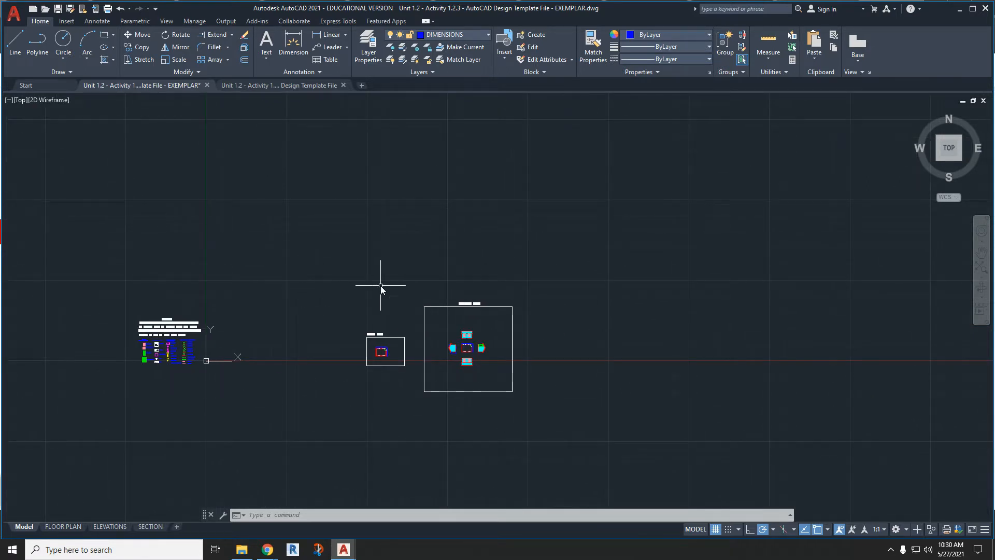
# - Review the exemplar's FLOOR PLAN and ELEVATIONS layouts and its floor plan and elevation views in model space
pyautogui.click(62, 526)
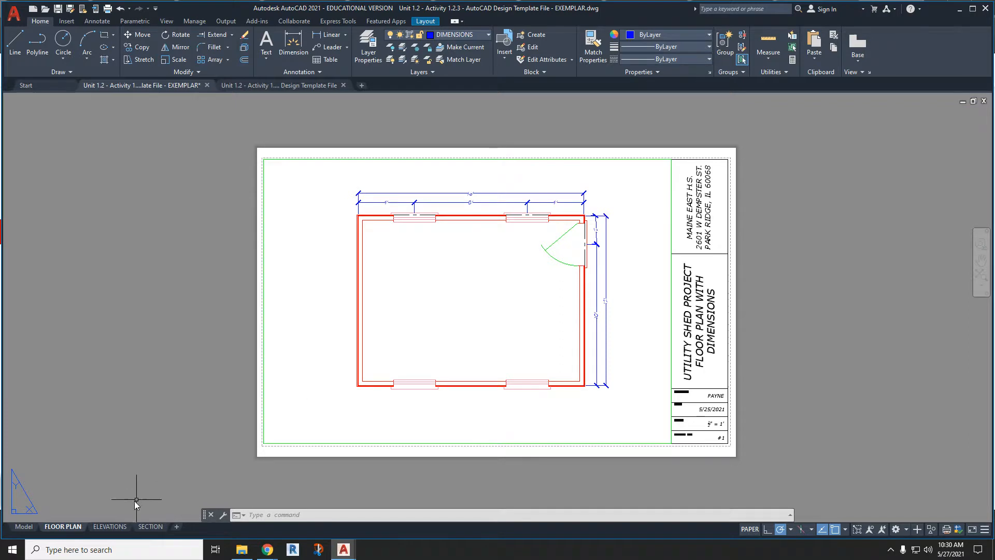
pyautogui.click(110, 526)
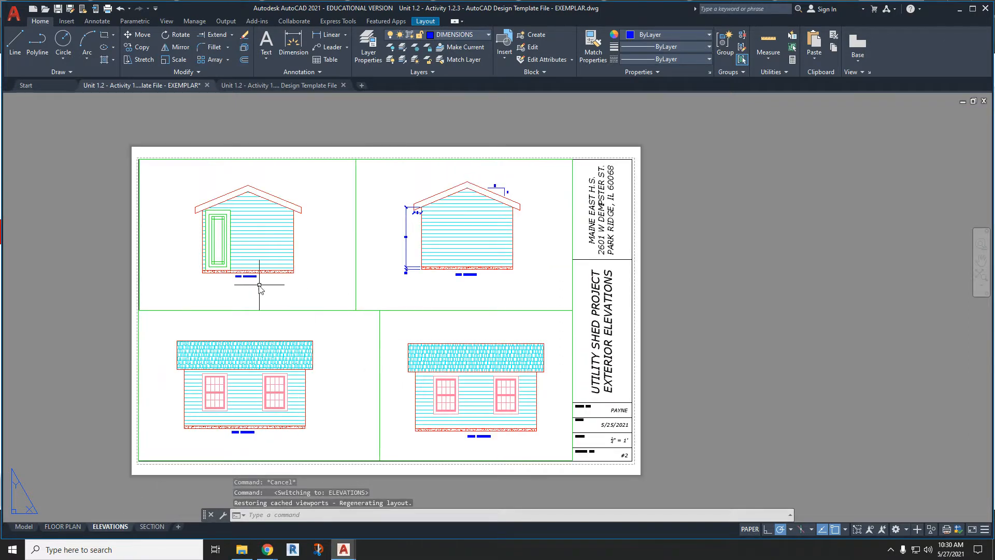
pyautogui.scroll(5, 259, 275)
pyautogui.scroll(-5, 228, 270)
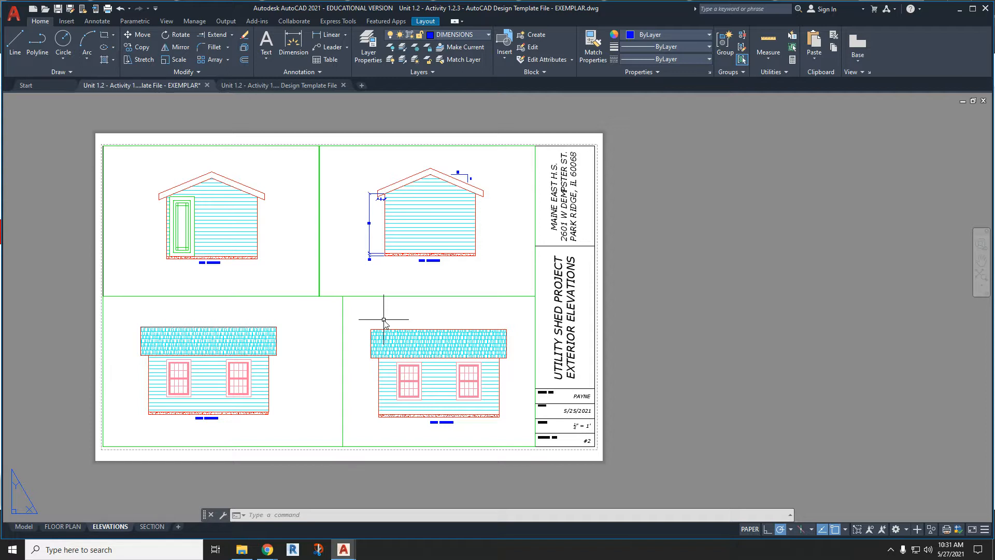
pyautogui.click(24, 526)
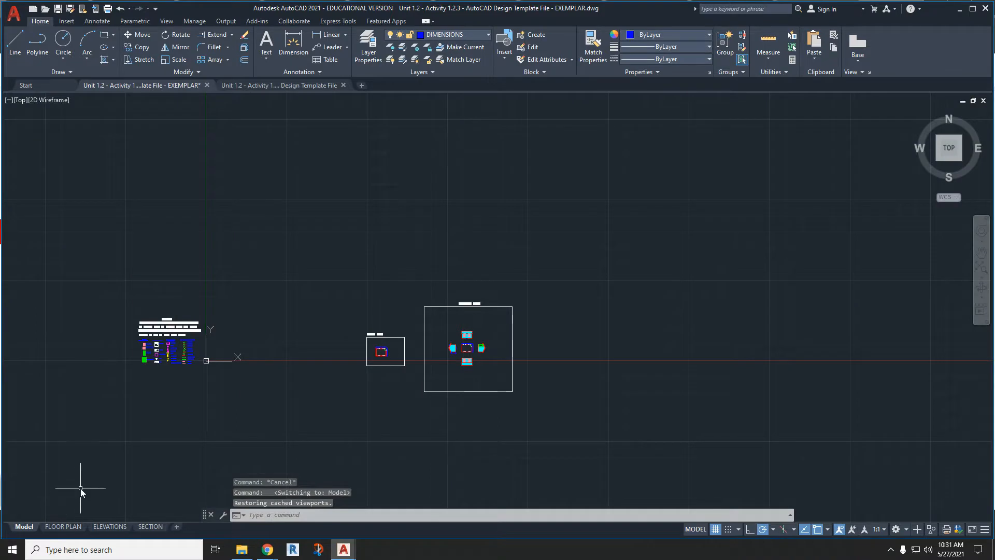
pyautogui.scroll(7, 443, 367)
pyautogui.scroll(-1, 443, 367)
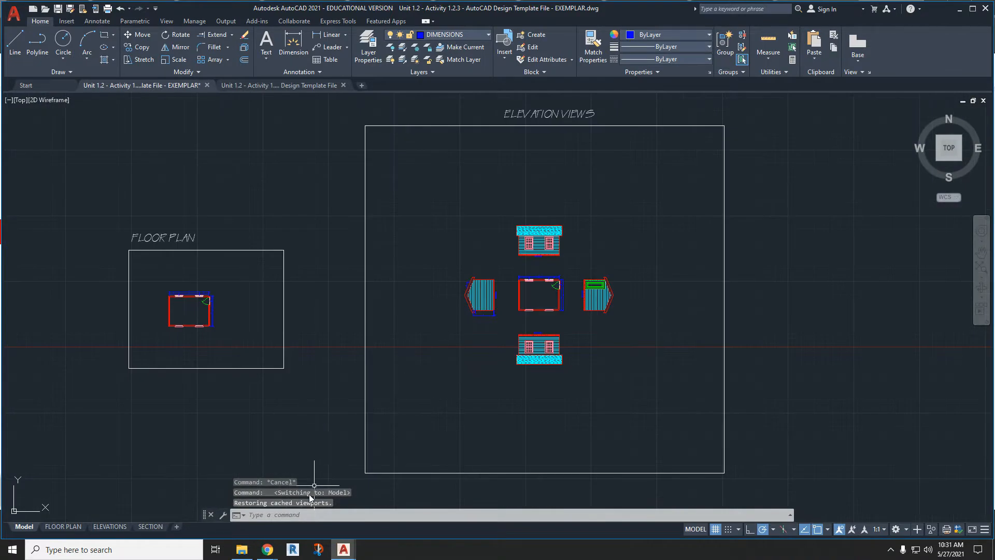
# - Switch to the Design Template File drawing and examine its library of full-size blocks and the accompanying note
pyautogui.moveTo(344, 552)
pyautogui.click(379, 513)
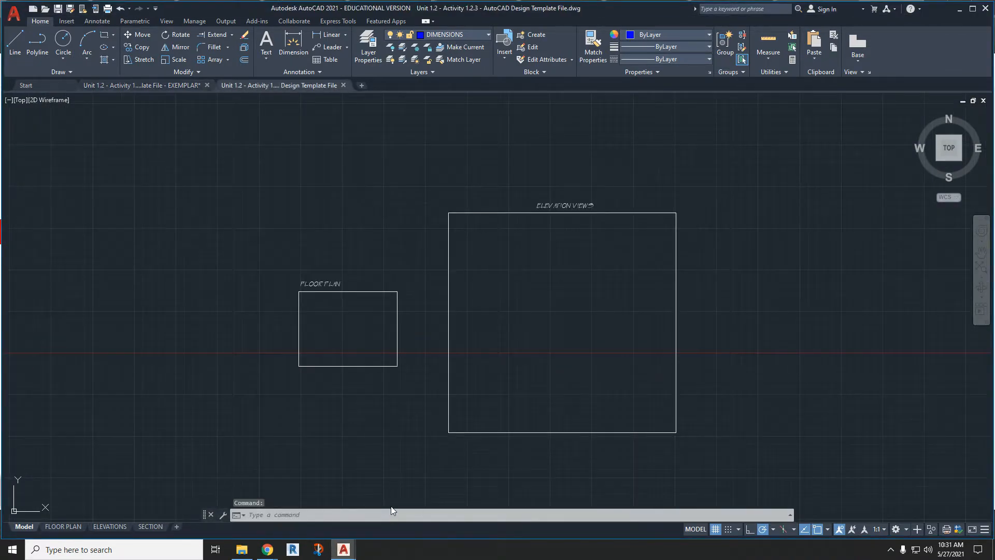
pyautogui.scroll(-6, 398, 421)
pyautogui.scroll(6, 290, 412)
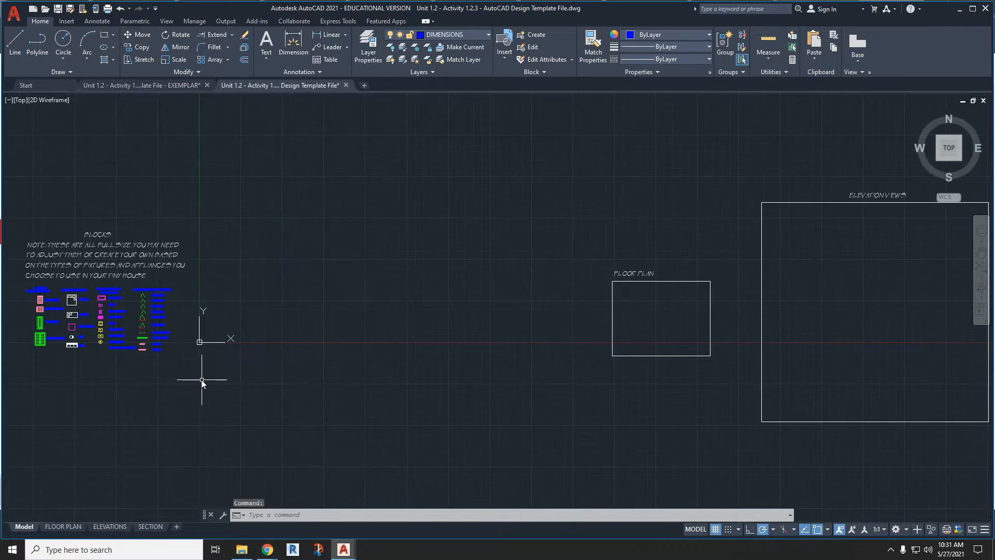
pyautogui.moveTo(619, 365); pyautogui.dragTo(599, 366, button='middle')
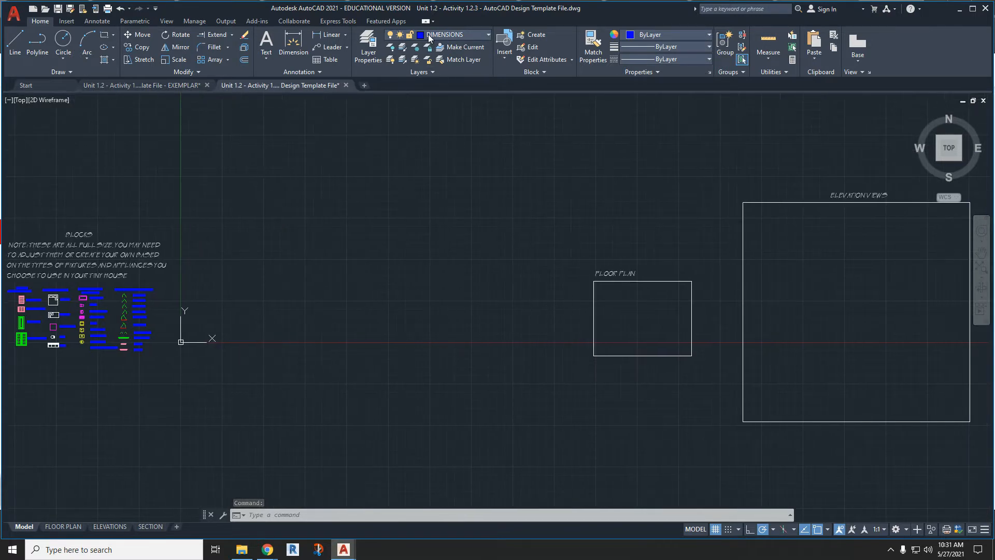
pyautogui.click(429, 37)
pyautogui.click(199, 364)
pyautogui.moveTo(112, 393); pyautogui.dragTo(228, 379, button='middle')
pyautogui.scroll(3, 176, 328)
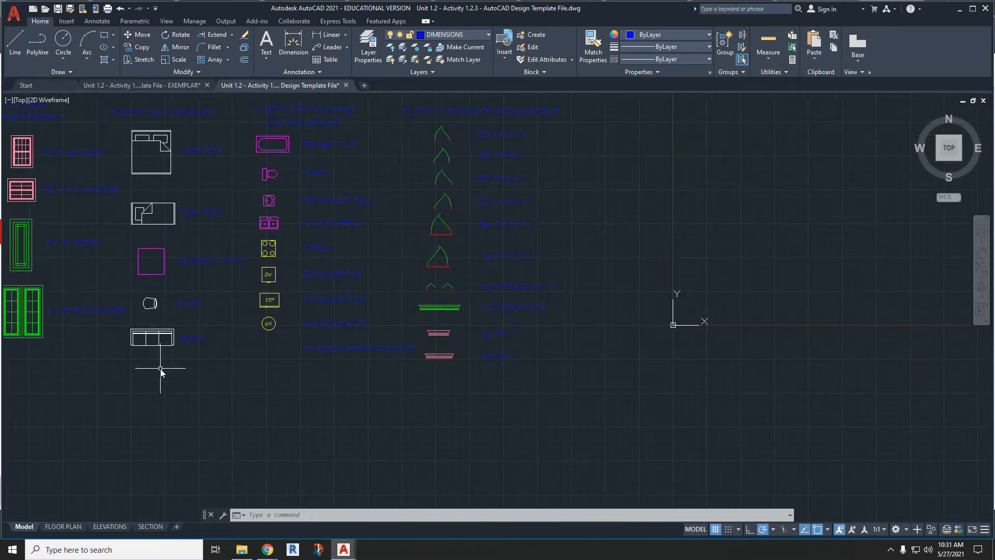
pyautogui.scroll(-1, 160, 368)
pyautogui.moveTo(160, 372); pyautogui.dragTo(195, 384, button='middle')
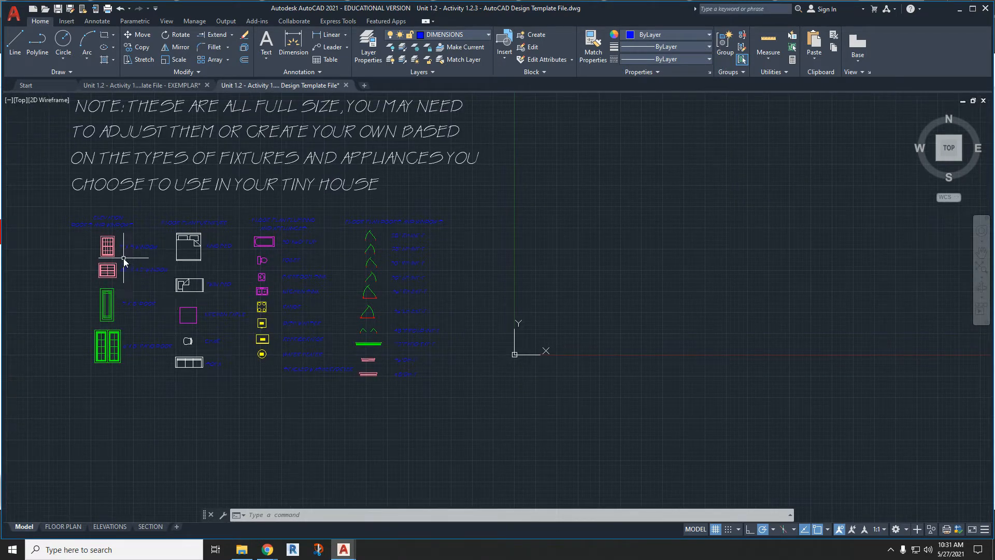
pyautogui.scroll(-3, 288, 440)
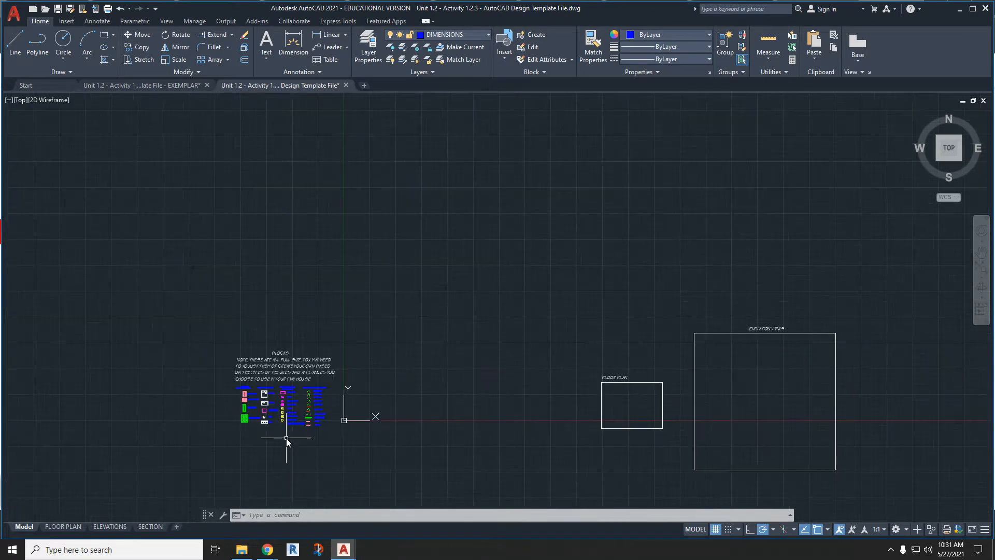
pyautogui.scroll(5, 305, 429)
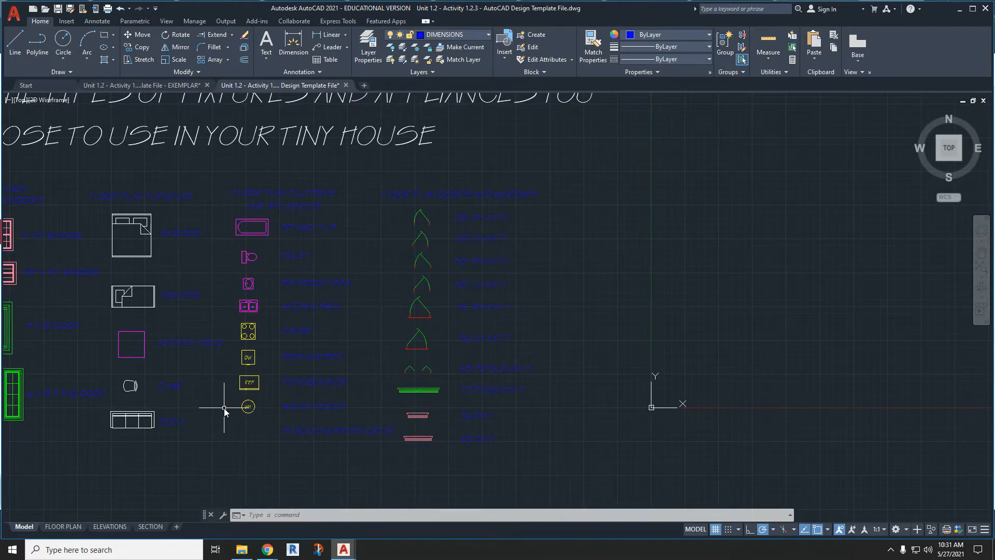
pyautogui.scroll(-2, 224, 408)
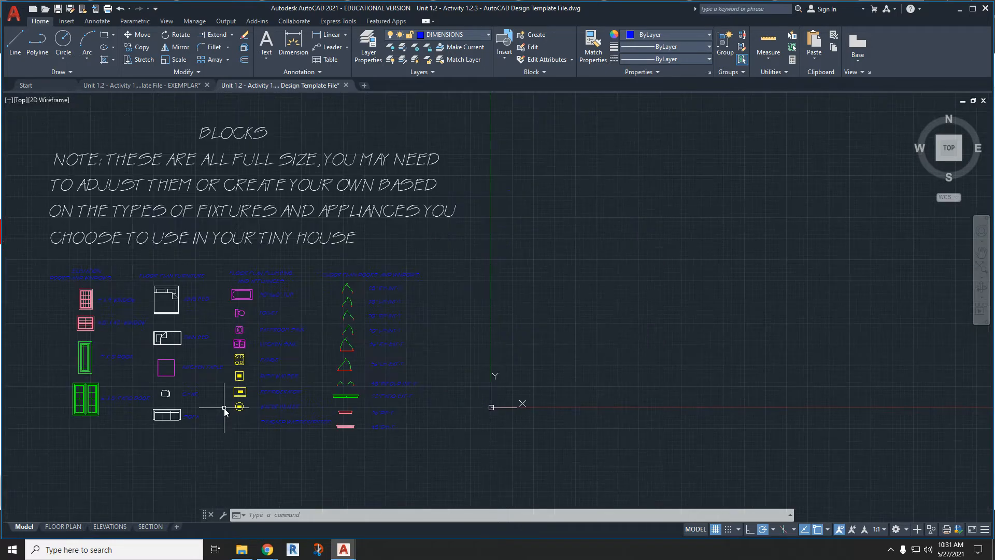
# - Make WALLS the current layer for work in the FLOOR PLAN frame
pyautogui.scroll(-4, 224, 408)
pyautogui.moveTo(662, 396); pyautogui.dragTo(434, 276, button='middle')
pyautogui.scroll(5, 494, 265)
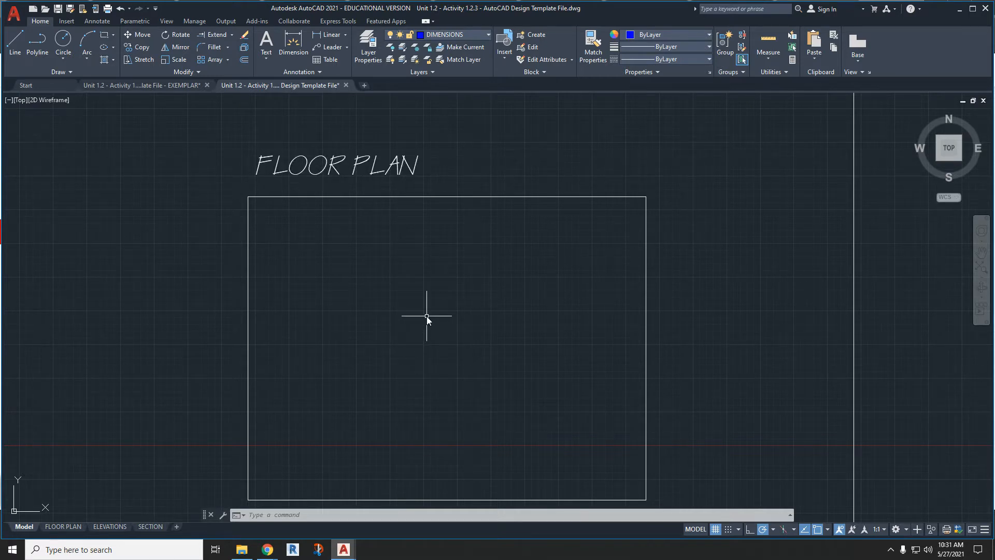
pyautogui.click(443, 36)
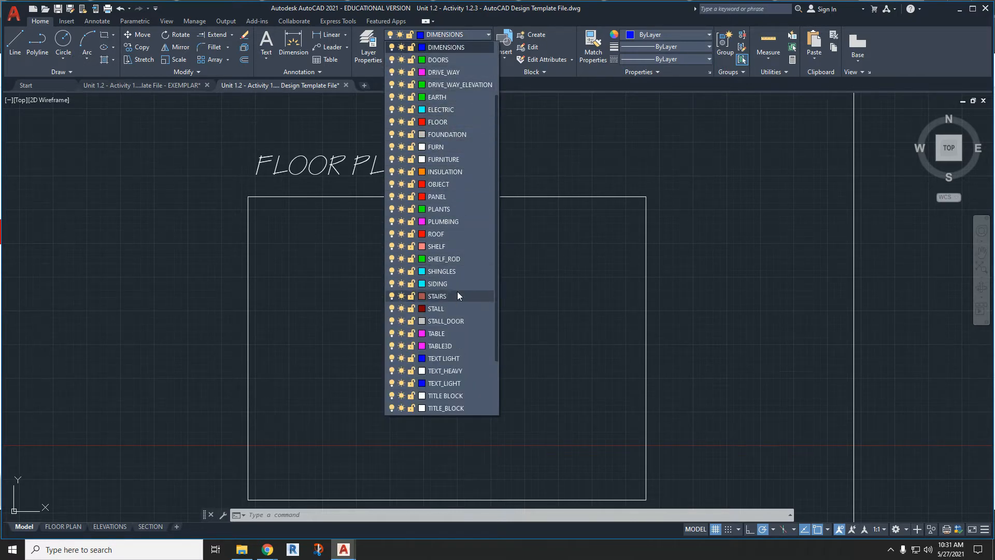
pyautogui.scroll(-2, 457, 292)
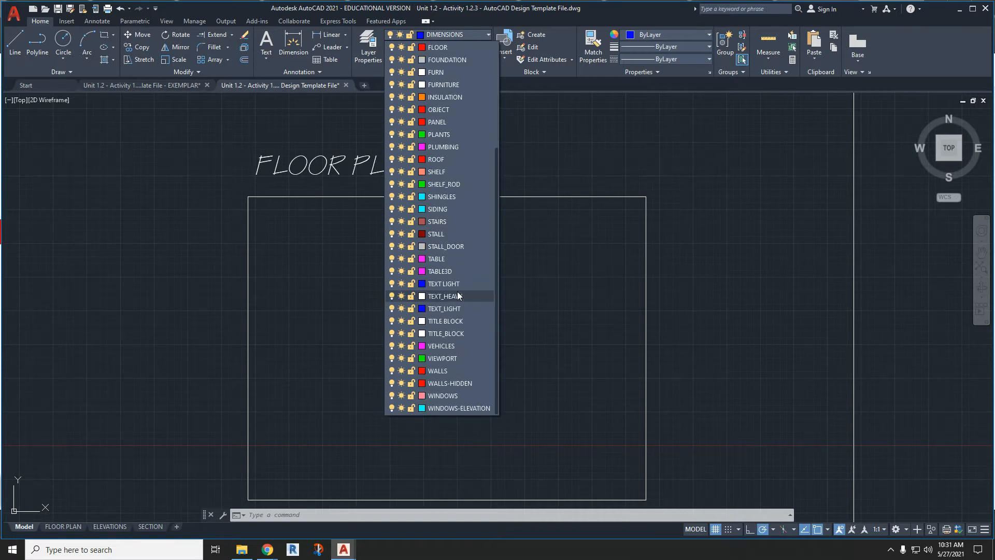
pyautogui.click(440, 371)
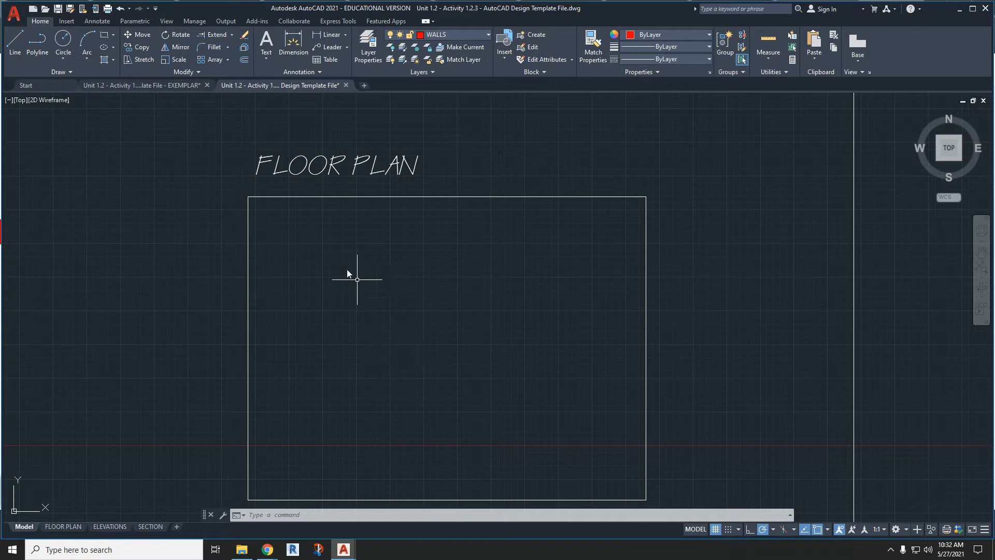
# - Draw a 16' by 12' rectangle inside the FLOOR PLAN frame for the shed walls
pyautogui.click(104, 36)
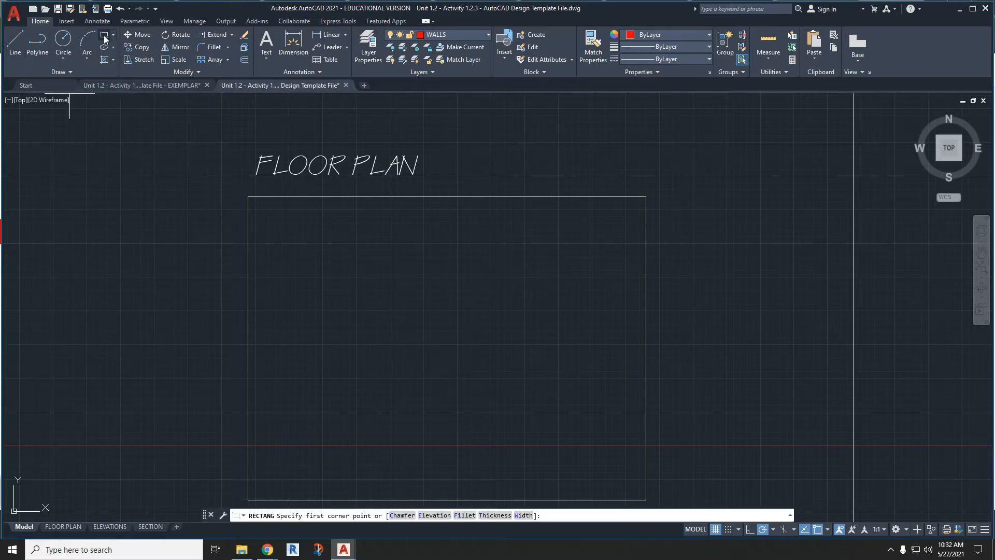
pyautogui.click(339, 290)
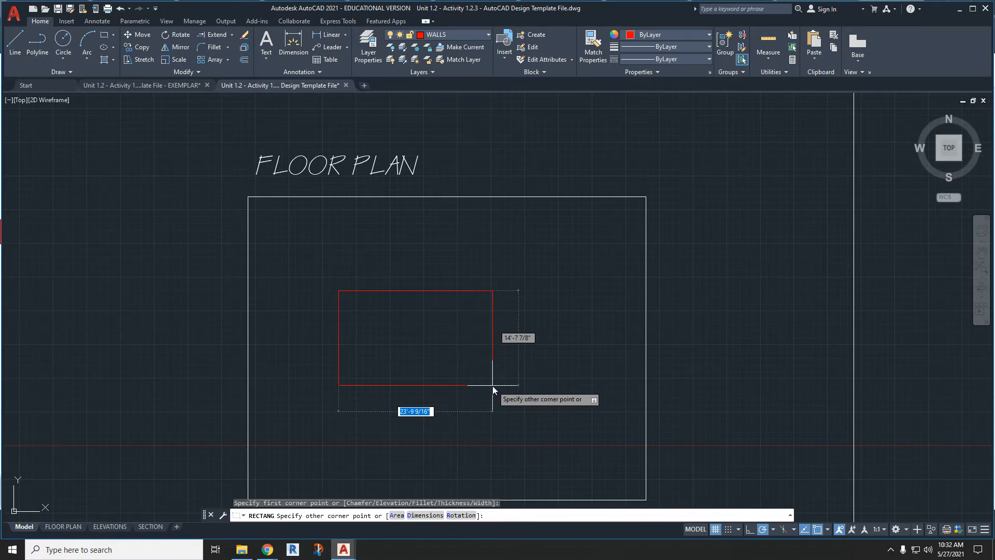
pyautogui.write('16')
pyautogui.press('Tab')
pyautogui.write("12'")
pyautogui.press('Return')
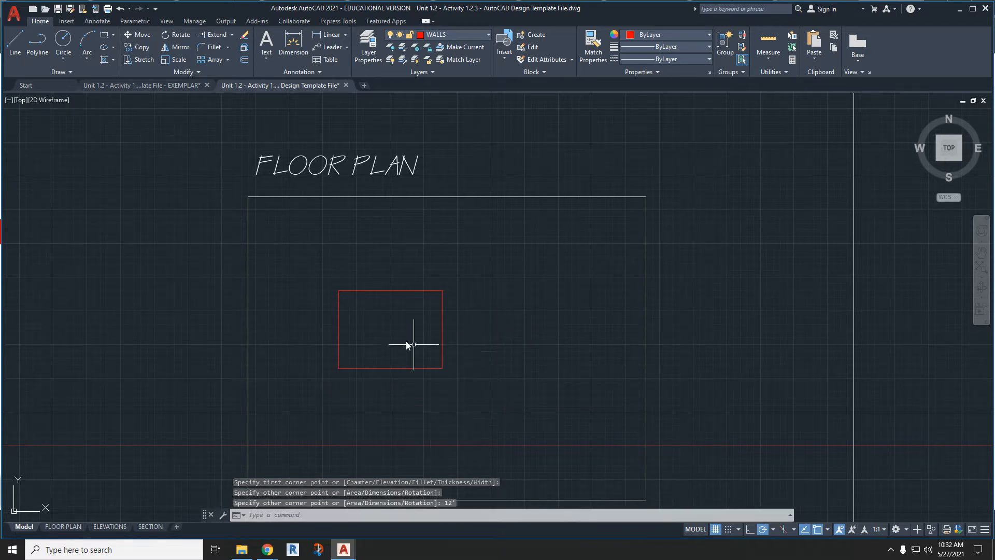
# - Offset the wall rectangle 3.5" to the inside
pyautogui.scroll(2, 374, 315)
pyautogui.click(460, 400)
pyautogui.moveTo(459, 400)
pyautogui.mouseDown()
pyautogui.moveTo(535, 420)
pyautogui.moveTo(434, 401)
pyautogui.moveTo(546, 448)
pyautogui.mouseUp()
pyautogui.click(448, 400)
pyautogui.scroll(-4, 451, 339)
pyautogui.scroll(4, 435, 343)
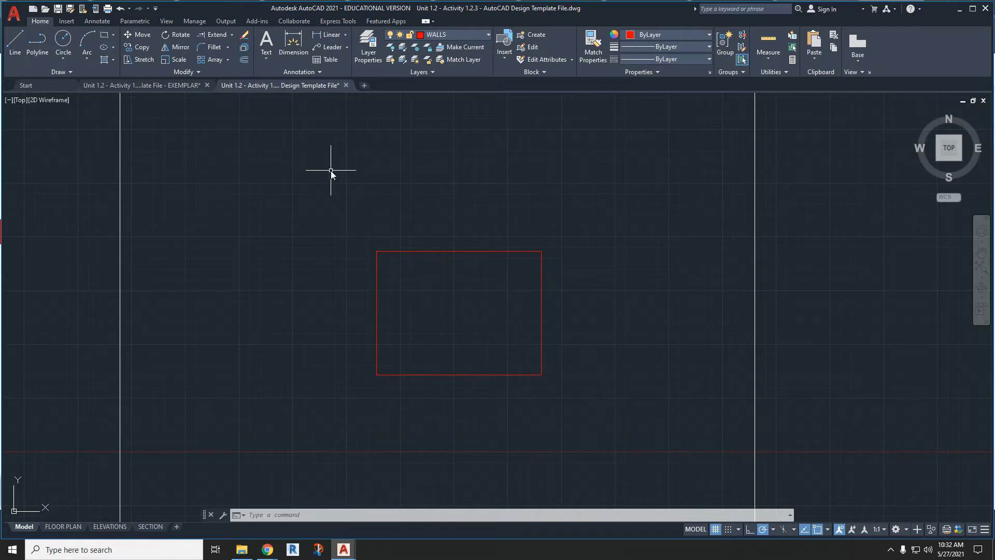
pyautogui.click(245, 61)
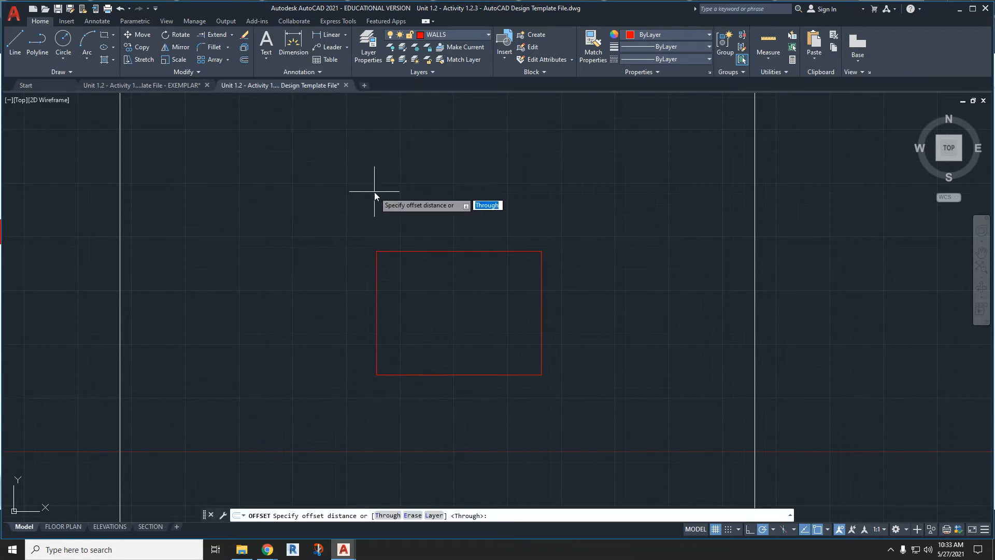
pyautogui.write('3.5')
pyautogui.press('Return')
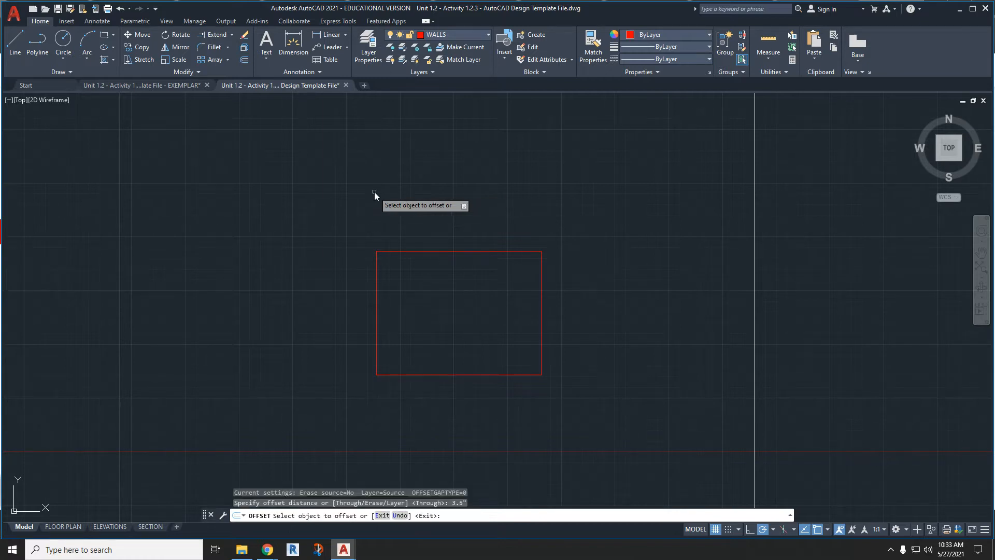
pyautogui.click(428, 252)
pyautogui.scroll(6, 426, 260)
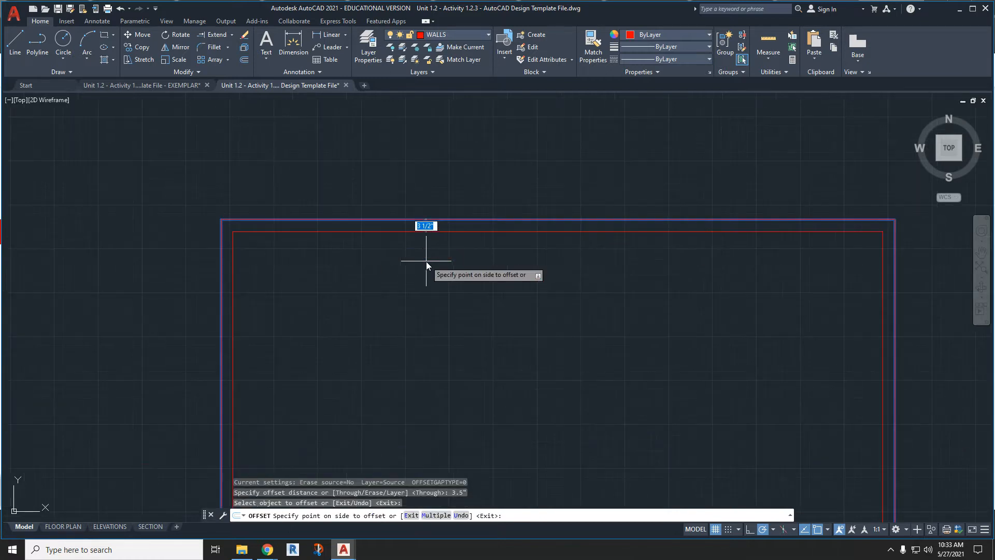
pyautogui.click(393, 254)
pyautogui.scroll(-3, 393, 253)
pyautogui.moveTo(320, 288); pyautogui.dragTo(314, 253, button='middle')
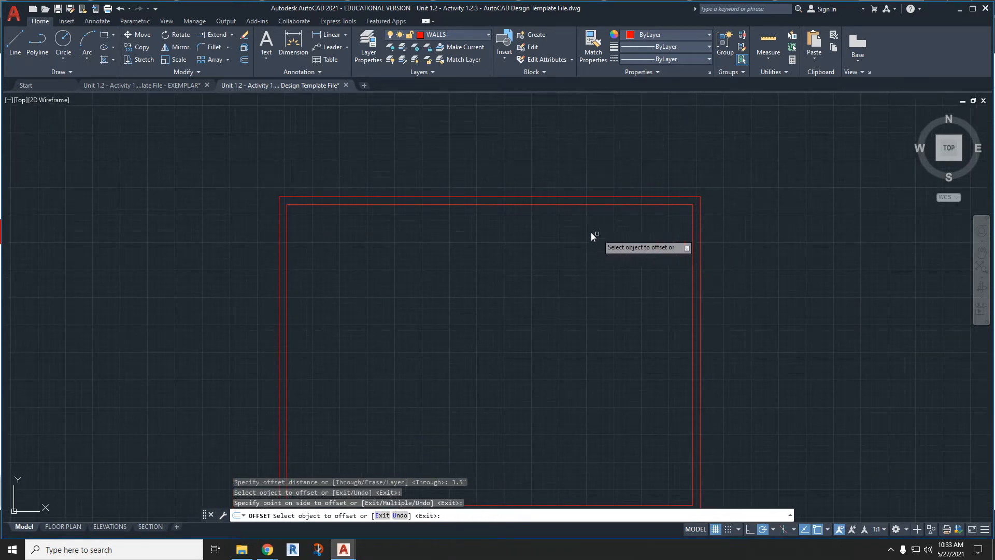
pyautogui.press('Escape')
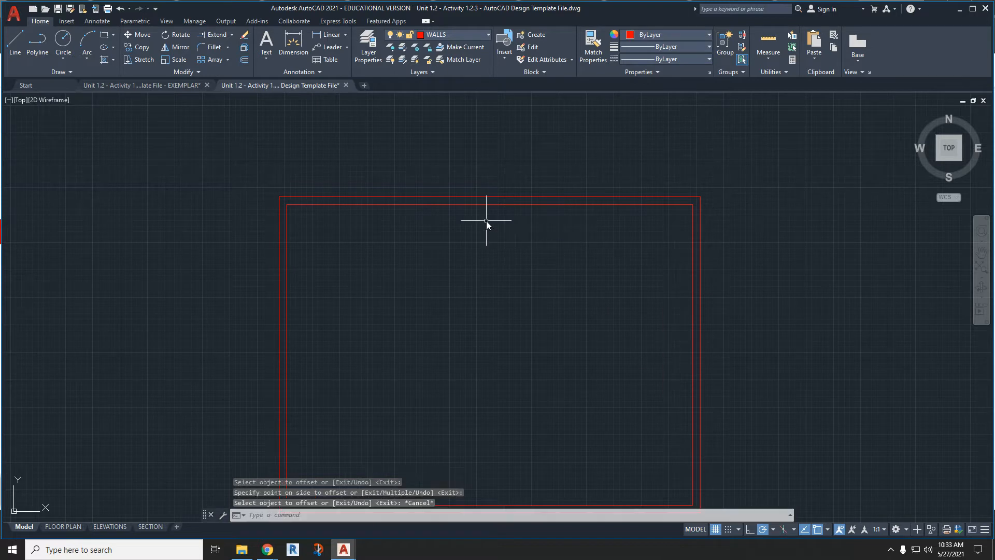
# - Offset the original 16' by 12' wall rectangle 0.5" to the outside
pyautogui.press('Return')
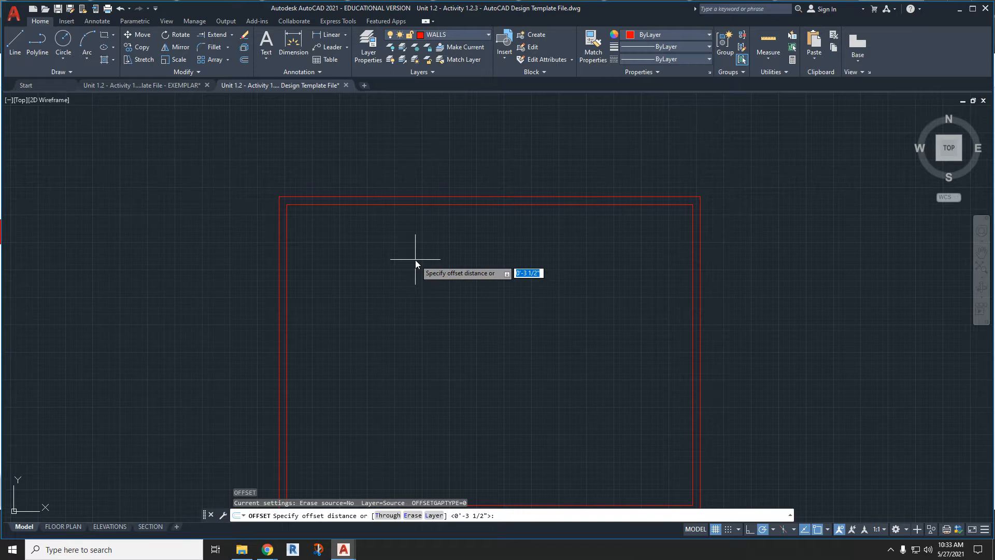
pyautogui.write('.5')
pyautogui.press('Return')
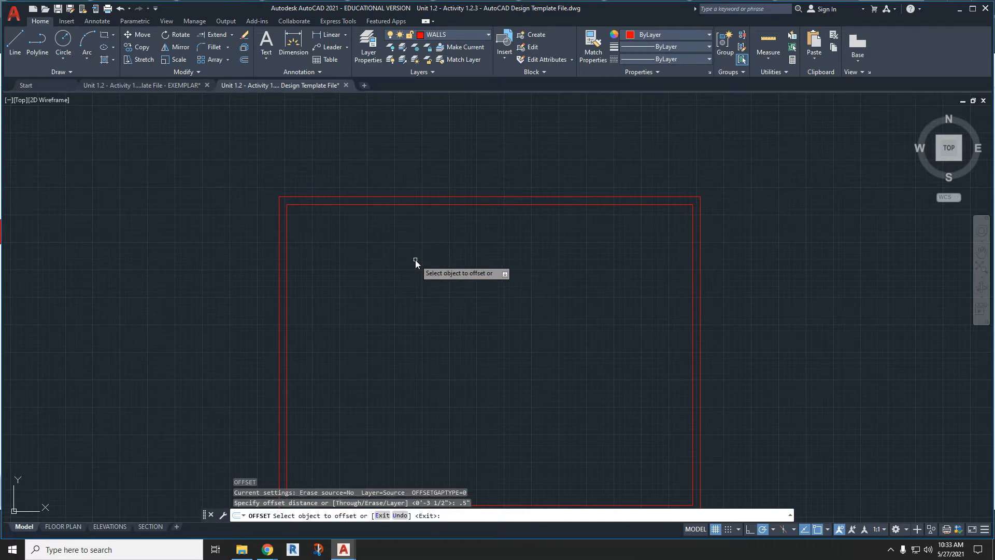
pyautogui.click(414, 195)
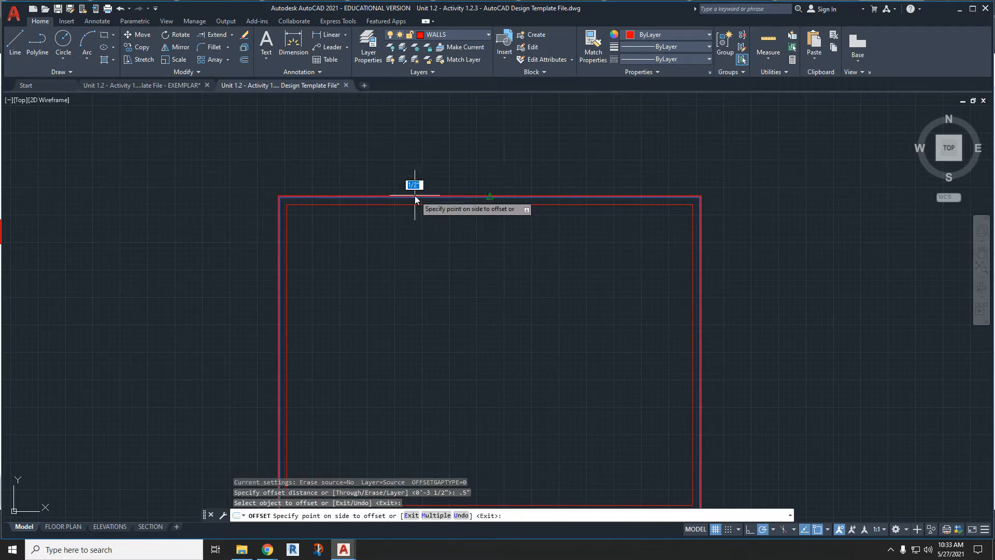
pyautogui.click(419, 163)
# - Offset the new outermost wall rectangle another 0.5" outward and end the Offset command
pyautogui.scroll(4, 384, 192)
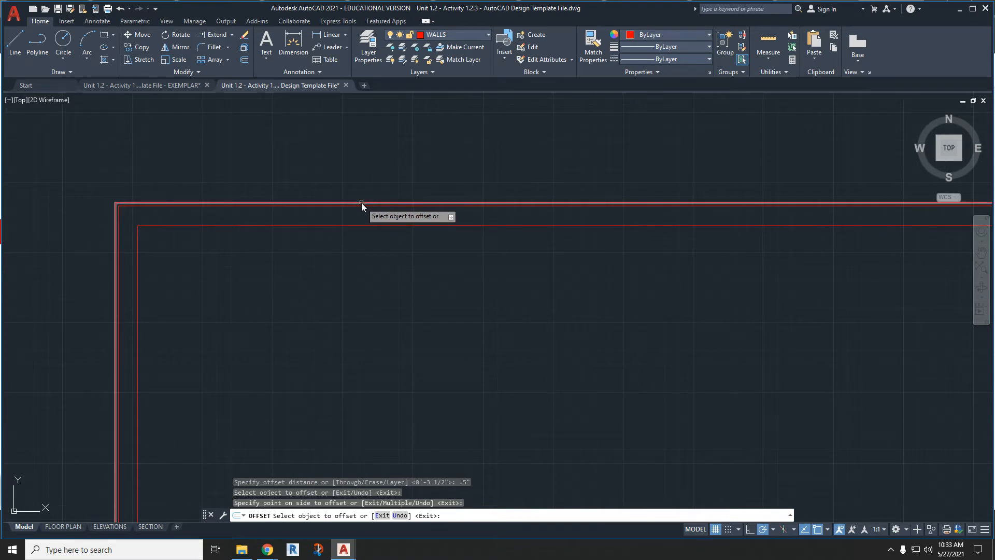
pyautogui.click(362, 203)
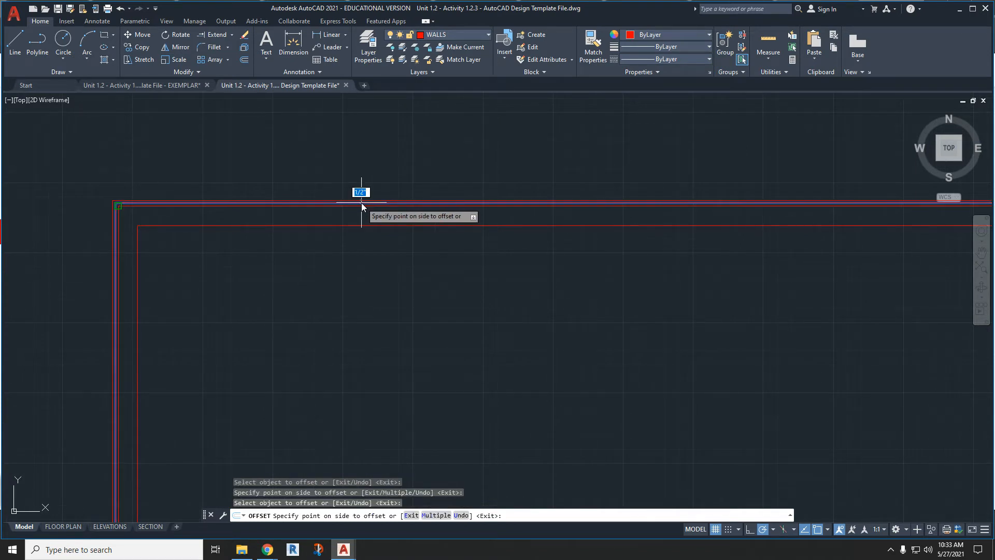
pyautogui.click(365, 160)
pyautogui.scroll(-5, 365, 160)
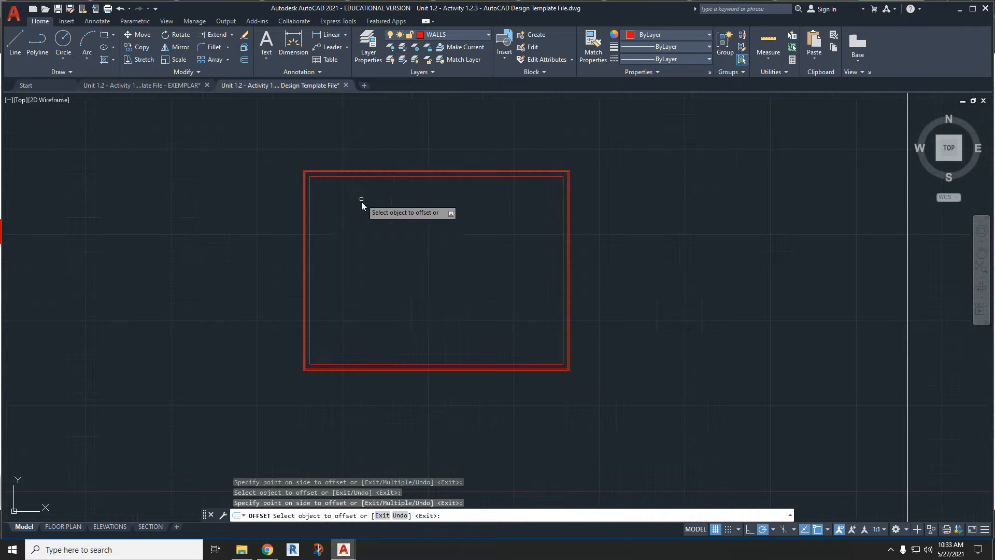
pyautogui.moveTo(345, 250); pyautogui.dragTo(338, 237, button='middle')
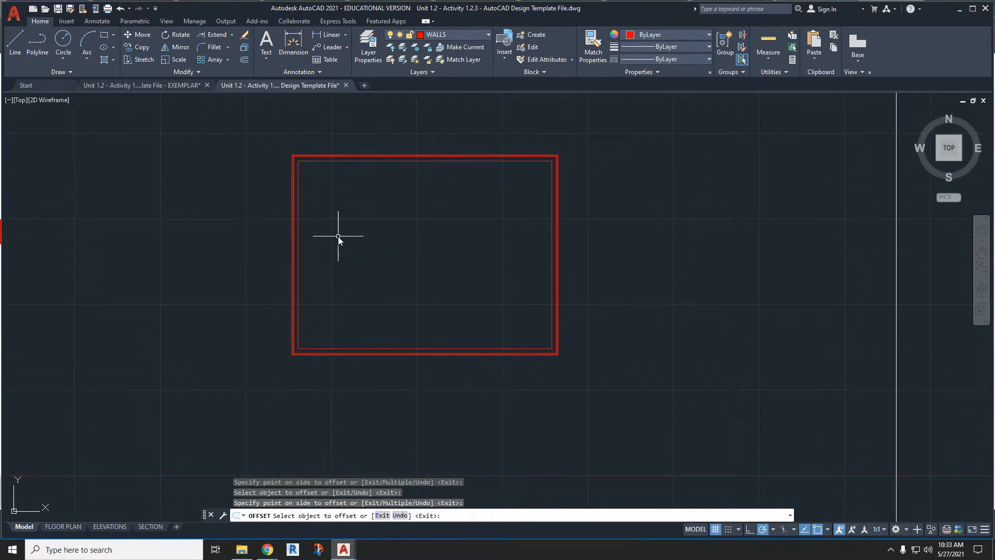
pyautogui.press('Escape')
pyautogui.scroll(2, 338, 236)
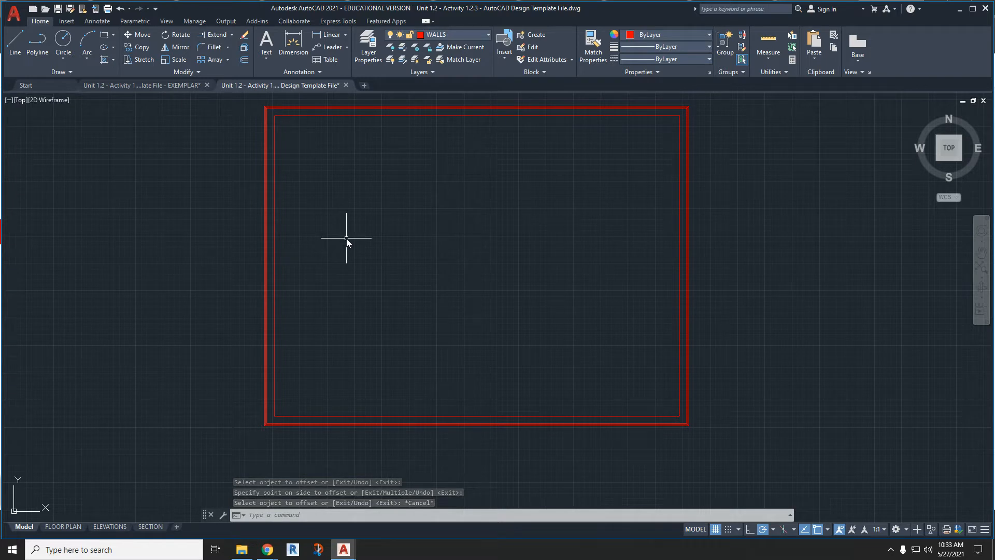
pyautogui.moveTo(427, 211); pyautogui.dragTo(420, 229, button='middle')
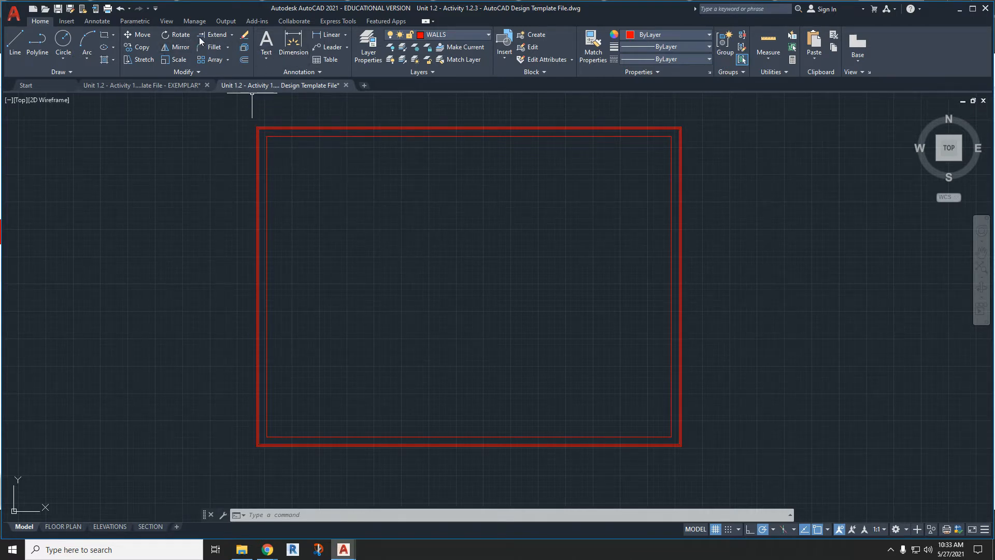
# - Turn on the Endpoint, Midpoint and Insertion object snaps for the Line command
pyautogui.click(15, 41)
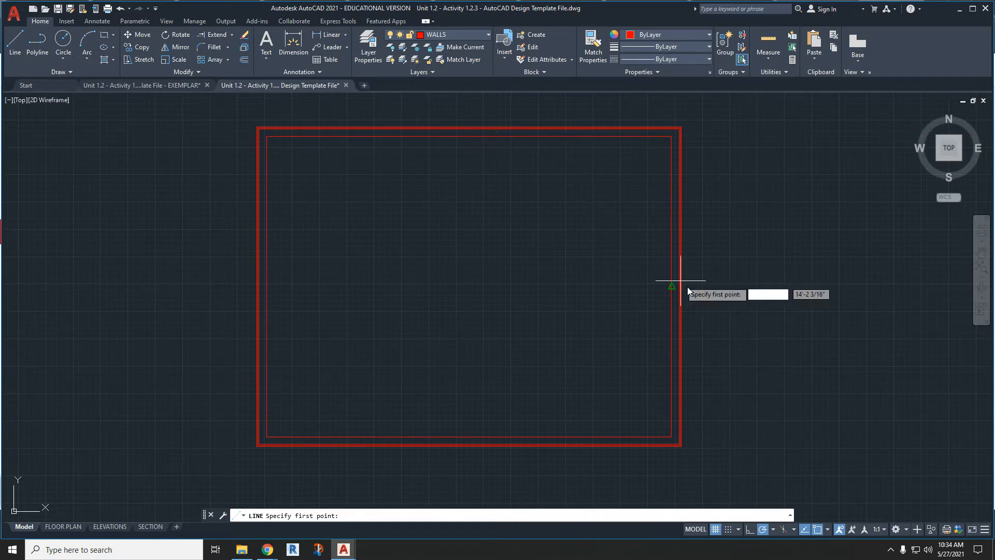
pyautogui.click(827, 529)
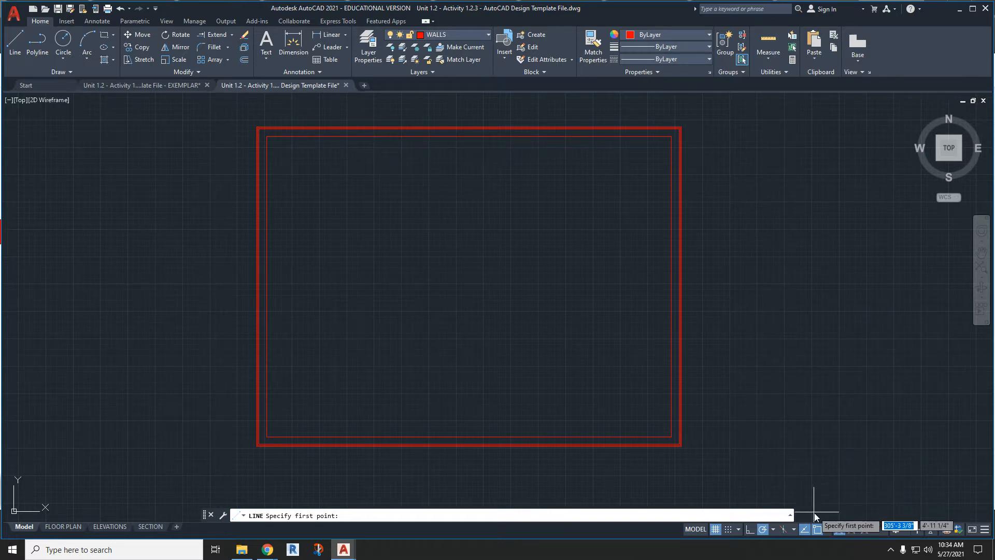
pyautogui.click(828, 530)
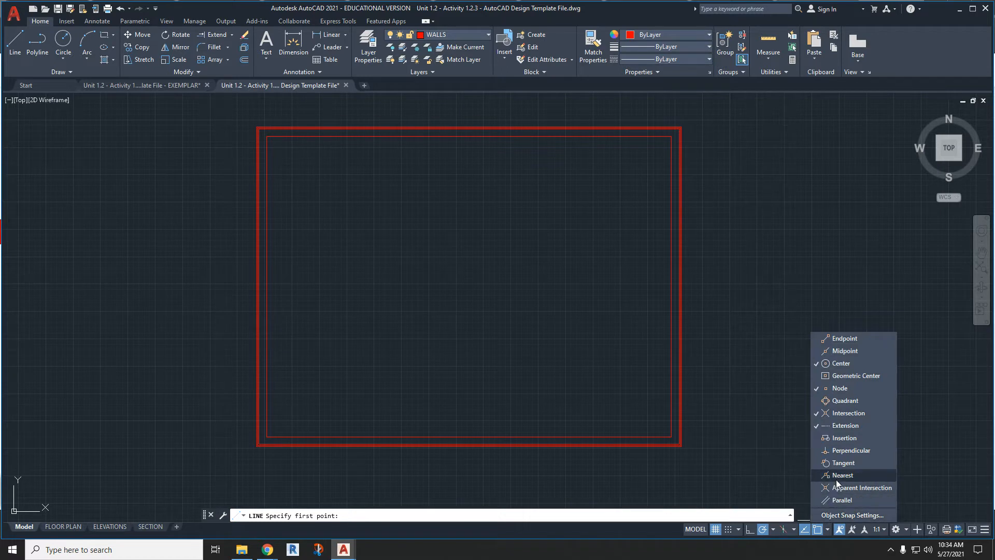
pyautogui.click(839, 437)
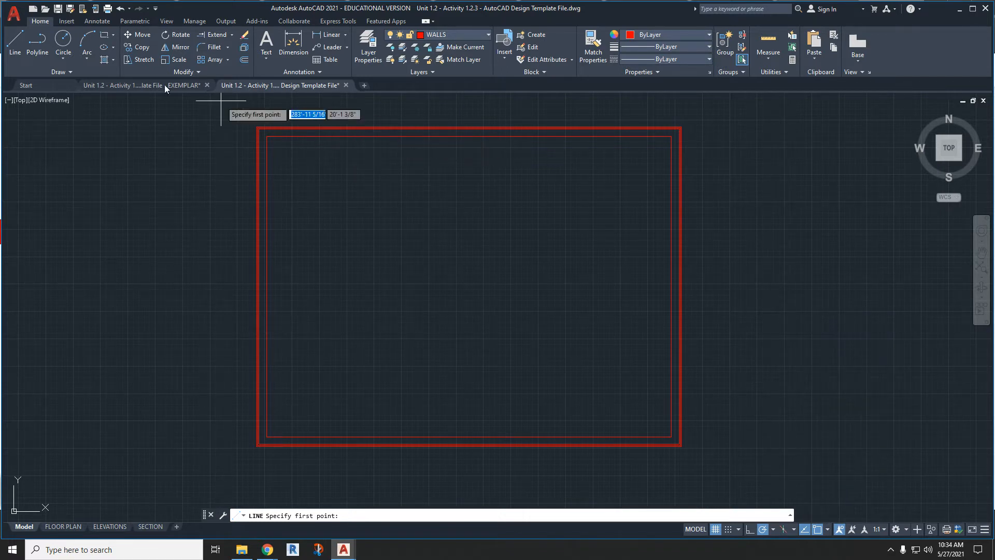
pyautogui.click(15, 41)
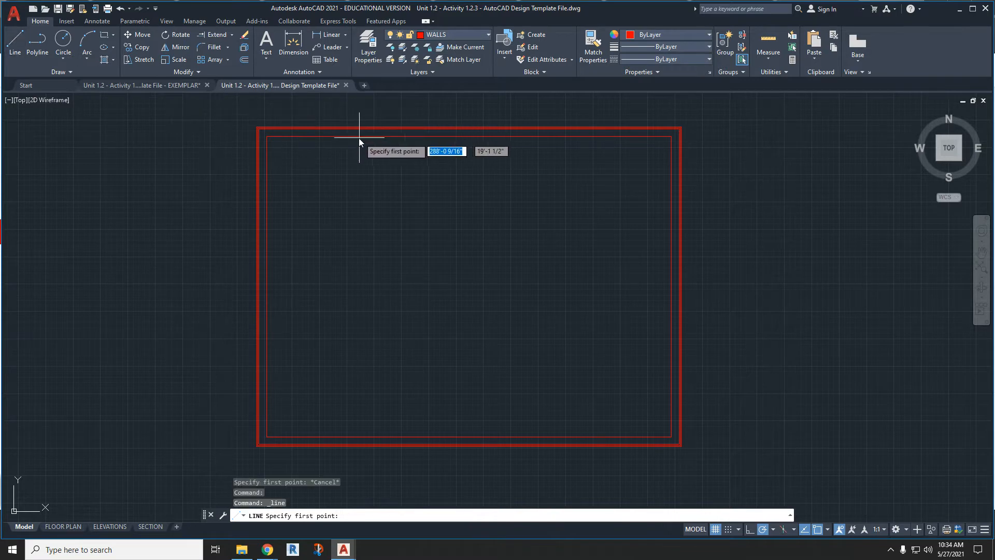
pyautogui.click(827, 530)
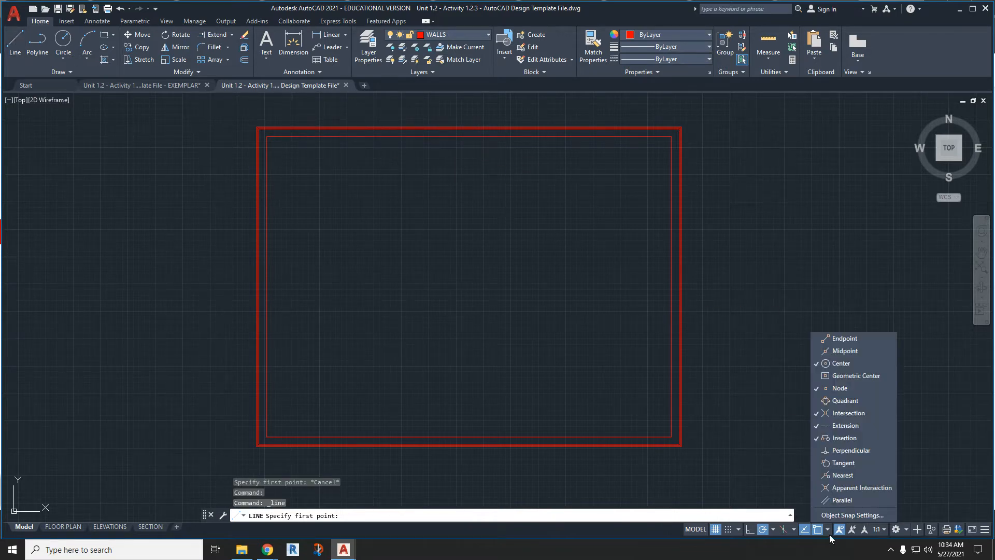
pyautogui.click(829, 341)
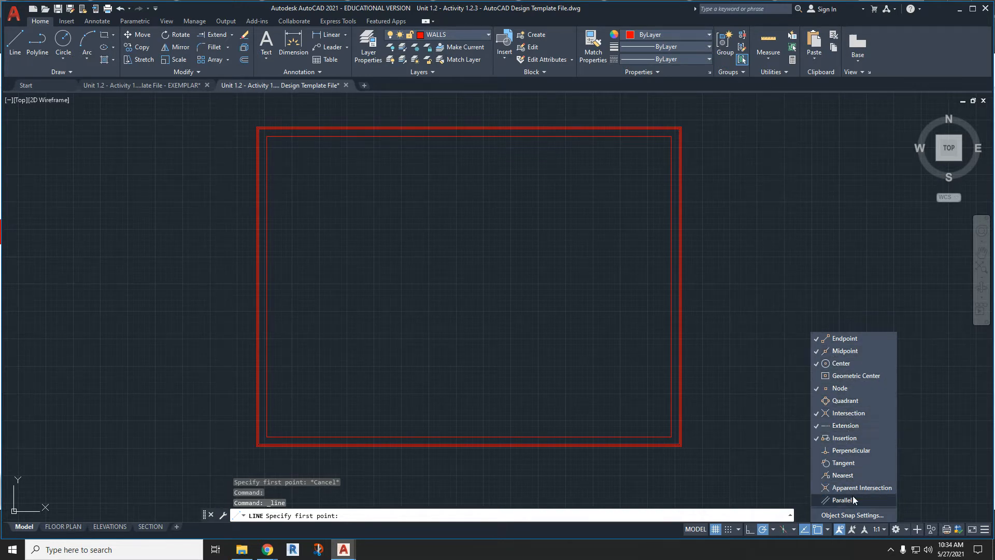
pyautogui.click(370, 171)
# - Draw a vertical line through the left part of the shed, from above the upper wall to below the lower wall
pyautogui.scroll(5, 355, 136)
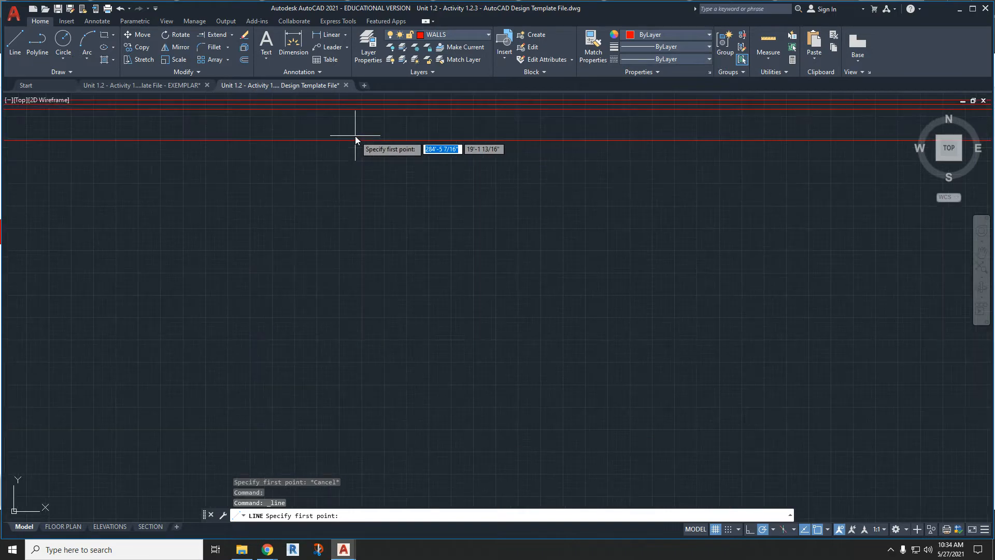
pyautogui.scroll(-5, 322, 145)
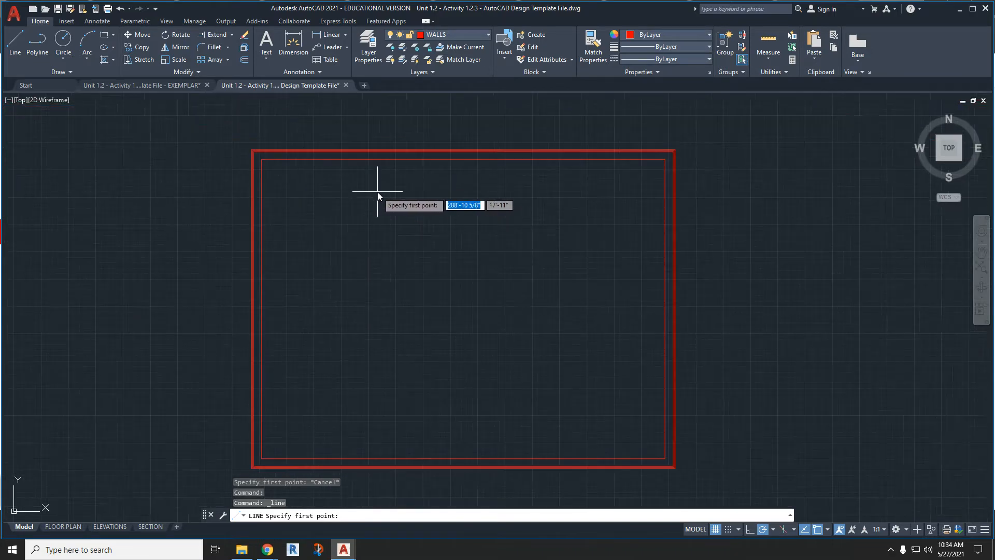
pyautogui.click(361, 125)
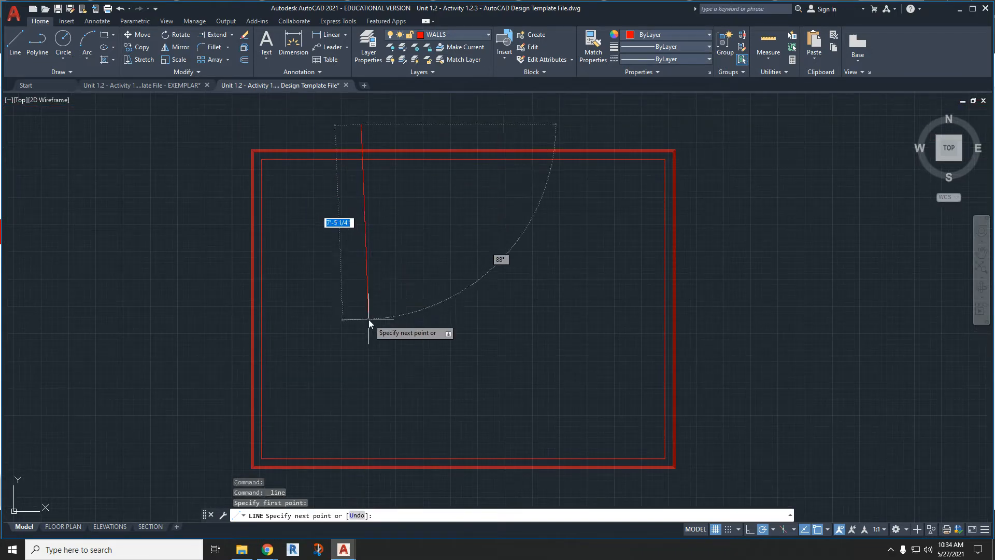
pyautogui.moveTo(359, 369); pyautogui.dragTo(361, 284, button='middle')
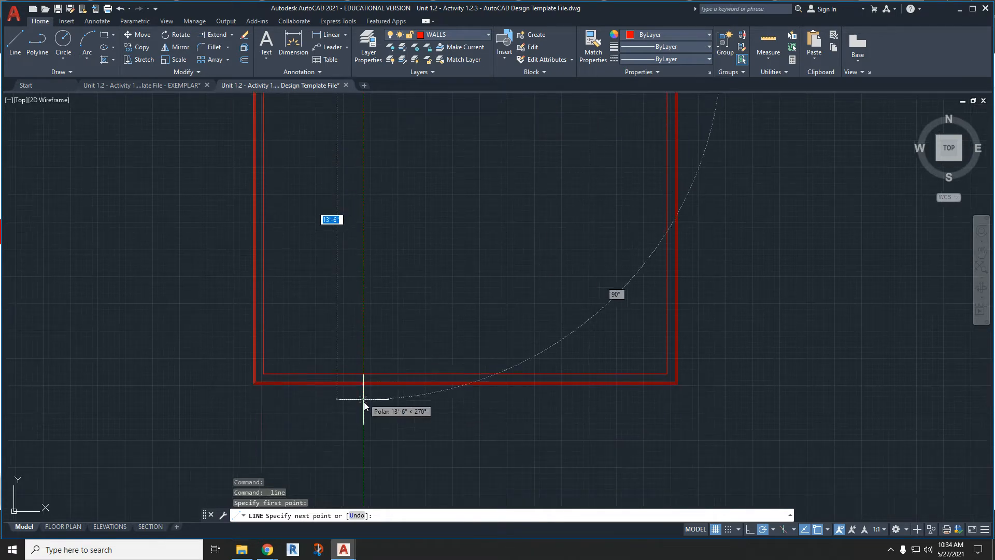
pyautogui.click(363, 411)
pyautogui.press('Escape')
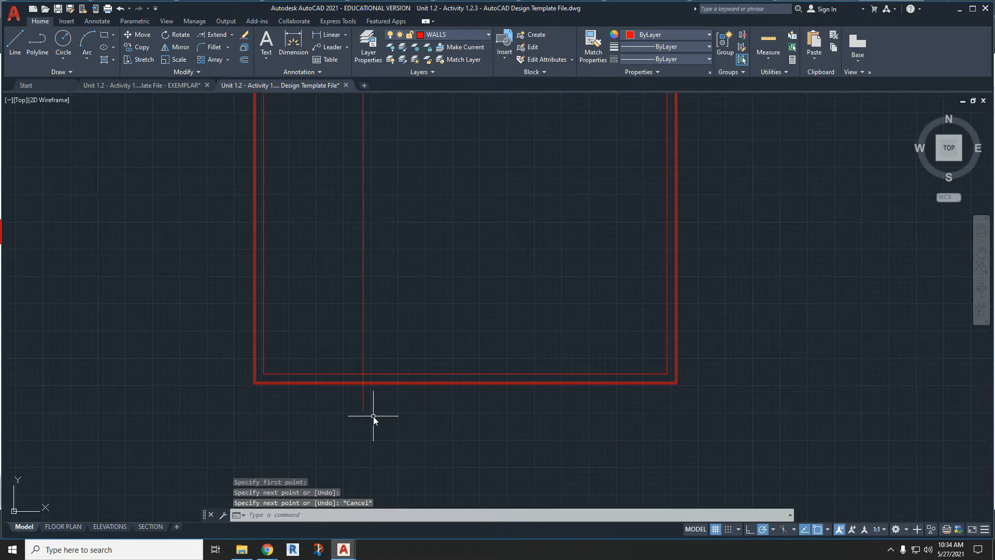
# - Shorten the vertical line at both ends so it spans only between the upper and lower inner wall lines
pyautogui.scroll(2, 349, 383)
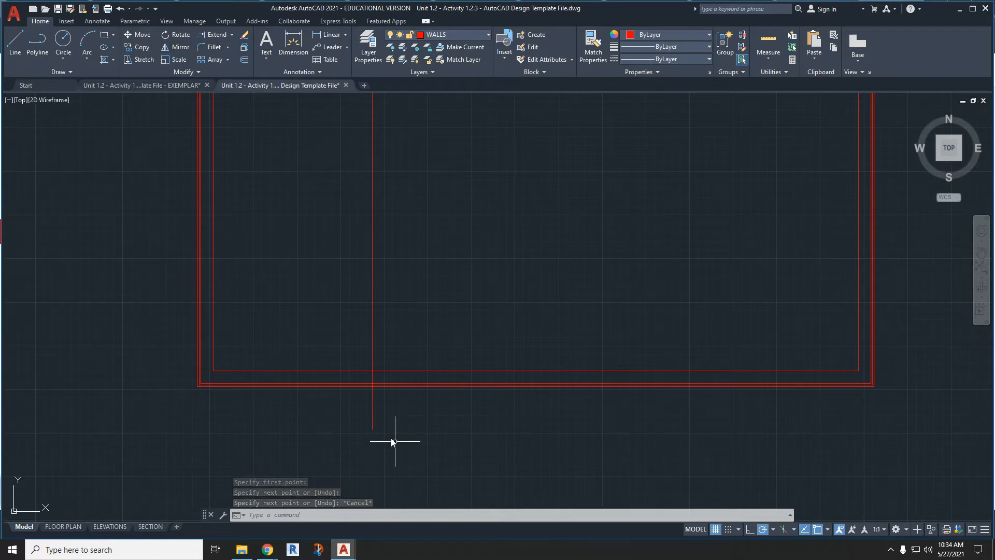
pyautogui.click(374, 428)
pyautogui.click(372, 429)
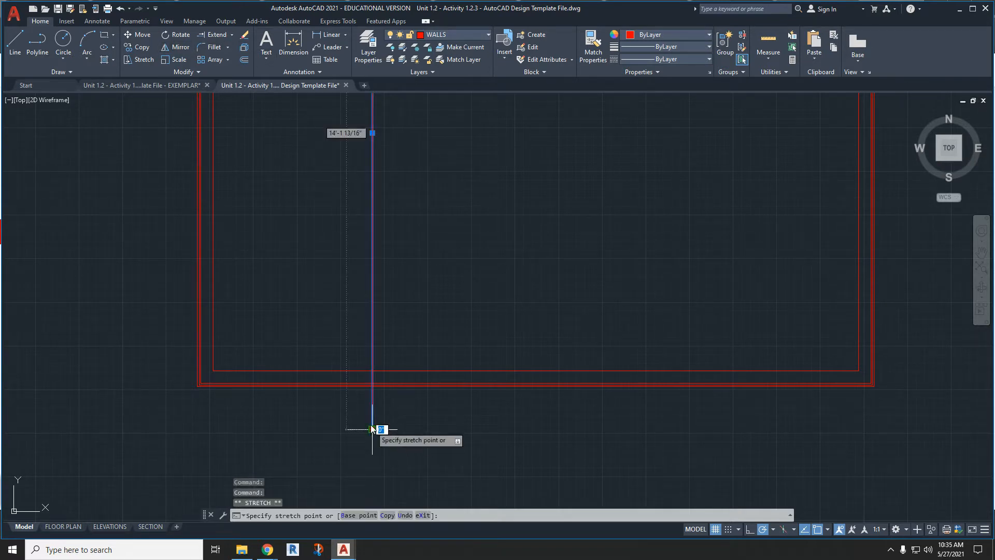
pyautogui.click(372, 371)
pyautogui.scroll(-2, 383, 384)
pyautogui.moveTo(386, 264); pyautogui.dragTo(389, 346, button='middle')
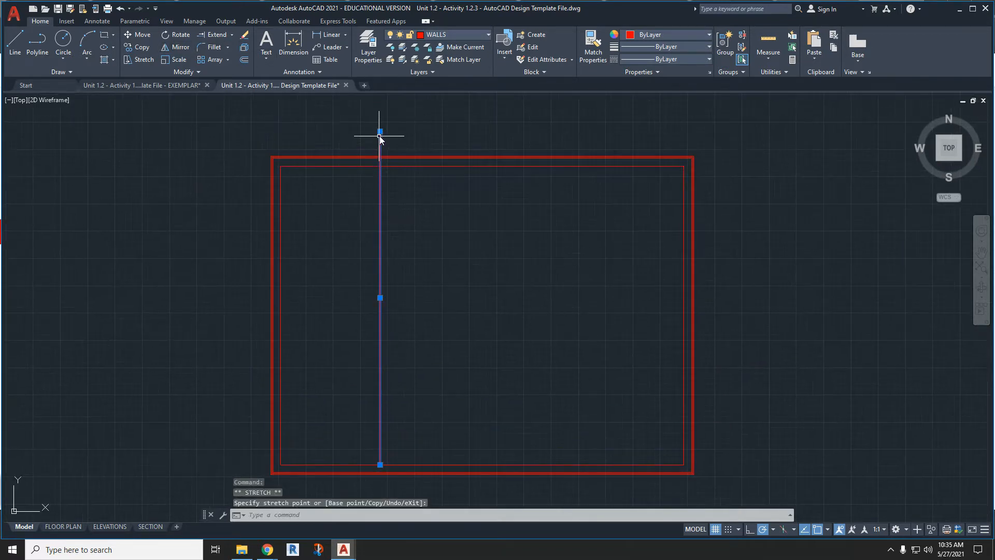
pyautogui.click(381, 165)
pyautogui.press('Escape')
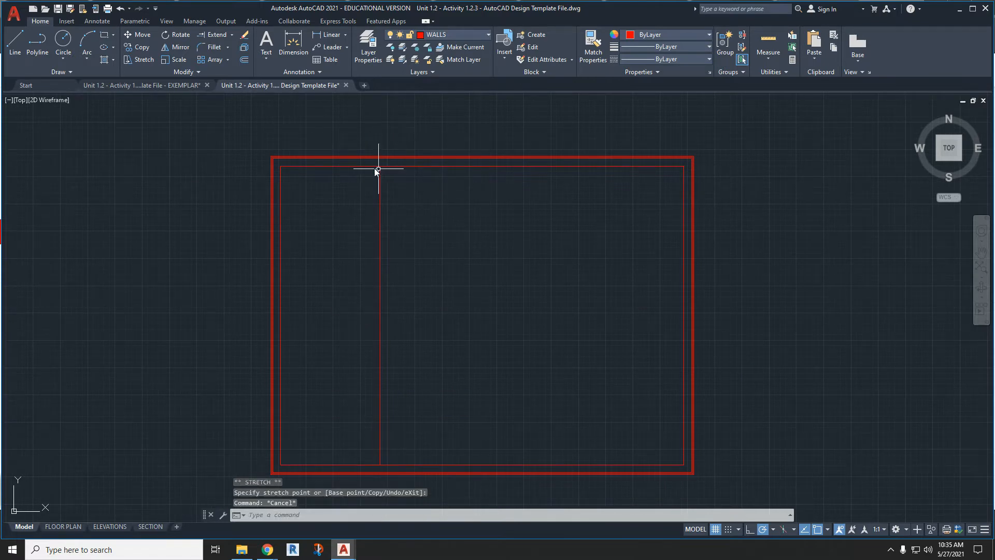
# - Measure the distance from the inner wall's upper-left corner to the vertical line without placing a dimension
pyautogui.click(293, 42)
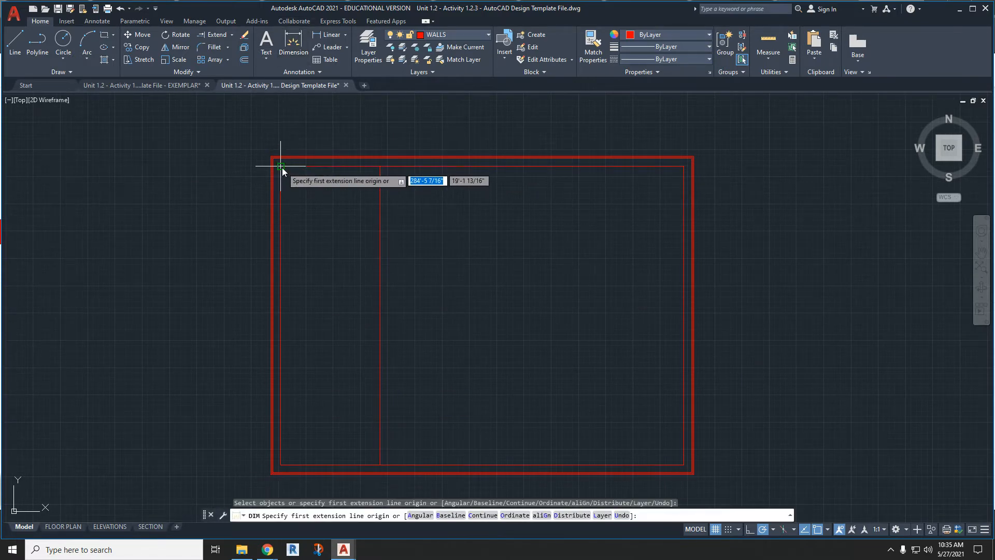
pyautogui.click(282, 167)
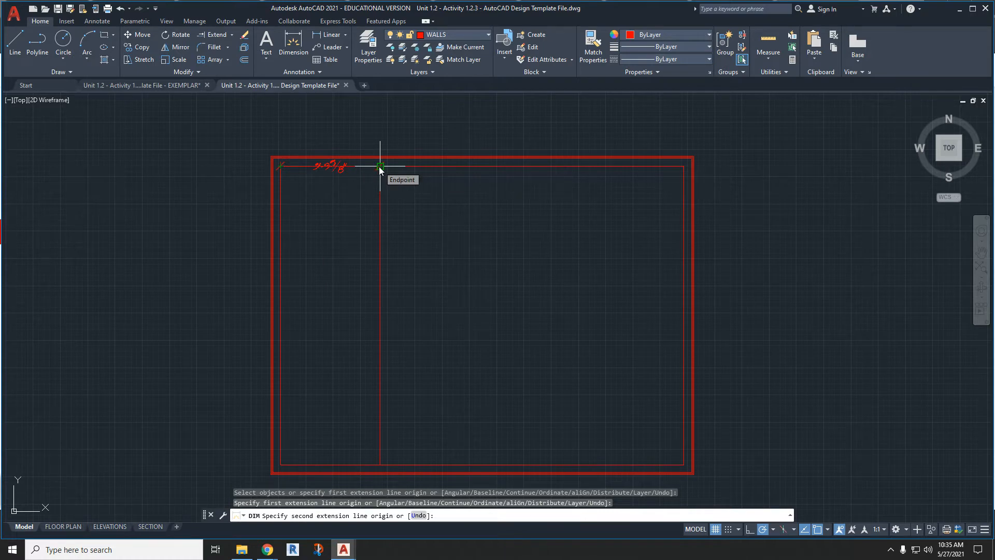
pyautogui.scroll(4, 379, 167)
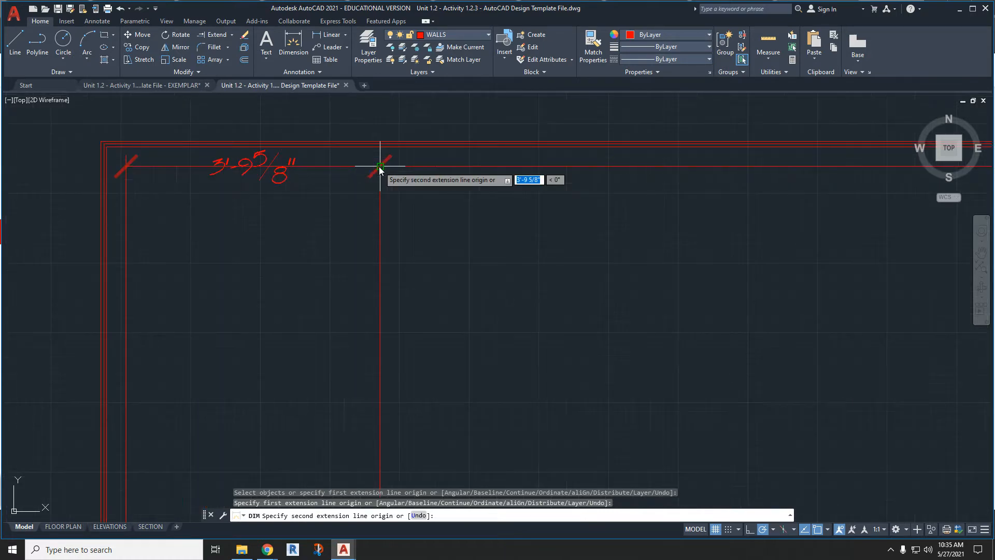
pyautogui.press('Escape')
# - Delete the vertical line between the inner walls
pyautogui.scroll(-2, 381, 182)
pyautogui.click(380, 182)
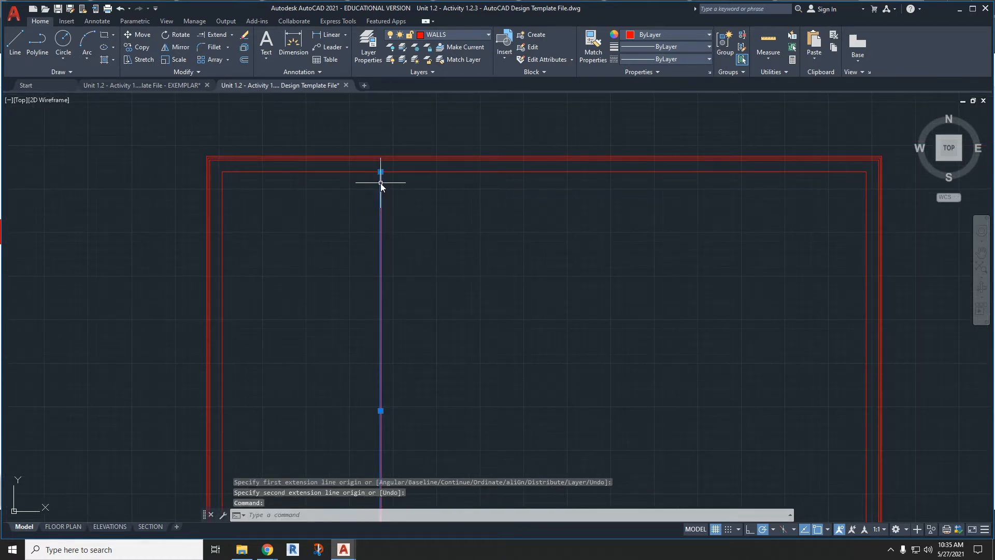
pyautogui.press('Delete')
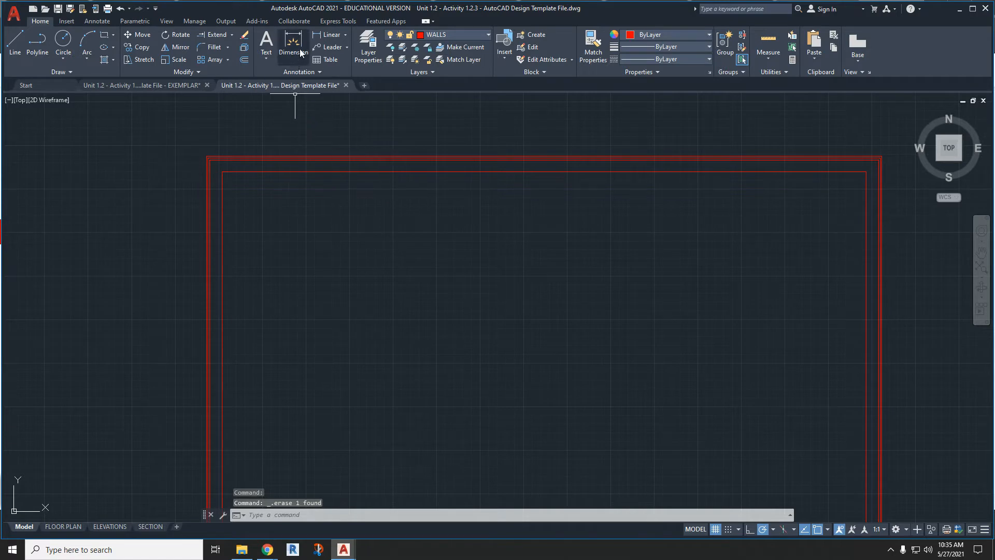
# - Draw a 5' line along the upper inner wall from its left corner, continuing with a short vertical segment upward past the outer walls
pyautogui.click(416, 35)
pyautogui.scroll(5, 455, 147)
pyautogui.click(15, 44)
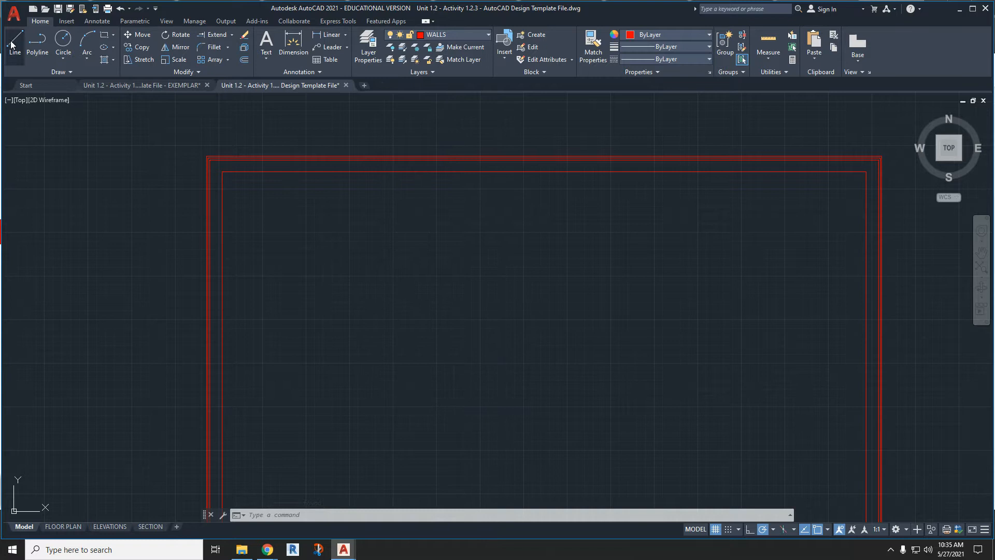
pyautogui.click(222, 171)
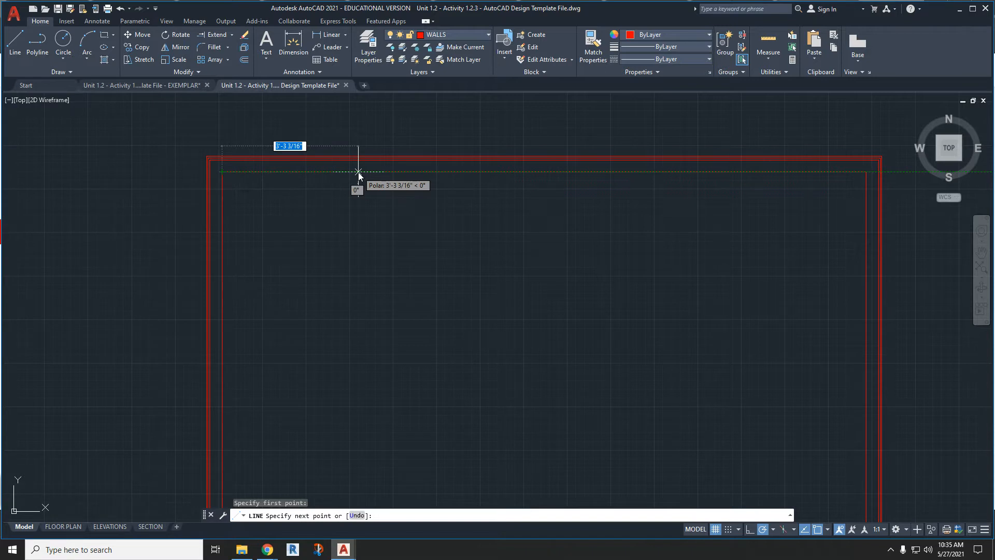
pyautogui.write("5'")
pyautogui.press('Return')
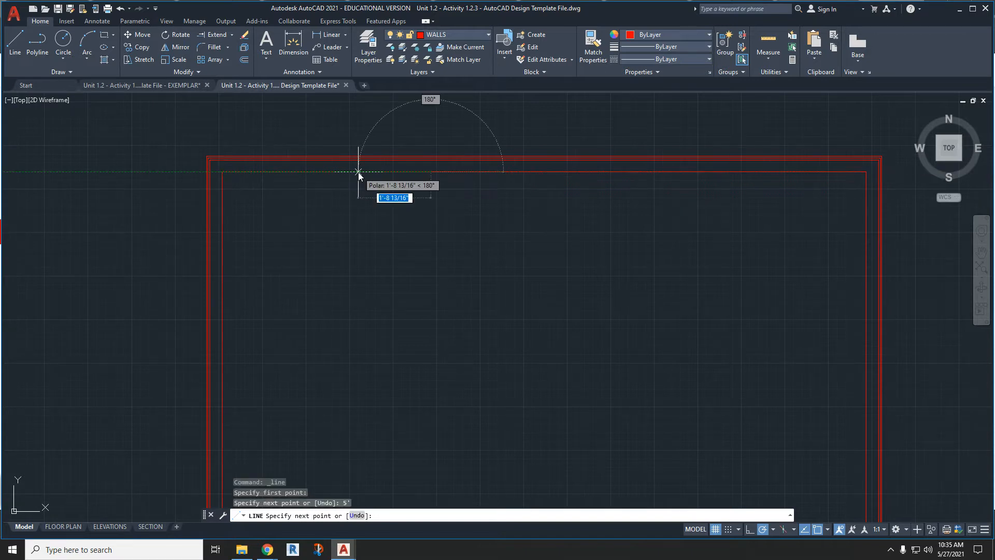
pyautogui.click(433, 109)
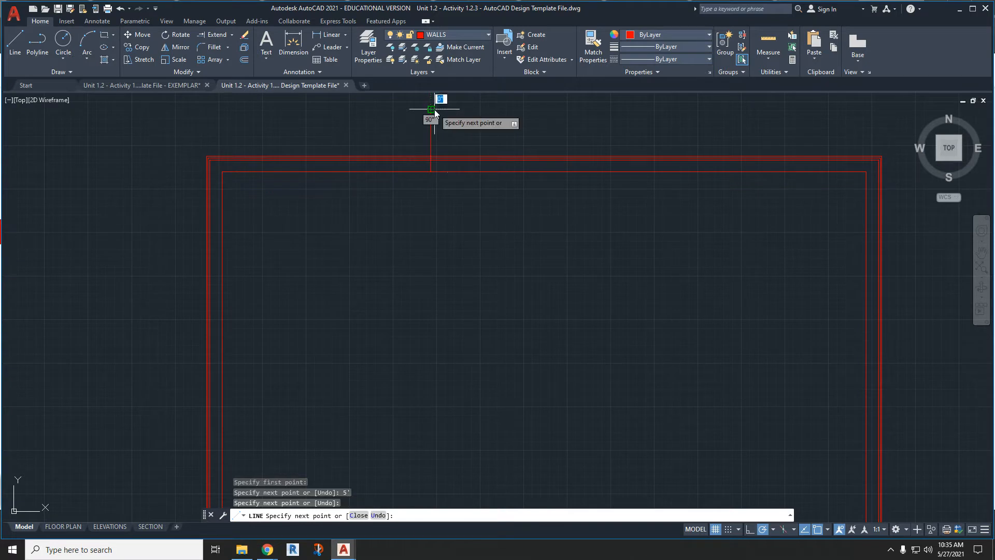
pyautogui.press('Escape')
pyautogui.press('Escape')
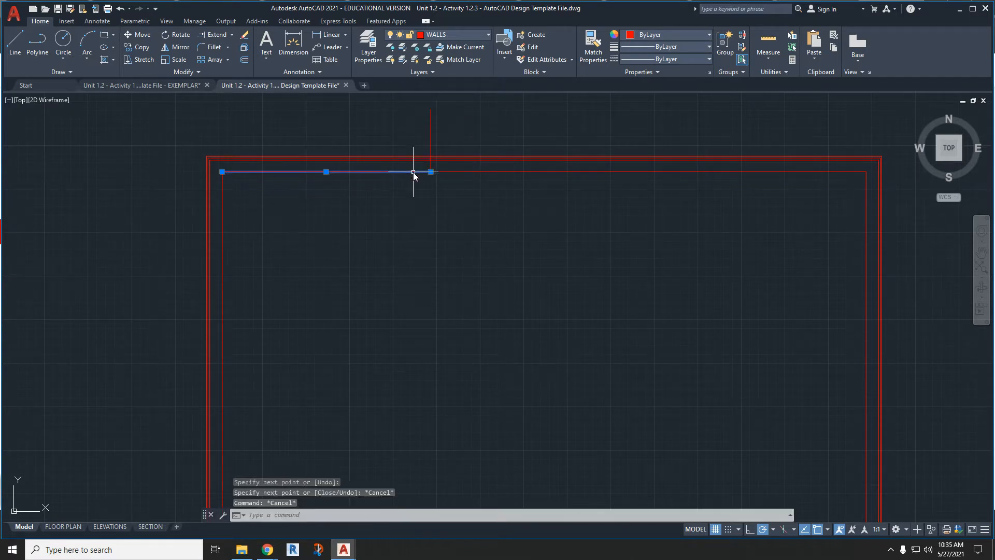
# - Move the 5' line to the CONSTRUCTION layer and delete the short vertical line at its end
pyautogui.click(413, 172)
pyautogui.click(430, 37)
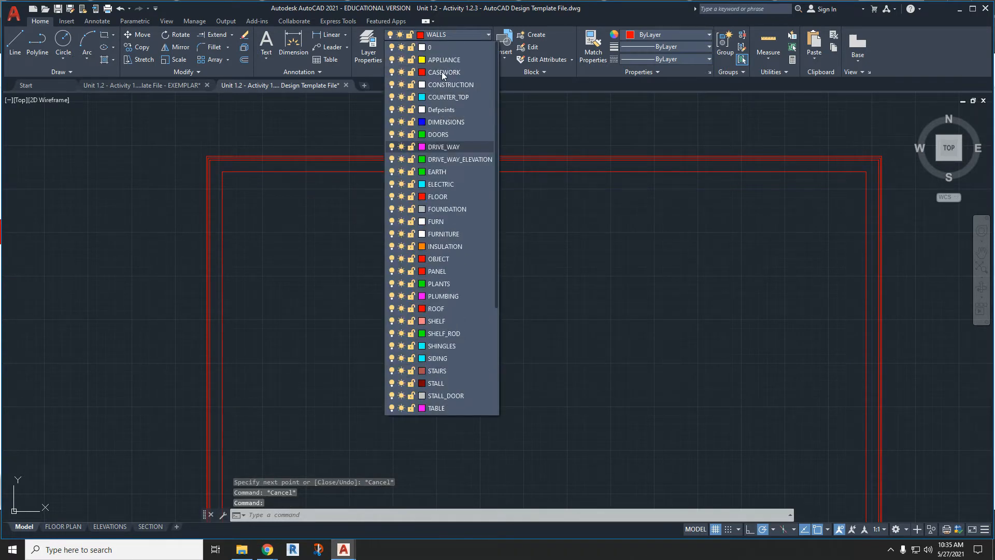
pyautogui.click(445, 85)
pyautogui.press('Escape')
pyautogui.click(430, 133)
pyautogui.press('Delete')
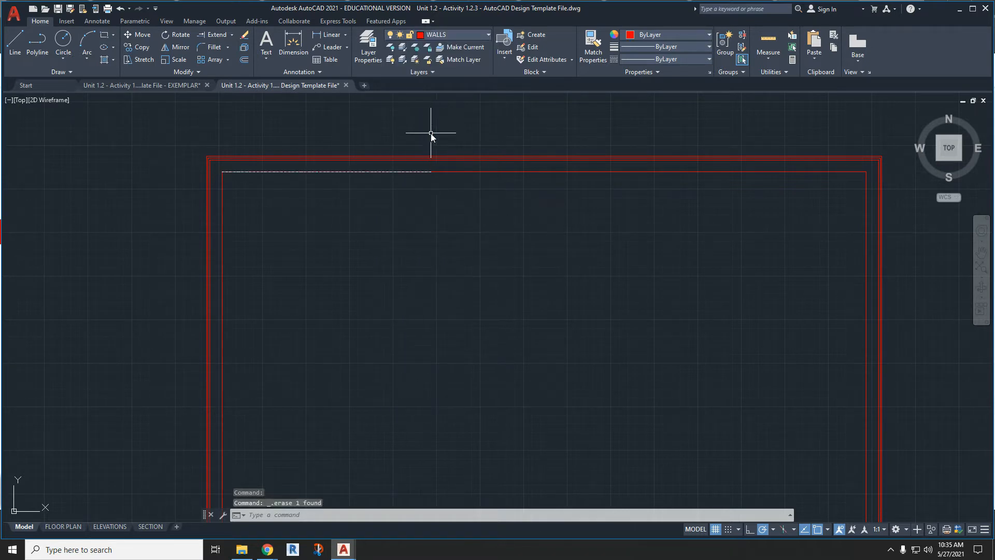
# - Make CONSTRUCTION the current layer and draw a 5' line along the upper inner wall from its left corner
pyautogui.click(430, 35)
pyautogui.scroll(1, 446, 104)
pyautogui.click(453, 85)
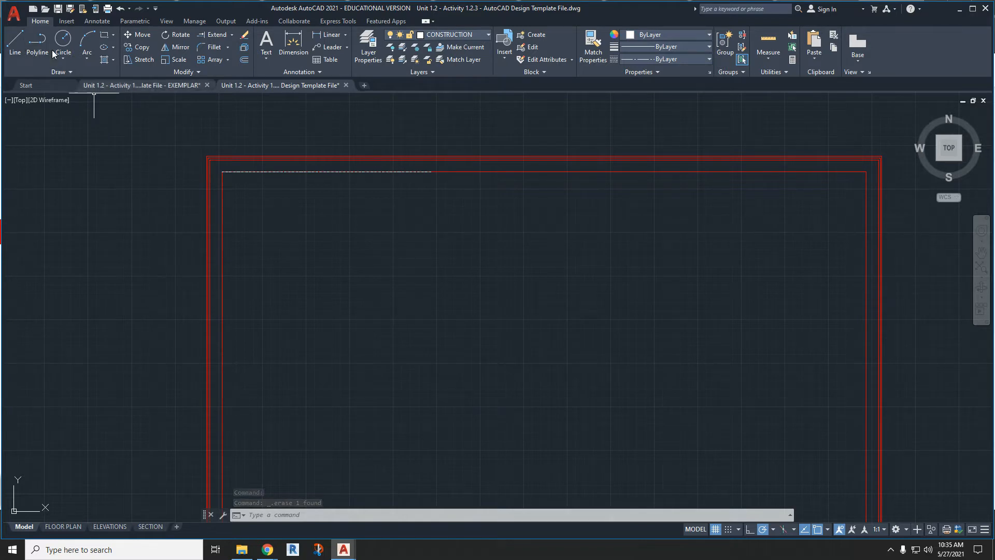
pyautogui.click(15, 41)
pyautogui.click(222, 171)
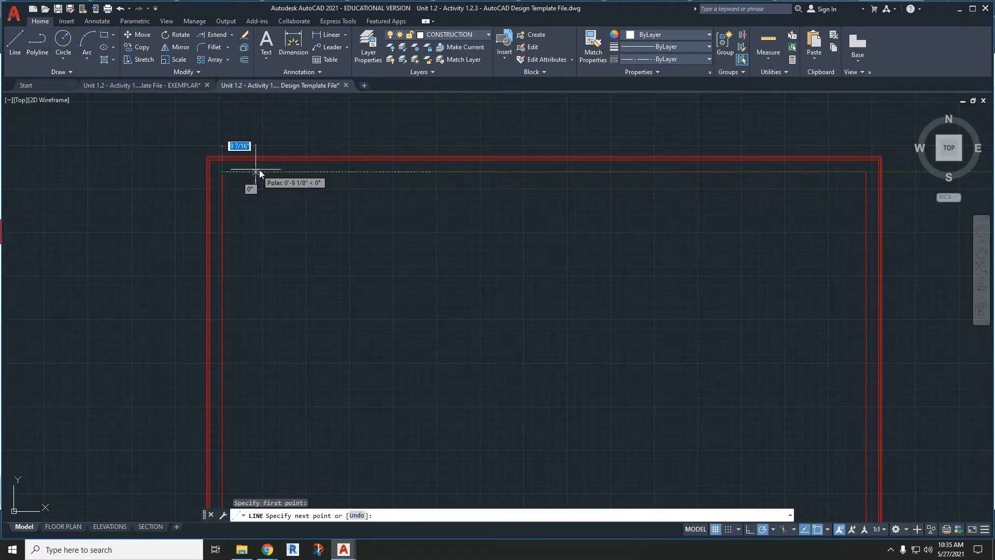
pyautogui.write("5'")
pyautogui.press('Return')
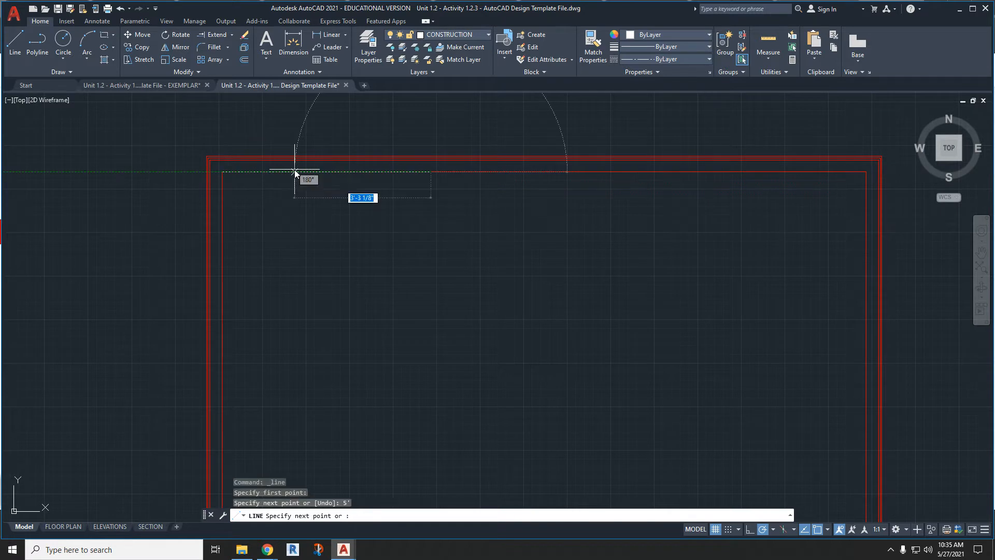
pyautogui.press('Escape')
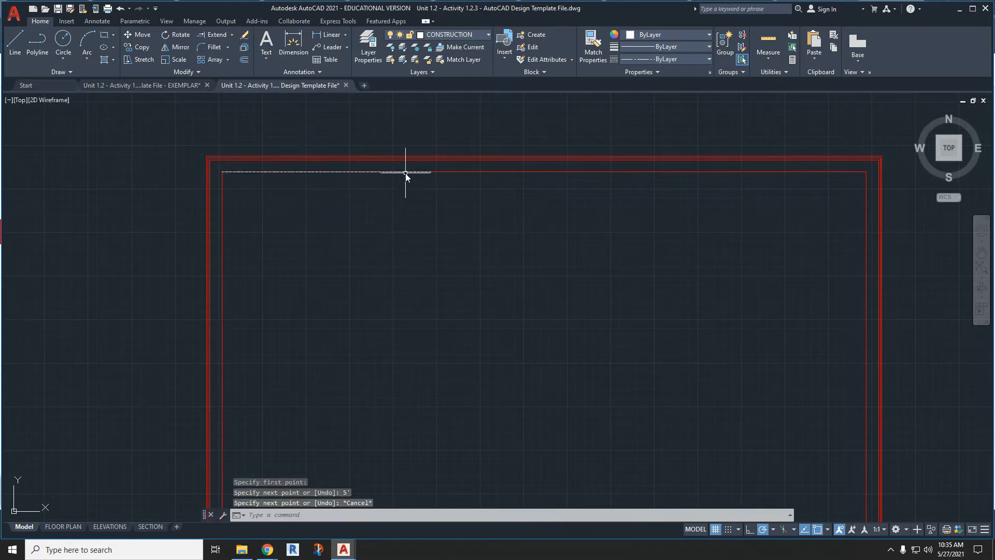
# - Make WALLS the current layer and draw a vertical line from the 5' construction line's right end to the lower inner wall
pyautogui.click(449, 36)
pyautogui.scroll(-3, 453, 348)
pyautogui.click(460, 371)
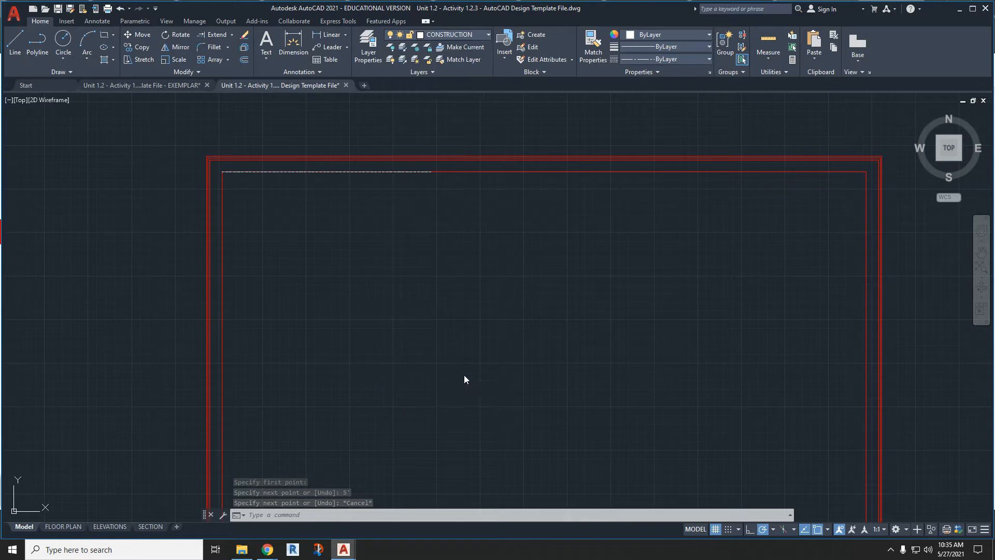
pyautogui.click(15, 42)
pyautogui.click(431, 171)
pyautogui.moveTo(433, 254); pyautogui.dragTo(430, 109, button='middle')
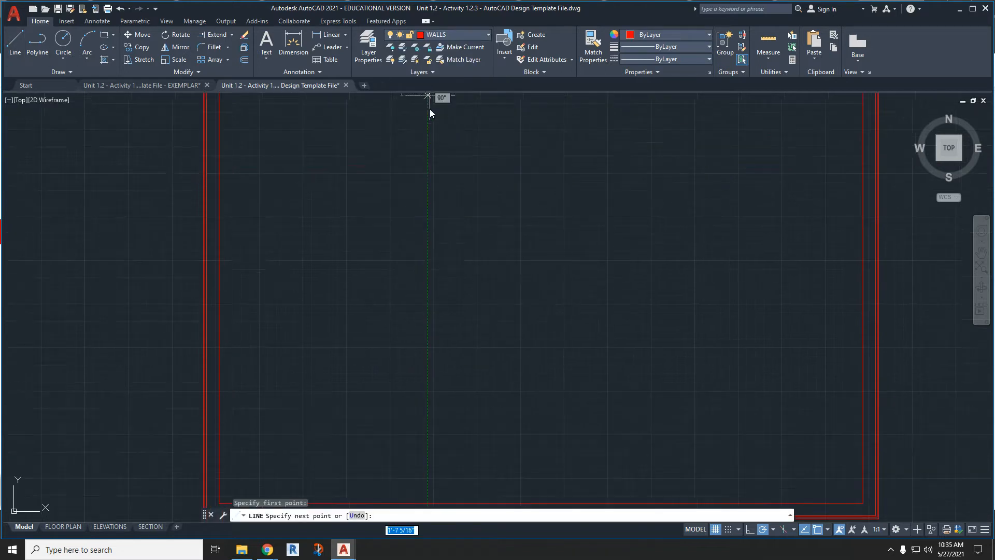
pyautogui.click(428, 502)
pyautogui.press('Escape')
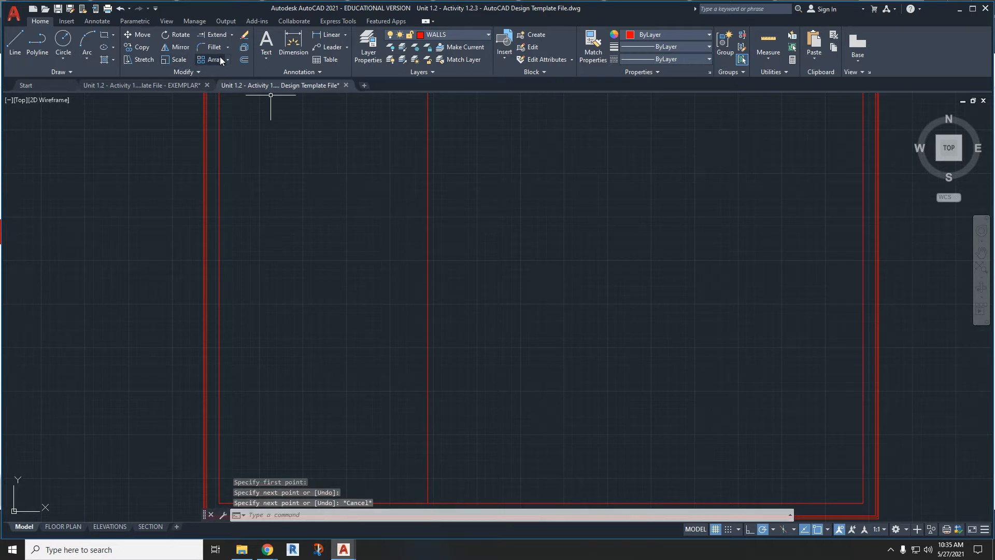
# - Offset the vertical interior wall line 3.5" to the right to form the wall's second face
pyautogui.click(244, 59)
pyautogui.write('3.5')
pyautogui.press('Return')
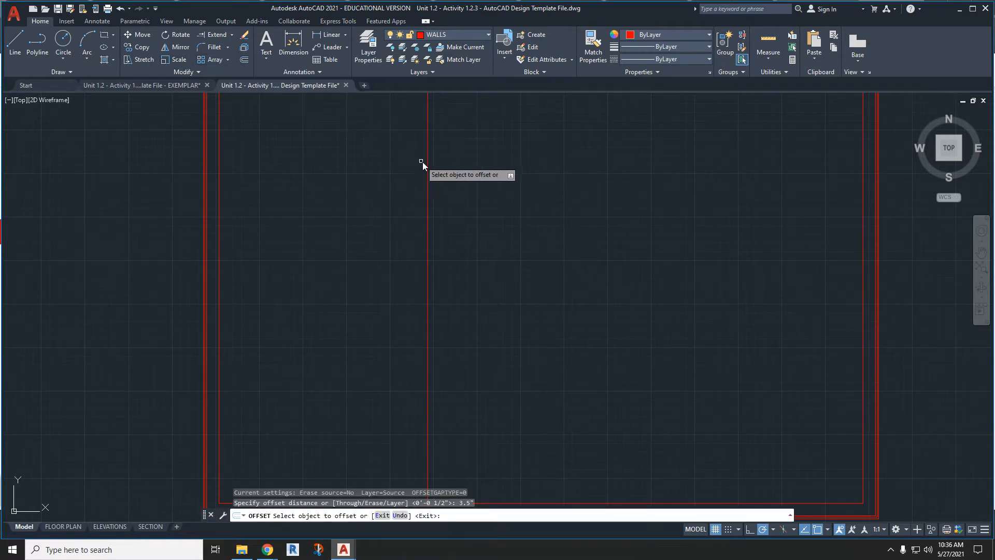
pyautogui.click(428, 162)
pyautogui.click(456, 167)
pyautogui.press('Escape')
# - Delete the construction lines lying along the upper inner wall left of the interior wall
pyautogui.scroll(-2, 501, 202)
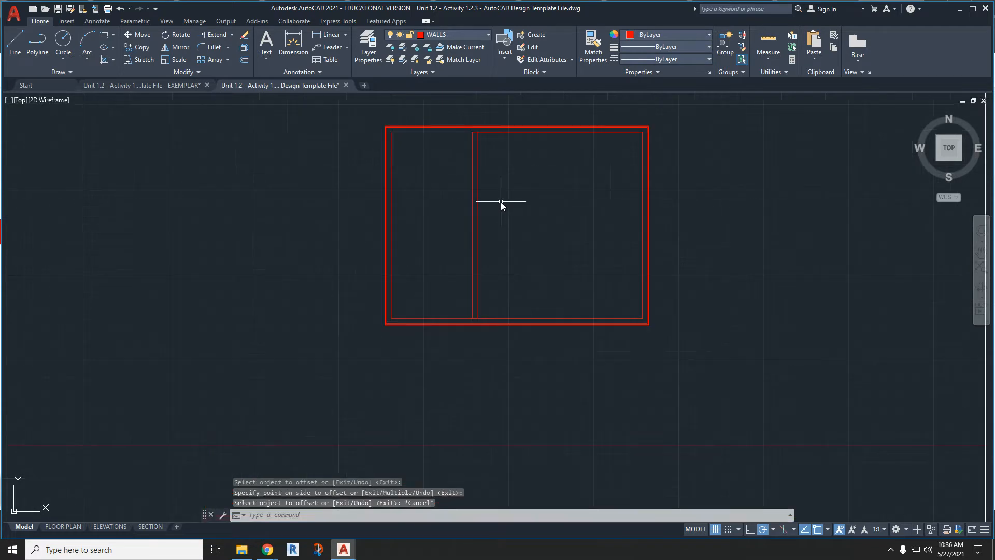
pyautogui.click(460, 131)
pyautogui.press('Delete')
pyautogui.click(458, 131)
pyautogui.press('Delete')
# - Trim the upper and lower inner wall segments between the two interior wall lines
pyautogui.scroll(5, 458, 131)
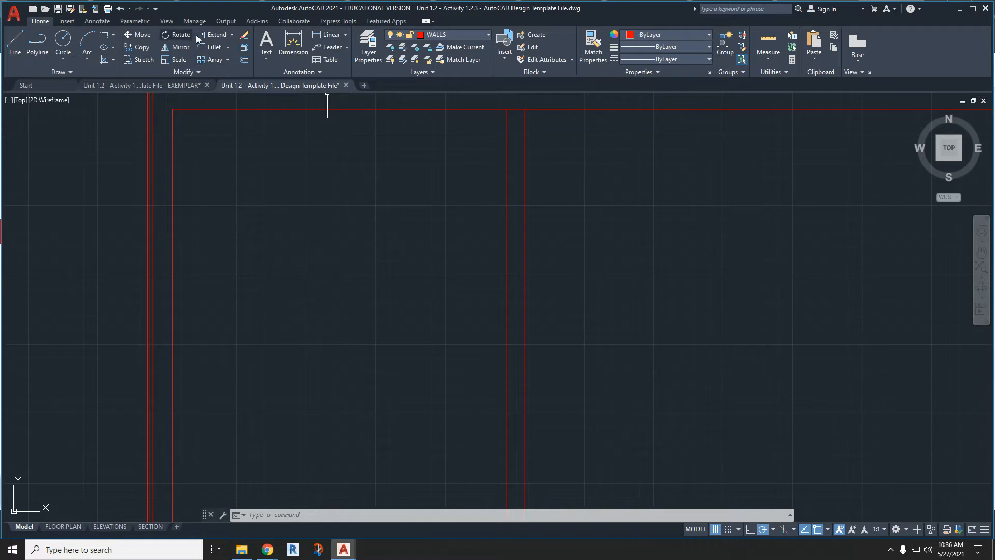
pyautogui.click(232, 34)
pyautogui.click(228, 49)
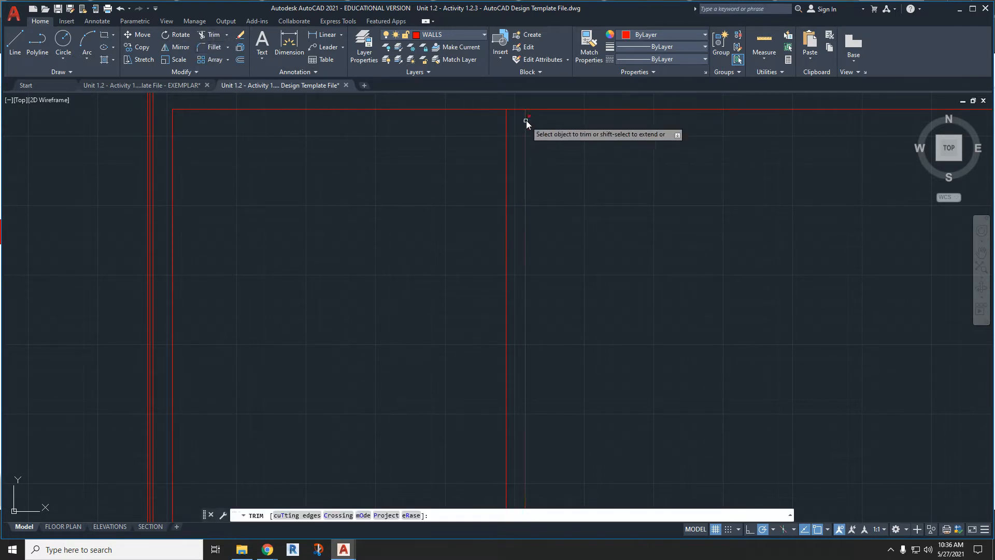
pyautogui.click(516, 109)
pyautogui.scroll(-5, 506, 204)
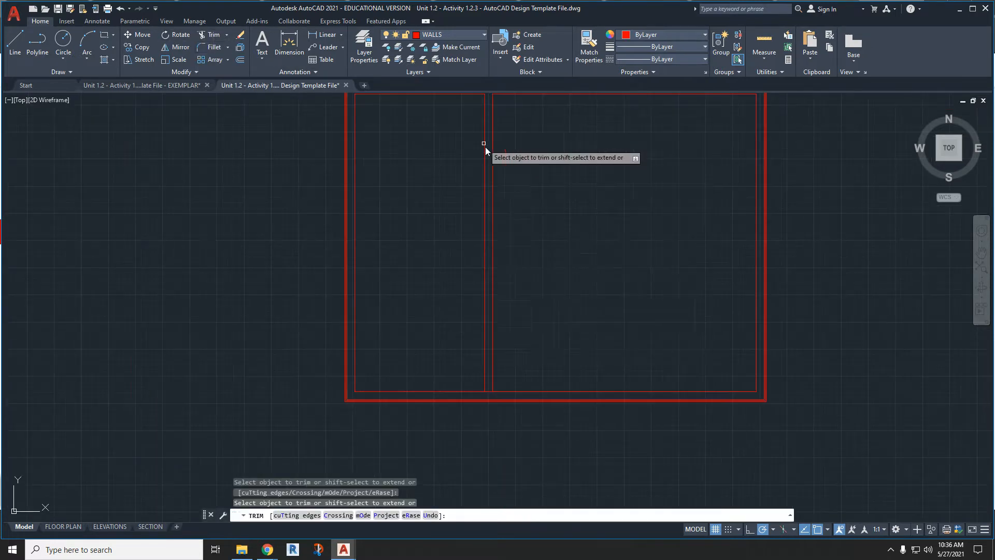
pyautogui.click(489, 393)
pyautogui.scroll(2, 498, 359)
pyautogui.scroll(-4, 499, 359)
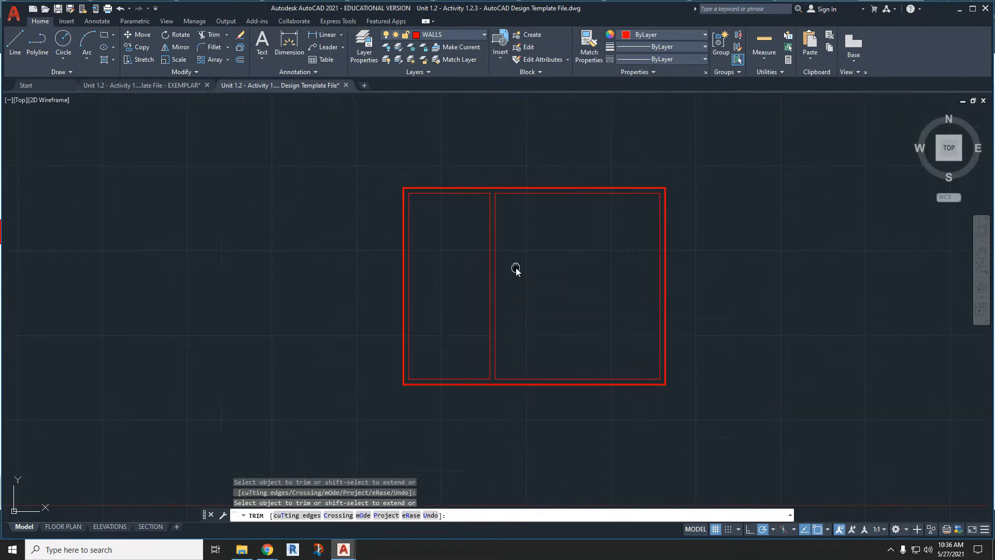
pyautogui.scroll(2, 501, 279)
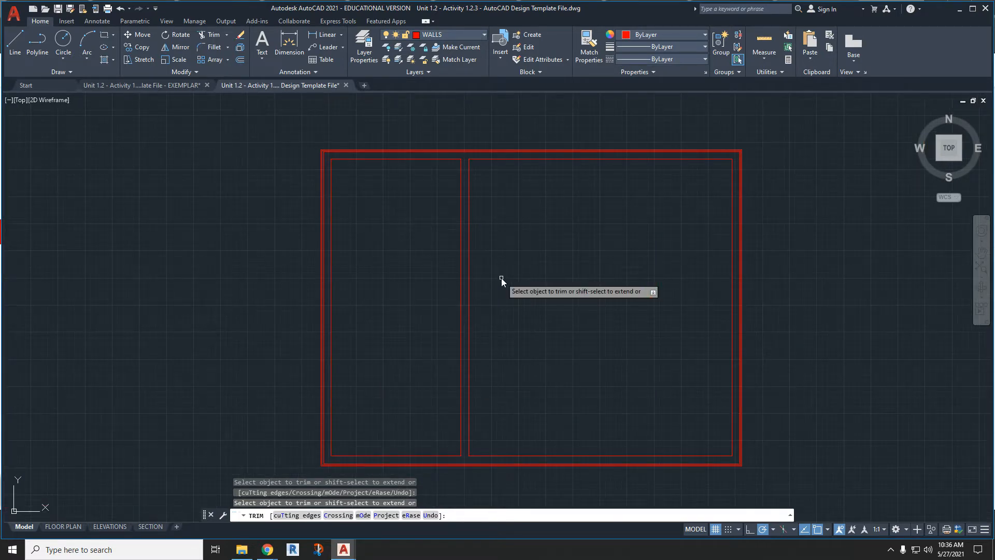
pyautogui.press('Escape')
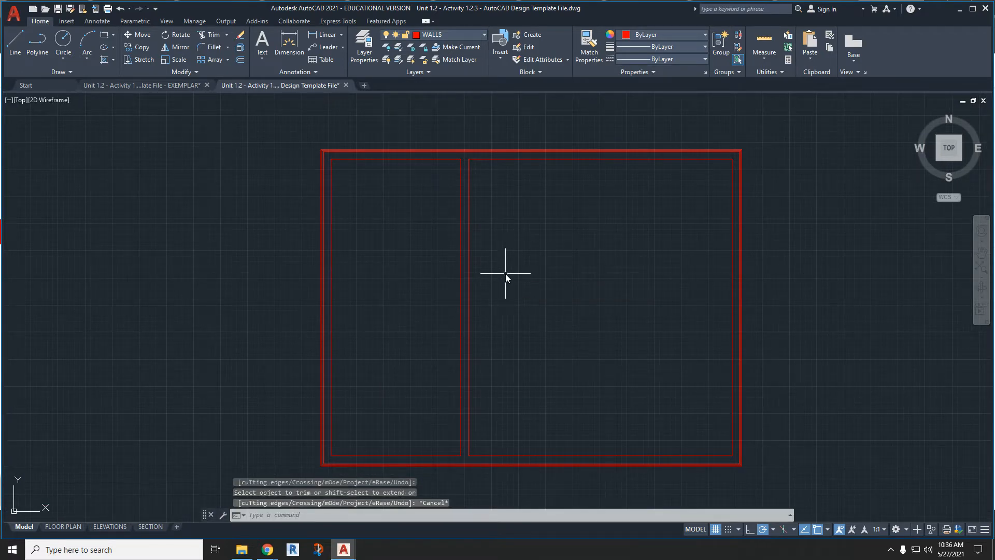
# - Offset the larger right room's inner wall outline and its interior wall line 0.5" into the room
pyautogui.scroll(4, 466, 216)
pyautogui.scroll(-2, 466, 219)
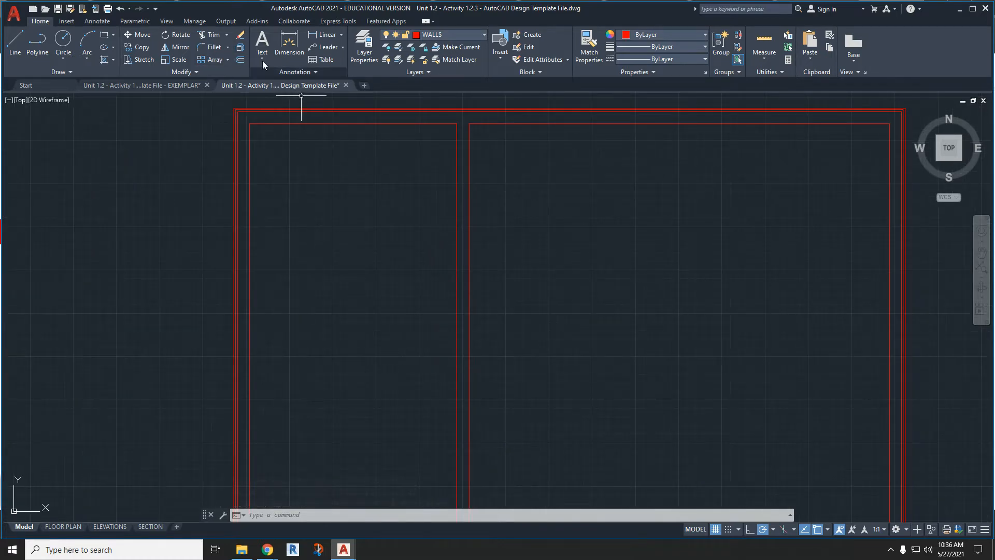
pyautogui.click(240, 61)
pyautogui.scroll(3, 518, 122)
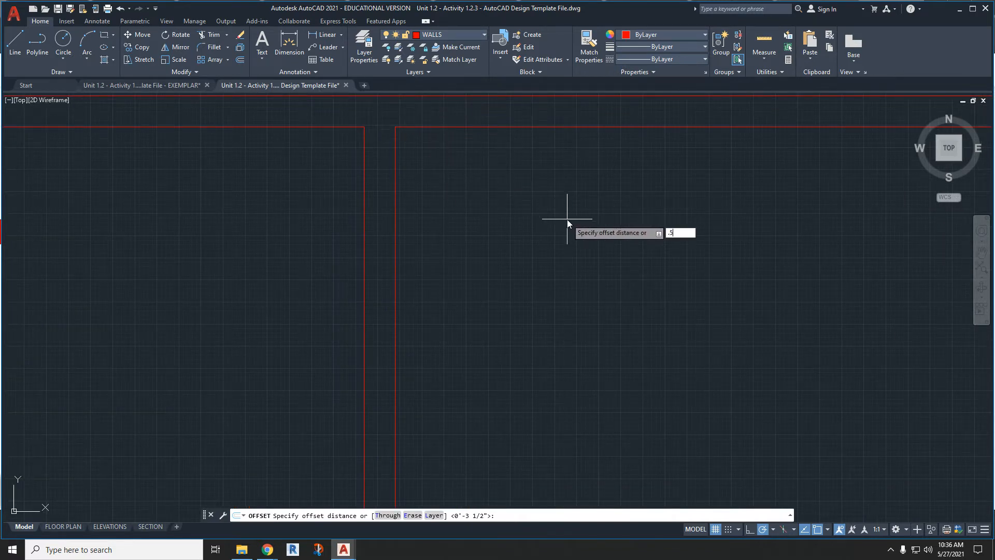
pyautogui.write('.5')
pyautogui.press('Return')
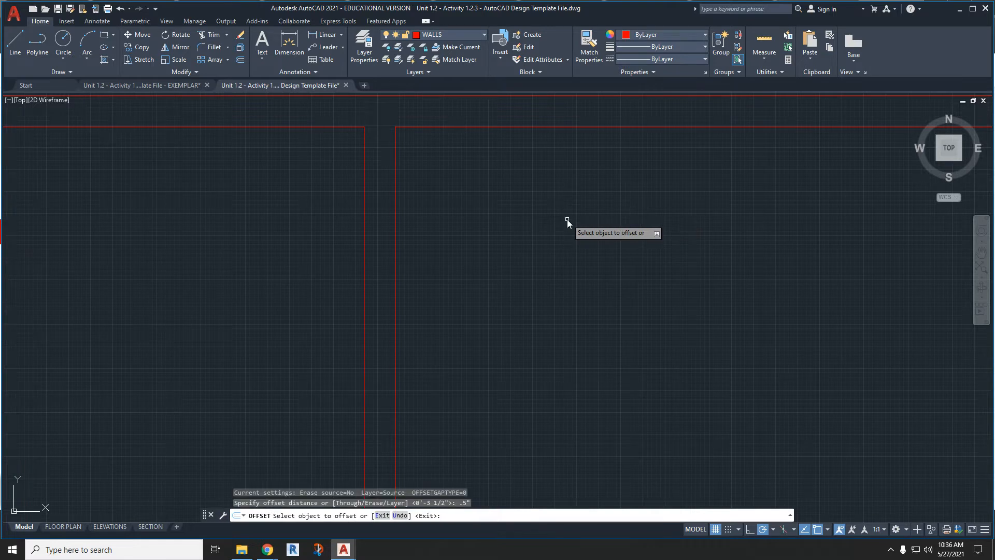
pyautogui.scroll(-1, 567, 219)
pyautogui.click(563, 161)
pyautogui.click(555, 178)
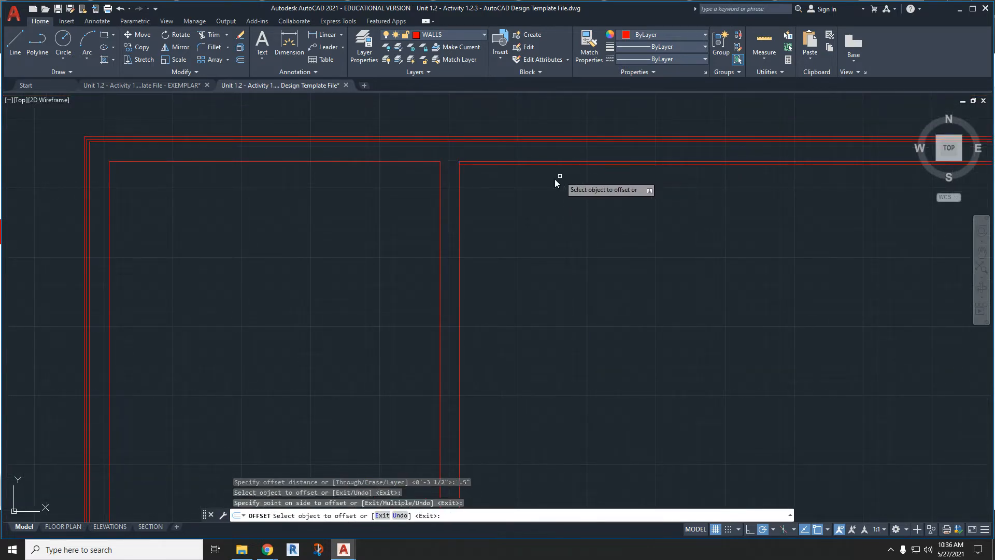
pyautogui.click(458, 201)
pyautogui.click(471, 200)
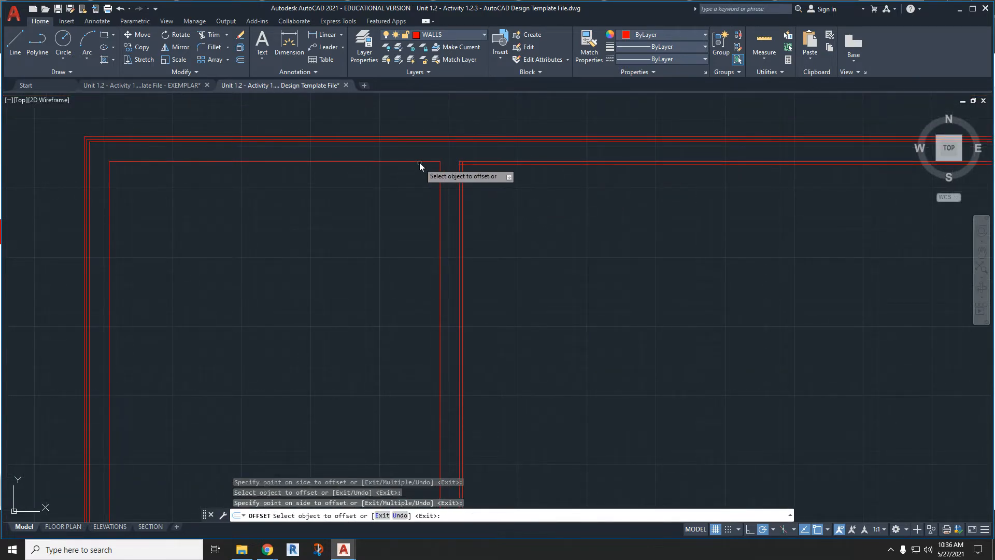
# - Offset the smaller left room's inner wall outline and its interior wall line 0.5" into the room
pyautogui.click(420, 162)
pyautogui.click(431, 188)
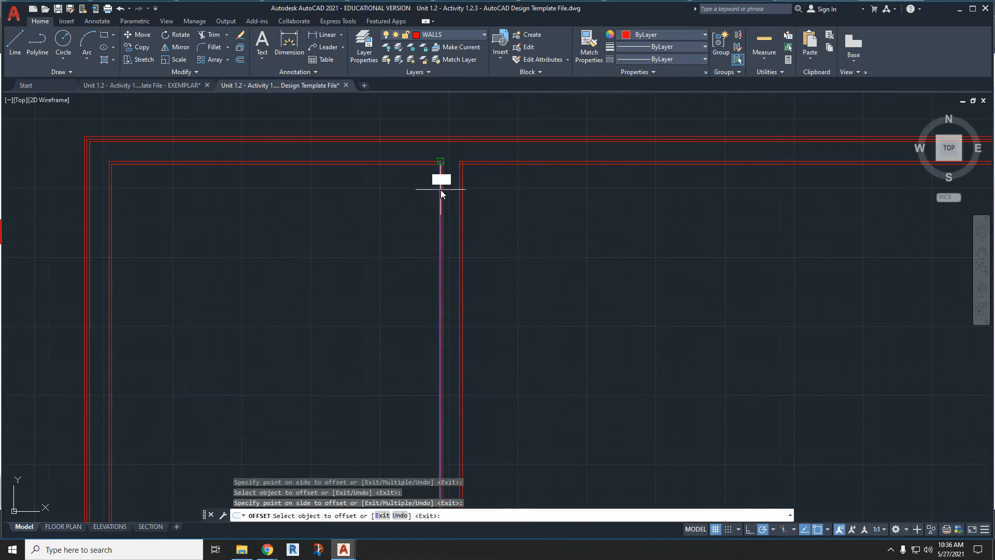
pyautogui.scroll(-4, 407, 205)
# - Trim the overlapping ends of the offset lines at the two lower room corners beside the interior wall
pyautogui.scroll(3, 446, 324)
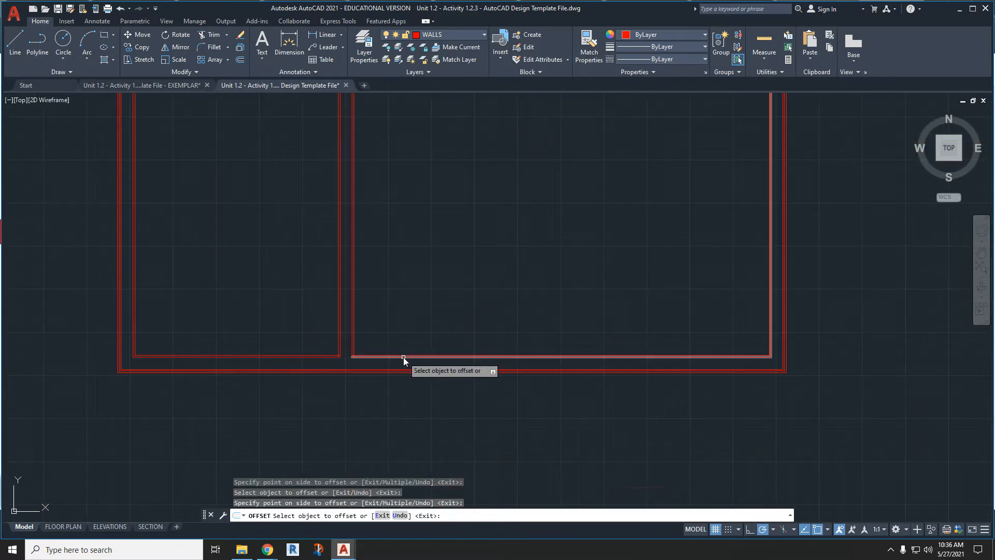
pyautogui.scroll(6, 353, 365)
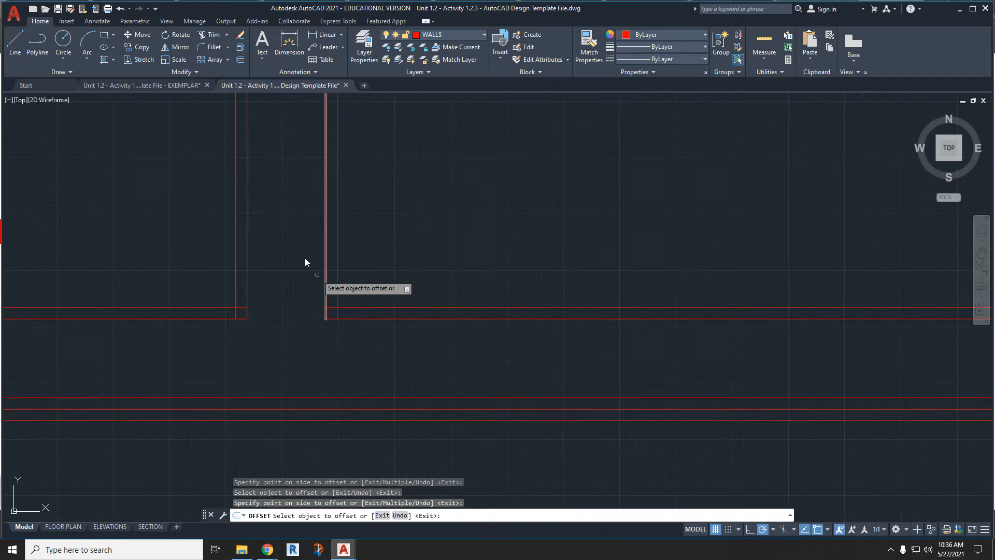
pyautogui.click(213, 35)
pyautogui.scroll(4, 322, 304)
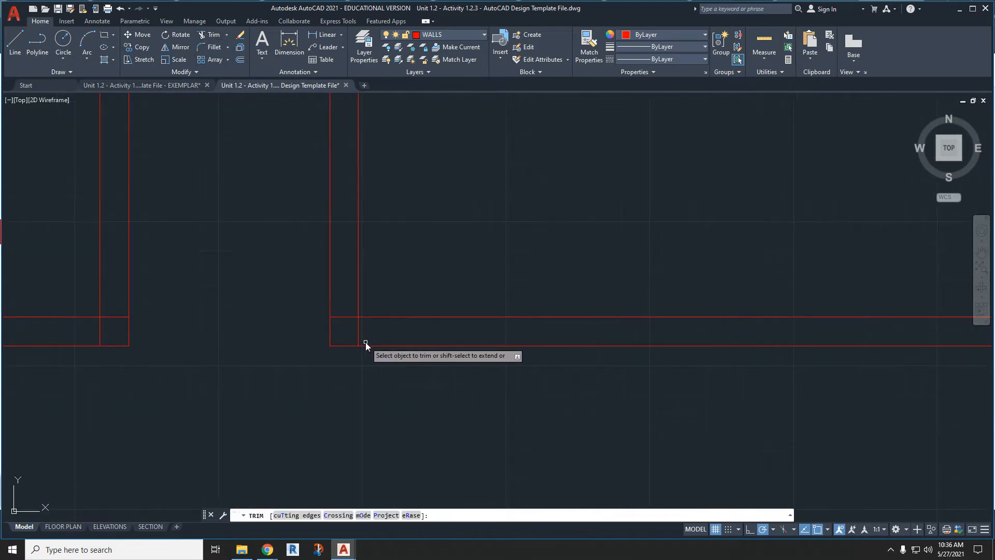
pyautogui.click(359, 331)
pyautogui.click(347, 316)
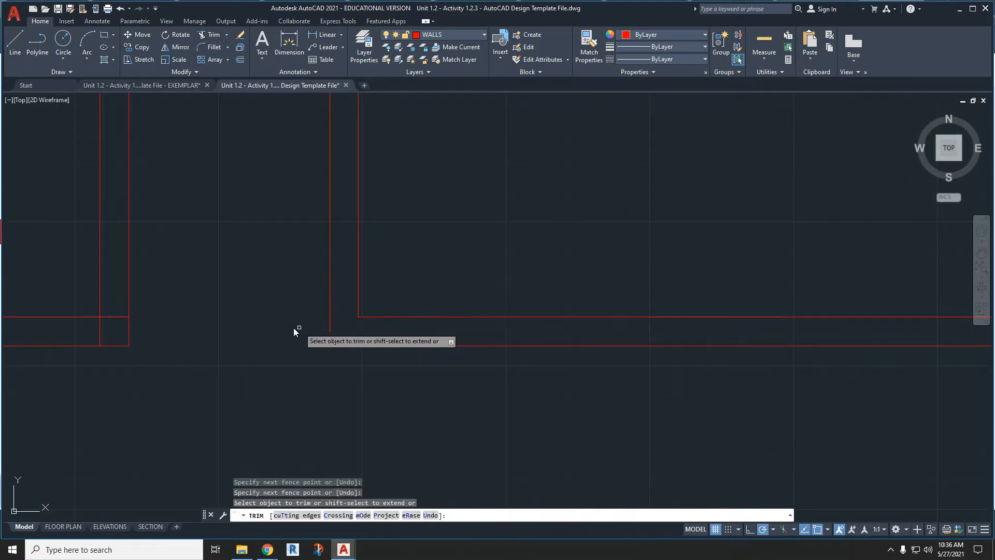
pyautogui.moveTo(110, 341)
pyautogui.mouseDown()
pyautogui.moveTo(113, 312)
pyautogui.moveTo(95, 330)
pyautogui.mouseUp()
# - Trim the overlapping ends of the offset lines at the two upper room corners beside the interior wall
pyautogui.scroll(-8, 162, 352)
pyautogui.moveTo(51, 348); pyautogui.dragTo(433, 331, button='middle')
pyautogui.moveTo(192, 329); pyautogui.dragTo(420, 326, button='middle')
pyautogui.moveTo(327, 234); pyautogui.dragTo(287, 368, button='middle')
pyautogui.moveTo(534, 236)
pyautogui.mouseDown(button='middle')
pyautogui.moveTo(371, 439)
pyautogui.moveTo(332, 459)
pyautogui.mouseUp(button='middle')
pyautogui.moveTo(573, 197); pyautogui.dragTo(474, 427, button='middle')
pyautogui.moveTo(456, 174); pyautogui.dragTo(459, 425, button='middle')
pyautogui.moveTo(473, 163); pyautogui.dragTo(445, 432, button='middle')
pyautogui.scroll(6, 418, 257)
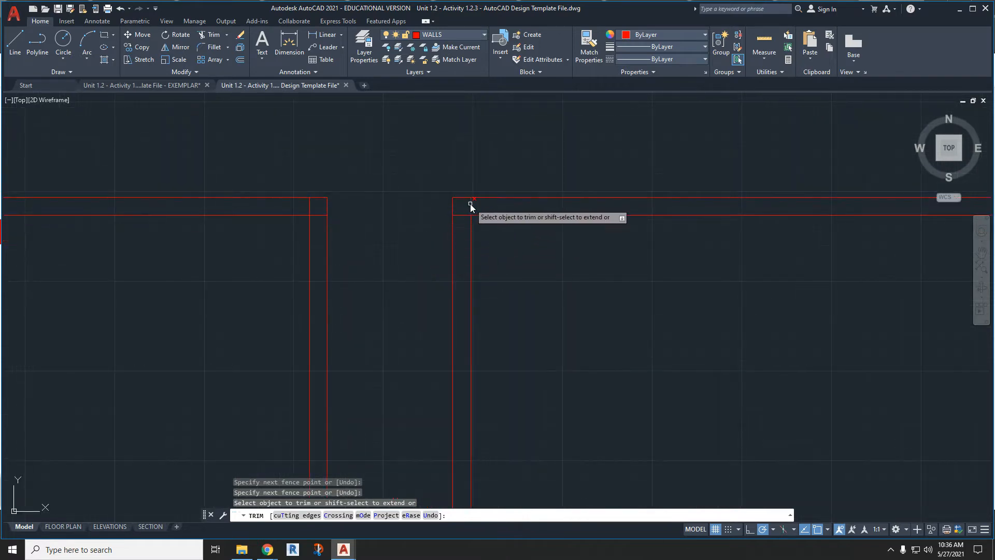
pyautogui.click(471, 204)
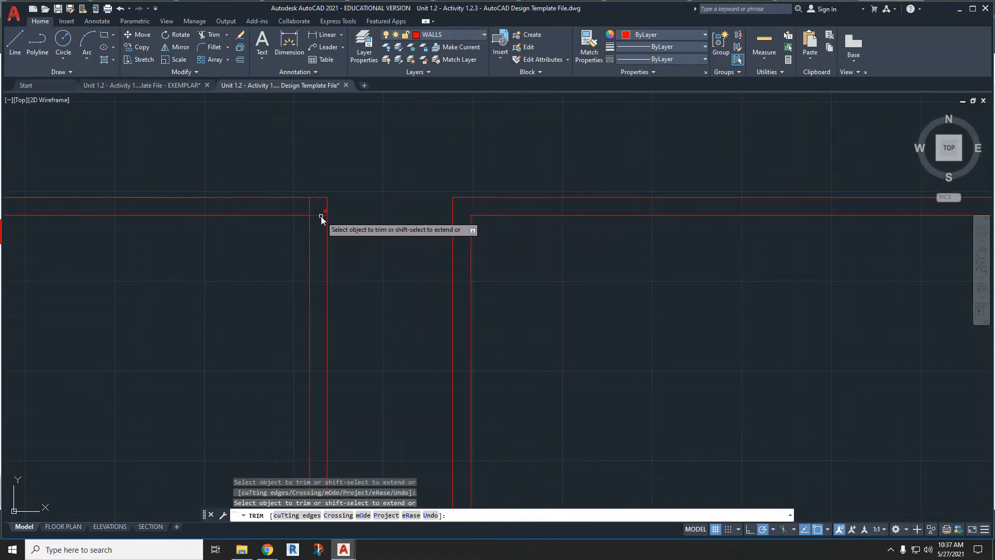
pyautogui.scroll(-6, 309, 212)
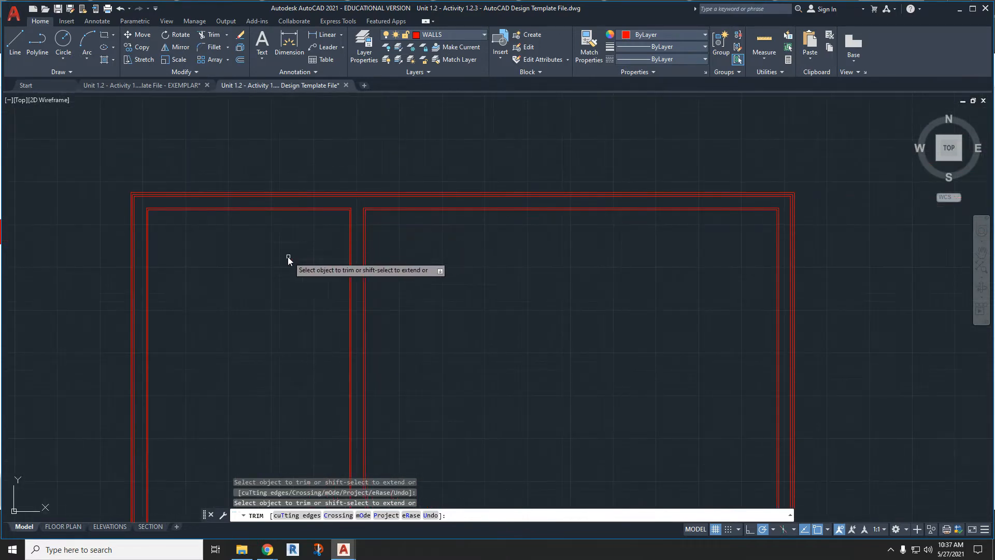
pyautogui.scroll(2, 433, 176)
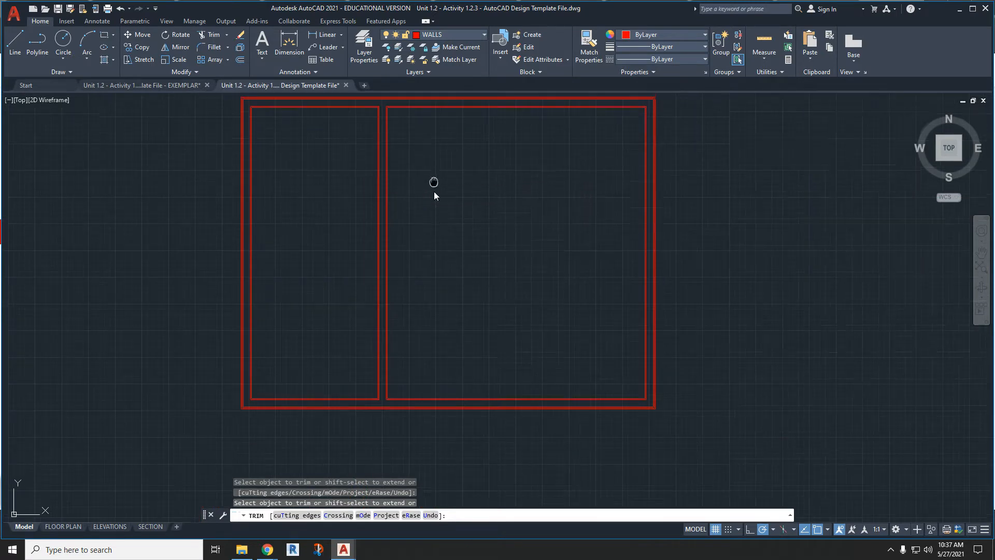
pyautogui.press('Escape')
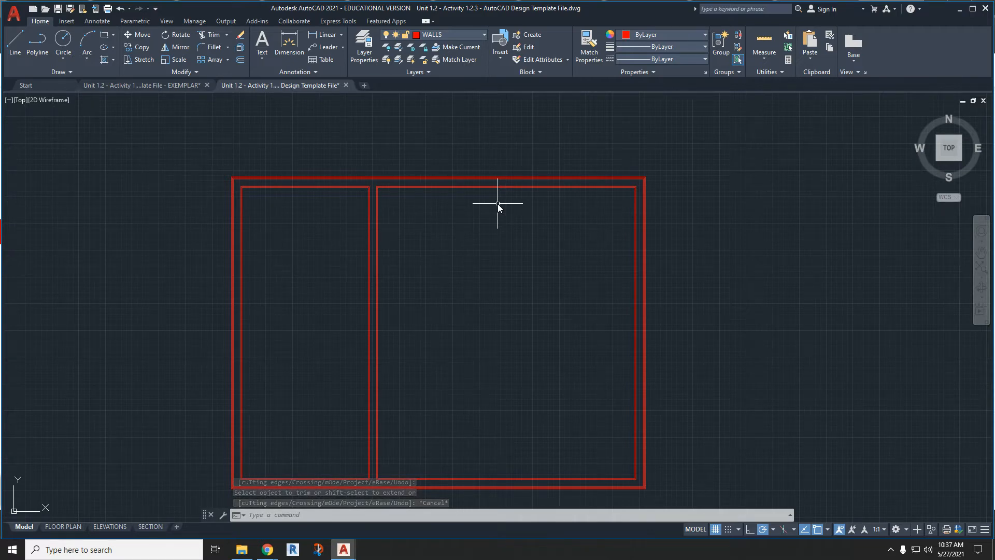
# - Make CONSTRUCTION the current layer and draw a 2'6" line down from the upper-right corner of the innermost of the three outer wall lines
pyautogui.click(440, 34)
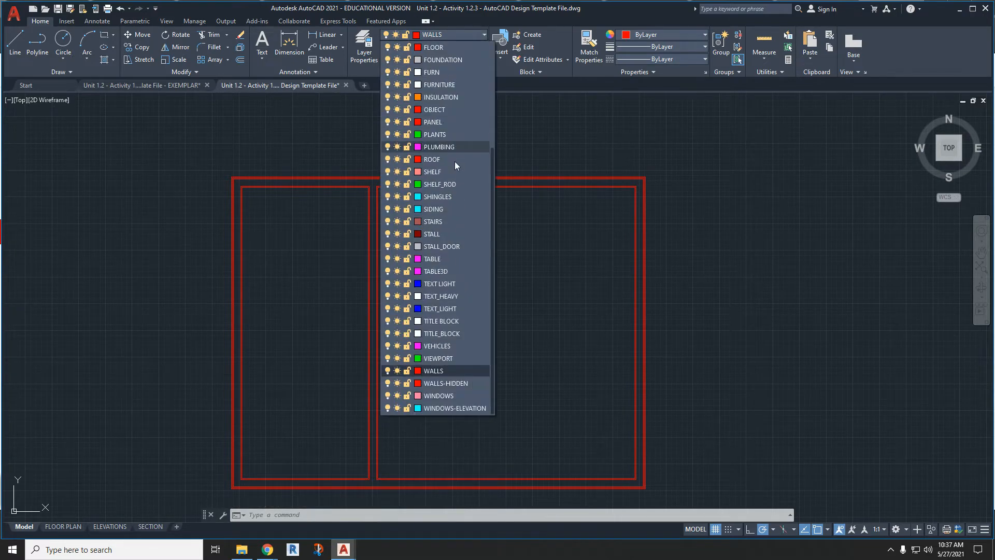
pyautogui.scroll(4, 449, 181)
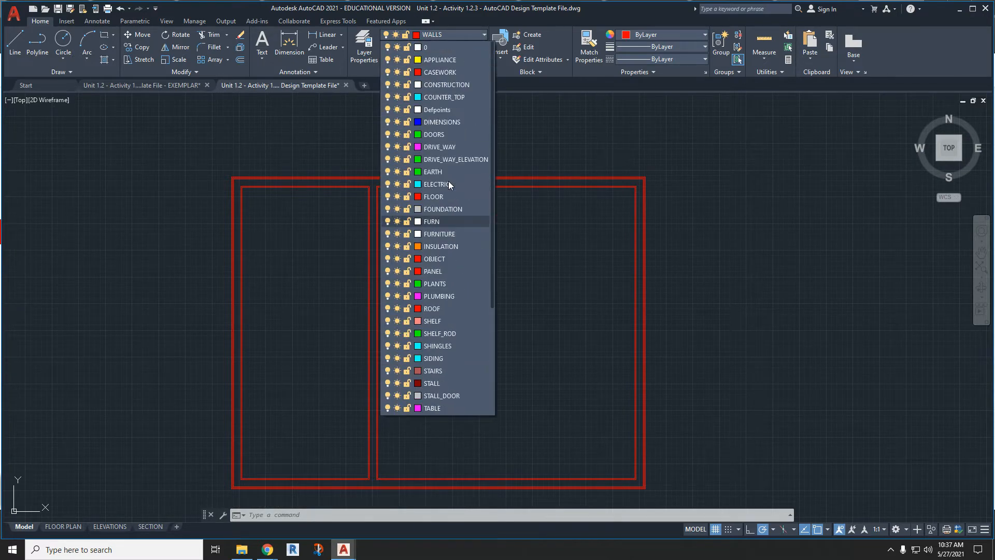
pyautogui.click(449, 85)
pyautogui.scroll(3, 670, 186)
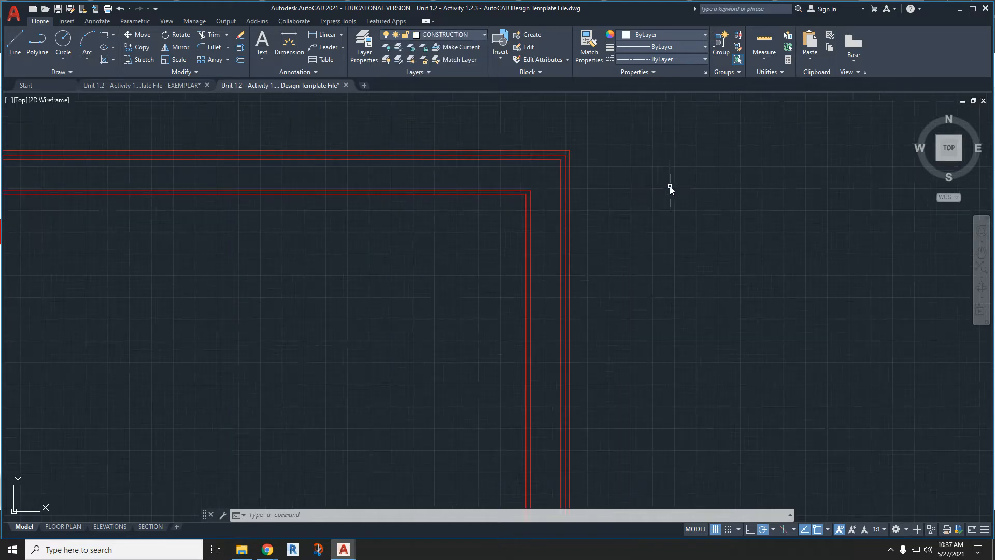
pyautogui.click(14, 43)
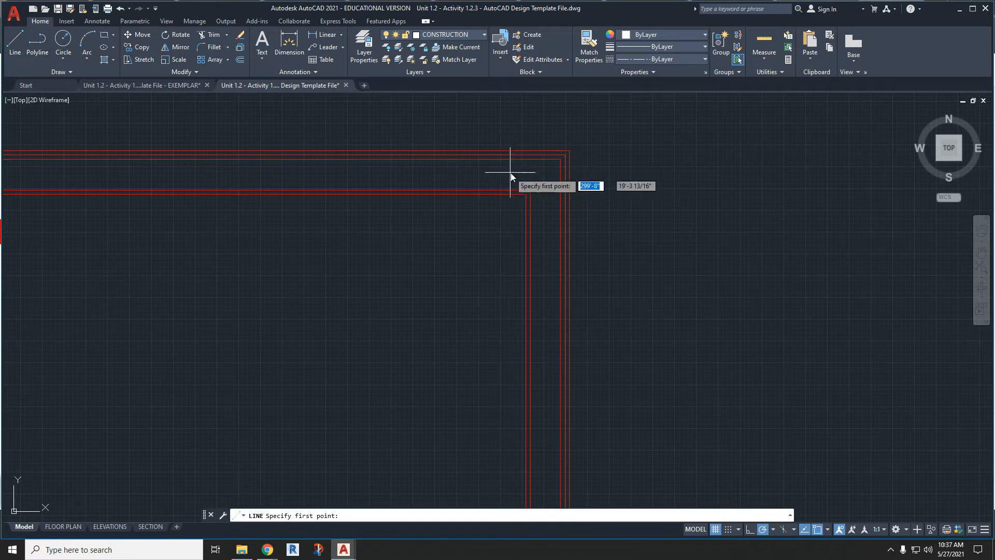
pyautogui.click(560, 159)
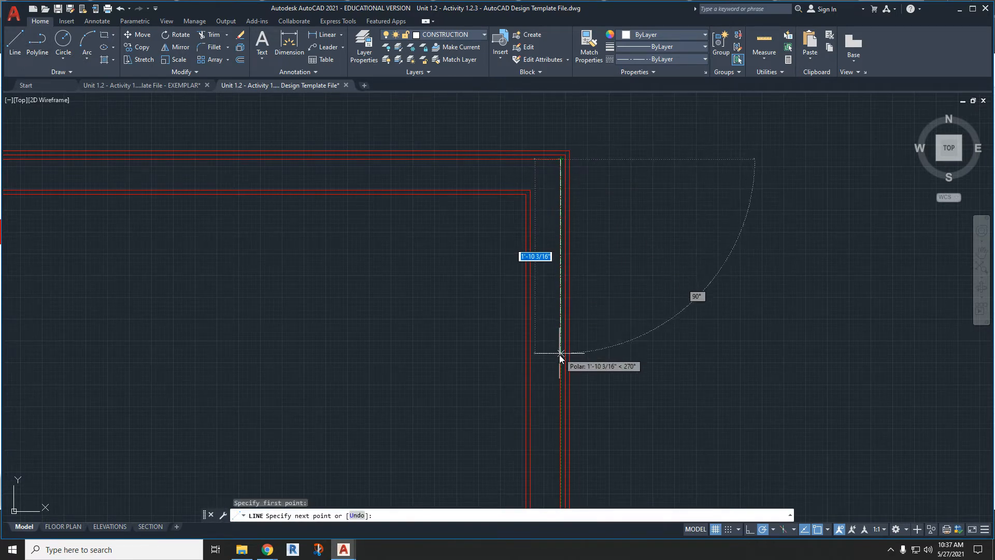
pyautogui.scroll(-3, 558, 371)
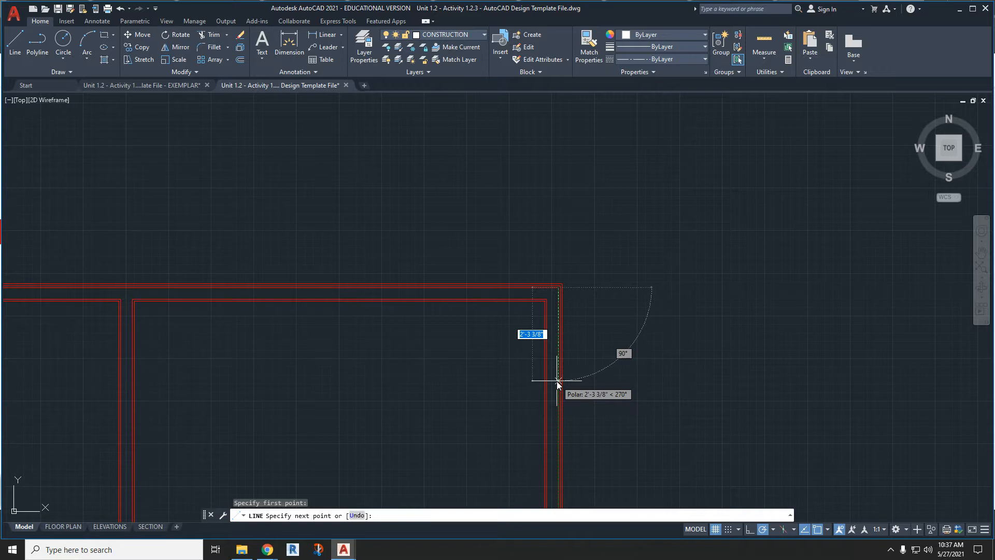
pyautogui.write('2')
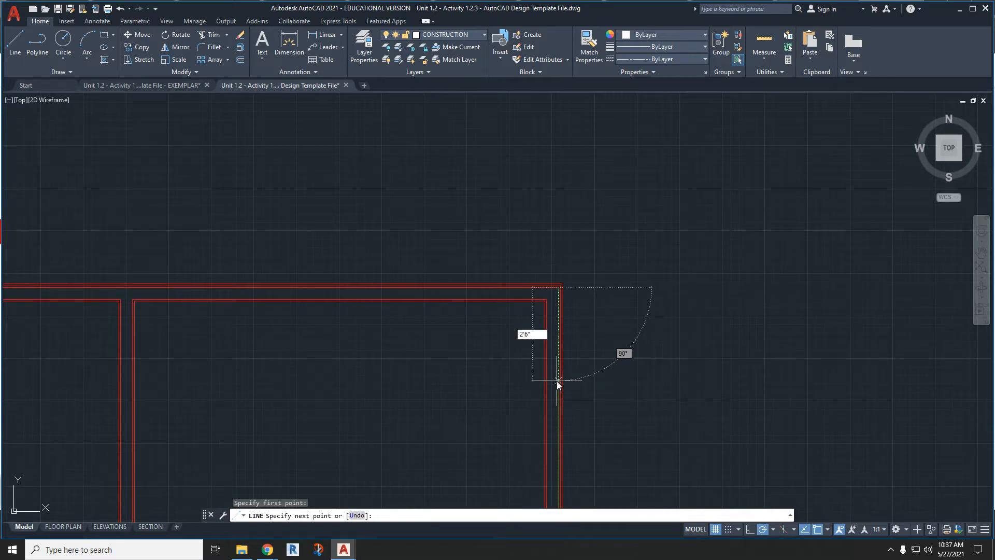
pyautogui.write('\'6"')
pyautogui.press('Return')
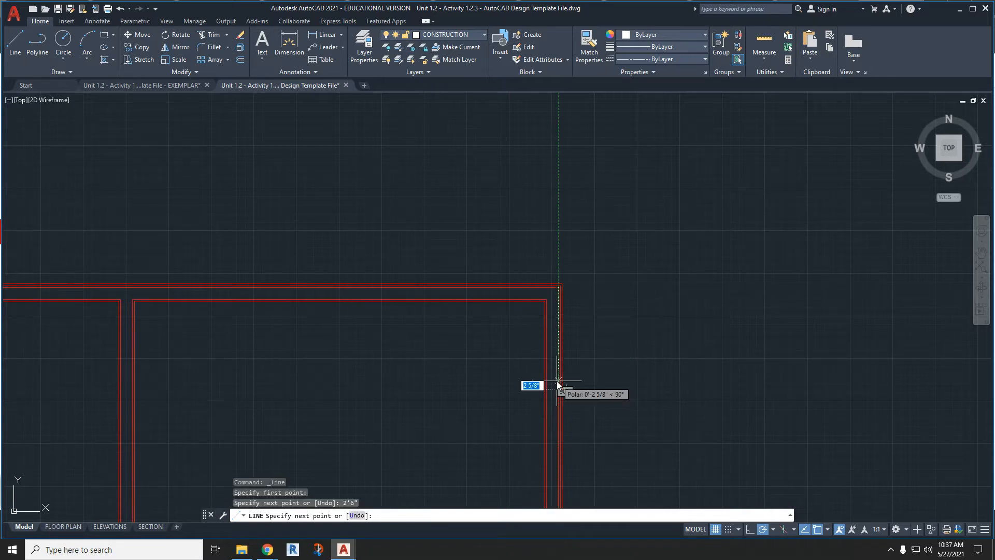
# - Continue the line with a horizontal segment about 1' long to the right, past the outer wall
pyautogui.click(602, 388)
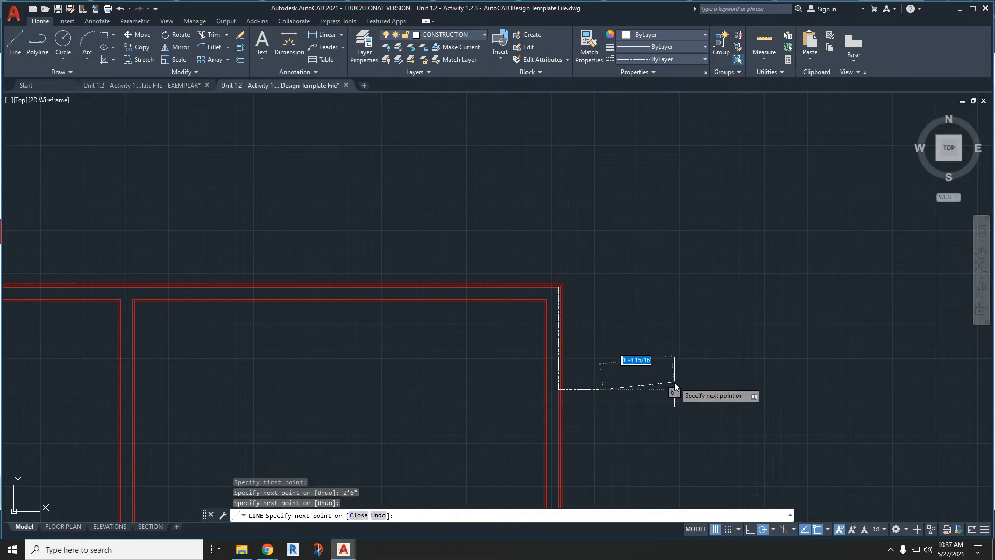
pyautogui.press('Escape')
pyautogui.scroll(4, 570, 396)
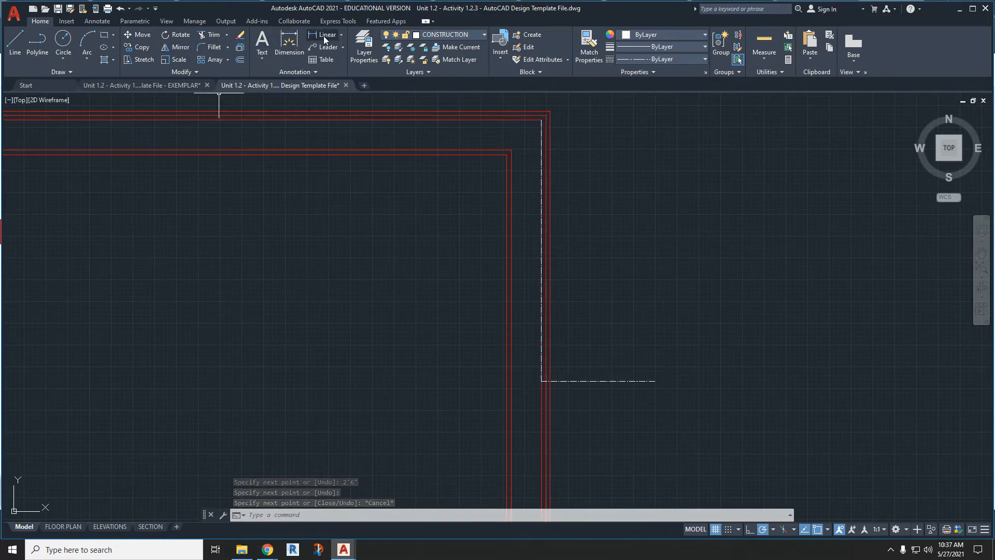
# - Draw a 1.5' line up from the lower end of the 2'6" construction line and continue it past the outer wall
pyautogui.click(15, 45)
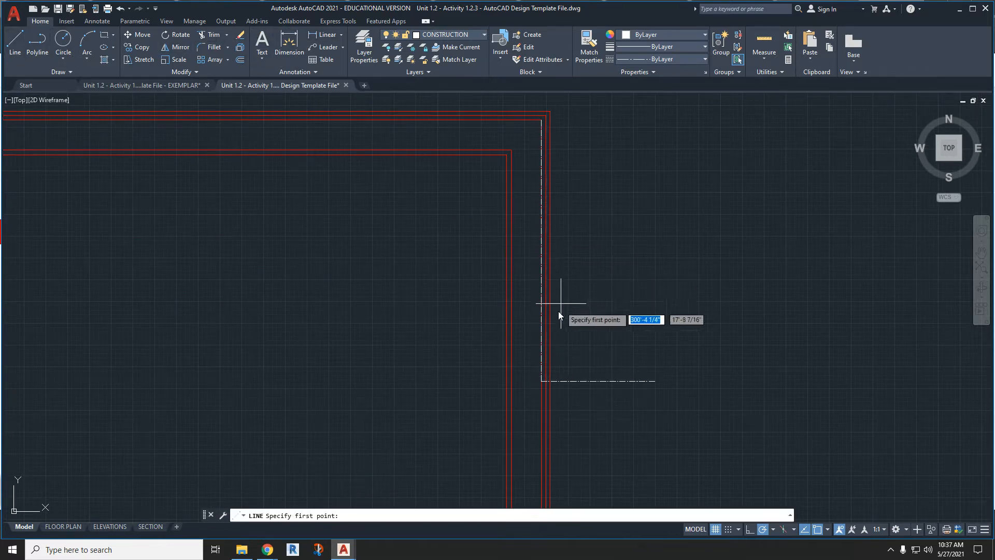
pyautogui.click(542, 382)
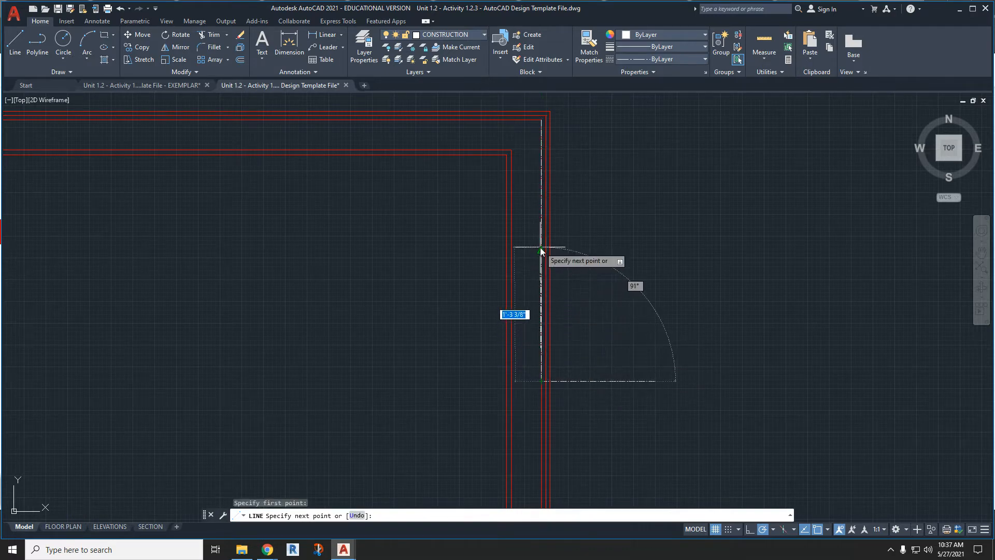
pyautogui.write('1.5')
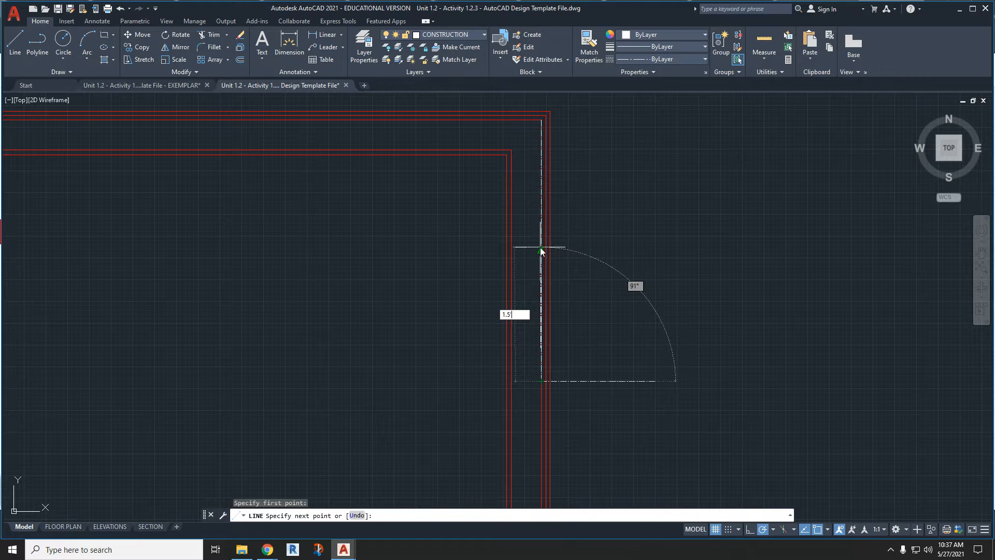
pyautogui.press('Return')
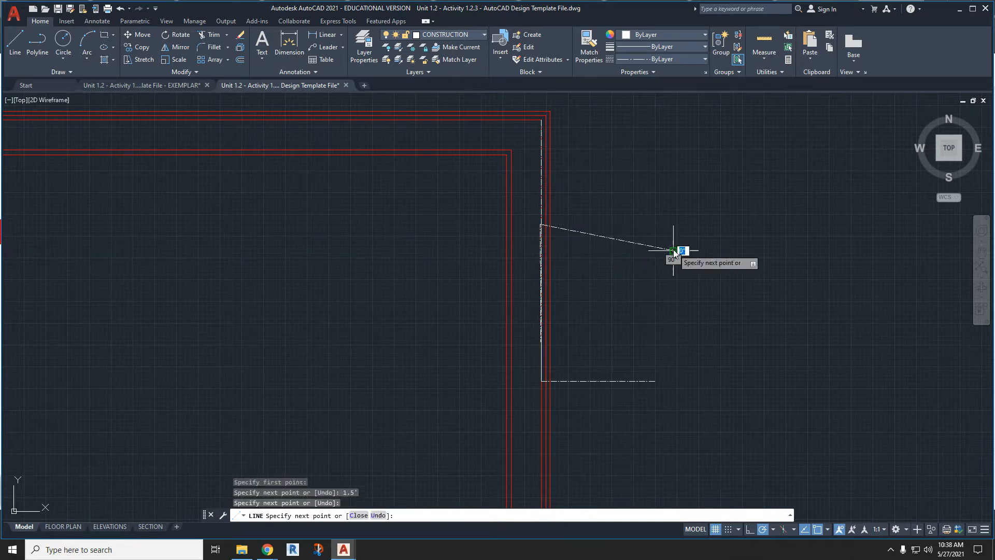
pyautogui.click(673, 250)
pyautogui.press('Escape')
# - Stretch the outer end of the slanted segment level with its start to make it horizontal
pyautogui.click(658, 248)
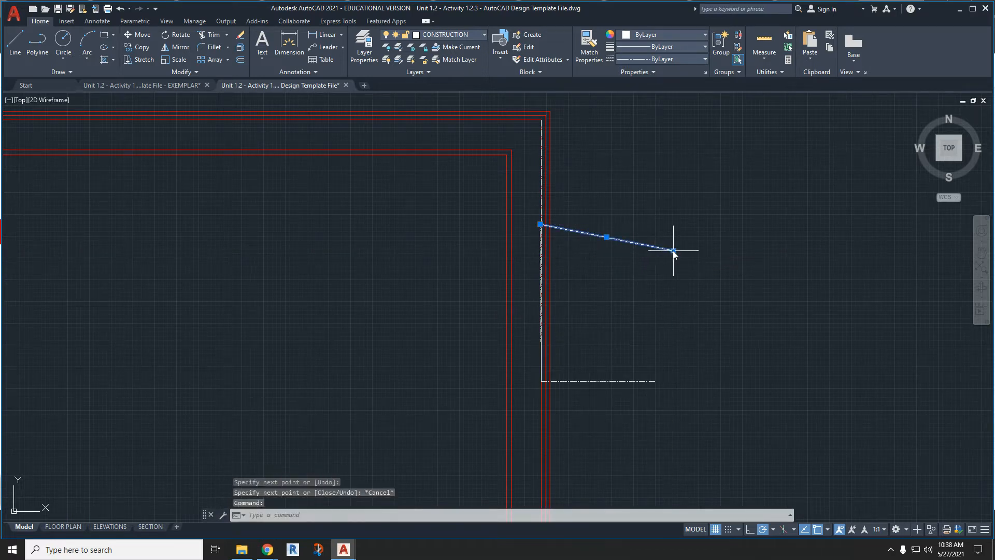
pyautogui.click(674, 250)
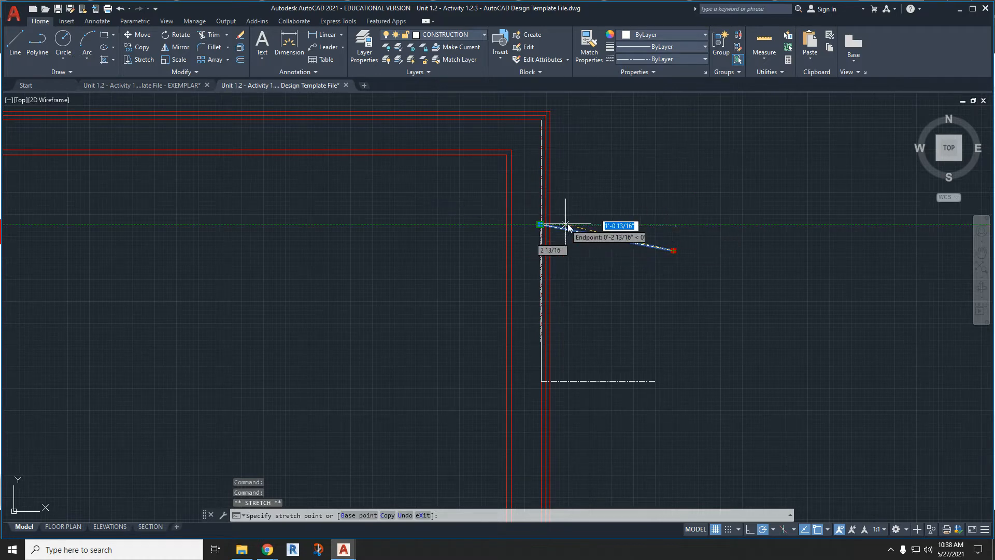
pyautogui.click(656, 224)
pyautogui.scroll(6, 609, 229)
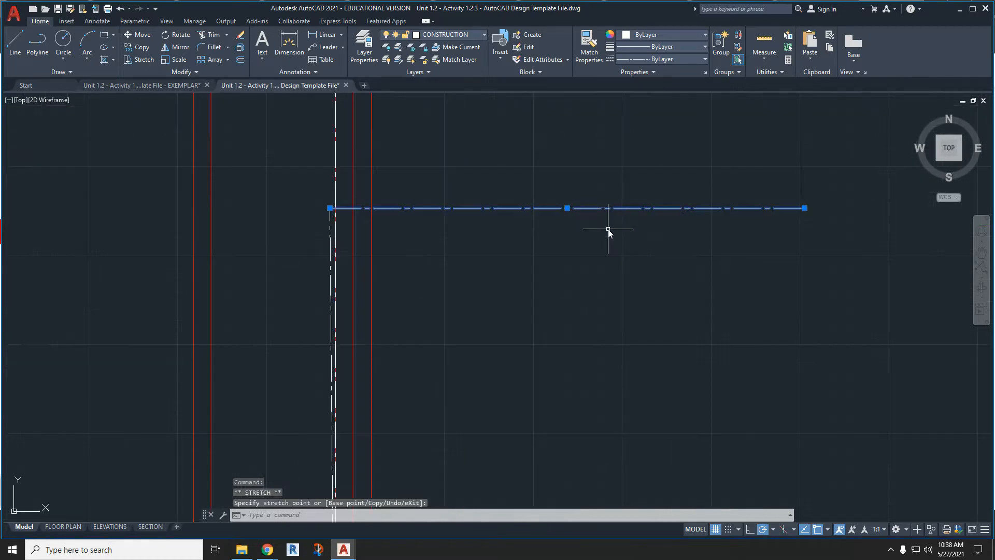
pyautogui.press('Escape')
# - Delete the misaligned 1.5' vertical line and the horizontal segment attached to its upper end
pyautogui.scroll(-3, 407, 224)
pyautogui.click(371, 234)
pyautogui.press('Delete')
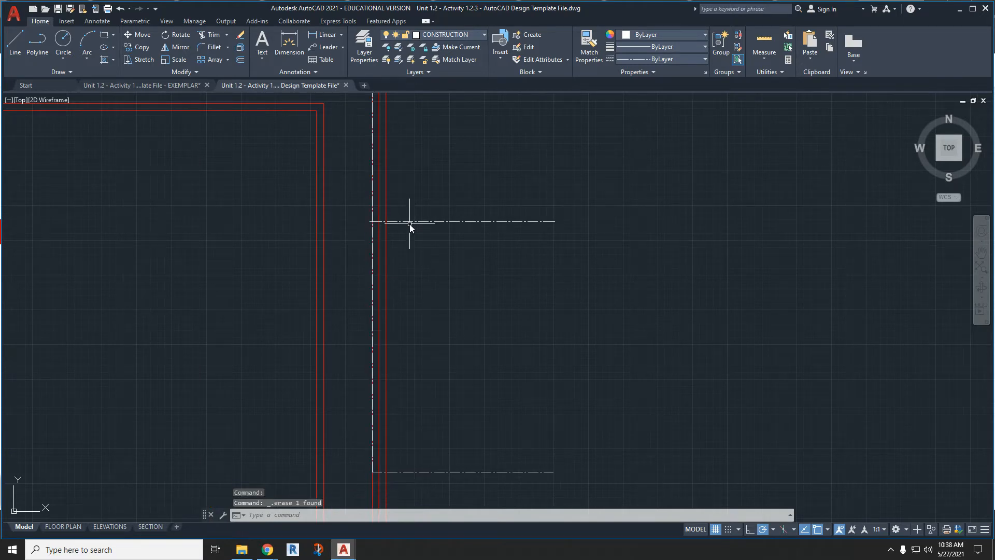
pyautogui.click(409, 221)
pyautogui.press('Delete')
# - Draw a polyline 1'6" up from the lower end of the 2'6" construction line, then horizontally outward past the outer wall
pyautogui.write('pl')
pyautogui.press('Return')
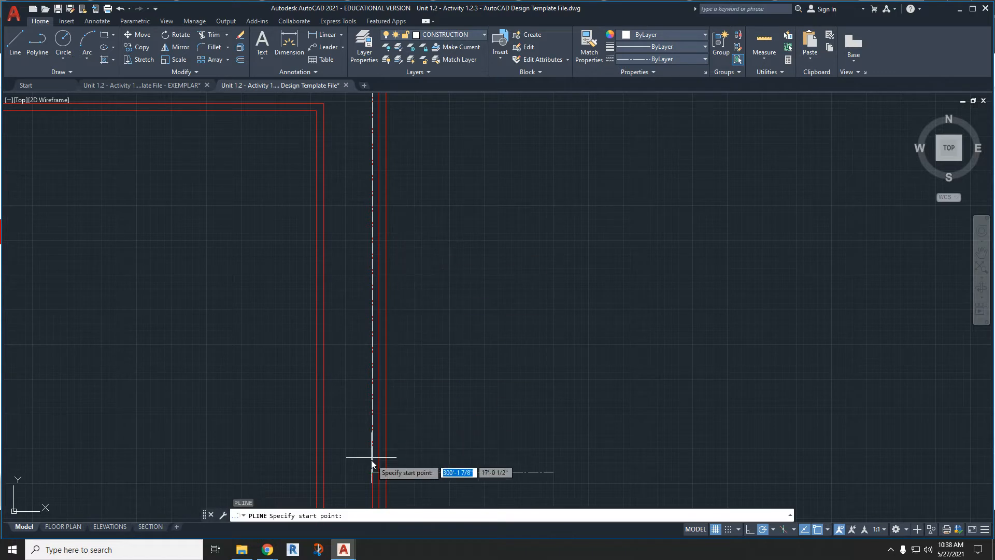
pyautogui.click(372, 471)
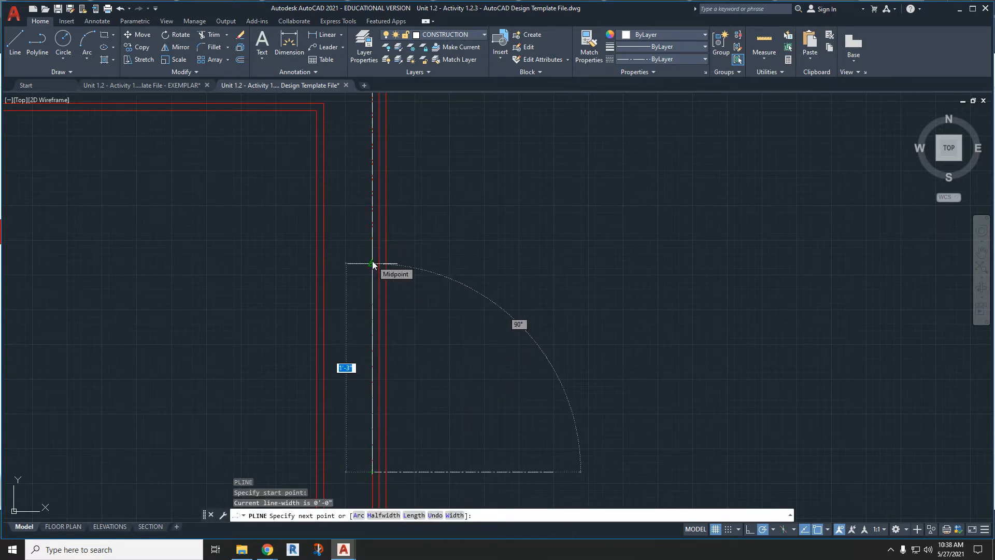
pyautogui.write("1'6")
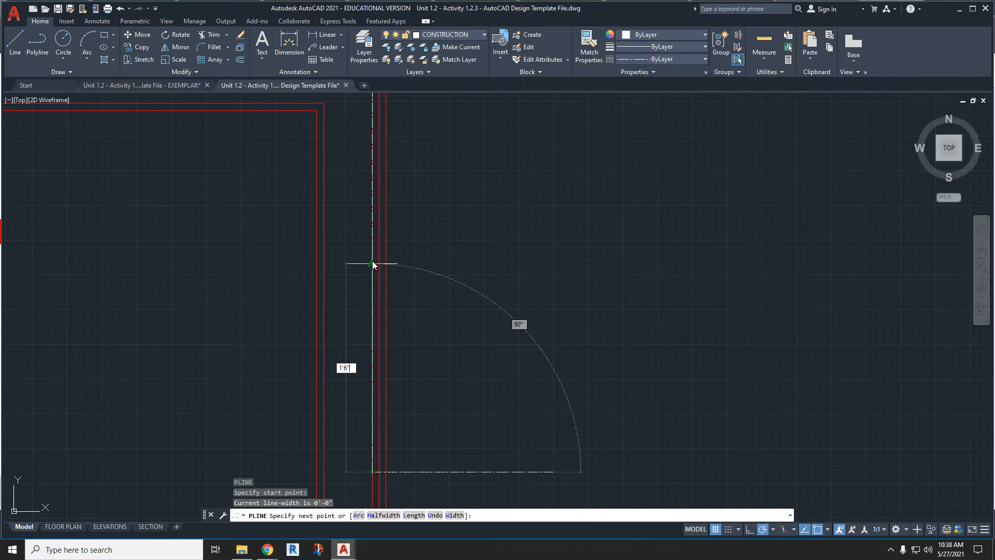
pyautogui.write('"')
pyautogui.press('Return')
pyautogui.click(518, 222)
pyautogui.press('Escape')
pyautogui.press('Escape')
# - Copy the 36" right-hand exterior door block from the floor plan doors and windows library to the clipboard
pyautogui.scroll(-4, 508, 233)
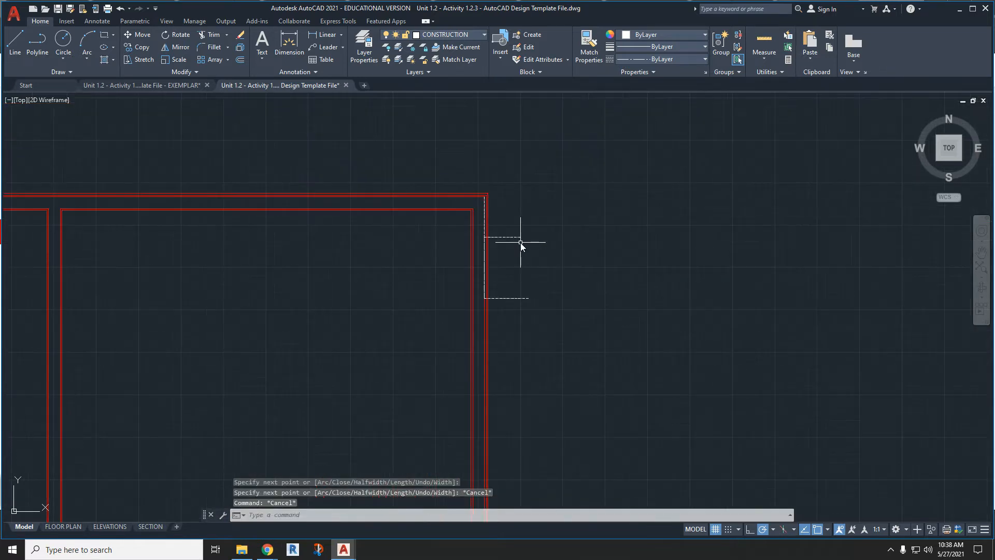
pyautogui.scroll(-2, 517, 241)
pyautogui.scroll(-4, 515, 246)
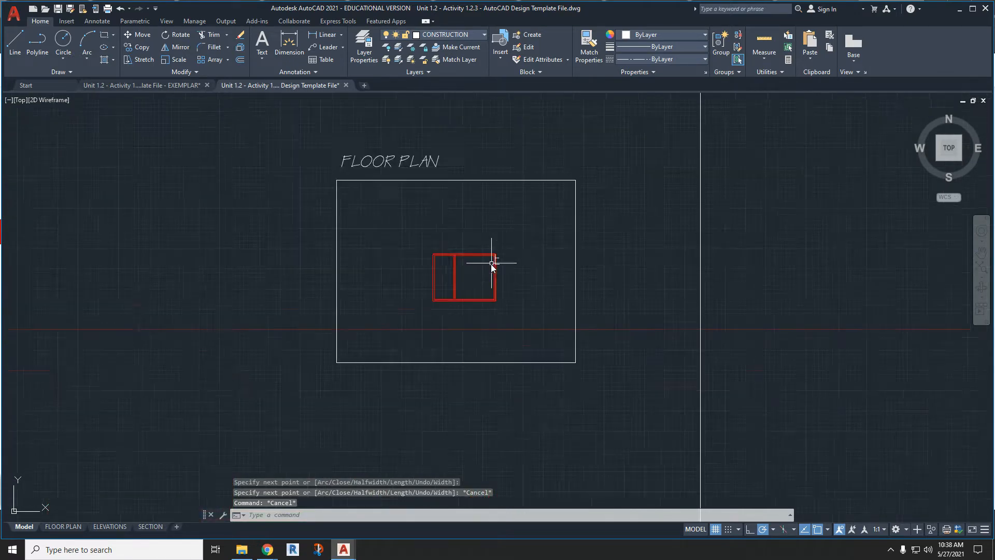
pyautogui.scroll(-4, 458, 283)
pyautogui.scroll(5, 259, 272)
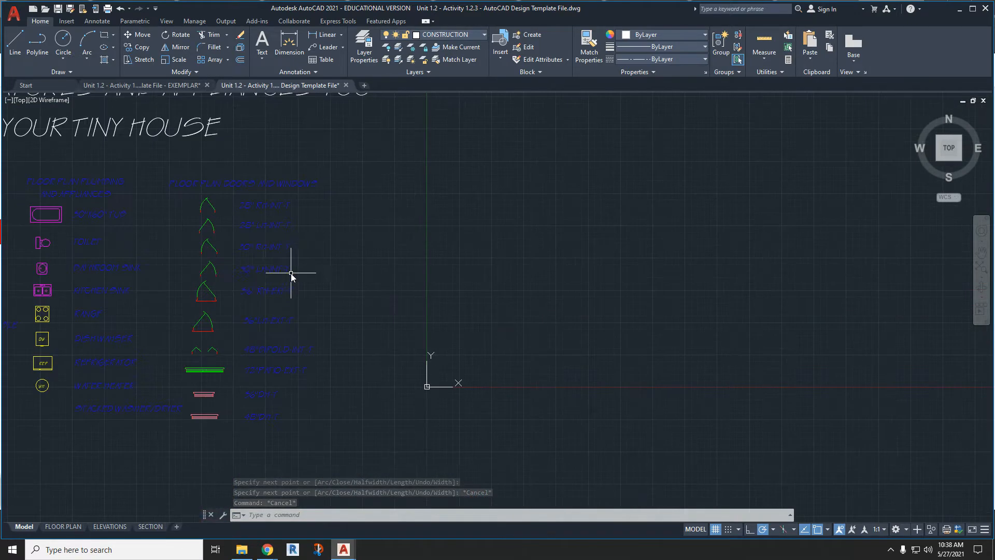
pyautogui.scroll(6, 228, 269)
pyautogui.scroll(-3, 229, 282)
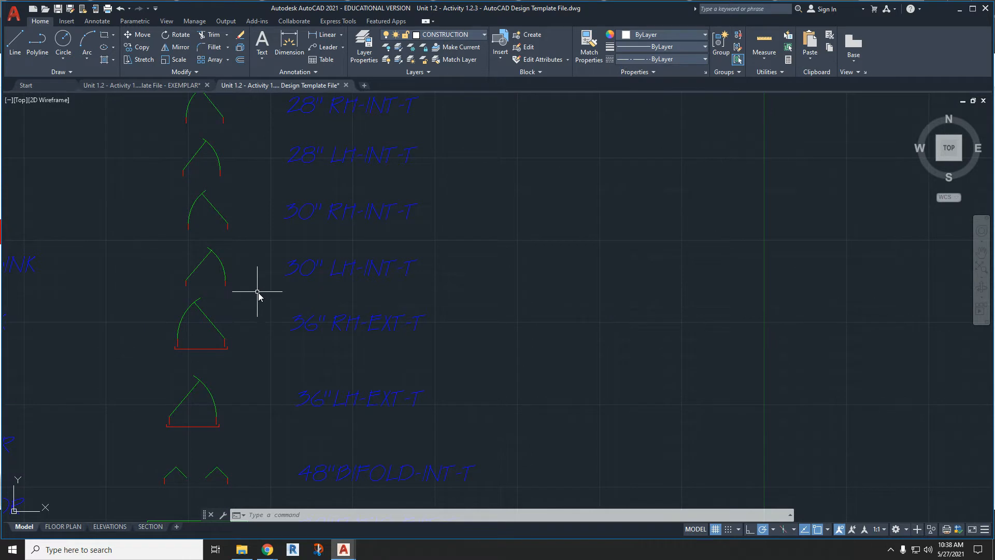
pyautogui.scroll(-2, 295, 324)
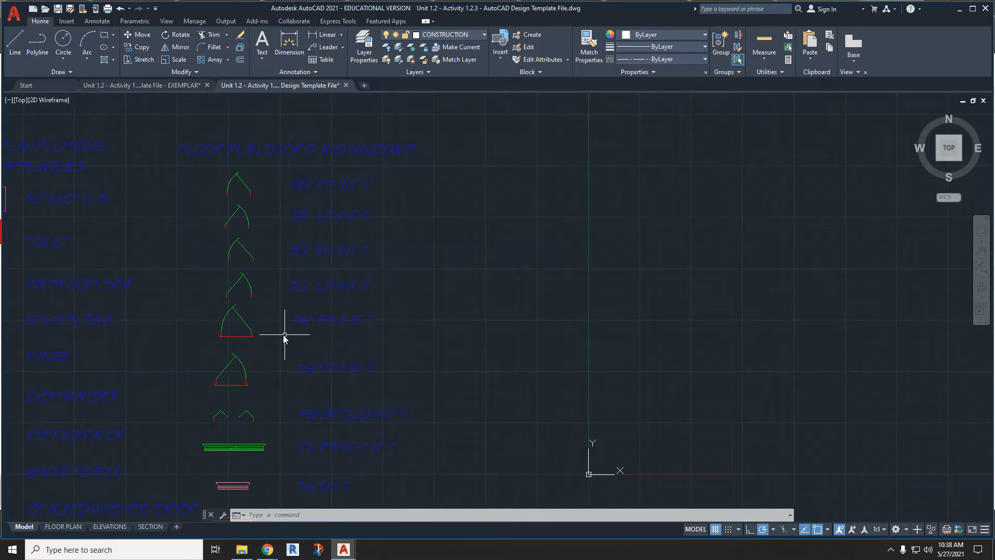
pyautogui.click(259, 343)
pyautogui.click(223, 323)
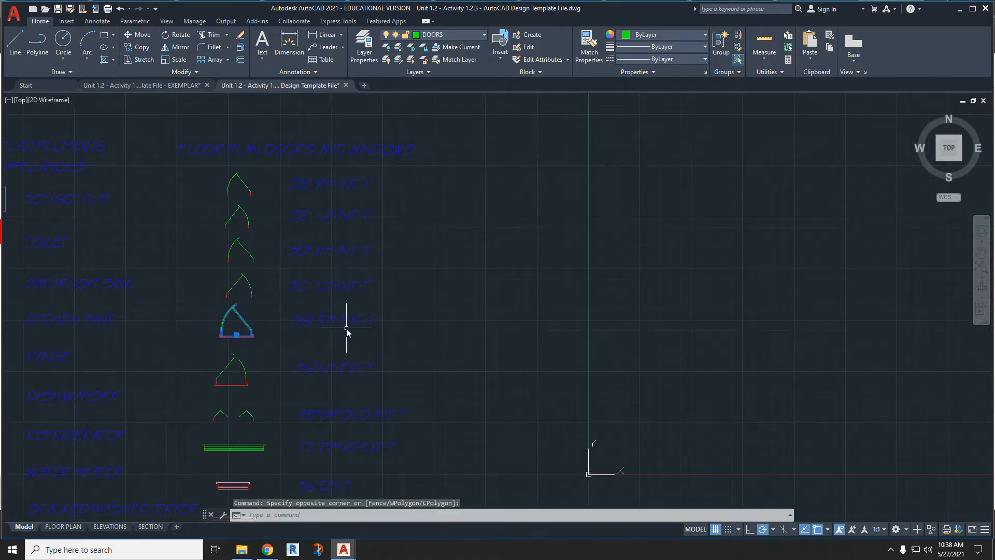
pyautogui.hotkey('ctrl', 'c')
# - Paste the exterior door block into the open space to the right of the shed's upper-right corner
pyautogui.hotkey('ctrl', 'v')
pyautogui.scroll(-8, 335, 360)
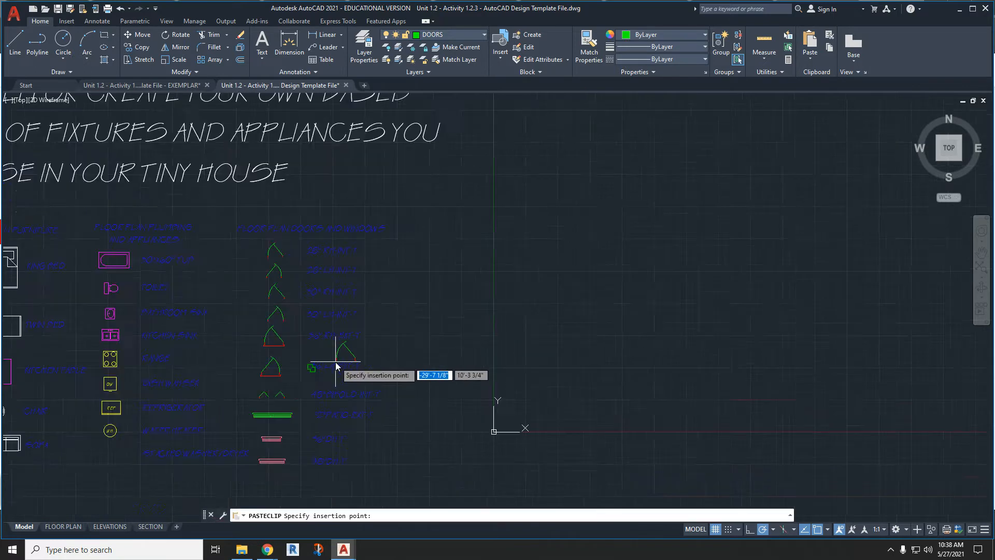
pyautogui.moveTo(798, 357); pyautogui.dragTo(677, 354, button='middle')
pyautogui.scroll(8, 711, 350)
pyautogui.scroll(6, 692, 374)
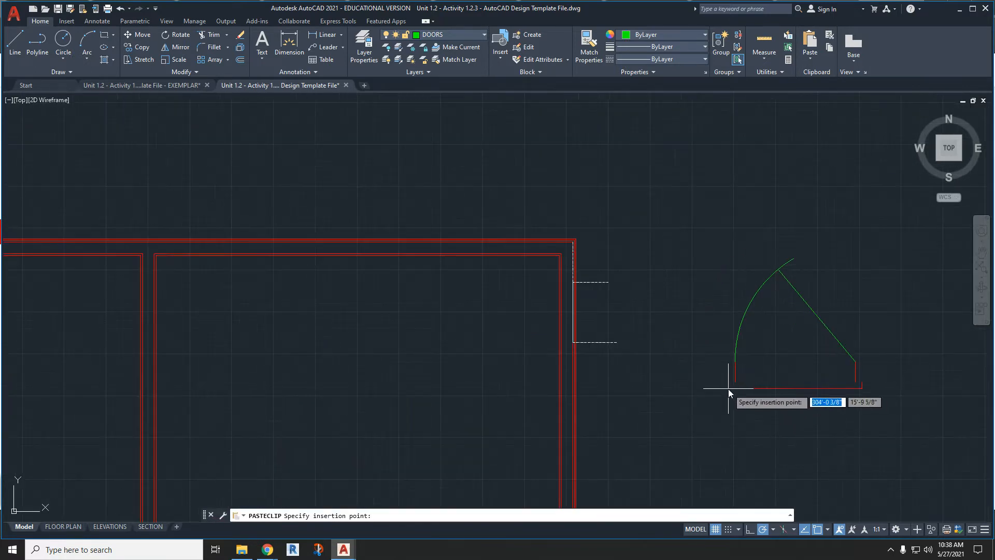
pyautogui.click(728, 388)
# - Rotate the pasted door block 90° counterclockwise so its swing faces the shed interior
pyautogui.click(803, 404)
pyautogui.click(778, 377)
pyautogui.rightClick(778, 377)
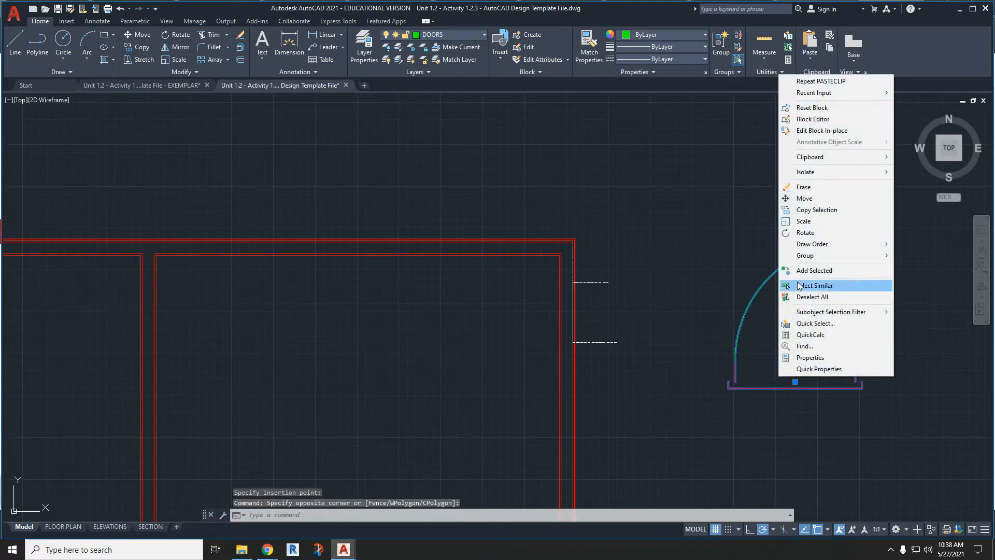
pyautogui.click(805, 232)
pyautogui.click(796, 374)
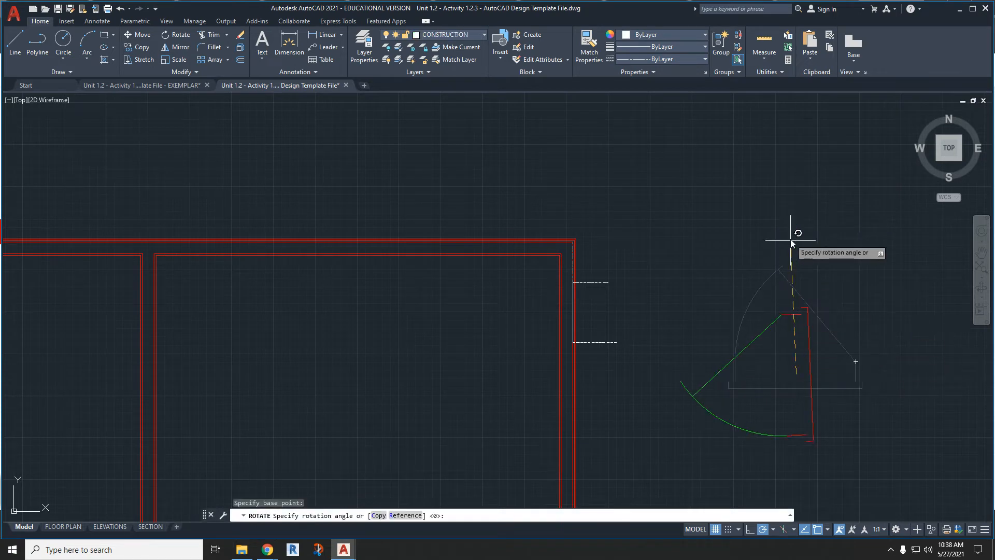
pyautogui.click(796, 217)
# - Move the door by its upper jamb endpoint to where the upper construction line crosses the right wall's outermost line
pyautogui.click(844, 460)
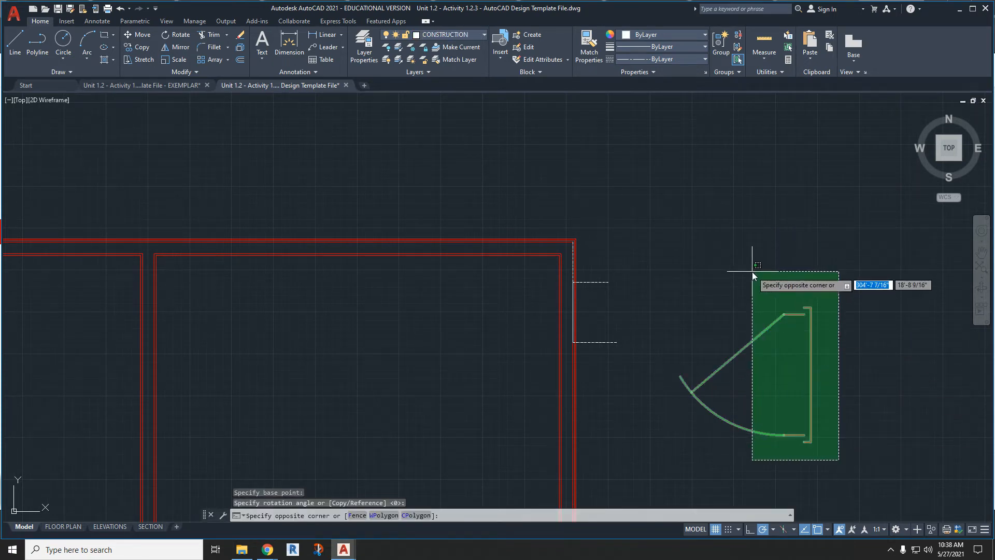
pyautogui.click(752, 272)
pyautogui.write('m')
pyautogui.press('Return')
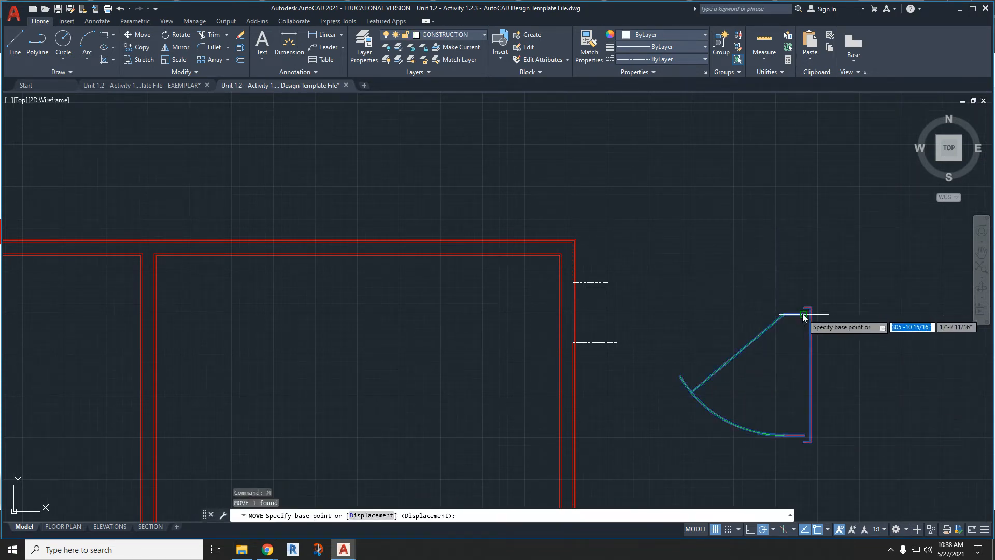
pyautogui.click(804, 314)
pyautogui.scroll(4, 613, 287)
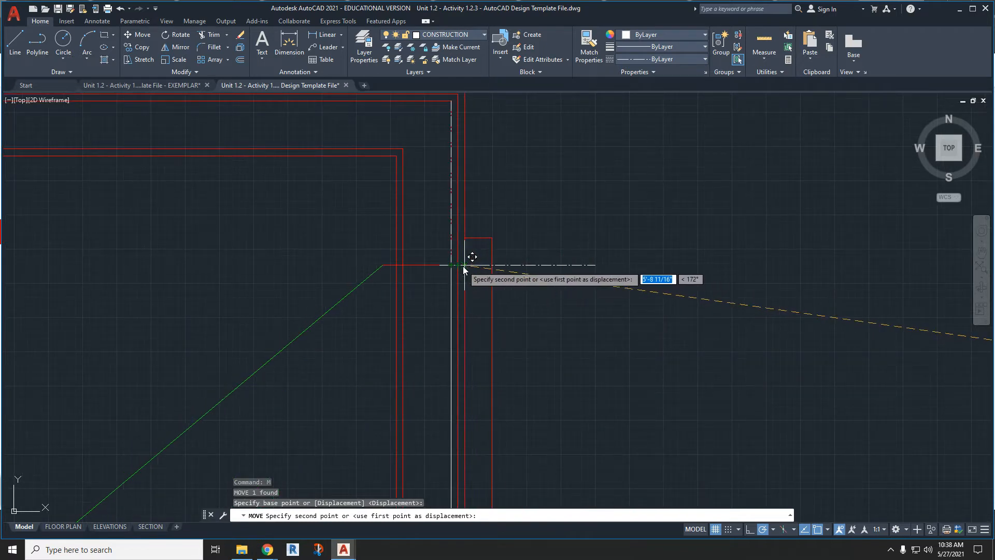
pyautogui.click(464, 266)
pyautogui.scroll(-3, 662, 329)
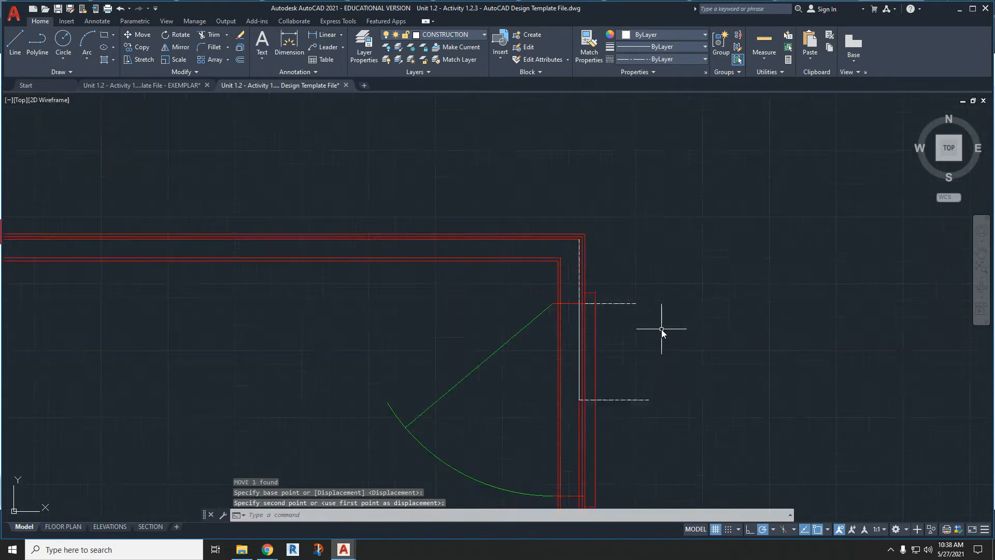
# - Examine the placed door's fit against the right wall lines and the construction lines
pyautogui.scroll(3, 601, 300)
pyautogui.scroll(2, 551, 269)
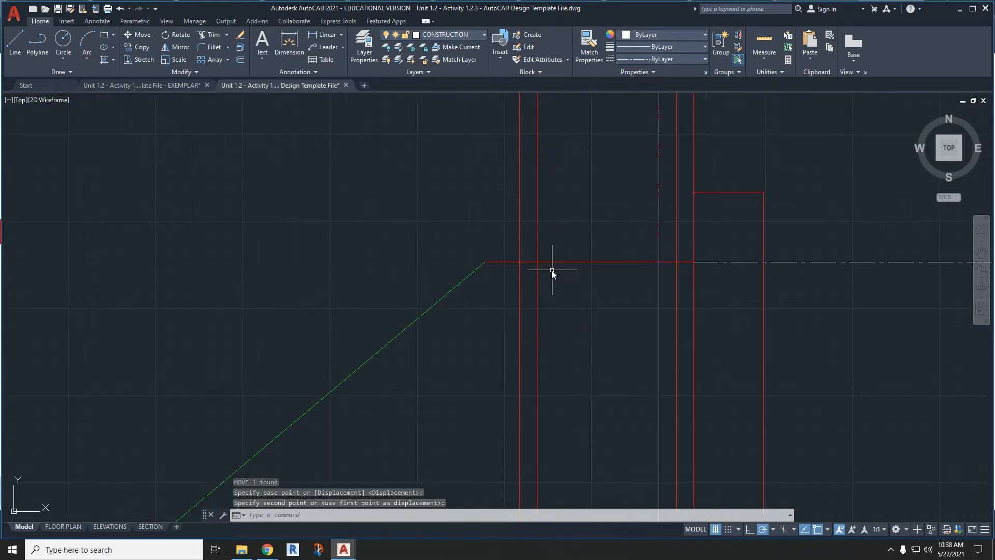
pyautogui.scroll(-3, 502, 270)
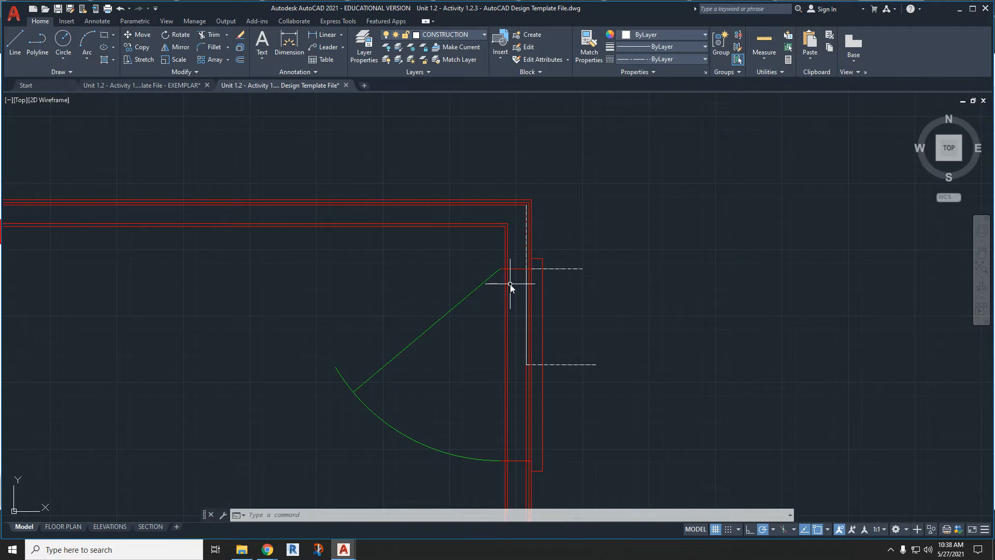
pyautogui.press('Escape')
pyautogui.scroll(2, 530, 274)
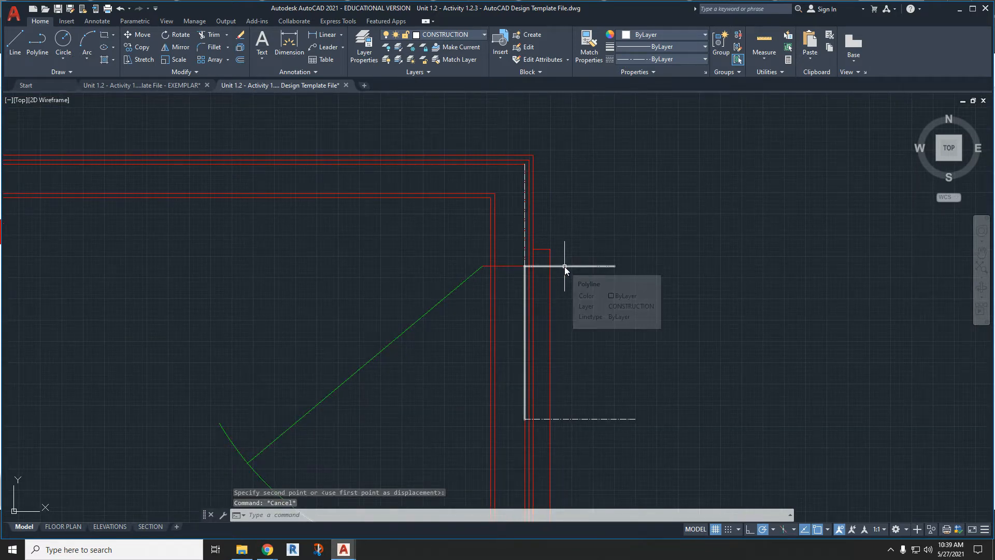
pyautogui.scroll(-3, 565, 267)
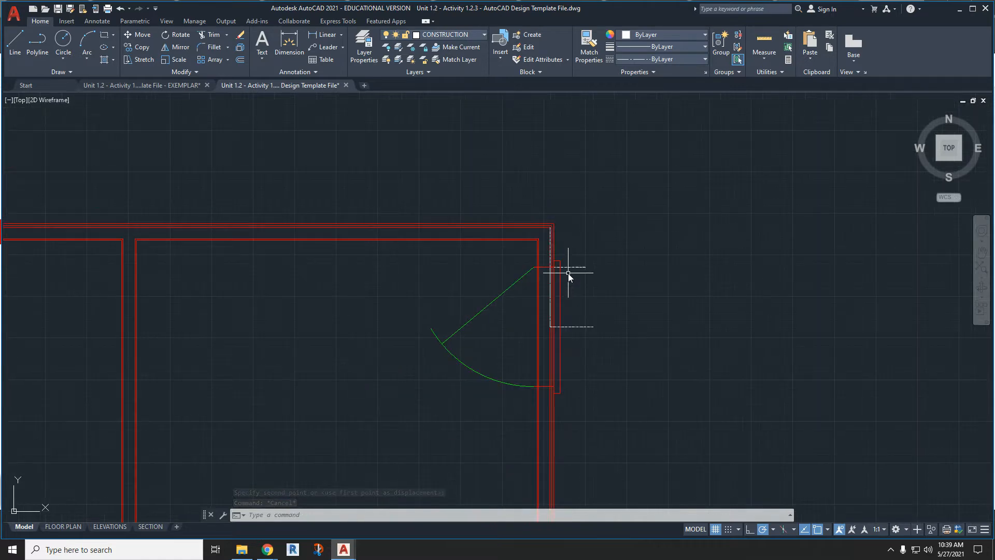
pyautogui.scroll(4, 552, 329)
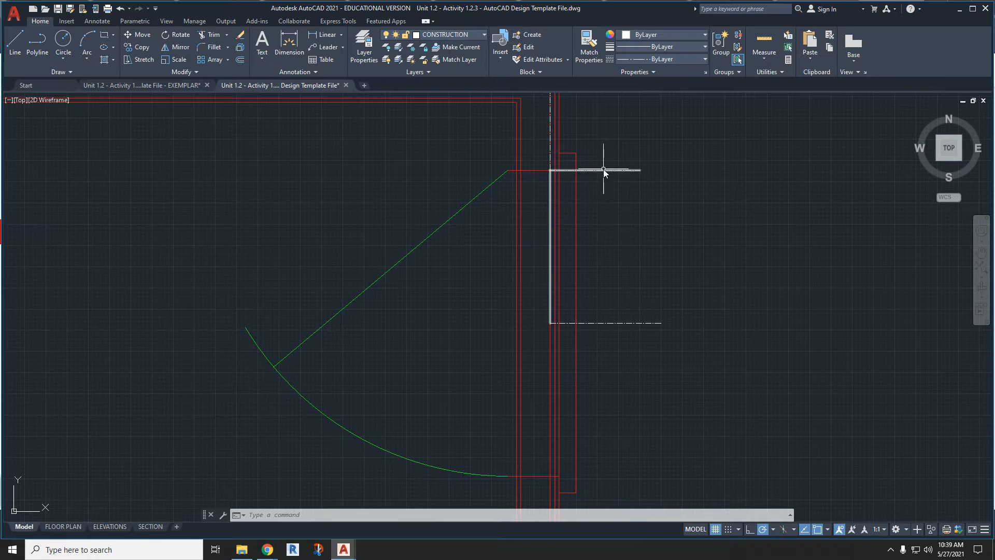
pyautogui.scroll(-5, 544, 189)
pyautogui.scroll(-2, 636, 287)
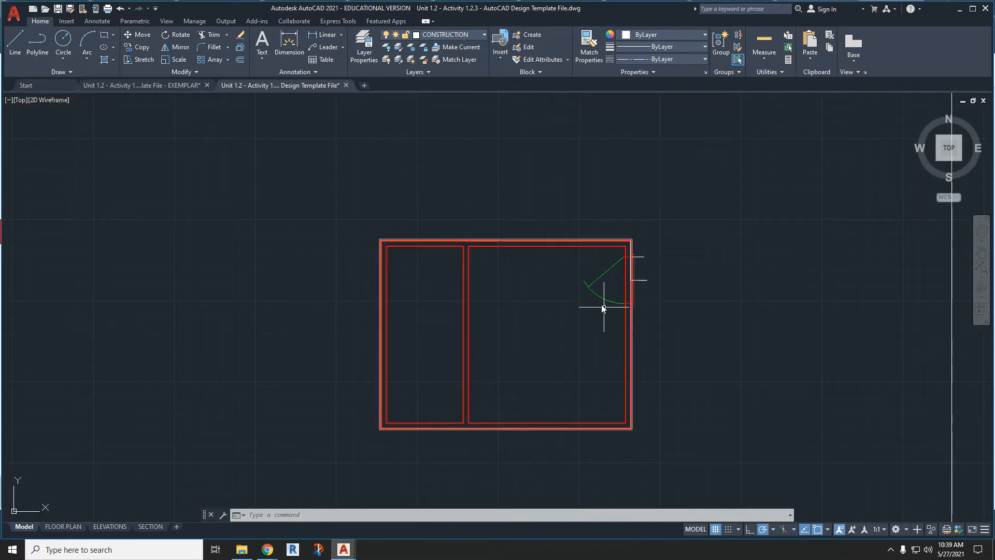
pyautogui.scroll(4, 462, 260)
pyautogui.scroll(-4, 461, 260)
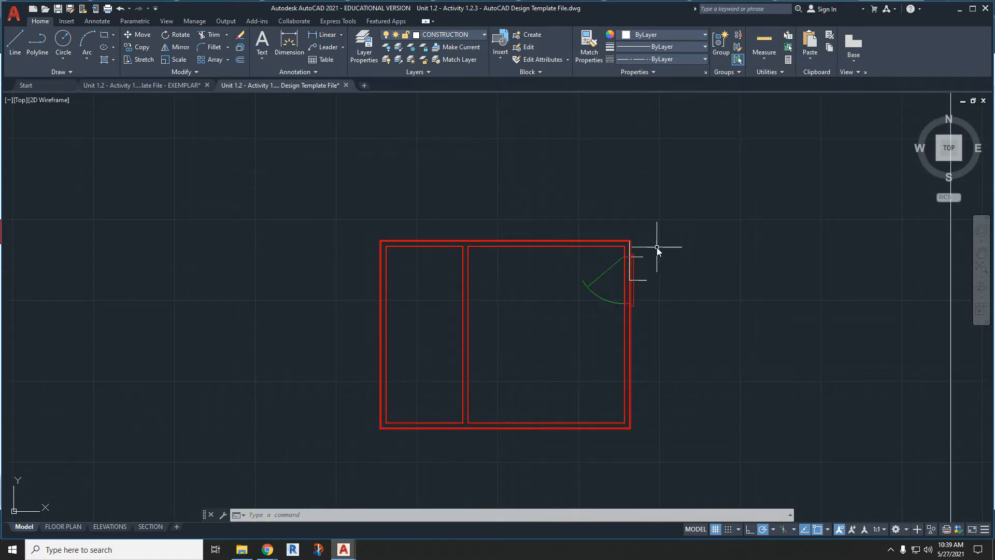
# - Draw a horizontal construction line from the exterior door's upper jamb at the right wall leftward across the interior partition
pyautogui.click(11, 42)
pyautogui.scroll(4, 614, 258)
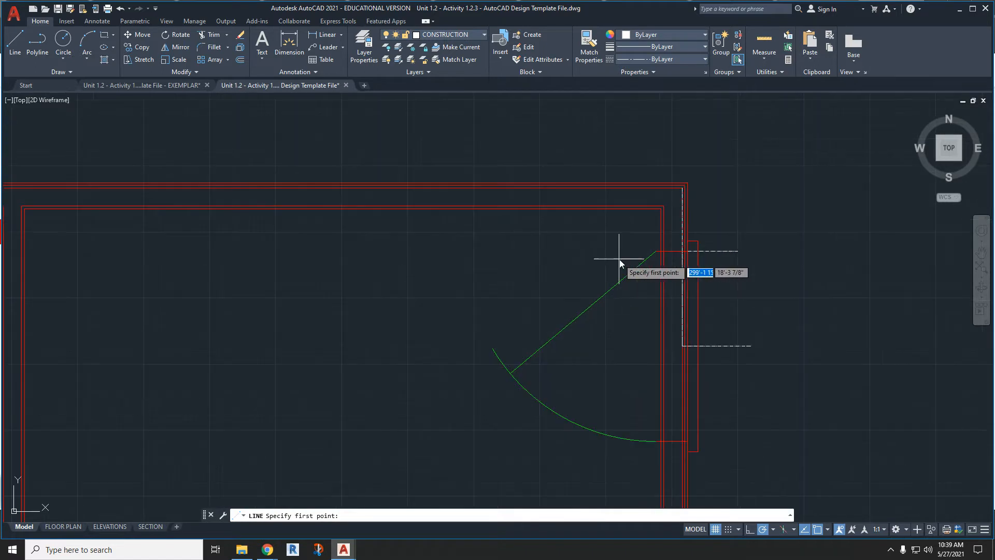
pyautogui.click(688, 252)
pyautogui.scroll(-4, 688, 252)
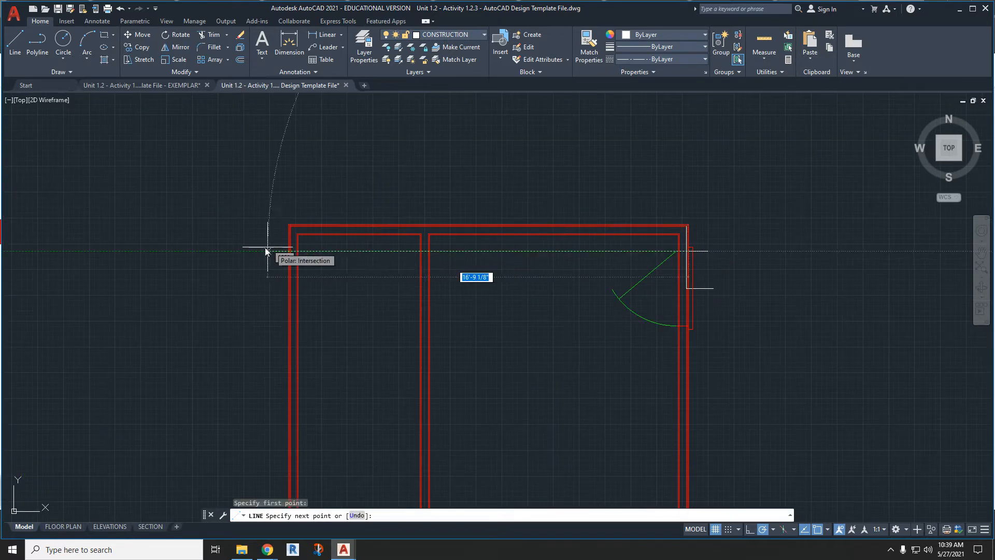
pyautogui.click(390, 251)
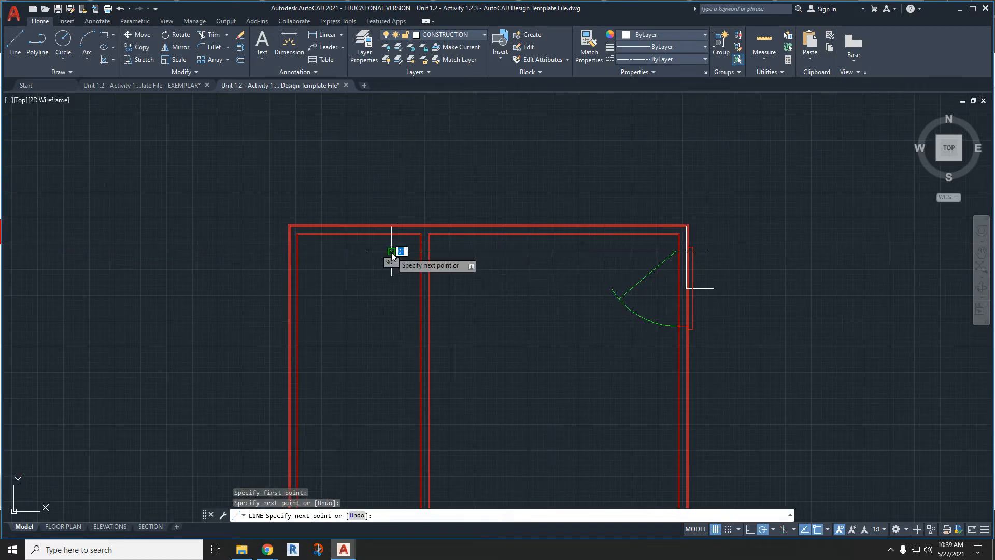
pyautogui.press('Escape')
# - Copy the door block from the right wall and paste the copy into the open floor of the larger room
pyautogui.click(647, 276)
pyautogui.hotkey('ctrl', 'c')
pyautogui.hotkey('ctrl', 'v')
pyautogui.click(567, 368)
# - Move the copied door by its upper jamb endpoint to where the horizontal construction line crosses the partition's rightmost line
pyautogui.click(588, 388)
pyautogui.click(520, 276)
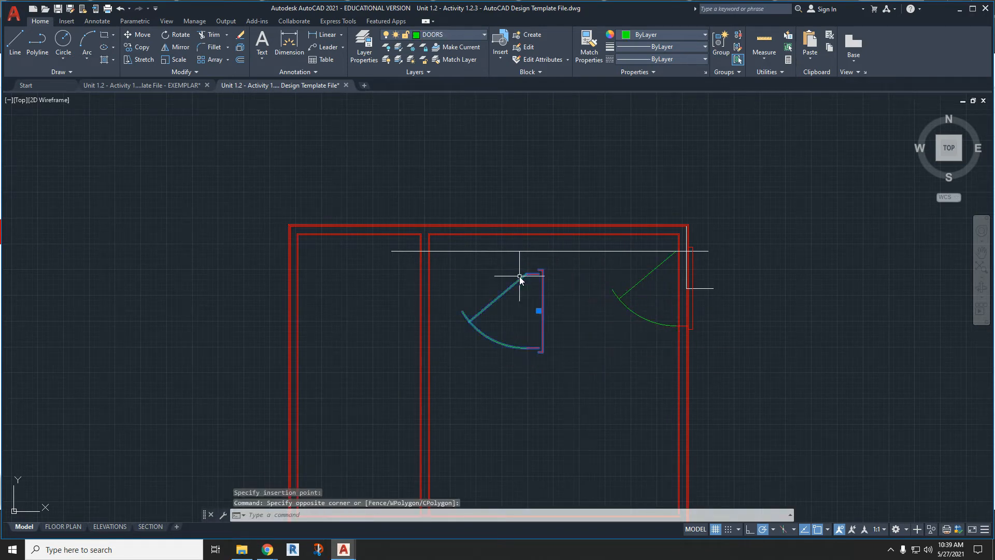
pyautogui.write('m')
pyautogui.press('Return')
pyautogui.scroll(4, 519, 276)
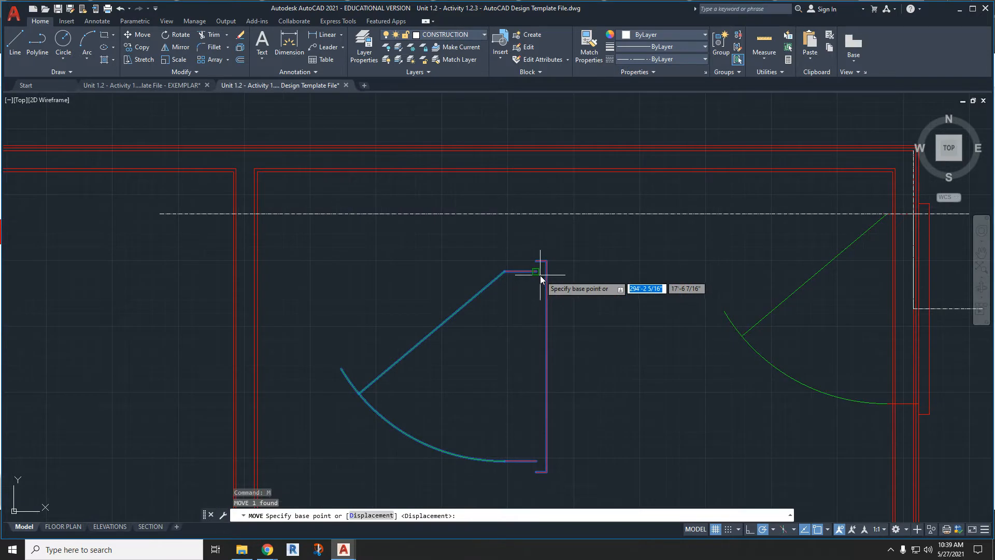
pyautogui.click(536, 271)
pyautogui.scroll(5, 256, 220)
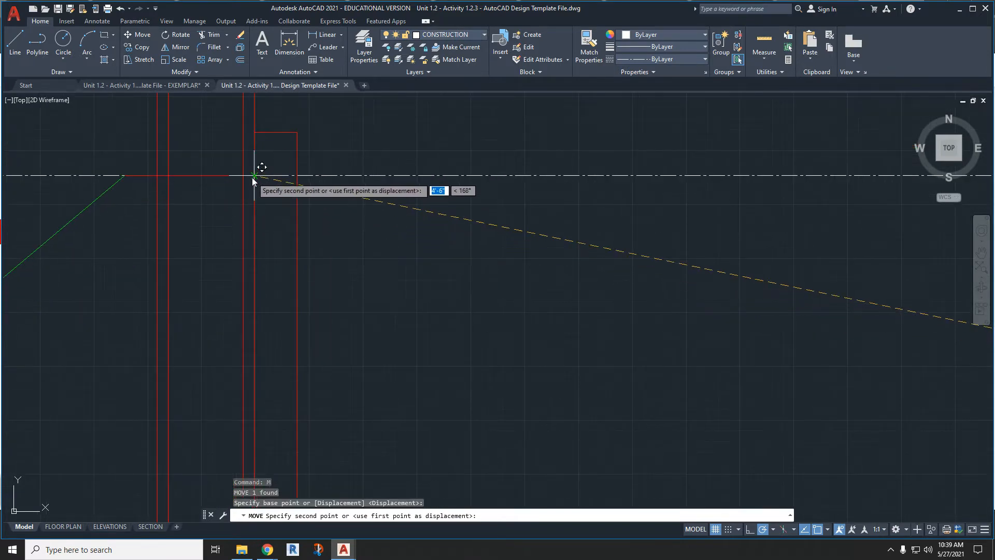
pyautogui.click(253, 176)
pyautogui.scroll(-5, 412, 254)
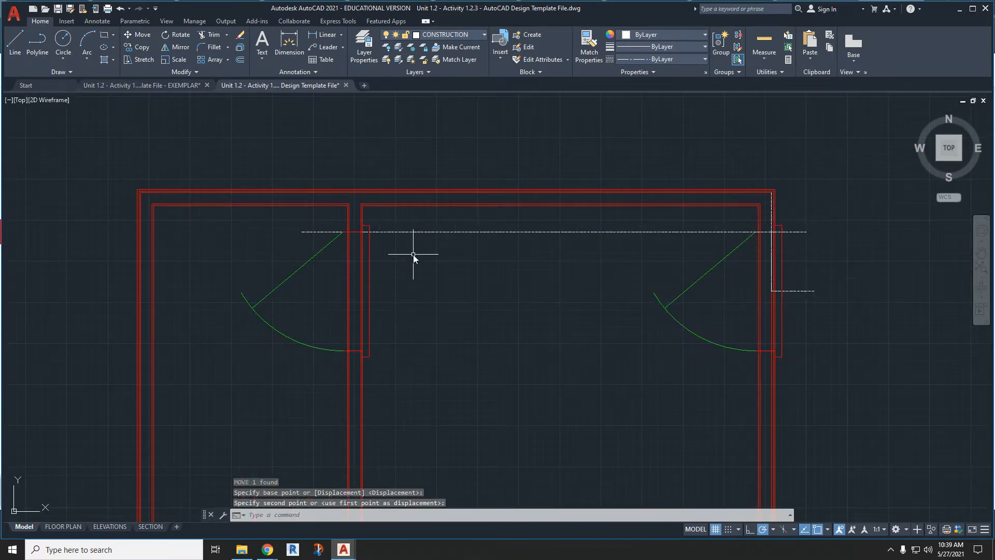
pyautogui.scroll(-4, 412, 254)
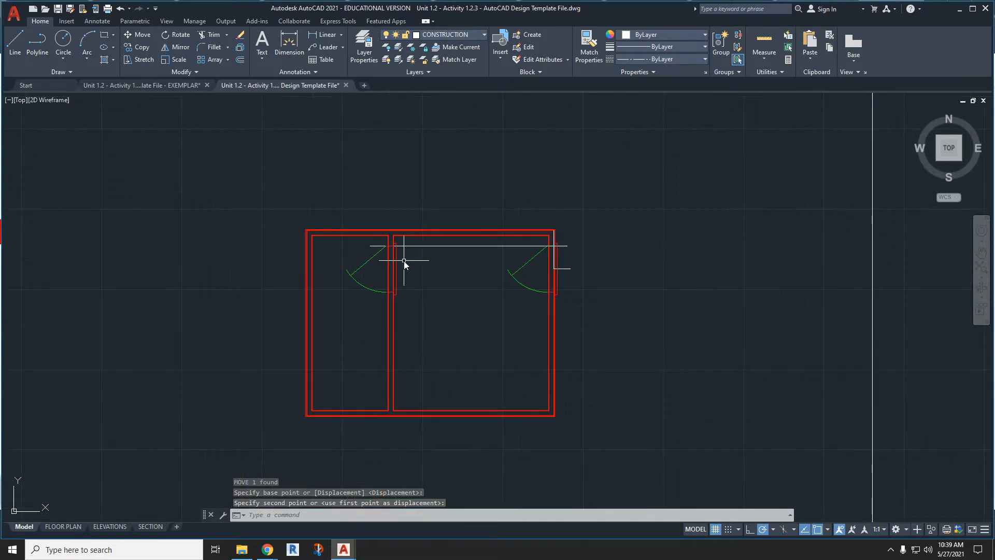
pyautogui.scroll(-2, 240, 279)
# - Check the larger room's inside width along its top edge with a trial dimension, without placing it
pyautogui.scroll(4, 373, 231)
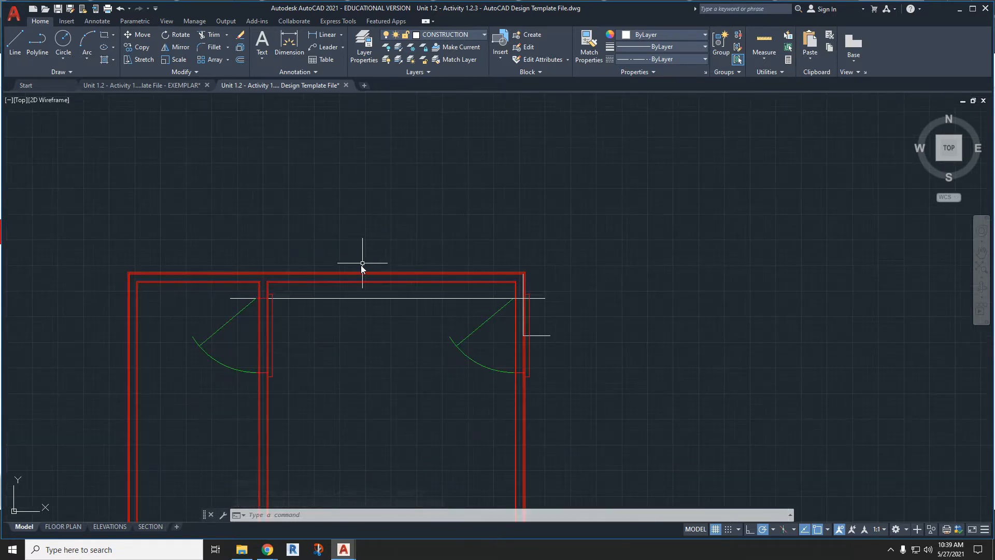
pyautogui.click(289, 52)
pyautogui.scroll(5, 274, 306)
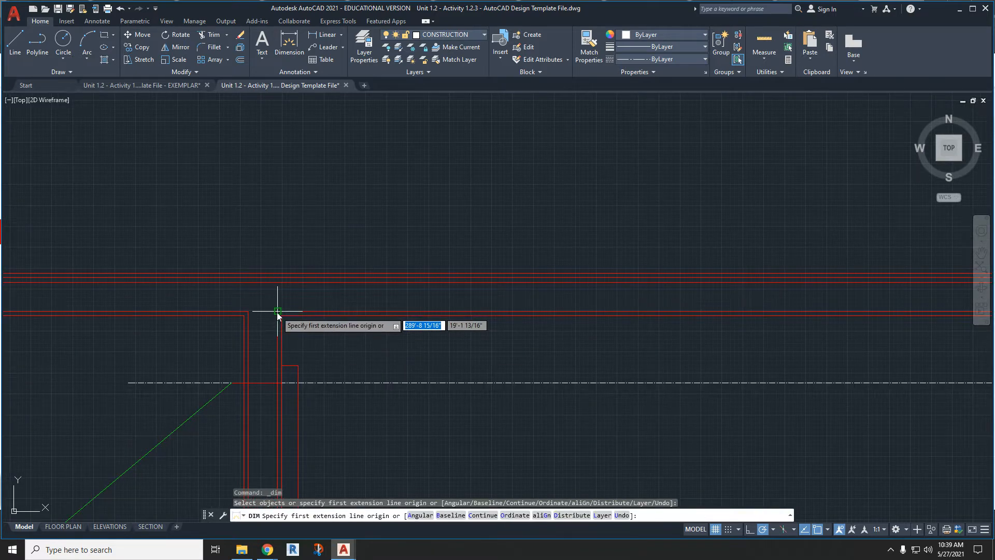
pyautogui.click(277, 312)
pyautogui.scroll(-4, 277, 312)
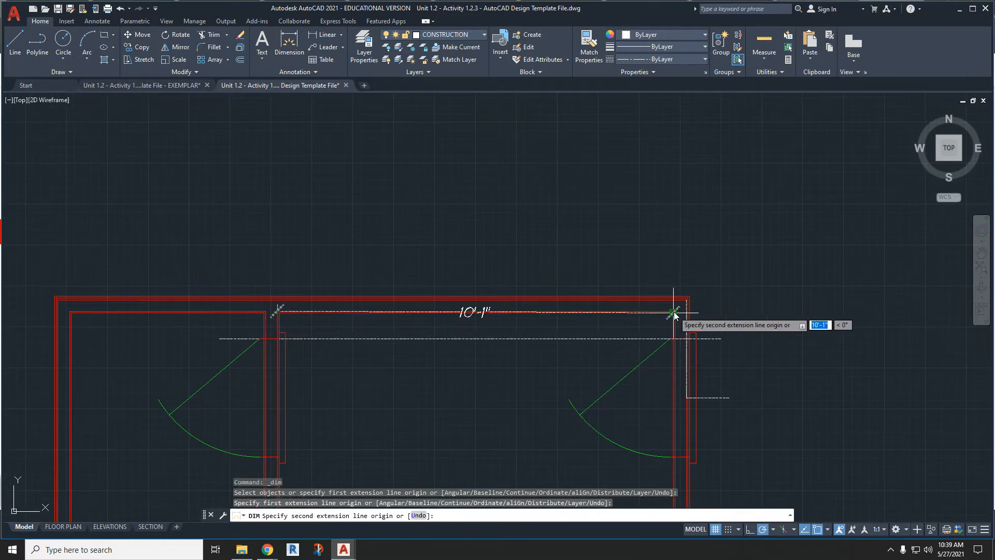
pyautogui.press('Escape')
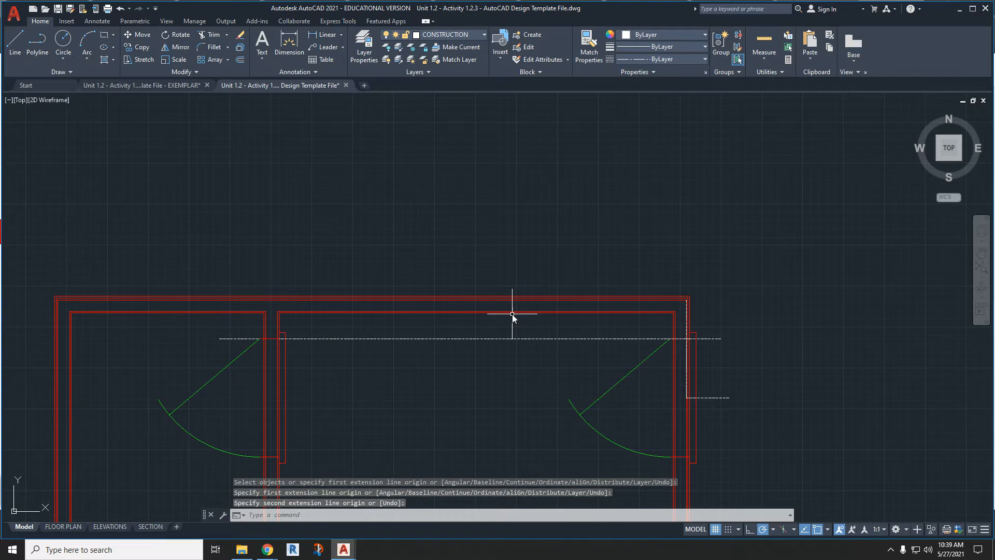
# - Start a construction polyline at the outer wall's innermost upper-right corner and run it 5' left along the top wall
pyautogui.click(37, 44)
pyautogui.scroll(6, 687, 317)
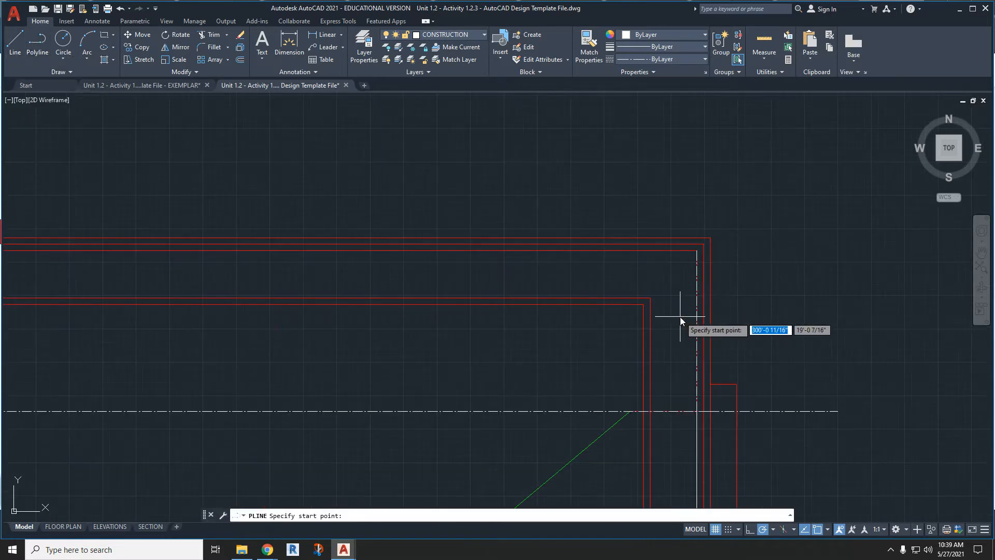
pyautogui.click(697, 251)
pyautogui.scroll(-6, 363, 254)
pyautogui.moveTo(229, 255); pyautogui.dragTo(388, 237, button='middle')
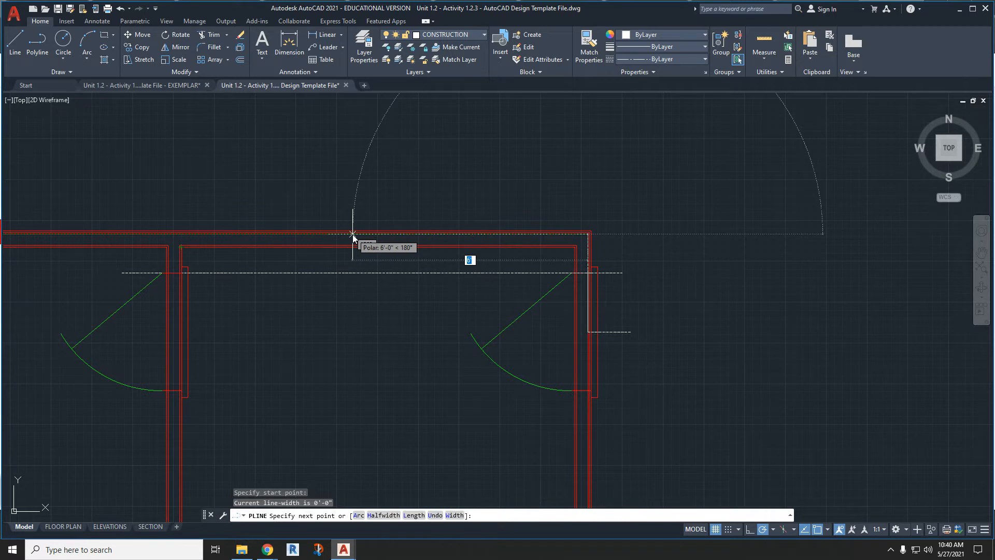
pyautogui.write("5'")
pyautogui.press('Return')
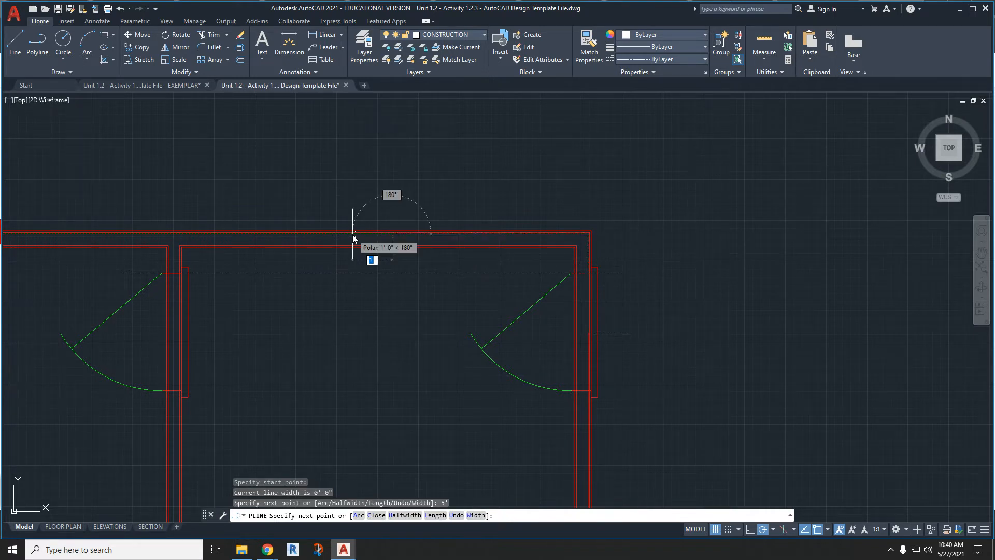
# - Continue the polyline from the 5' point straight up above the top wall and back down past the bottom wall
pyautogui.click(391, 166)
pyautogui.scroll(-8, 392, 166)
pyautogui.click(392, 294)
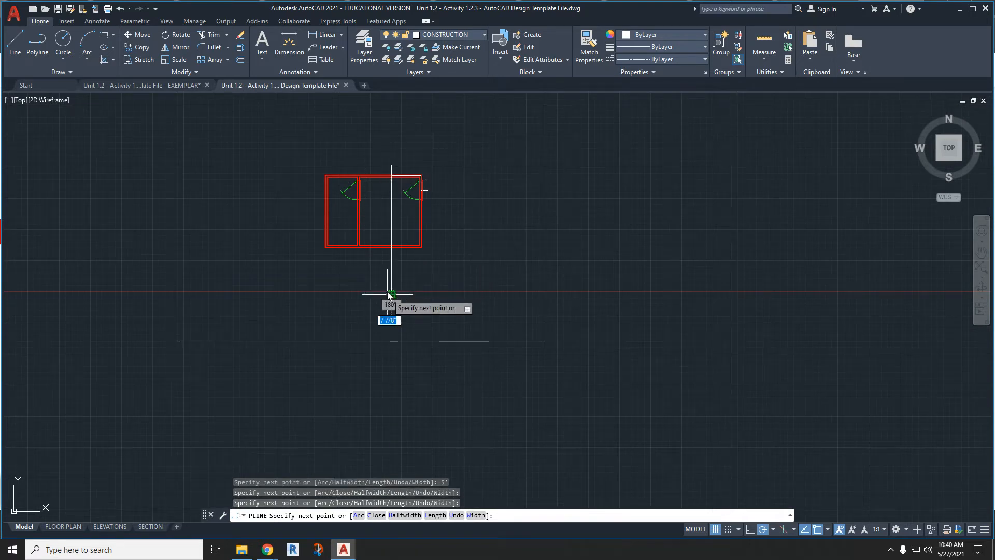
pyautogui.press('Escape')
# - Start another construction polyline at the outer wall's innermost upper-left corner and run it 2'6" right along the top wall
pyautogui.scroll(6, 332, 170)
pyautogui.scroll(4, 344, 204)
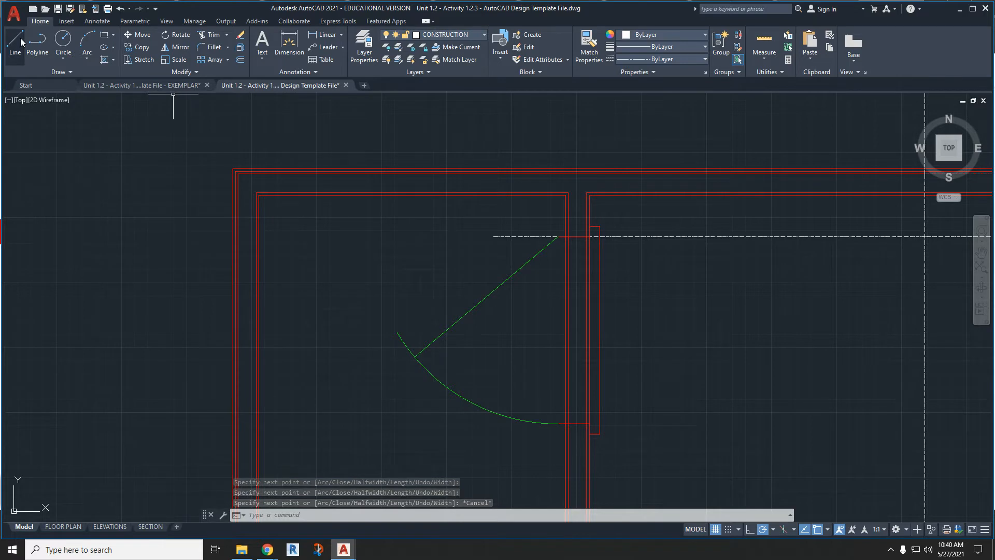
pyautogui.click(37, 44)
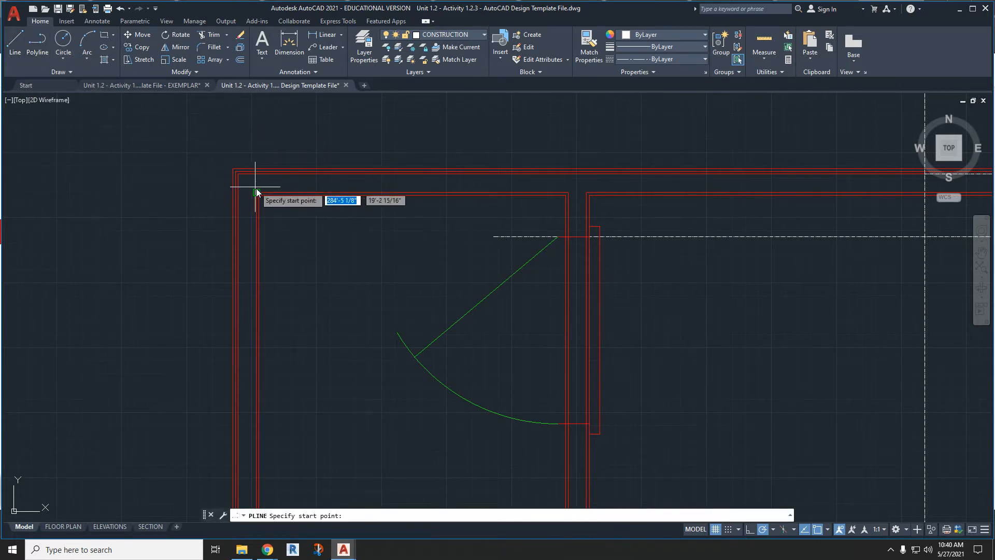
pyautogui.click(237, 174)
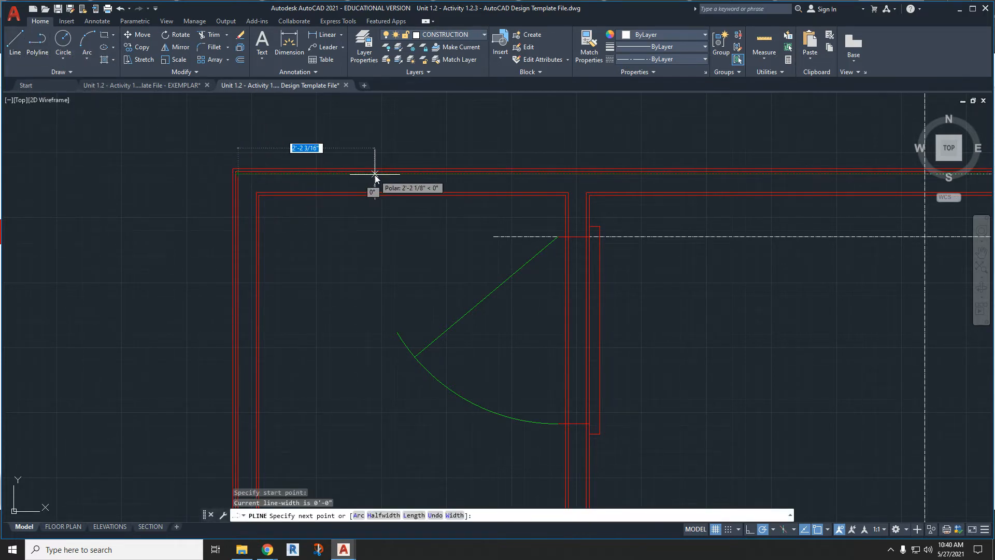
pyautogui.write("2'6")
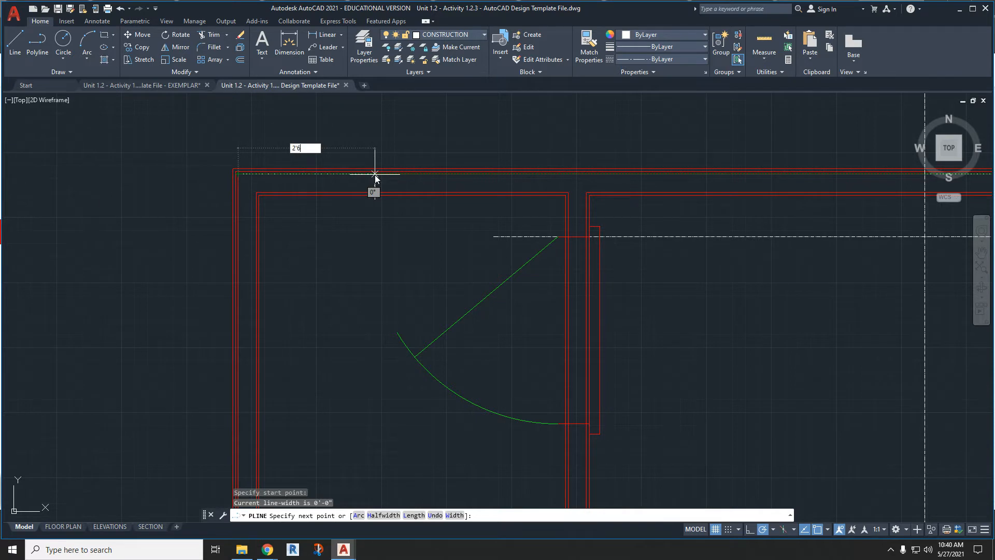
pyautogui.press('Return')
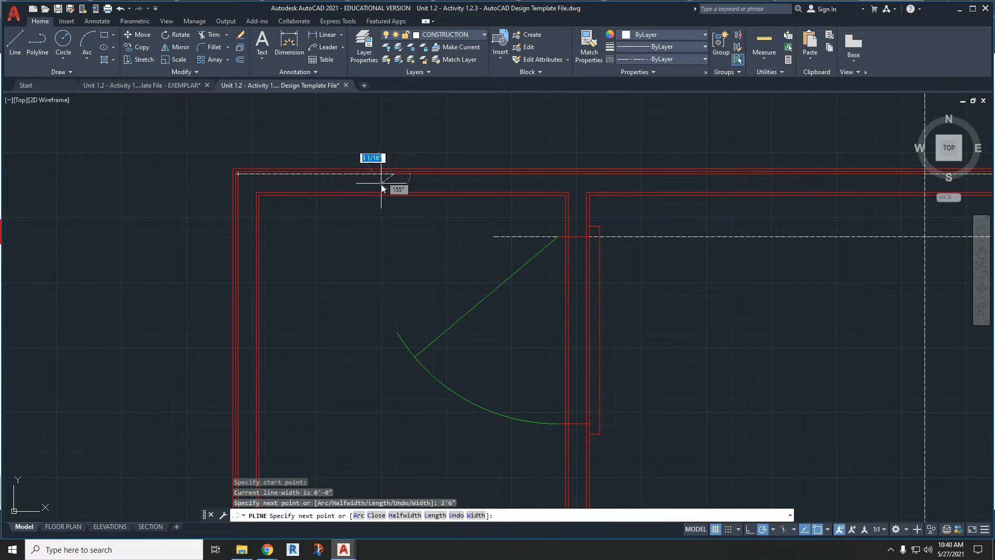
# - Continue the polyline from the 2'6" point up above the top wall and vertically down past the bottom wall
pyautogui.scroll(-4, 382, 185)
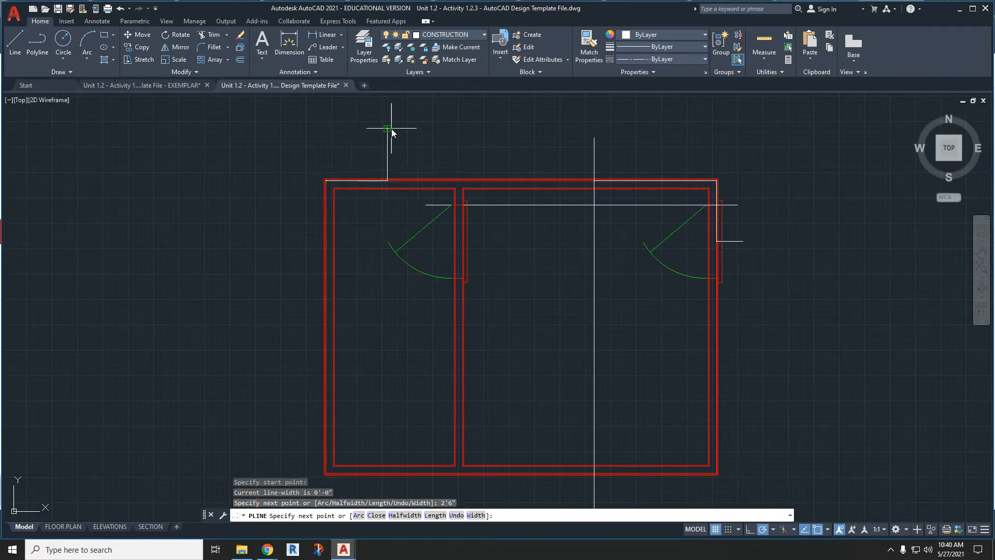
pyautogui.click(390, 128)
pyautogui.moveTo(384, 471); pyautogui.dragTo(384, 446, button='middle')
pyautogui.click(386, 473)
pyautogui.press('Escape')
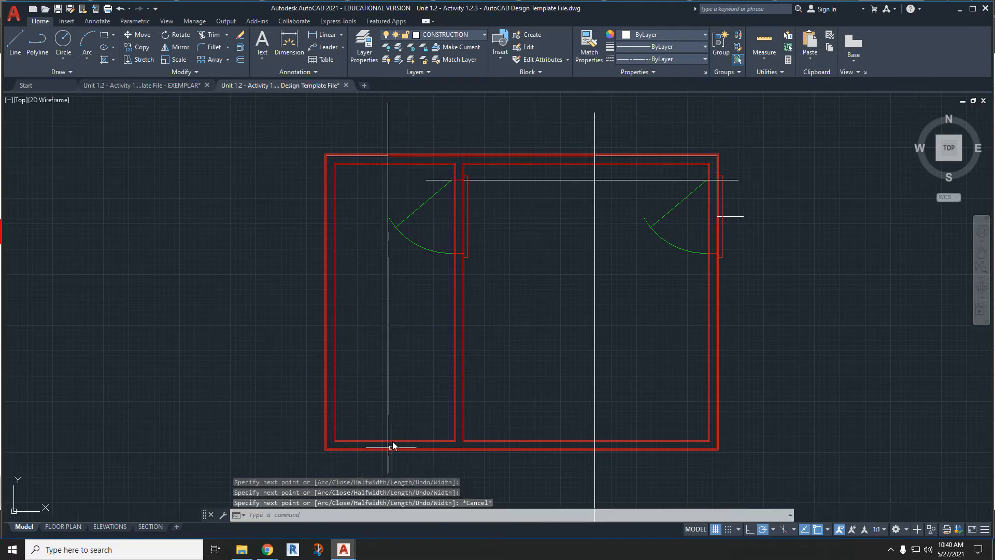
pyautogui.click(39, 49)
pyautogui.scroll(3, 354, 129)
pyautogui.scroll(2, 534, 266)
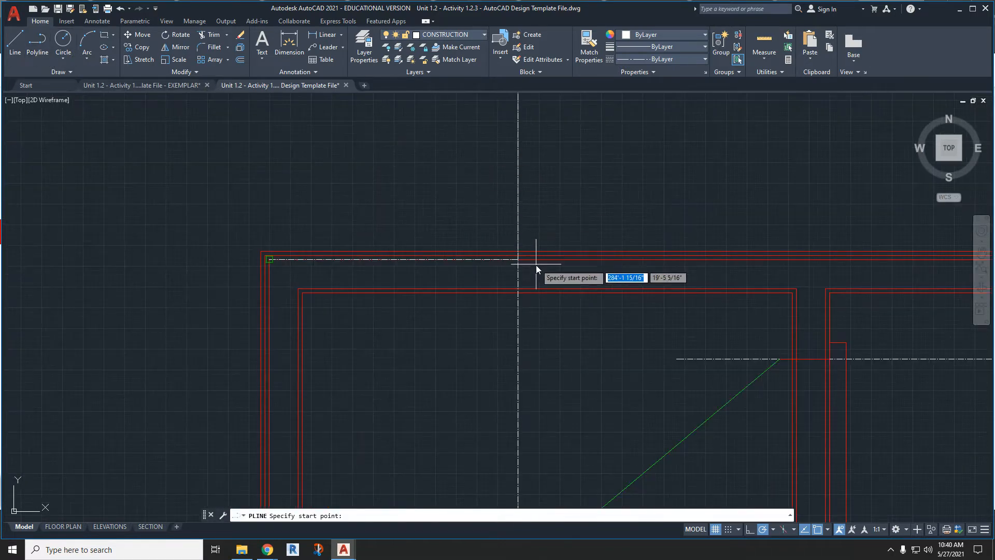
pyautogui.click(519, 260)
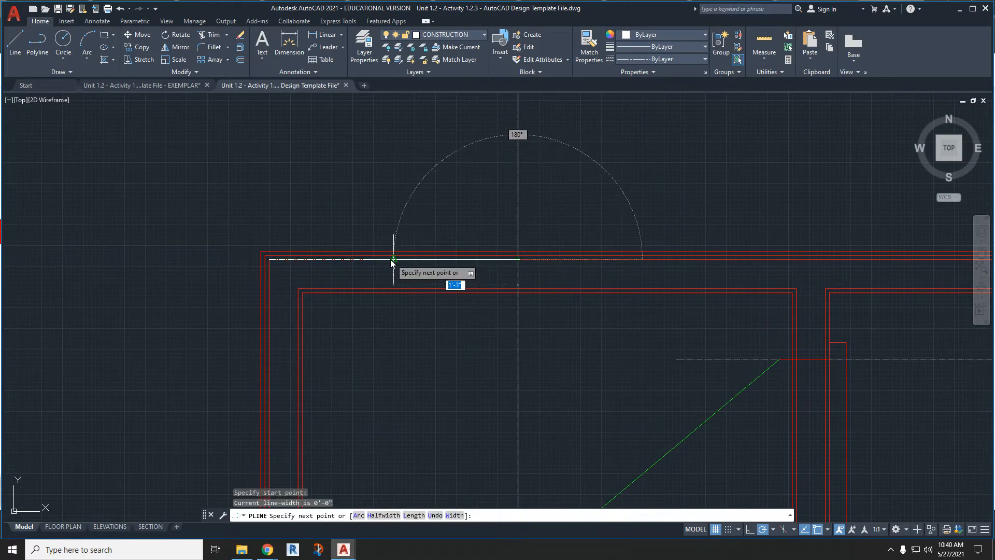
pyautogui.press('Escape')
# - Draw a polyline 1'6" left from the left vertical construction line above the top wall, then straight down past the bottom wall
pyautogui.scroll(-4, 430, 265)
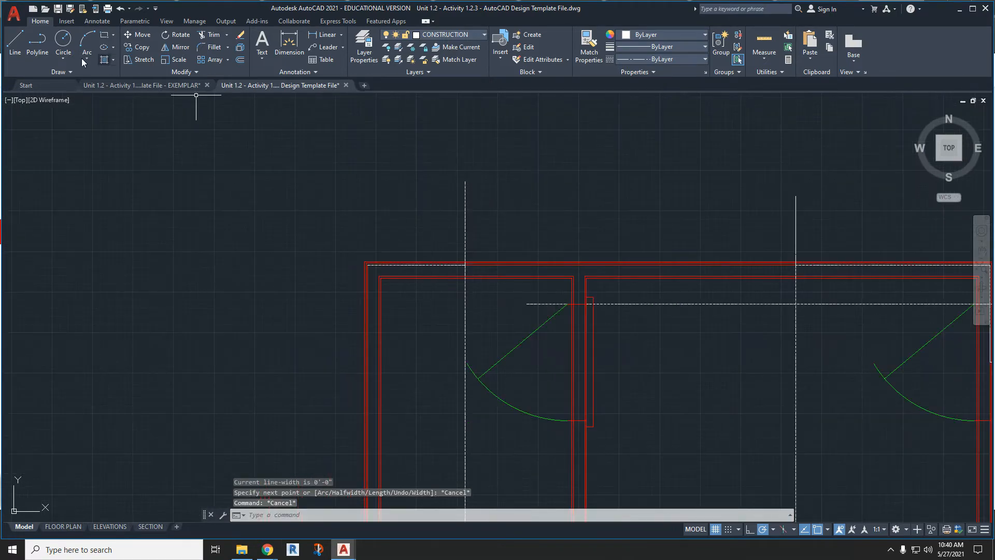
pyautogui.click(37, 44)
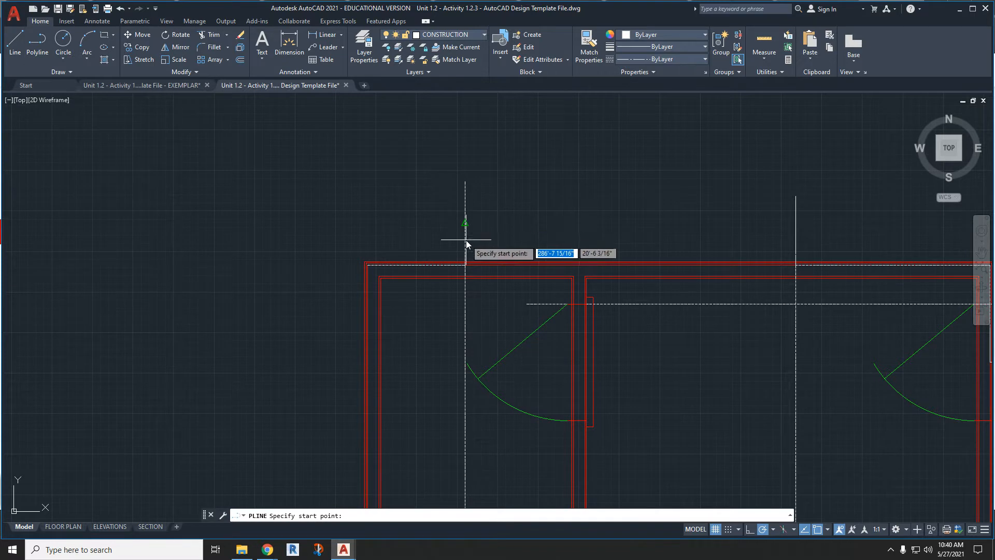
pyautogui.click(465, 222)
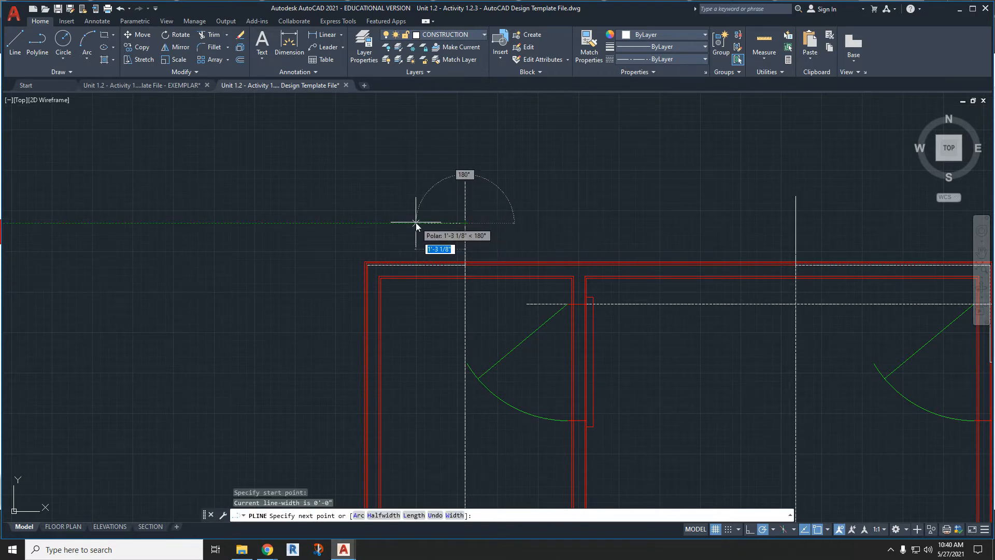
pyautogui.write("1'6")
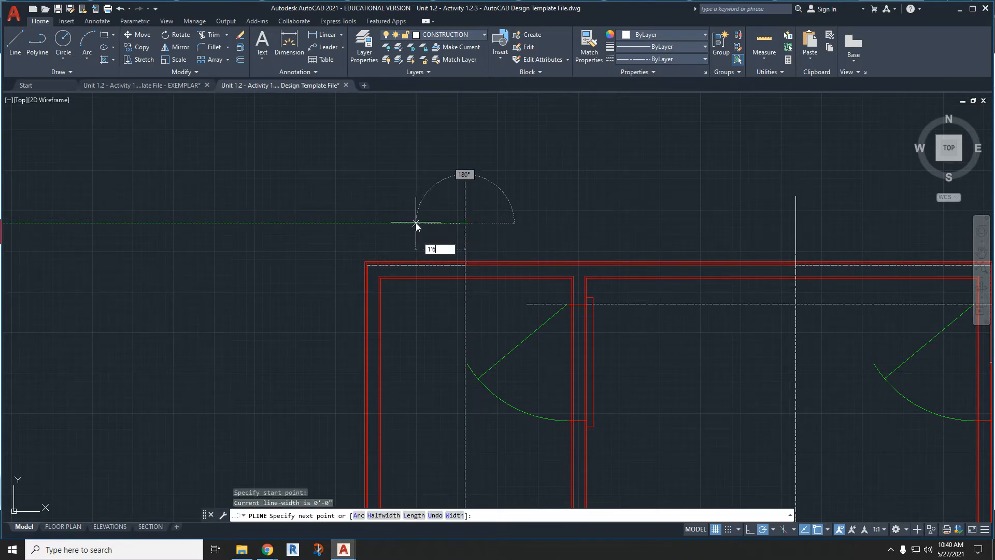
pyautogui.press('Return')
pyautogui.scroll(-3, 417, 223)
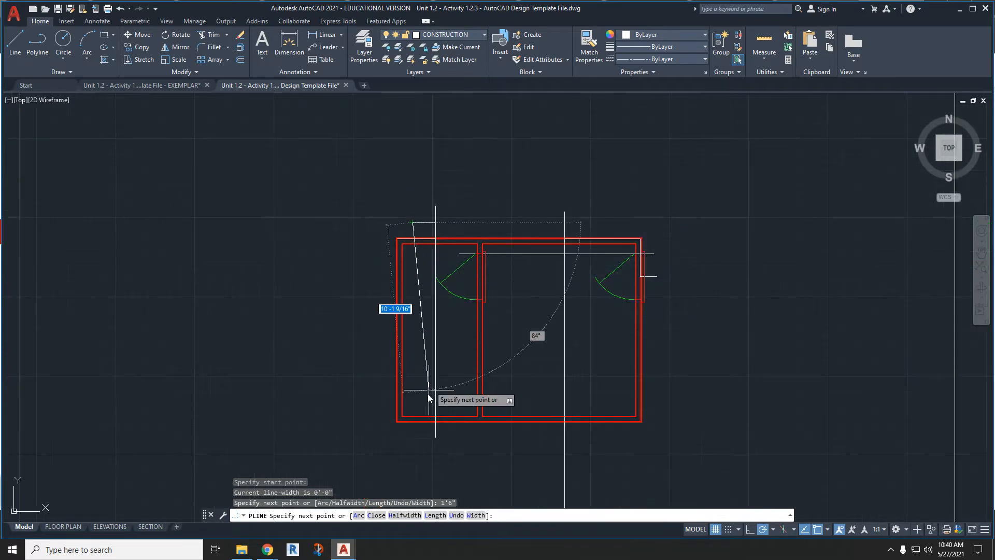
pyautogui.click(409, 454)
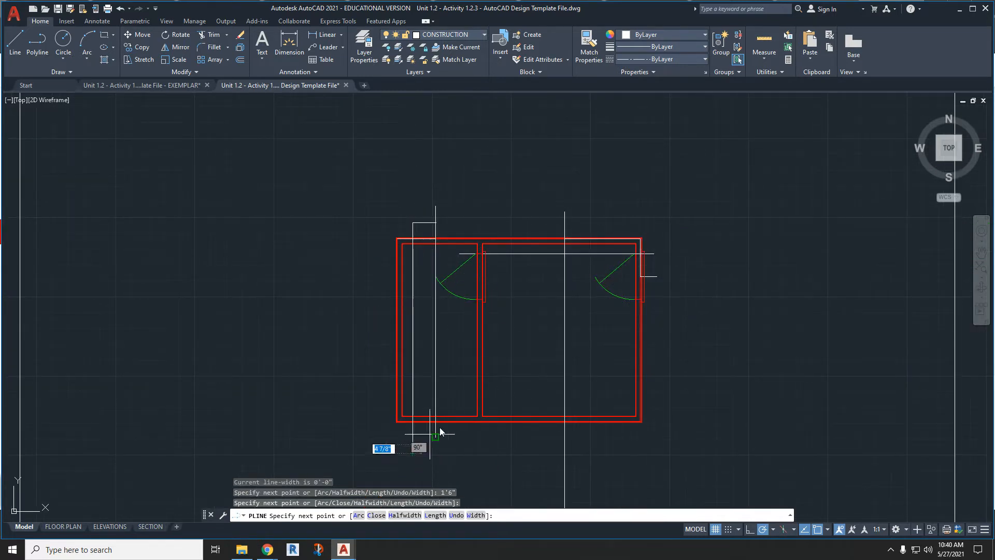
pyautogui.press('Escape')
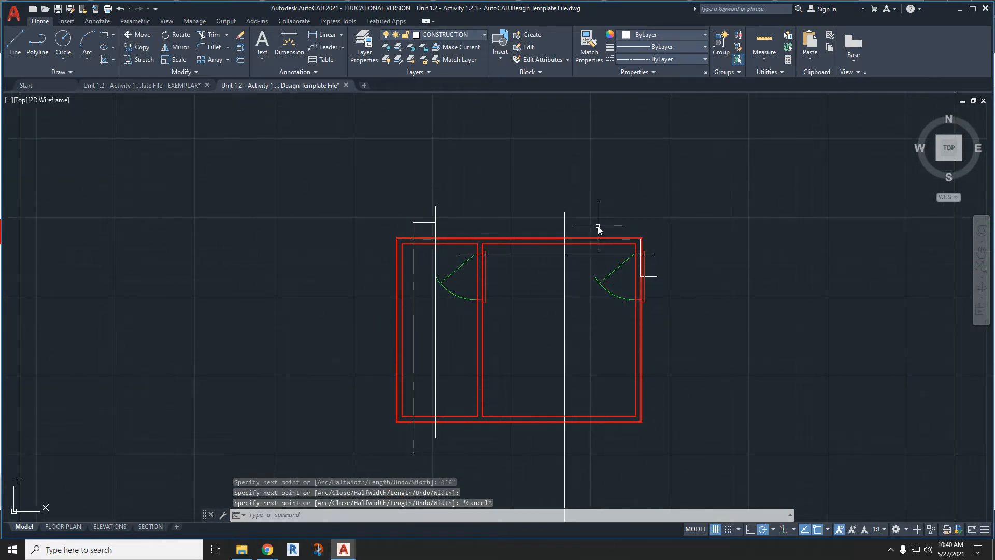
# - Draw a polyline 1'6" left from the right vertical construction line above the top wall, then down past the bottom wall
pyautogui.write('pl')
pyautogui.press('Return')
pyautogui.click(565, 225)
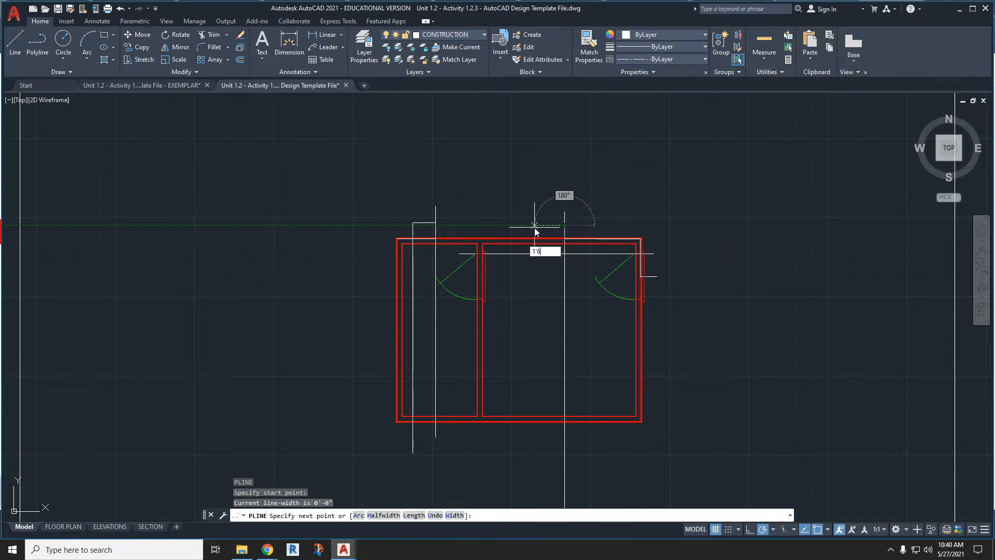
pyautogui.write('1\'6"')
pyautogui.press('Return')
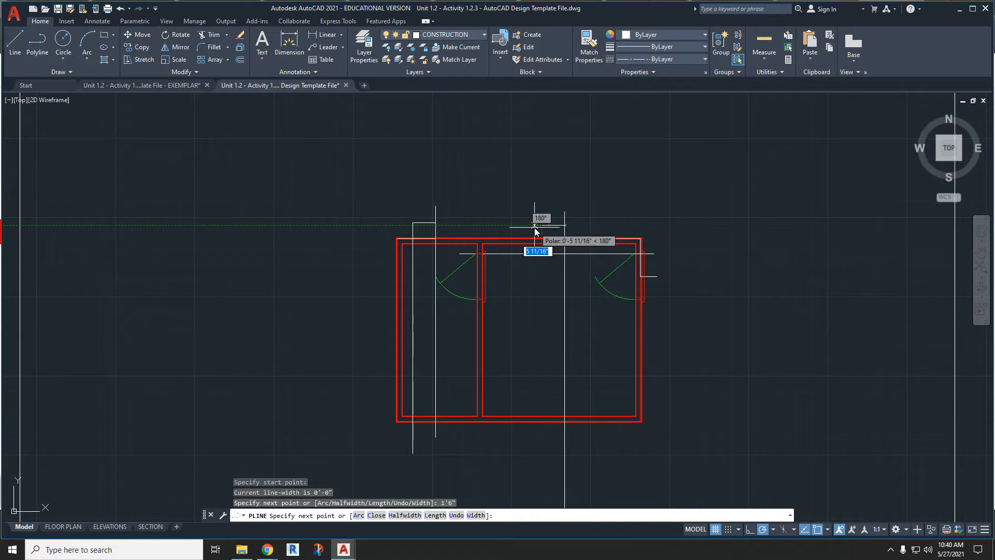
pyautogui.click(539, 442)
pyautogui.press('Escape')
# - End the construction polyline and copy the smaller of the two pink window blocks from the blocks legend
pyautogui.scroll(-2, 540, 443)
pyautogui.scroll(-3, 555, 327)
pyautogui.scroll(-5, 501, 342)
pyautogui.moveTo(364, 341); pyautogui.dragTo(453, 324, button='middle')
pyautogui.scroll(5, 149, 340)
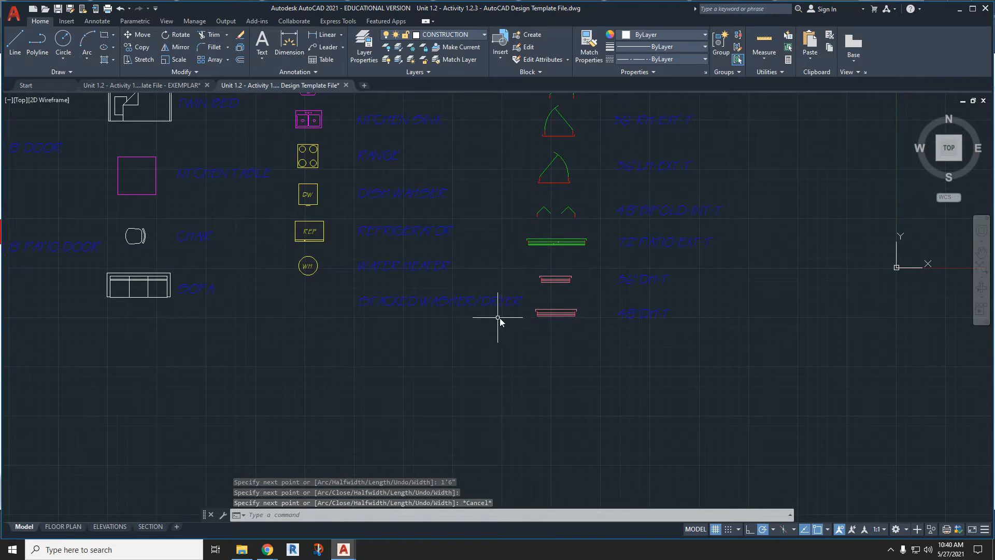
pyautogui.scroll(4, 595, 279)
pyautogui.click(548, 285)
pyautogui.click(454, 261)
pyautogui.hotkey('ctrl', 'c')
pyautogui.scroll(-9, 599, 393)
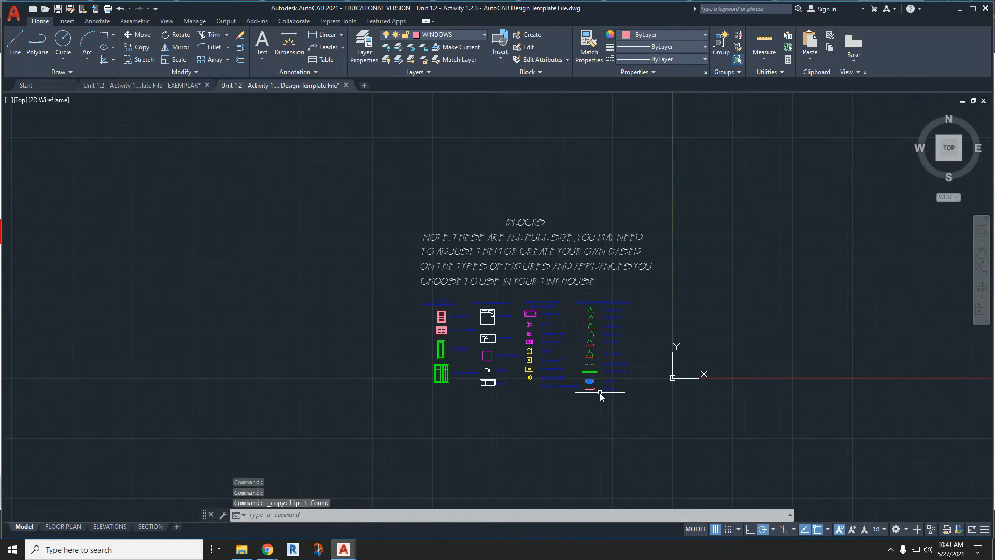
# - Paste two copies of the window block above the top wall, one near each pair of vertical construction lines
pyautogui.hotkey('ctrl', 'v')
pyautogui.moveTo(777, 370)
pyautogui.mouseDown(button='middle')
pyautogui.moveTo(641, 377)
pyautogui.moveTo(455, 366)
pyautogui.mouseUp(button='middle')
pyautogui.scroll(-2, 708, 377)
pyautogui.moveTo(911, 363); pyautogui.dragTo(721, 365, button='middle')
pyautogui.scroll(6, 708, 360)
pyautogui.scroll(6, 650, 359)
pyautogui.moveTo(810, 334); pyautogui.dragTo(685, 349, button='middle')
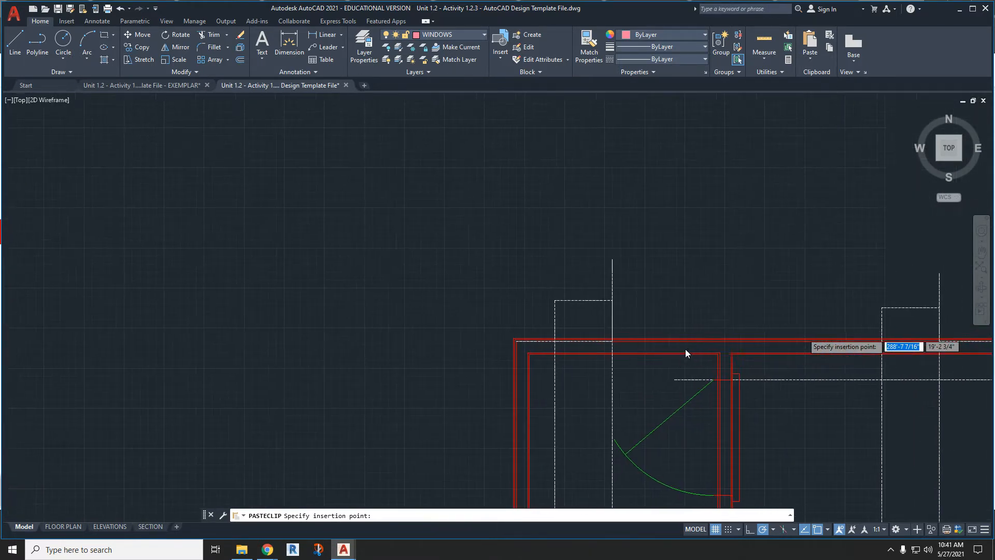
pyautogui.scroll(5, 579, 296)
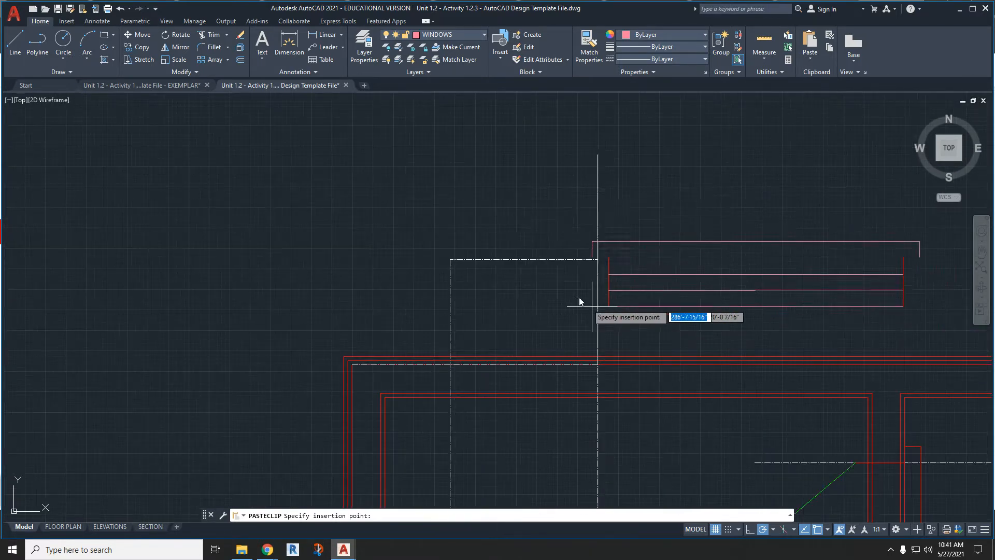
pyautogui.click(184, 208)
pyautogui.scroll(-2, 239, 213)
pyautogui.hotkey('ctrl', 'v')
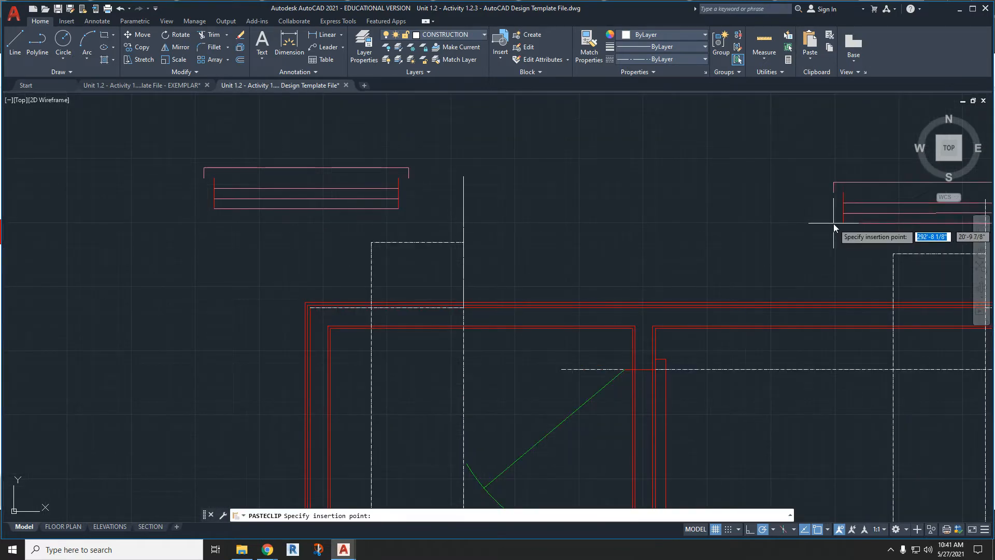
pyautogui.click(764, 213)
# - Paste two more copies of the window block below the bottom wall, one toward each end of the building
pyautogui.scroll(-6, 750, 223)
pyautogui.moveTo(711, 355); pyautogui.dragTo(707, 251, button='middle')
pyautogui.hotkey('ctrl', 'v')
pyautogui.click(632, 388)
pyautogui.hotkey('ctrl', 'v')
pyautogui.click(844, 375)
# - Move the upper-left window by its left jamb's top end to where the leftmost vertical construction line meets the top wall's outer face
pyautogui.moveTo(683, 177); pyautogui.dragTo(673, 249, button='middle')
pyautogui.scroll(3, 673, 246)
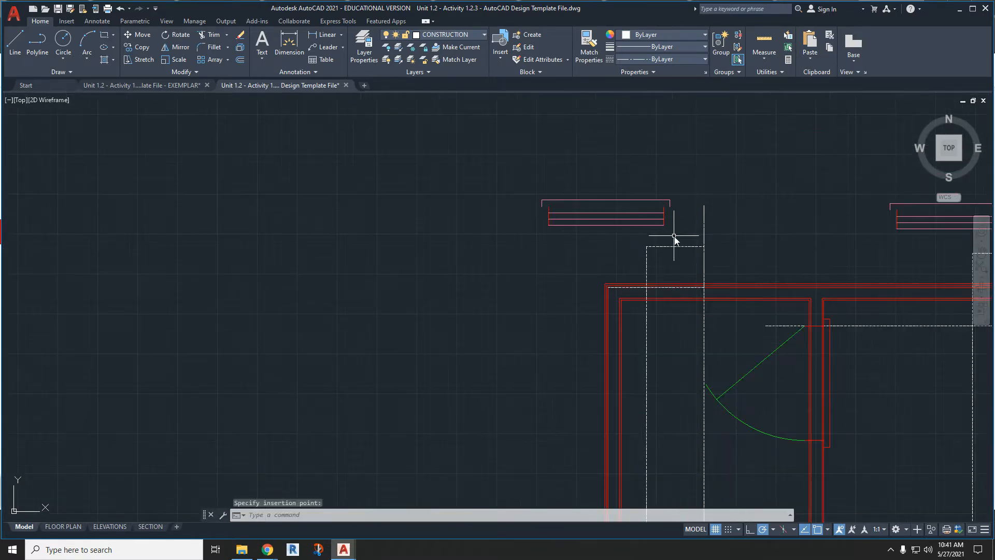
pyautogui.click(676, 235)
pyautogui.click(512, 170)
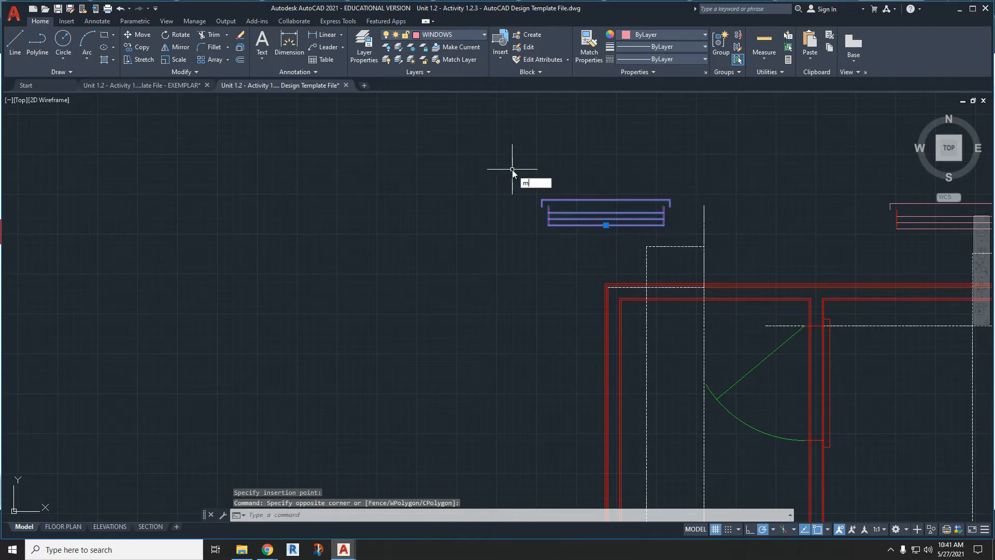
pyautogui.write('m')
pyautogui.press('Return')
pyautogui.scroll(6, 564, 220)
pyautogui.click(502, 166)
pyautogui.scroll(-5, 476, 174)
pyautogui.scroll(5, 431, 216)
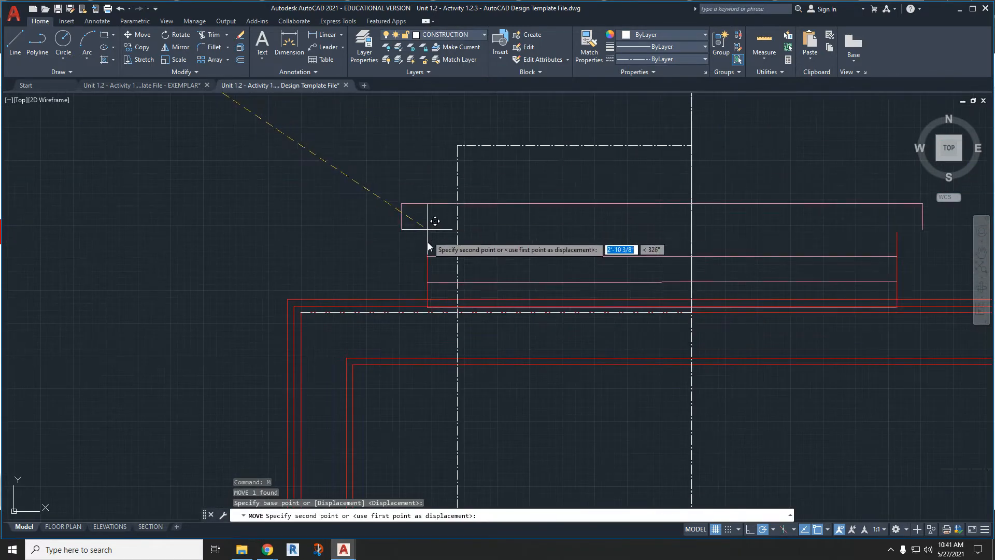
pyautogui.click(457, 300)
# - Move the upper-right window by its left jamb's top end to where the right pair's left construction line meets the top wall's outer face
pyautogui.scroll(-6, 384, 300)
pyautogui.click(687, 248)
pyautogui.click(611, 206)
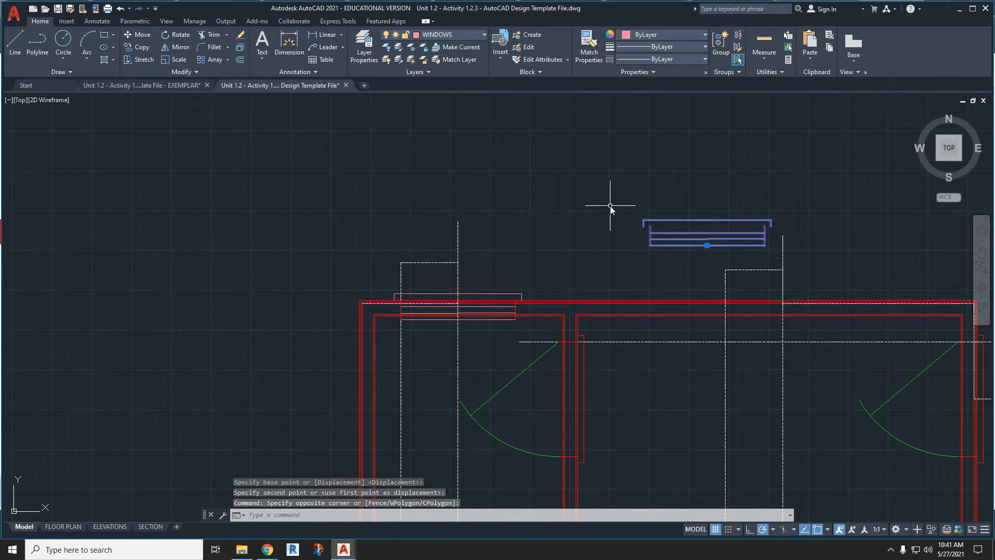
pyautogui.write('m')
pyautogui.press('Return')
pyautogui.scroll(3, 657, 233)
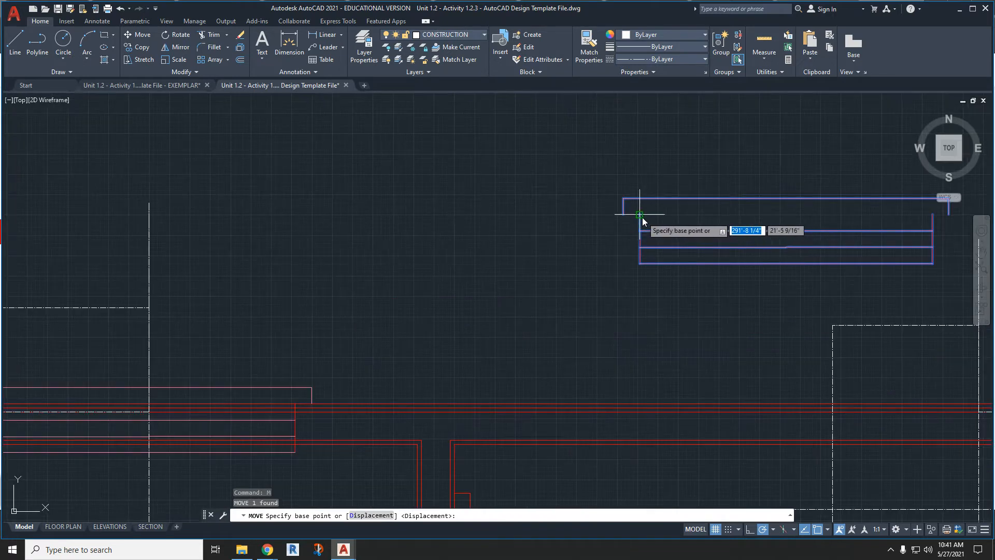
pyautogui.click(651, 233)
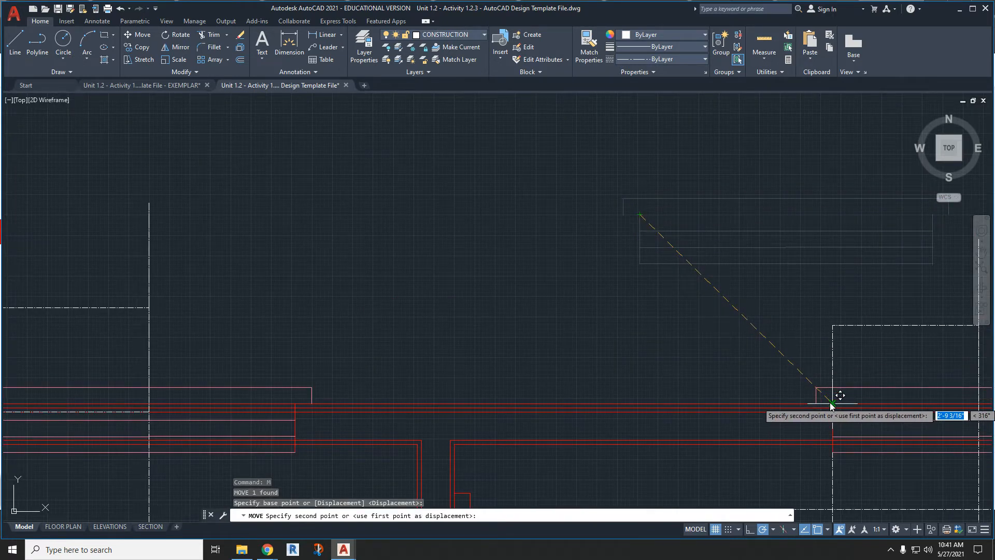
pyautogui.click(832, 411)
# - Rotate the window below the building's left end 180 degrees
pyautogui.scroll(-3, 651, 337)
pyautogui.scroll(-2, 650, 339)
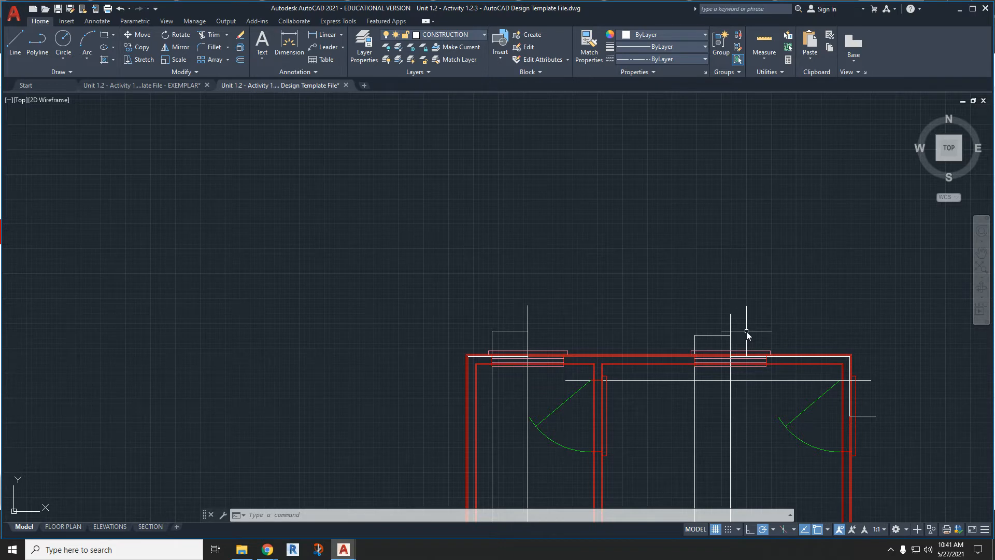
pyautogui.scroll(-4, 749, 334)
pyautogui.scroll(5, 811, 412)
pyautogui.scroll(3, 802, 413)
pyautogui.moveTo(801, 413); pyautogui.dragTo(630, 335)
pyautogui.rightClick(627, 352)
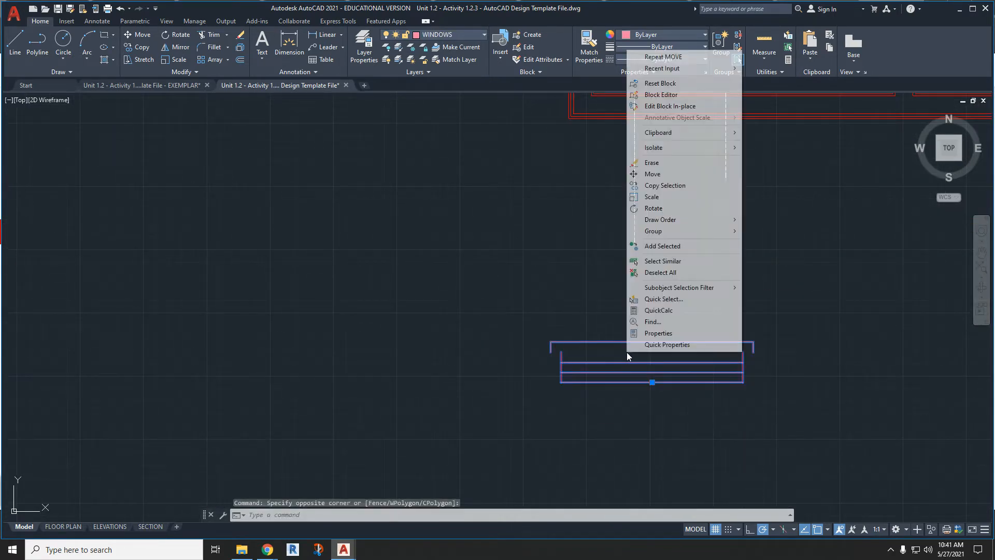
pyautogui.click(654, 207)
pyautogui.click(651, 363)
pyautogui.scroll(-3, 555, 355)
pyautogui.moveTo(860, 357); pyautogui.dragTo(666, 358, button='middle')
# - Rotate the window below the building's right end 180 degrees
pyautogui.click(764, 360)
pyautogui.click(721, 334)
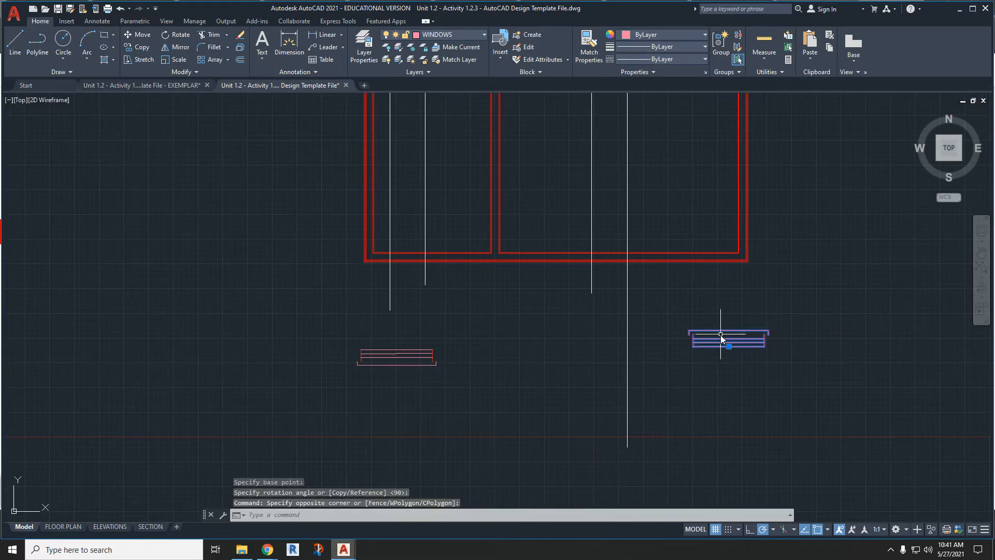
pyautogui.rightClick(721, 336)
pyautogui.click(751, 192)
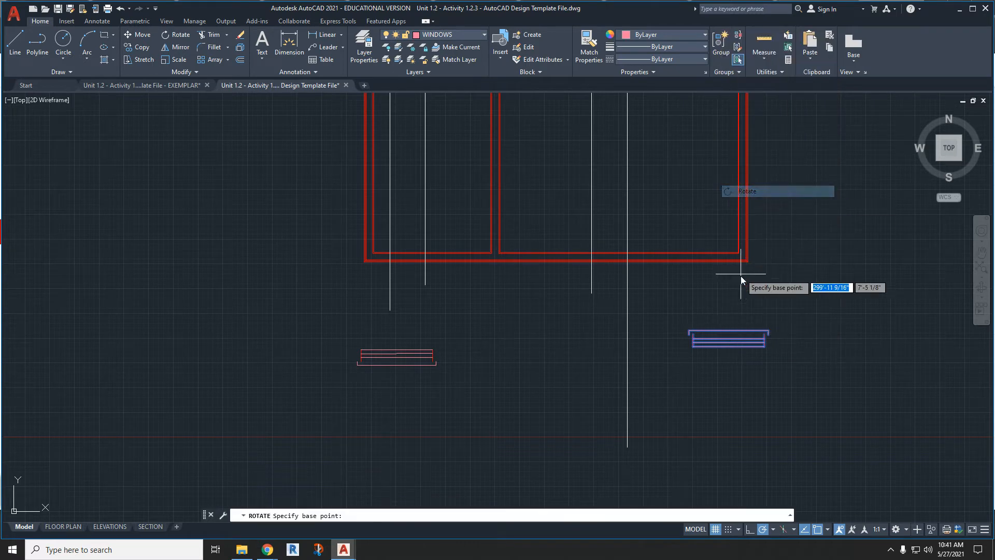
pyautogui.click(733, 340)
pyautogui.click(601, 350)
pyautogui.click(446, 383)
pyautogui.click(331, 332)
pyautogui.press('Return')
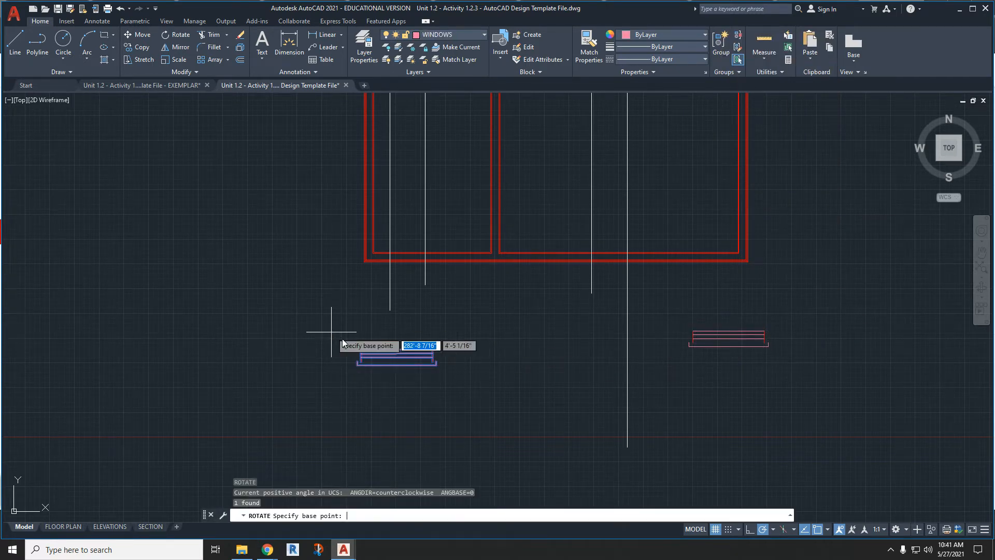
pyautogui.scroll(2, 339, 337)
pyautogui.scroll(5, 352, 356)
pyautogui.click(354, 357)
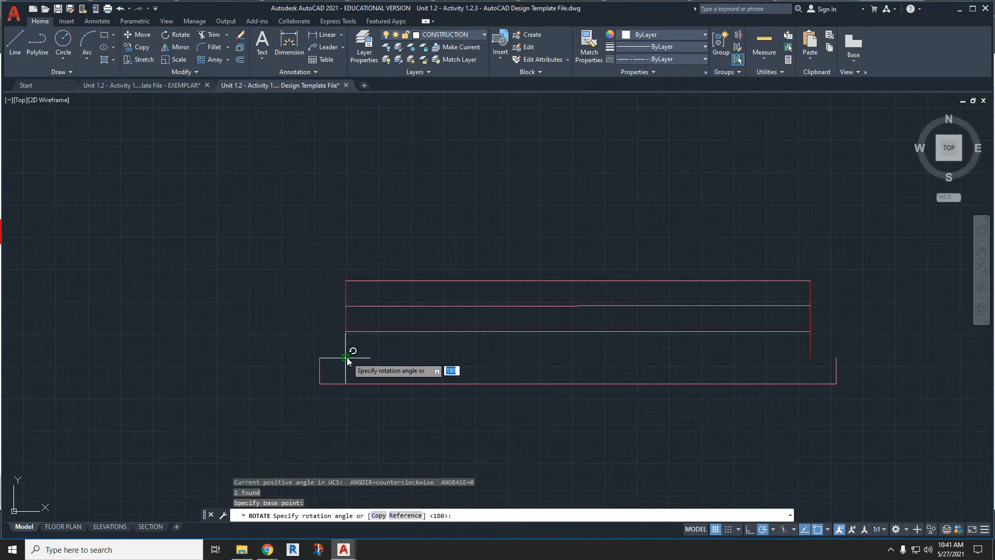
pyautogui.scroll(-4, 471, 262)
pyautogui.press('Escape')
pyautogui.press('Escape')
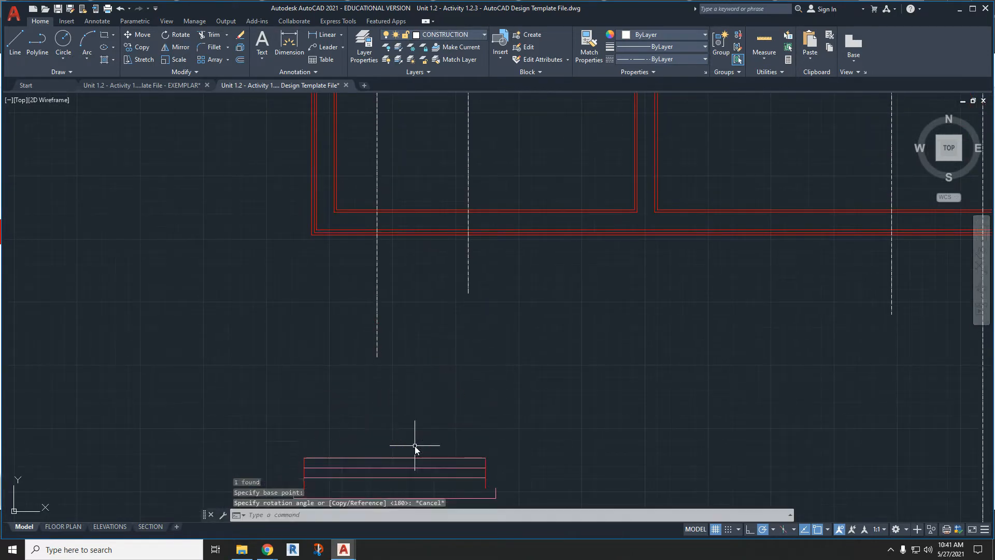
# - Move the lower-left window by its left jamb's bottom end to where the leftmost vertical construction line meets the bottom wall's outer face
pyautogui.moveTo(415, 451); pyautogui.dragTo(421, 394, button='middle')
pyautogui.click(571, 454)
pyautogui.click(288, 373)
pyautogui.write('m')
pyautogui.press('Return')
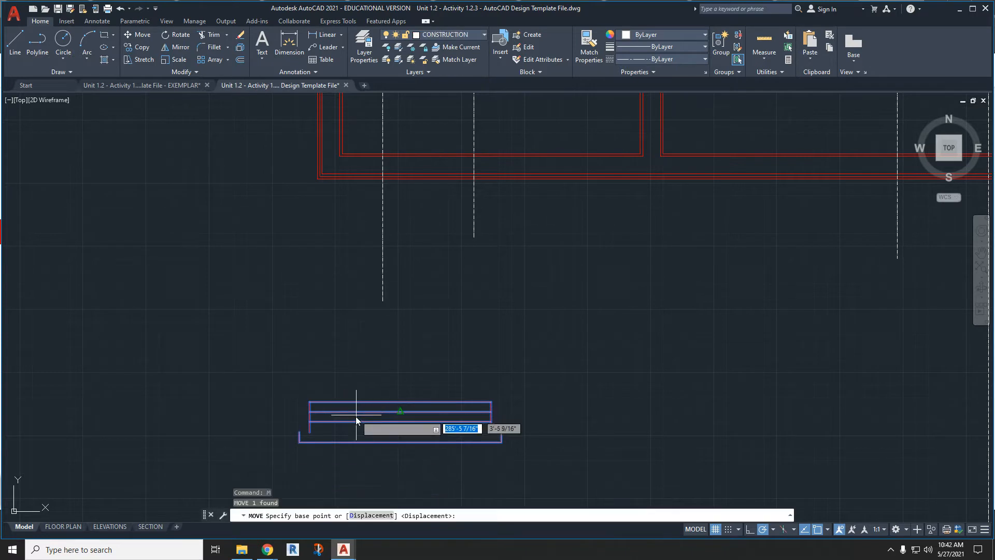
pyautogui.click(300, 436)
pyautogui.scroll(5, 383, 246)
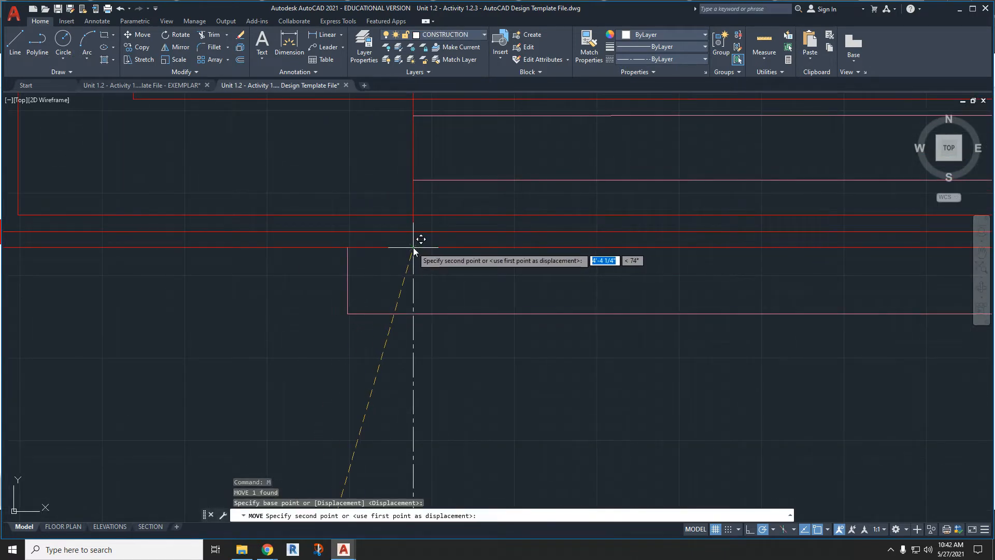
pyautogui.click(412, 247)
# - Move the lower-right window by its left jamb's bottom end to where the right pair's left construction line meets the bottom wall's outer face
pyautogui.scroll(-5, 381, 306)
pyautogui.moveTo(622, 311); pyautogui.dragTo(488, 304, button='middle')
pyautogui.click(554, 347)
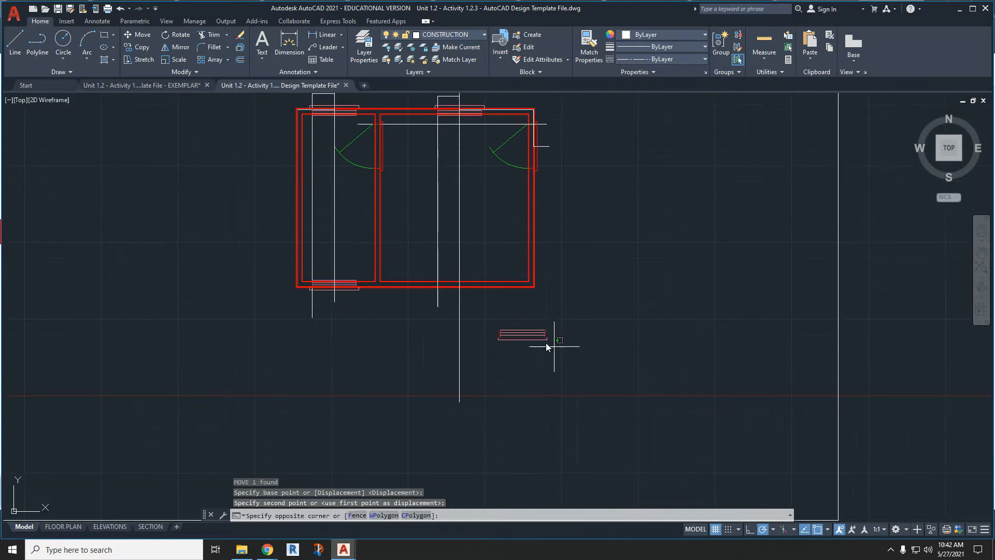
pyautogui.click(484, 315)
pyautogui.write('m')
pyautogui.press('Return')
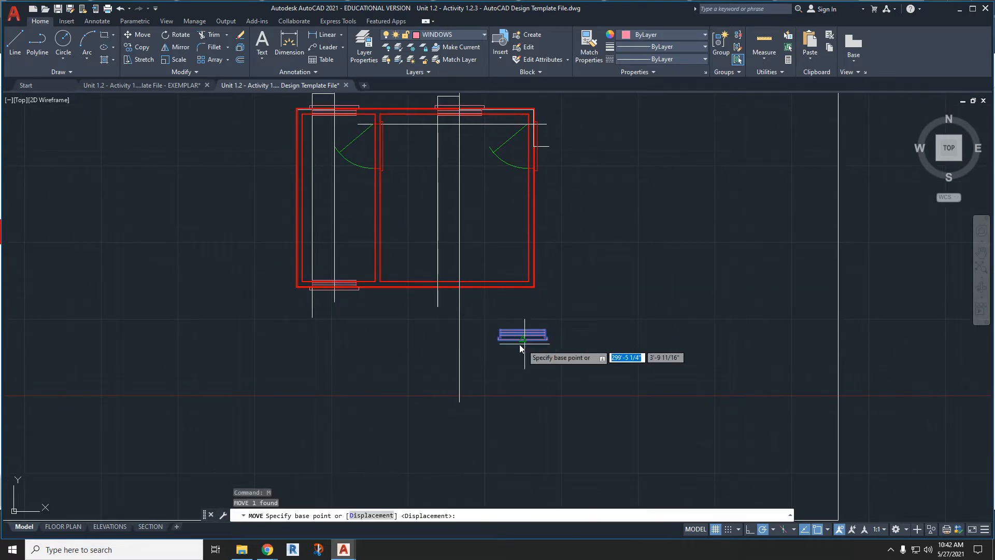
pyautogui.scroll(8, 489, 316)
pyautogui.click(428, 315)
pyautogui.scroll(-7, 432, 315)
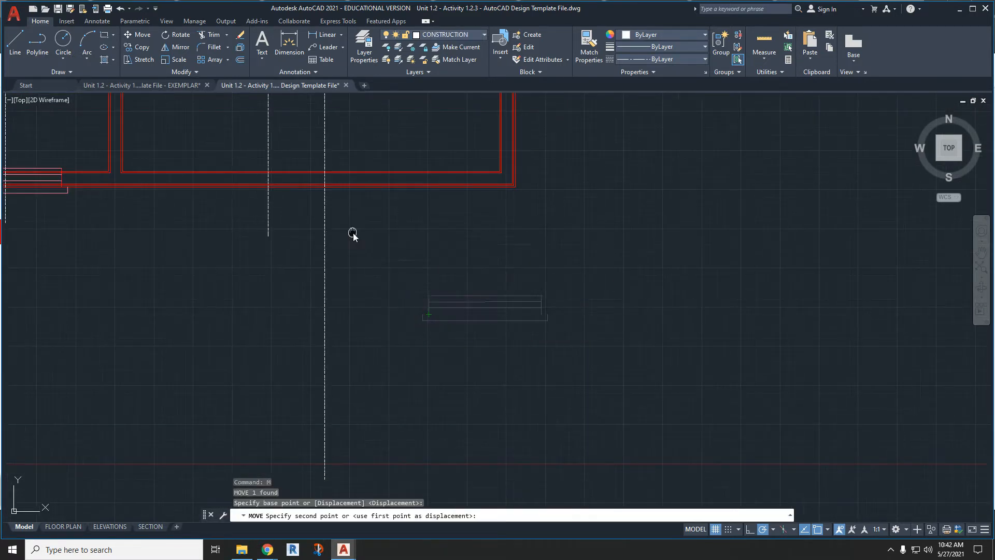
pyautogui.scroll(7, 352, 233)
pyautogui.click(249, 224)
# - Make DIMENSIONS the current layer
pyautogui.scroll(-6, 311, 293)
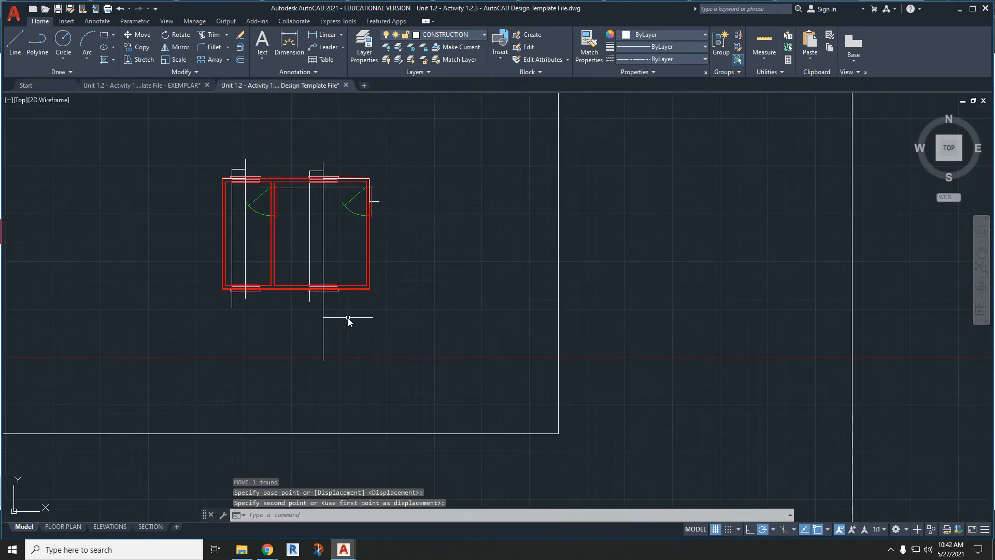
pyautogui.moveTo(343, 310)
pyautogui.mouseDown(button='middle')
pyautogui.moveTo(378, 308)
pyautogui.moveTo(532, 347)
pyautogui.mouseUp(button='middle')
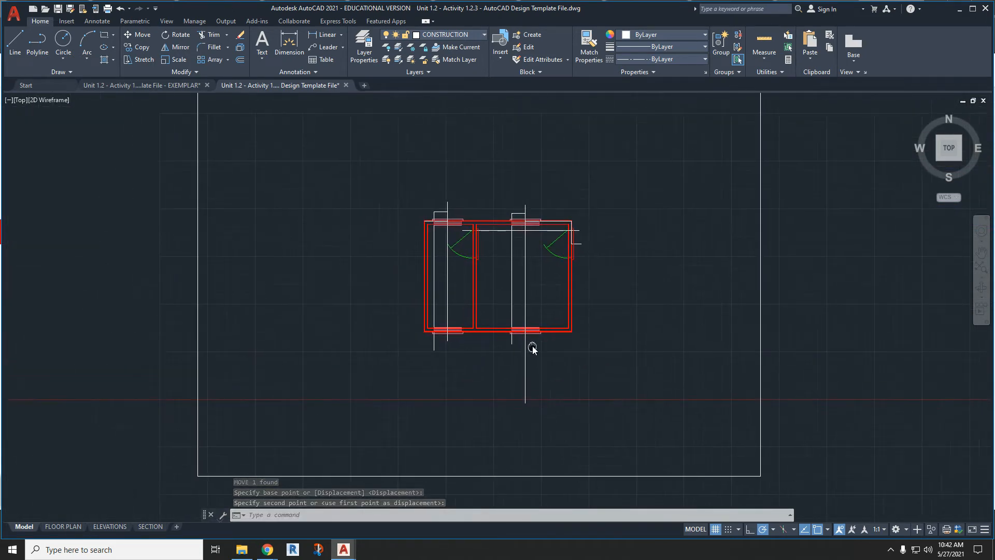
pyautogui.scroll(6, 539, 205)
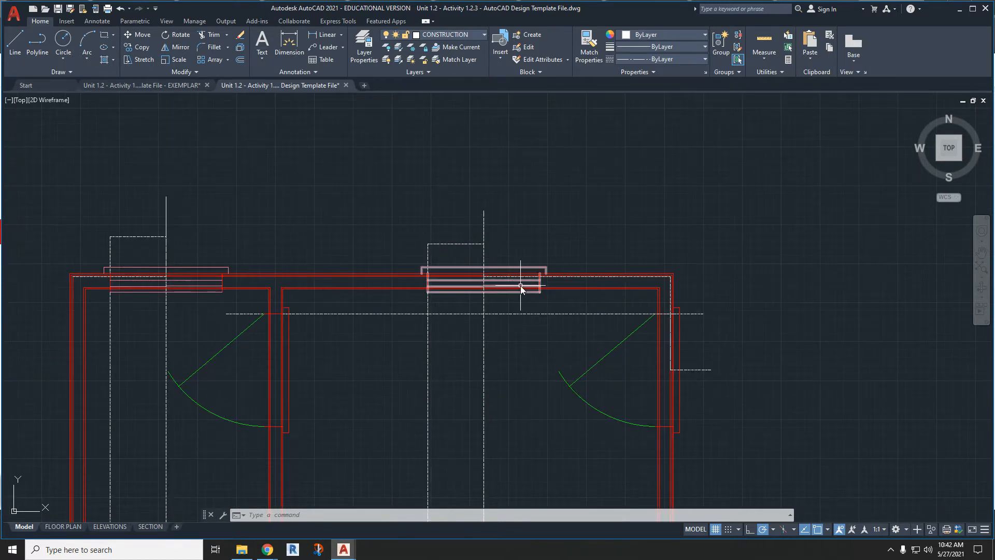
pyautogui.moveTo(455, 254); pyautogui.dragTo(565, 255, button='middle')
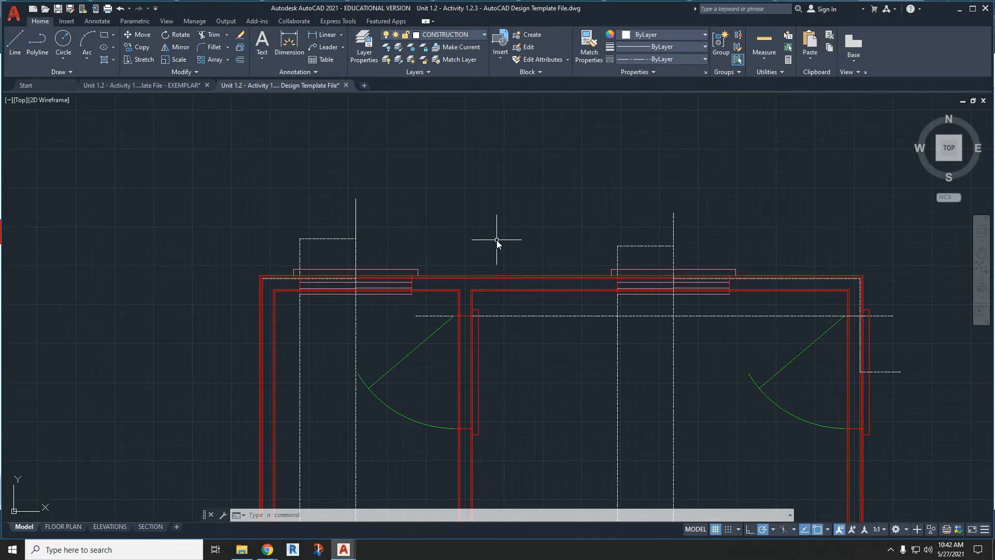
pyautogui.click(422, 35)
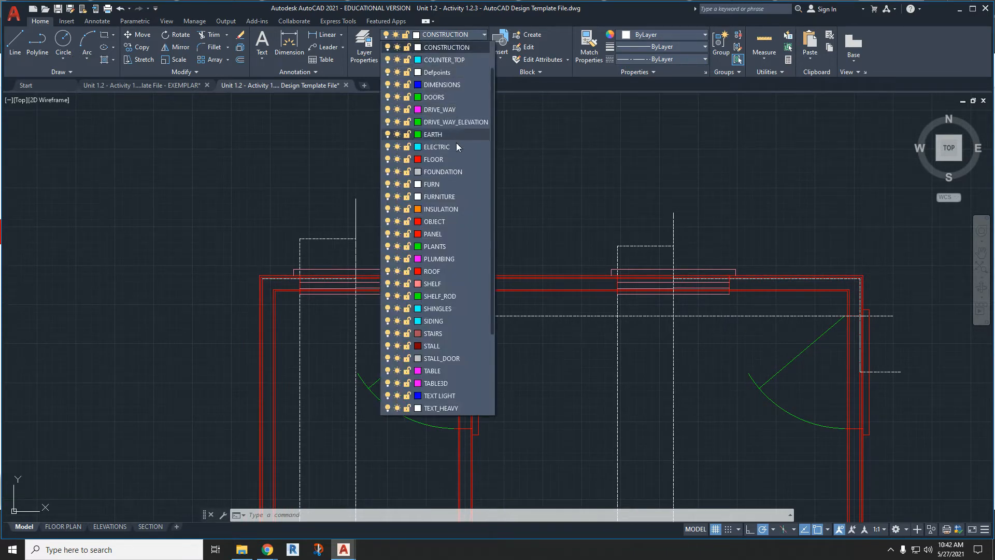
pyautogui.scroll(1, 450, 268)
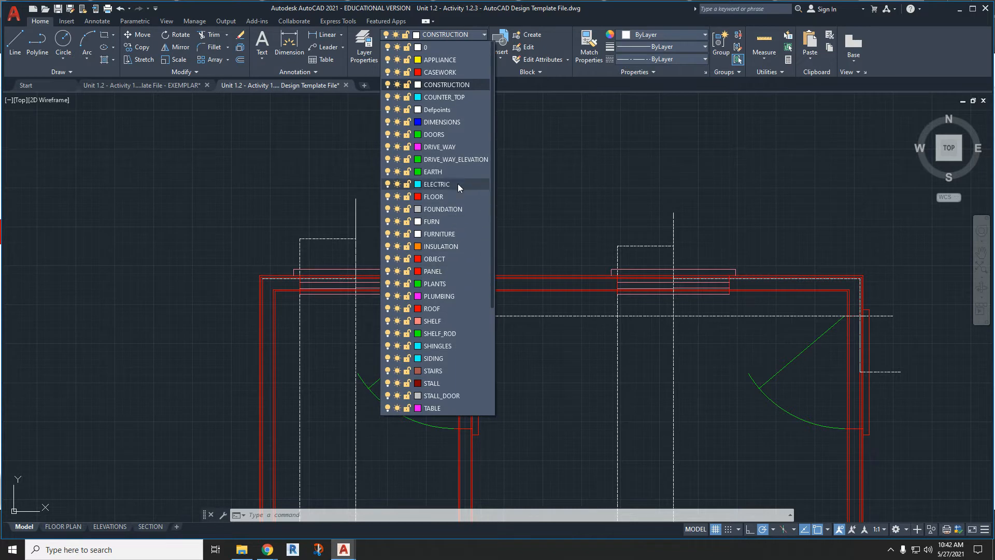
pyautogui.click(449, 122)
# - Dimension the top wall's overall length between the construction line corners at its two ends, placing the dimension line above the windows' construction lines
pyautogui.scroll(-4, 461, 210)
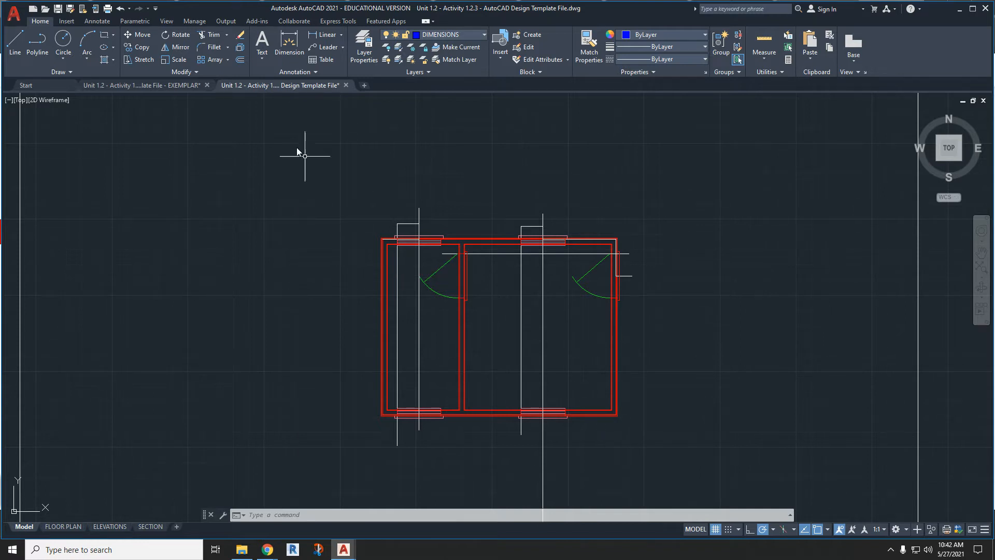
pyautogui.click(292, 52)
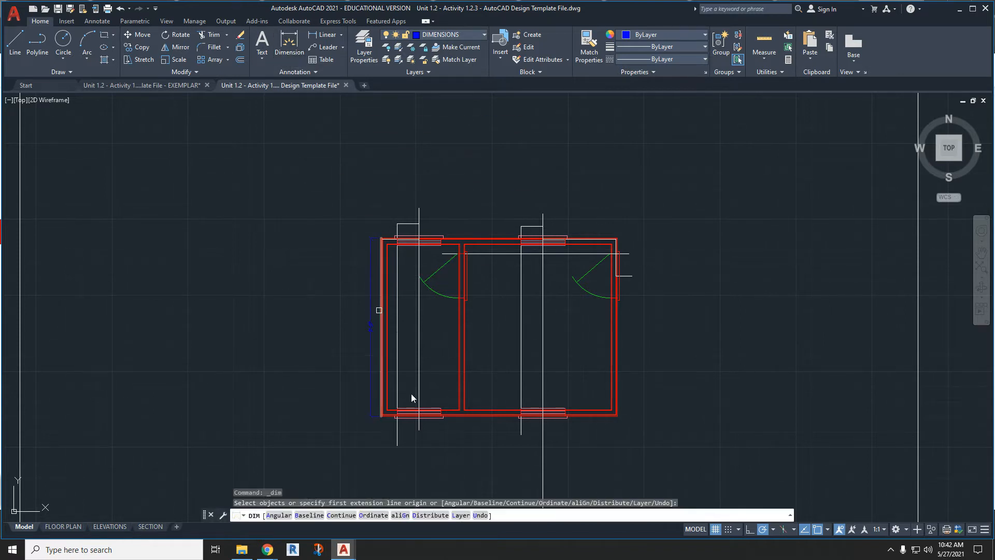
pyautogui.scroll(4, 430, 230)
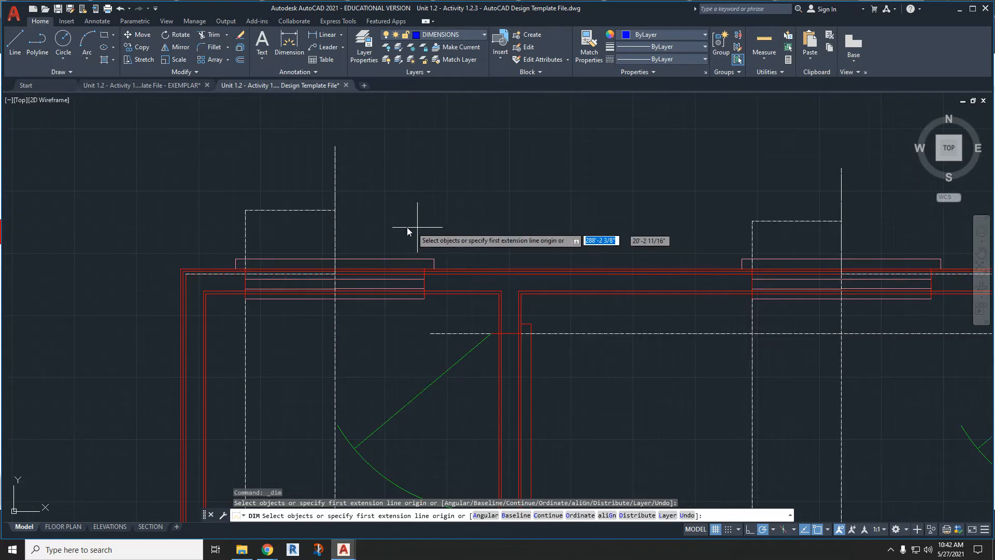
pyautogui.scroll(2, 169, 270)
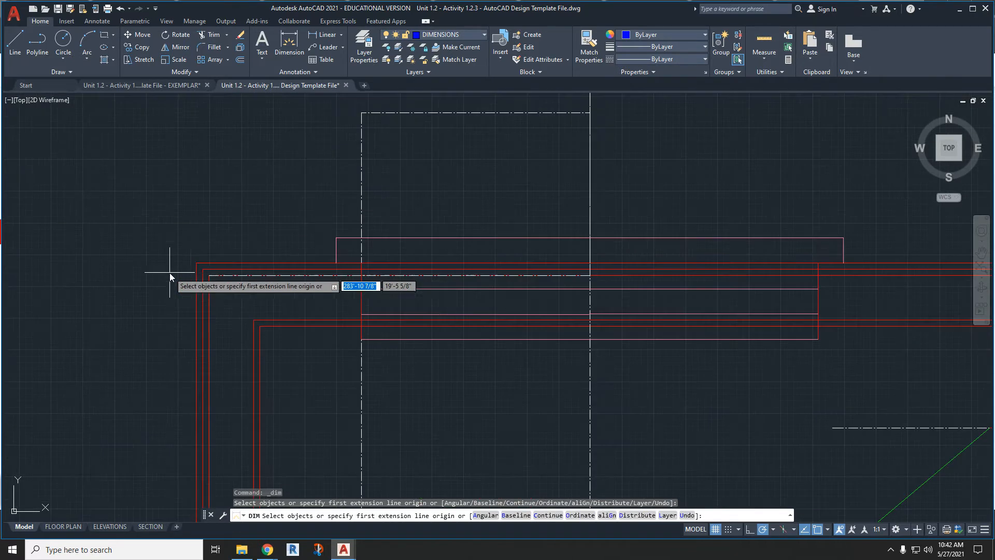
pyautogui.click(208, 277)
pyautogui.scroll(-3, 208, 278)
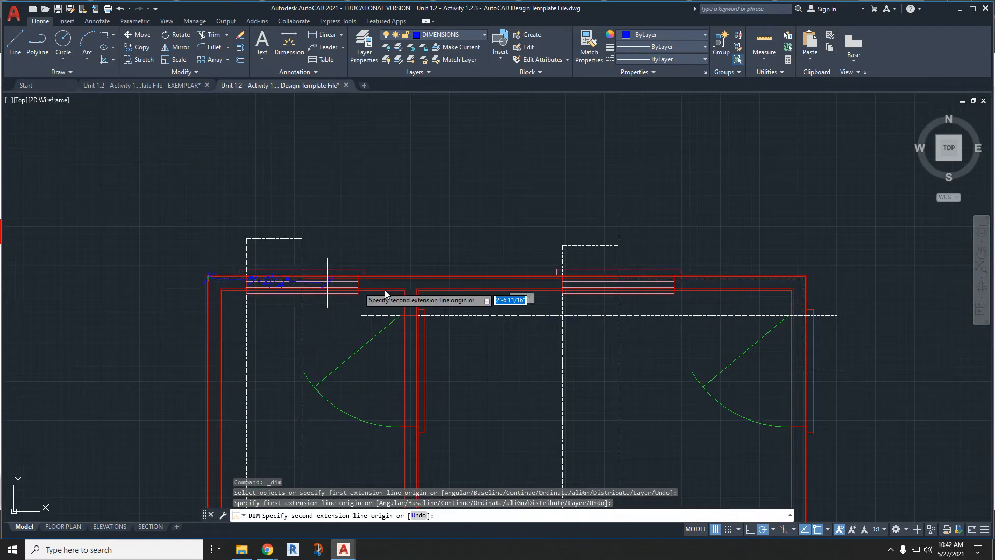
pyautogui.scroll(3, 814, 308)
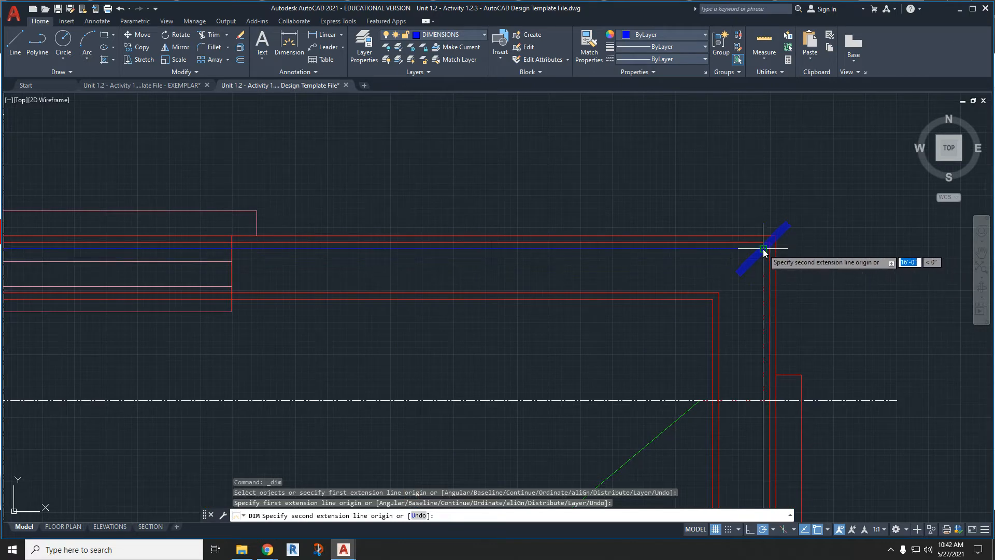
pyautogui.click(764, 249)
pyautogui.scroll(-4, 763, 249)
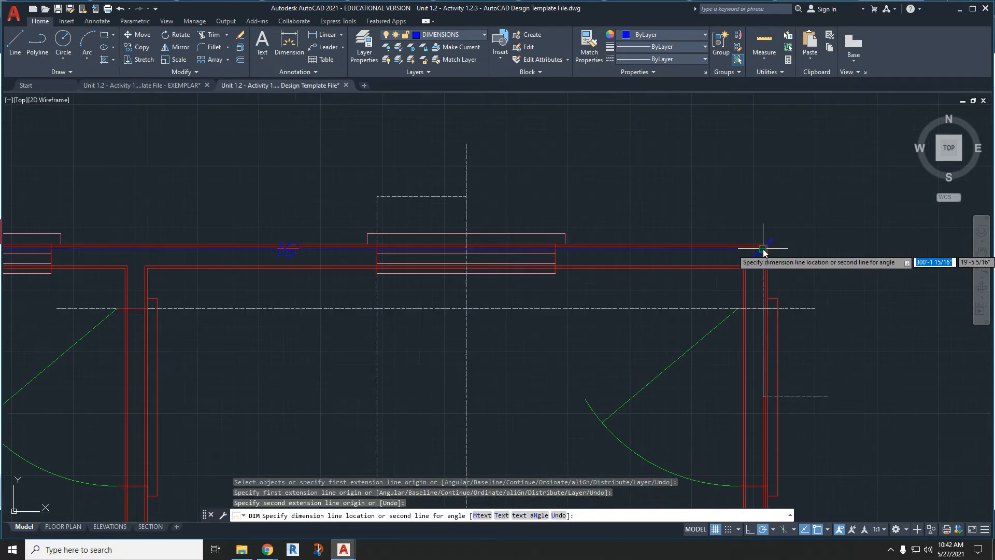
pyautogui.click(752, 182)
pyautogui.scroll(2, 569, 191)
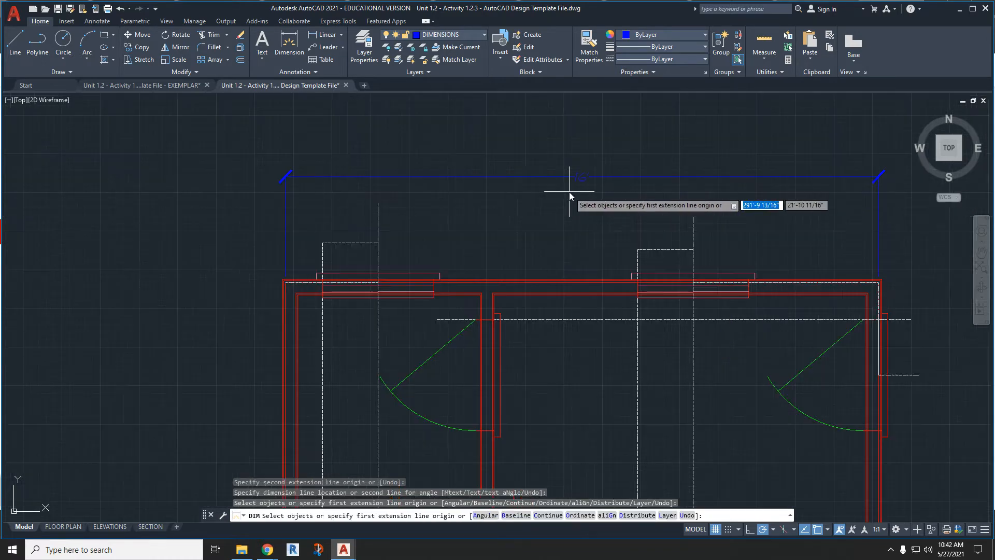
pyautogui.scroll(3, 281, 272)
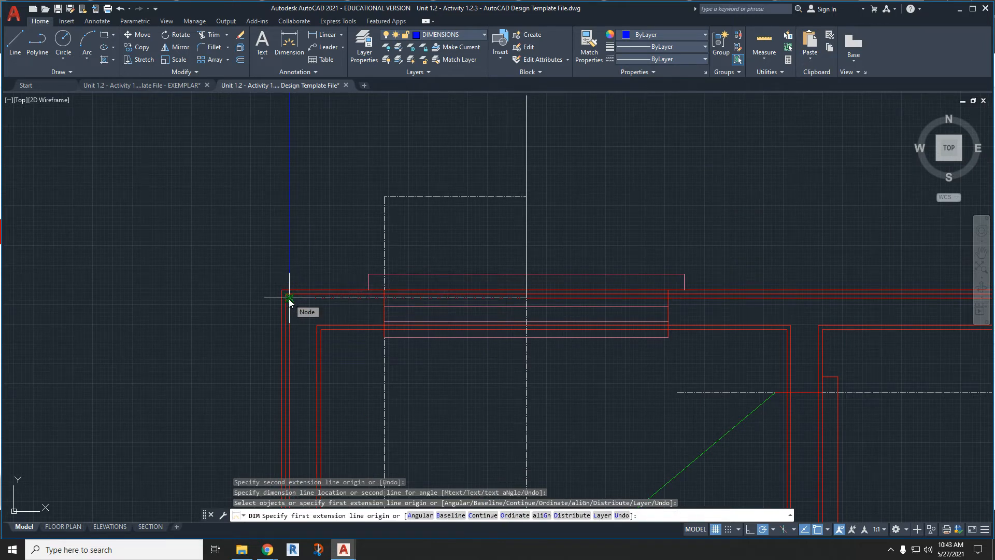
pyautogui.click(288, 299)
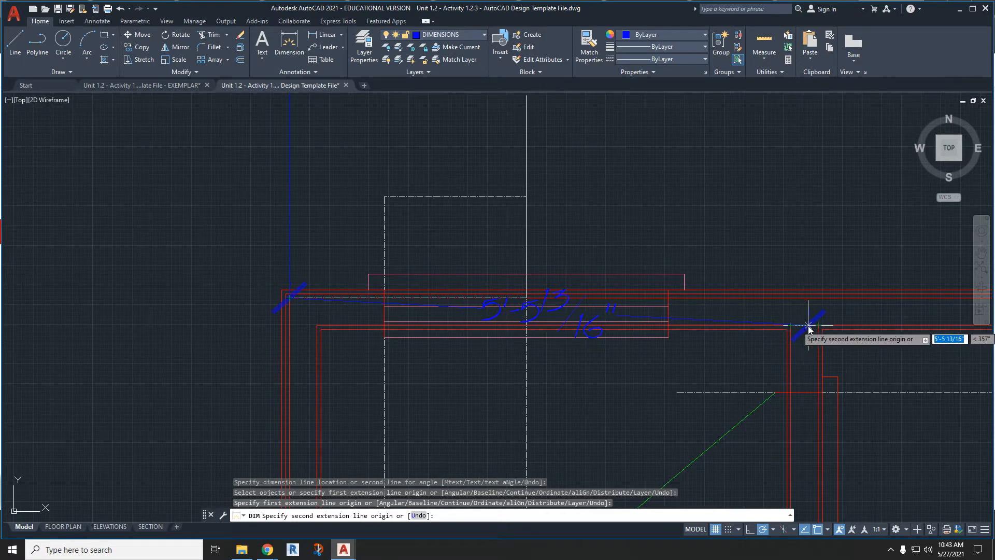
pyautogui.press('Escape')
# - On the CONSTRUCTION layer, draw a short horizontal line across the interior partition's top end, joining its two faces
pyautogui.click(432, 35)
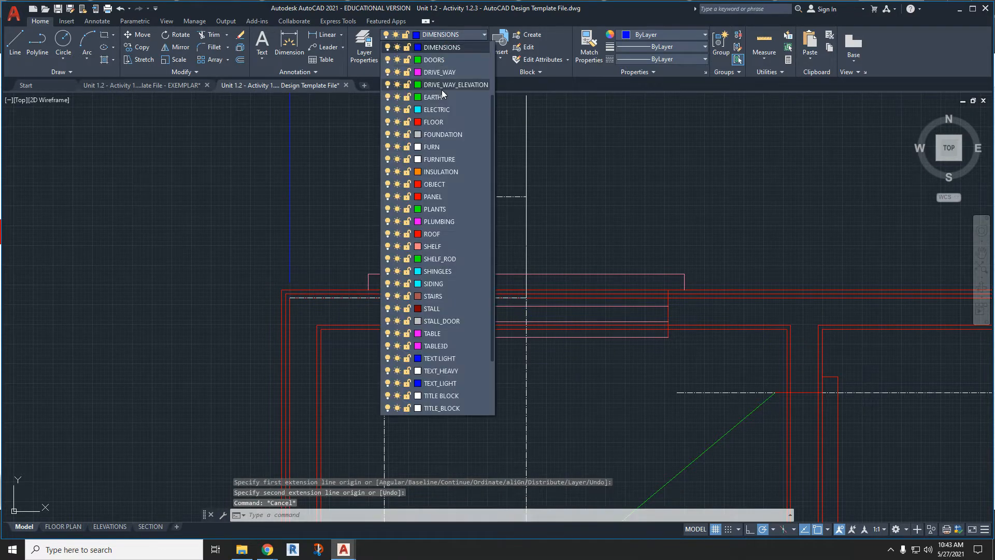
pyautogui.click(449, 82)
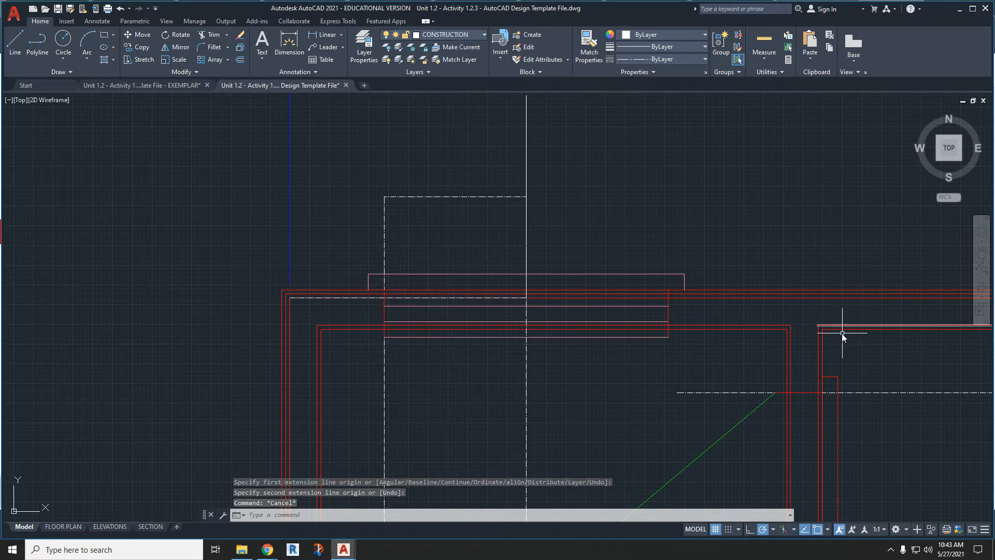
pyautogui.press('l')
pyautogui.press('Return')
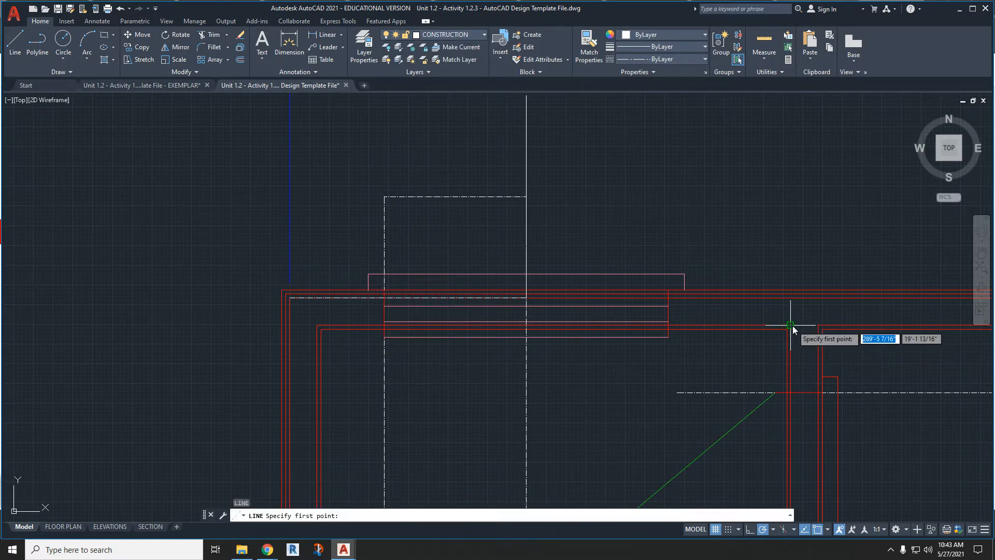
pyautogui.click(790, 326)
pyautogui.click(811, 326)
pyautogui.press('Escape')
pyautogui.scroll(4, 800, 326)
pyautogui.scroll(-4, 537, 328)
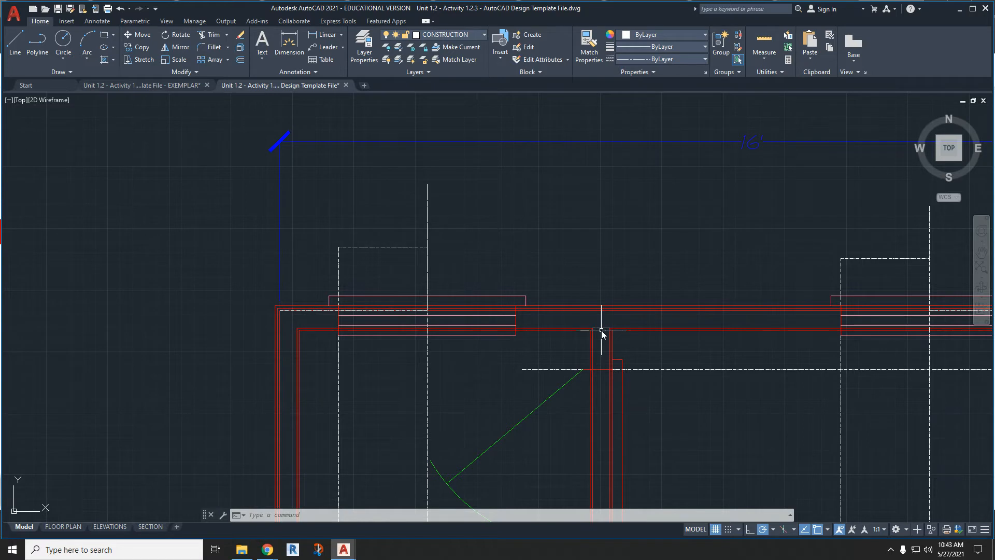
# - On the DIMENSIONS layer, dimension horizontally from the upper-left construction corner to the partition line's midpoint, placed below the overall dimension
pyautogui.click(289, 44)
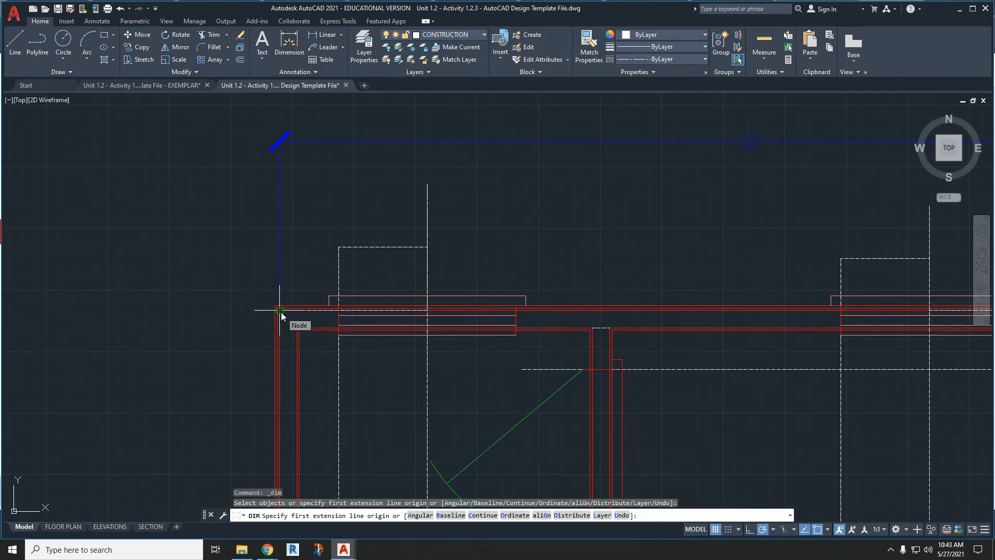
pyautogui.click(409, 37)
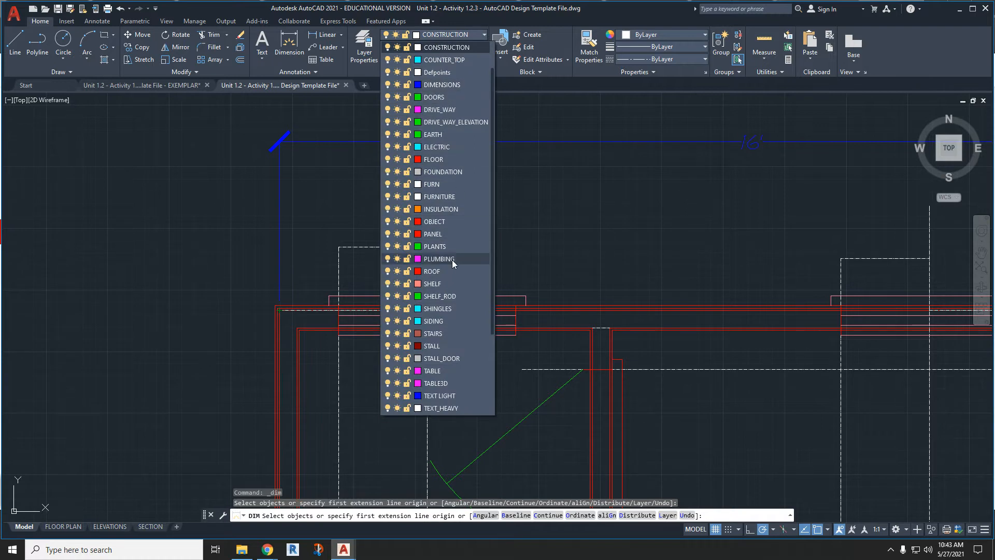
pyautogui.scroll(1, 452, 260)
pyautogui.click(454, 123)
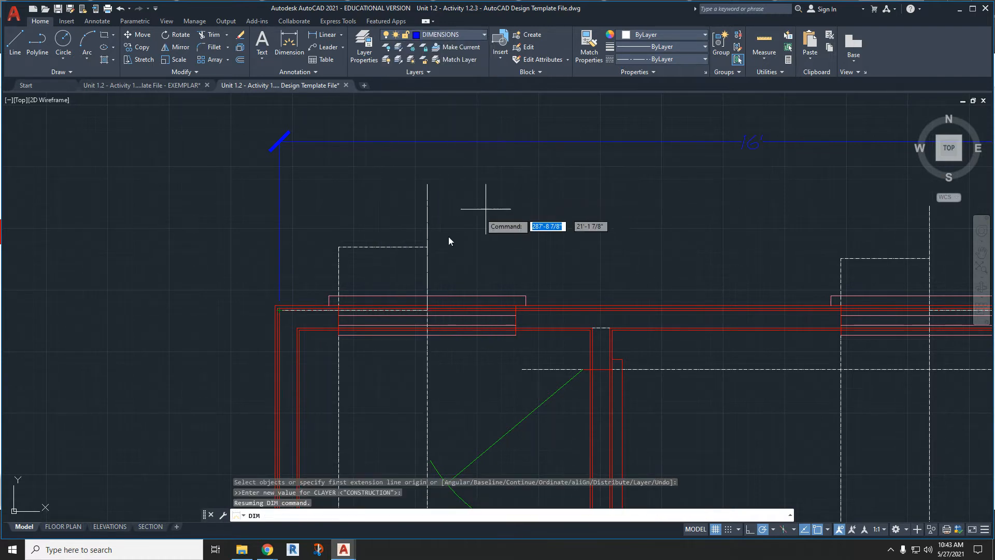
pyautogui.click(280, 312)
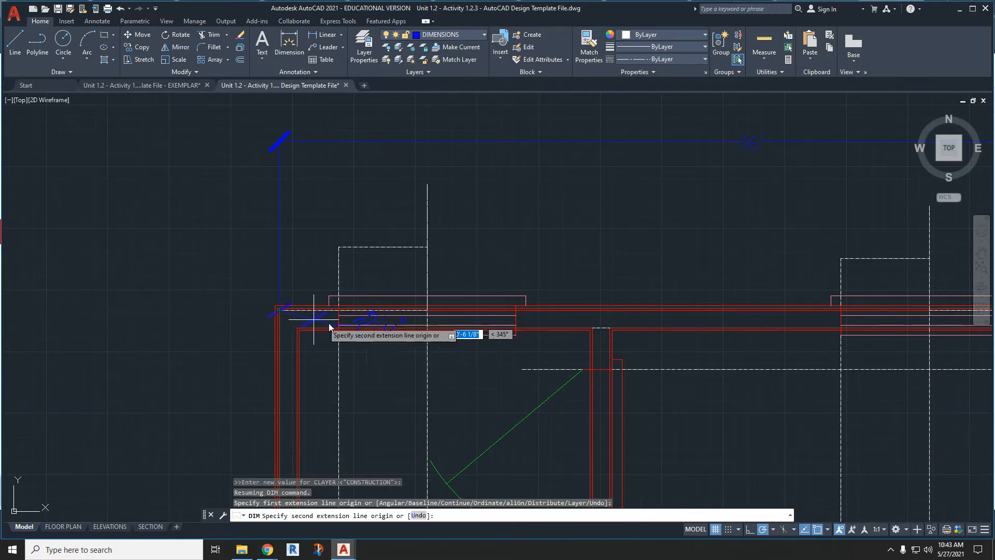
pyautogui.click(600, 328)
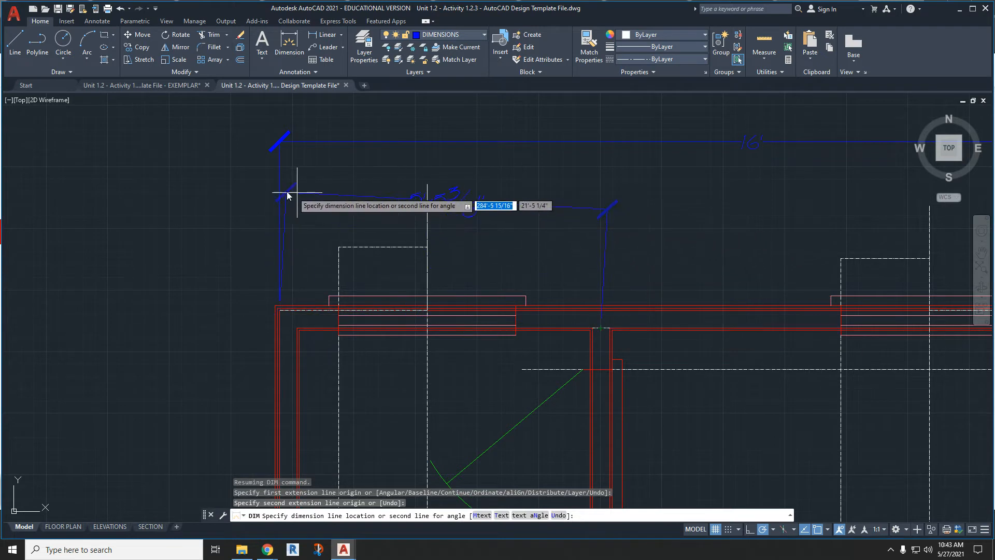
pyautogui.click(234, 197)
# - Dimension from the midpoint of the partition's short construction line to the upper-right construction corner, below the overall dimension
pyautogui.click(601, 328)
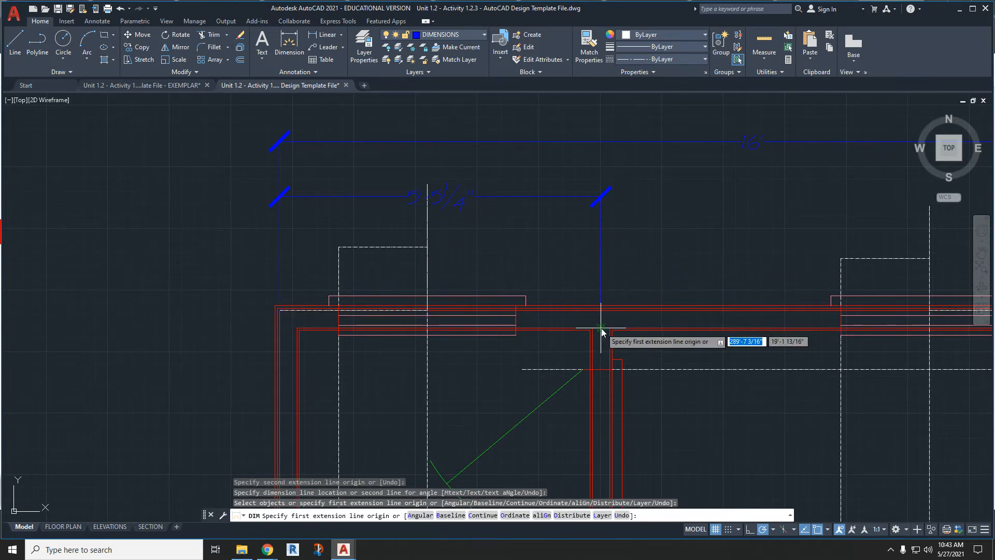
pyautogui.moveTo(666, 326); pyautogui.dragTo(502, 328, button='middle')
pyautogui.scroll(6, 627, 348)
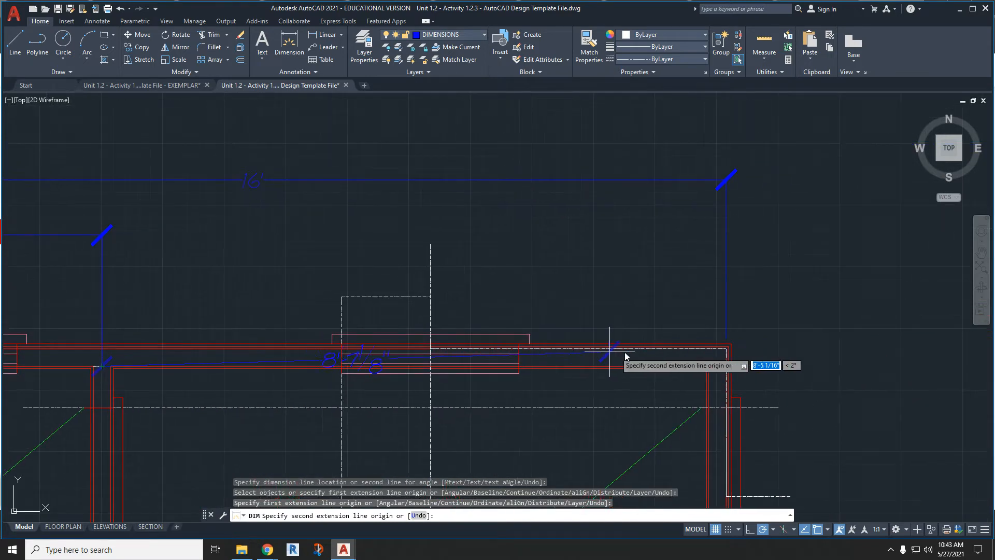
pyautogui.click(821, 332)
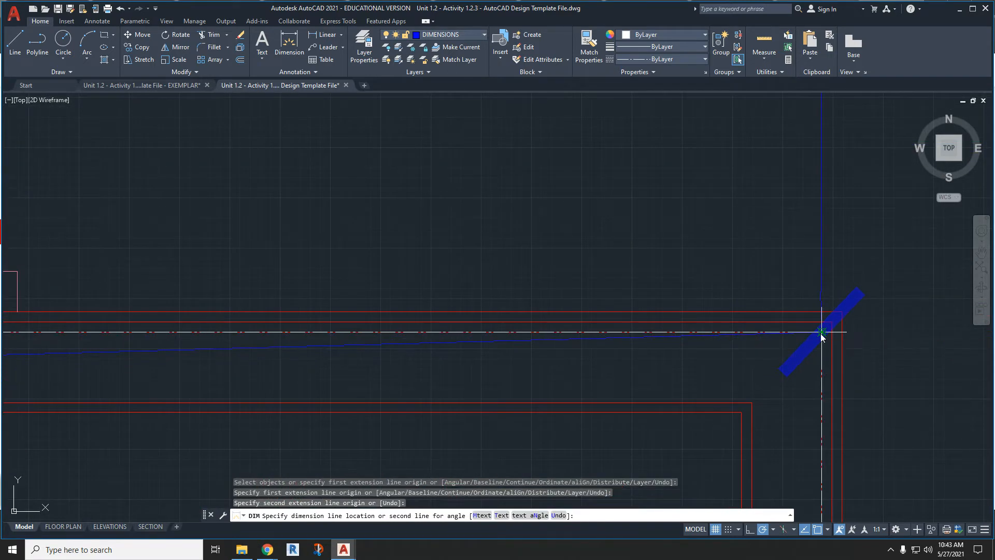
pyautogui.scroll(-4, 595, 277)
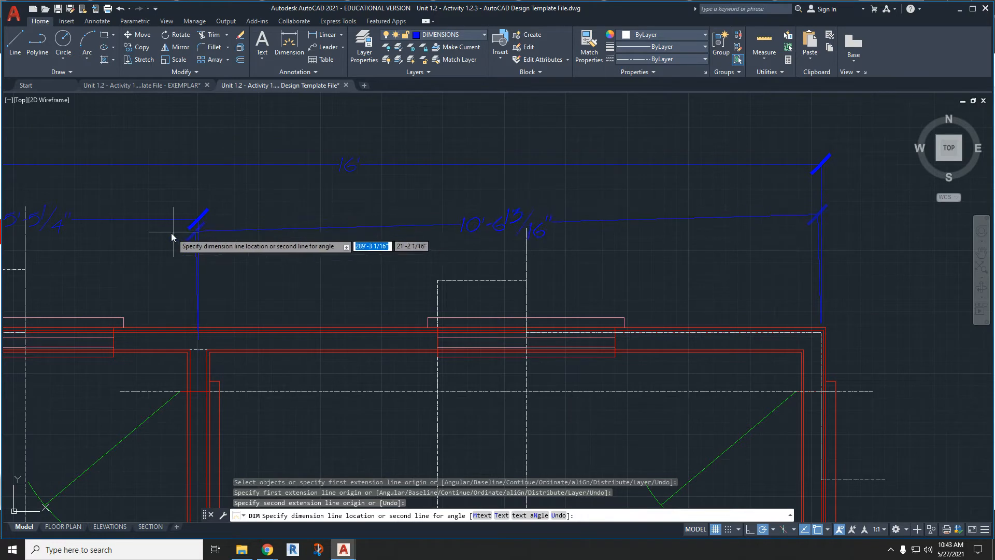
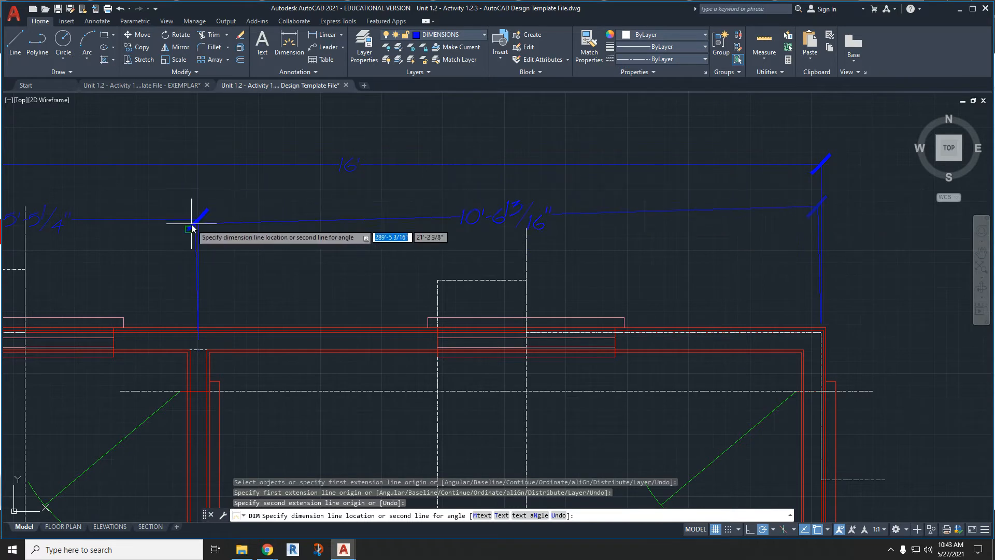
# - Place the pending partition-to-right-corner dimension, and dimension from the upper-left construction corner to the left window's centre construction line, one row lower
pyautogui.click(844, 218)
pyautogui.moveTo(402, 297)
pyautogui.mouseDown(button='middle')
pyautogui.moveTo(664, 232)
pyautogui.moveTo(674, 258)
pyautogui.mouseUp(button='middle')
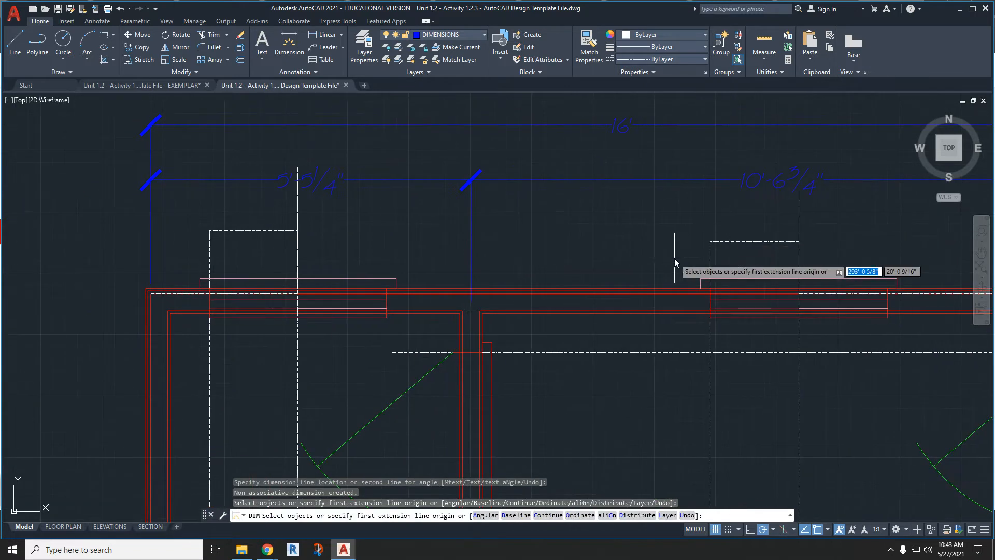
pyautogui.scroll(6, 183, 295)
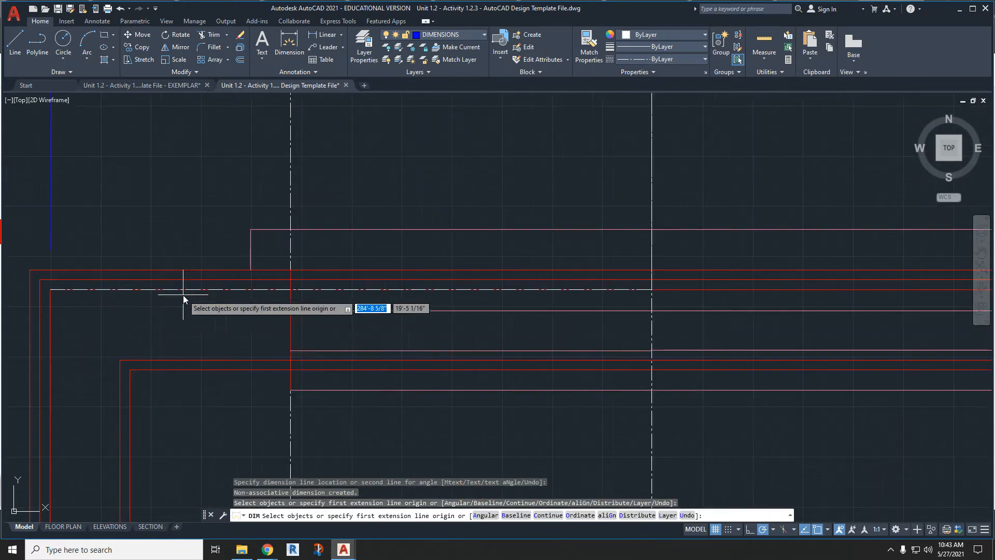
pyautogui.click(51, 291)
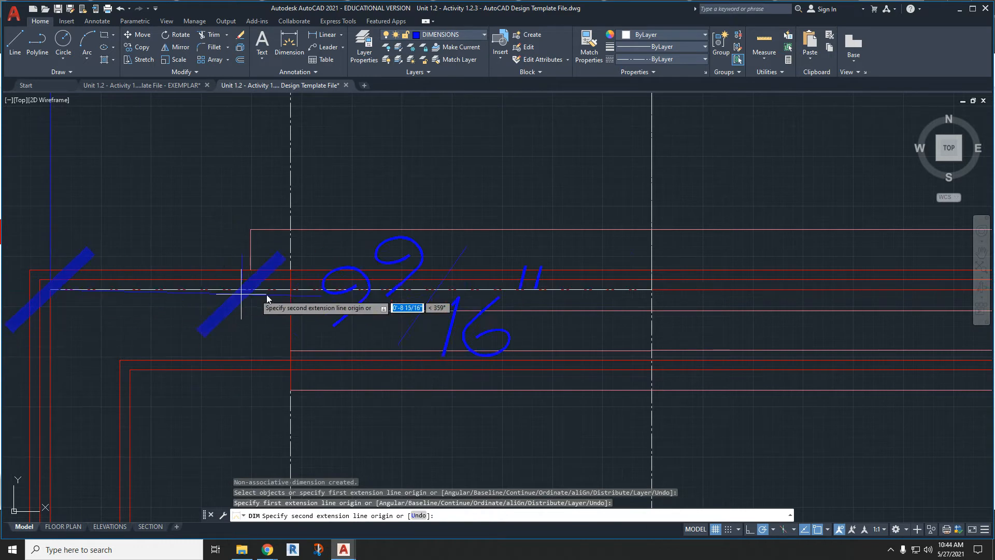
pyautogui.click(652, 290)
pyautogui.scroll(-5, 652, 290)
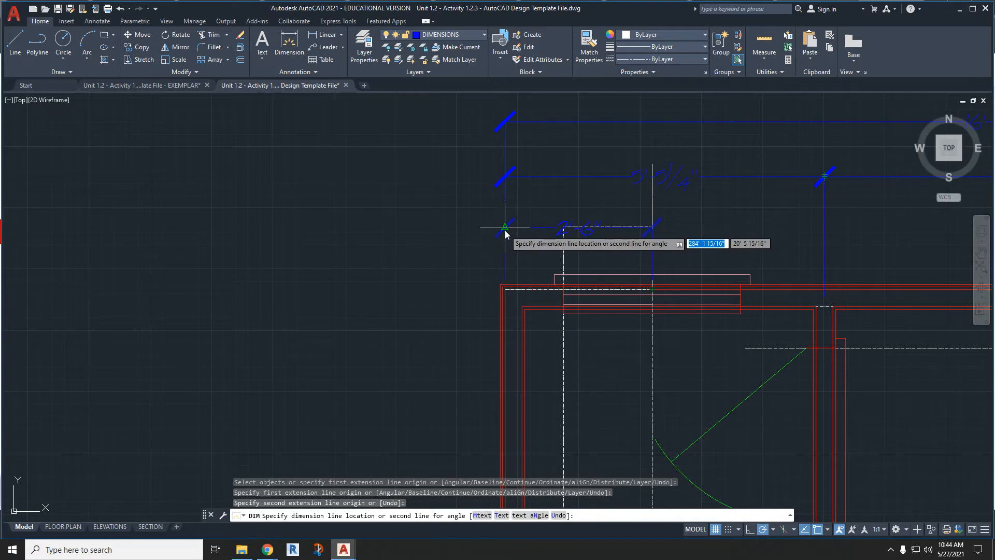
pyautogui.scroll(5, 506, 243)
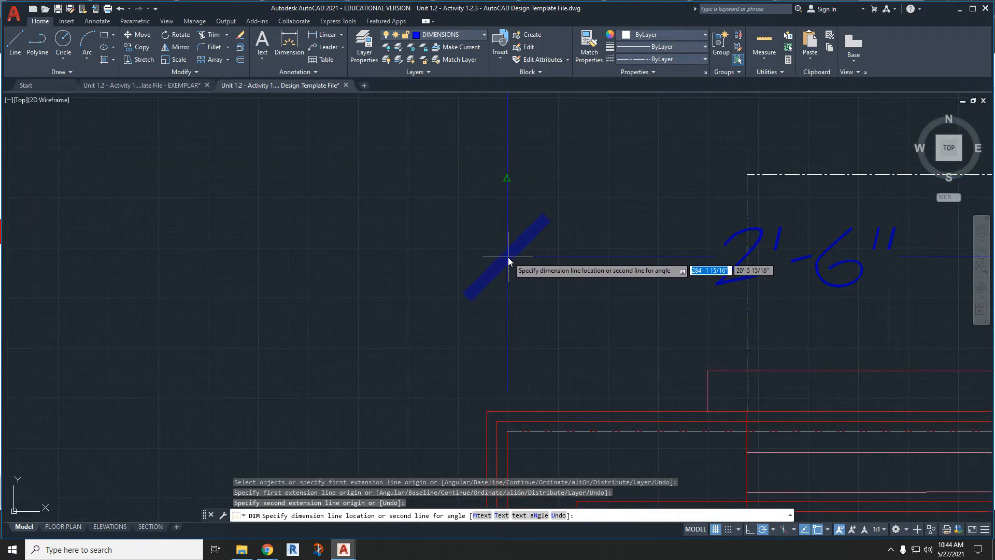
pyautogui.click(509, 263)
# - Dimension from the left window's centre construction line to the midpoint of the partition's short line, aligned with the neighbouring lowest-row dimension
pyautogui.scroll(-3, 510, 263)
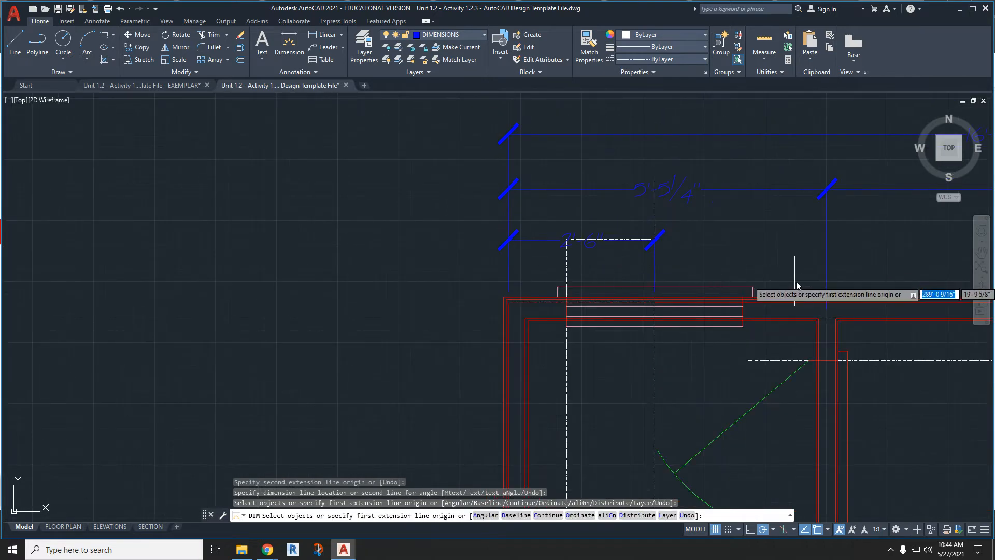
pyautogui.scroll(4, 790, 291)
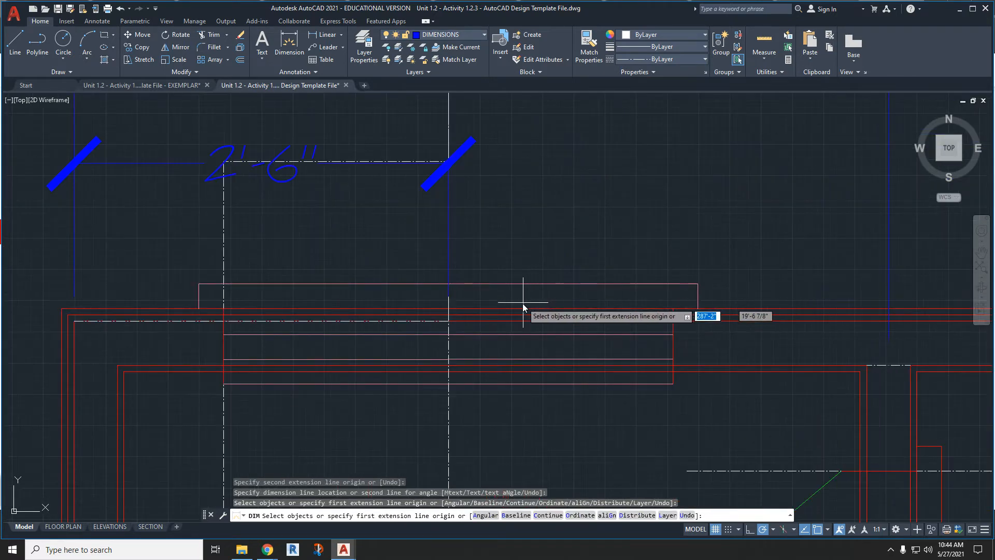
pyautogui.click(449, 309)
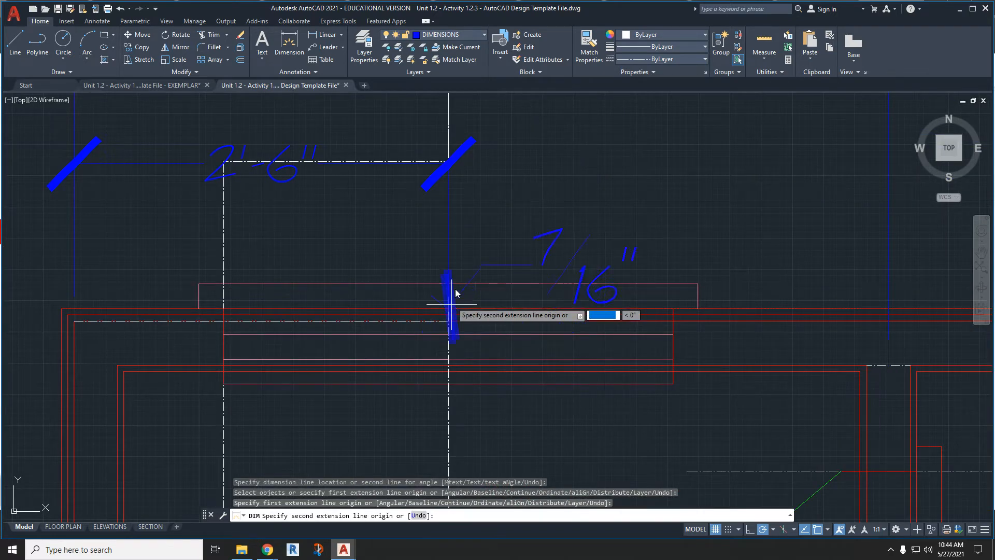
pyautogui.click(887, 366)
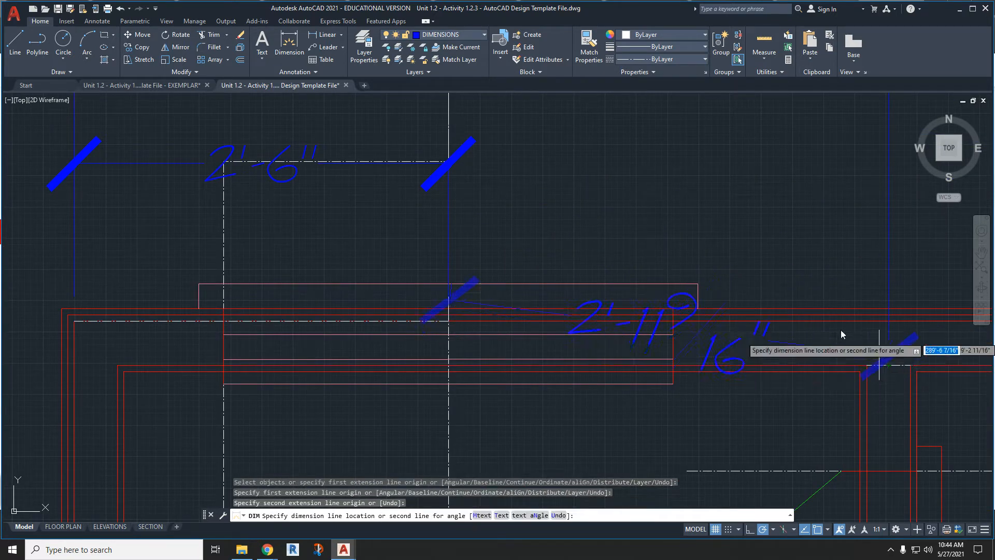
pyautogui.click(449, 165)
# - Dimension from the midpoint of the partition's short line to the right window's centre construction line, continuing the lowest dimension row
pyautogui.moveTo(715, 240); pyautogui.dragTo(452, 269, button='middle')
pyautogui.scroll(-2, 450, 269)
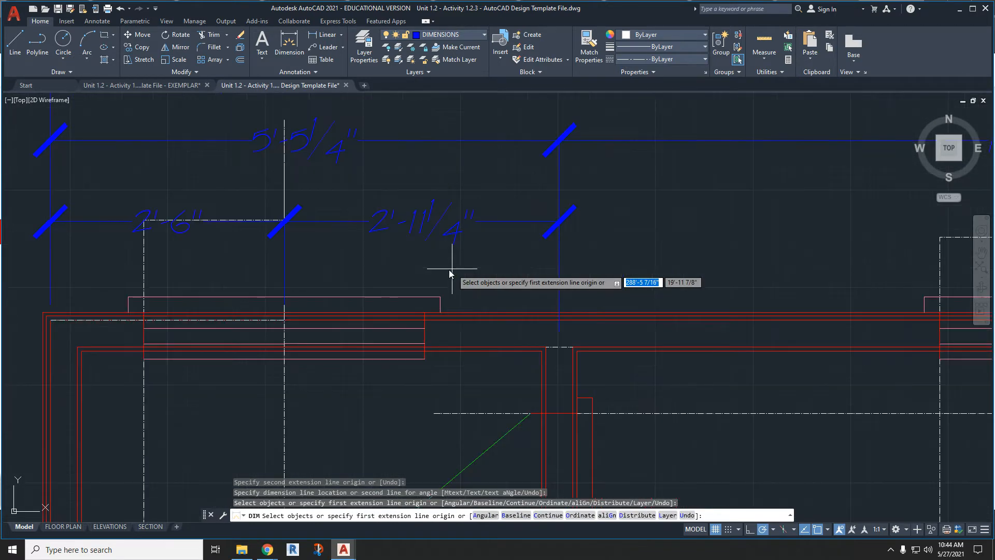
pyautogui.scroll(2, 332, 239)
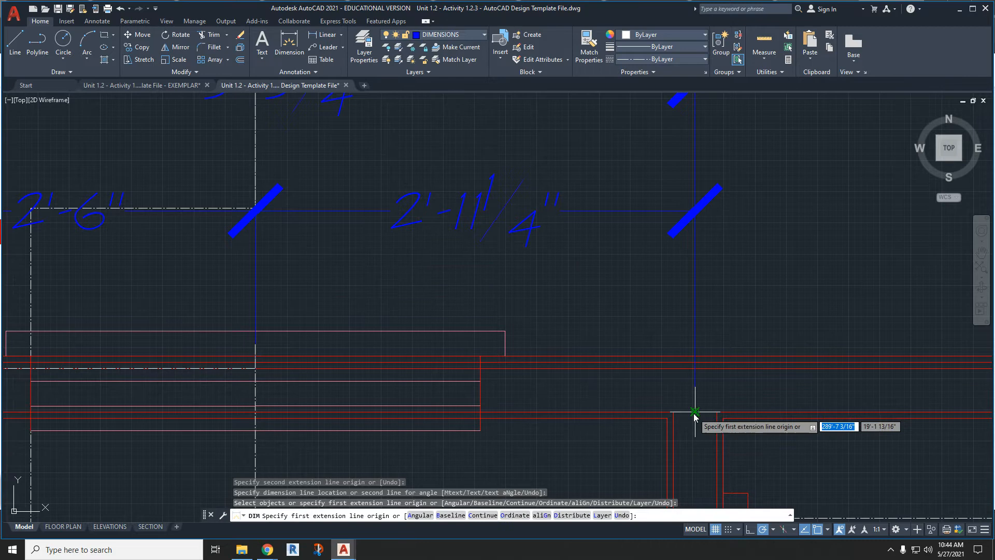
pyautogui.click(695, 413)
pyautogui.scroll(-3, 438, 359)
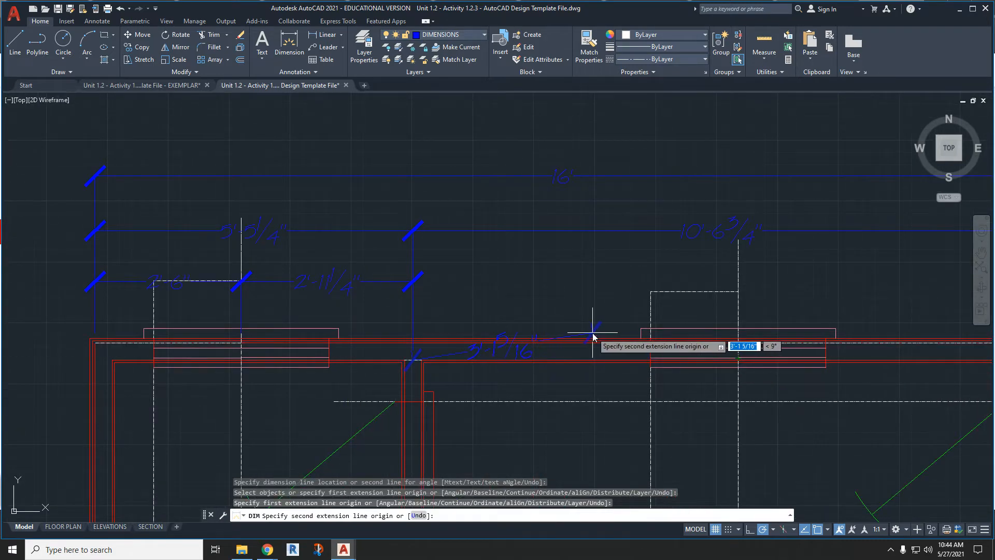
pyautogui.scroll(4, 736, 336)
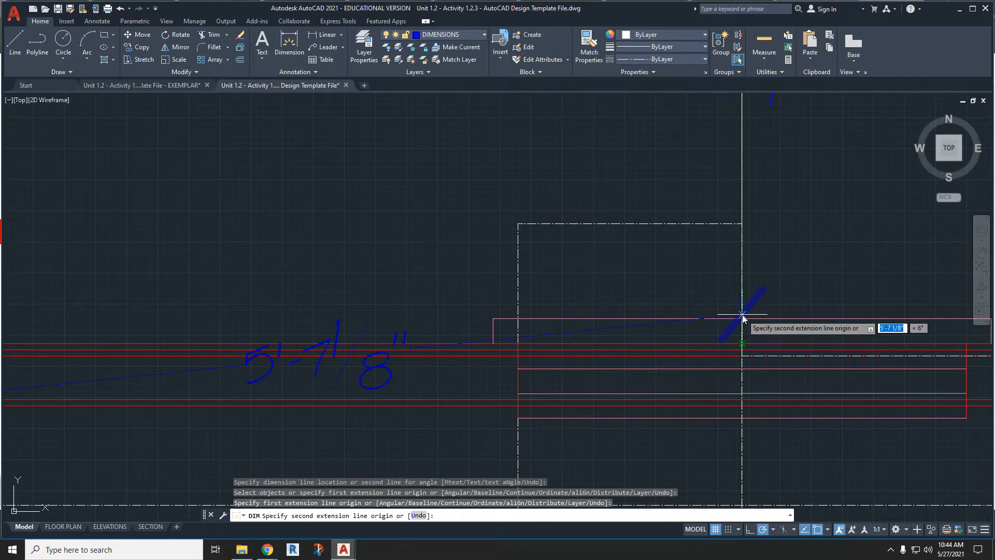
pyautogui.click(742, 344)
pyautogui.scroll(-4, 742, 332)
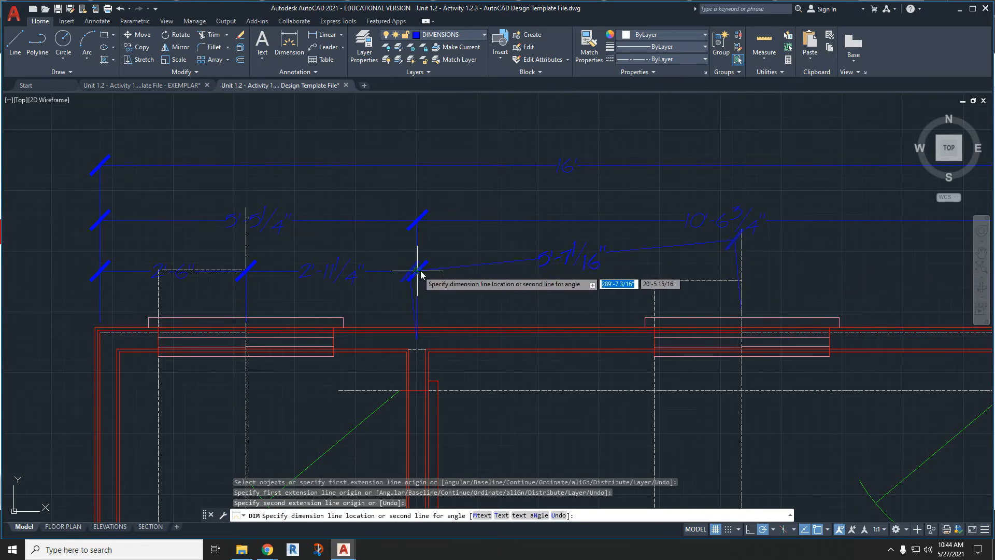
pyautogui.click(774, 270)
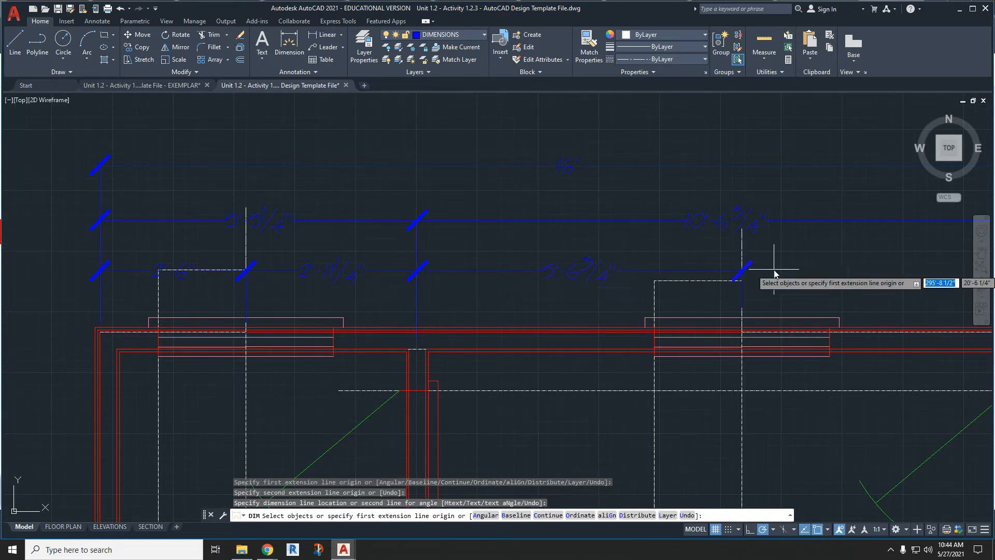
# - Dimension from the right window's centre construction line to the upper-right construction corner, level with the lowest row, and end dimensioning
pyautogui.click(742, 318)
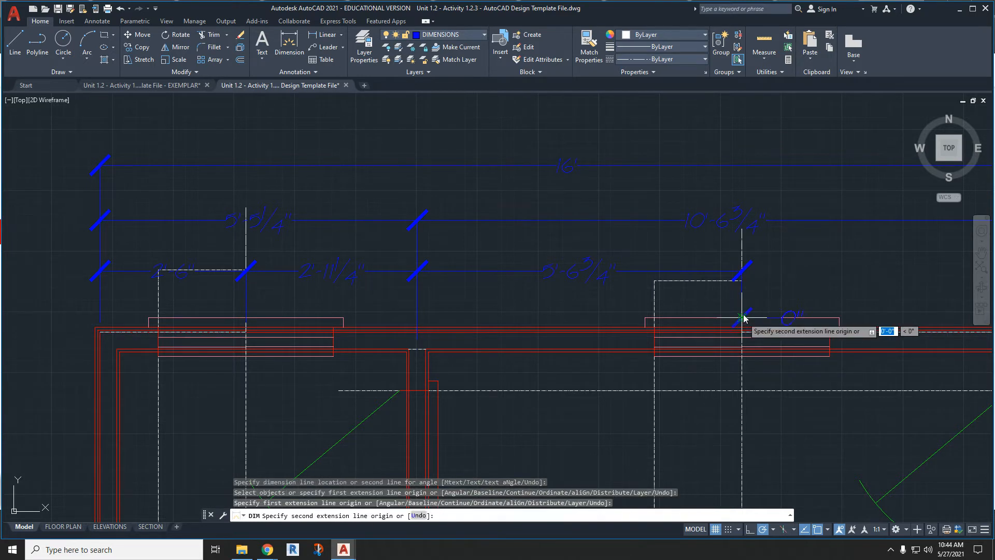
pyautogui.moveTo(766, 295); pyautogui.dragTo(551, 311, button='middle')
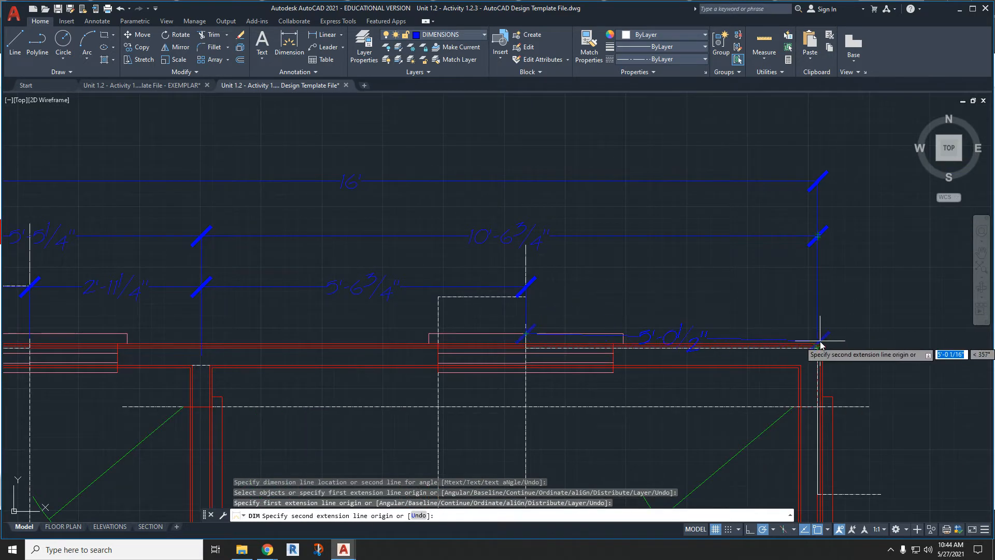
pyautogui.scroll(3, 821, 345)
pyautogui.click(817, 364)
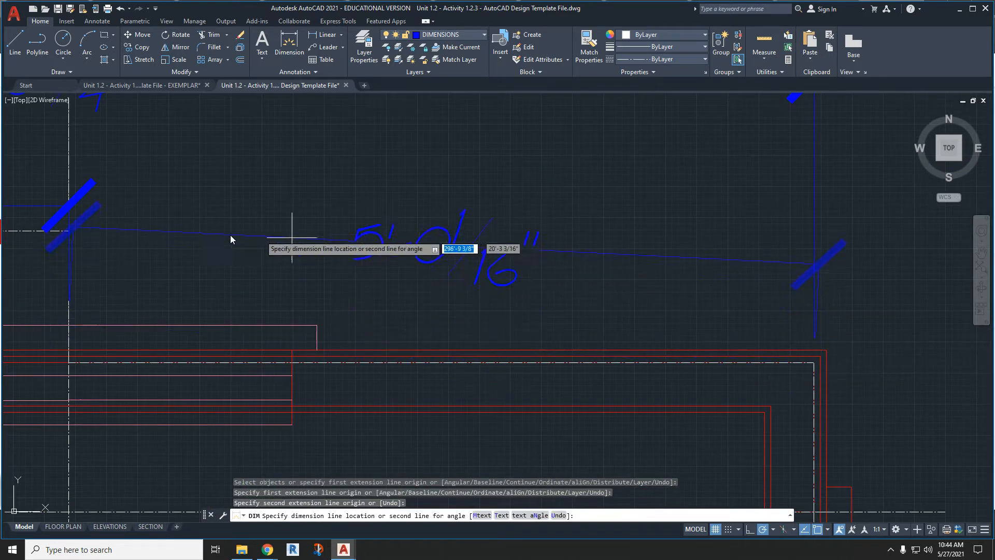
pyautogui.click(69, 208)
pyautogui.scroll(-4, 271, 273)
pyautogui.press('Escape')
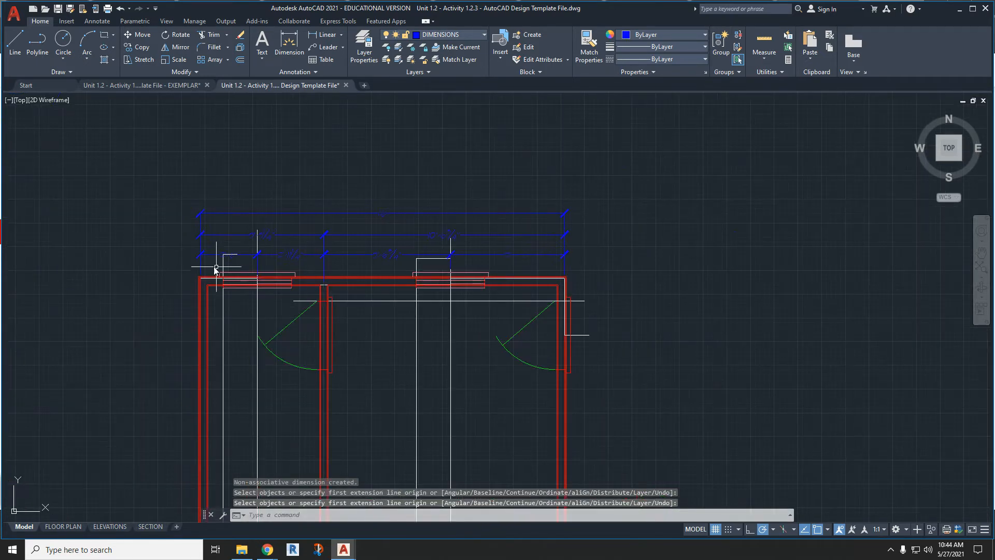
# - Select the four lowest-row dimensions and stretch the two right of the partition down by about 5 inches toward the wall
pyautogui.scroll(2, 259, 251)
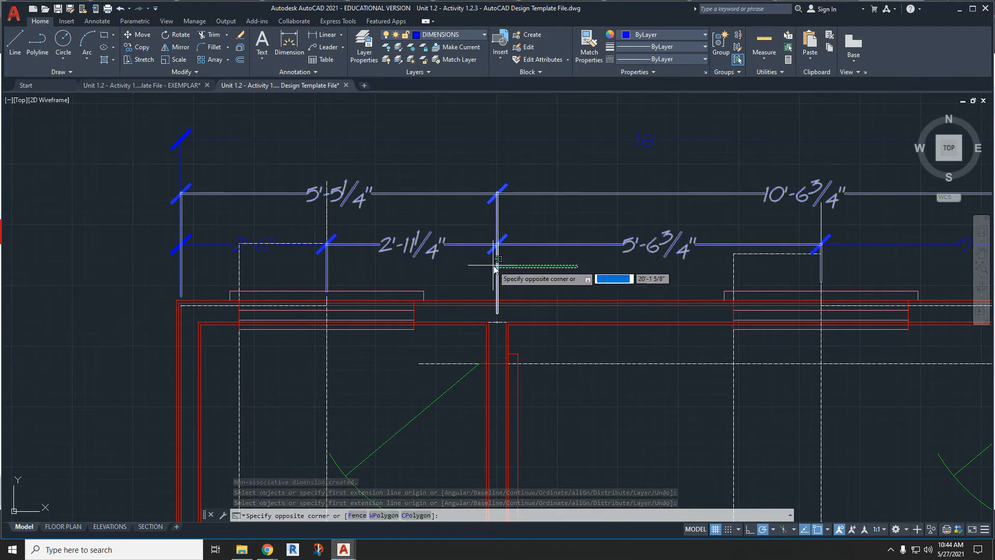
pyautogui.press('Escape')
pyautogui.click(477, 262)
pyautogui.click(293, 259)
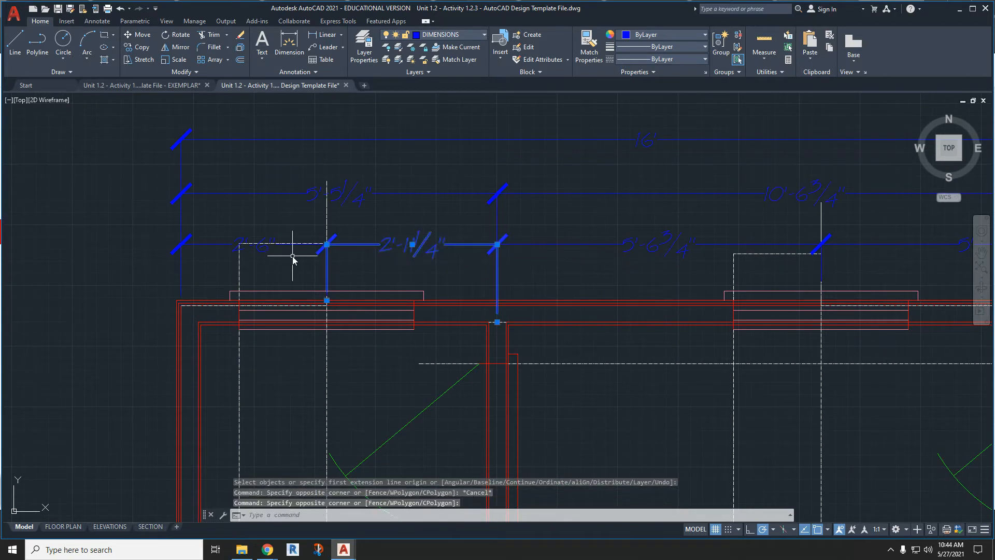
pyautogui.click(217, 246)
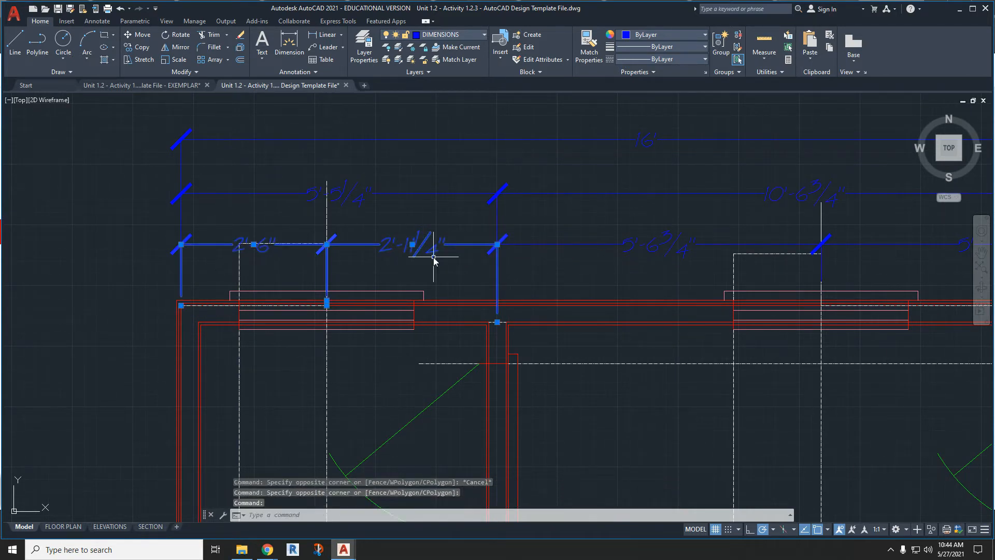
pyautogui.click(626, 243)
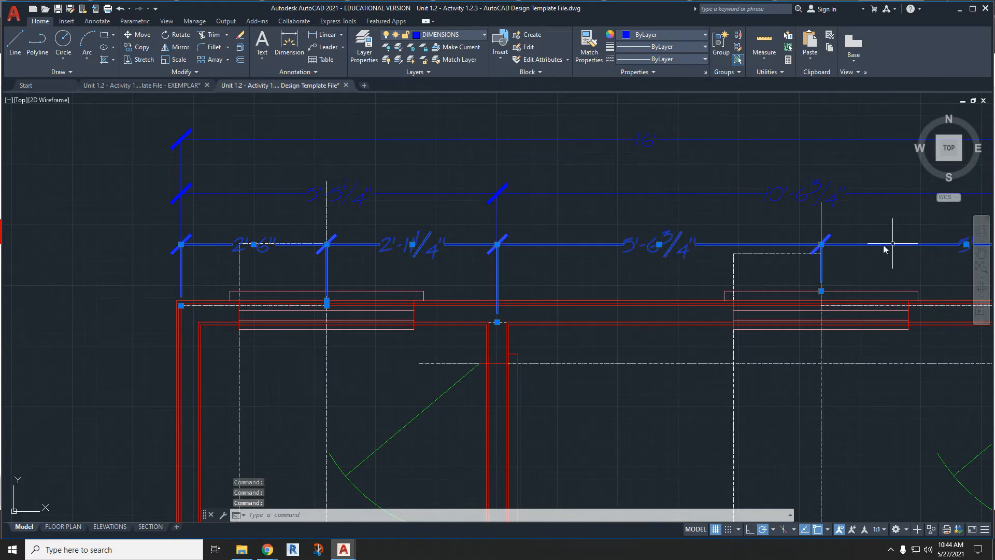
pyautogui.scroll(5, 871, 246)
pyautogui.click(709, 232)
pyautogui.scroll(-3, 710, 239)
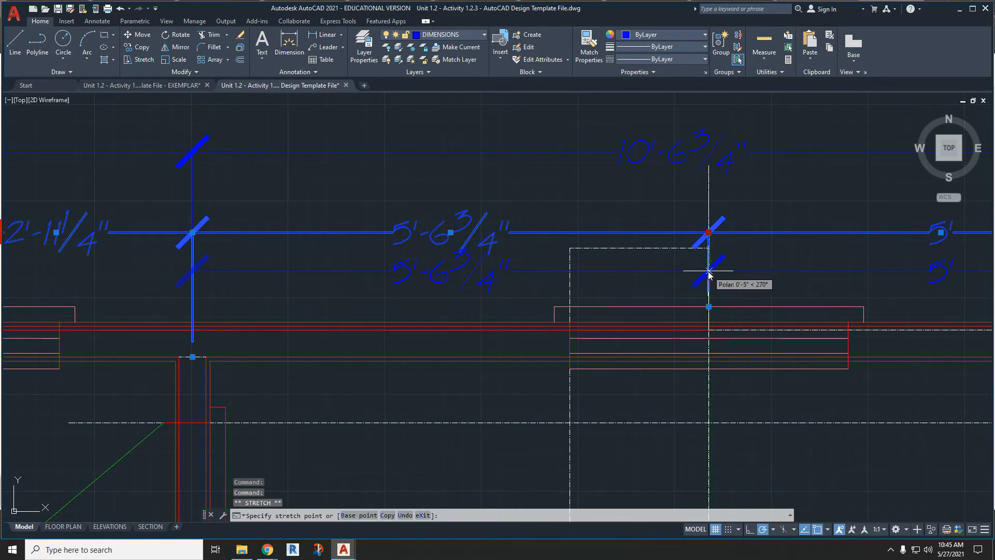
pyautogui.click(709, 270)
# - Stretch the two lowest-row dimensions left of the partition down to line up with the lowered dimensions on its right
pyautogui.moveTo(224, 243); pyautogui.dragTo(328, 225, button='middle')
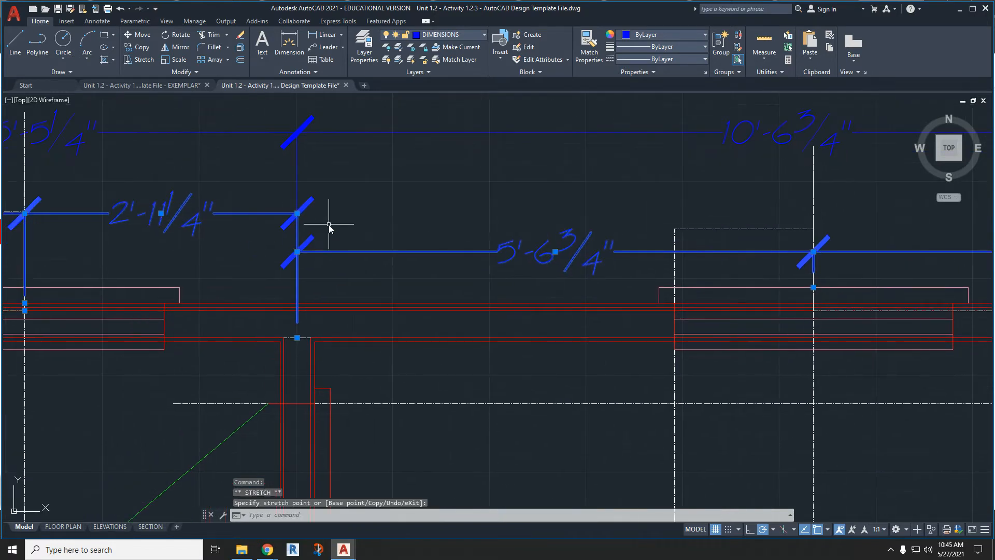
pyautogui.click(297, 213)
pyautogui.click(297, 252)
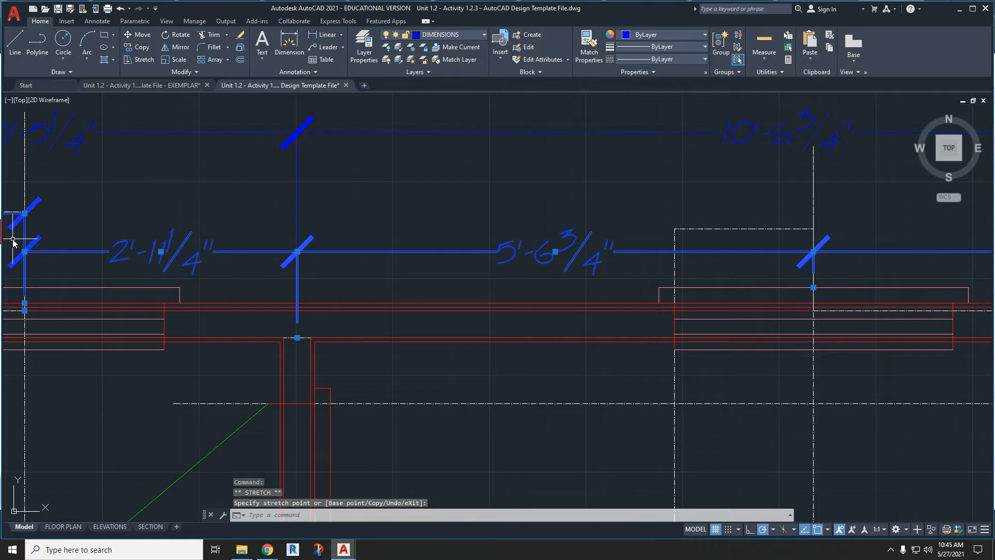
pyautogui.moveTo(41, 236); pyautogui.dragTo(254, 227, button='middle')
pyautogui.click(243, 210)
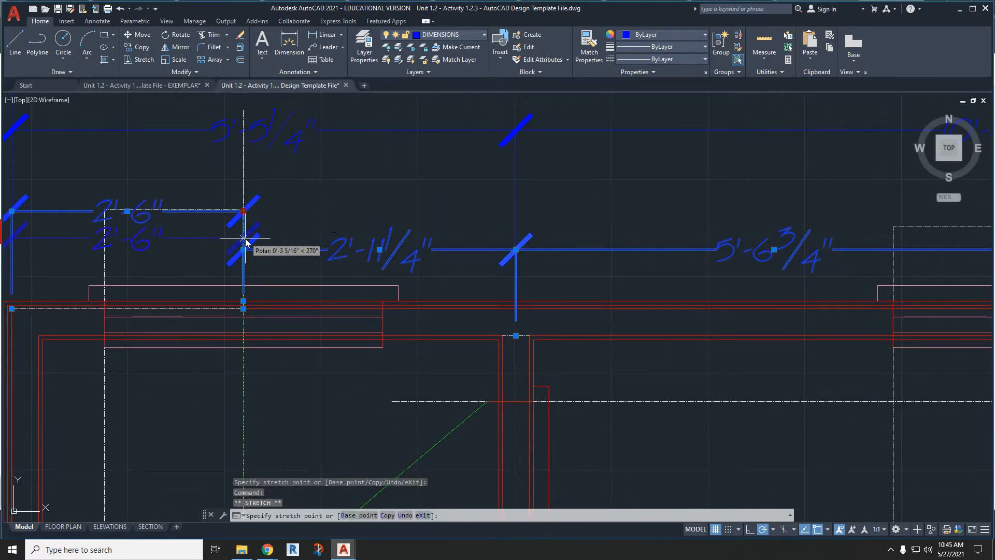
pyautogui.press('Escape')
# - Select the two middle-row dimensions meeting at the partition and stretch them down together, closer to the lowest dimension row
pyautogui.click(580, 160)
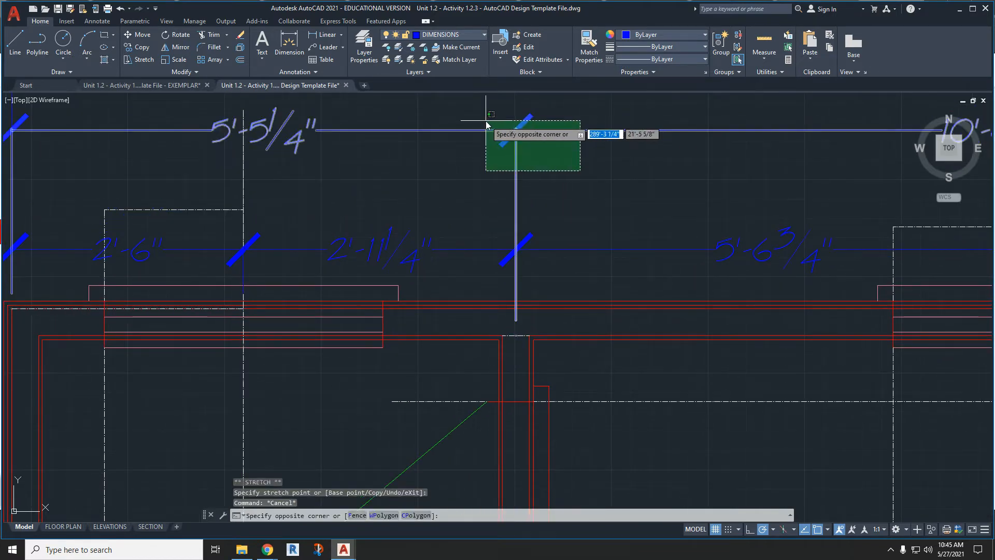
pyautogui.click(489, 122)
pyautogui.click(516, 130)
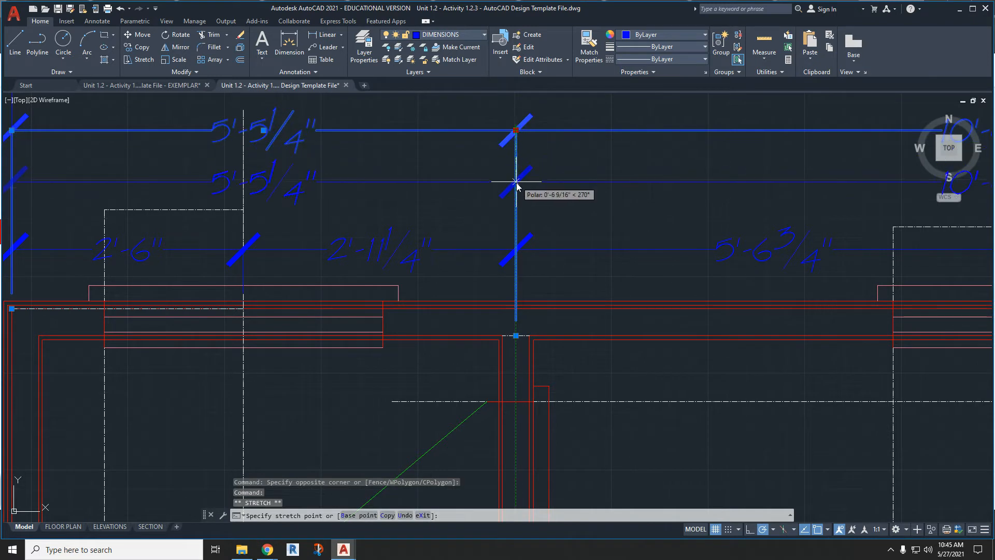
pyautogui.click(515, 185)
# - Stretch the overall top wall dimension down closer to the middle dimension row, then clear the selection
pyautogui.moveTo(520, 178); pyautogui.dragTo(590, 272, button='middle')
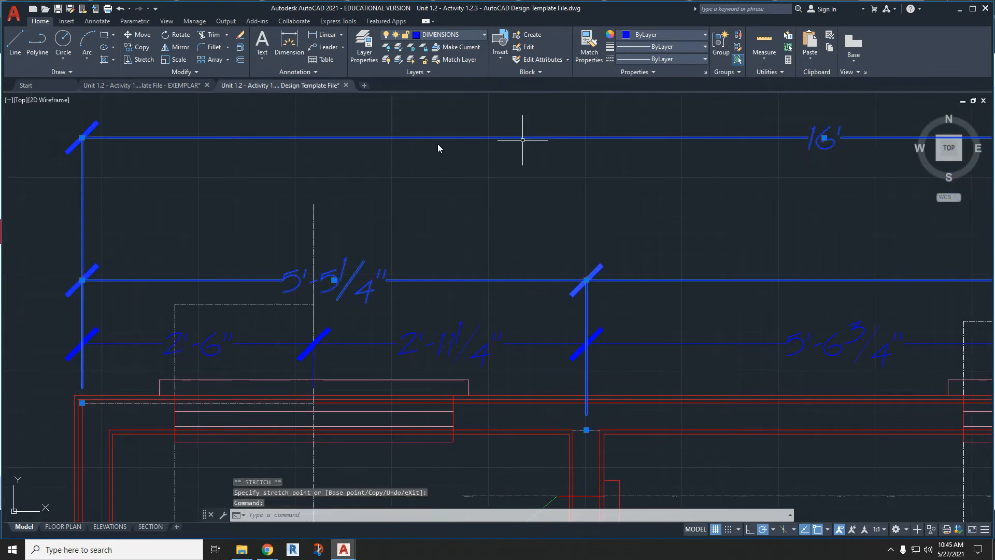
pyautogui.click(82, 138)
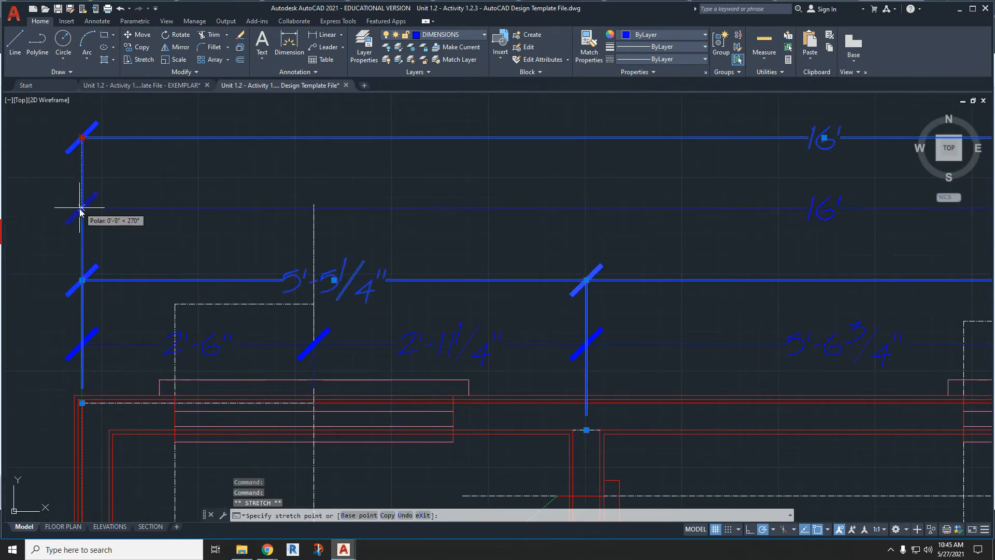
pyautogui.scroll(-6, 83, 224)
pyautogui.press('Escape')
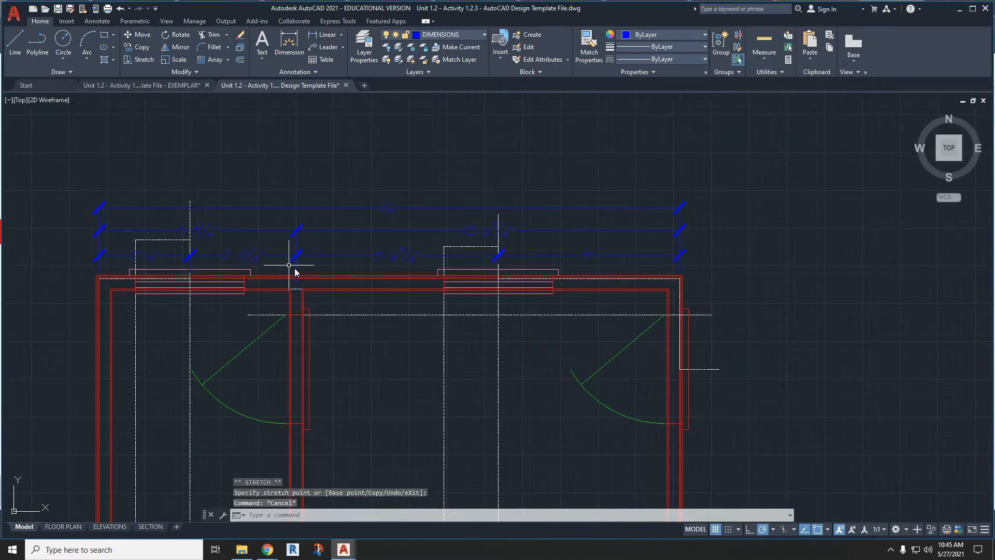
pyautogui.scroll(2, 494, 250)
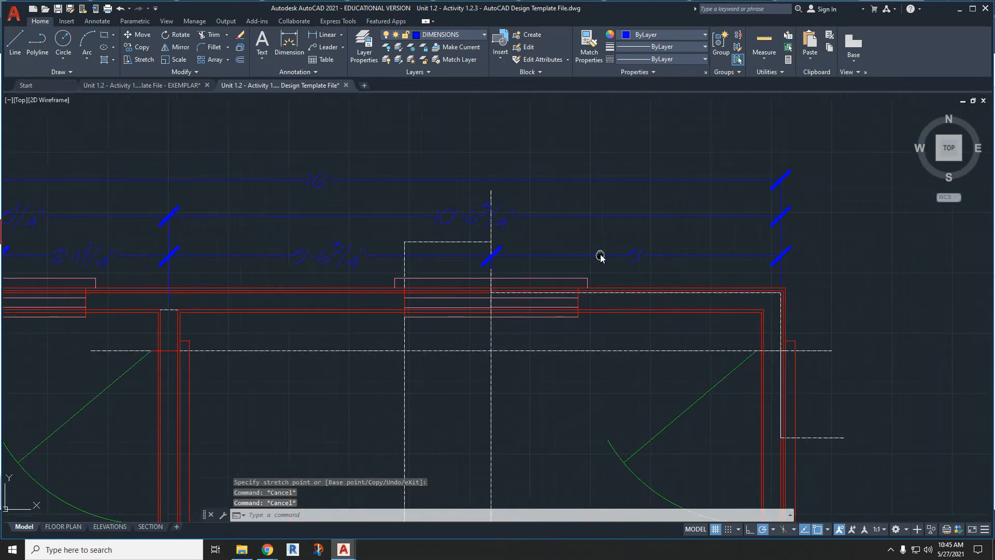
pyautogui.scroll(-2, 654, 239)
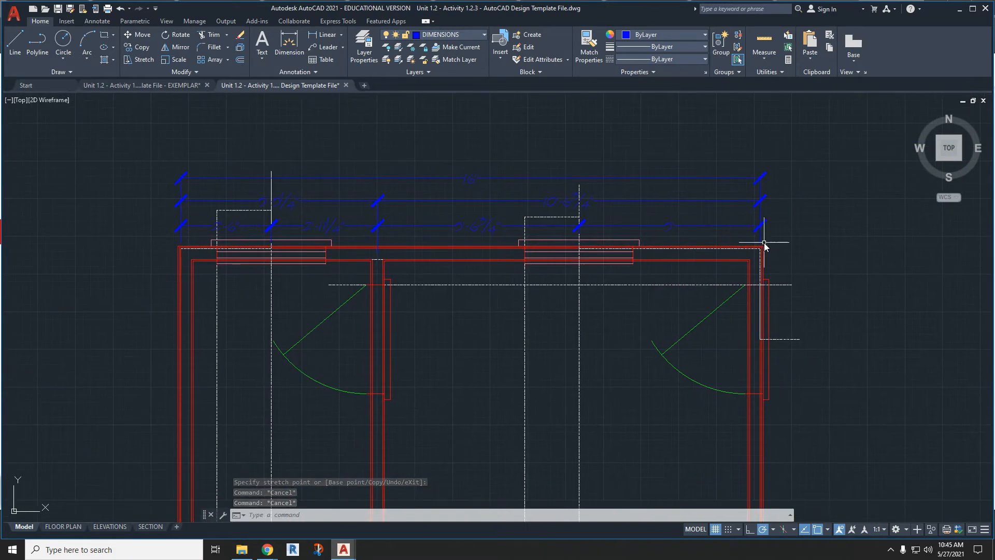
pyautogui.scroll(-4, 646, 188)
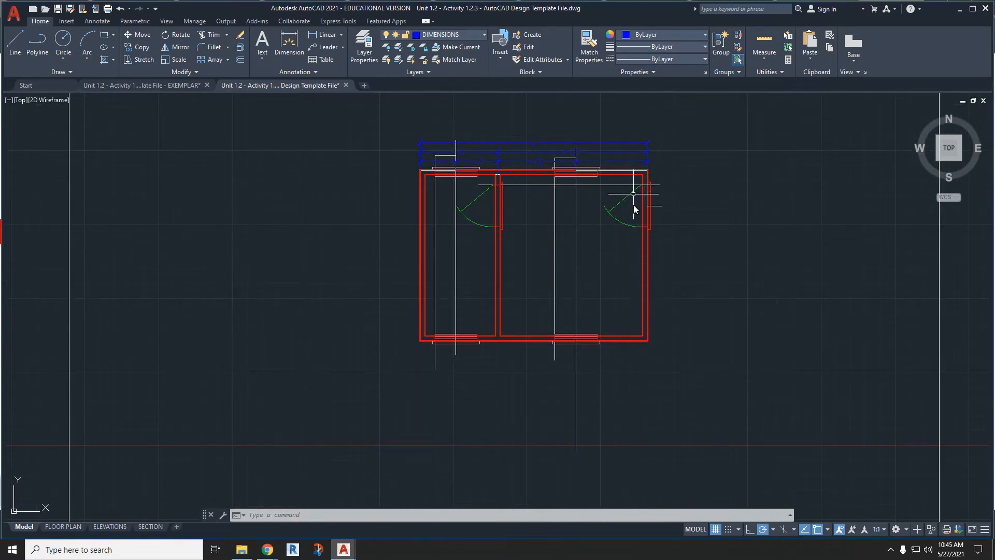
# - Dimension the right exterior wall from its upper corner to the door's centre, placing the dimension just outside the wall
pyautogui.click(286, 45)
pyautogui.scroll(10, 525, 155)
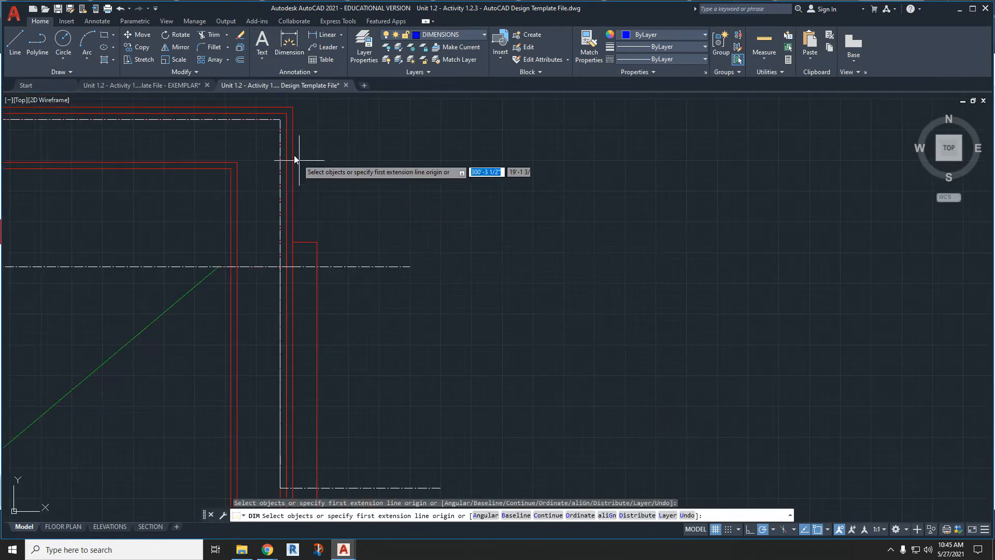
pyautogui.click(279, 119)
pyautogui.moveTo(303, 291); pyautogui.dragTo(346, 260, button='middle')
pyautogui.click(309, 398)
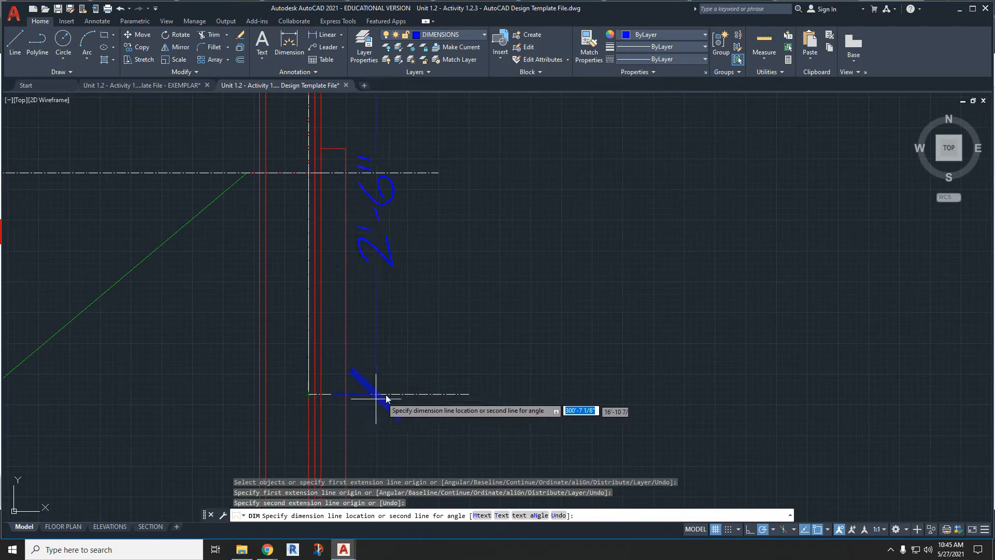
pyautogui.click(398, 354)
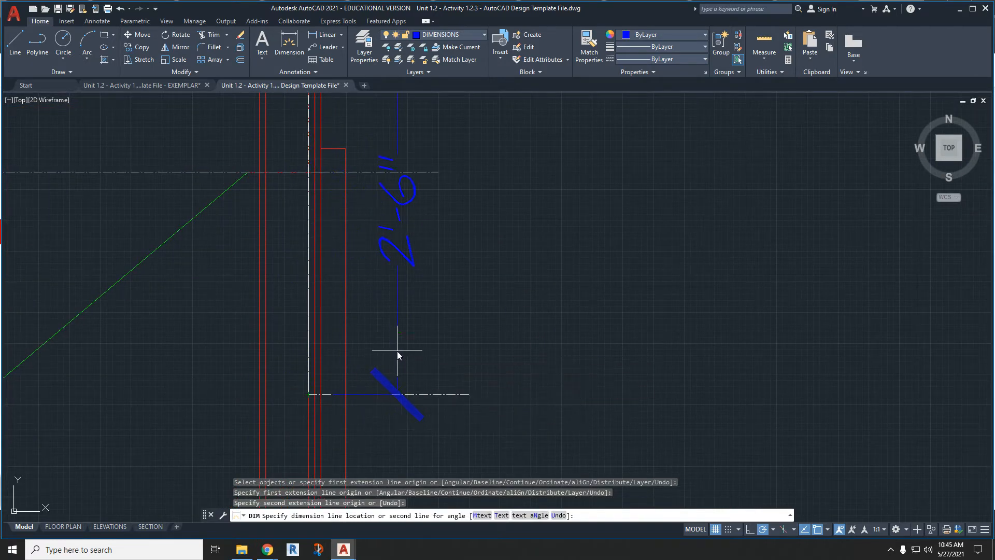
# - Dimension the right exterior wall from the door's centre to its lower corner, in line with the door dimension above
pyautogui.click(310, 395)
pyautogui.moveTo(311, 404); pyautogui.dragTo(366, 172, button='middle')
pyautogui.scroll(-4, 366, 172)
pyautogui.moveTo(390, 291); pyautogui.dragTo(412, 123, button='middle')
pyautogui.moveTo(454, 353); pyautogui.dragTo(469, 188, button='middle')
pyautogui.scroll(2, 429, 392)
pyautogui.click(385, 413)
pyautogui.scroll(-3, 385, 414)
pyautogui.moveTo(463, 184); pyautogui.dragTo(468, 260, button='middle')
pyautogui.scroll(4, 436, 272)
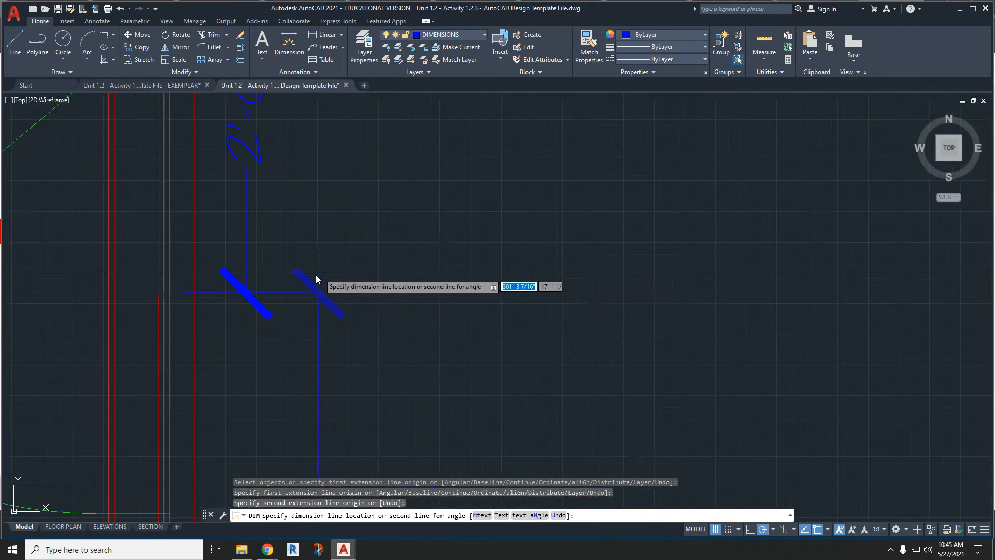
pyautogui.click(244, 294)
pyautogui.scroll(-5, 355, 275)
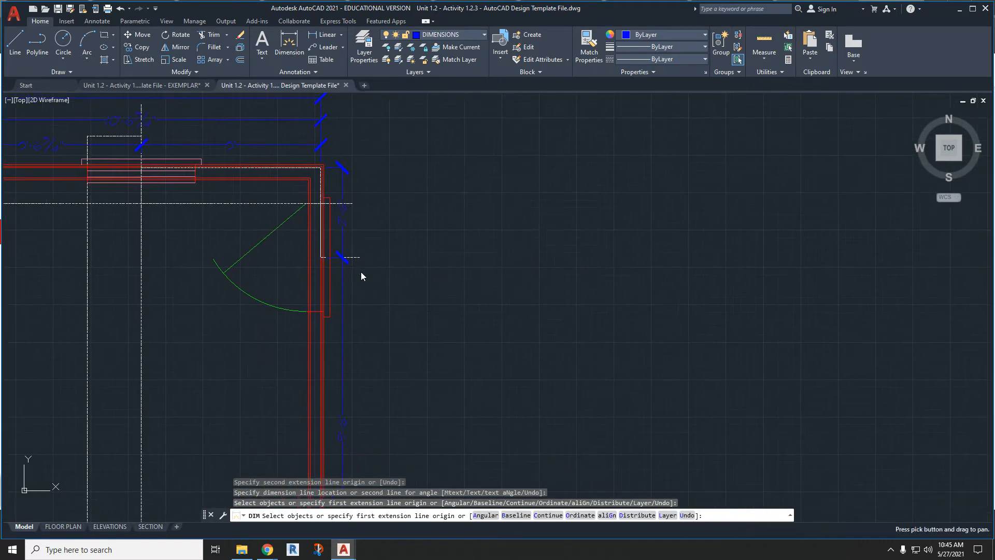
# - Dimension the full length of the right exterior wall in a second row outside the door dimensions
pyautogui.scroll(4, 320, 168)
pyautogui.click(323, 171)
pyautogui.scroll(-4, 324, 239)
pyautogui.moveTo(316, 311); pyautogui.dragTo(341, 202, button='middle')
pyautogui.moveTo(371, 389); pyautogui.dragTo(382, 207, button='middle')
pyautogui.scroll(5, 361, 338)
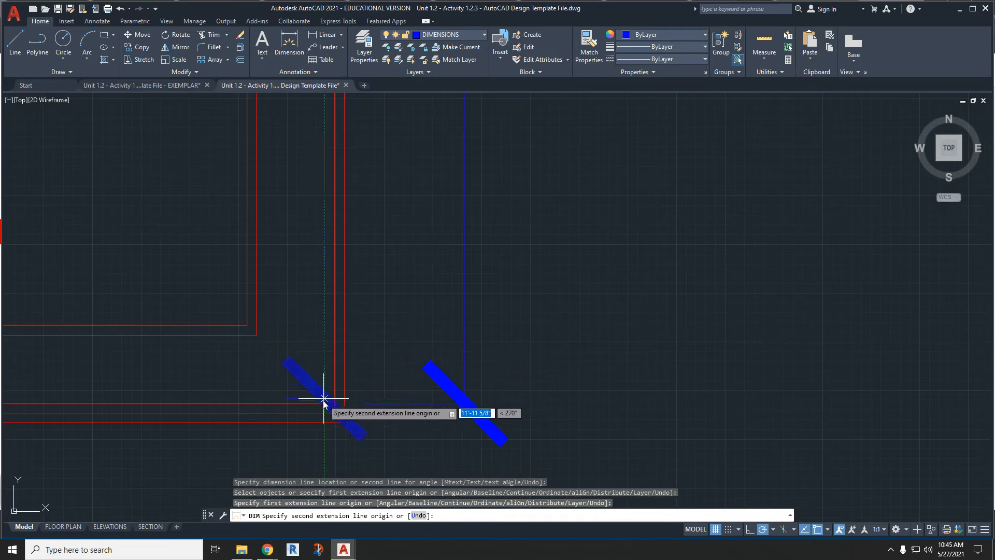
pyautogui.click(324, 404)
pyautogui.scroll(-5, 445, 349)
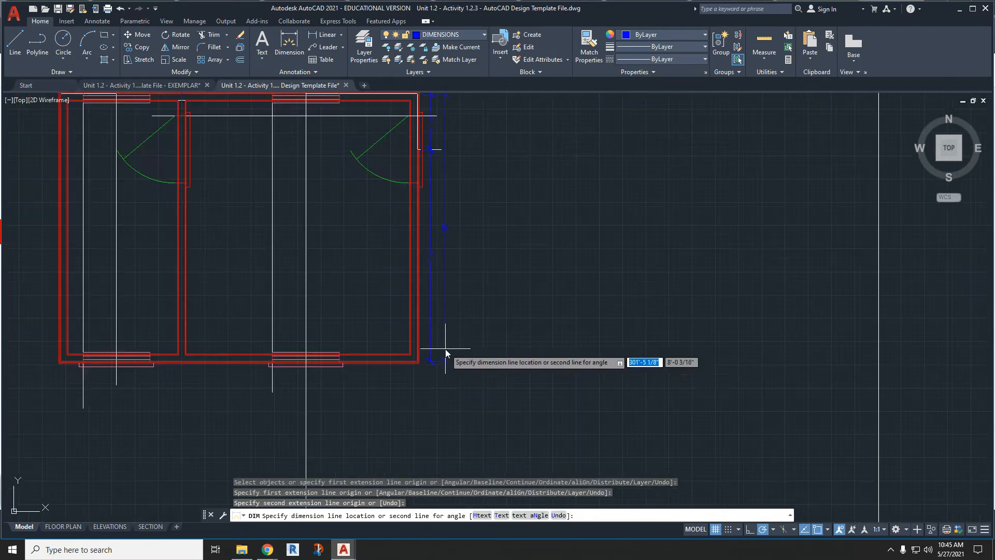
pyautogui.click(446, 313)
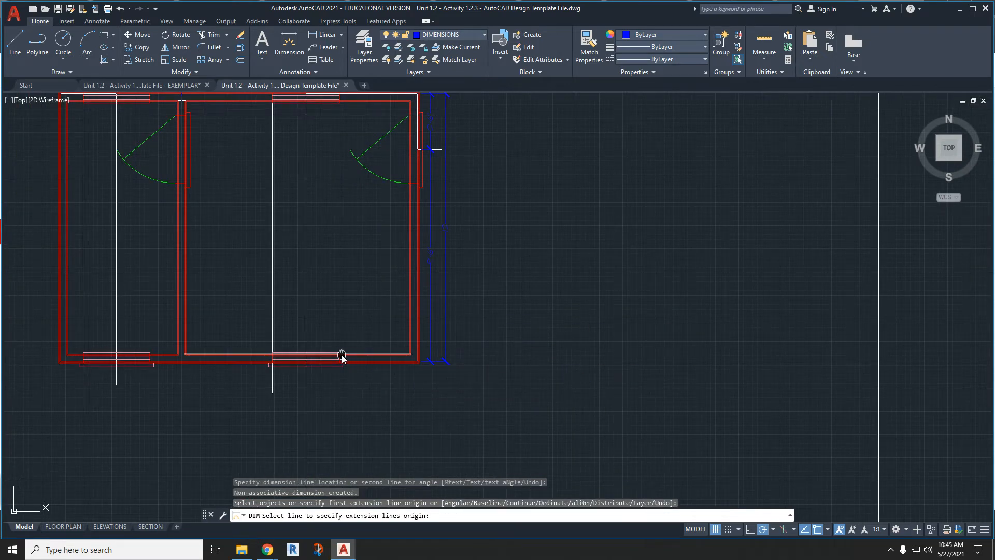
# - Dimension the full length of the left exterior wall from its upper to its lower corner, just outside the wall
pyautogui.moveTo(341, 354); pyautogui.dragTo(476, 356, button='middle')
pyautogui.scroll(4, 285, 370)
pyautogui.scroll(-4, 285, 370)
pyautogui.moveTo(313, 203); pyautogui.dragTo(414, 292, button='middle')
pyautogui.scroll(5, 399, 232)
pyautogui.scroll(5, 388, 269)
pyautogui.press('Return')
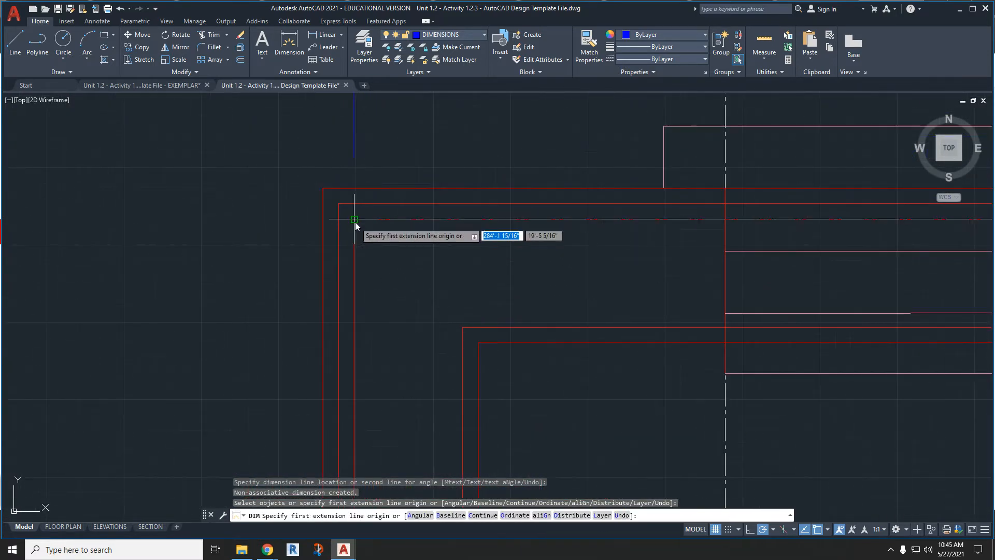
pyautogui.click(356, 222)
pyautogui.scroll(-6, 355, 222)
pyautogui.moveTo(356, 341); pyautogui.dragTo(390, 124, button='middle')
pyautogui.moveTo(378, 323); pyautogui.dragTo(392, 192, button='middle')
pyautogui.moveTo(400, 384); pyautogui.dragTo(392, 208, button='middle')
pyautogui.click(397, 365)
pyautogui.scroll(-2, 383, 353)
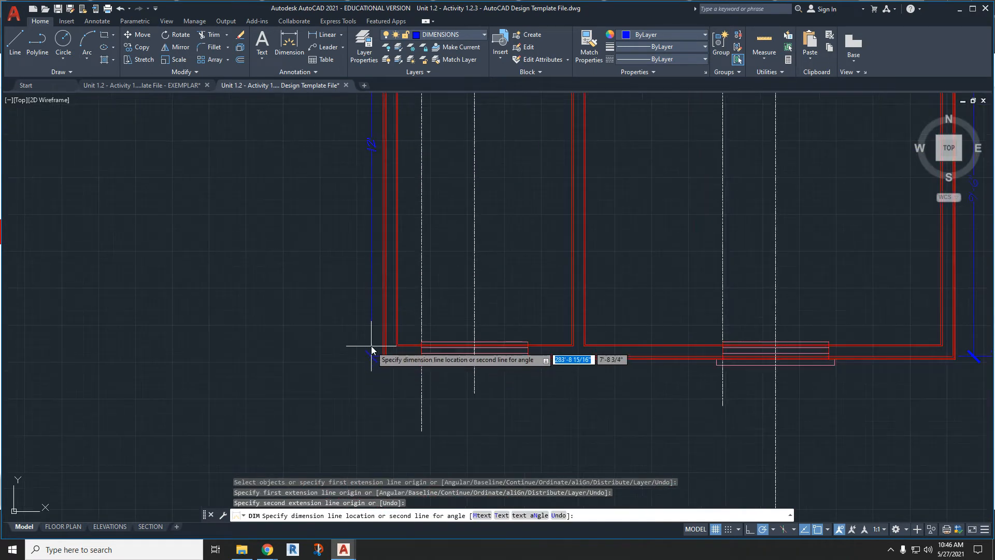
pyautogui.moveTo(366, 294); pyautogui.dragTo(367, 335, button='middle')
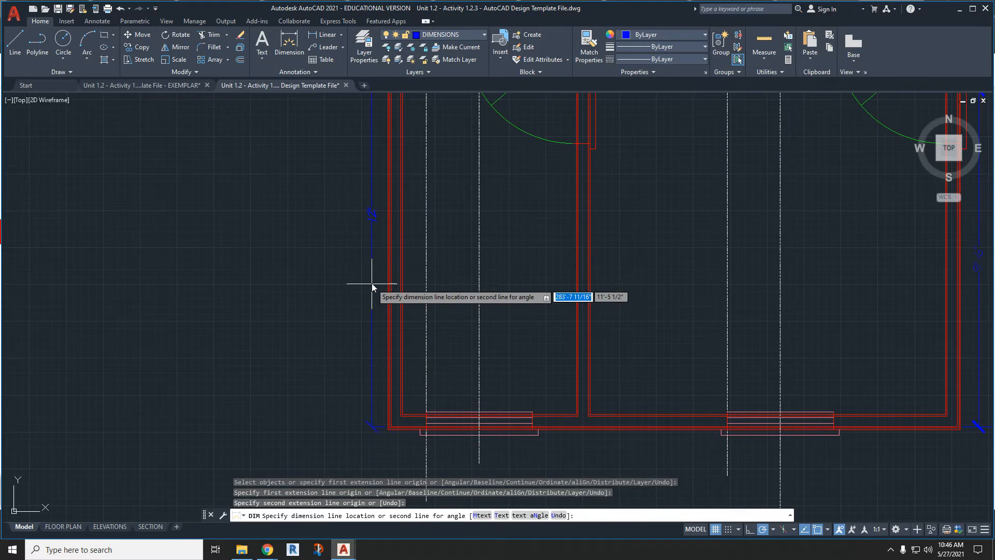
pyautogui.click(369, 280)
# - Dimension from the bottom wall's left corner to the centre of the left window, just below the window
pyautogui.scroll(6, 404, 418)
pyautogui.press('Return')
pyautogui.moveTo(418, 402); pyautogui.dragTo(417, 395, button='middle')
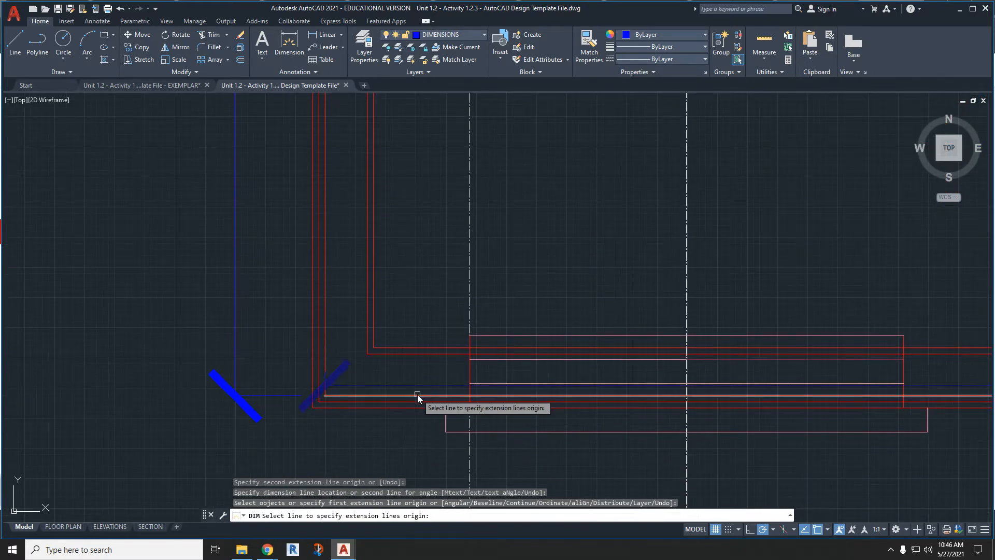
pyautogui.click(325, 396)
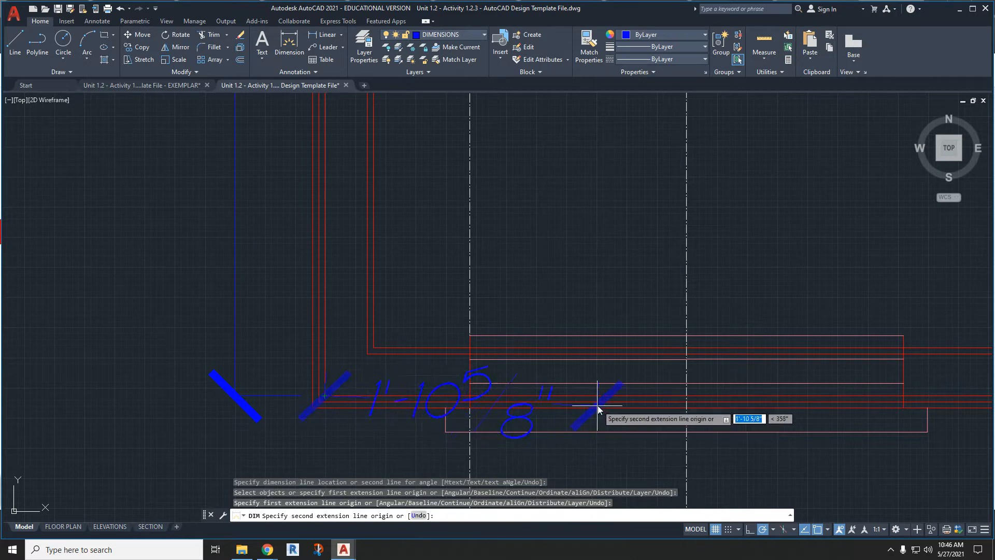
pyautogui.click(687, 408)
pyautogui.moveTo(638, 440); pyautogui.dragTo(614, 342, button='middle')
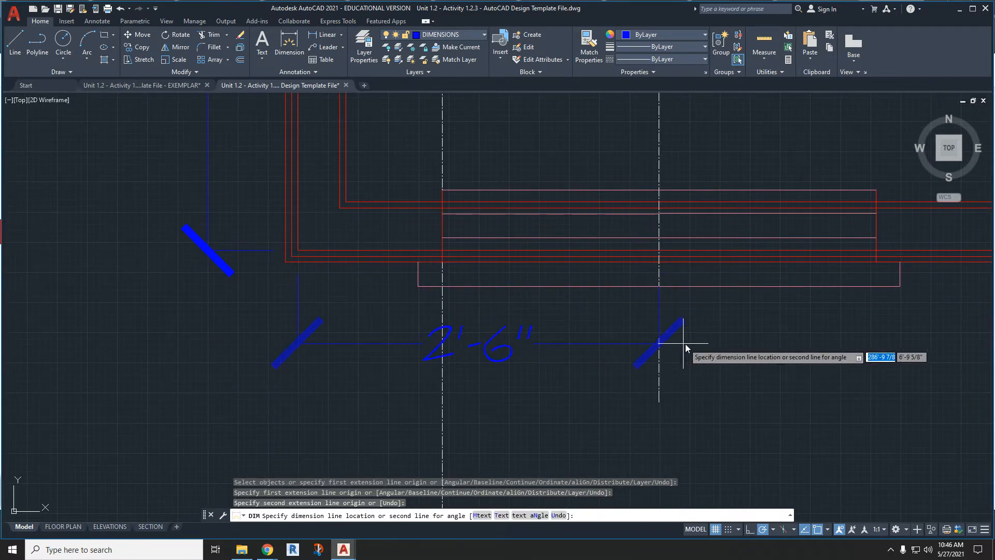
pyautogui.click(690, 339)
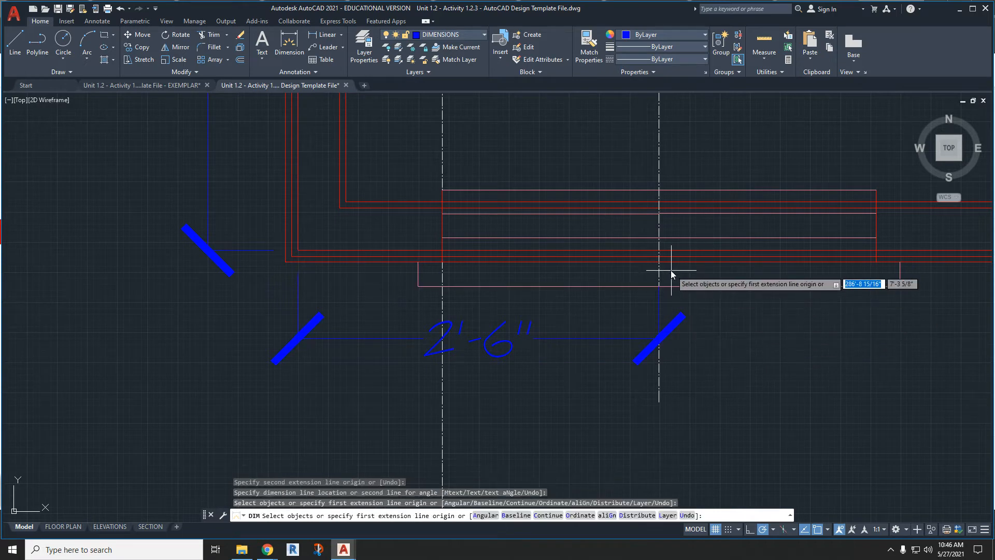
pyautogui.scroll(7, 672, 287)
pyautogui.click(617, 288)
pyautogui.scroll(-6, 619, 291)
pyautogui.scroll(4, 534, 329)
pyautogui.scroll(6, 715, 324)
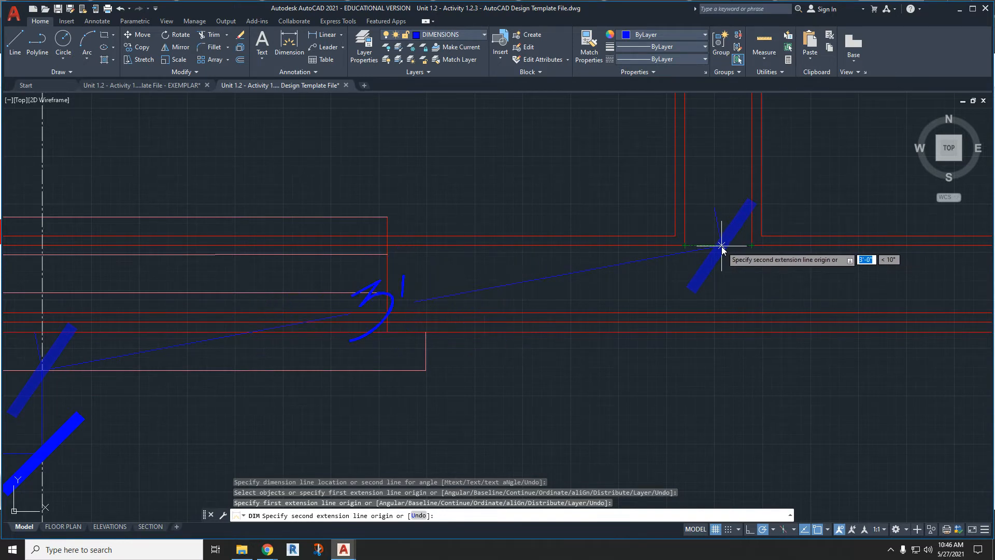
pyautogui.scroll(-6, 721, 247)
pyautogui.scroll(8, 721, 246)
pyautogui.press('Escape')
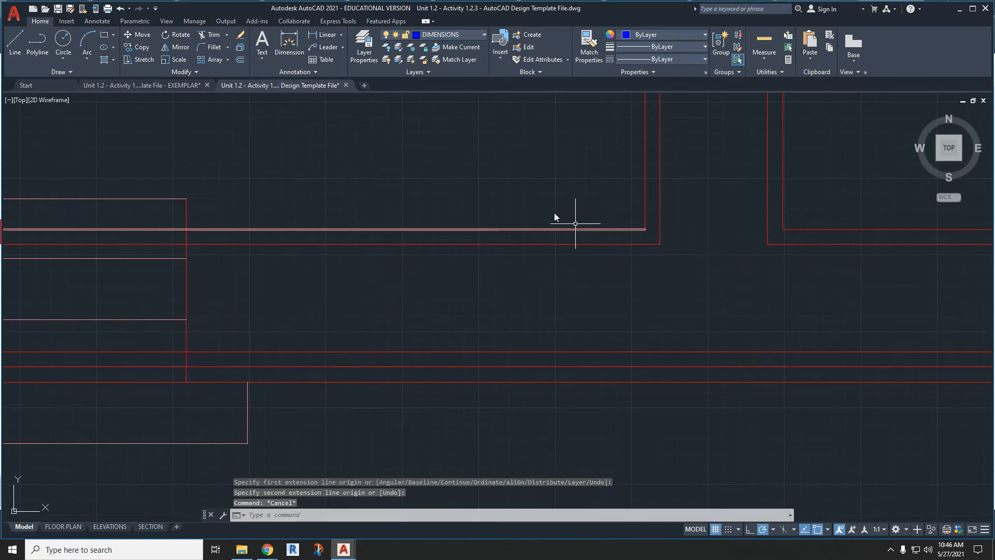
# - Draw a line on the CONSTRUCTION layer across the open lower end of the partition wall to provide its midpoint
pyautogui.click(458, 35)
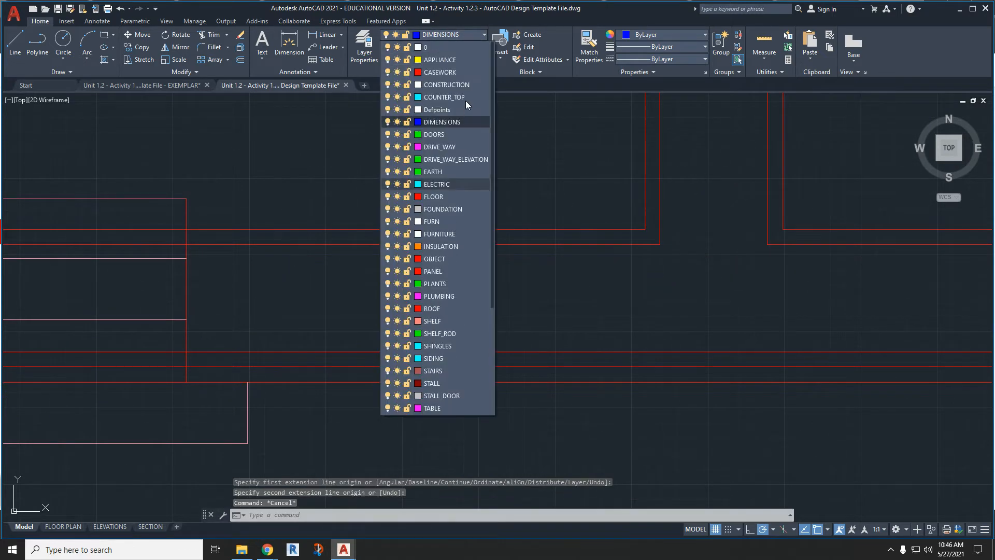
pyautogui.click(467, 89)
pyautogui.write('l')
pyautogui.press('Return')
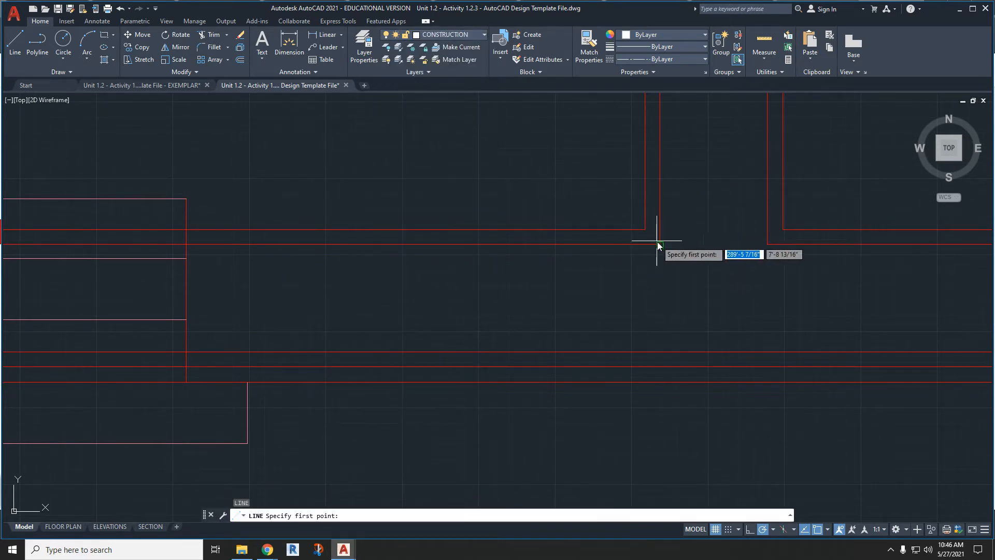
pyautogui.click(767, 244)
pyautogui.press('Escape')
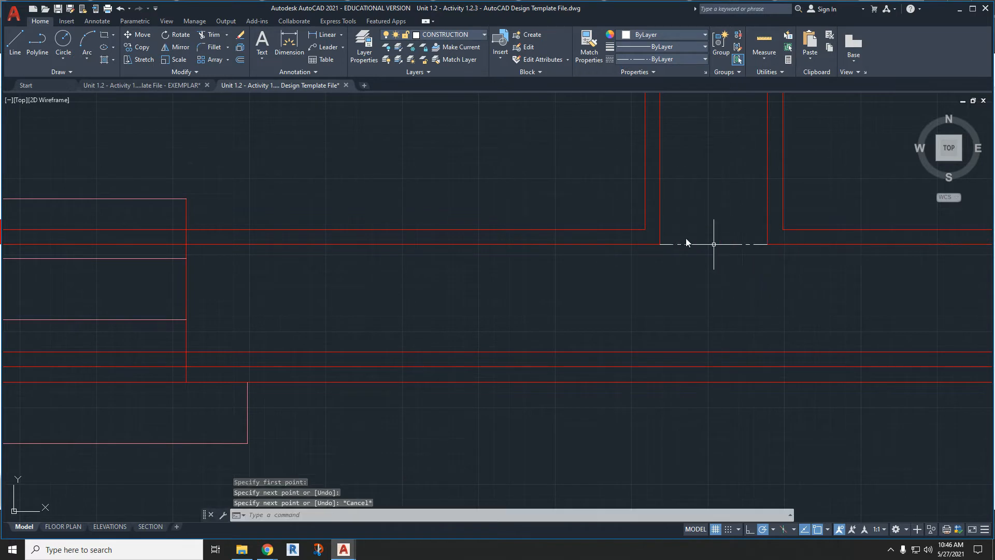
# - On the DIMENSIONS layer, dimension from the partition's centre to the lower left window's centre, in line with the existing bottom dimension
pyautogui.click(404, 38)
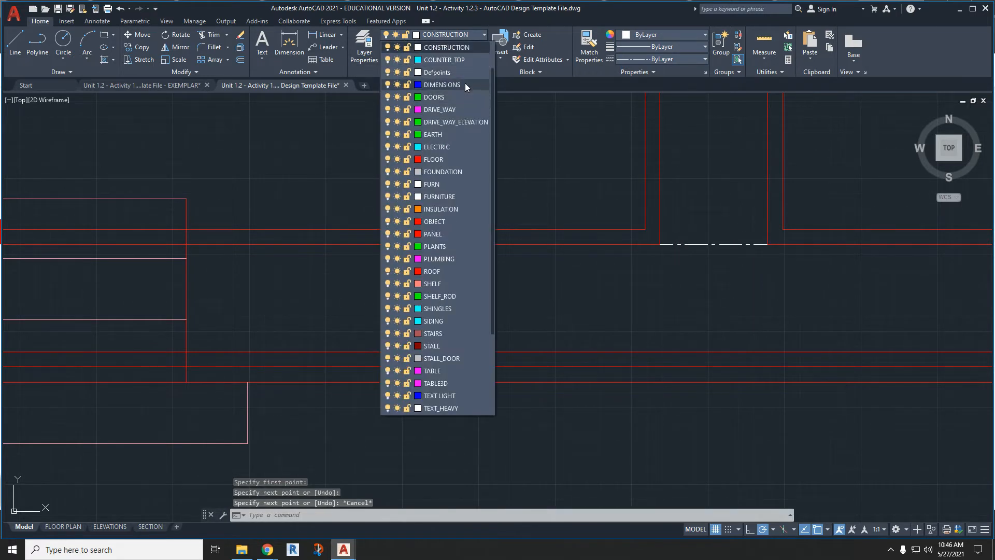
pyautogui.click(456, 85)
pyautogui.click(292, 46)
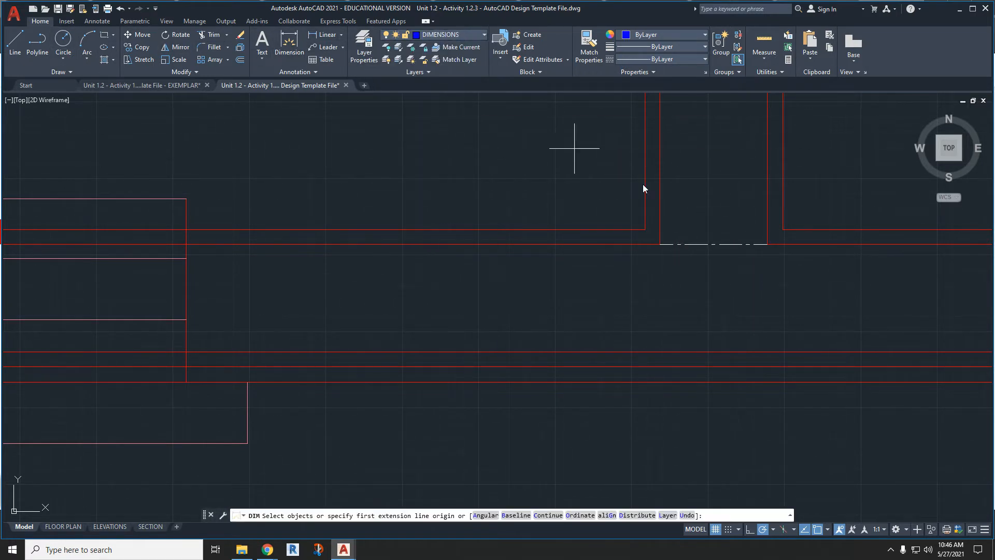
pyautogui.click(717, 245)
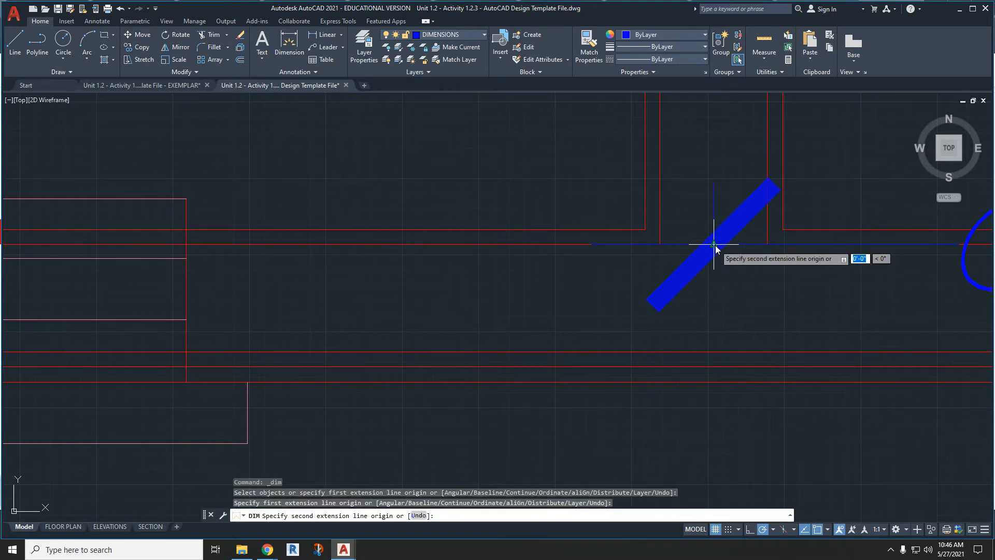
pyautogui.scroll(-4, 715, 246)
pyautogui.scroll(4, 286, 348)
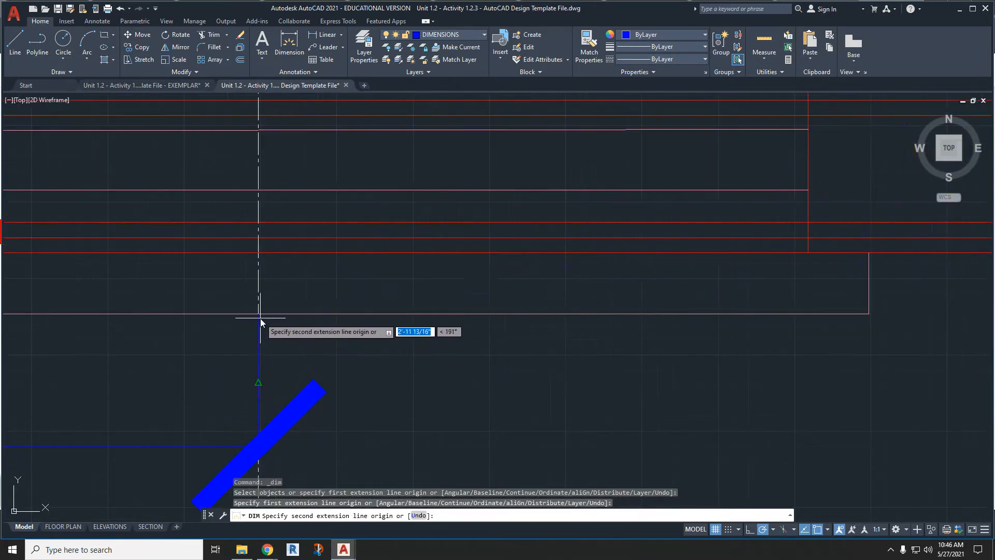
pyautogui.click(258, 314)
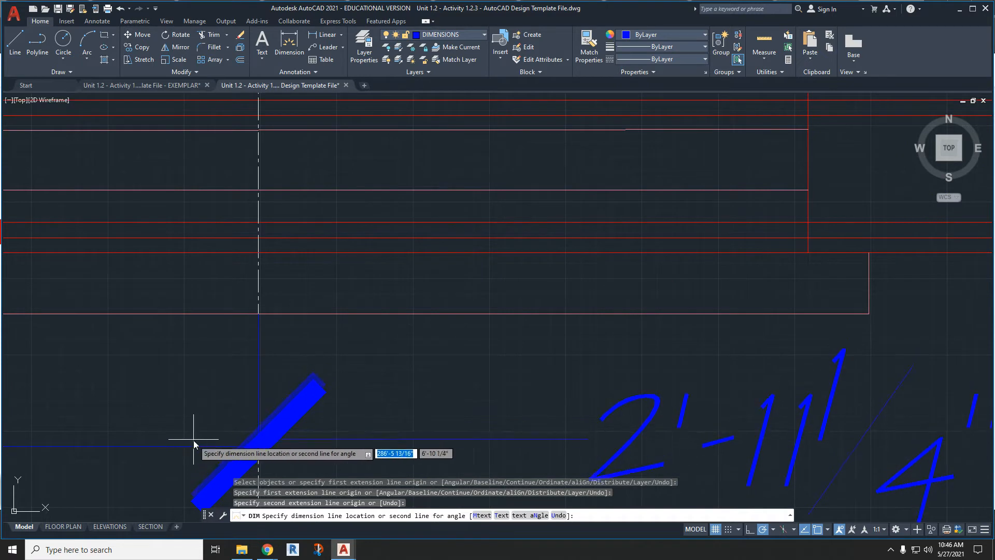
pyautogui.click(259, 447)
# - Dimension from the partition's centre to the centre of the lower right window, in line with the bottom dimension row
pyautogui.scroll(-3, 259, 447)
pyautogui.scroll(3, 536, 414)
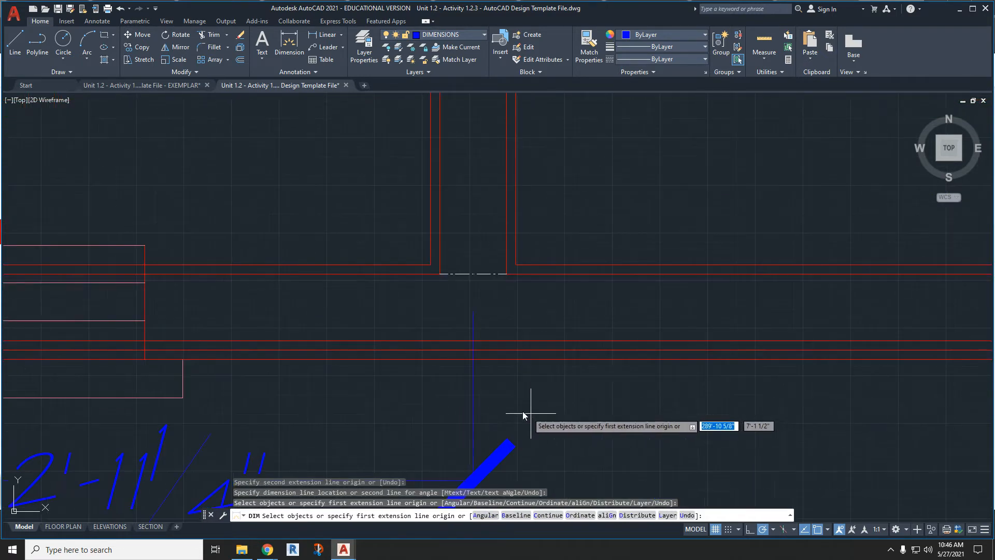
pyautogui.click(473, 274)
pyautogui.moveTo(737, 354); pyautogui.dragTo(436, 320, button='middle')
pyautogui.scroll(-3, 435, 321)
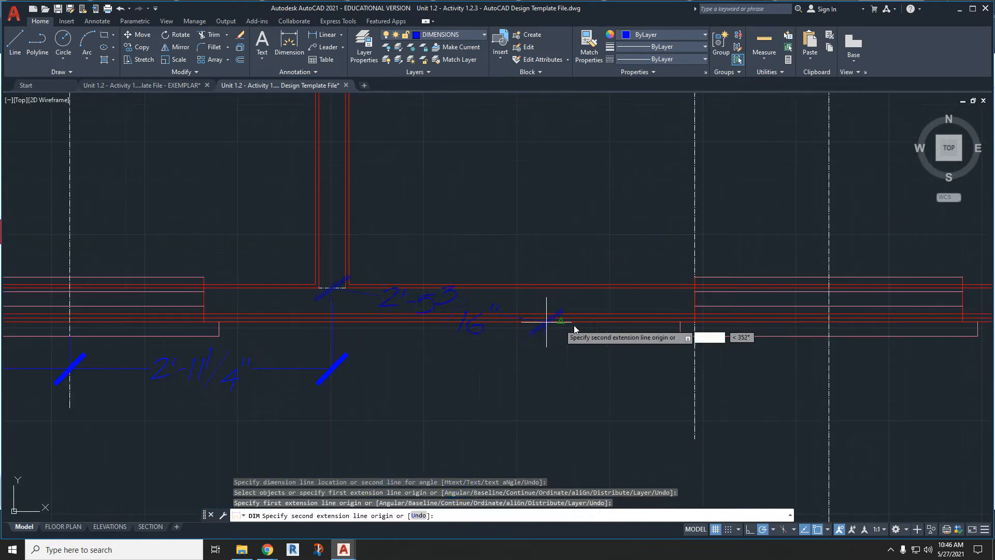
pyautogui.click(828, 337)
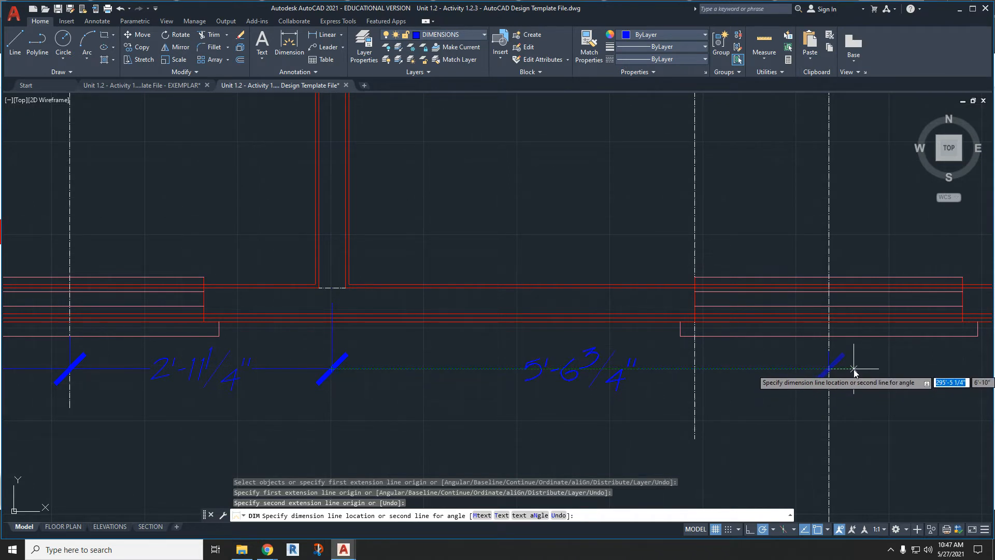
pyautogui.click(854, 368)
# - Dimension from the lower right window's centre to the bottom wall's right corner in the same row, and end the command
pyautogui.click(830, 336)
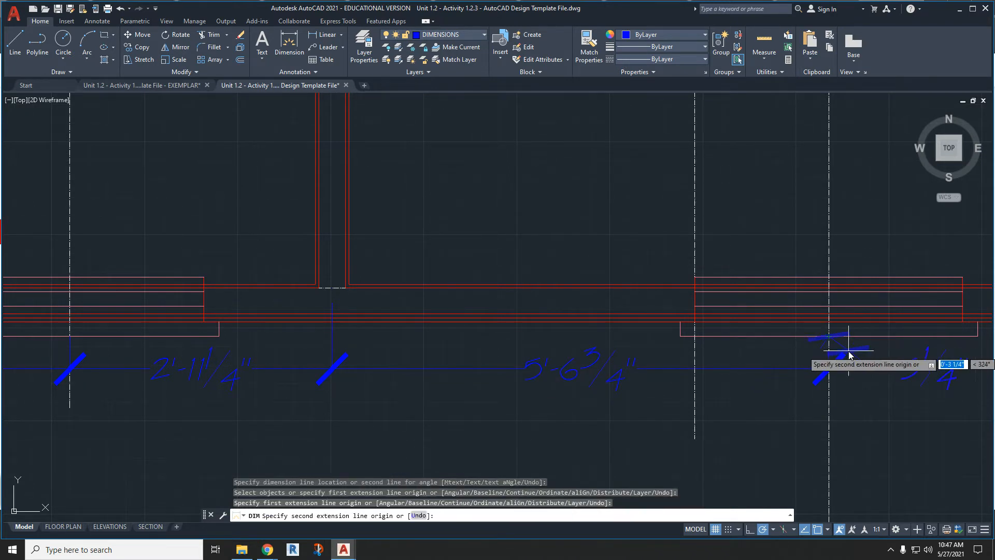
pyautogui.moveTo(849, 355); pyautogui.dragTo(533, 366, button='middle')
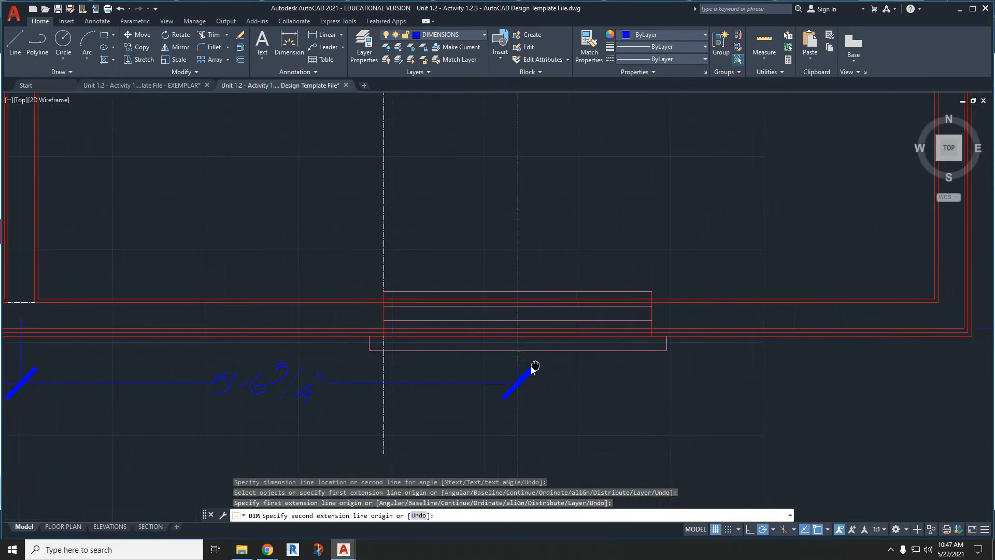
pyautogui.click(953, 329)
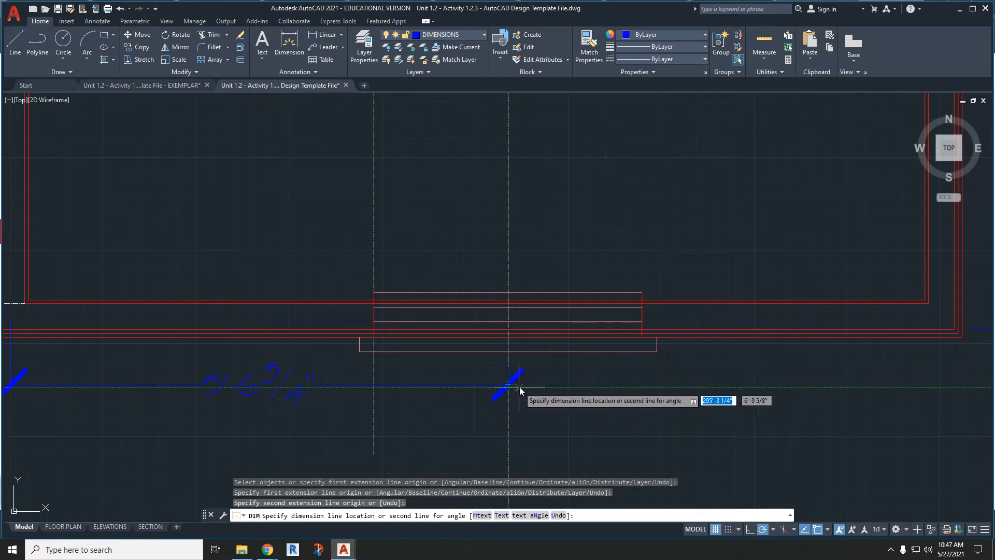
pyautogui.scroll(5, 515, 389)
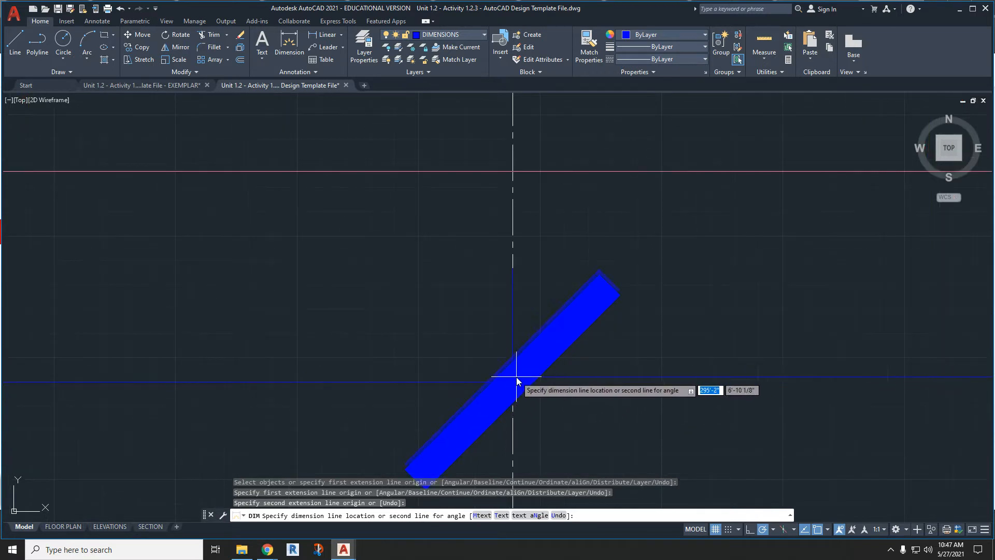
pyautogui.click(512, 382)
pyautogui.press('Escape')
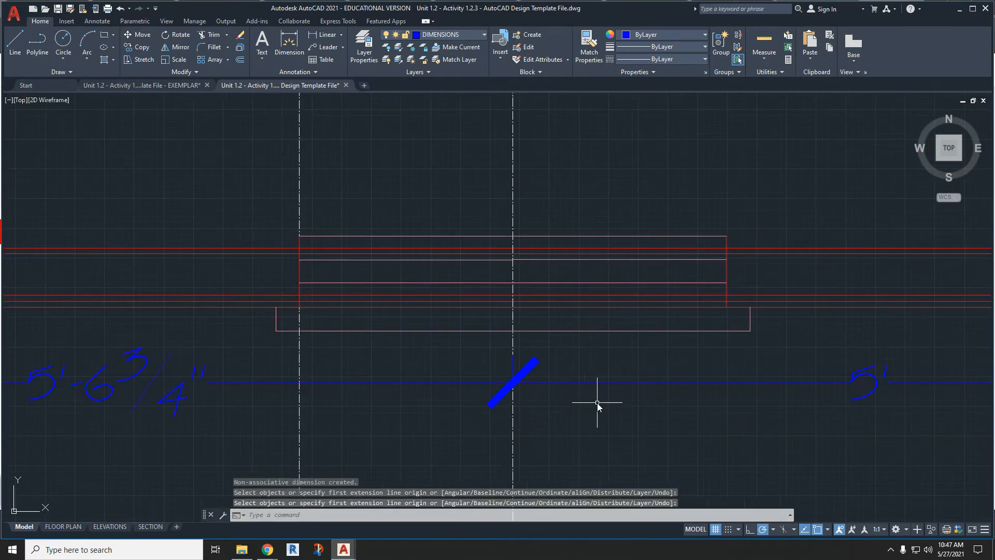
# - Dimension from the bottom wall's left corner to the partition's centre, placed in a second row below the window dimensions
pyautogui.scroll(-3, 592, 402)
pyautogui.scroll(3, 125, 372)
pyautogui.moveTo(113, 363); pyautogui.dragTo(277, 379, button='middle')
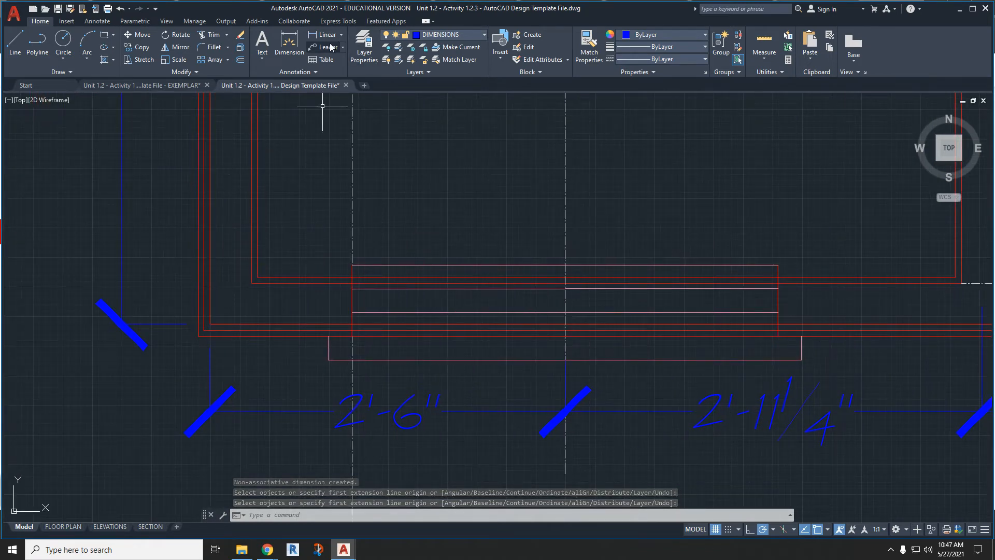
pyautogui.click(289, 44)
pyautogui.click(209, 325)
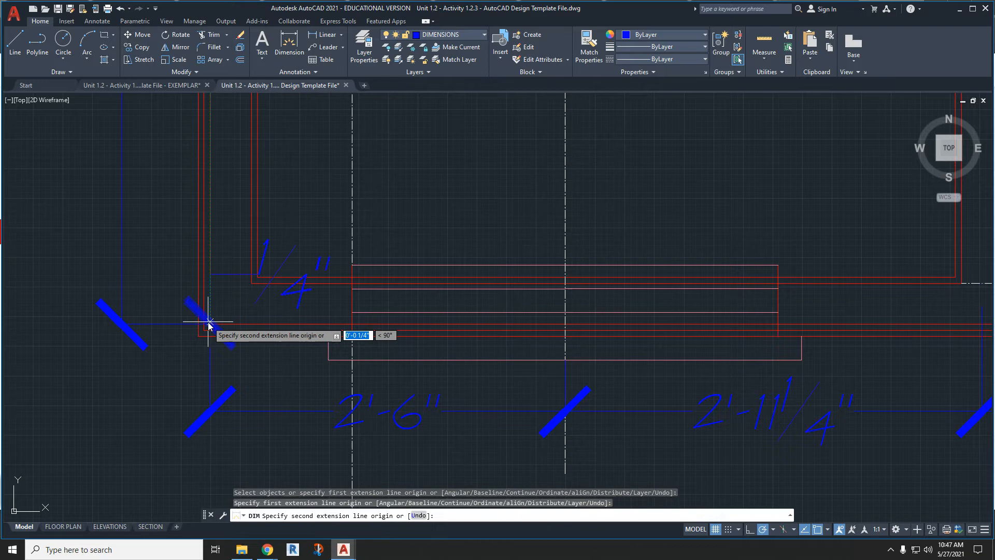
pyautogui.moveTo(850, 312); pyautogui.dragTo(573, 318, button='middle')
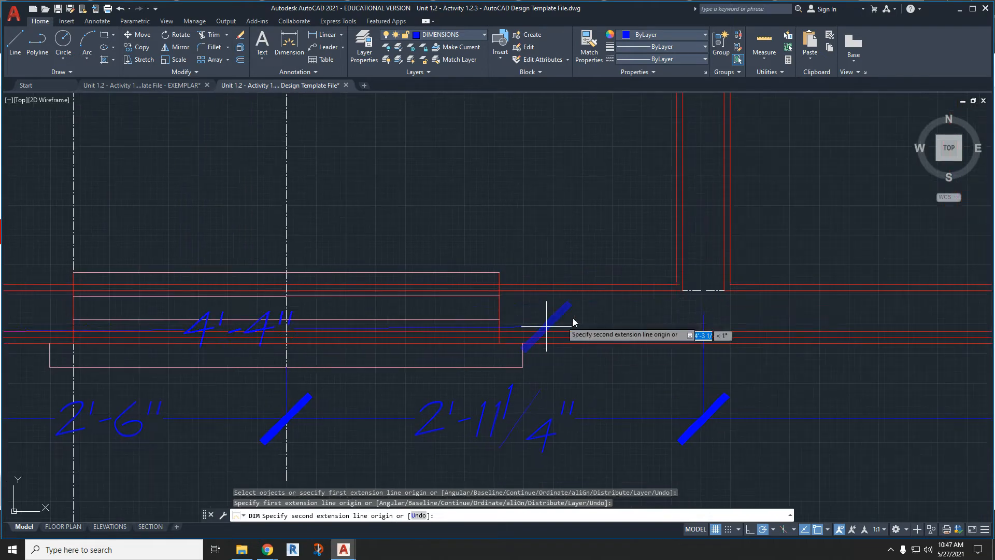
pyautogui.click(703, 294)
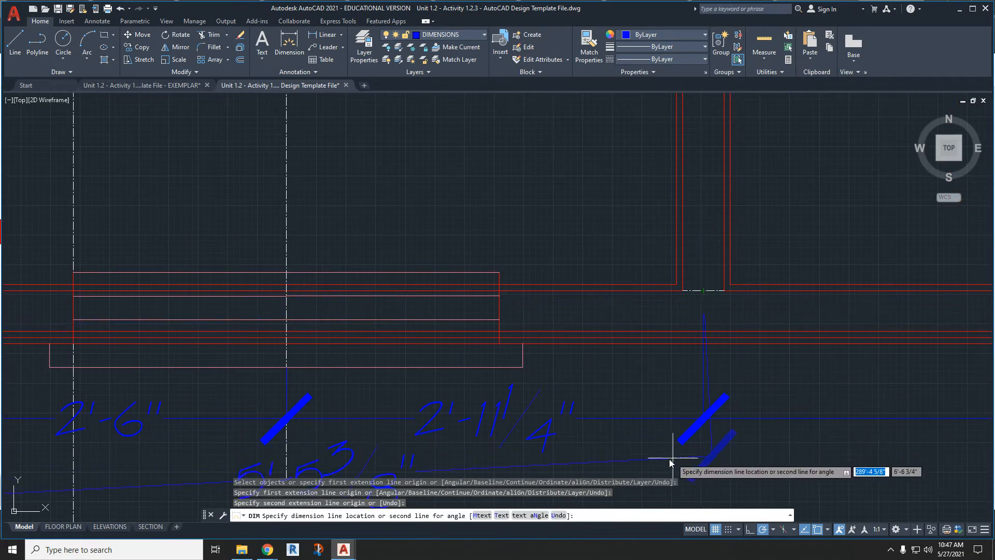
pyautogui.moveTo(582, 462); pyautogui.dragTo(742, 350, button='middle')
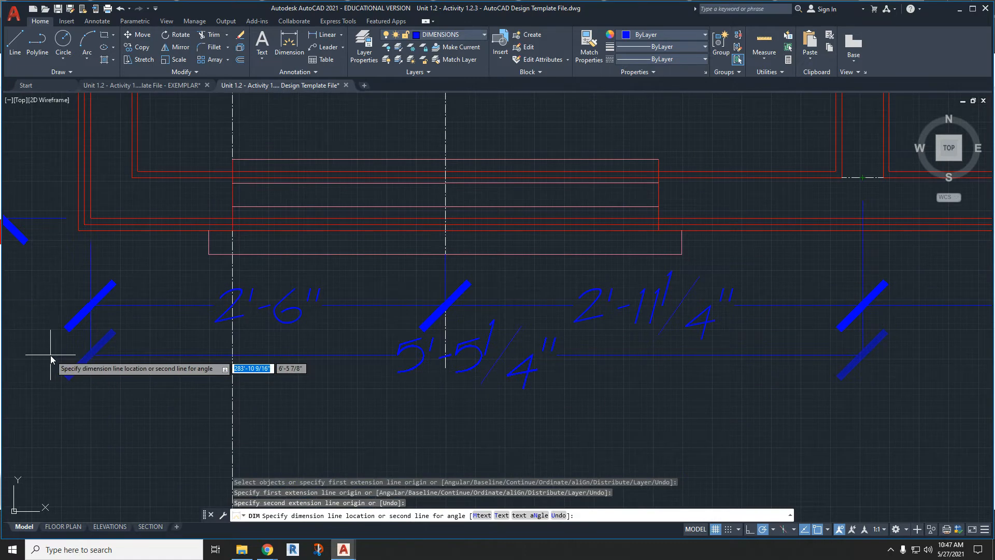
pyautogui.click(48, 381)
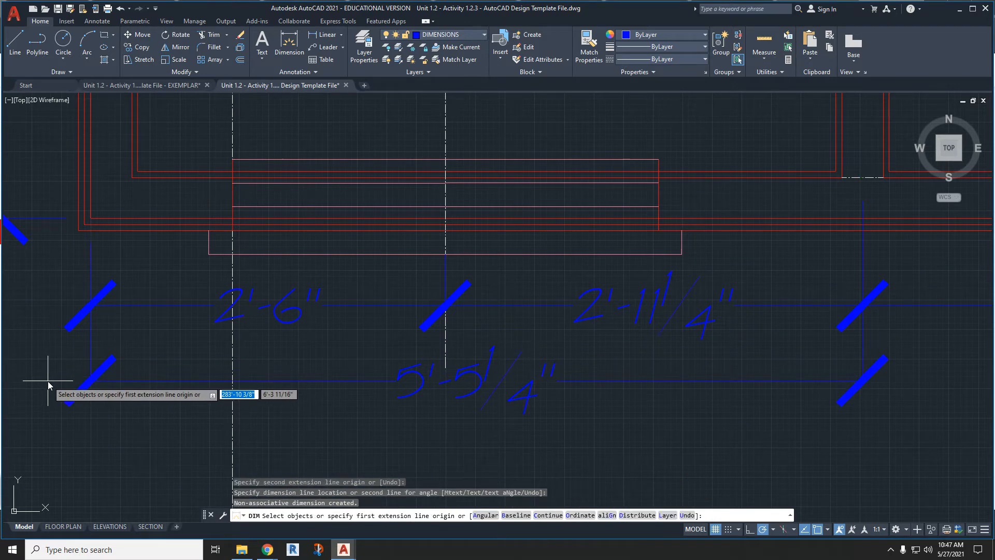
# - Dimension from the partition's centre to the bottom wall's right corner, in line with the second bottom row
pyautogui.click(863, 177)
pyautogui.moveTo(863, 179); pyautogui.dragTo(633, 273, button='middle')
pyautogui.scroll(4, 533, 322)
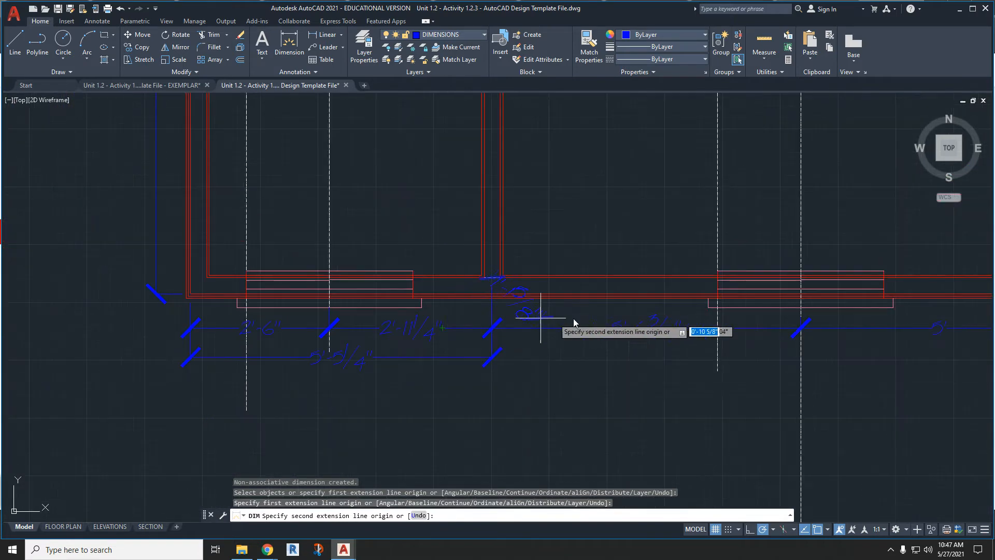
pyautogui.scroll(2, 656, 310)
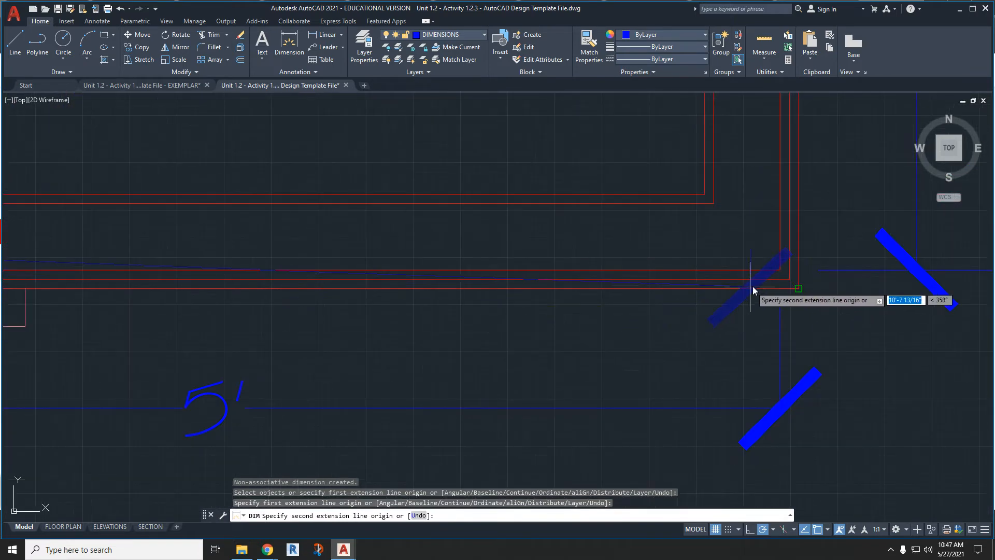
pyautogui.click(781, 270)
pyautogui.scroll(-5, 781, 275)
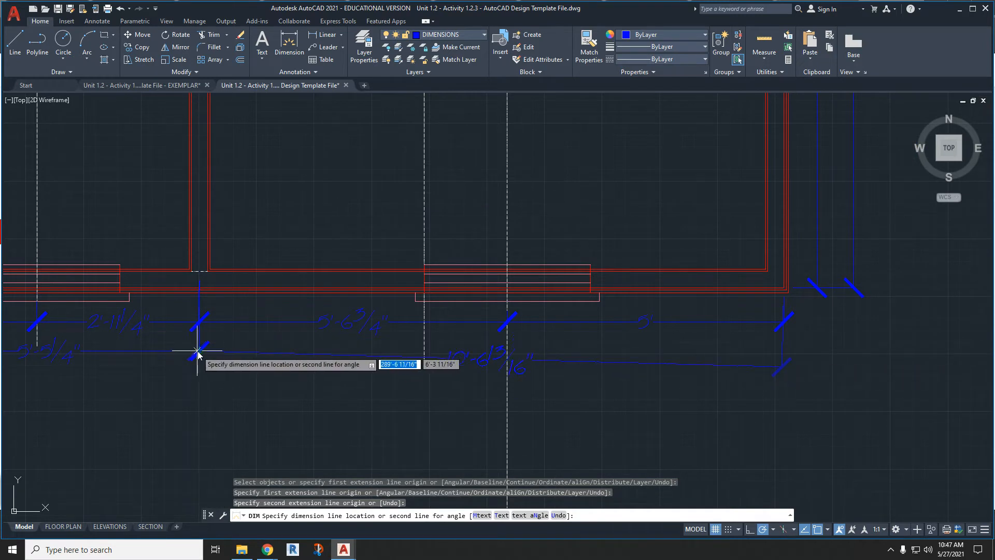
pyautogui.click(840, 354)
# - Dimension the bottom wall's full length between its right and left corners in a third row below, and end the command
pyautogui.scroll(4, 784, 306)
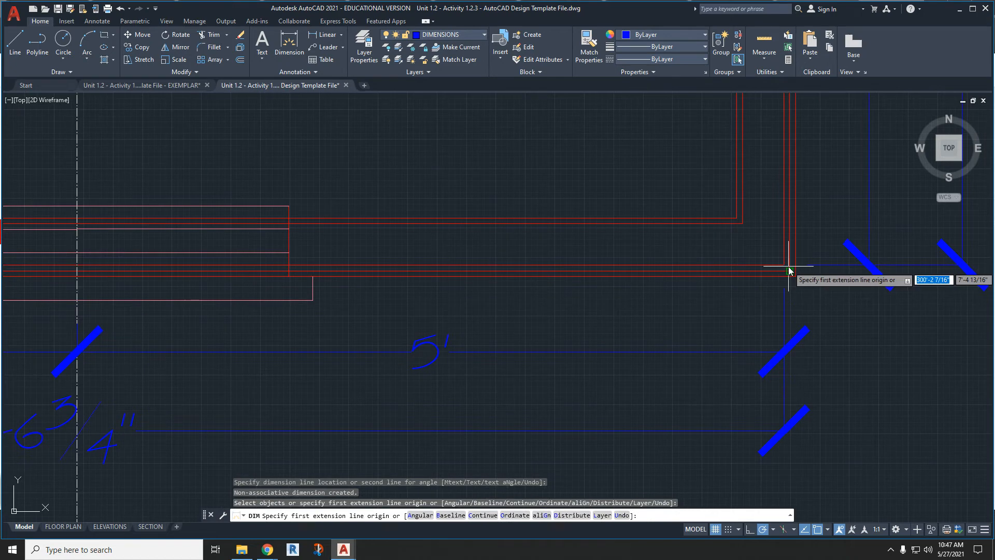
pyautogui.click(784, 265)
pyautogui.scroll(-4, 795, 304)
pyautogui.moveTo(102, 330); pyautogui.dragTo(580, 316, button='middle')
pyautogui.scroll(6, 416, 286)
pyautogui.click(257, 238)
pyautogui.moveTo(313, 407); pyautogui.dragTo(315, 273, button='middle')
pyautogui.scroll(-4, 316, 250)
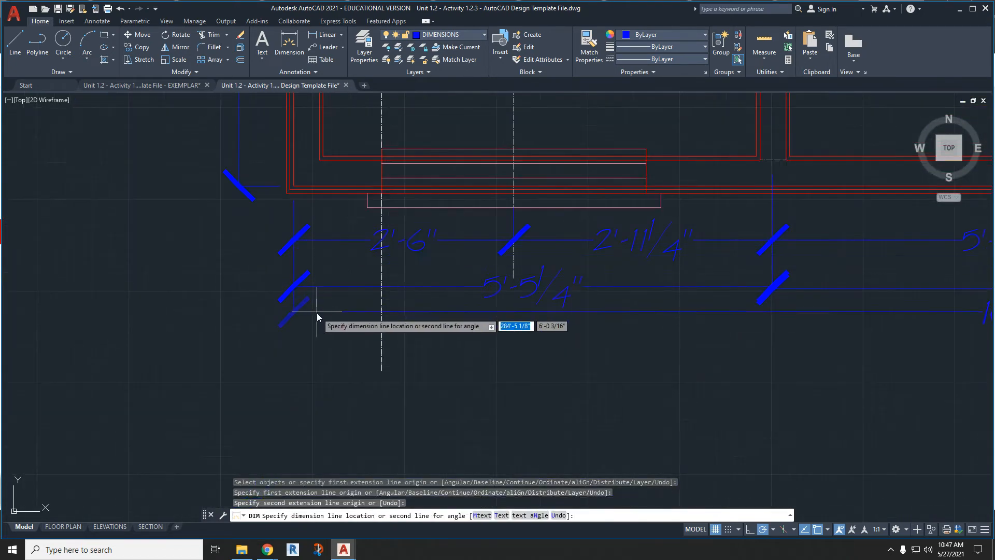
pyautogui.click(375, 333)
pyautogui.scroll(-3, 375, 333)
pyautogui.press('Return')
pyautogui.scroll(-2, 580, 411)
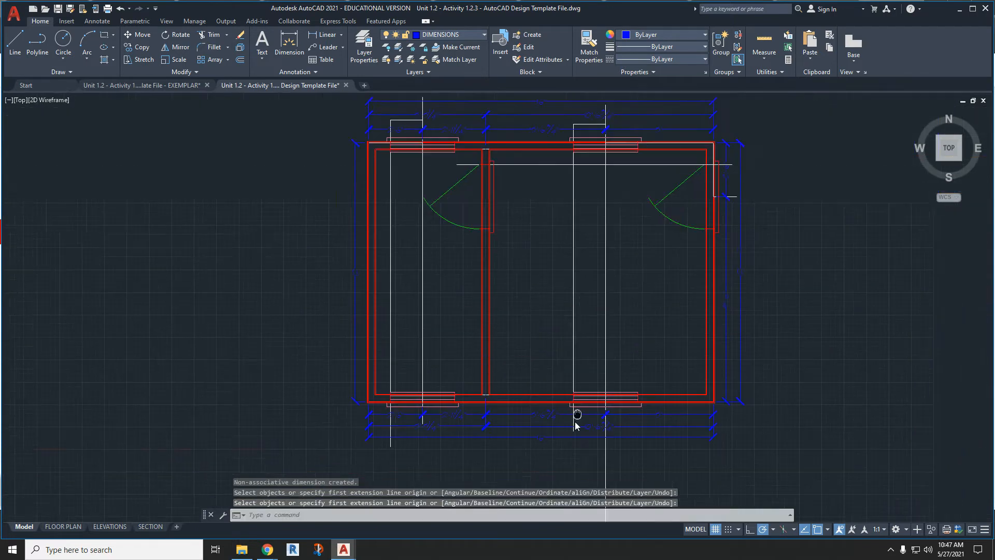
# - Erase the vertical construction lines through the right and left windows and the horizontal construction line running between the two doors
pyautogui.click(665, 370)
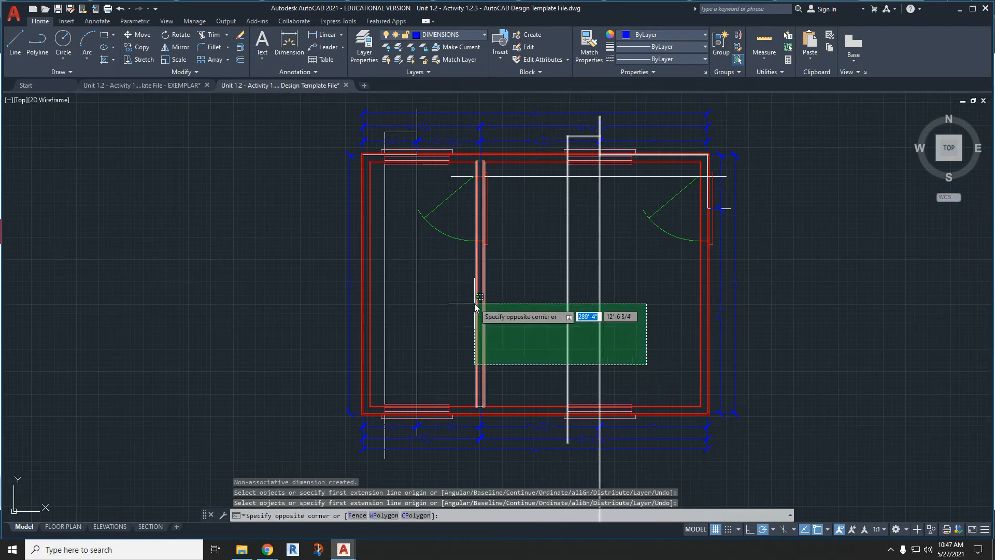
pyautogui.click(514, 300)
pyautogui.press('Delete')
pyautogui.click(427, 318)
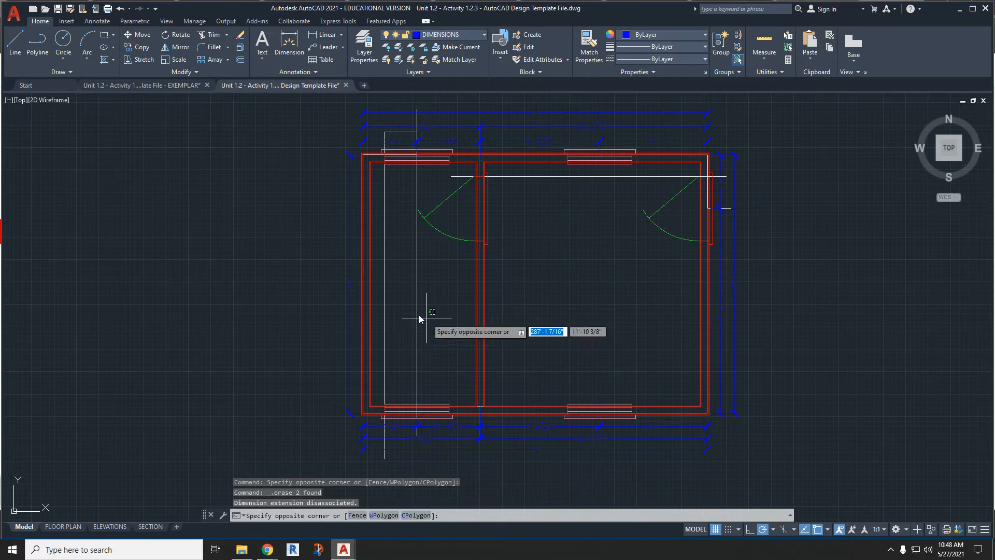
pyautogui.click(380, 292)
pyautogui.press('Delete')
pyautogui.click(510, 178)
pyautogui.press('Delete')
# - Erase the short construction lines across the upper and lower ends of the partition wall
pyautogui.scroll(5, 495, 166)
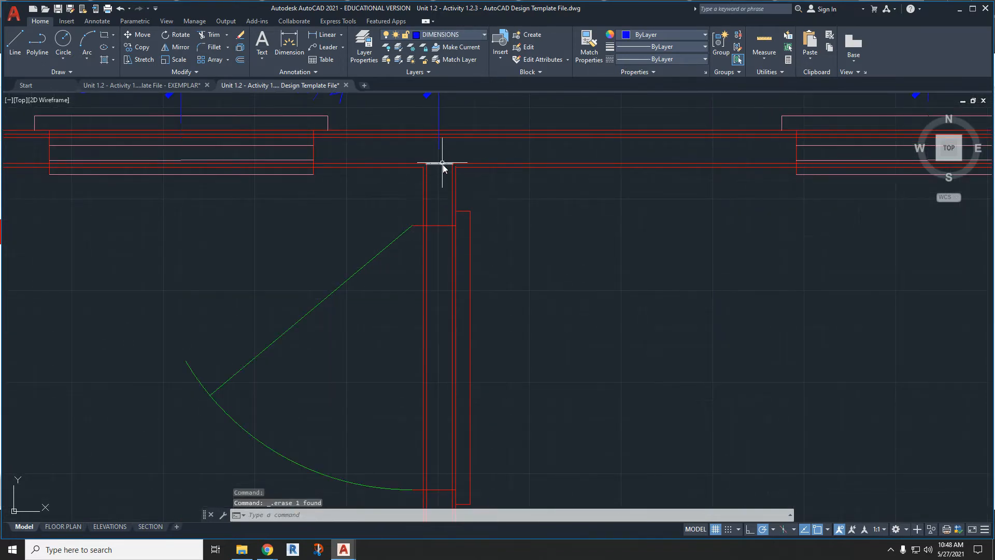
pyautogui.scroll(-3, 442, 165)
pyautogui.scroll(4, 448, 189)
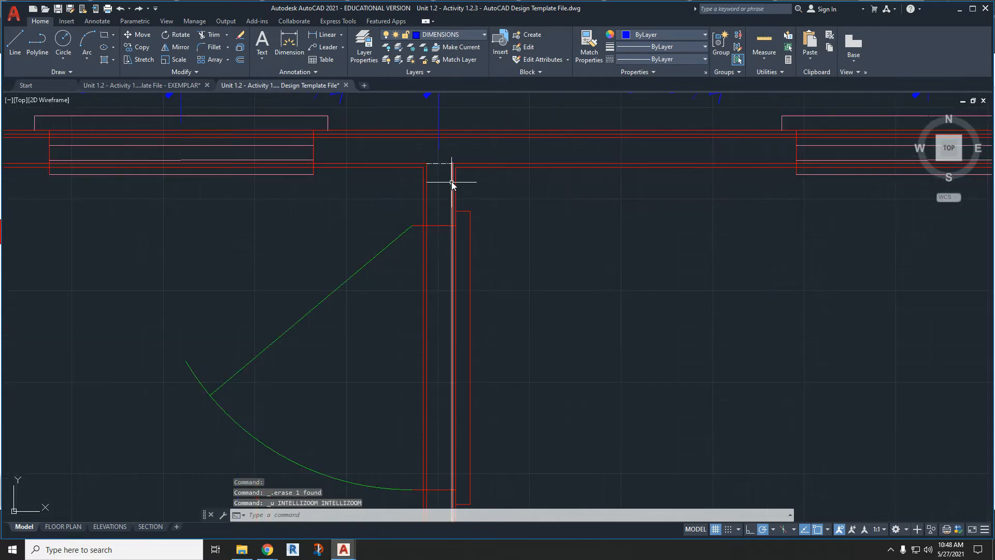
pyautogui.moveTo(456, 168); pyautogui.dragTo(451, 271, button='middle')
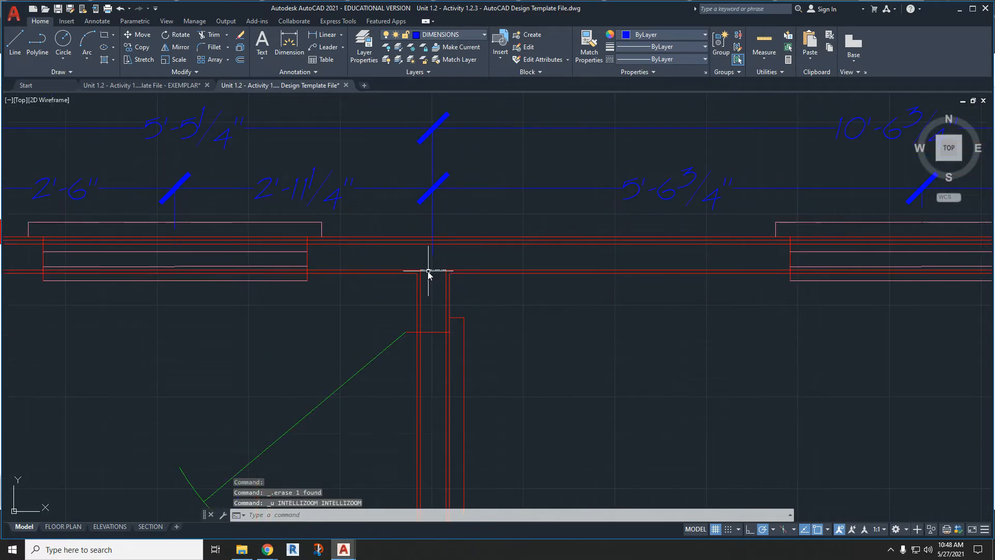
pyautogui.click(428, 271)
pyautogui.press('Delete')
pyautogui.scroll(-3, 444, 362)
pyautogui.scroll(5, 415, 415)
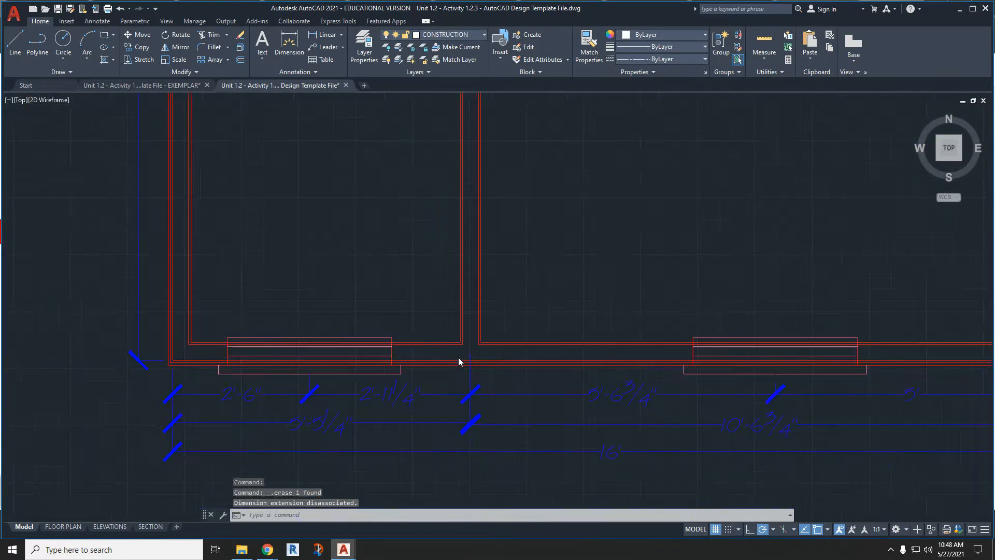
pyautogui.scroll(-3, 459, 356)
pyautogui.scroll(4, 706, 164)
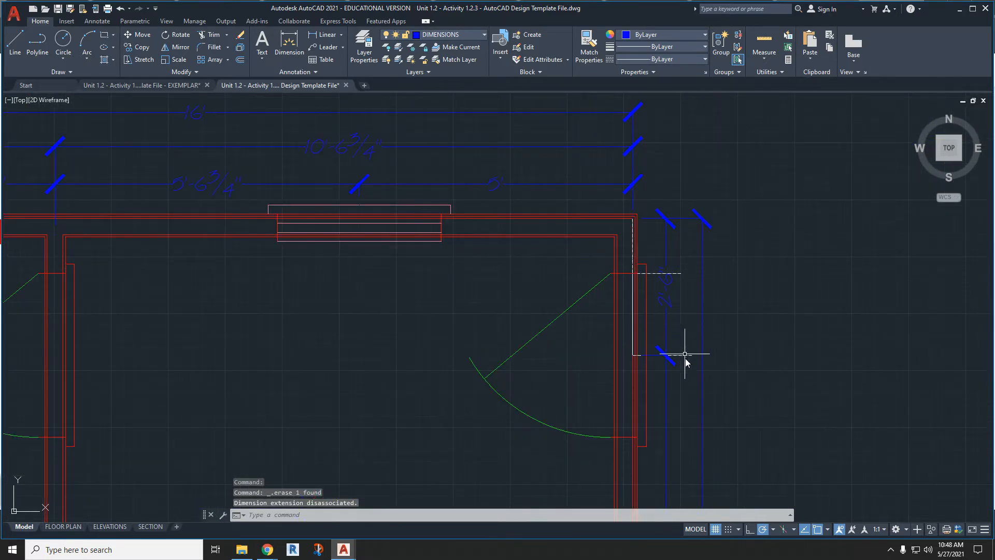
# - Erase the remaining construction lines beside the exterior door on the right wall
pyautogui.click(688, 356)
pyautogui.press('Delete')
pyautogui.click(681, 271)
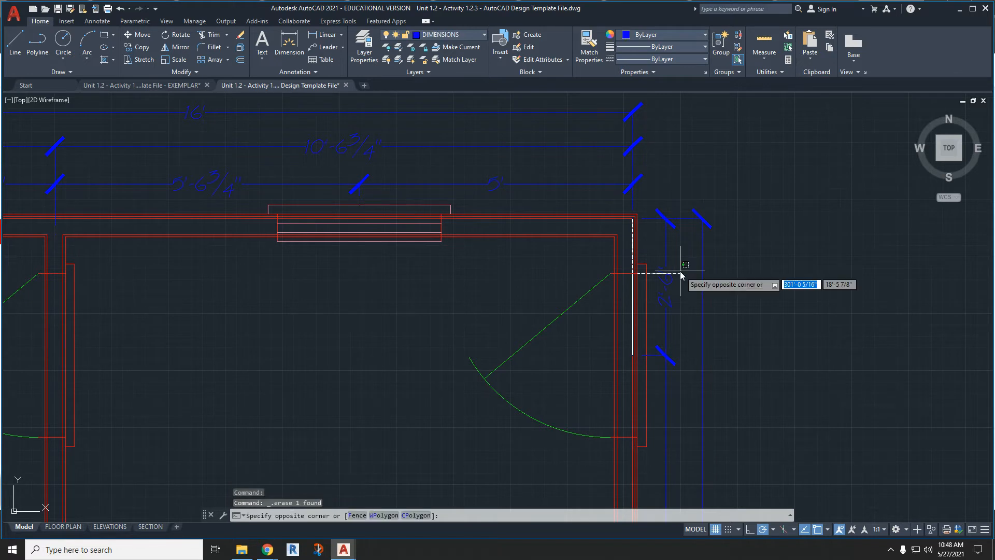
pyautogui.click(681, 274)
pyautogui.press('Delete')
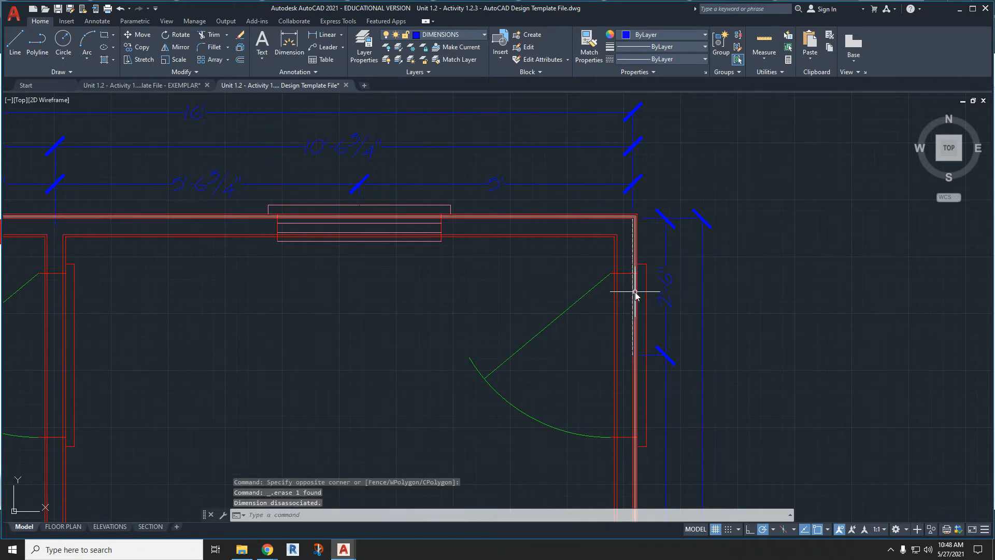
pyautogui.moveTo(508, 398); pyautogui.dragTo(573, 349, button='middle')
pyautogui.scroll(-4, 584, 345)
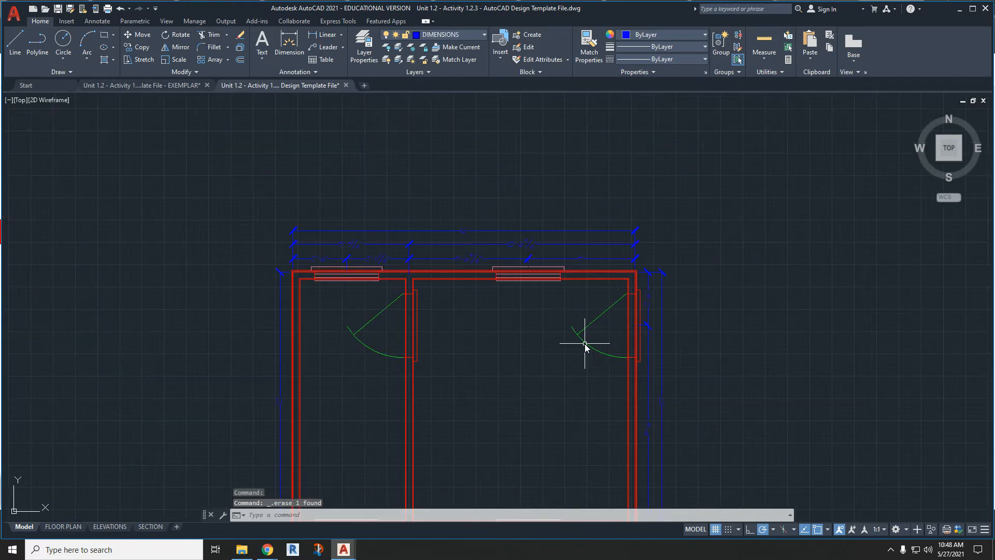
pyautogui.moveTo(546, 315); pyautogui.dragTo(571, 271, button='middle')
pyautogui.scroll(4, 461, 231)
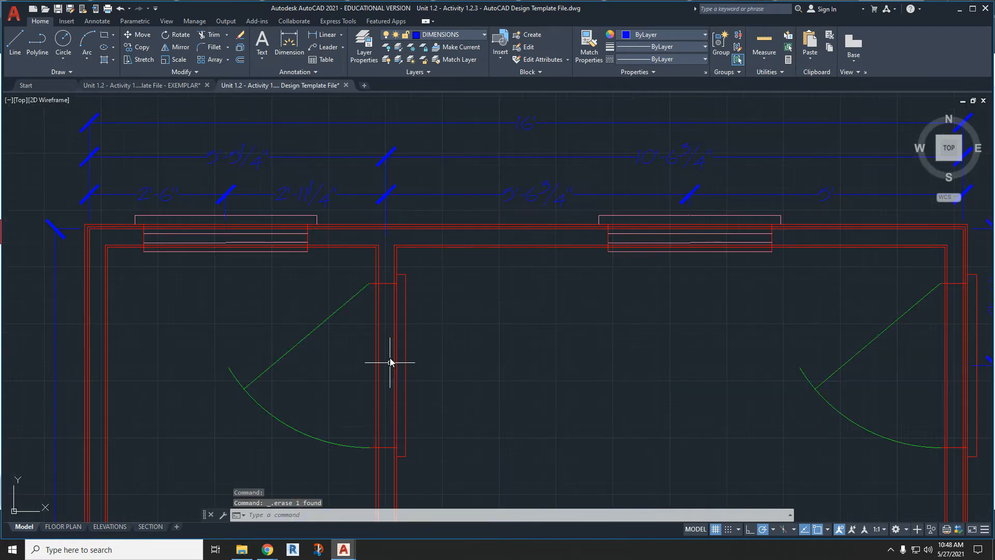
pyautogui.click(303, 48)
pyautogui.scroll(6, 422, 262)
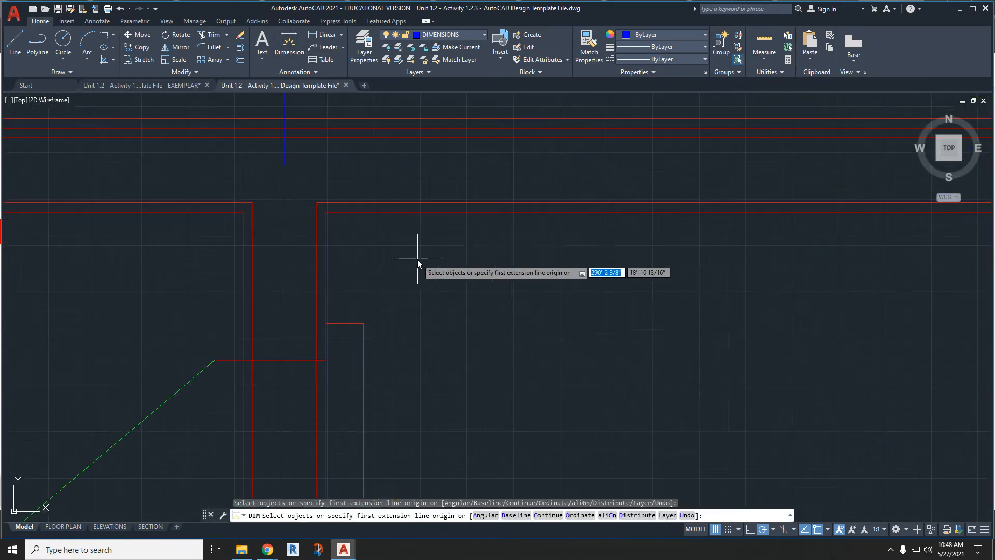
pyautogui.click(317, 202)
pyautogui.moveTo(384, 305); pyautogui.dragTo(419, 200, button='middle')
pyautogui.moveTo(351, 465); pyautogui.dragTo(414, 263, button='middle')
pyautogui.scroll(-5, 382, 294)
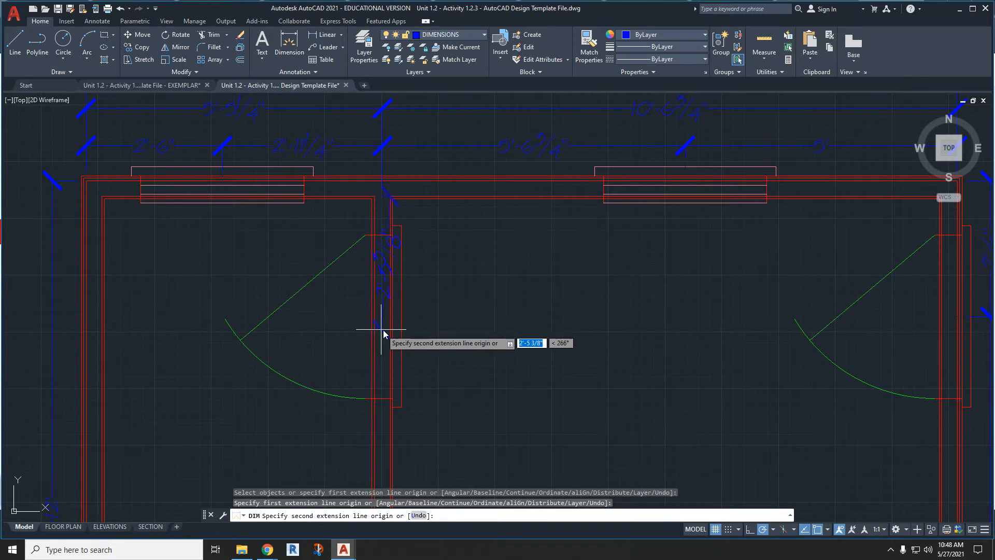
pyautogui.press('Escape')
pyautogui.click(454, 35)
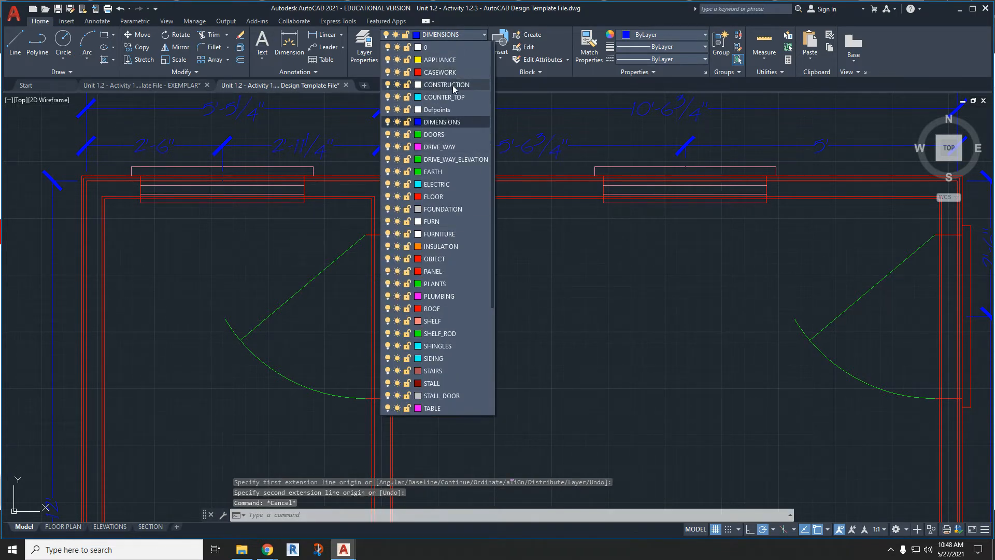
pyautogui.click(452, 85)
pyautogui.scroll(3, 406, 210)
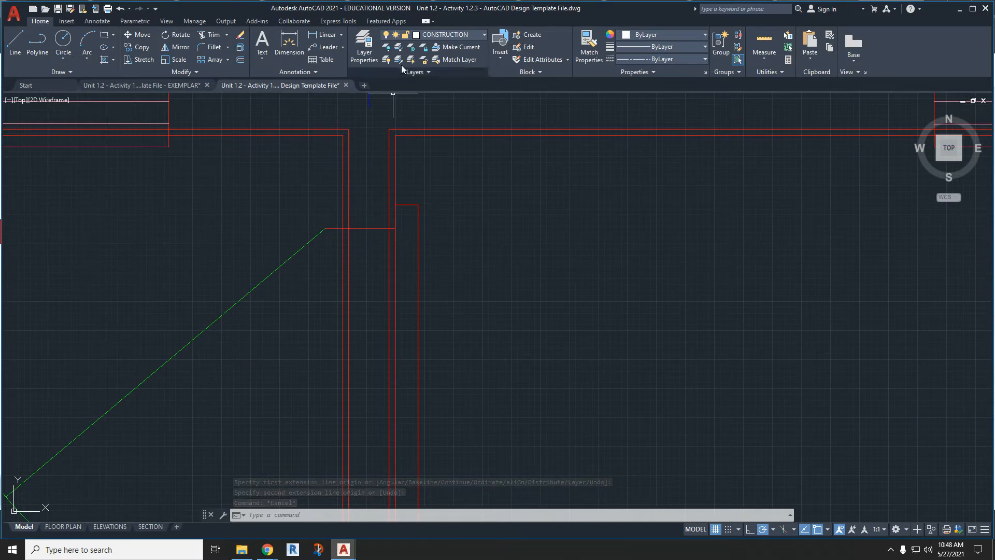
pyautogui.click(15, 42)
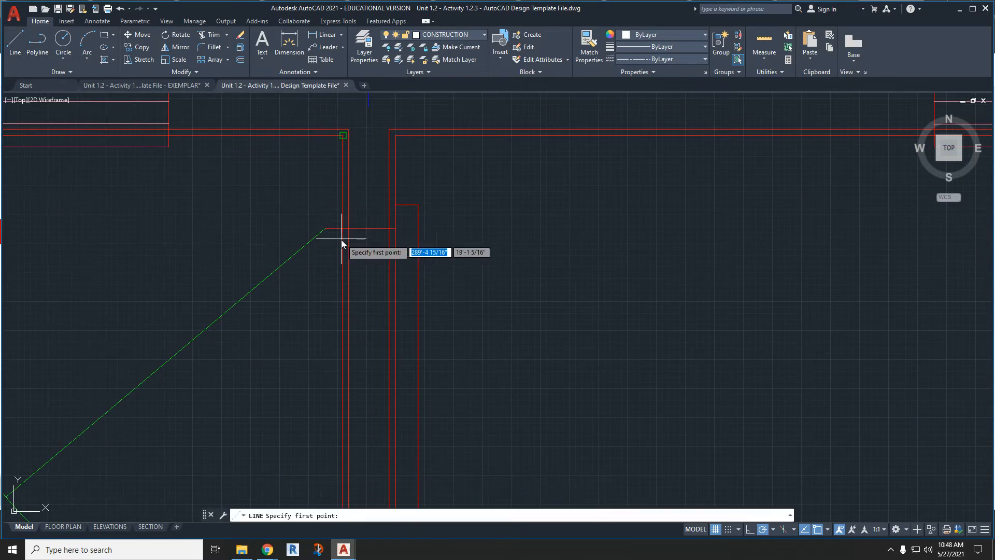
pyautogui.click(393, 228)
pyautogui.moveTo(406, 427); pyautogui.dragTo(413, 362, button='middle')
pyautogui.press('Escape')
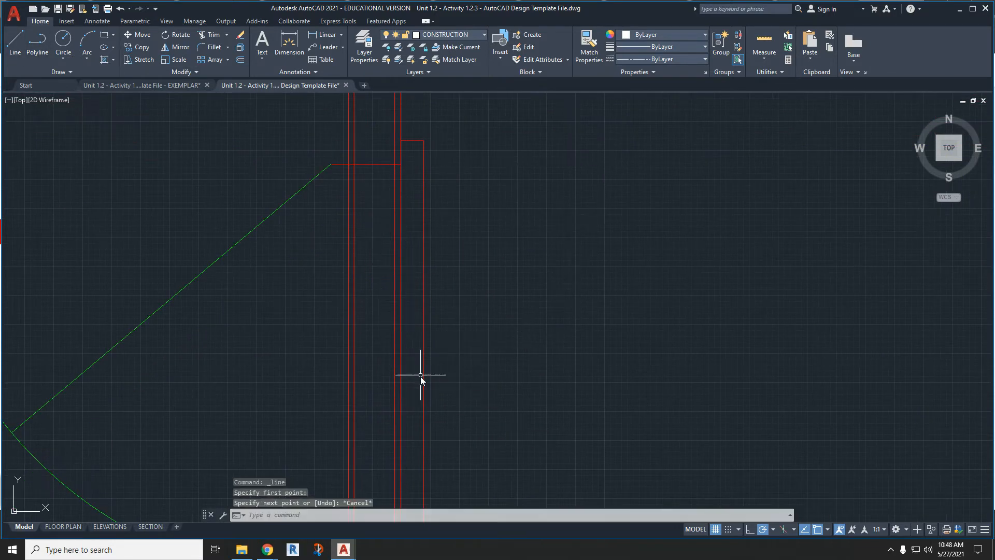
# - On the DIMENSIONS layer, dimension vertically from the partition's upper right corner to the interior door's centre, placed just right of the partition
pyautogui.click(289, 44)
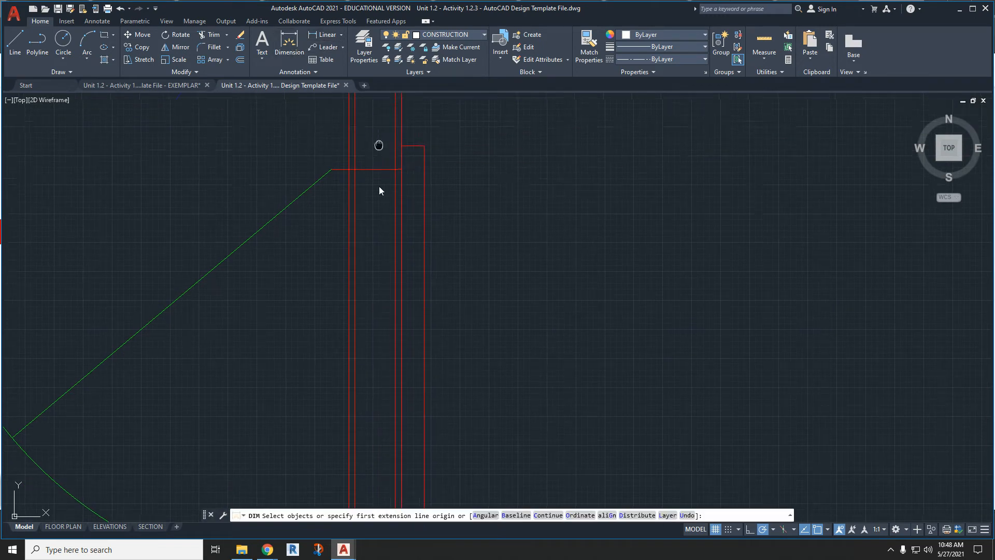
pyautogui.moveTo(382, 148); pyautogui.dragTo(382, 286, button='middle')
pyautogui.click(458, 36)
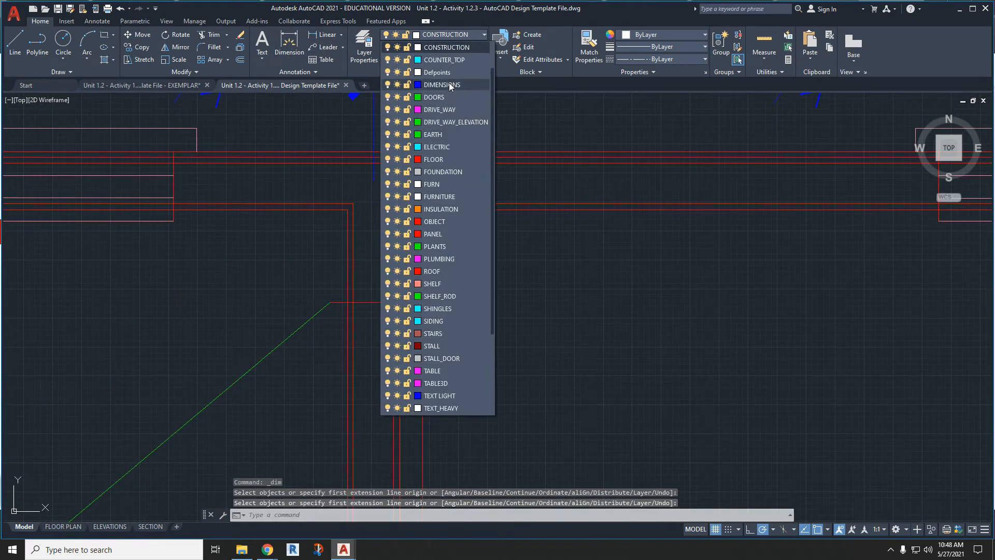
pyautogui.click(451, 84)
pyautogui.click(393, 204)
pyautogui.moveTo(421, 306); pyautogui.dragTo(410, 157, button='middle')
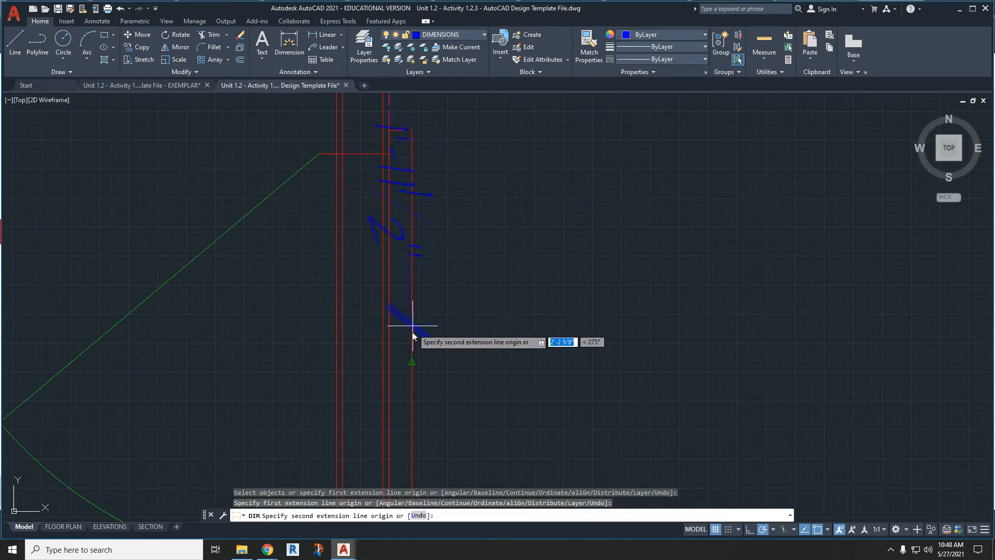
pyautogui.click(412, 362)
pyautogui.scroll(-2, 478, 333)
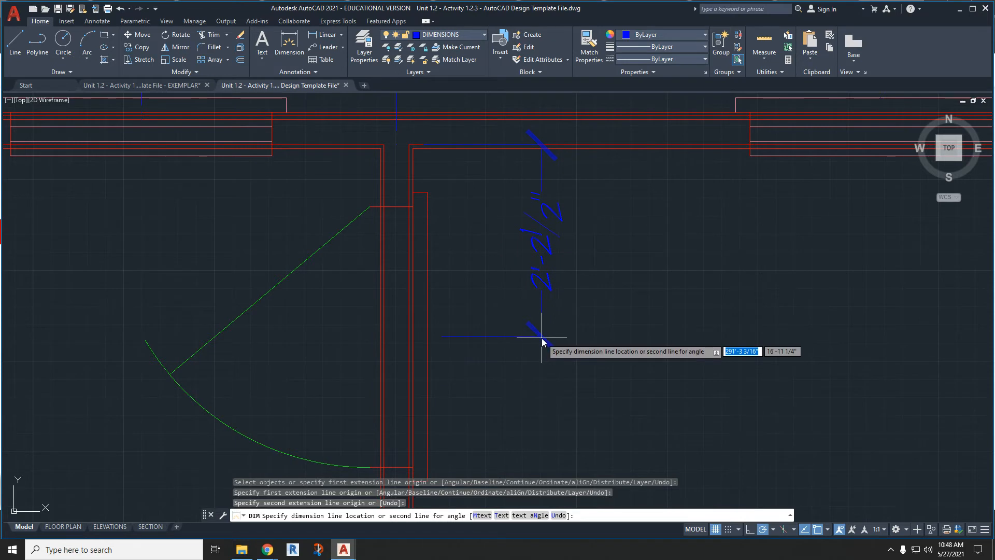
pyautogui.click(477, 355)
pyautogui.scroll(-4, 486, 353)
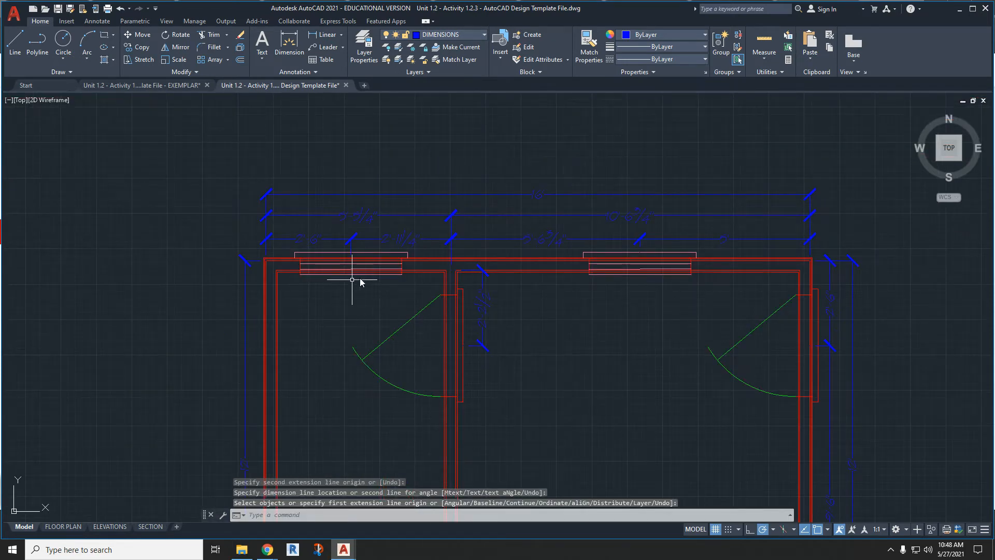
pyautogui.scroll(6, 399, 278)
pyautogui.moveTo(399, 278); pyautogui.dragTo(496, 271, button='middle')
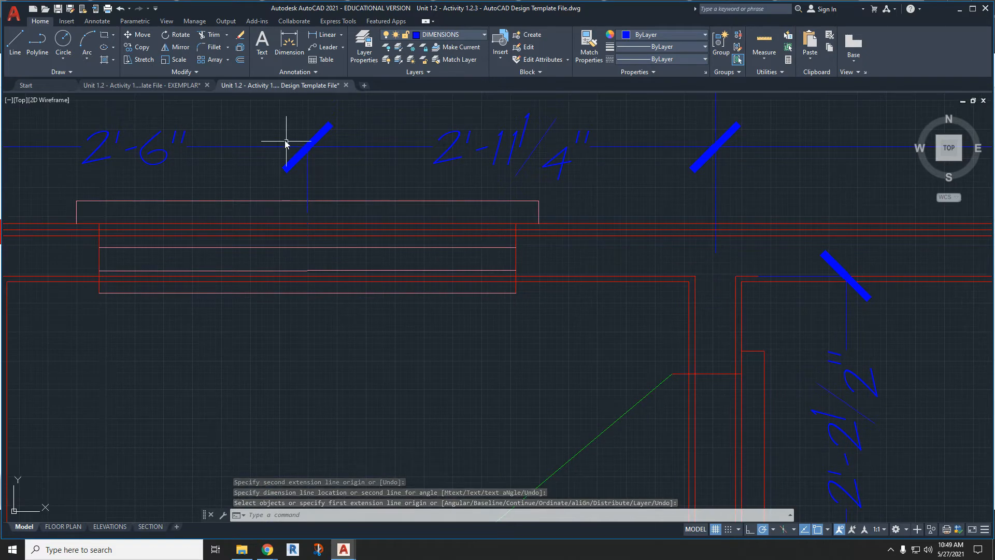
# - Trim the wall lines crossing the opening of the window in the upper wall of the left room
pyautogui.scroll(-2, 198, 242)
pyautogui.moveTo(198, 242); pyautogui.dragTo(237, 248, button='middle')
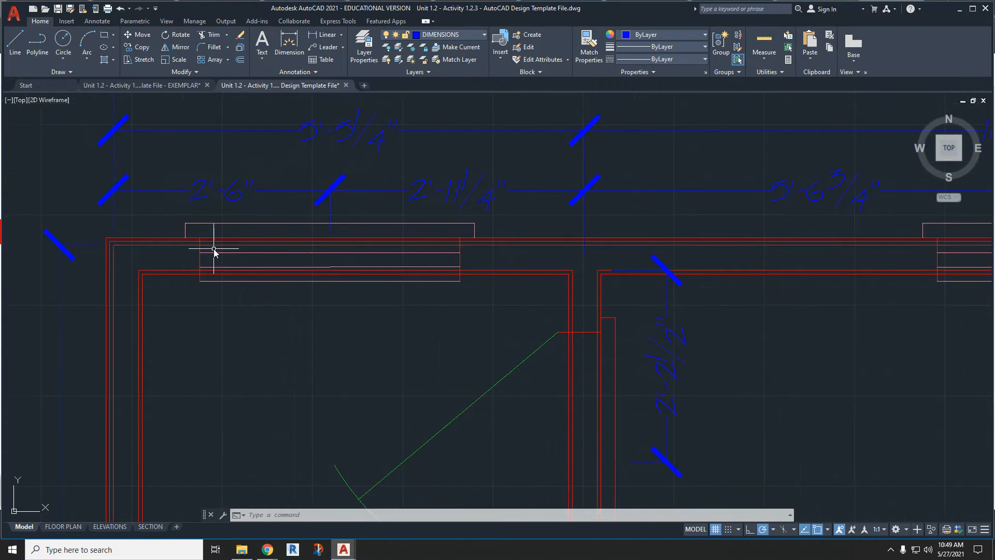
pyautogui.click(217, 37)
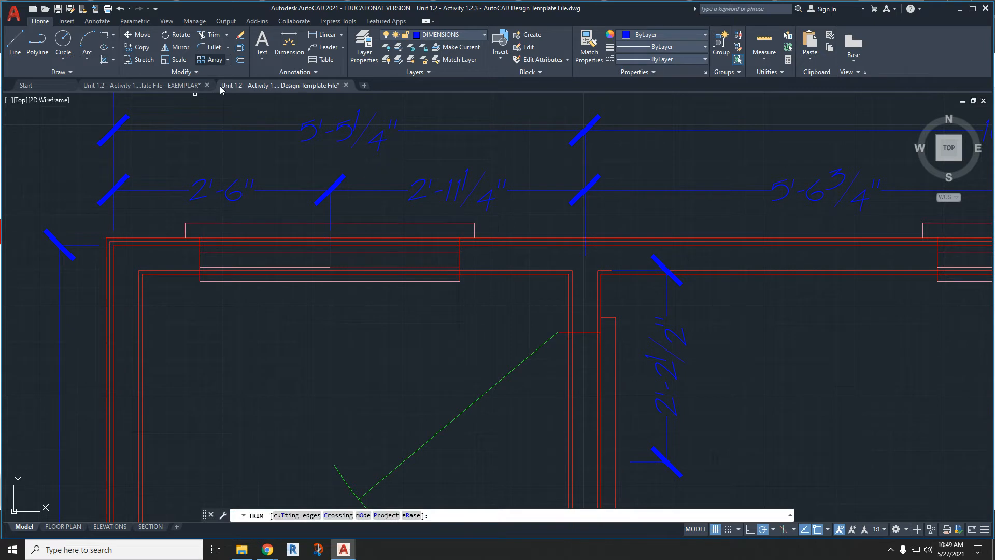
pyautogui.click(229, 244)
pyautogui.click(223, 270)
pyautogui.click(223, 274)
# - Trim the wall lines running through the window in the upper wall of the right room
pyautogui.moveTo(780, 296); pyautogui.dragTo(400, 296, button='middle')
pyautogui.click(612, 238)
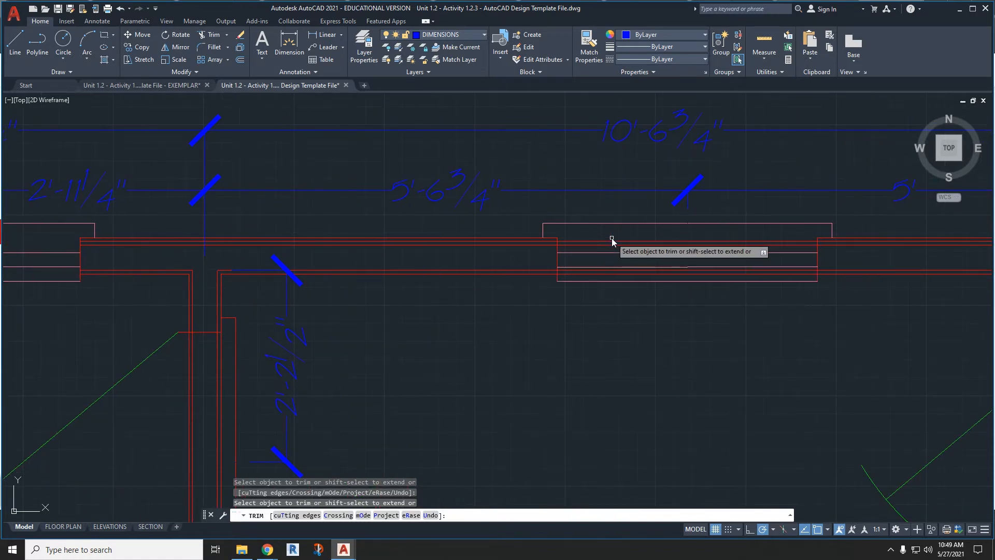
pyautogui.click(613, 244)
pyautogui.click(612, 242)
pyautogui.click(603, 270)
# - Trim the wall lines running through the window in the lower wall of the right room
pyautogui.moveTo(771, 287); pyautogui.dragTo(367, 242, button='middle')
pyautogui.moveTo(727, 343); pyautogui.dragTo(629, 195, button='middle')
pyautogui.click(627, 189)
pyautogui.click(624, 190)
pyautogui.click(620, 189)
pyautogui.click(596, 190)
pyautogui.click(592, 191)
pyautogui.scroll(-6, 567, 224)
pyautogui.scroll(8, 482, 410)
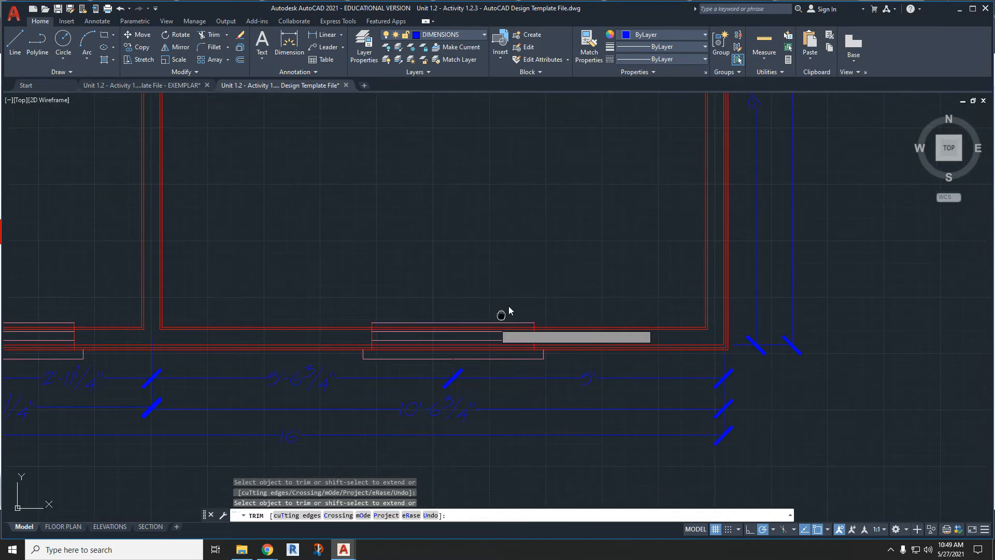
pyautogui.click(454, 293)
pyautogui.click(455, 298)
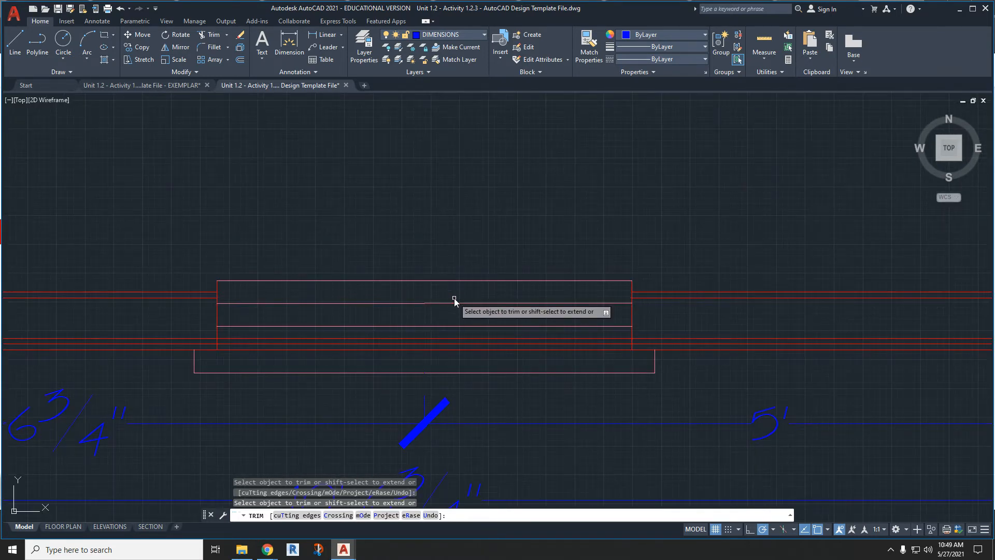
pyautogui.click(441, 338)
pyautogui.click(440, 344)
pyautogui.click(438, 349)
# - Trim the wall lines crossing the opening of the window in the lower wall of the left room
pyautogui.scroll(-4, 438, 352)
pyautogui.moveTo(254, 338); pyautogui.dragTo(603, 315, button='middle')
pyautogui.scroll(2, 342, 325)
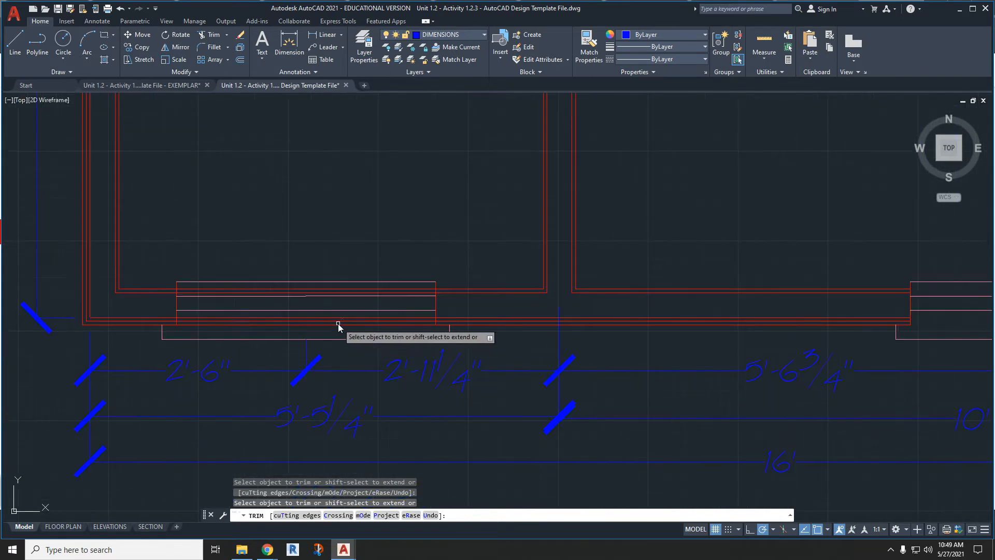
pyautogui.click(338, 322)
pyautogui.click(338, 321)
pyautogui.click(338, 318)
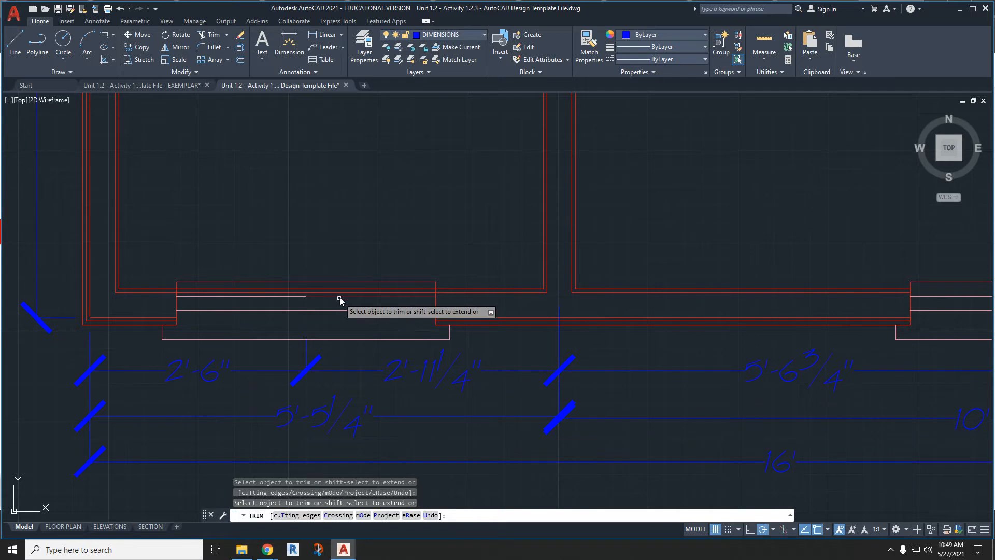
pyautogui.click(341, 293)
pyautogui.click(341, 288)
# - Trim the partition wall lines out of the interior door opening and end the Trim command
pyautogui.scroll(-4, 340, 289)
pyautogui.moveTo(369, 206); pyautogui.dragTo(329, 400, button='middle')
pyautogui.scroll(2, 389, 151)
pyautogui.moveTo(389, 151); pyautogui.dragTo(365, 212, button='middle')
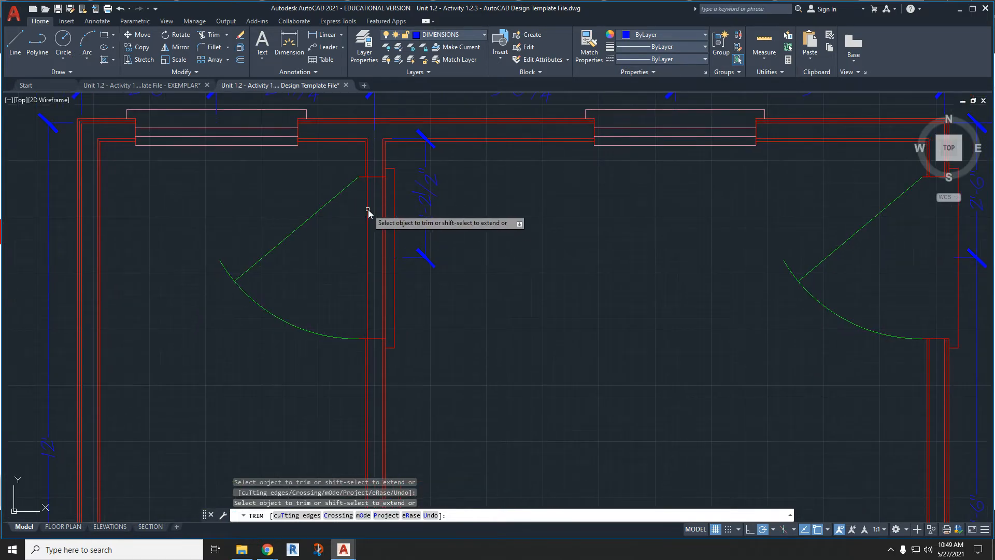
pyautogui.click(367, 209)
pyautogui.click(365, 210)
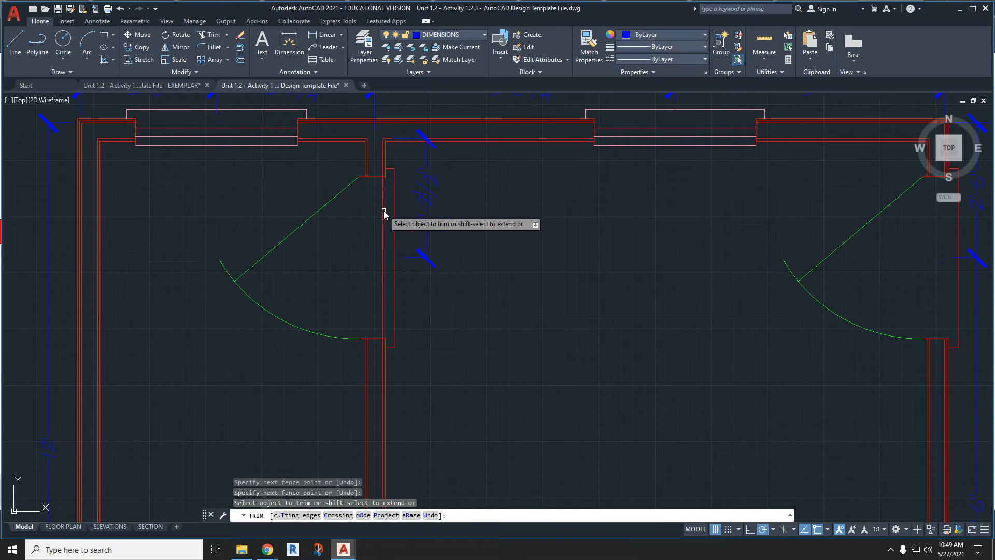
pyautogui.click(385, 211)
pyautogui.click(382, 211)
pyautogui.scroll(-4, 383, 210)
pyautogui.moveTo(545, 294); pyautogui.dragTo(524, 252, button='middle')
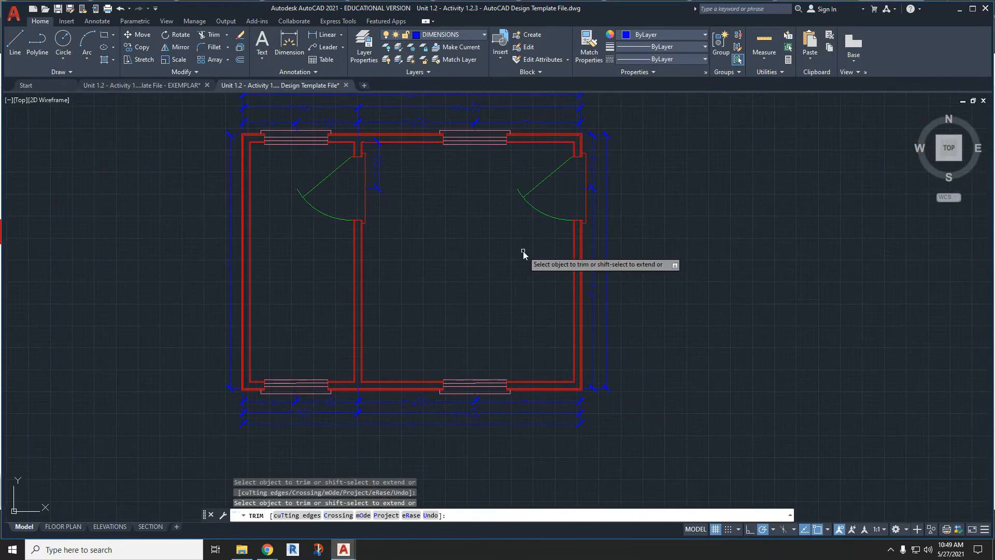
pyautogui.press('Escape')
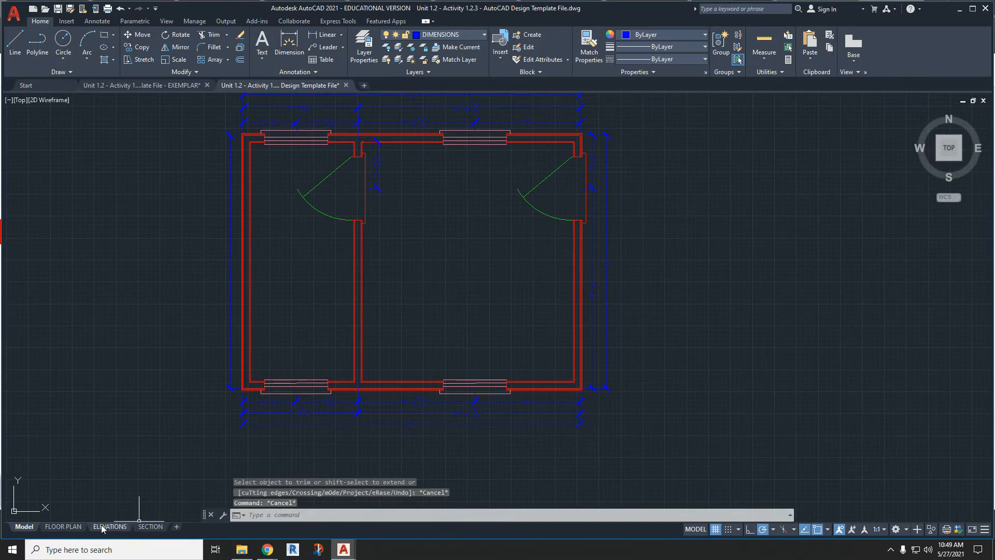
# - On the FLOOR PLAN layout, centre the plan with its dimensions inside the viewport and return to paper space
pyautogui.moveTo(215, 380); pyautogui.dragTo(276, 410, button='middle')
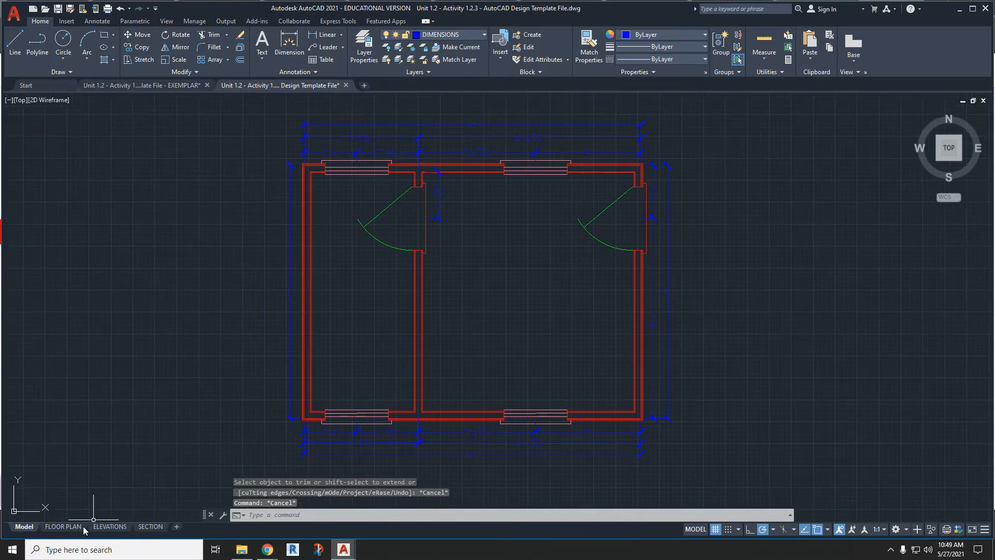
pyautogui.click(61, 526)
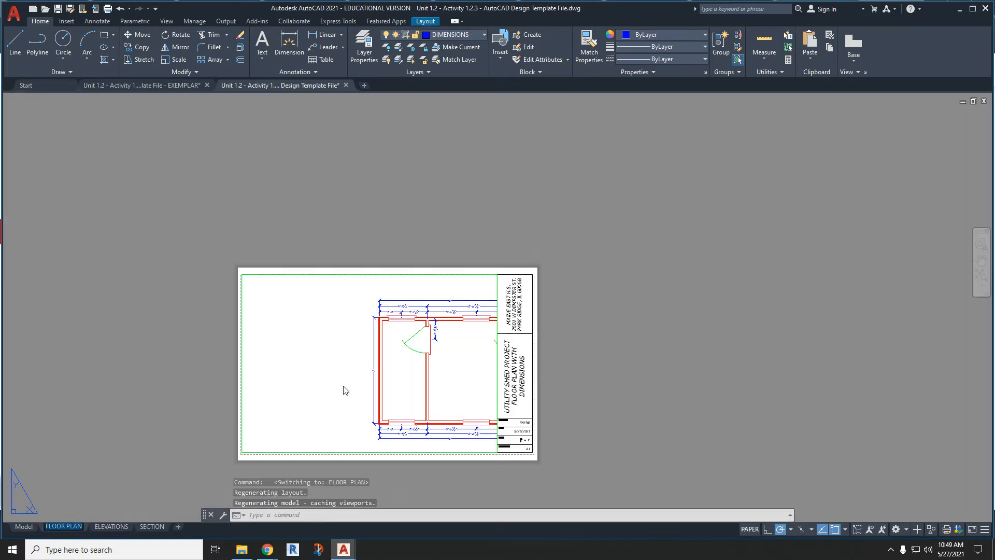
pyautogui.scroll(2, 454, 361)
pyautogui.moveTo(452, 344); pyautogui.dragTo(586, 330, button='middle')
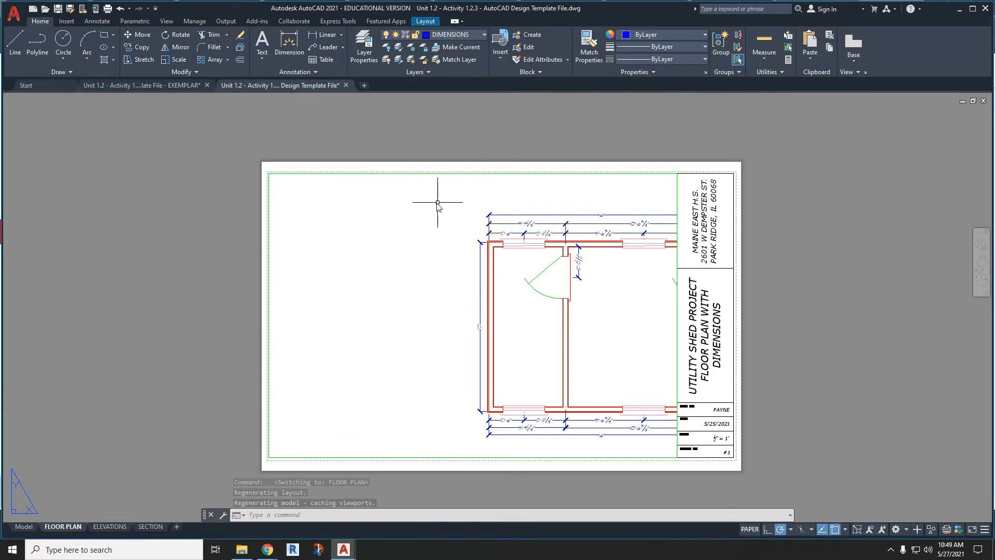
pyautogui.scroll(3, 433, 294)
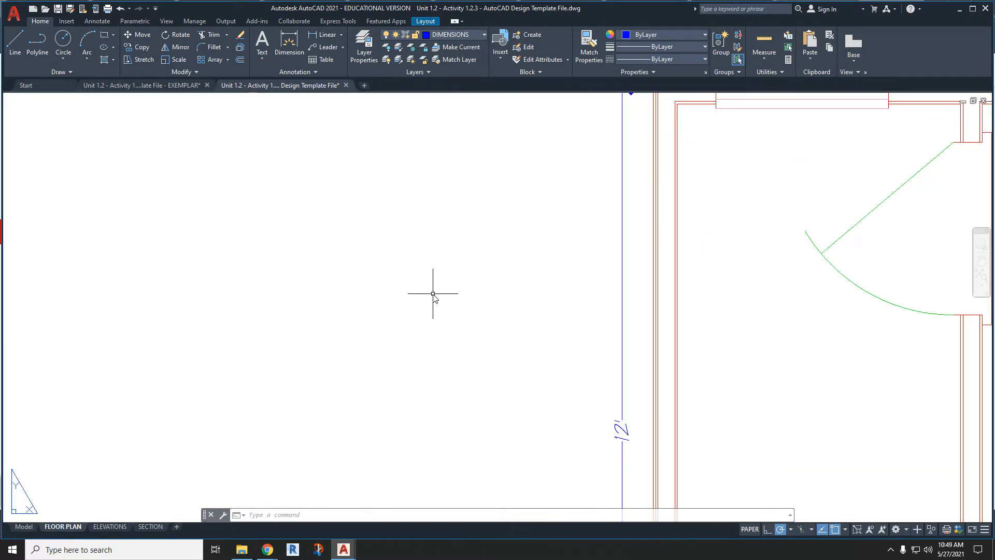
pyautogui.scroll(-5, 434, 294)
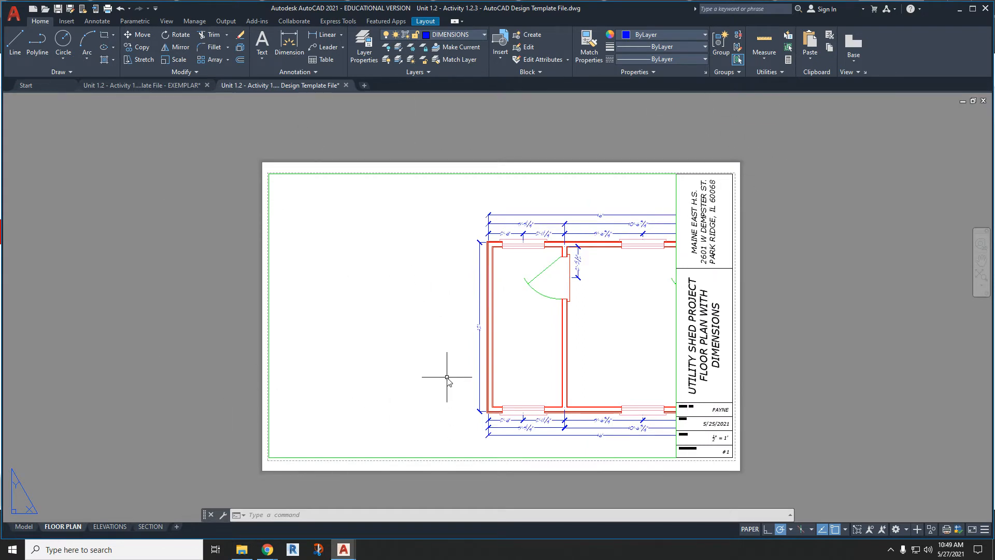
pyautogui.doubleClick(387, 377)
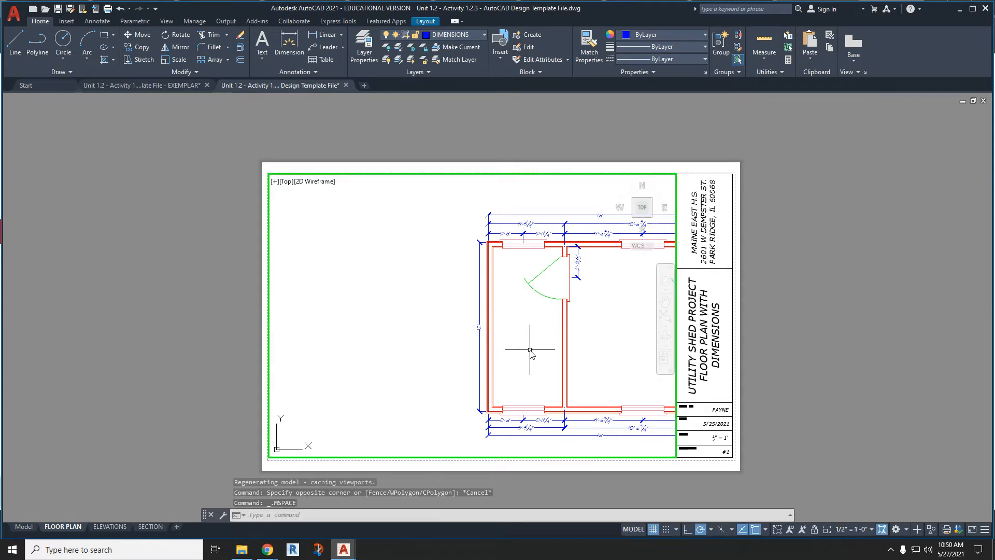
pyautogui.moveTo(530, 351); pyautogui.dragTo(407, 348, button='middle')
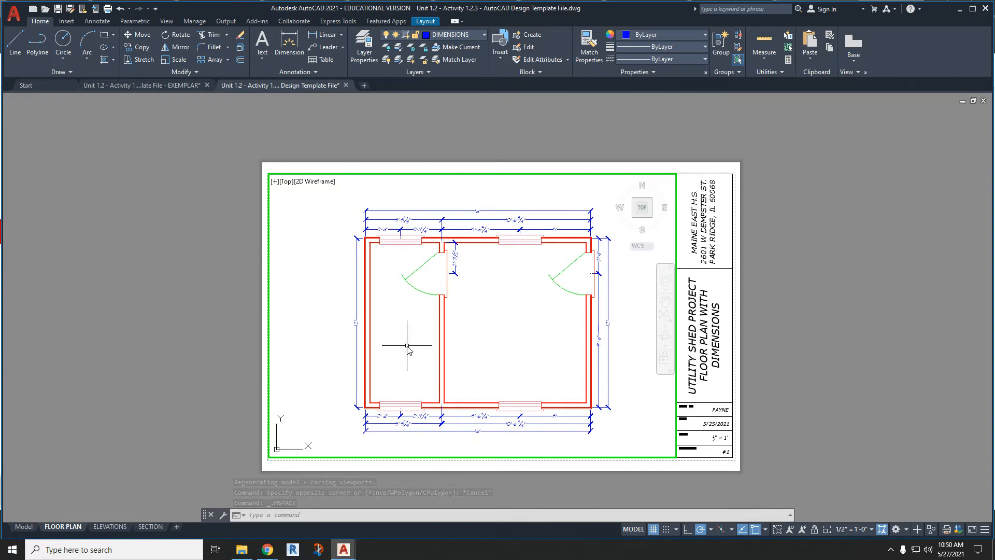
pyautogui.doubleClick(784, 413)
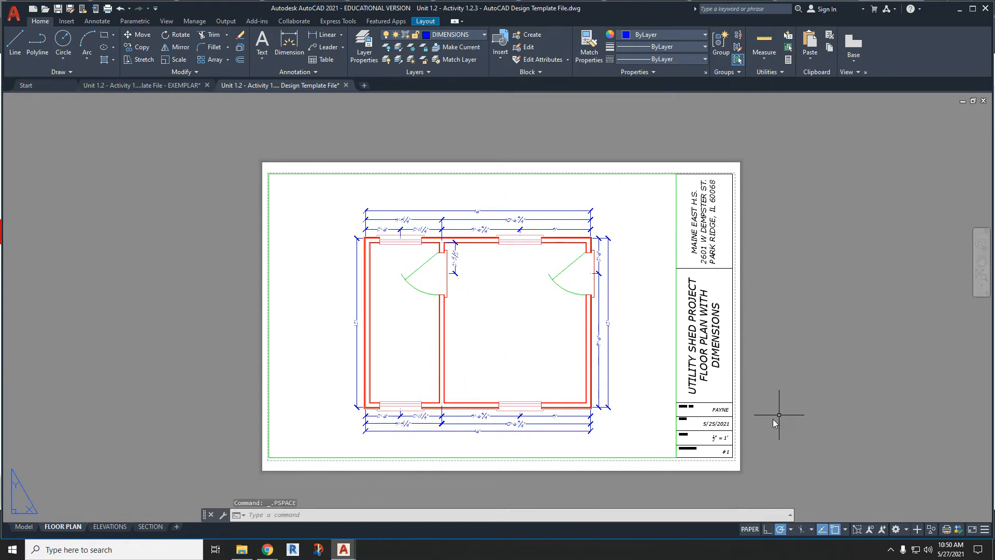
# - Check the title block, try shrinking the plan by zooming inside the active viewport, and return to paper space
pyautogui.scroll(4, 711, 431)
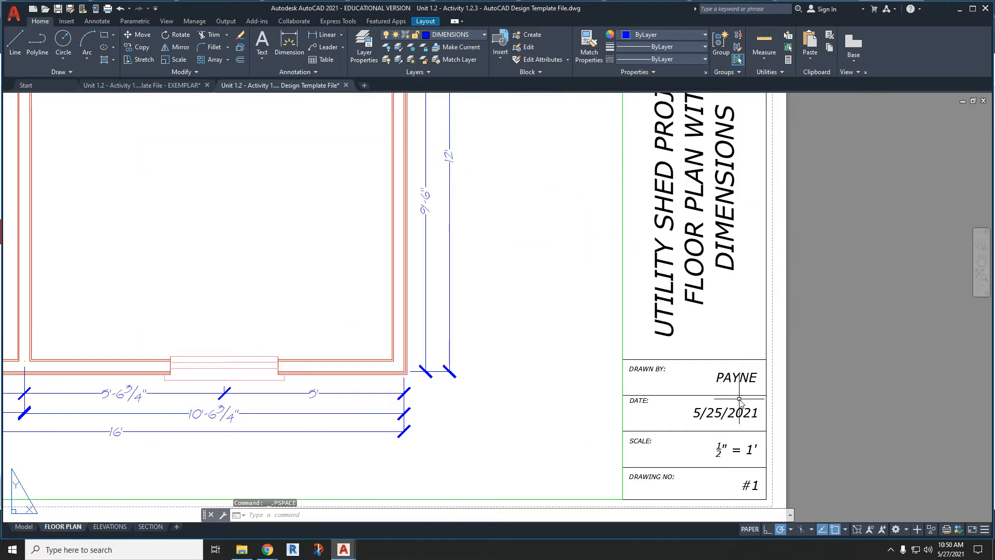
pyautogui.scroll(-4, 581, 420)
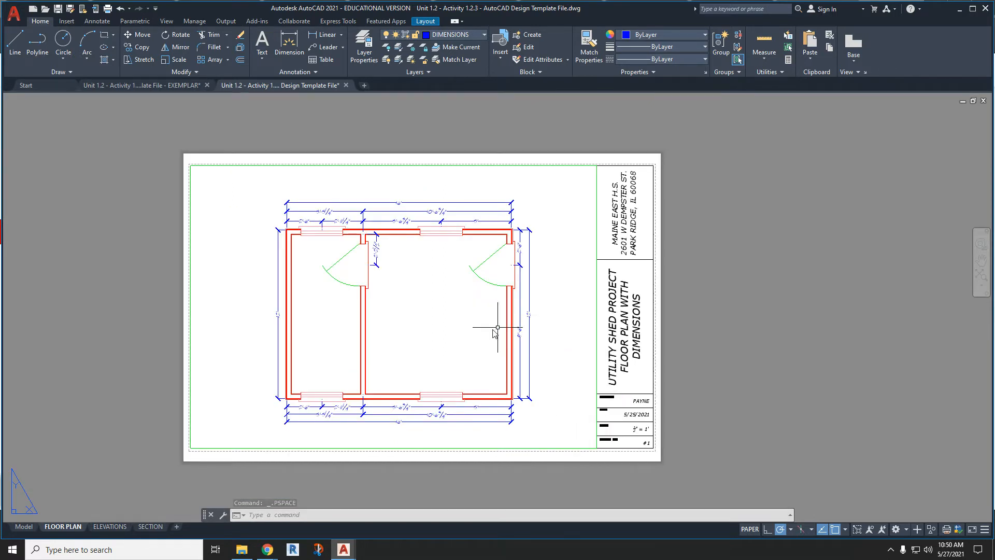
pyautogui.doubleClick(429, 326)
pyautogui.scroll(-8, 429, 326)
pyautogui.scroll(8, 429, 326)
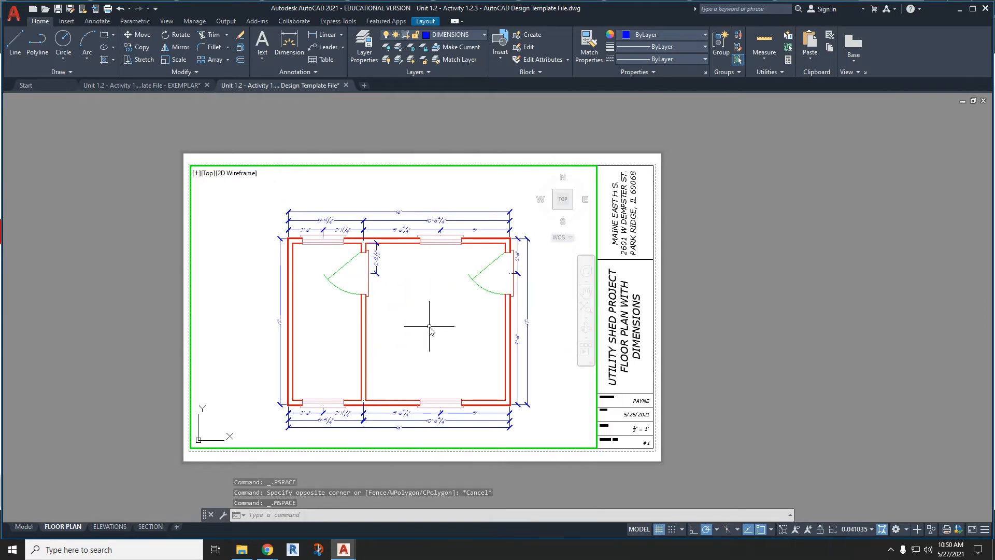
pyautogui.scroll(-6, 429, 326)
pyautogui.scroll(4, 429, 326)
pyautogui.doubleClick(761, 349)
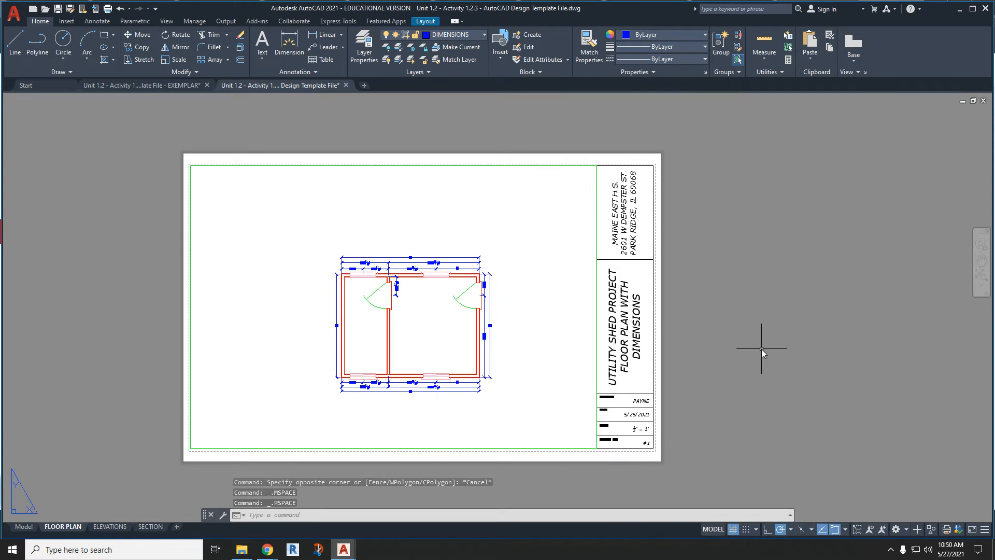
pyautogui.click(596, 322)
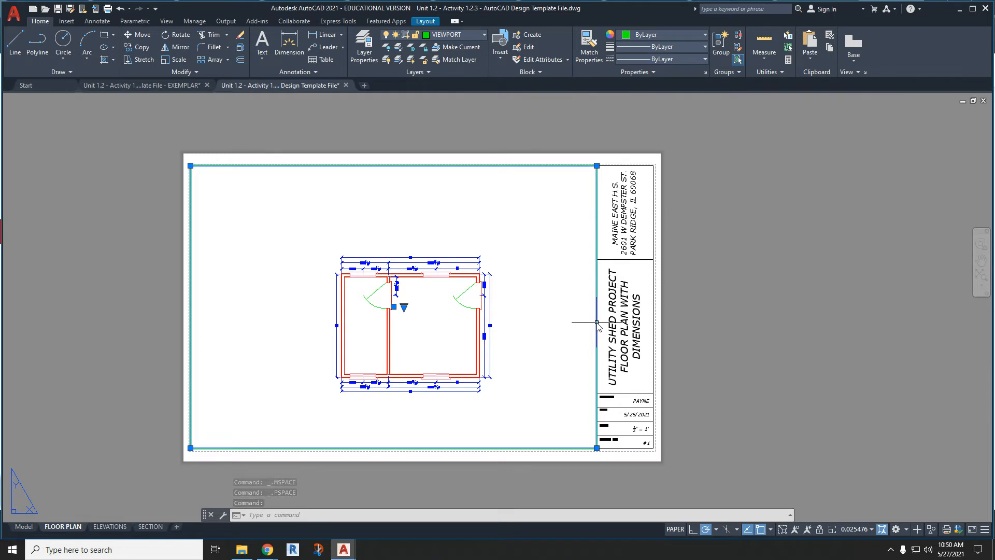
pyautogui.rightClick(597, 323)
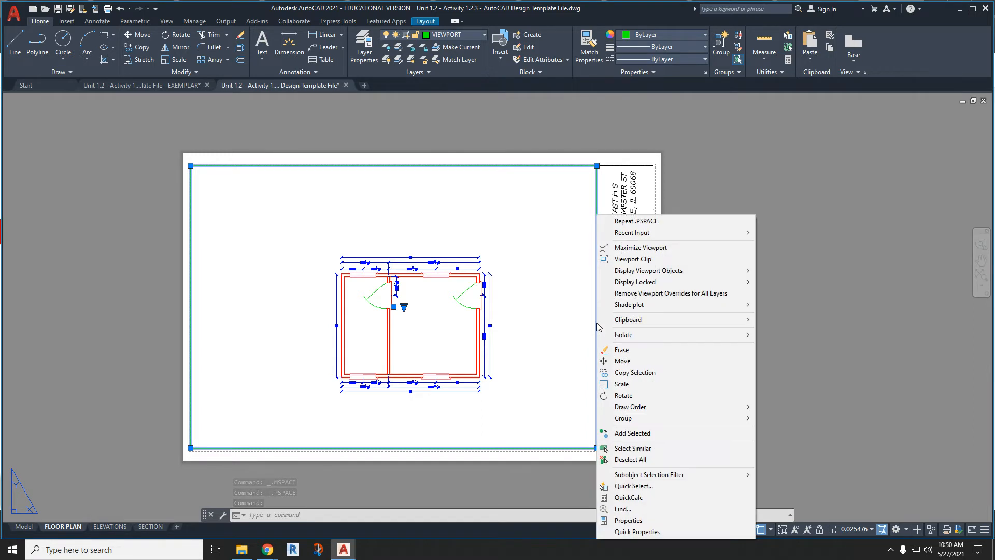
pyautogui.click(622, 384)
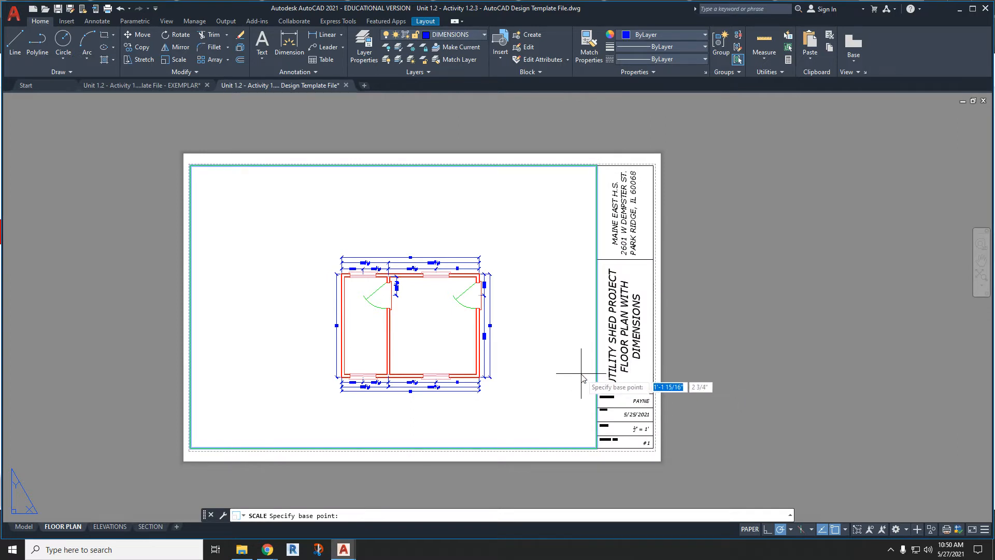
pyautogui.press('Escape')
pyautogui.press('Escape')
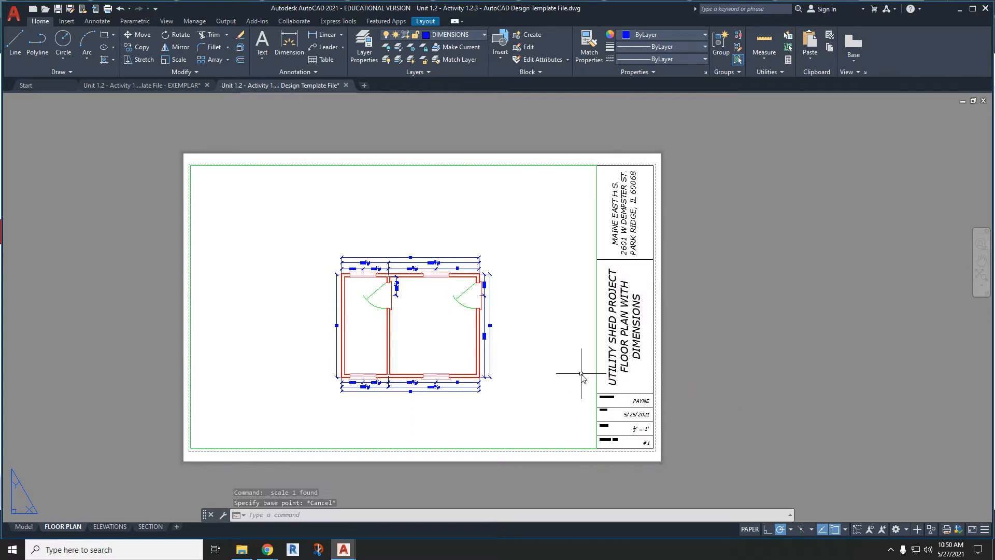
pyautogui.rightClick(599, 369)
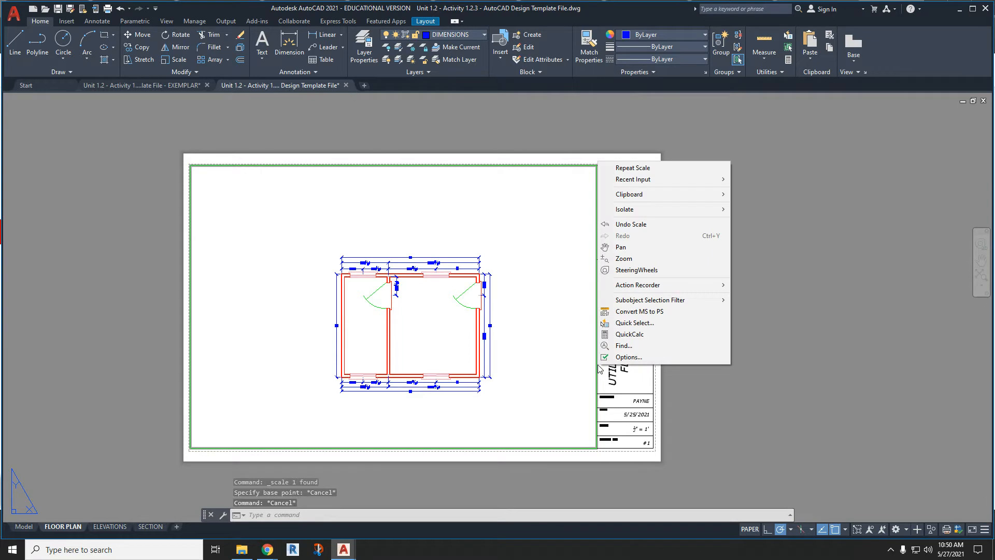
pyautogui.press('Escape')
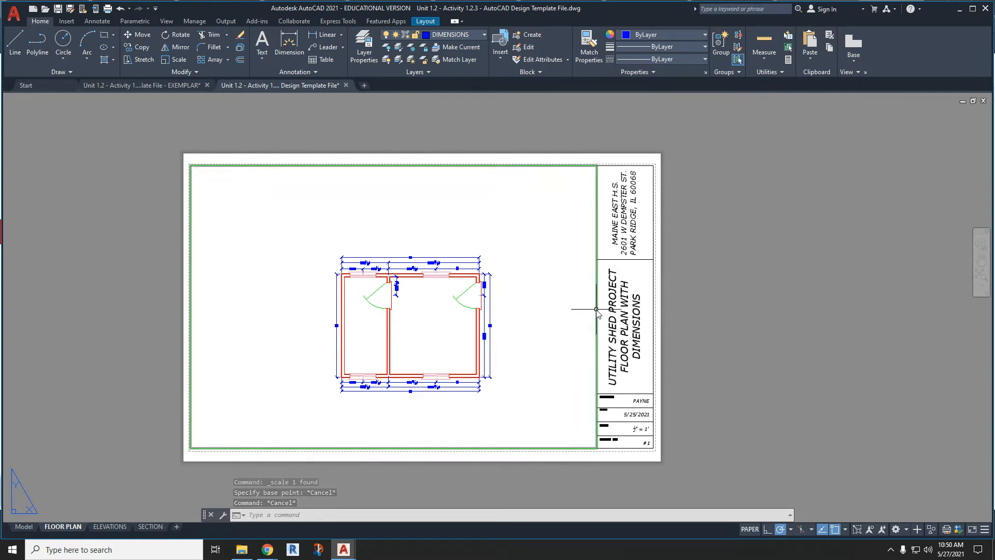
# - Open the viewport border's properties and set its standard scale to 1/2" = 1'-0"
pyautogui.click(597, 310)
pyautogui.rightClick(597, 310)
pyautogui.click(622, 521)
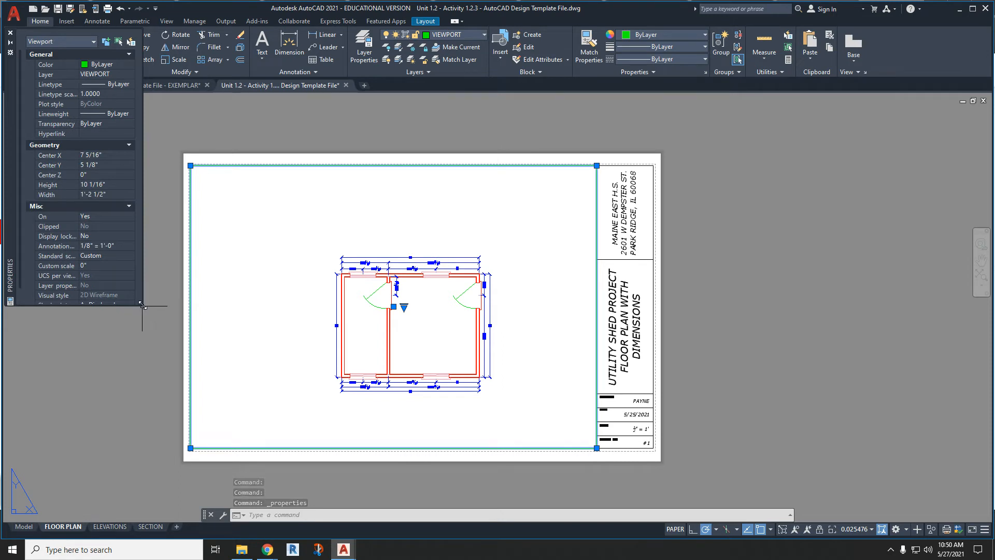
pyautogui.moveTo(141, 305); pyautogui.dragTo(142, 443)
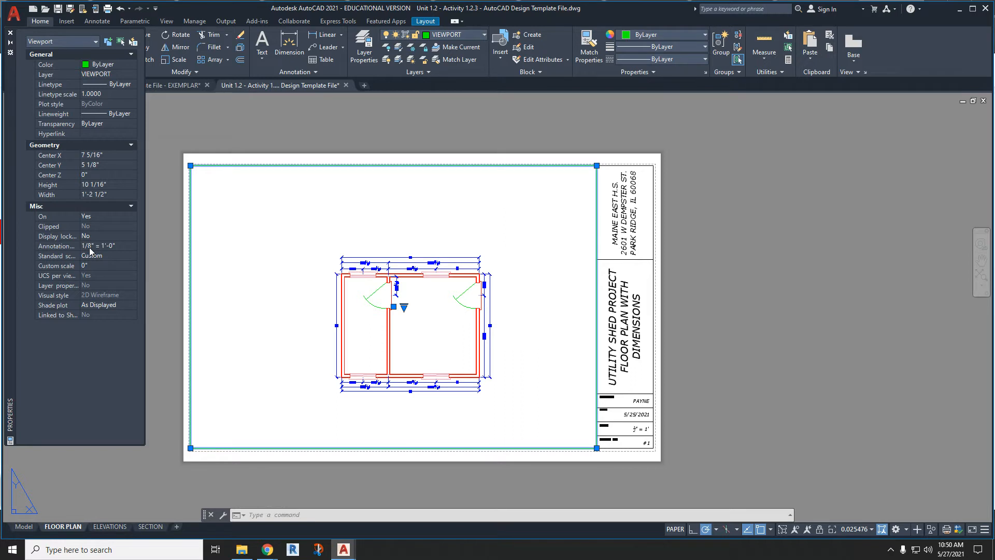
pyautogui.click(49, 265)
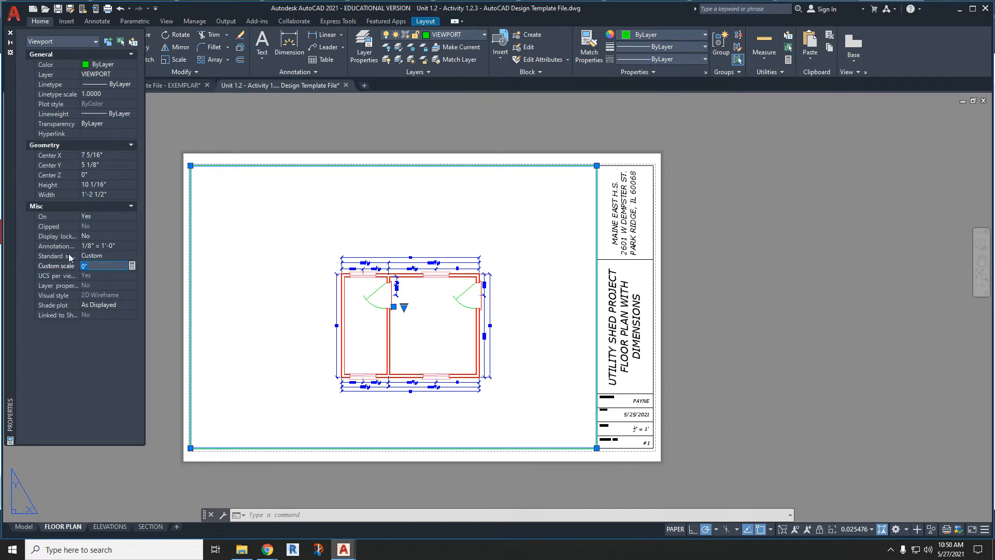
pyautogui.click(89, 256)
pyautogui.click(131, 256)
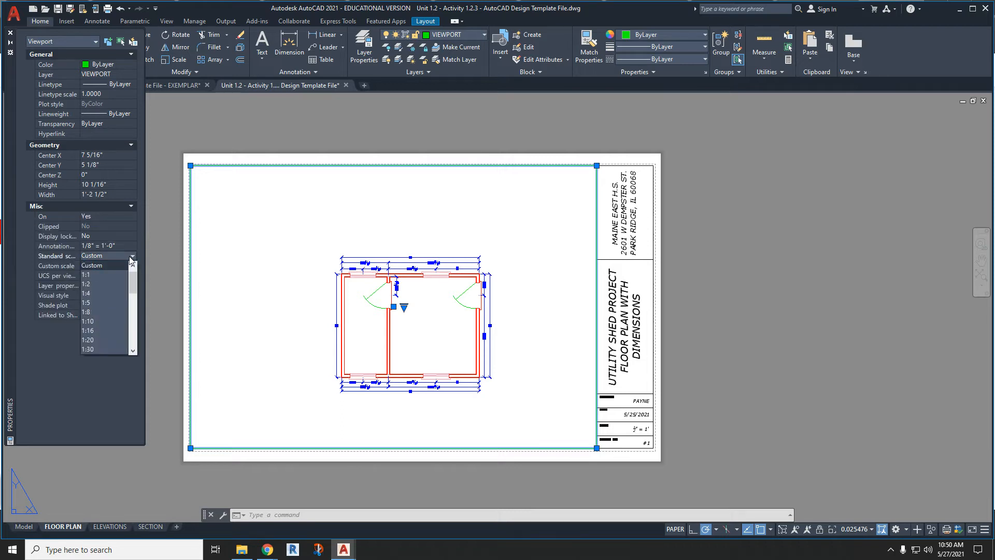
pyautogui.scroll(-8, 123, 309)
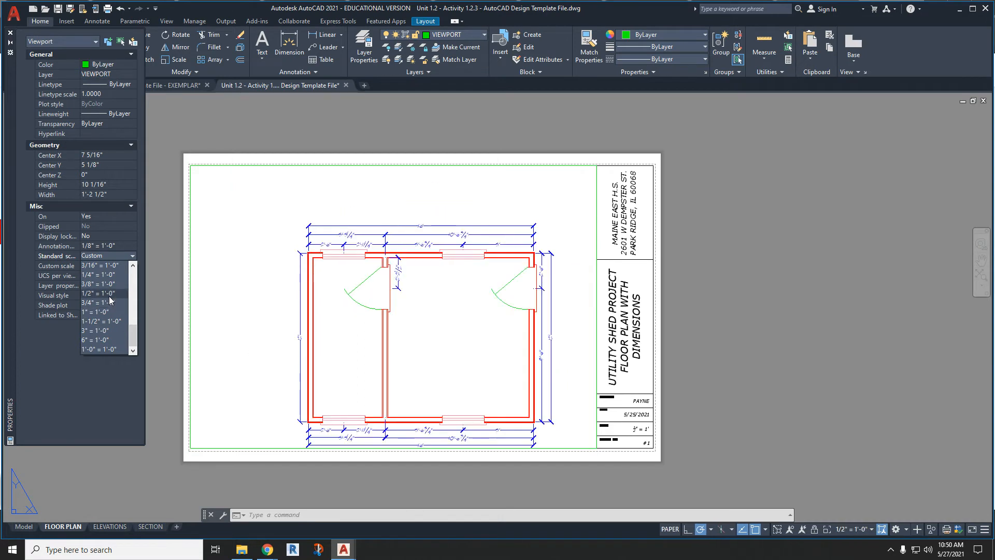
pyautogui.click(109, 294)
# - Try zooming in and out inside the active floor plan viewport, and return to paper space
pyautogui.moveTo(444, 345); pyautogui.dragTo(374, 303, button='middle')
pyautogui.doubleClick(432, 334)
pyautogui.scroll(4, 674, 413)
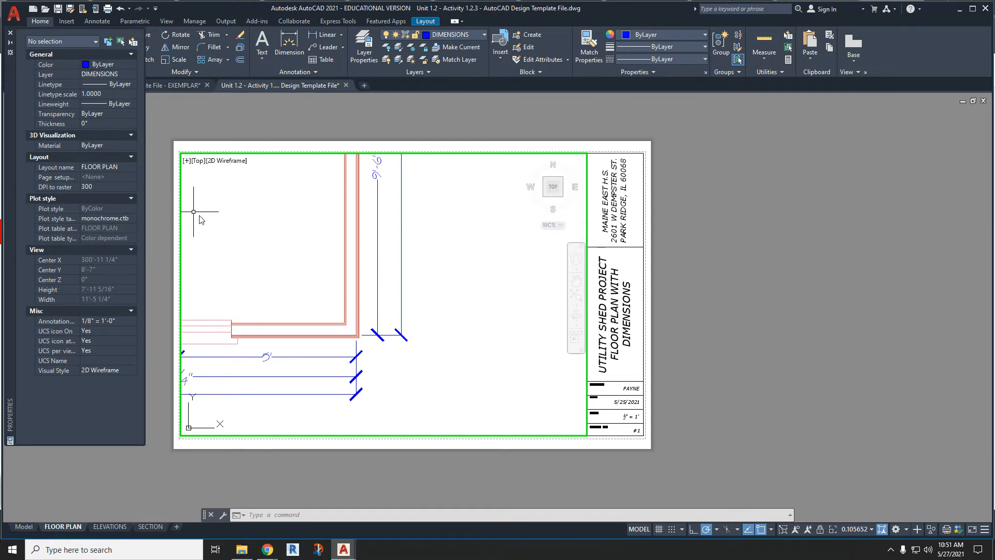
pyautogui.scroll(-2, 217, 225)
pyautogui.doubleClick(220, 123)
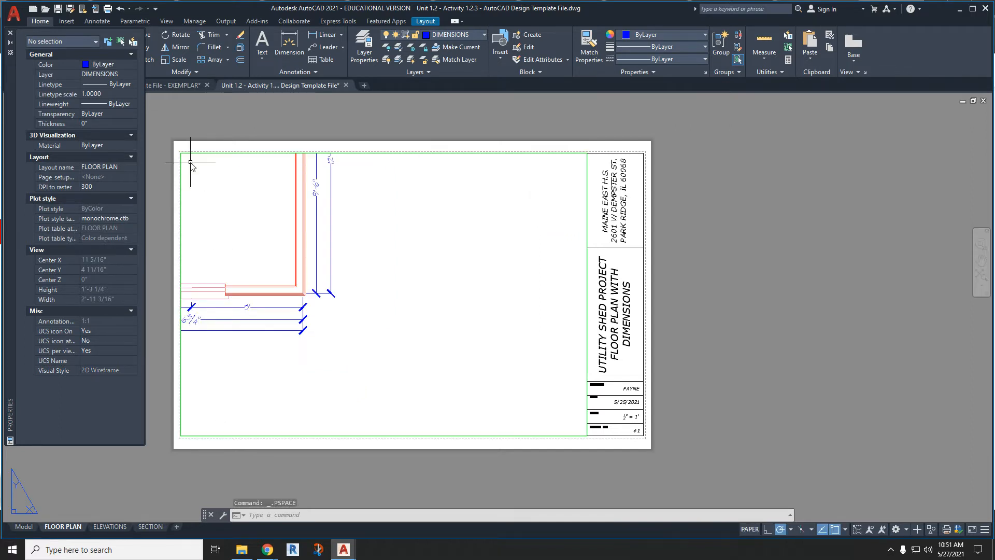
# - Select the viewport border and reset its standard scale to 1/2" = 1'-0"
pyautogui.click(181, 270)
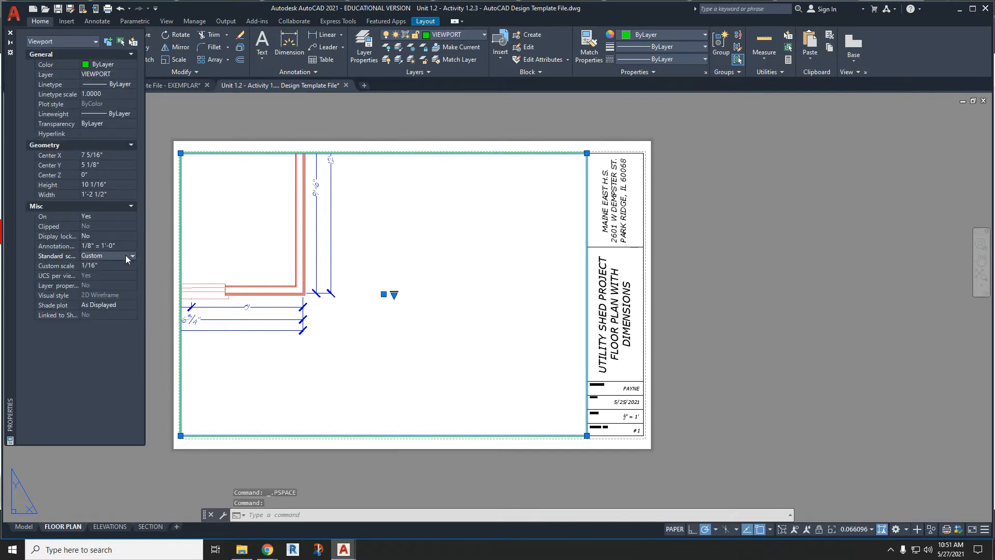
pyautogui.click(132, 256)
pyautogui.scroll(-5, 117, 325)
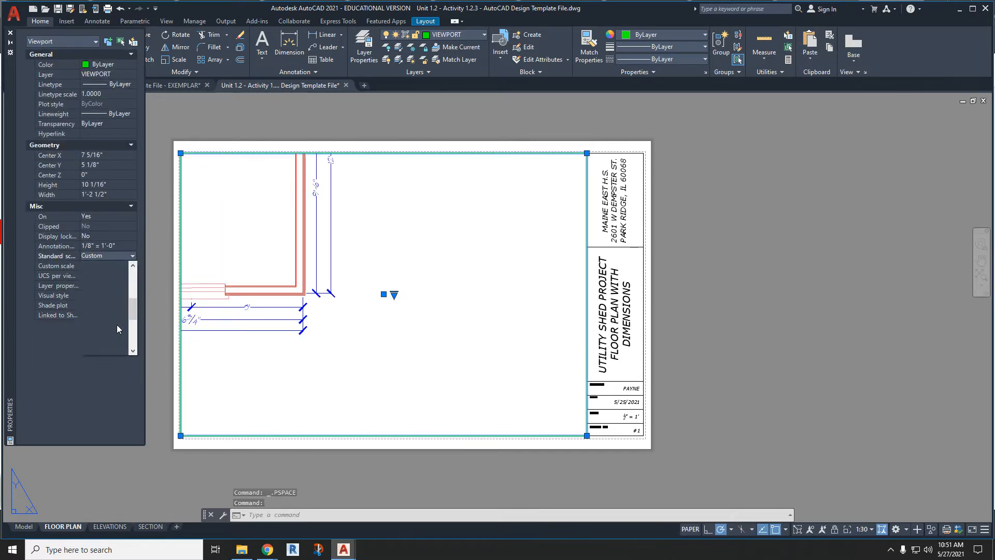
pyautogui.scroll(-1, 117, 324)
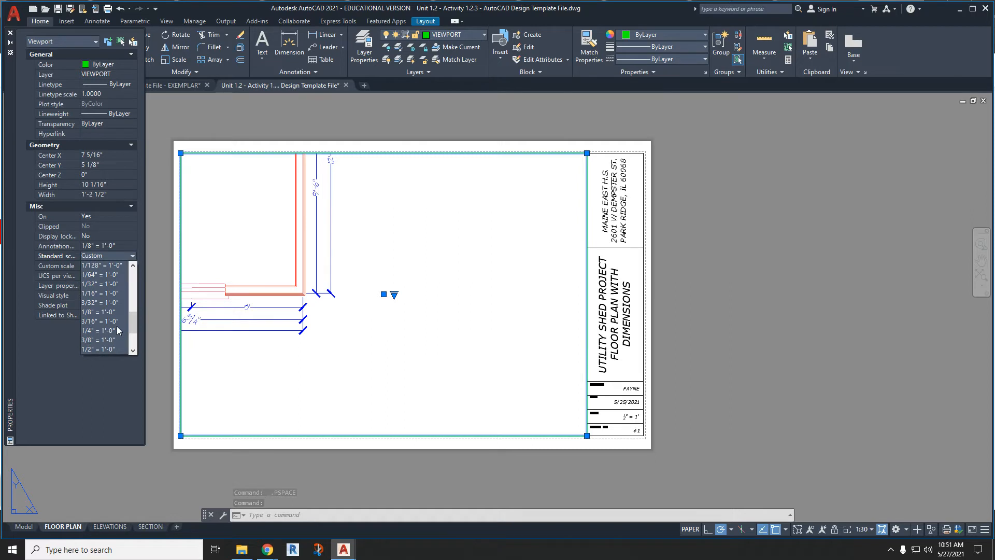
pyautogui.click(110, 350)
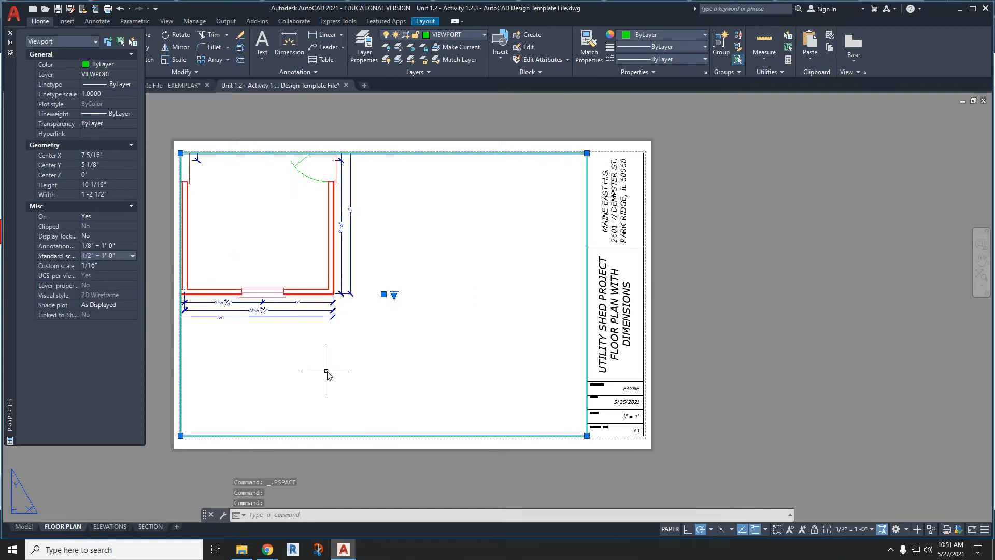
# - Activate the viewport, centre the dimensioned plan inside it without changing the scale, and return to paper space
pyautogui.doubleClick(279, 267)
pyautogui.moveTo(276, 257); pyautogui.dragTo(430, 328, button='middle')
pyautogui.doubleClick(726, 339)
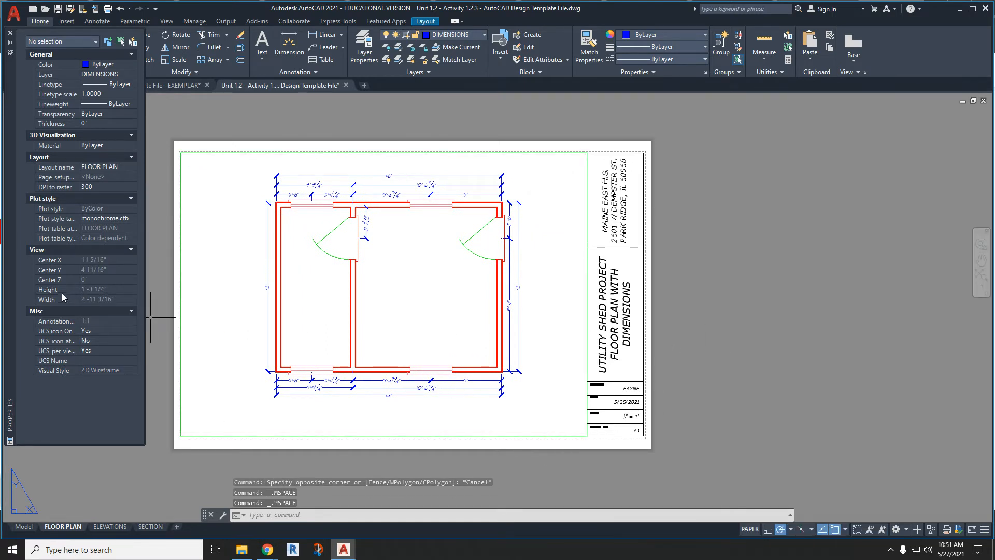
# - Set the viewport's display lock to Yes and test panning over the plan
pyautogui.click(228, 436)
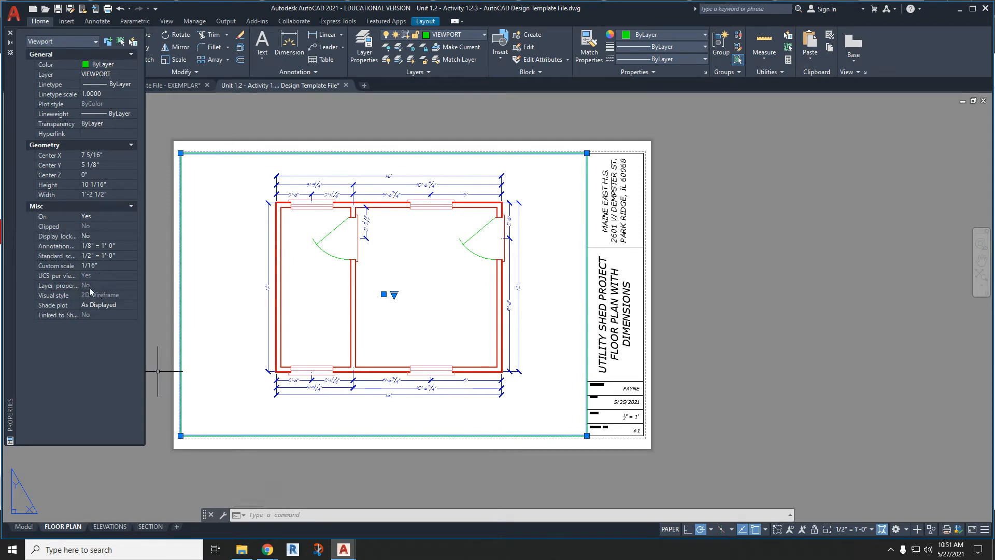
pyautogui.click(104, 238)
pyautogui.click(134, 237)
pyautogui.click(127, 246)
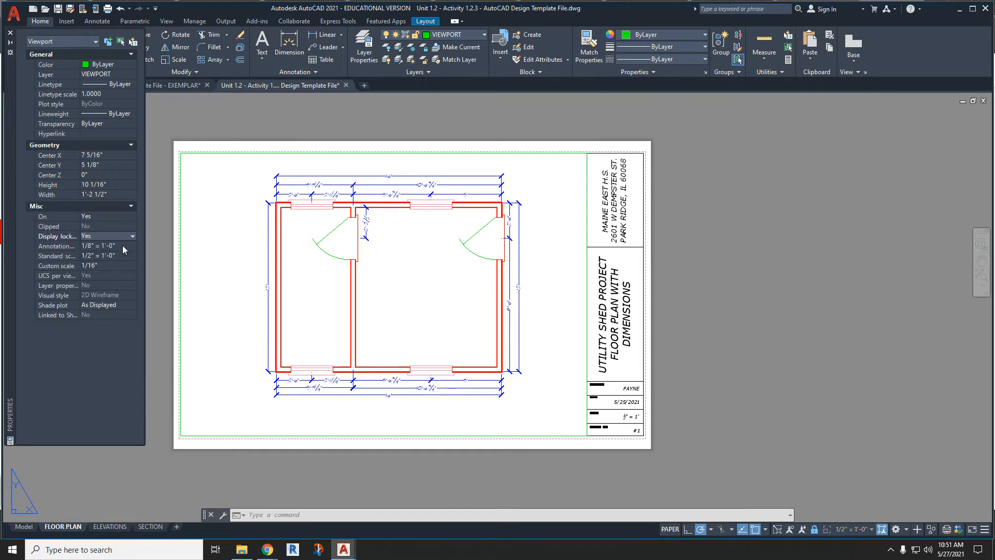
pyautogui.click(225, 305)
pyautogui.moveTo(289, 292); pyautogui.dragTo(327, 298, button='middle')
pyautogui.doubleClick(168, 272)
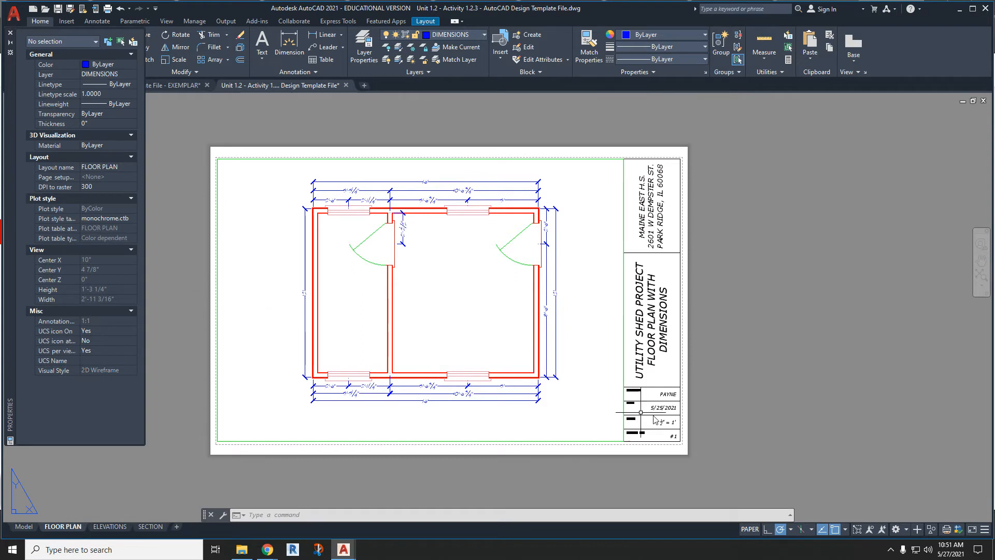
# - Examine the drawn-by, date and scale entries in the title block
pyautogui.scroll(6, 669, 414)
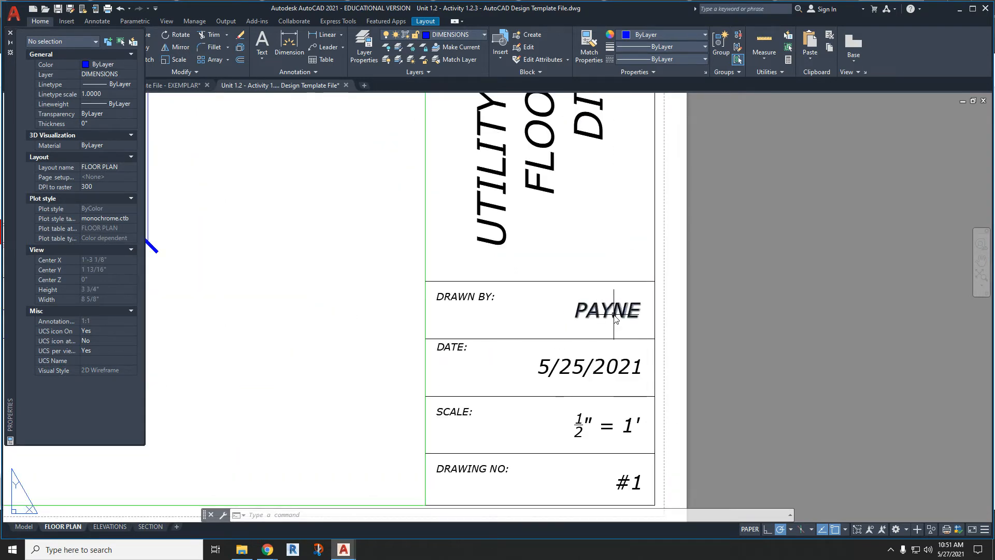
pyautogui.click(616, 318)
pyautogui.click(595, 372)
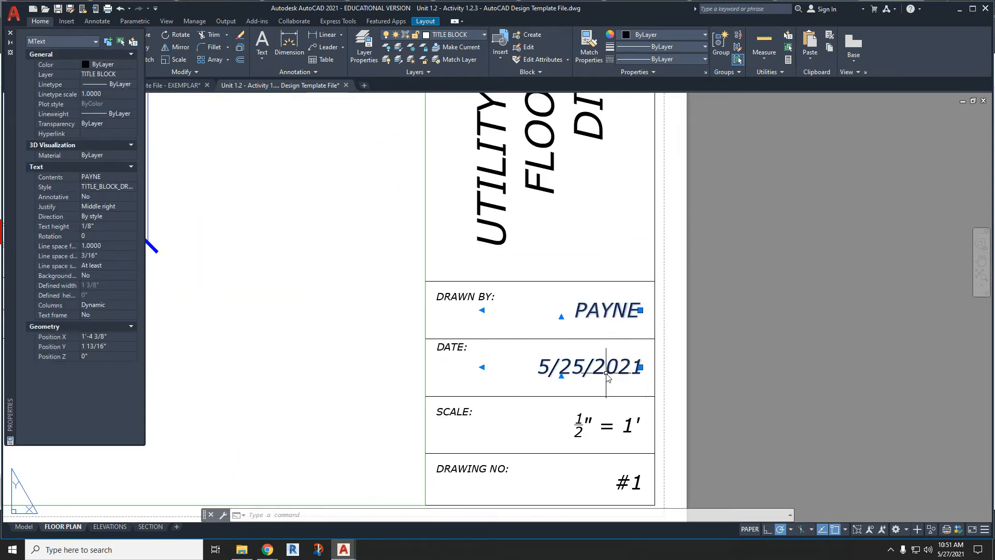
pyautogui.click(612, 432)
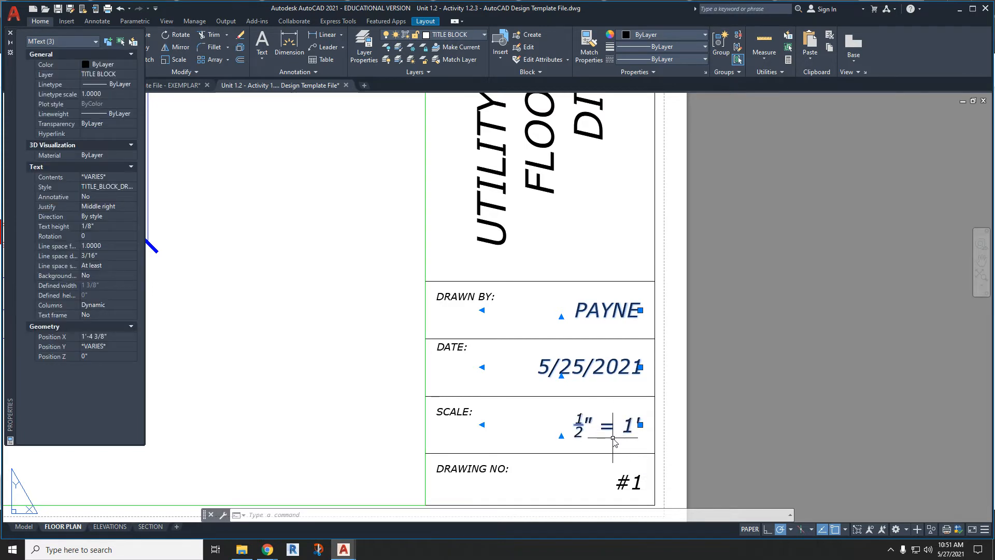
# - Switch from the FLOOR PLAN layout to model space and show the area around the plan
pyautogui.scroll(-6, 760, 431)
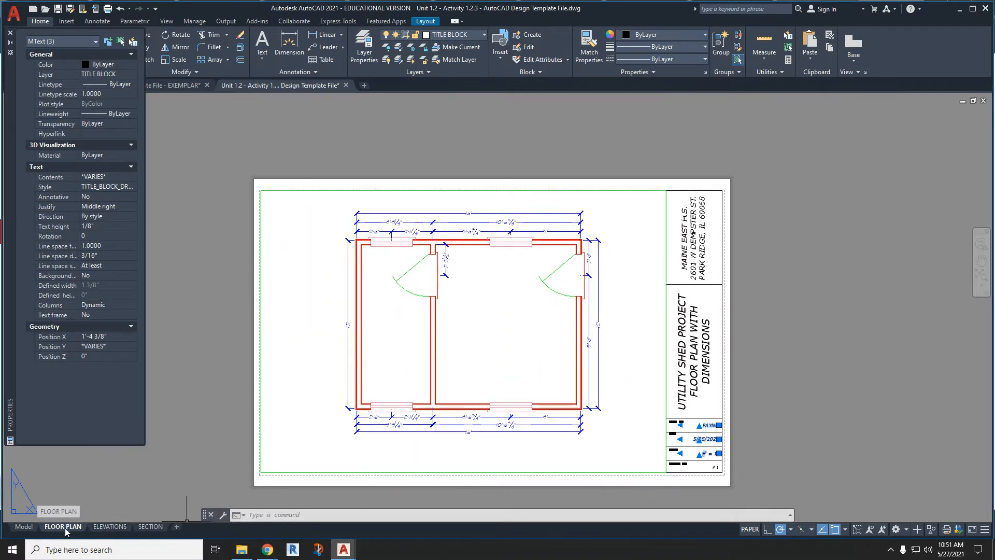
pyautogui.click(20, 526)
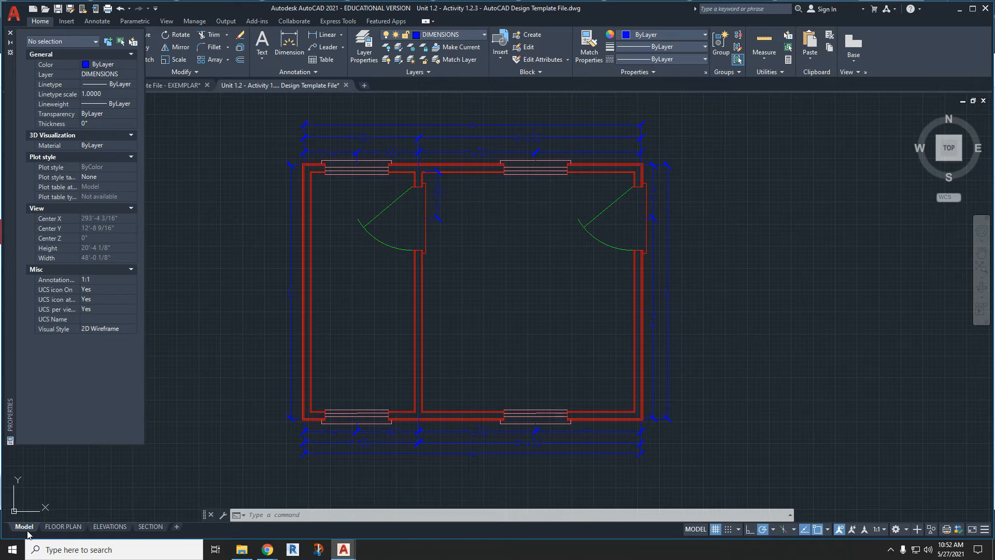
pyautogui.scroll(-4, 328, 362)
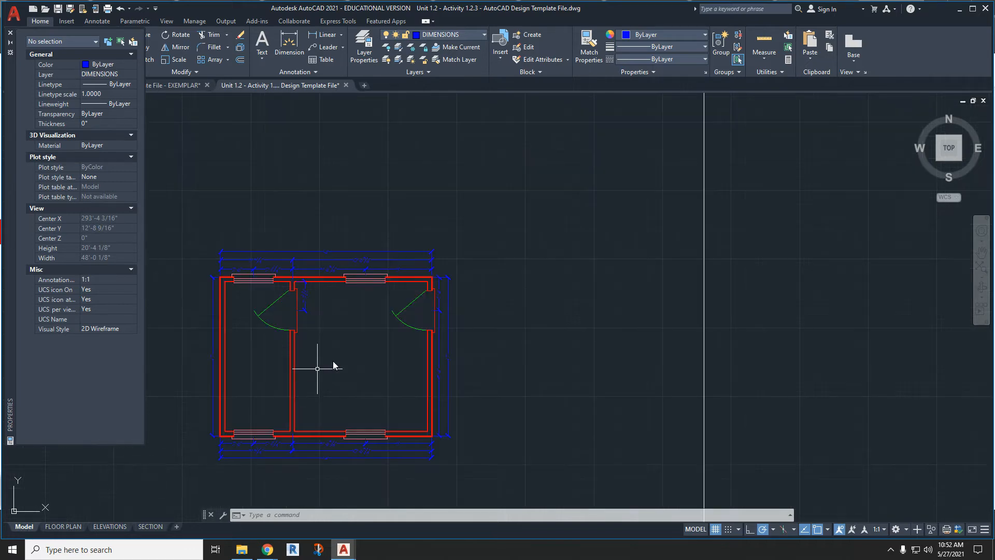
pyautogui.click(500, 379)
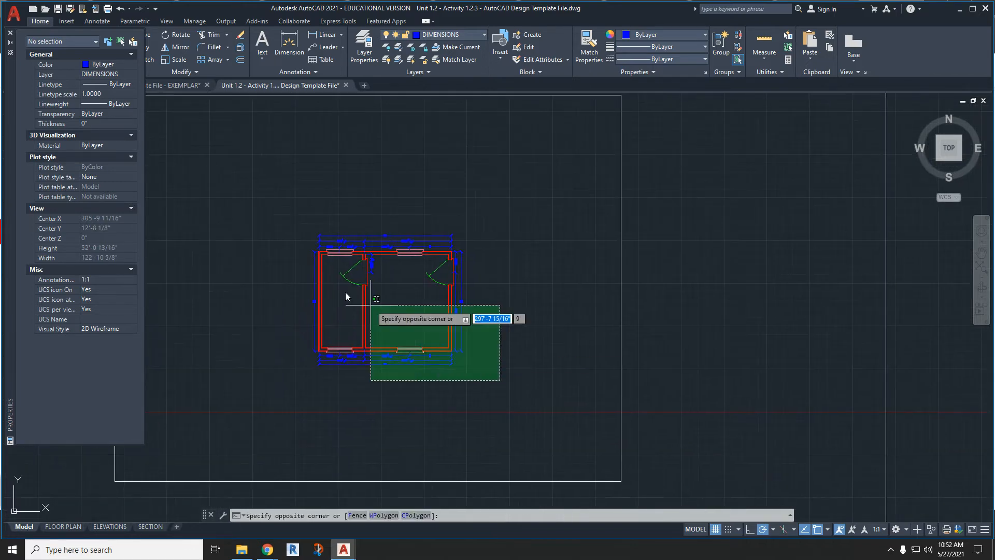
pyautogui.click(272, 217)
pyautogui.write('cv')
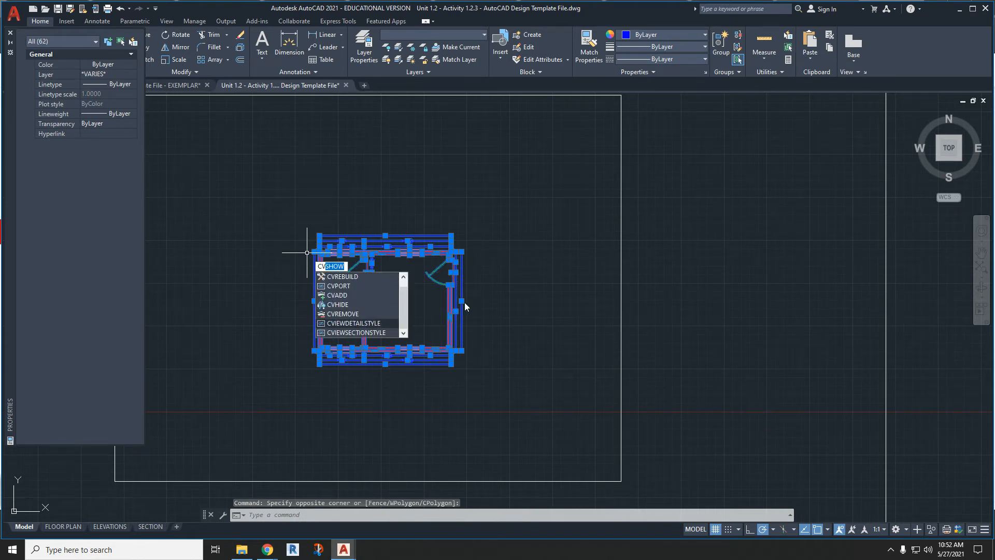
pyautogui.press('Escape')
pyautogui.press('Escape')
# - Copy the whole floor plan with its dimensions and paste it inside the ELEVATION VIEWS frame
pyautogui.click(478, 373)
pyautogui.click(295, 222)
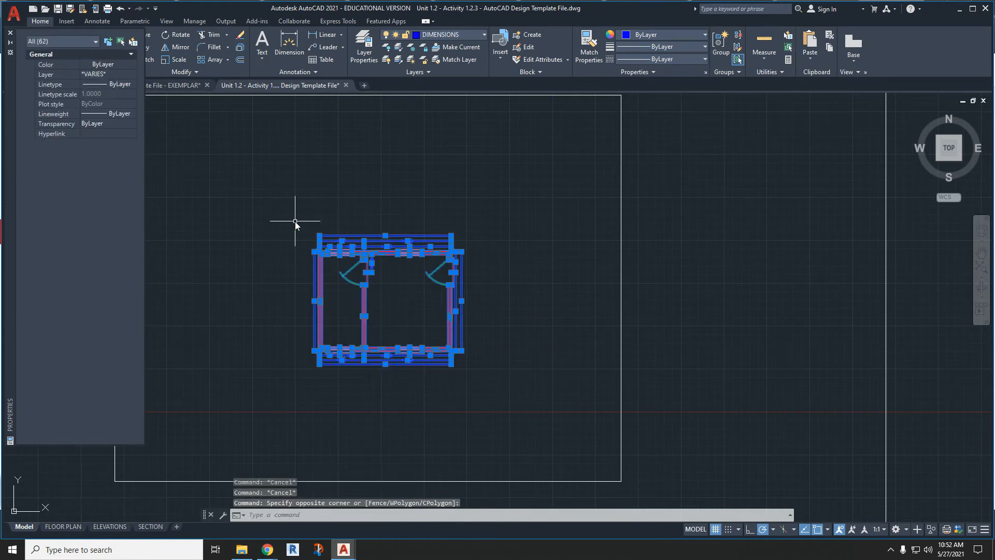
pyautogui.hotkey('ctrl', 'c')
pyautogui.hotkey('ctrl', 'v')
pyautogui.scroll(-6, 303, 278)
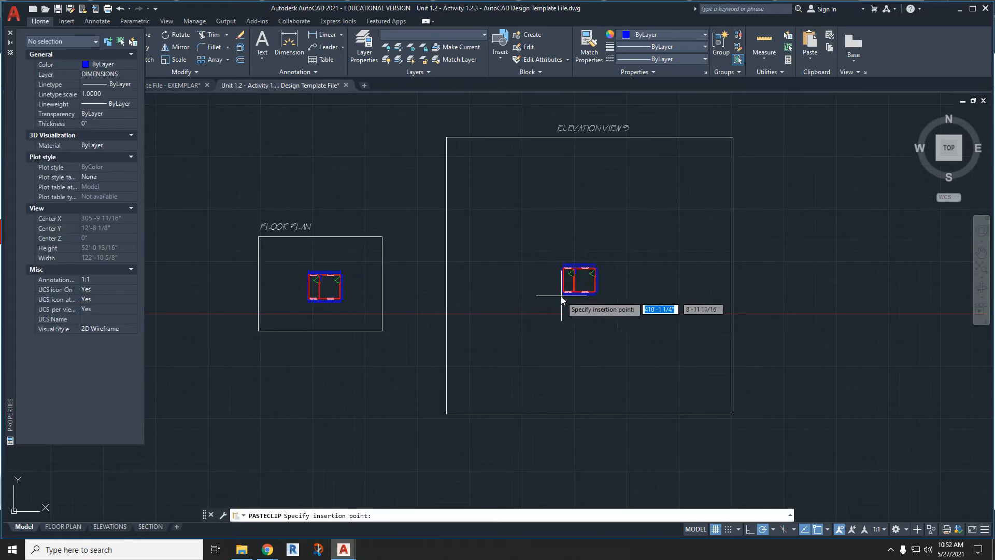
pyautogui.click(573, 290)
# - Delete the dimensions beside the right wall and above the top wall of the copied floor plan
pyautogui.scroll(5, 601, 270)
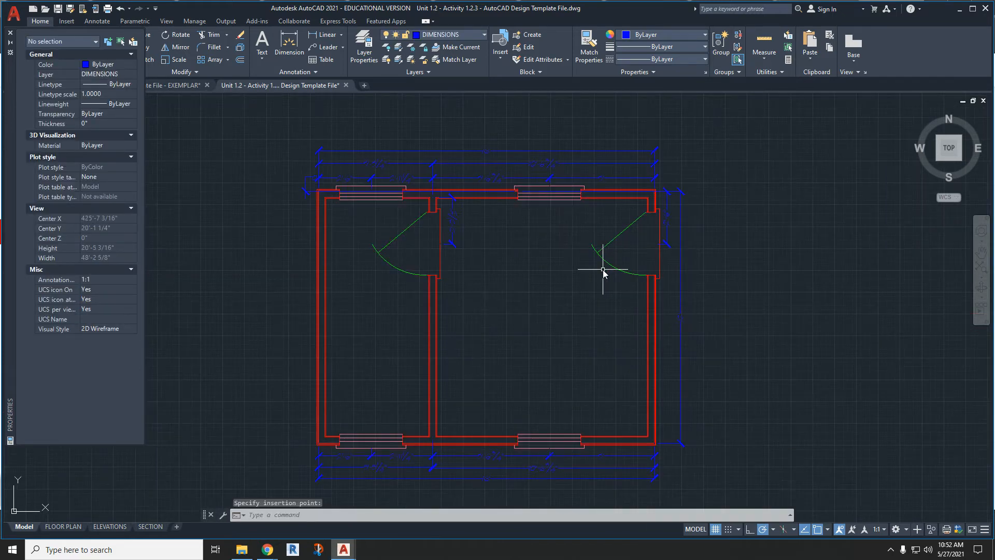
pyautogui.moveTo(505, 288); pyautogui.dragTo(556, 257, button='middle')
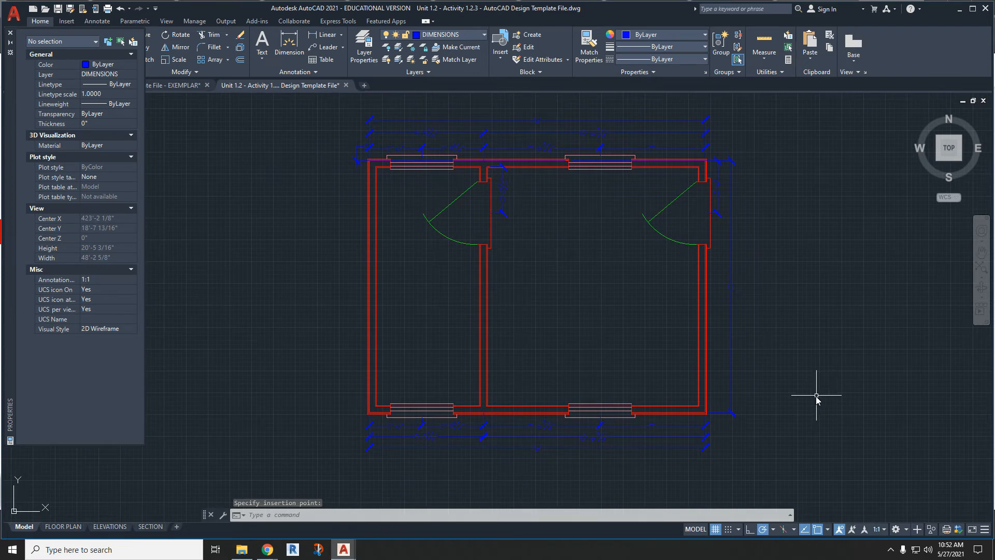
pyautogui.click(776, 441)
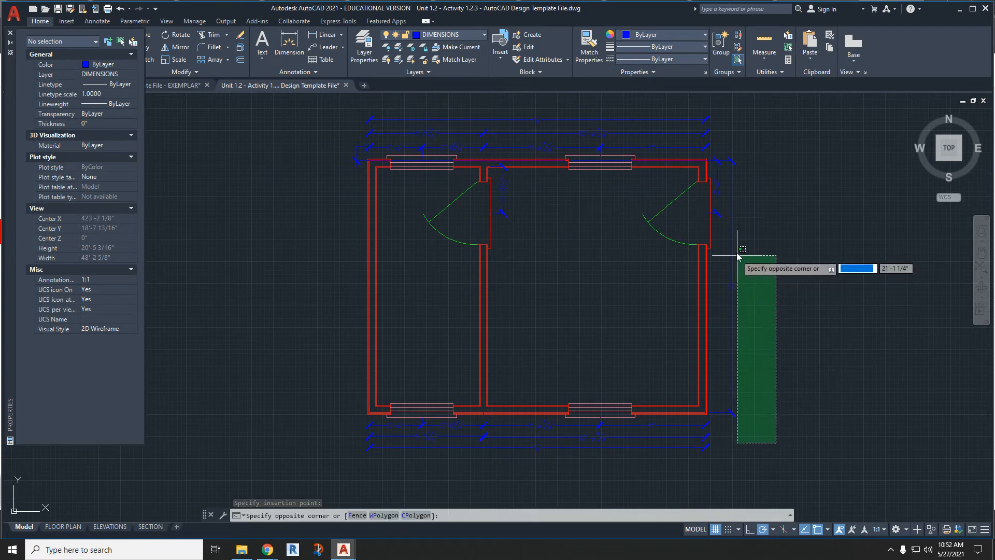
pyautogui.click(721, 156)
pyautogui.press('Delete')
pyautogui.click(732, 151)
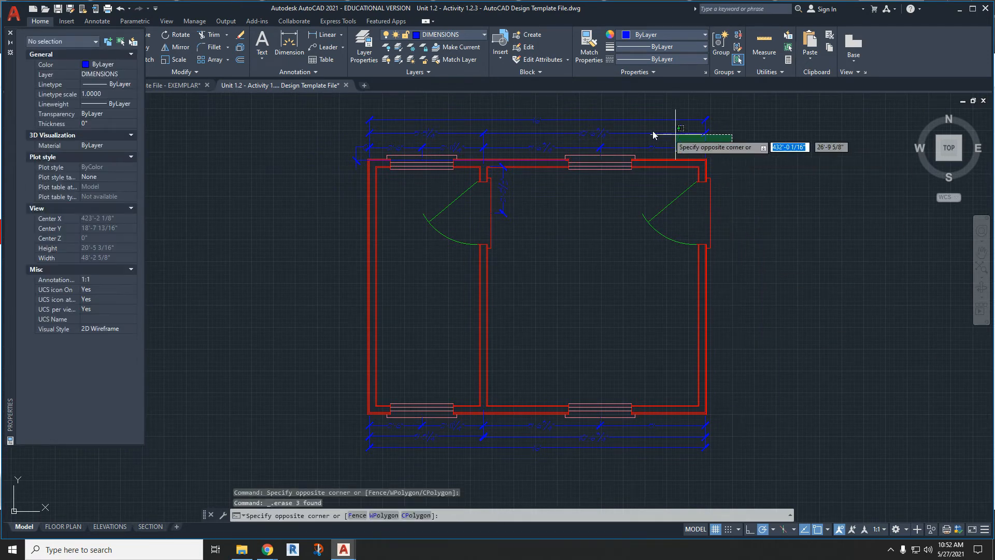
pyautogui.click(365, 107)
pyautogui.press('Delete')
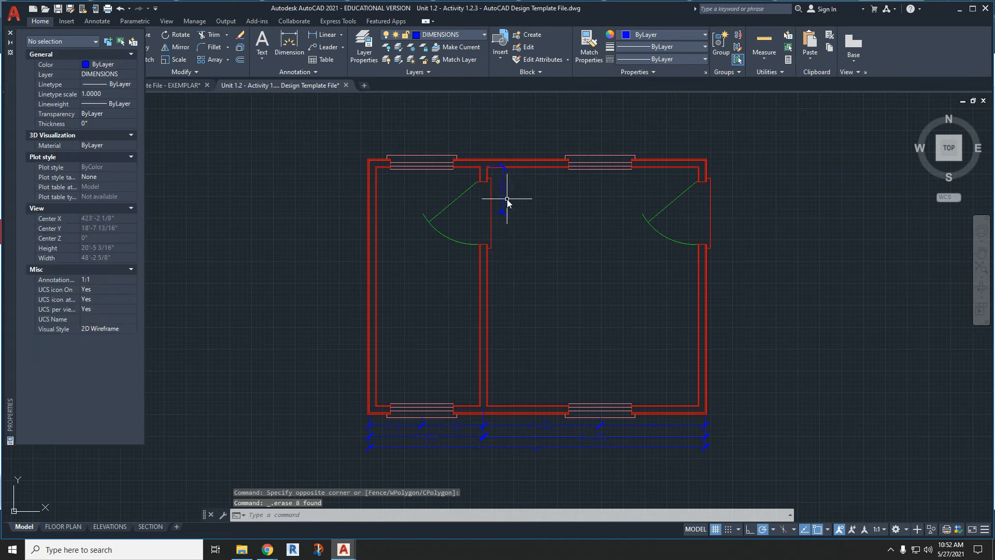
# - Delete the interior door dimension and all dimensions below the copied floor plan
pyautogui.click(504, 199)
pyautogui.press('Delete')
pyautogui.click(767, 488)
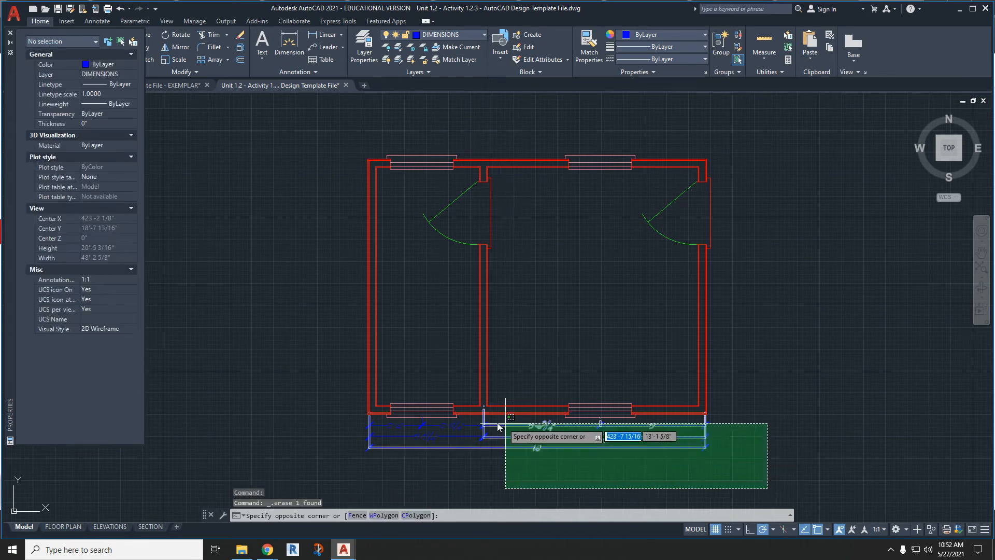
pyautogui.click(339, 416)
pyautogui.press('Delete')
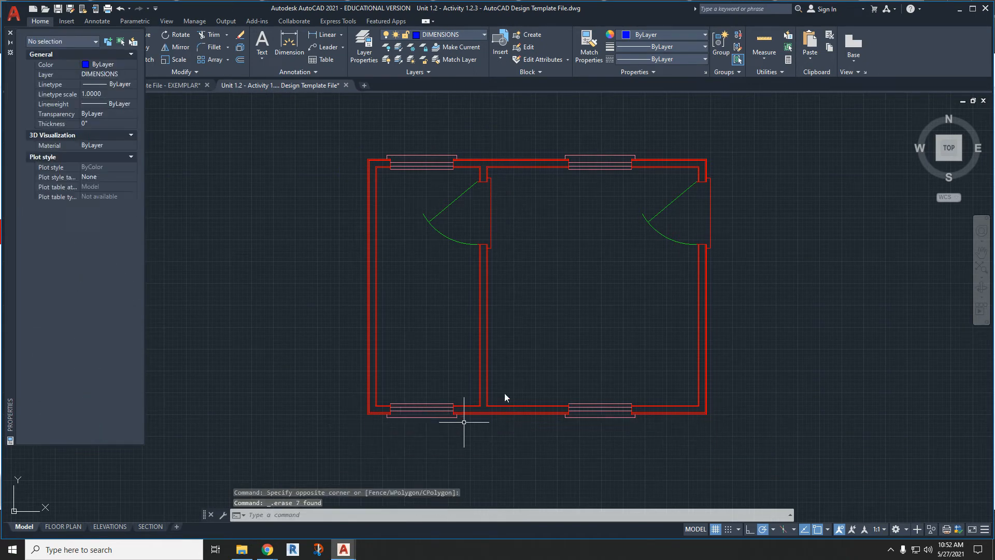
# - On the CONSTRUCTION layer, draw a 10' vertical line upward from the copied plan's outer upper-left wall corner
pyautogui.moveTo(429, 342); pyautogui.dragTo(444, 348, button='middle')
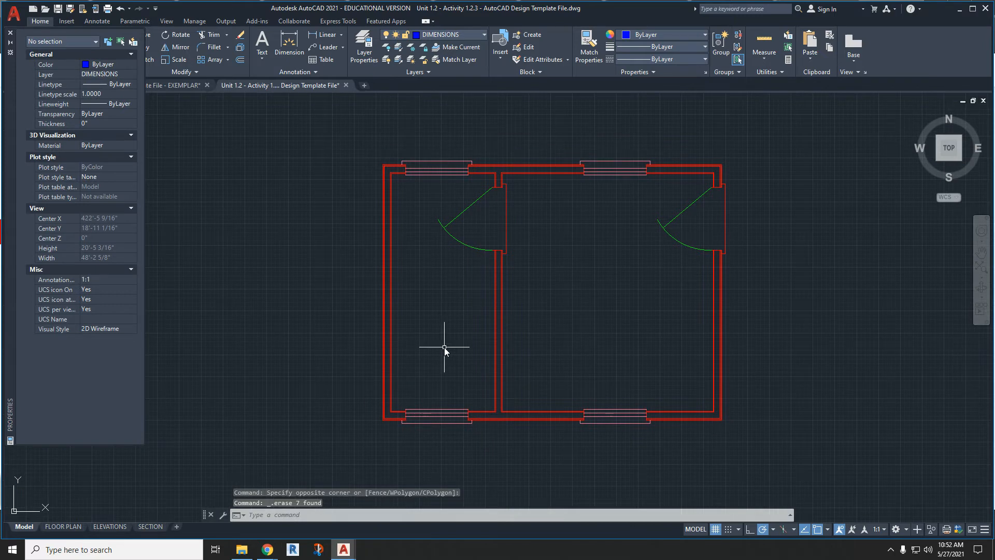
pyautogui.click(407, 35)
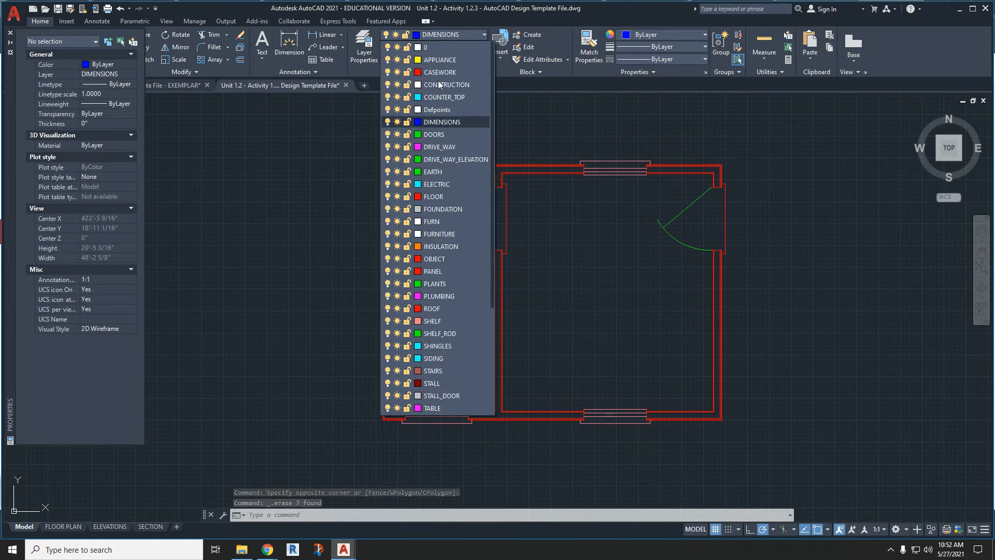
pyautogui.click(441, 85)
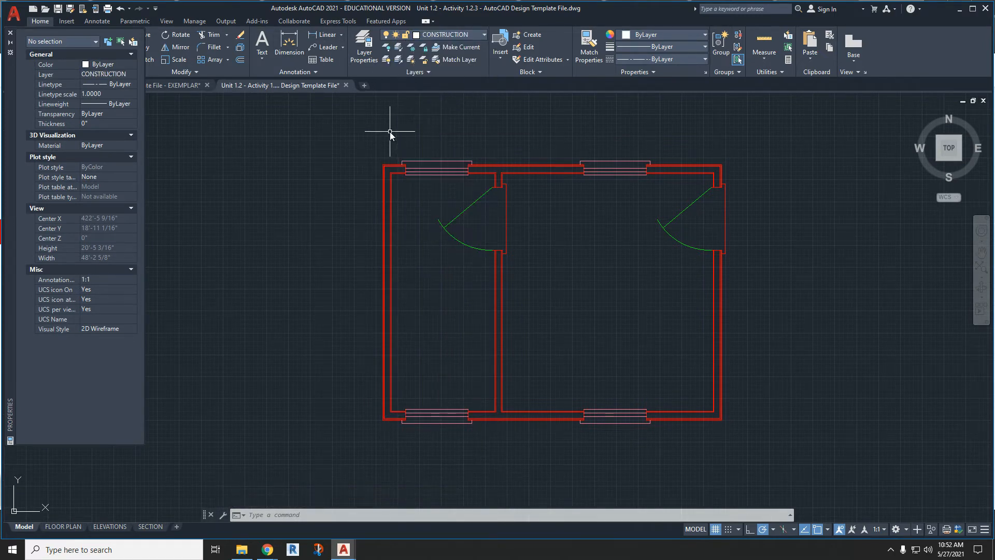
pyautogui.write('l')
pyautogui.press('Return')
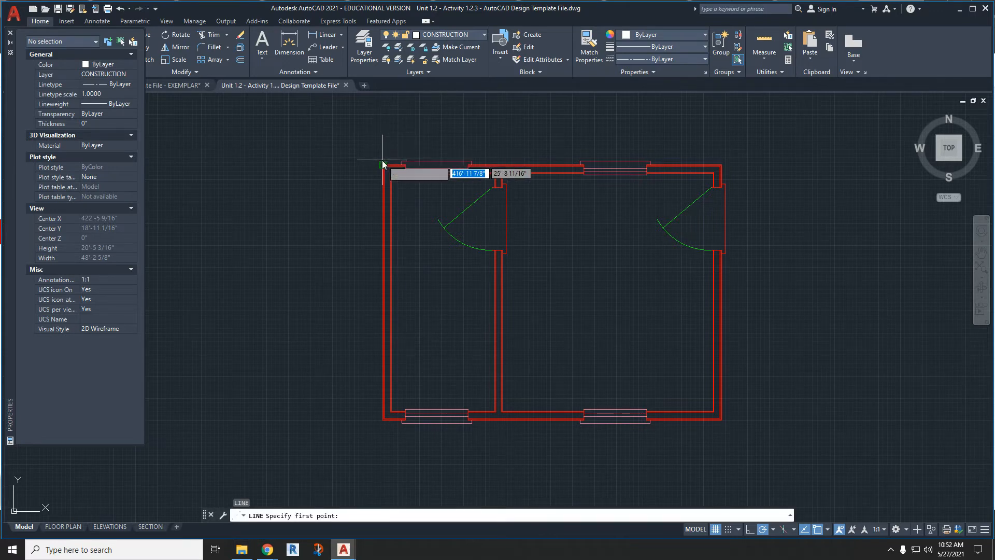
pyautogui.scroll(4, 382, 163)
pyautogui.click(384, 181)
pyautogui.scroll(-2, 384, 180)
pyautogui.moveTo(384, 152); pyautogui.dragTo(388, 234, button='middle')
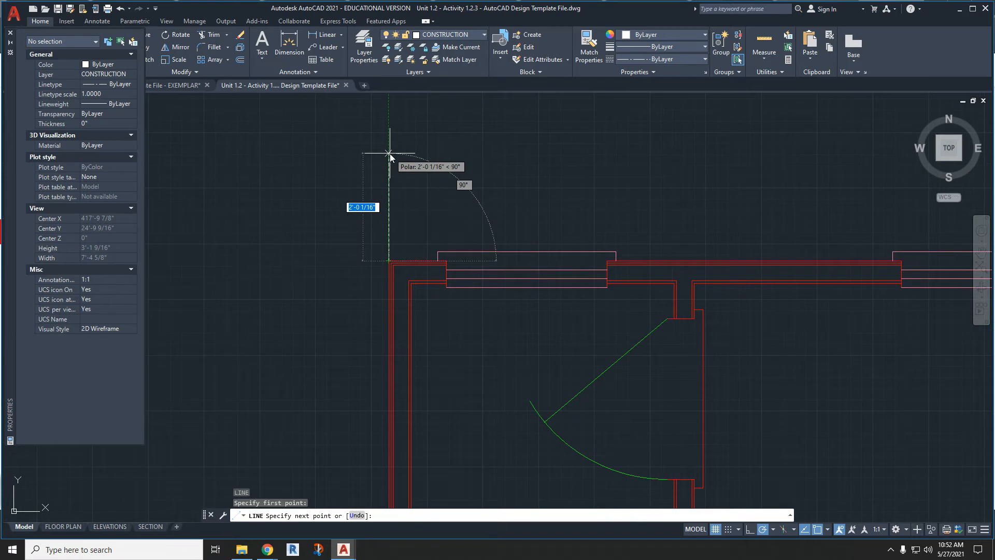
pyautogui.write('10')
pyautogui.press('Return')
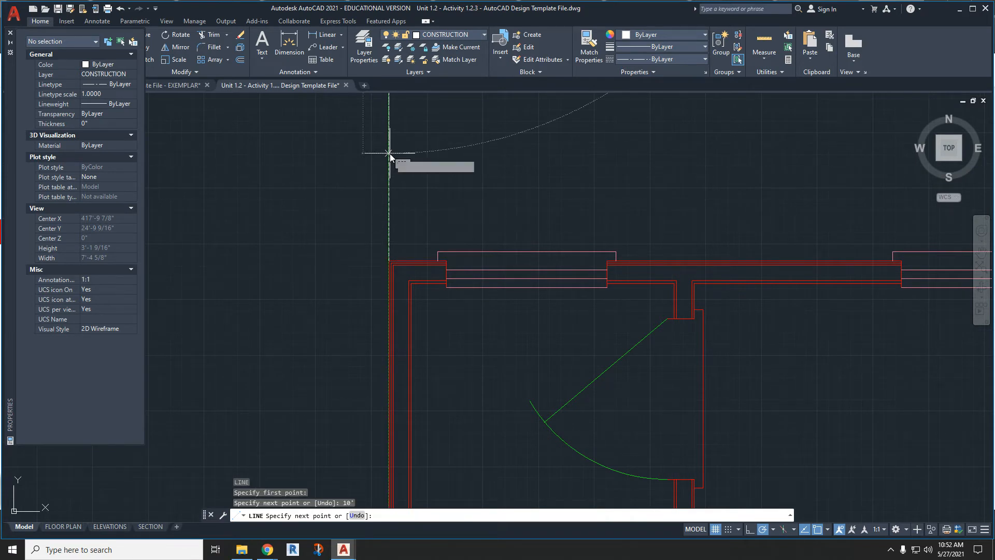
pyautogui.press('Escape')
# - Copy the 10' vertical construction line and paste it at the copied plan's outer upper-right wall corner
pyautogui.click(388, 189)
pyautogui.hotkey('ctrl', 'c')
pyautogui.hotkey('ctrl', 'v')
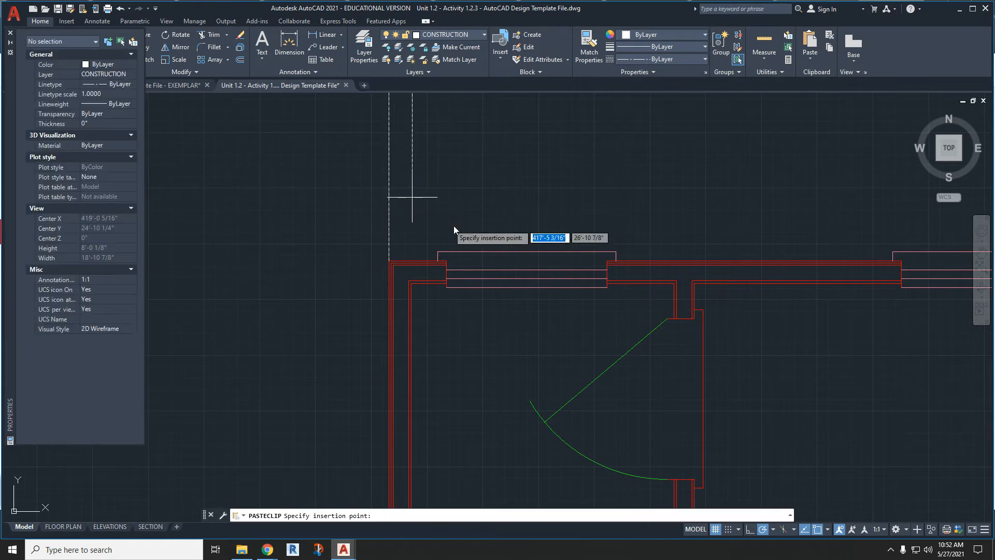
pyautogui.moveTo(705, 242); pyautogui.dragTo(501, 266, button='middle')
pyautogui.scroll(2, 822, 269)
pyautogui.scroll(2, 839, 293)
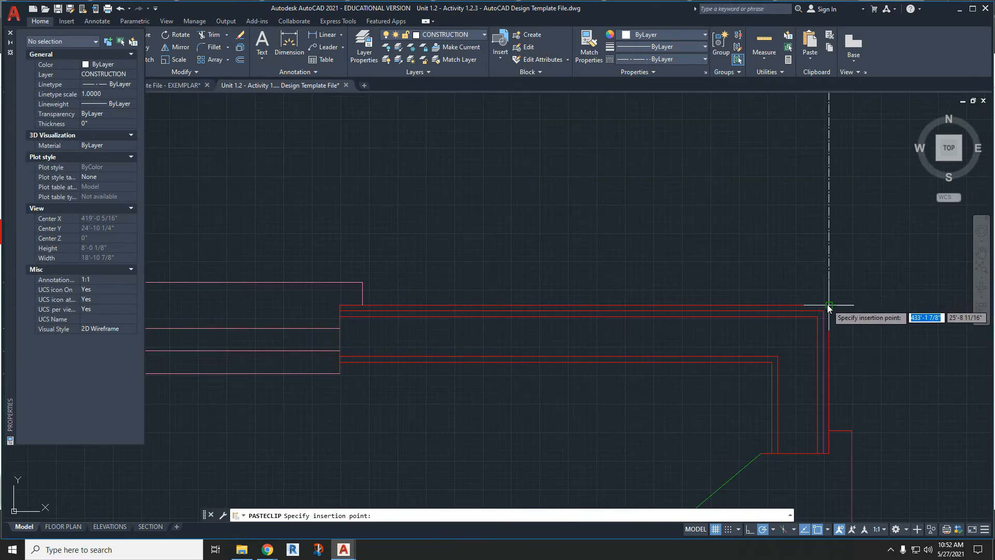
pyautogui.click(839, 291)
pyautogui.scroll(-5, 800, 242)
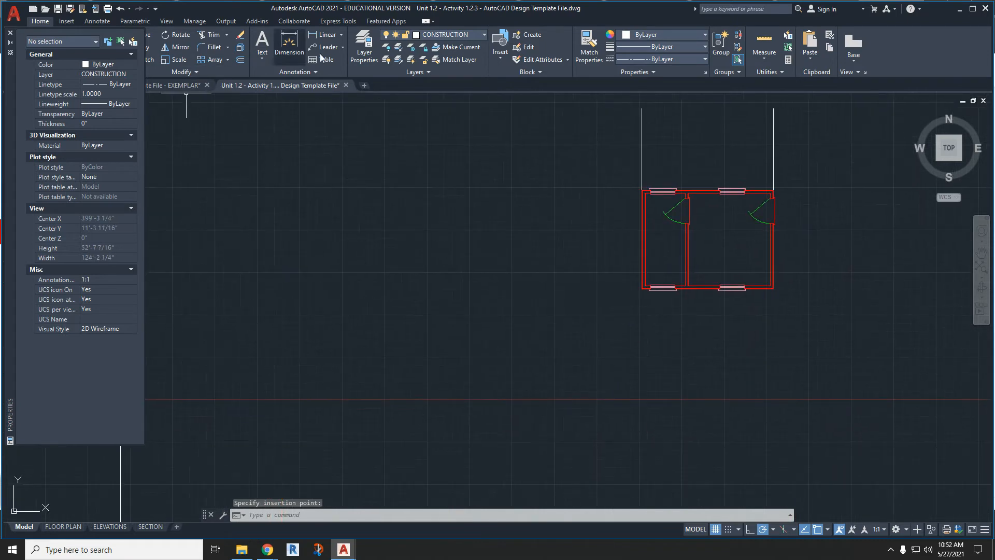
# - Draw a 10' horizontal construction line leftward from the copied plan's outer upper-left wall corner
pyautogui.write('l')
pyautogui.press('Return')
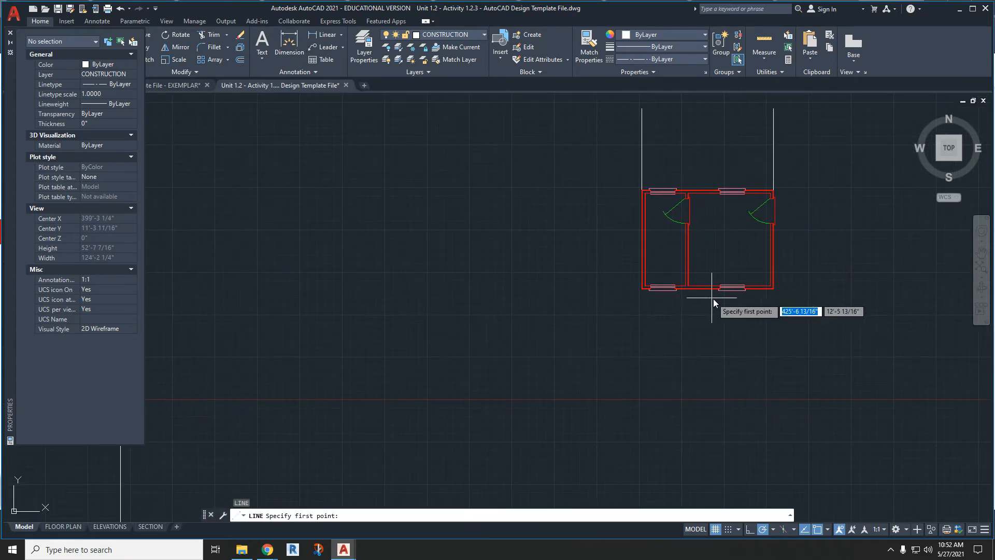
pyautogui.scroll(4, 688, 250)
pyautogui.moveTo(558, 128); pyautogui.dragTo(529, 237, button='middle')
pyautogui.scroll(4, 529, 237)
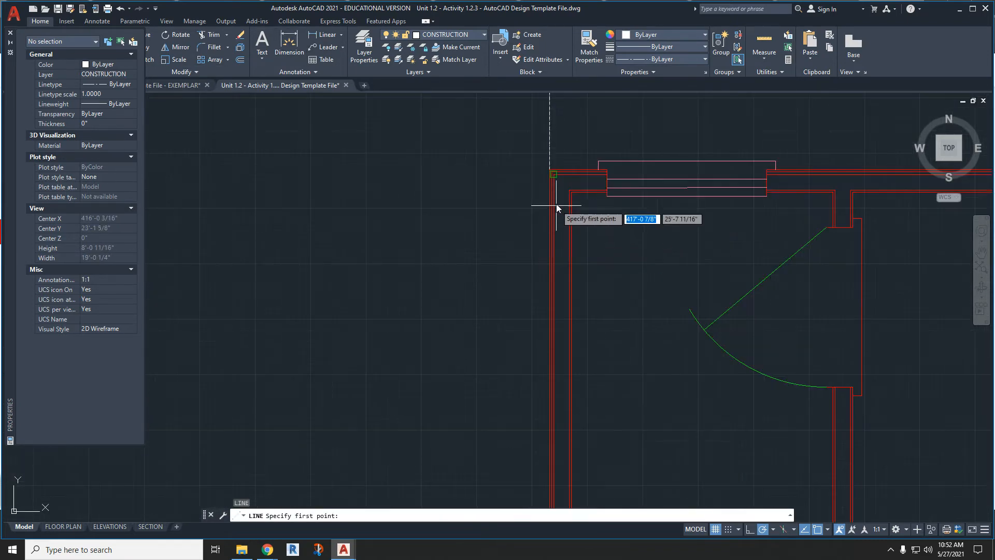
pyautogui.click(549, 170)
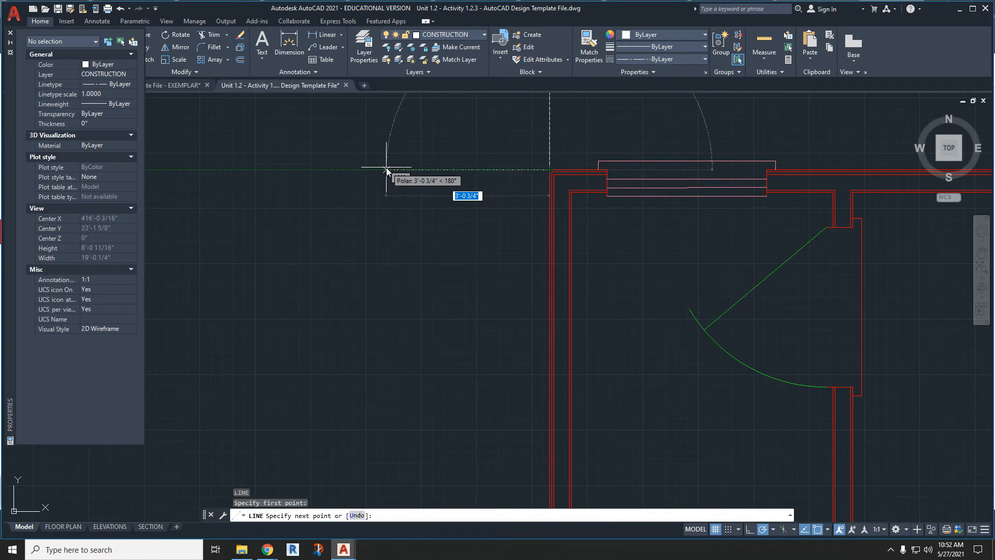
pyautogui.write("10'")
pyautogui.press('Return')
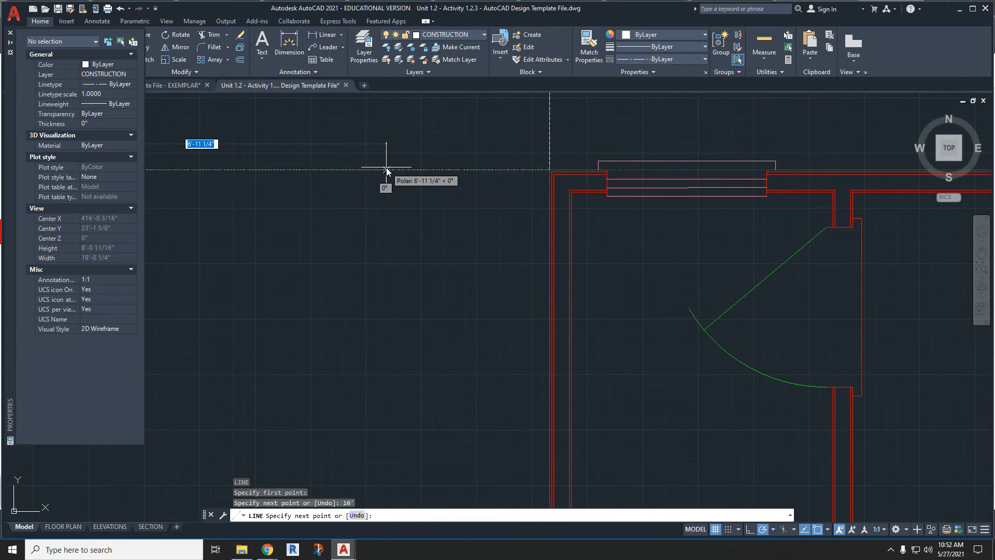
pyautogui.scroll(-6, 387, 171)
pyautogui.press('Escape')
# - Draw a 10' horizontal construction line leftward from the copied plan's outer lower-left wall corner
pyautogui.press('Return')
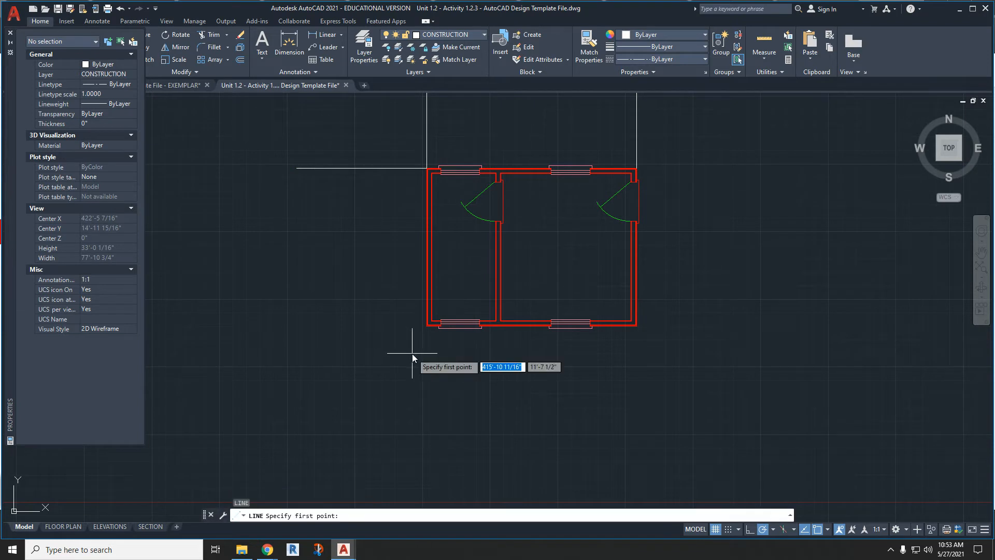
pyautogui.scroll(6, 416, 335)
pyautogui.click(455, 302)
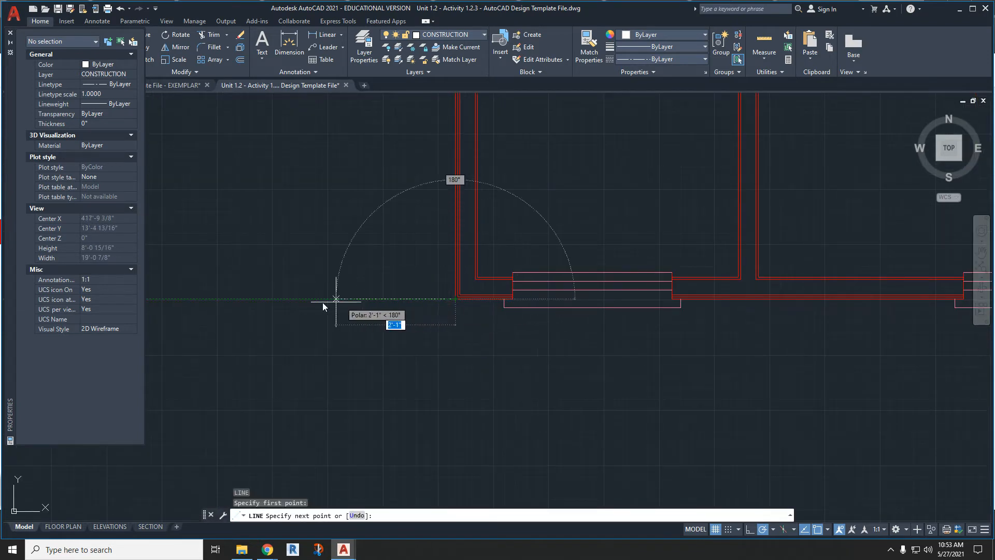
pyautogui.write("10'")
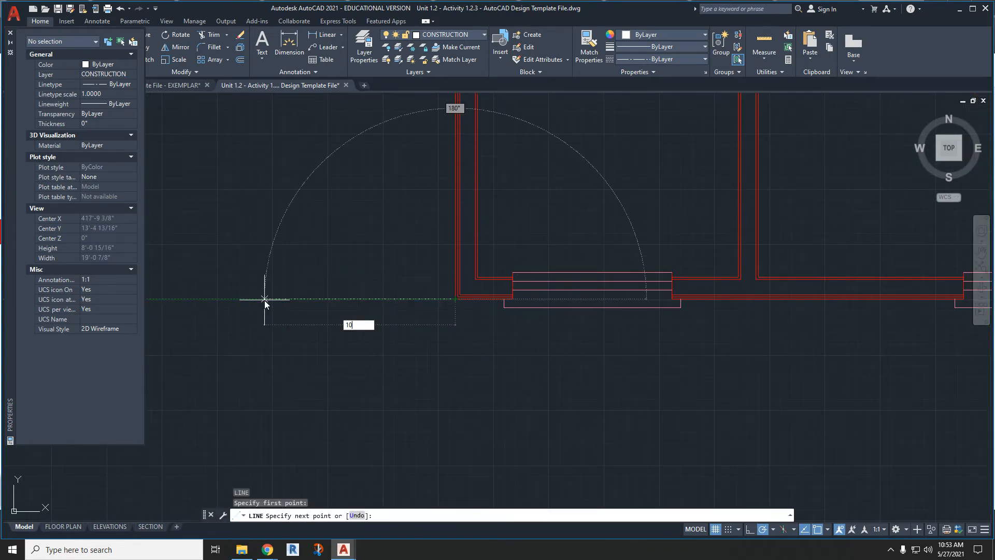
pyautogui.press('Return')
pyautogui.press('Return')
pyautogui.press('Return')
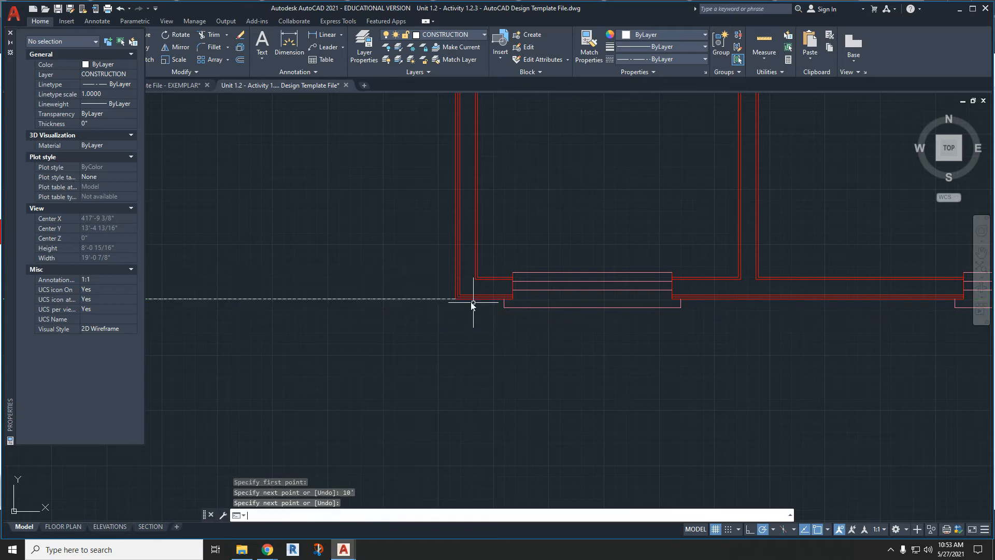
# - Draw a 10' vertical construction line straight down from the copied plan's outer lower-left wall corner
pyautogui.click(456, 300)
pyautogui.moveTo(454, 415); pyautogui.dragTo(435, 295, button='middle')
pyautogui.write('10')
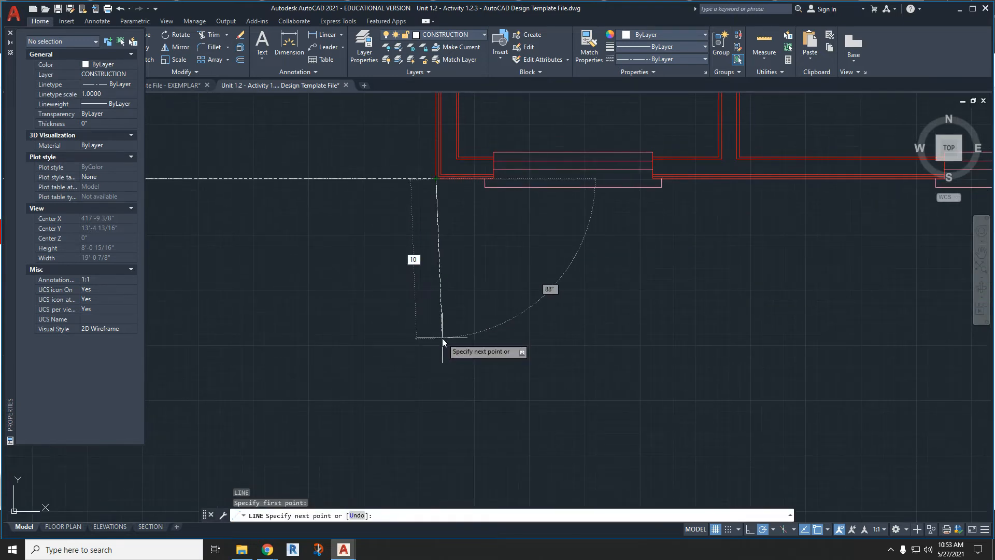
pyautogui.write("'")
pyautogui.press('Return')
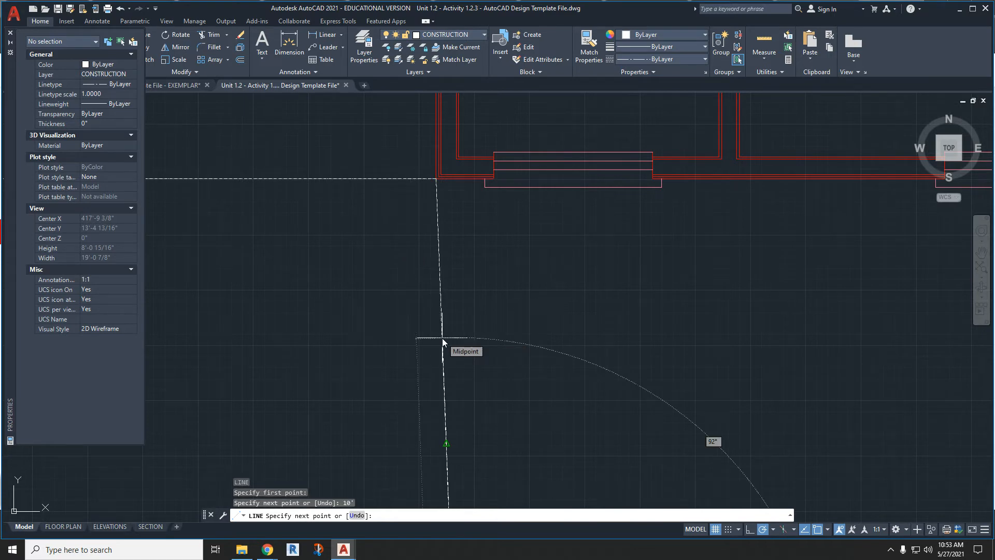
pyautogui.hotkey('ctrl', 'z')
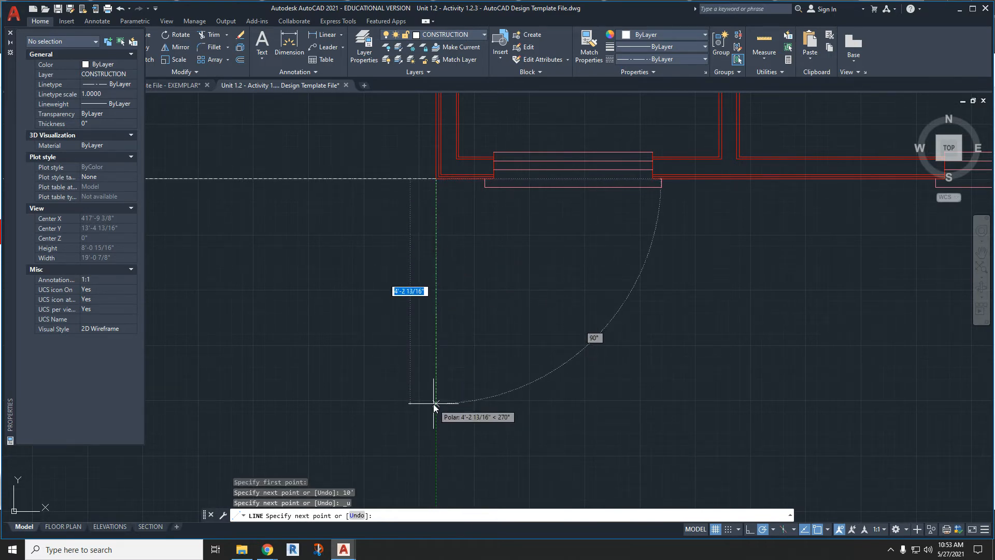
pyautogui.write("10'")
pyautogui.press('Return')
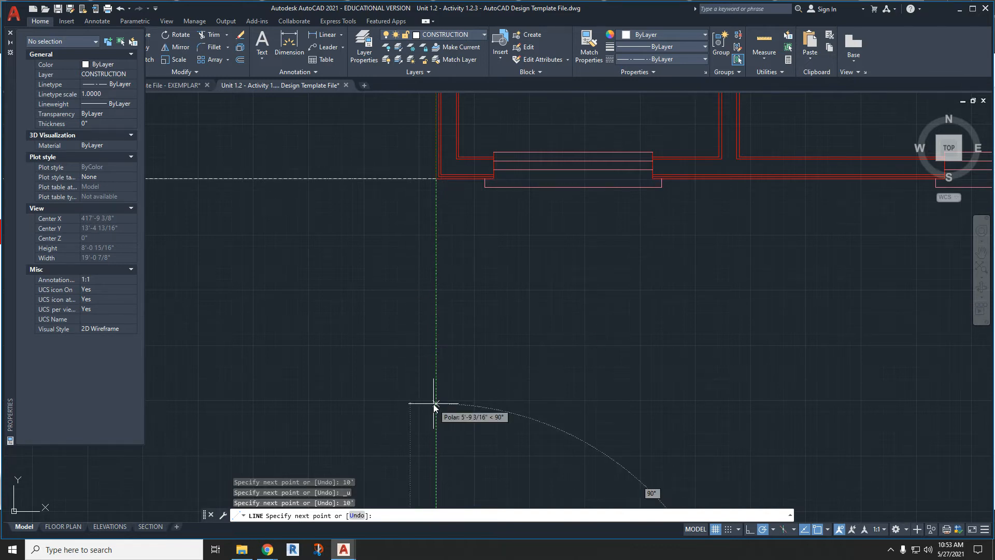
pyautogui.press('Escape')
# - Draw a 10' vertical construction line straight down from the copied plan's outer lower-right wall corner
pyautogui.moveTo(785, 330); pyautogui.dragTo(455, 333, button='middle')
pyautogui.scroll(-4, 456, 333)
pyautogui.scroll(2, 674, 281)
pyautogui.press('space')
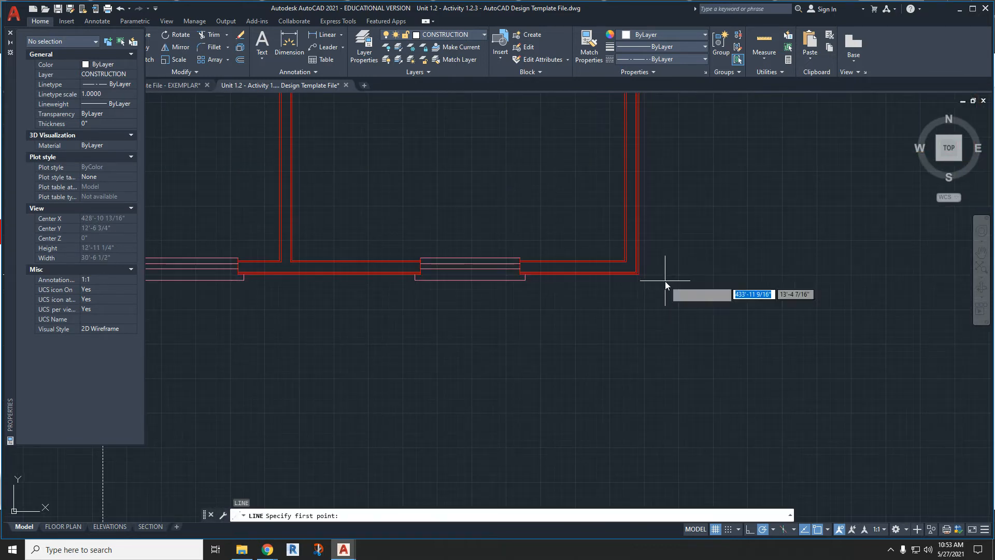
pyautogui.click(639, 274)
pyautogui.moveTo(651, 346); pyautogui.dragTo(626, 267, button='middle')
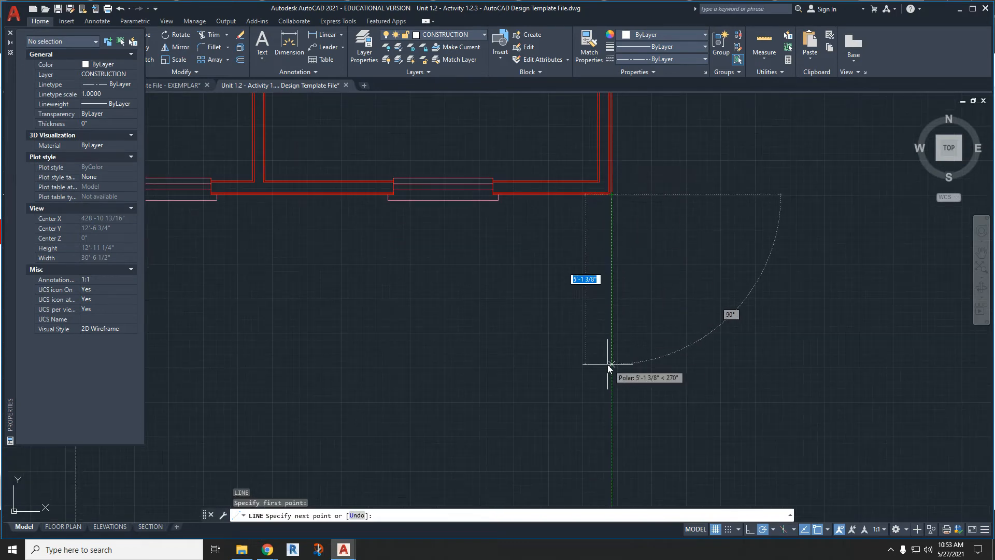
pyautogui.write("10'")
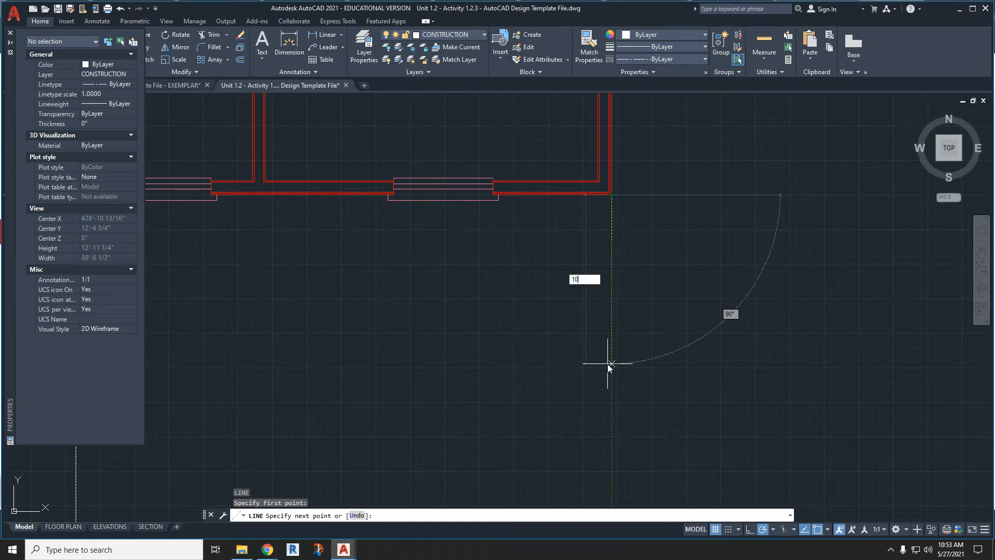
pyautogui.press('Return')
pyautogui.press('Escape')
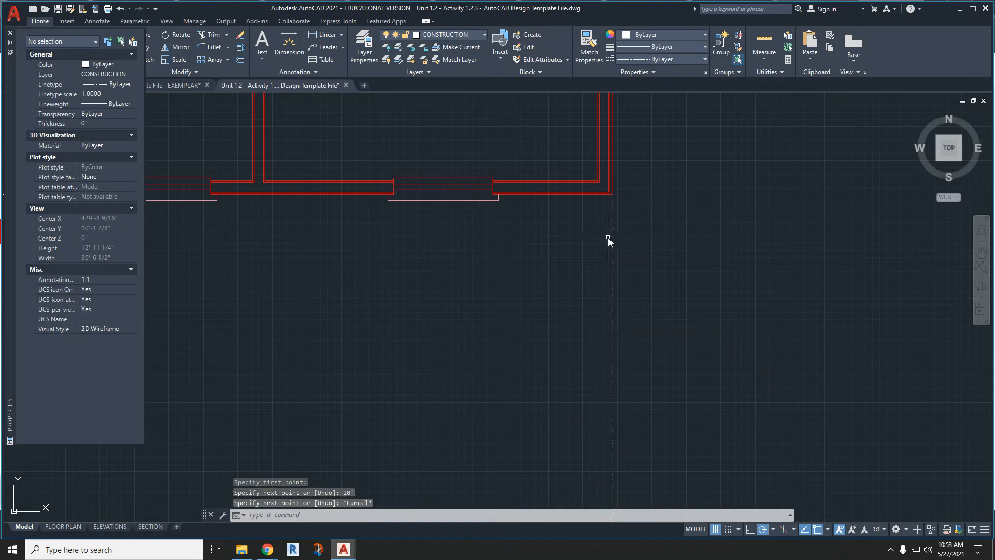
# - Draw a 10' horizontal construction line rightward from the copied plan's outer lower-right wall corner
pyautogui.press('space')
pyautogui.click(613, 195)
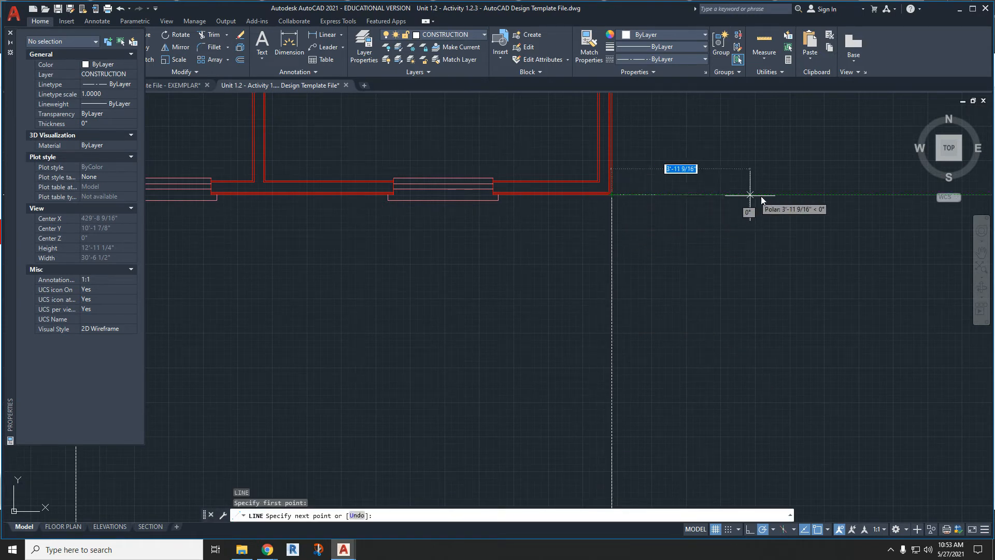
pyautogui.write('10')
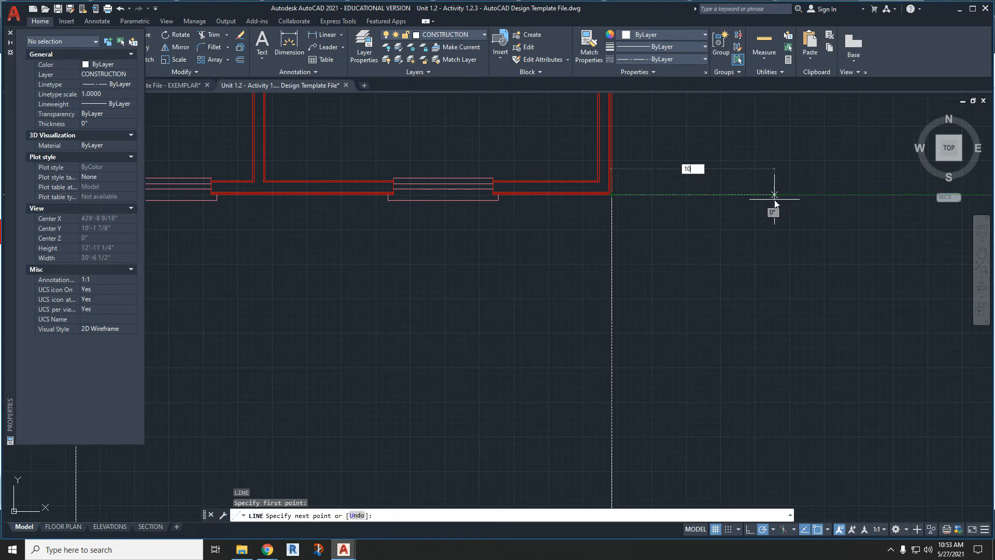
pyautogui.write("'")
pyautogui.press('Return')
pyautogui.scroll(-3, 775, 200)
pyautogui.press('Escape')
# - Draw a 10' horizontal construction line rightward from the copied plan's outer upper-right wall corner
pyautogui.moveTo(777, 155); pyautogui.dragTo(685, 253, button='middle')
pyautogui.write('l')
pyautogui.press('Return')
pyautogui.scroll(2, 647, 244)
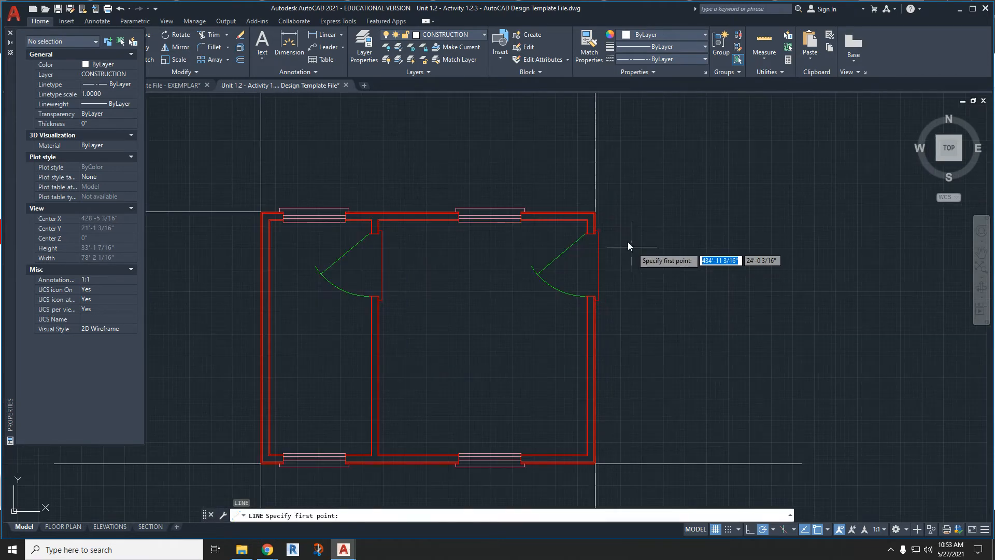
pyautogui.click(595, 211)
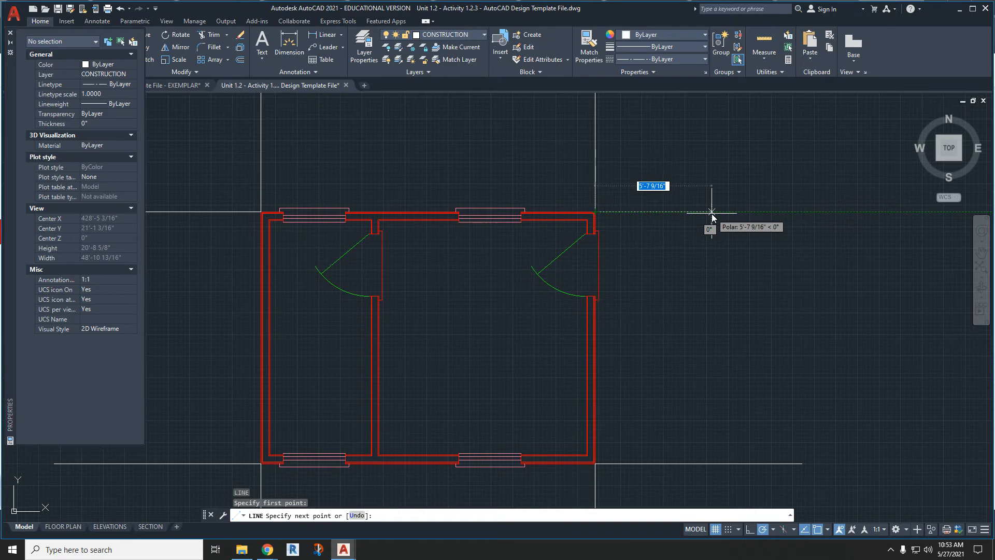
pyautogui.write("10'")
pyautogui.press('Return')
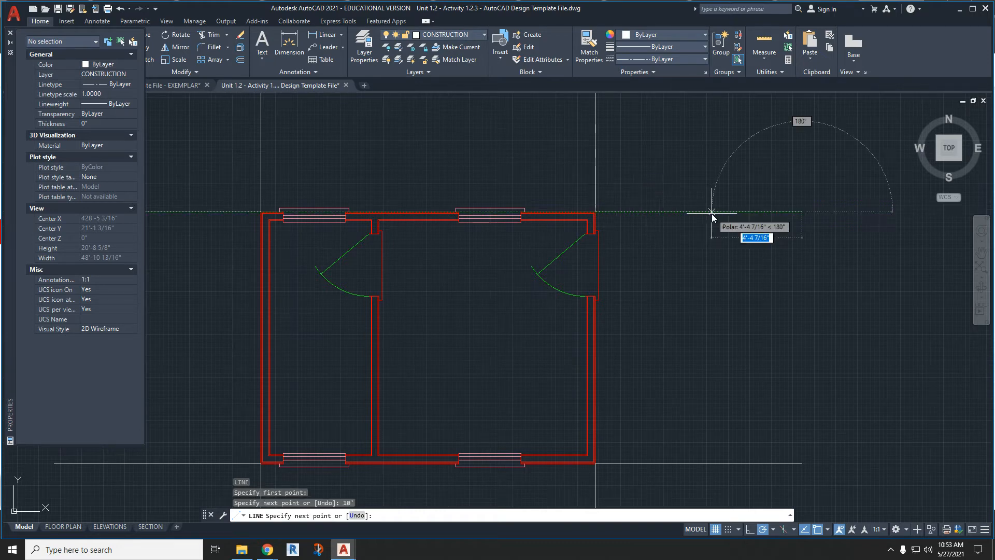
pyautogui.press('Escape')
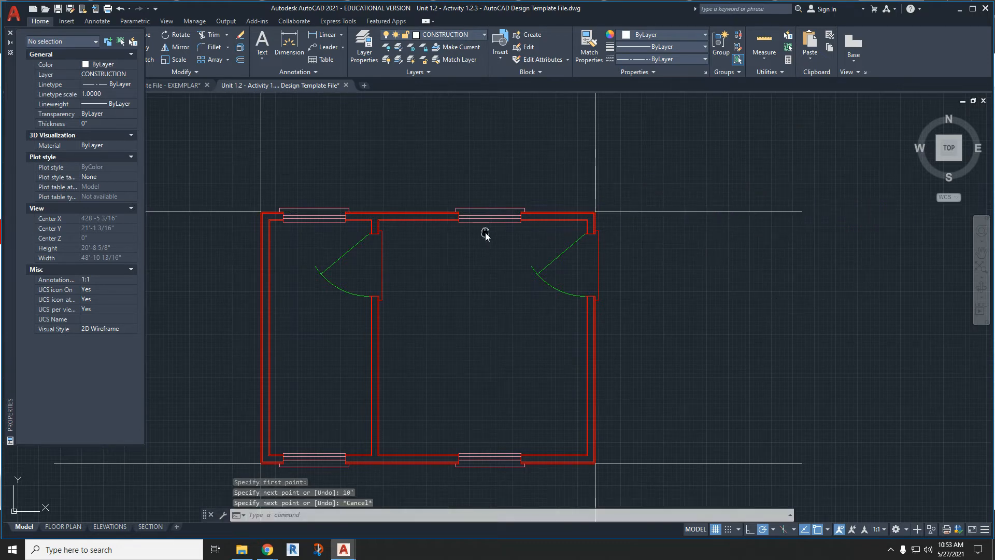
# - Draw a vertical construction line about 27'-3" long upward from the left end of the upper-left window's exterior trim
pyautogui.moveTo(485, 234); pyautogui.dragTo(551, 323, button='middle')
pyautogui.write('l')
pyautogui.press('Return')
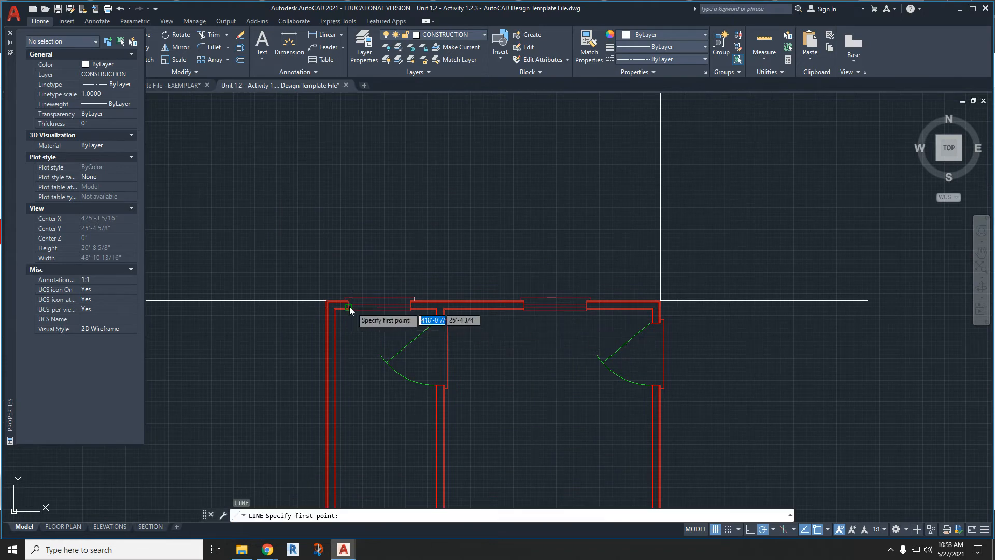
pyautogui.scroll(2, 346, 304)
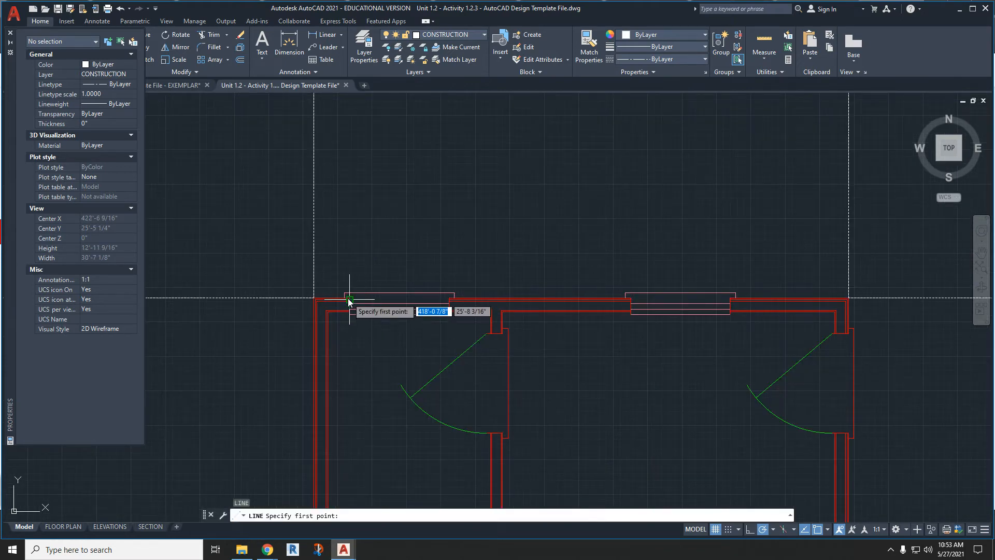
pyautogui.scroll(3, 349, 304)
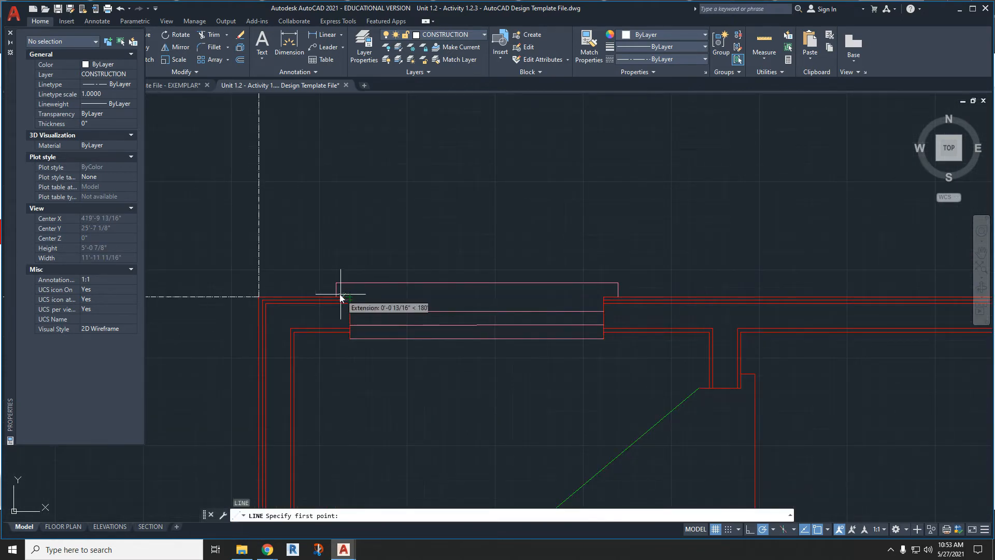
pyautogui.click(335, 290)
pyautogui.scroll(-5, 338, 290)
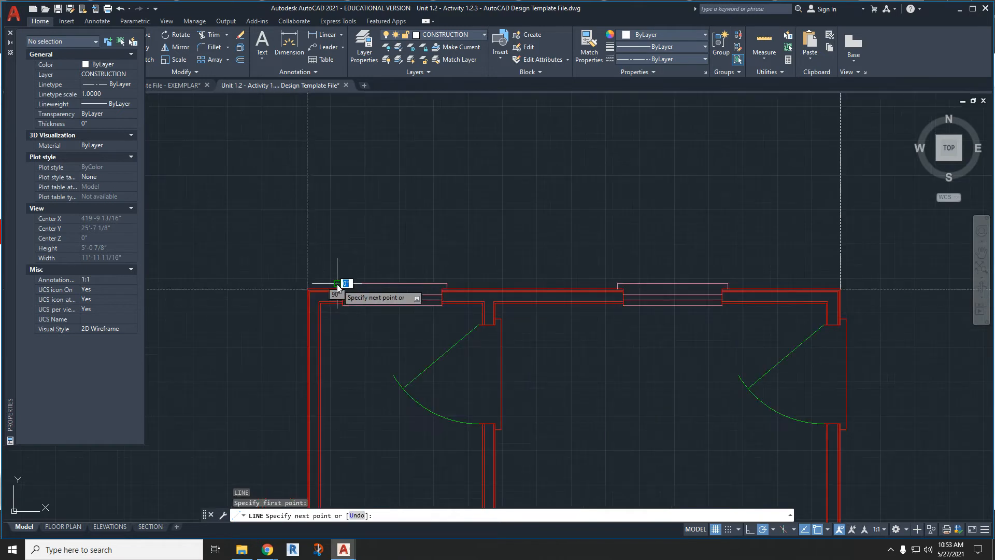
pyautogui.click(342, 141)
pyautogui.press('Return')
pyautogui.press('Return')
# - Draw a long vertical construction line upward from the left edge of the upper-right window's opening
pyautogui.scroll(6, 407, 357)
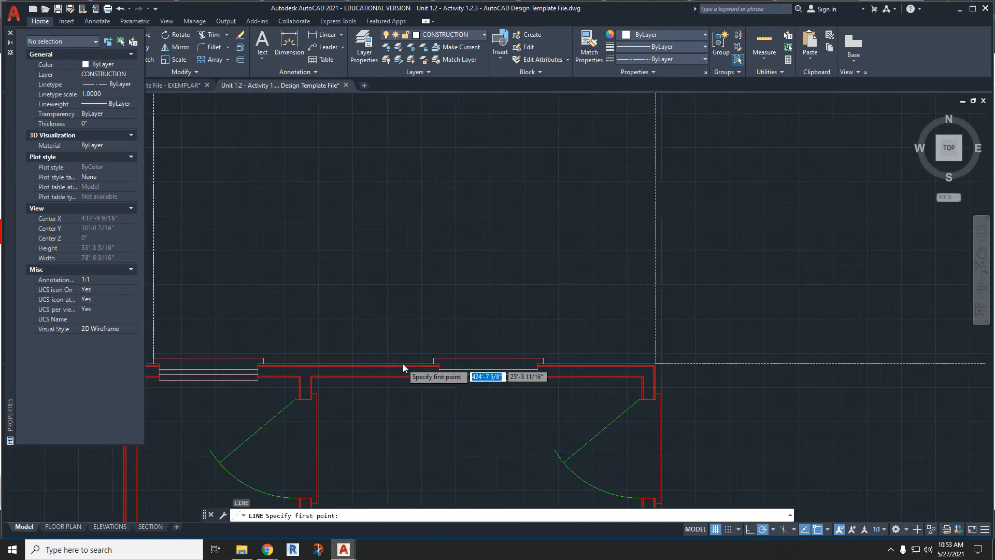
pyautogui.click(439, 366)
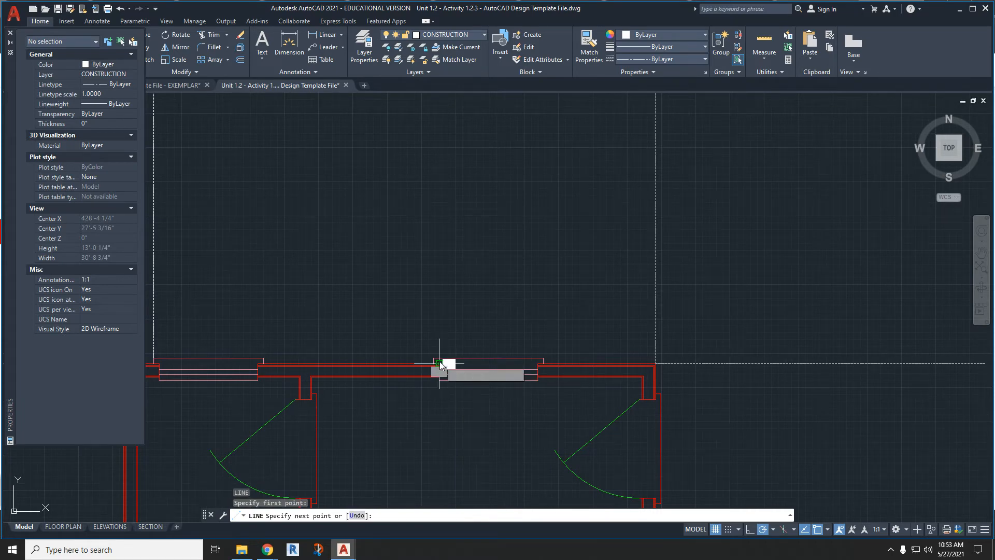
pyautogui.scroll(-5, 439, 365)
pyautogui.click(440, 138)
pyautogui.press('Return')
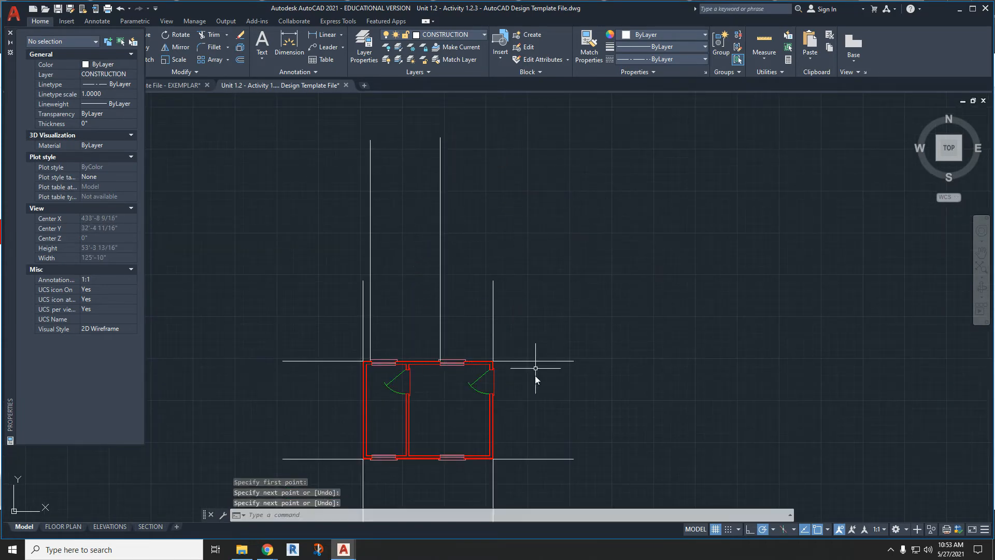
# - Draw a horizontal construction line about 35'-6" long rightward from the upper outer corner of the exterior door's trim
pyautogui.press('Return')
pyautogui.scroll(6, 495, 371)
pyautogui.click(497, 322)
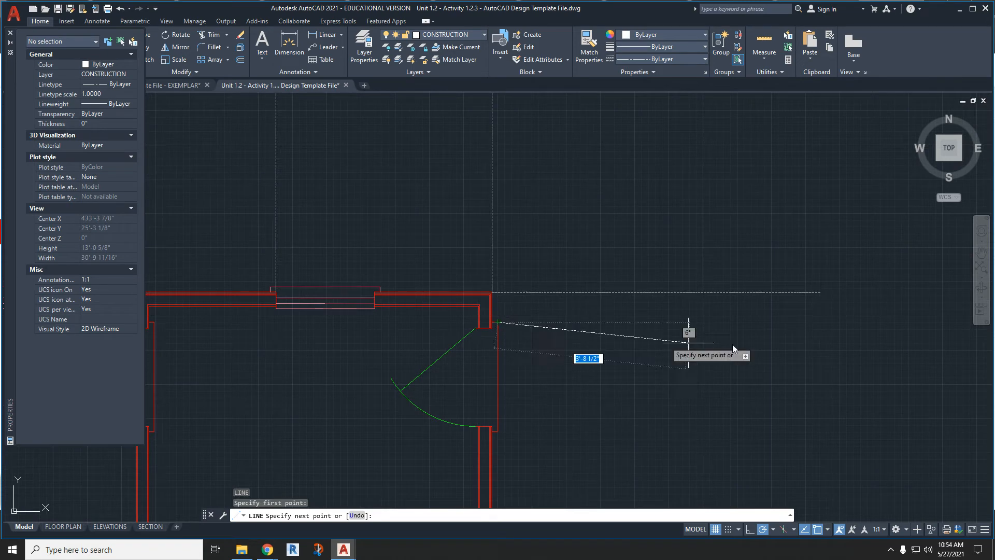
pyautogui.scroll(-7, 658, 296)
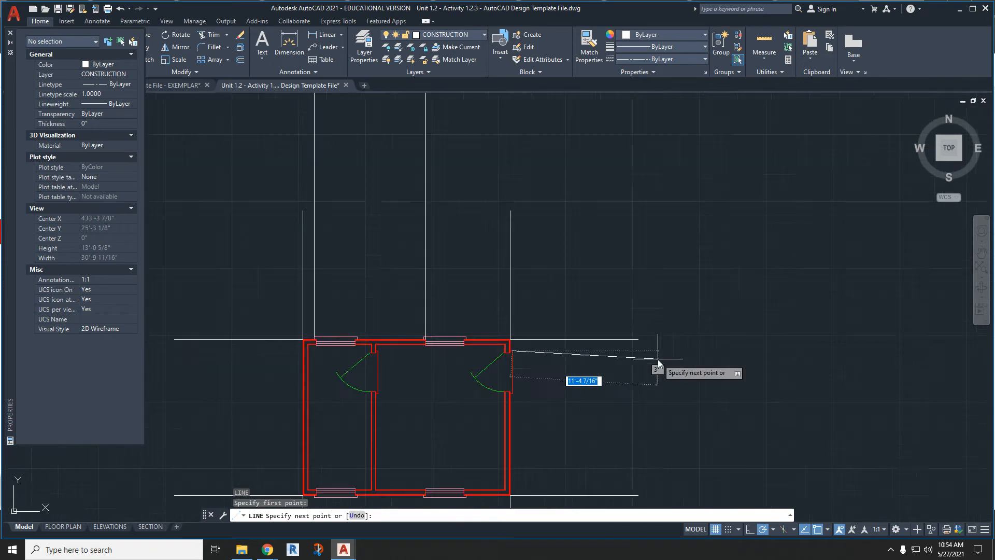
pyautogui.click(854, 356)
pyautogui.press('Return')
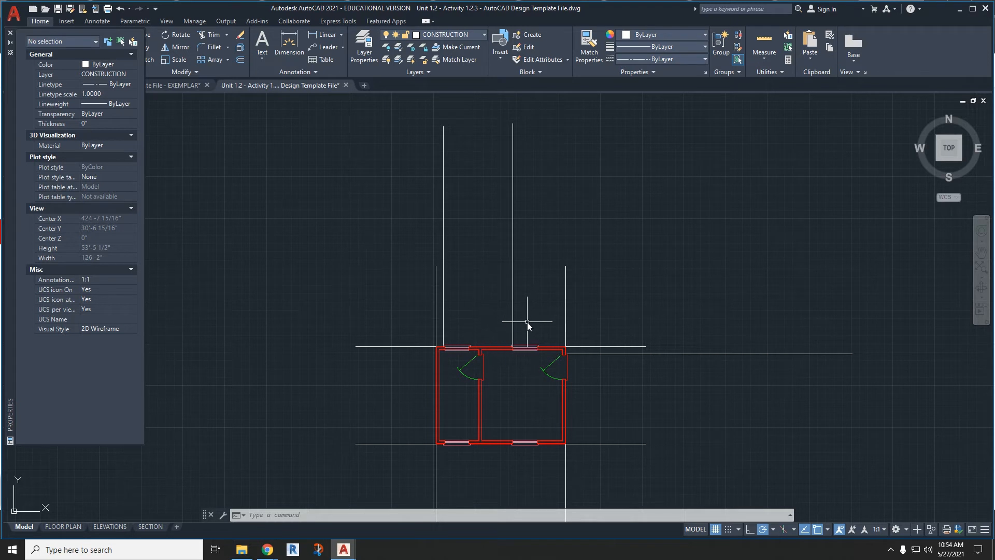
# - Close the Properties palette and make WALLS the current layer
pyautogui.scroll(2, 462, 340)
pyautogui.scroll(2, 462, 340)
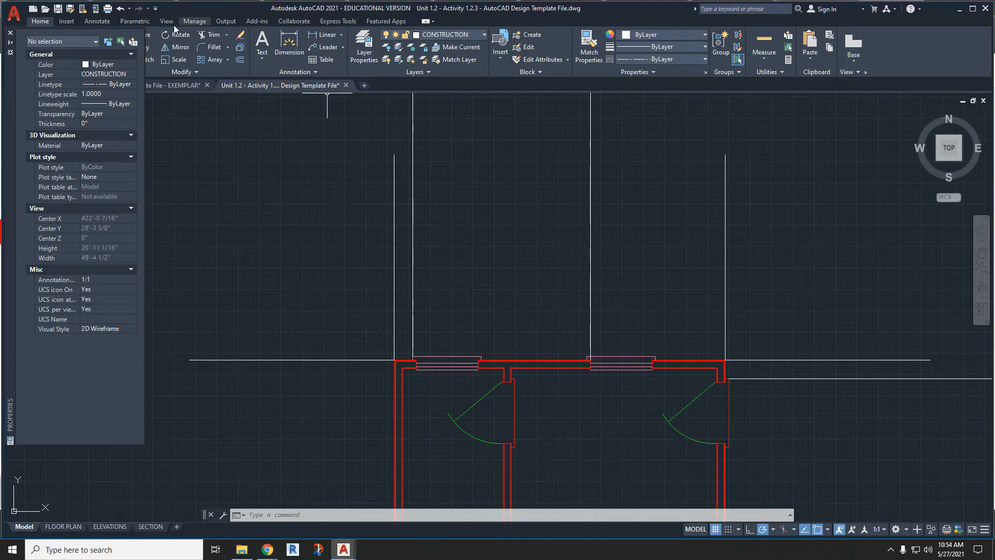
pyautogui.click(10, 33)
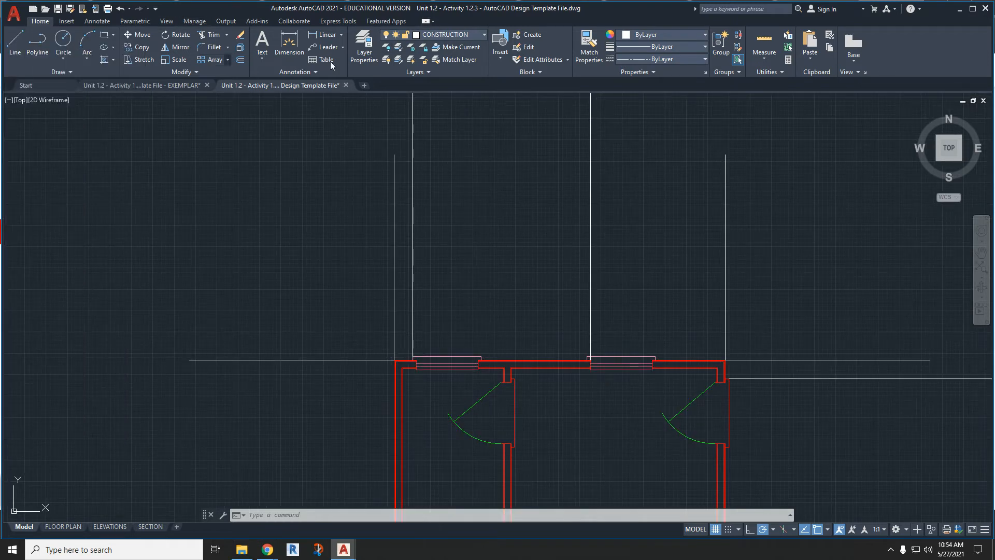
pyautogui.click(484, 35)
pyautogui.scroll(-2, 467, 344)
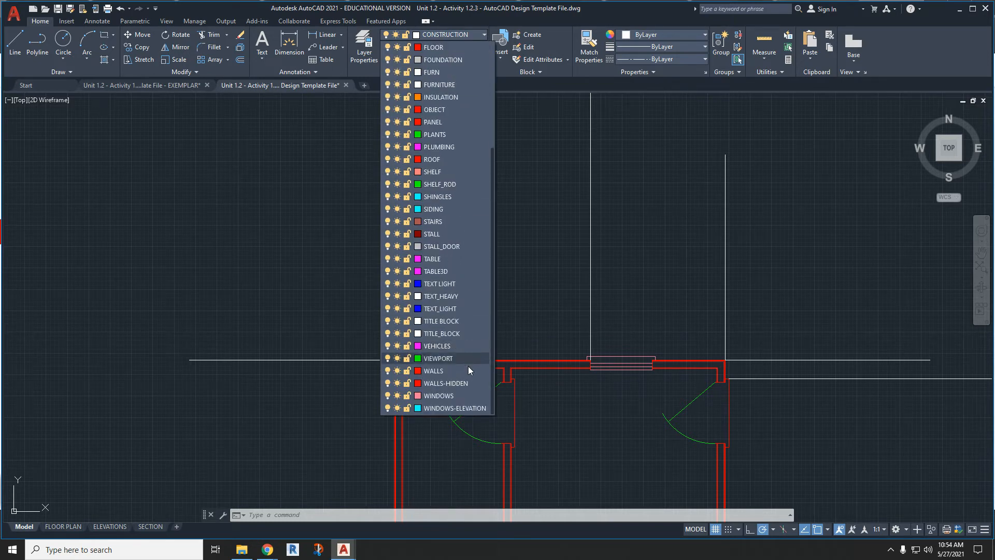
pyautogui.click(468, 369)
# - Draw an 8' high rectangle, about 16'-2" wide, above the plan, starting from the upper end of the left wall's construction line
pyautogui.moveTo(462, 197); pyautogui.dragTo(384, 345, button='middle')
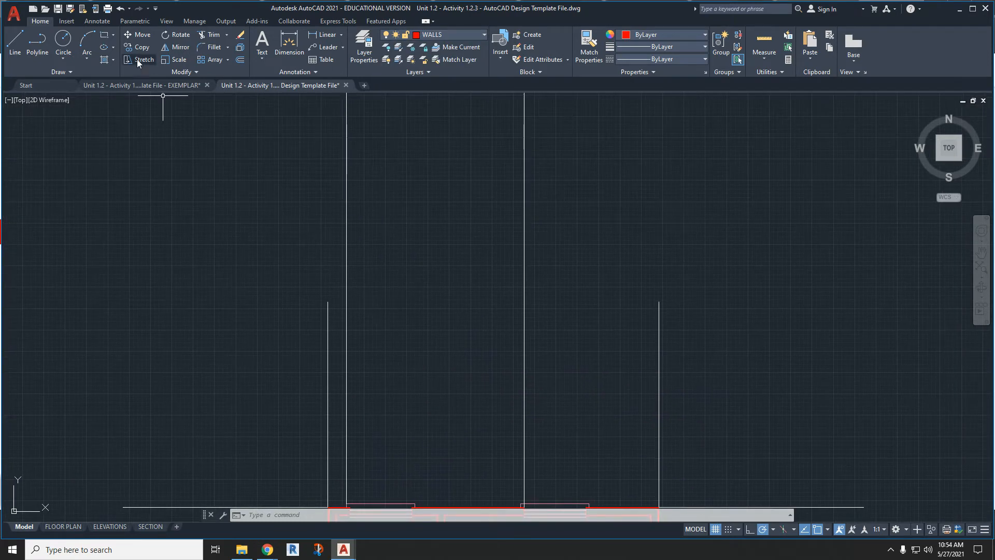
pyautogui.scroll(-4, 263, 186)
pyautogui.click(104, 37)
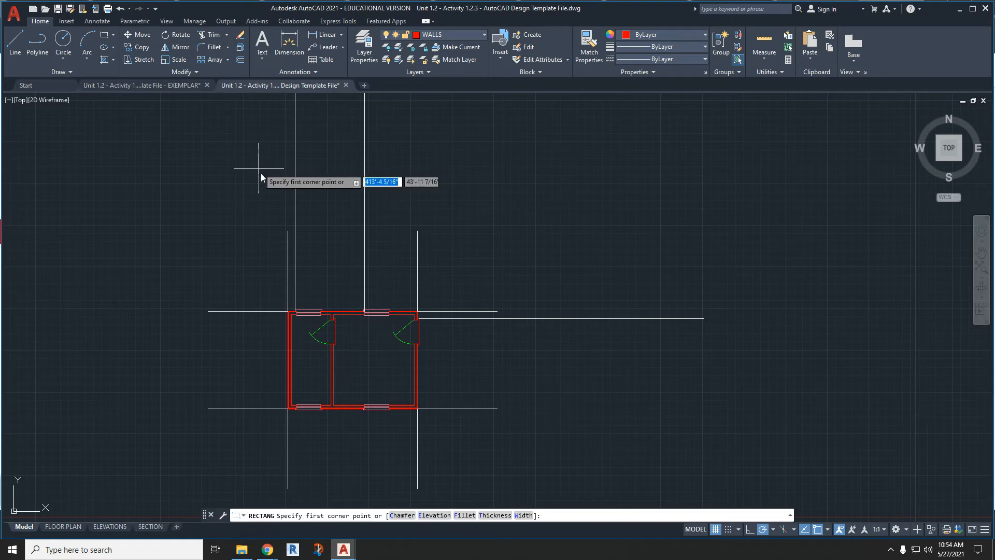
pyautogui.click(288, 232)
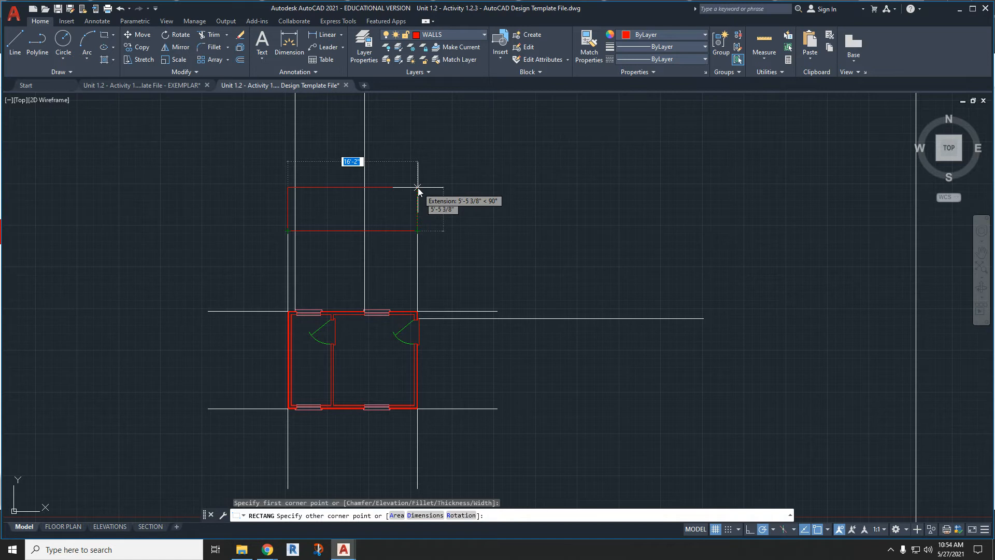
pyautogui.press('Tab')
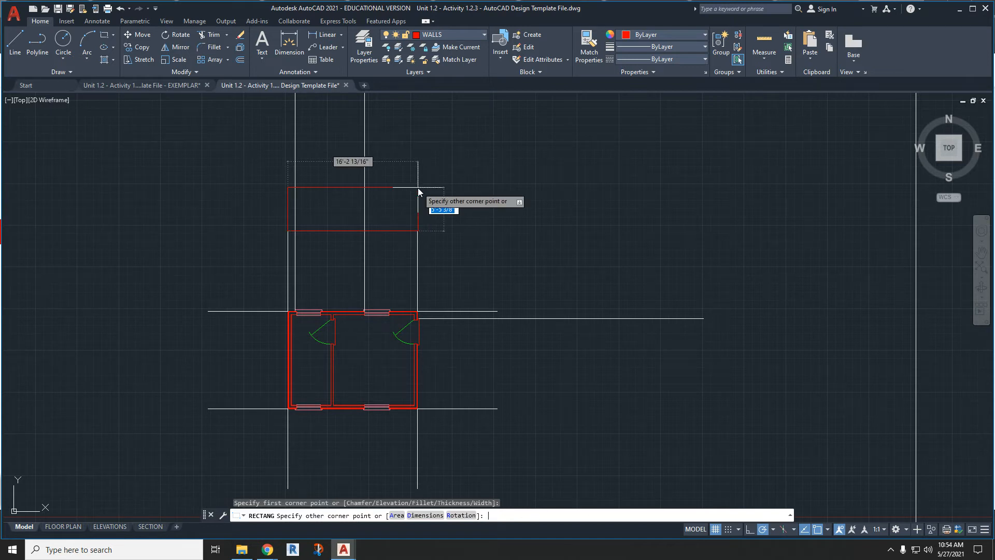
pyautogui.press('Return')
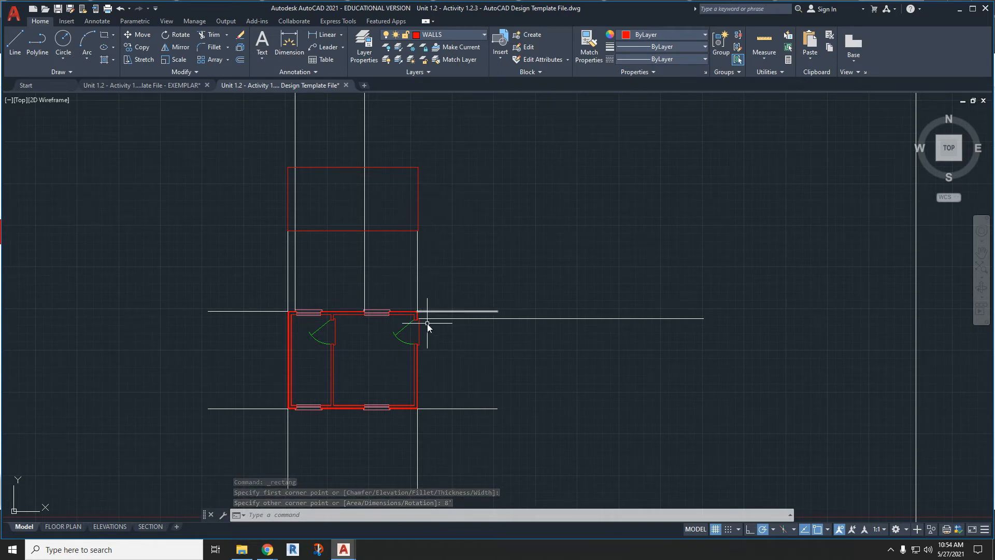
# - Try to draw an 8' wide side-elevation rectangle from the right end of the plan's upper-right horizontal wall construction line
pyautogui.scroll(2, 427, 323)
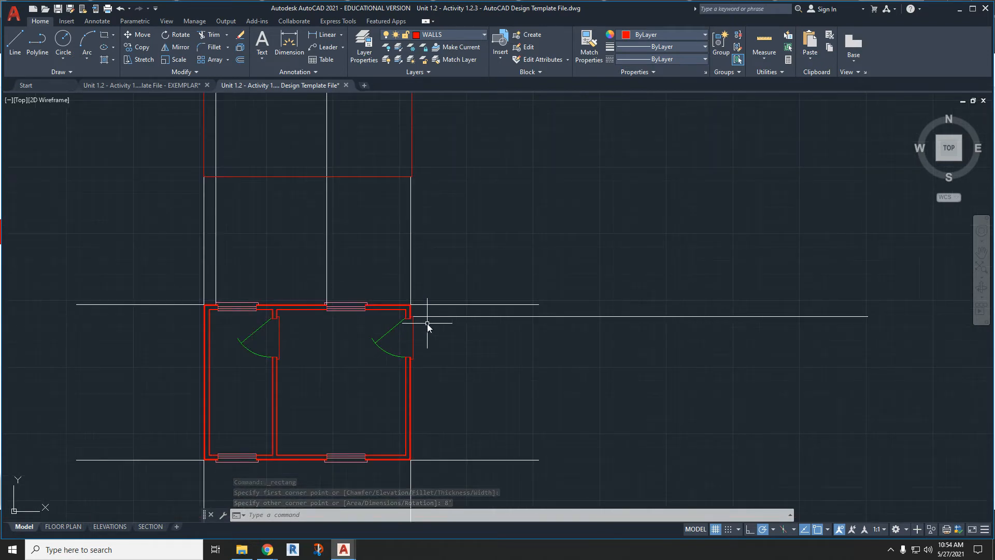
pyautogui.click(538, 304)
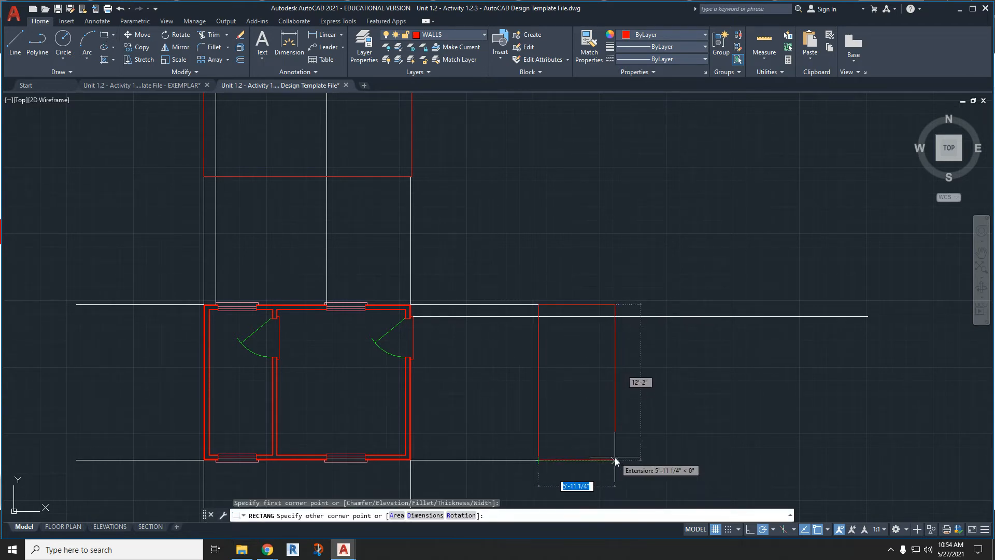
pyautogui.write("8'")
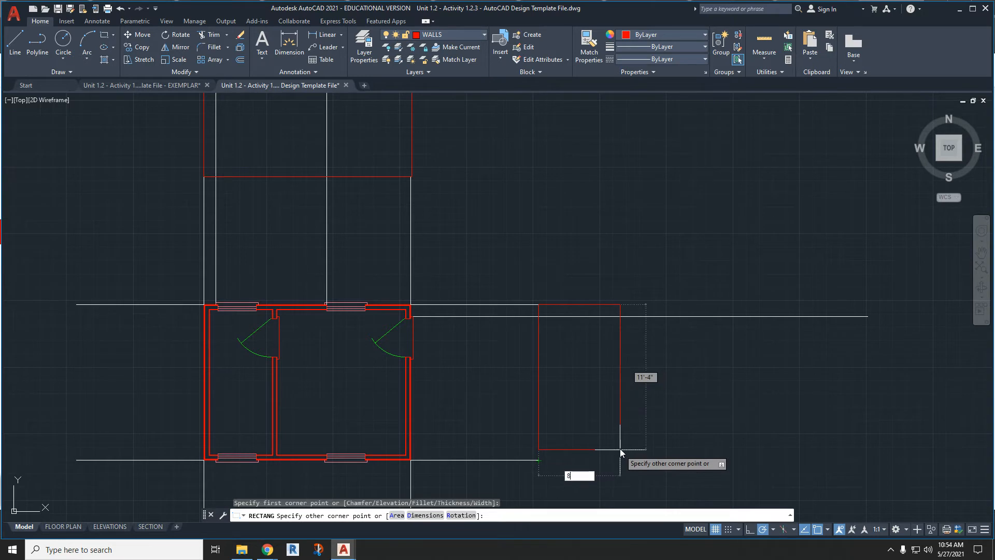
pyautogui.press('Return')
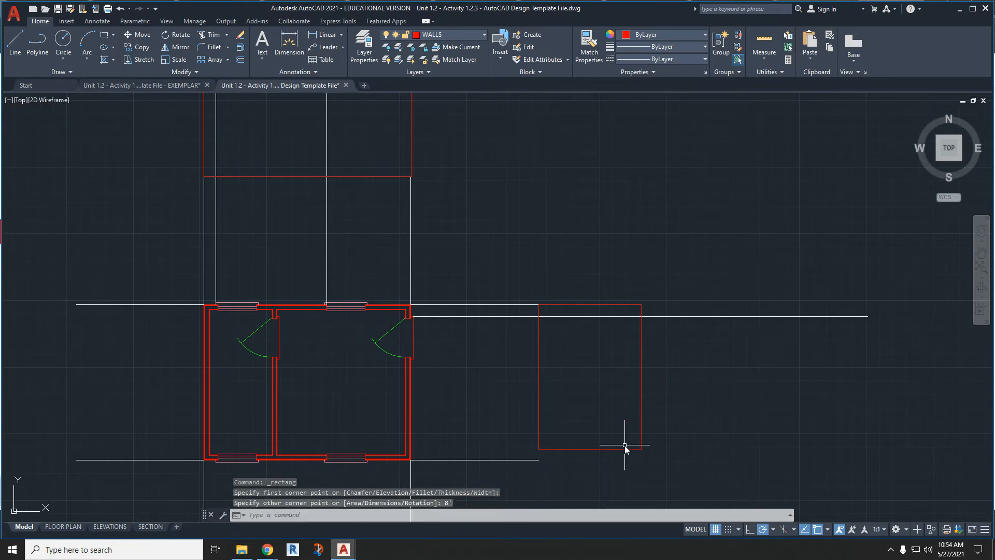
pyautogui.hotkey('ctrl', 'z')
# - Draw a rectangle 8' wide and 12'-2" tall to the plan's right, spanning the ends of the two horizontal wall construction lines
pyautogui.click(104, 35)
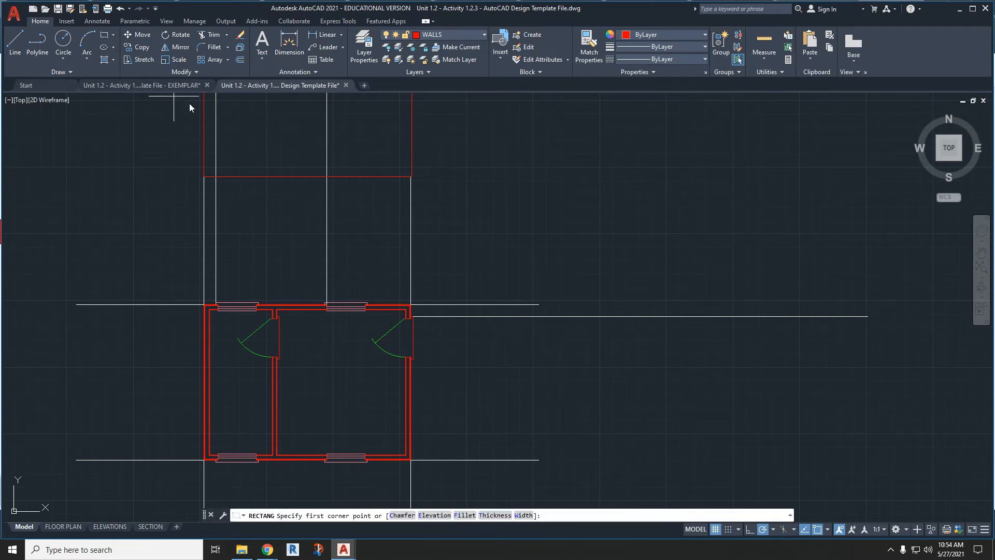
pyautogui.click(539, 304)
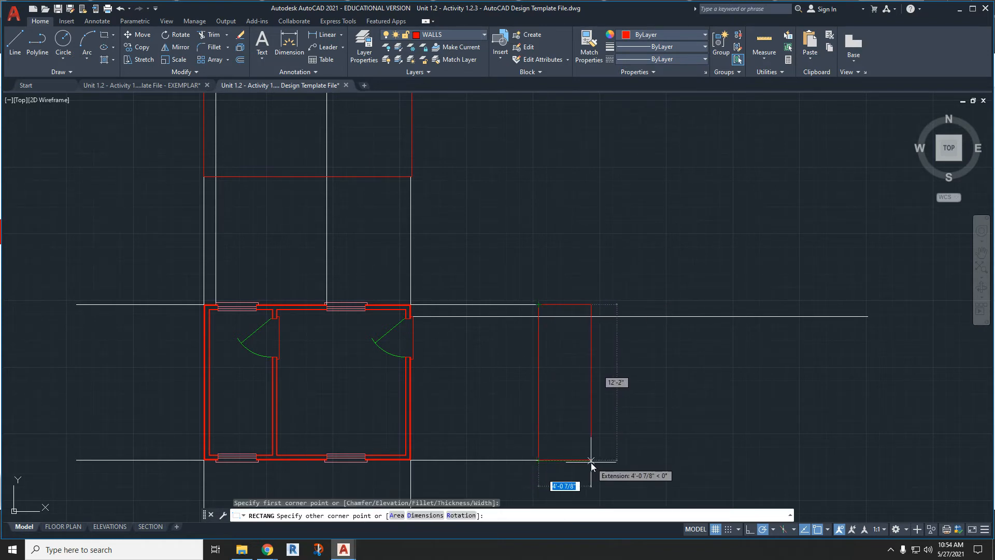
pyautogui.write('8')
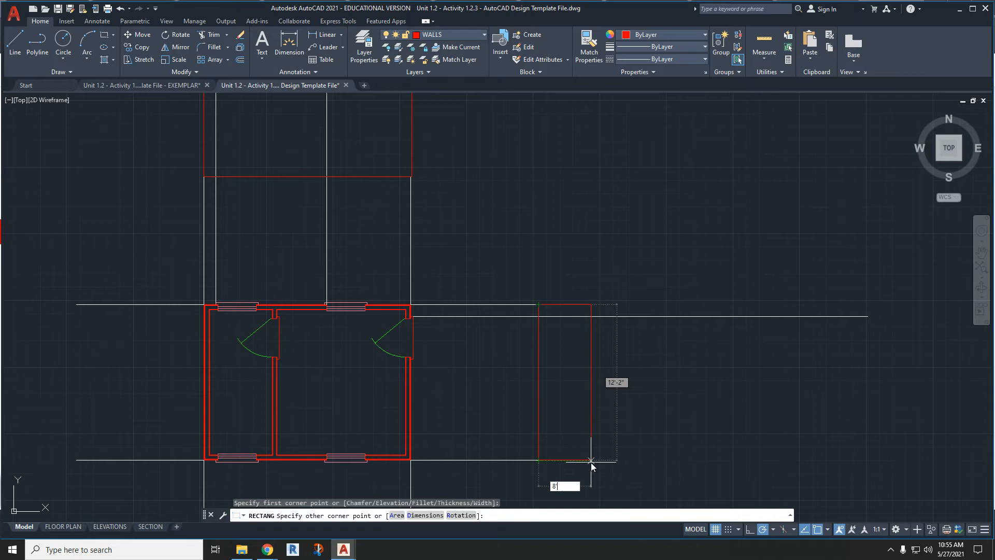
pyautogui.write("'")
pyautogui.press('Return')
pyautogui.scroll(-4, 692, 392)
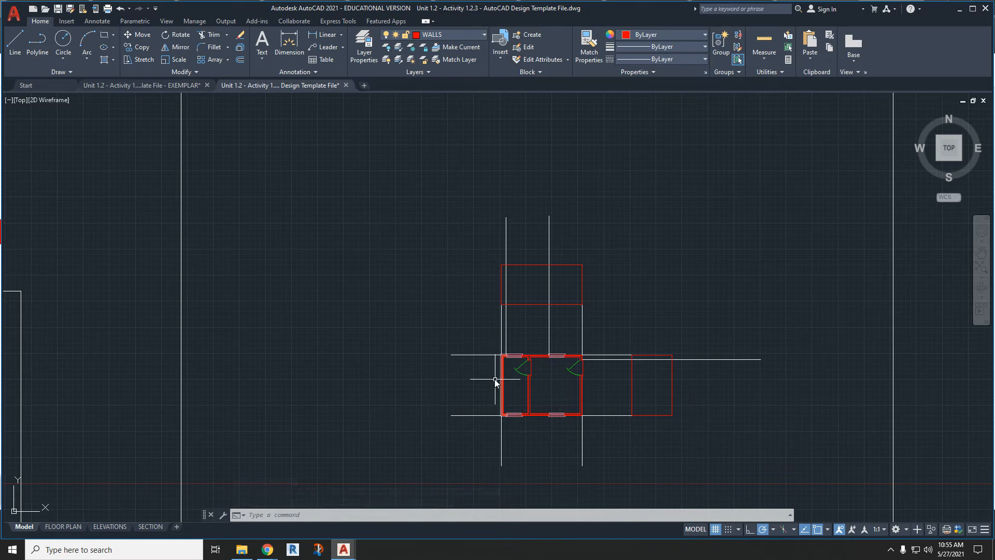
pyautogui.scroll(2, 695, 412)
pyautogui.moveTo(705, 411); pyautogui.dragTo(658, 377, button='middle')
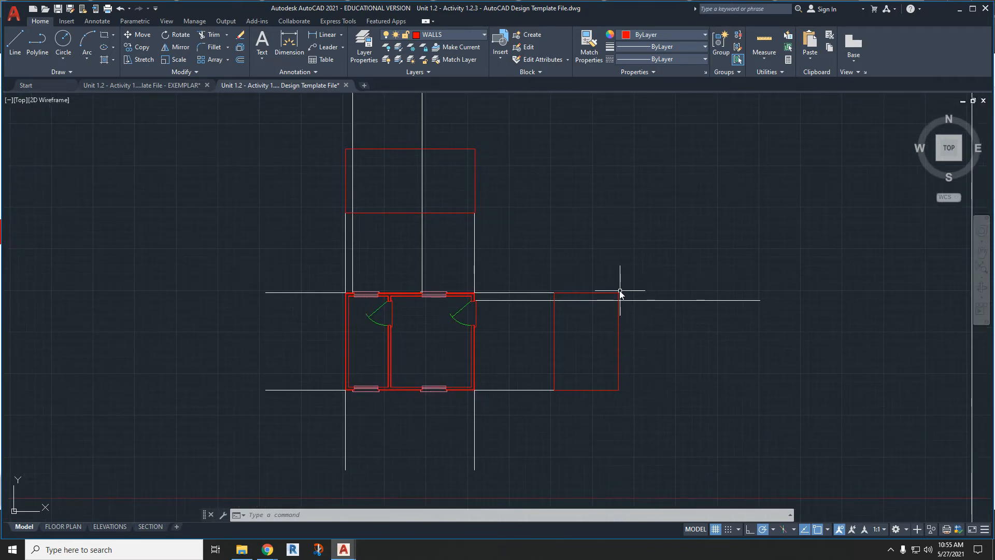
pyautogui.click(445, 33)
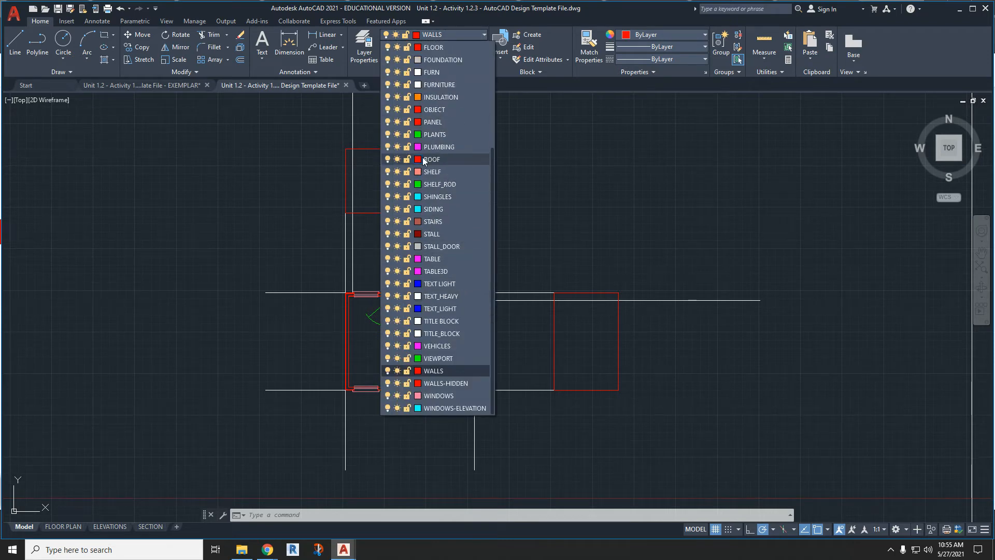
pyautogui.click(418, 159)
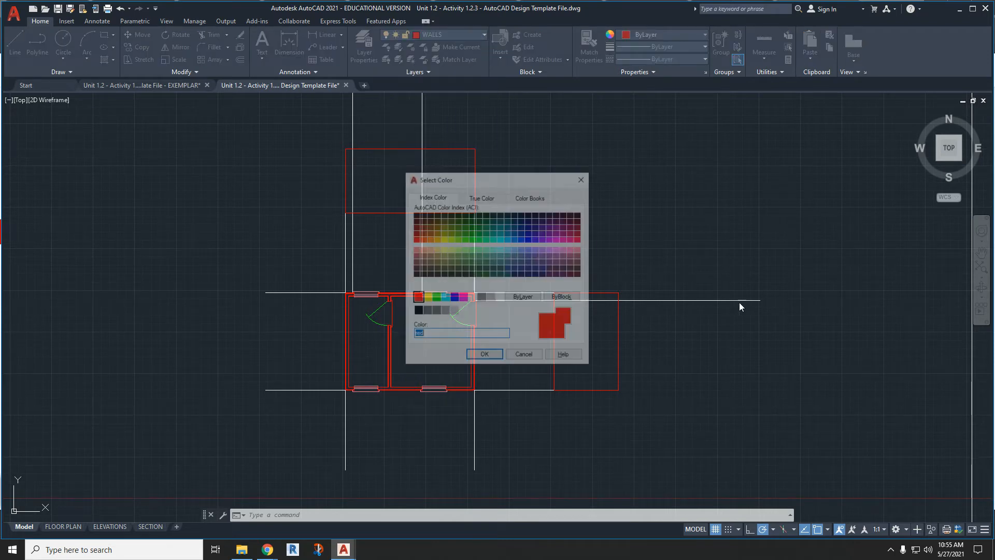
pyautogui.click(583, 178)
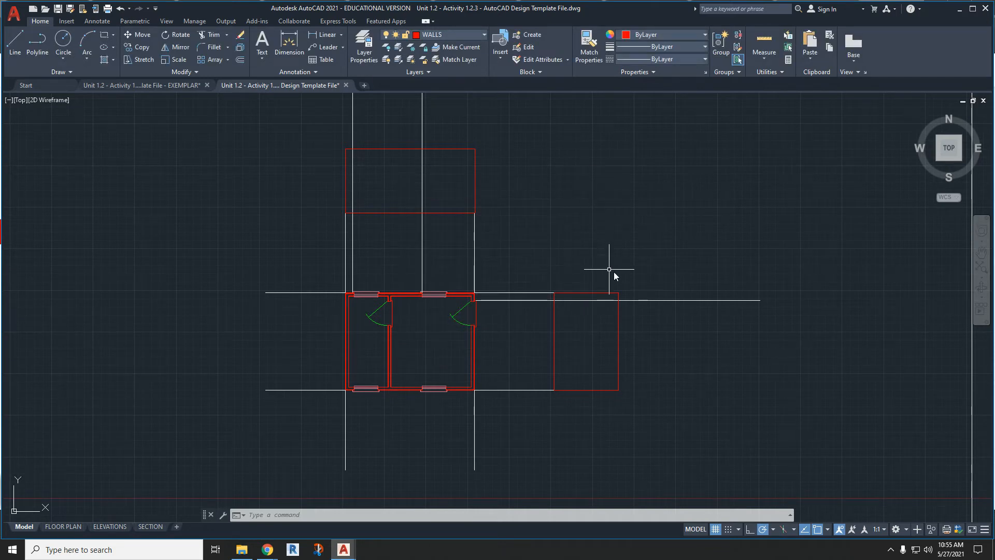
# - On the CONSTRUCTION layer, draw a polyline from the right rectangle's lower-right corner, 12" up and then 5" to the right
pyautogui.click(430, 36)
pyautogui.scroll(5, 449, 80)
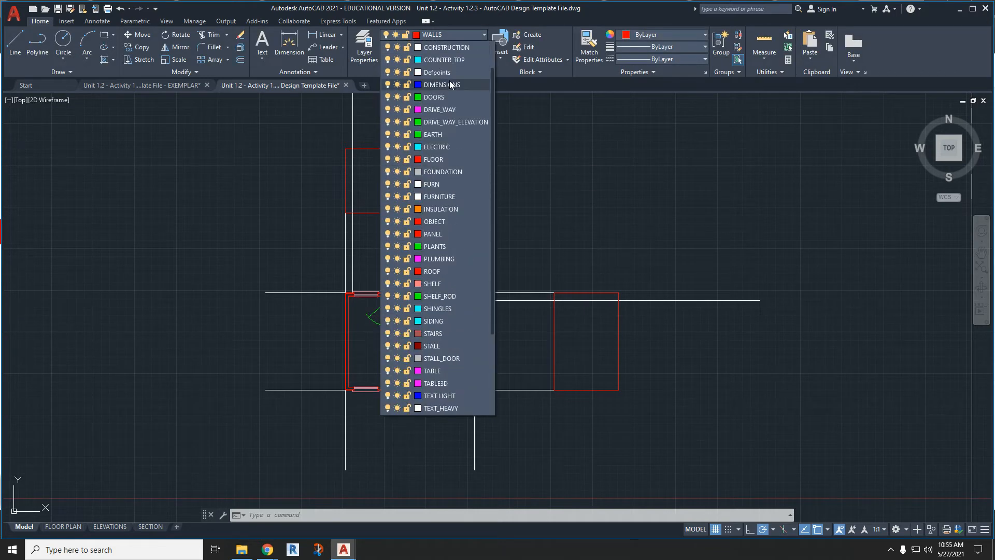
pyautogui.click(449, 83)
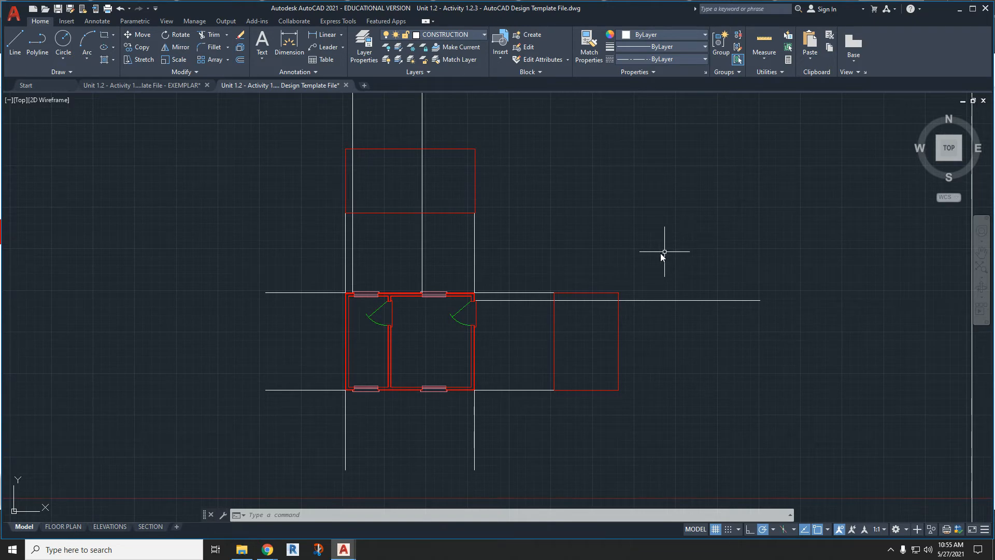
pyautogui.scroll(6, 643, 411)
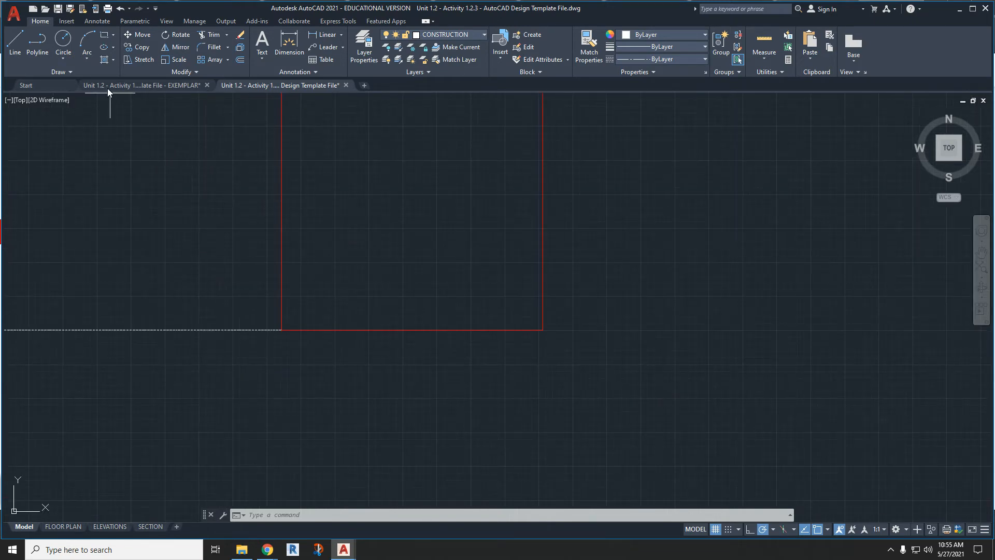
pyautogui.click(36, 42)
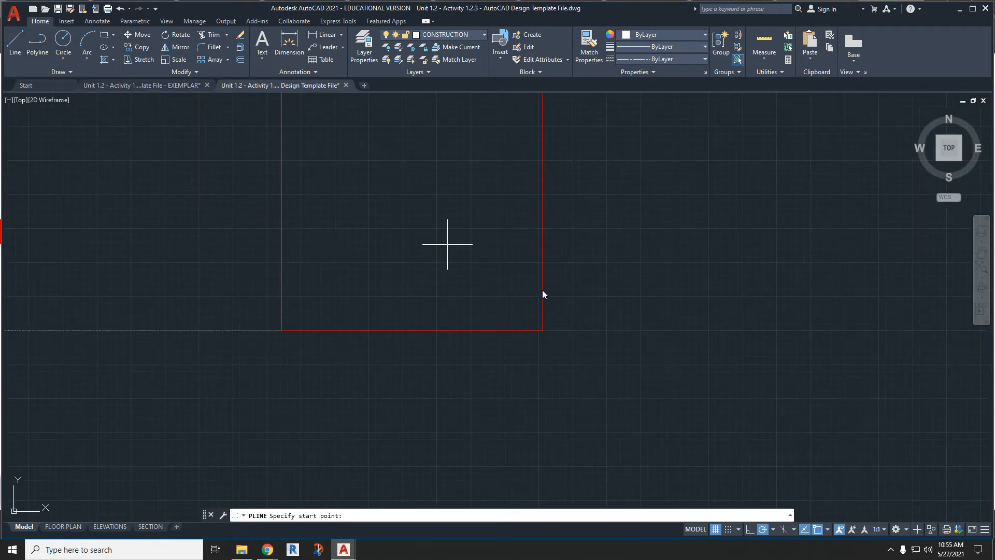
pyautogui.click(542, 329)
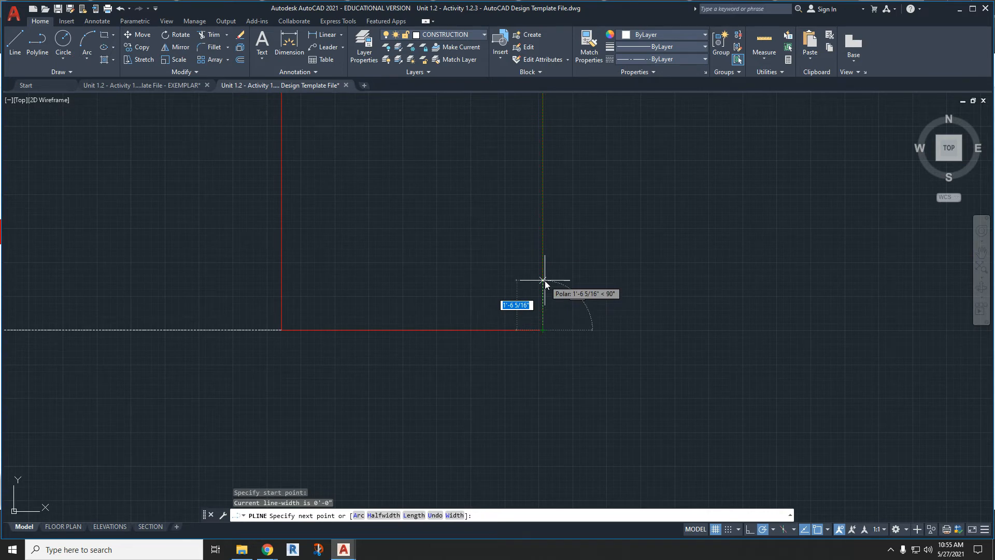
pyautogui.write('12')
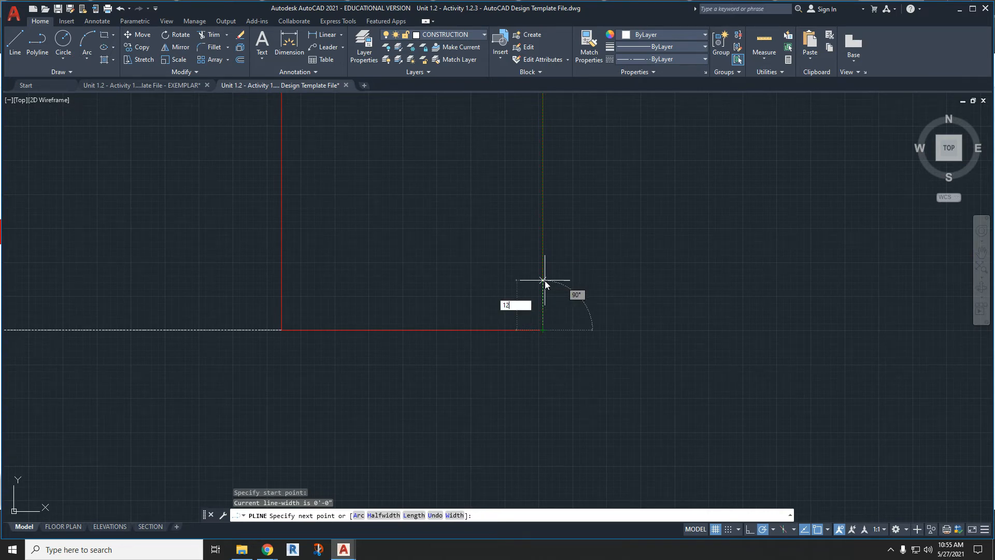
pyautogui.press('Return')
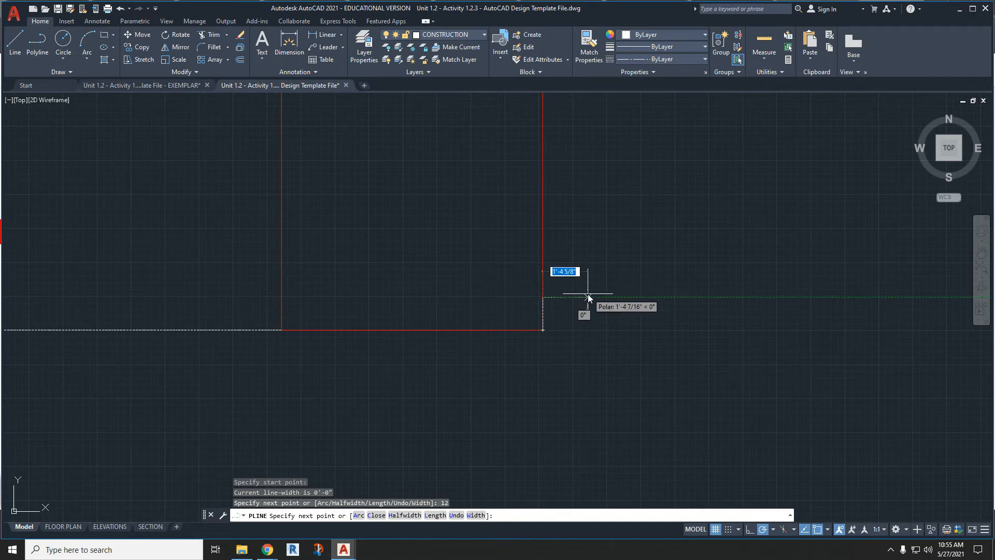
pyautogui.write('5')
pyautogui.press('Return')
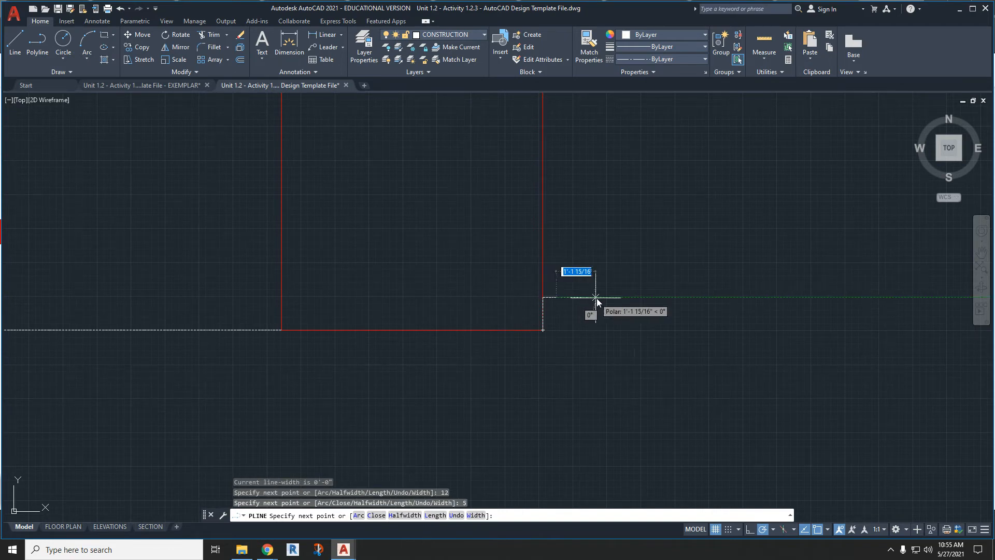
pyautogui.press('Escape')
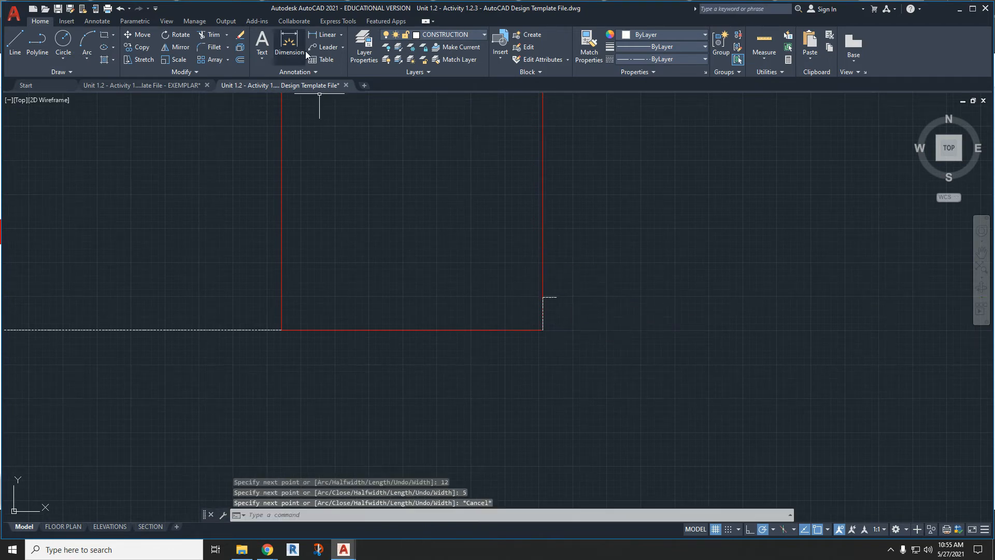
# - On the ROOF layer, draw a line from the right rectangle's lower-right corner to the free end of the 12-by-5 slope polyline
pyautogui.click(404, 36)
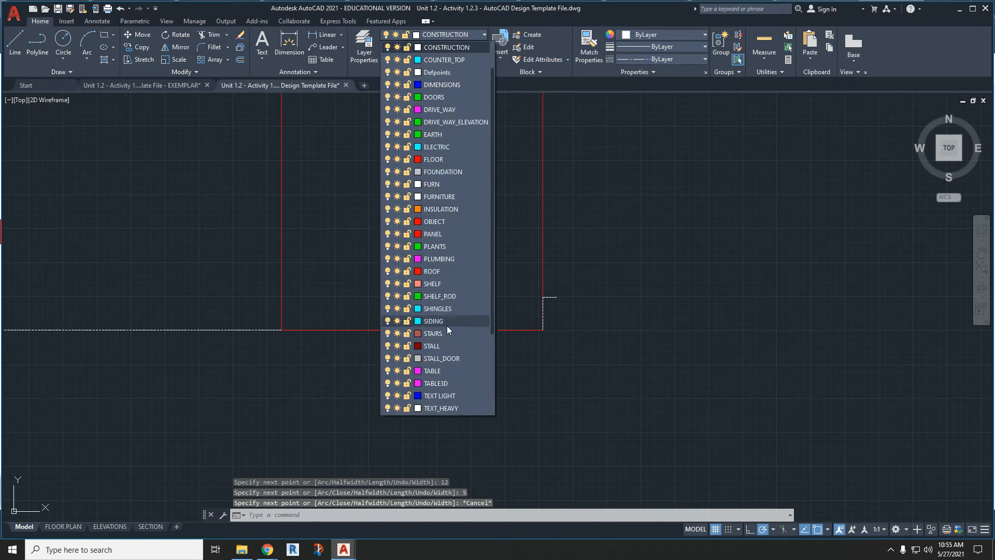
pyautogui.scroll(1, 448, 345)
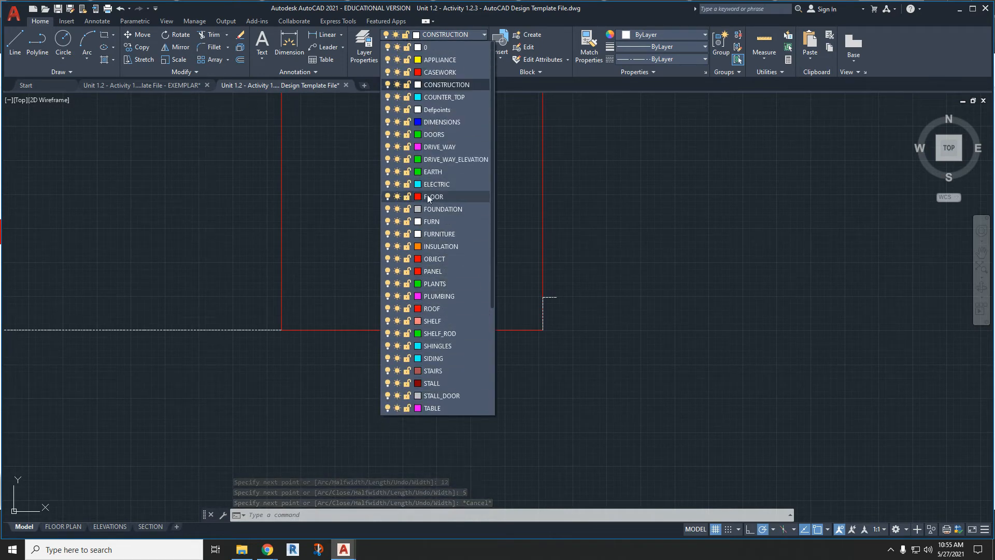
pyautogui.scroll(-3, 427, 194)
pyautogui.scroll(-1, 453, 411)
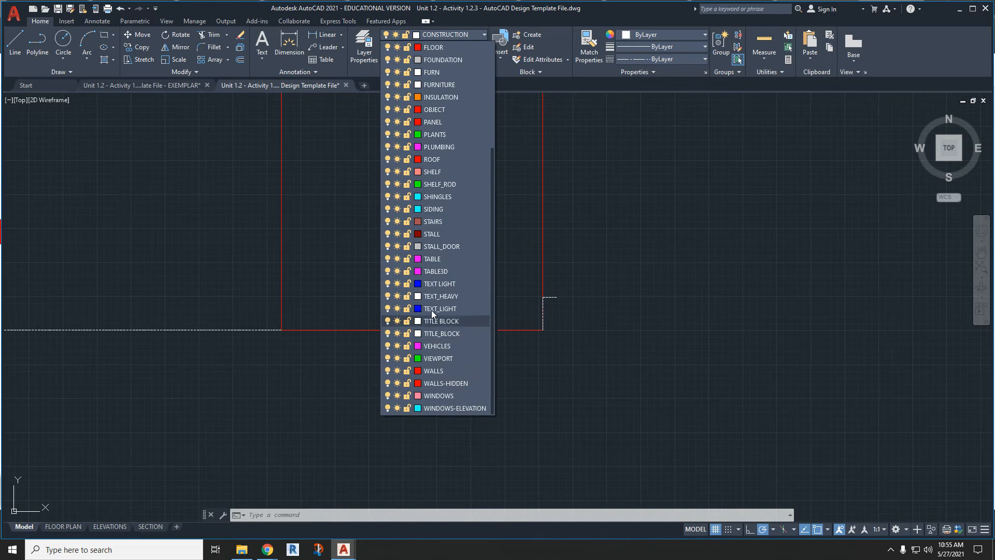
pyautogui.click(432, 158)
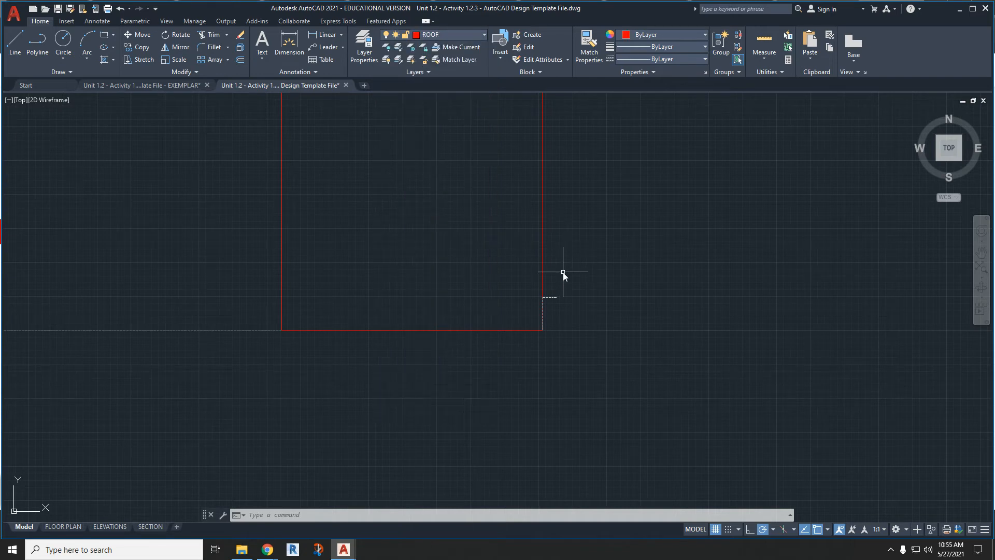
pyautogui.click(26, 46)
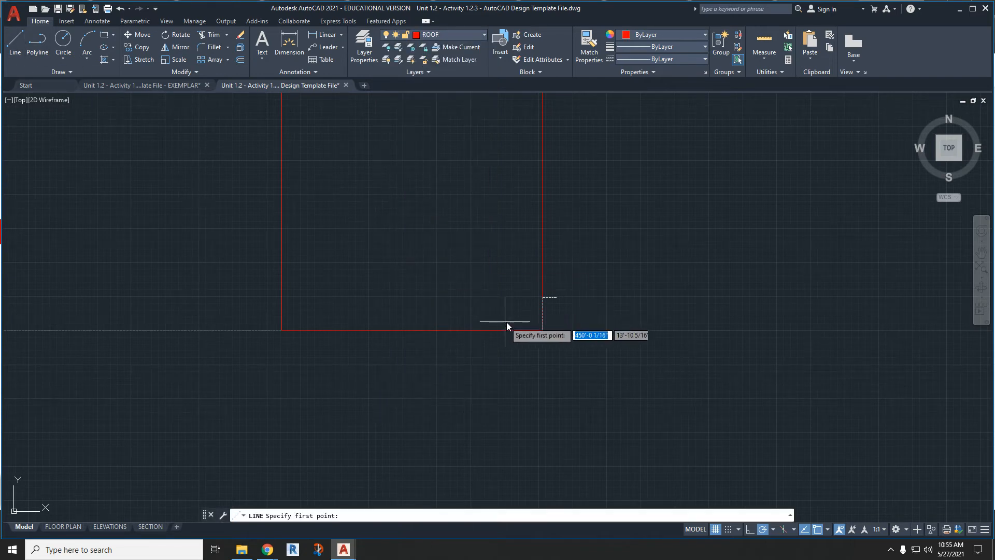
pyautogui.click(543, 329)
pyautogui.click(557, 297)
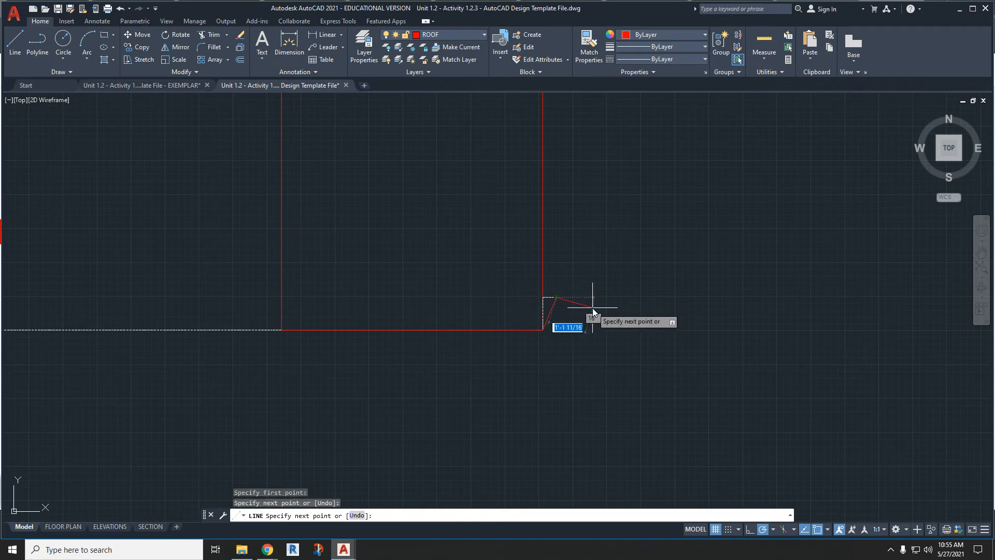
pyautogui.press('Escape')
# - Stretch the roof line's upper end along its own slope until the line is about 9'-9" long
pyautogui.scroll(-5, 621, 321)
pyautogui.scroll(2, 622, 311)
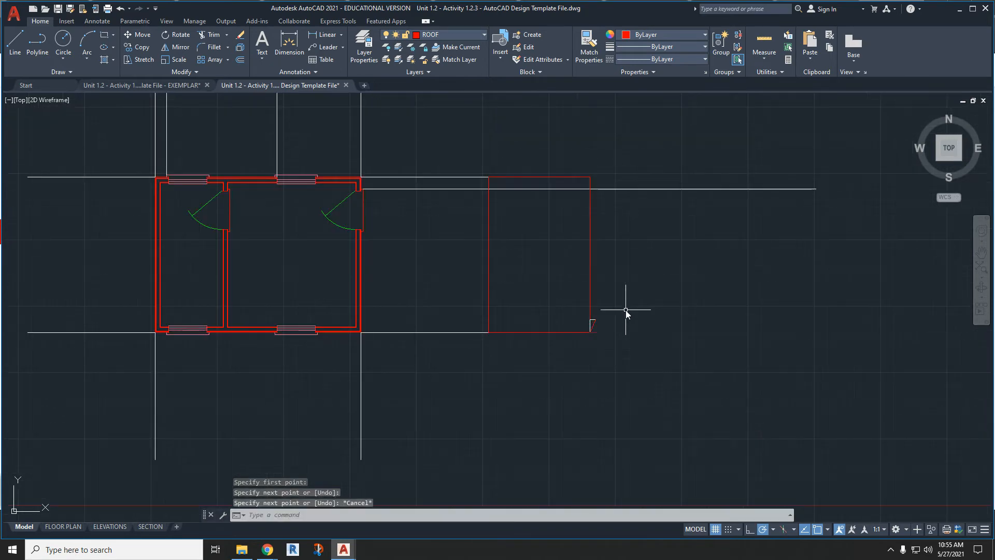
pyautogui.click(597, 321)
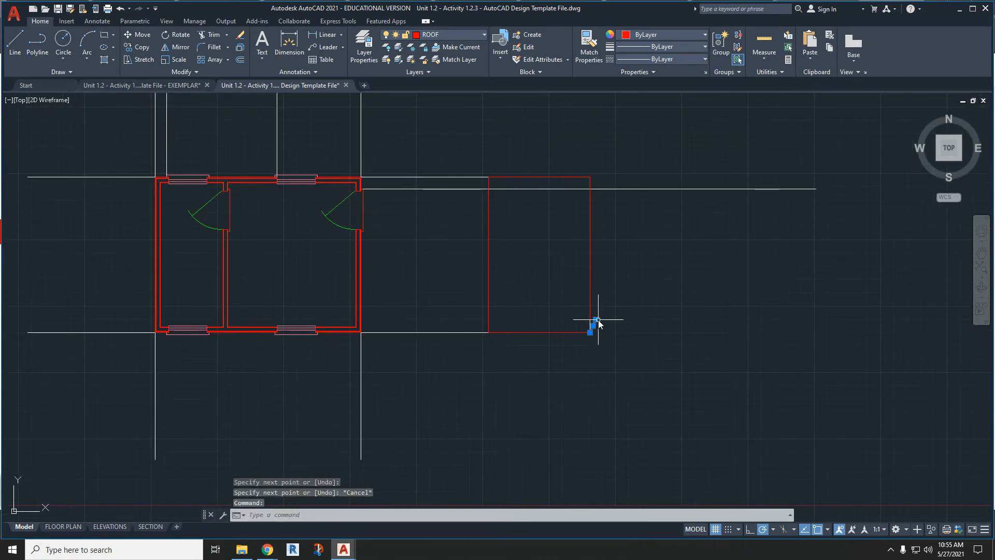
pyautogui.click(596, 320)
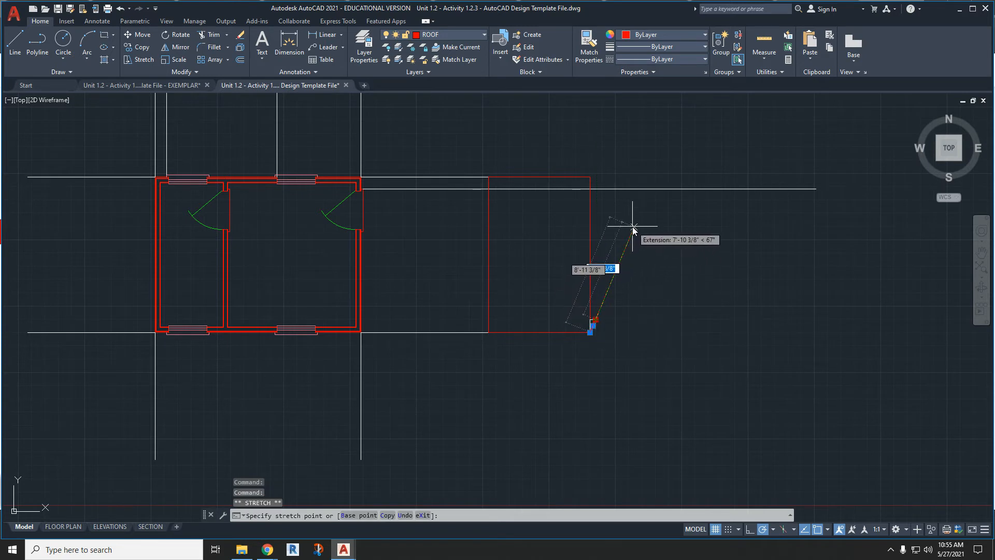
pyautogui.scroll(3, 636, 224)
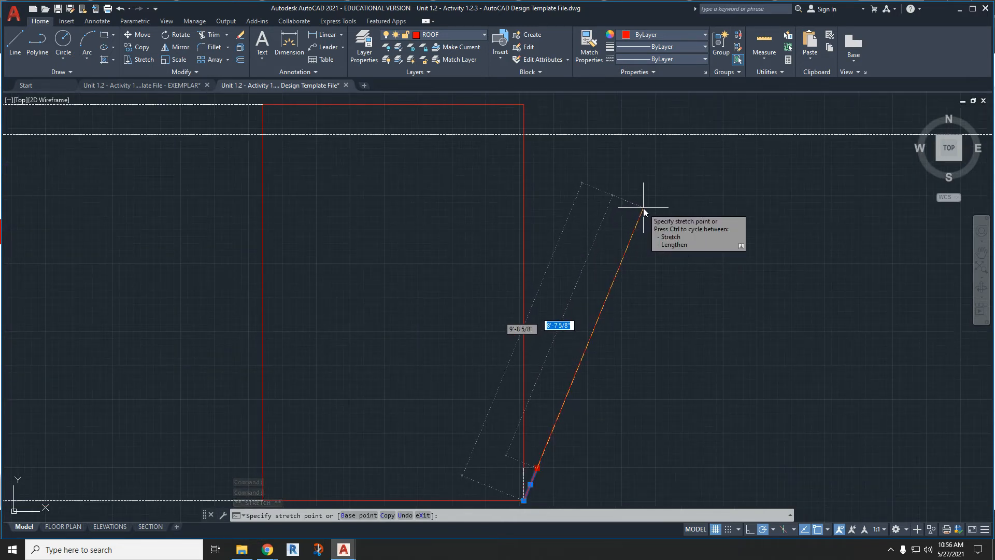
pyautogui.click(643, 207)
pyautogui.scroll(-4, 676, 250)
pyautogui.scroll(6, 630, 367)
pyautogui.press('Escape')
pyautogui.press('Escape')
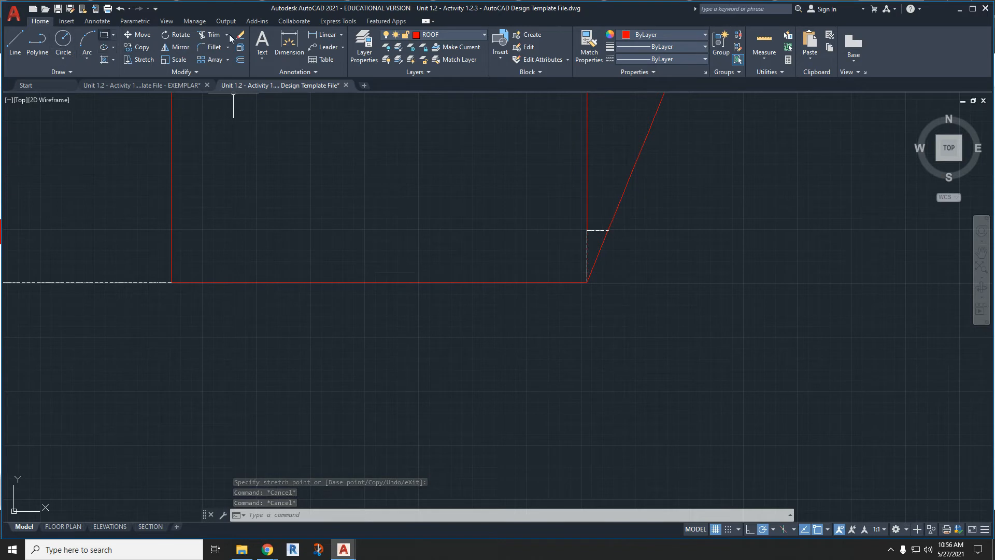
# - On the CONSTRUCTION layer, draw a polyline from the rectangle's lower-right corner, 12" down and then about 2'-5" to the left
pyautogui.click(438, 35)
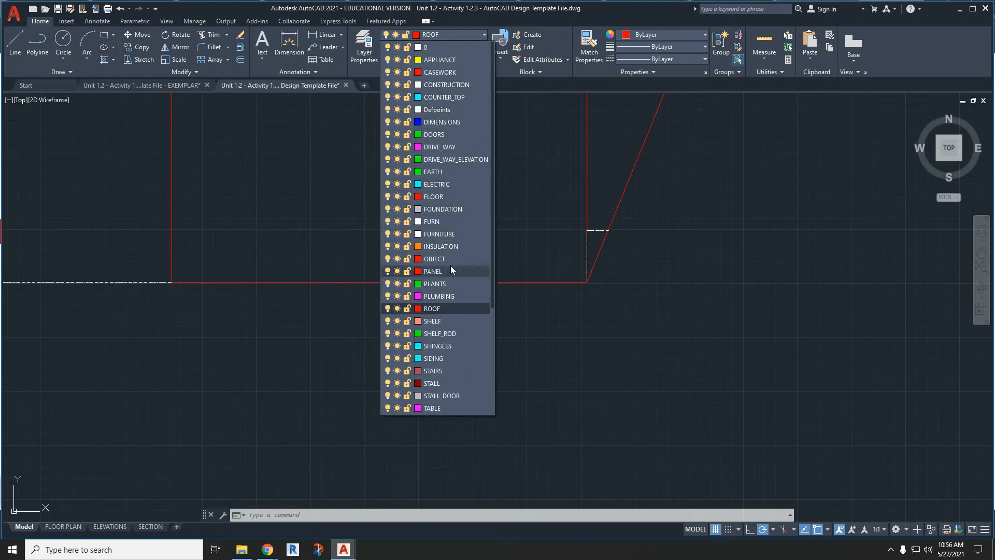
pyautogui.click(442, 84)
pyautogui.click(46, 48)
pyautogui.click(586, 282)
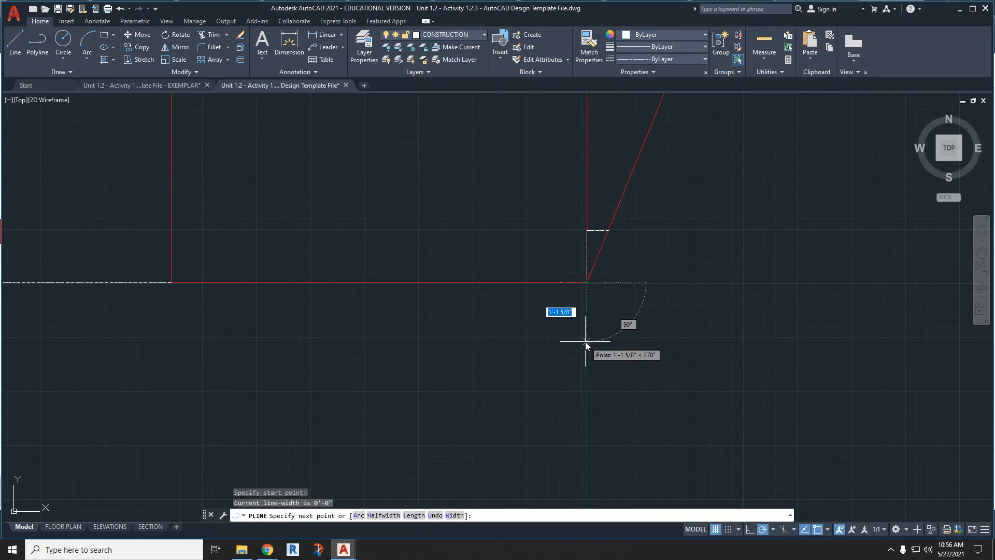
pyautogui.write('12')
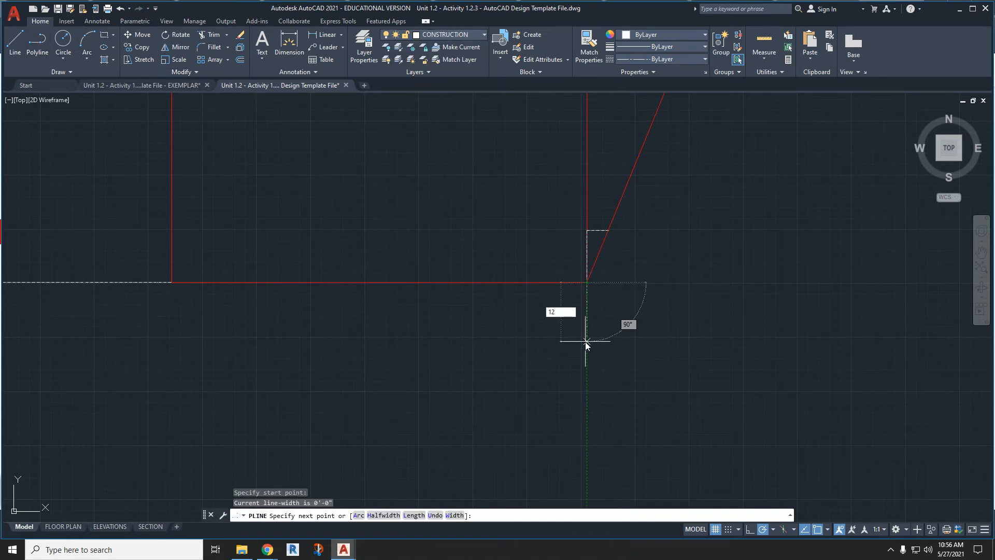
pyautogui.press('Return')
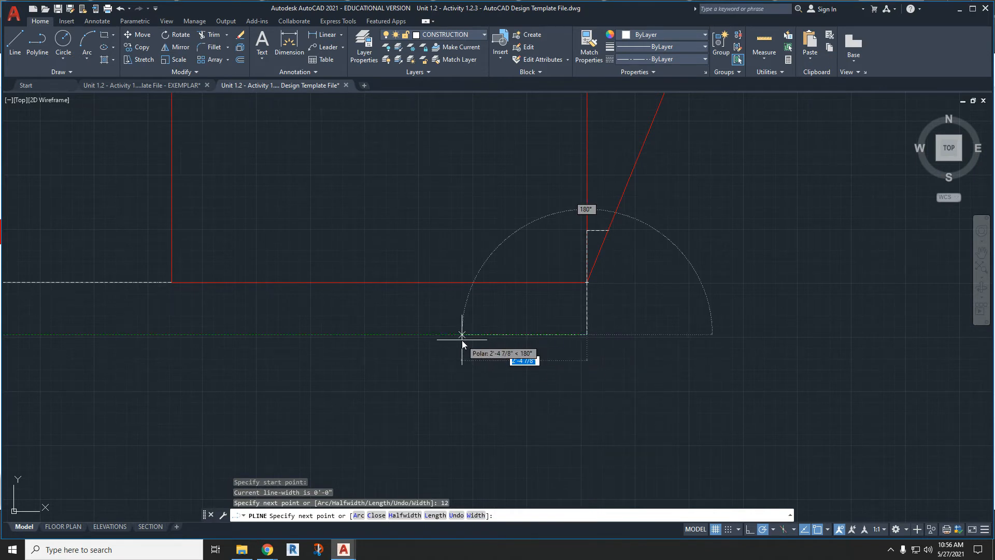
pyautogui.click(459, 339)
pyautogui.press('Escape')
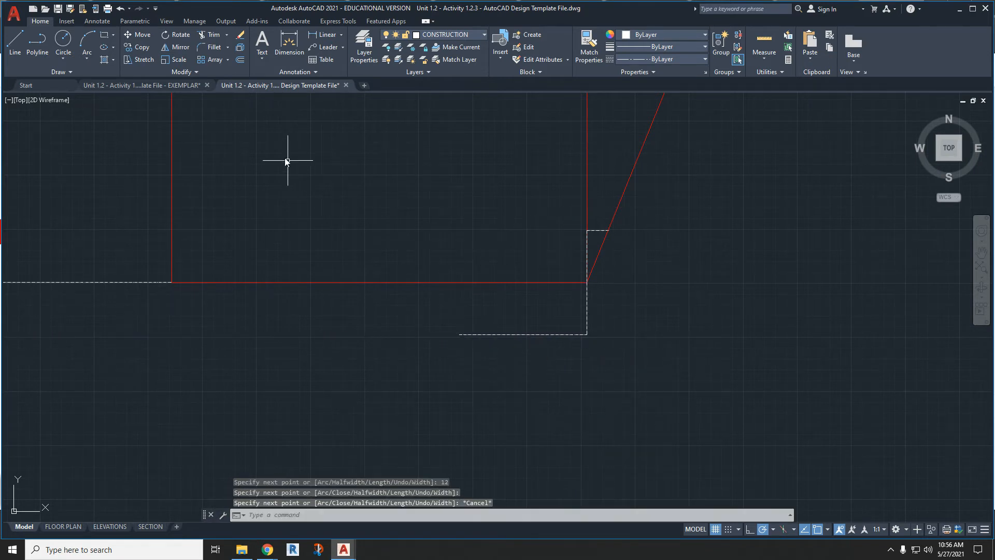
# - Extend the roof line's lower end to the horizontal overhang construction line below the rectangle
pyautogui.click(225, 35)
pyautogui.click(214, 79)
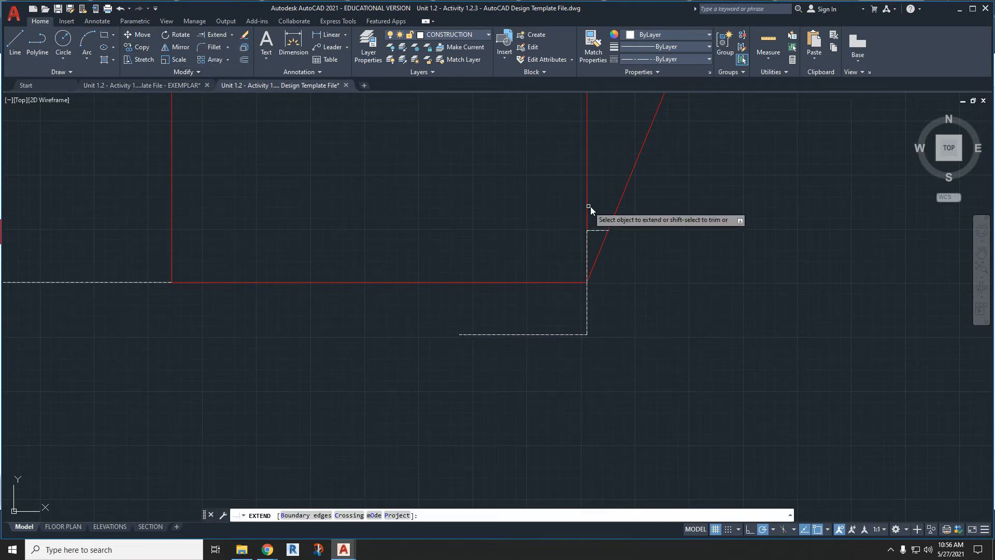
pyautogui.click(601, 251)
pyautogui.scroll(-3, 594, 328)
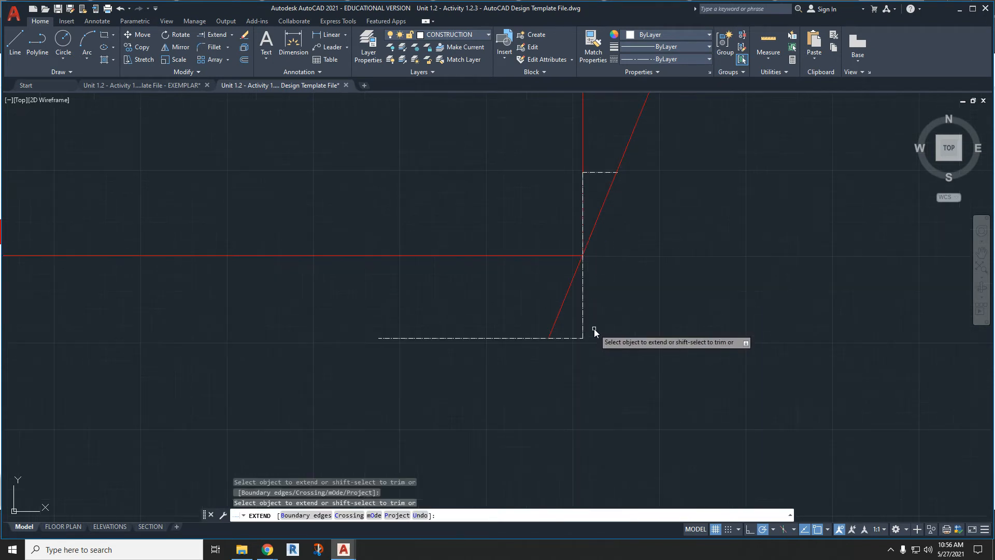
pyautogui.moveTo(628, 291); pyautogui.dragTo(605, 344, button='middle')
pyautogui.press('Escape')
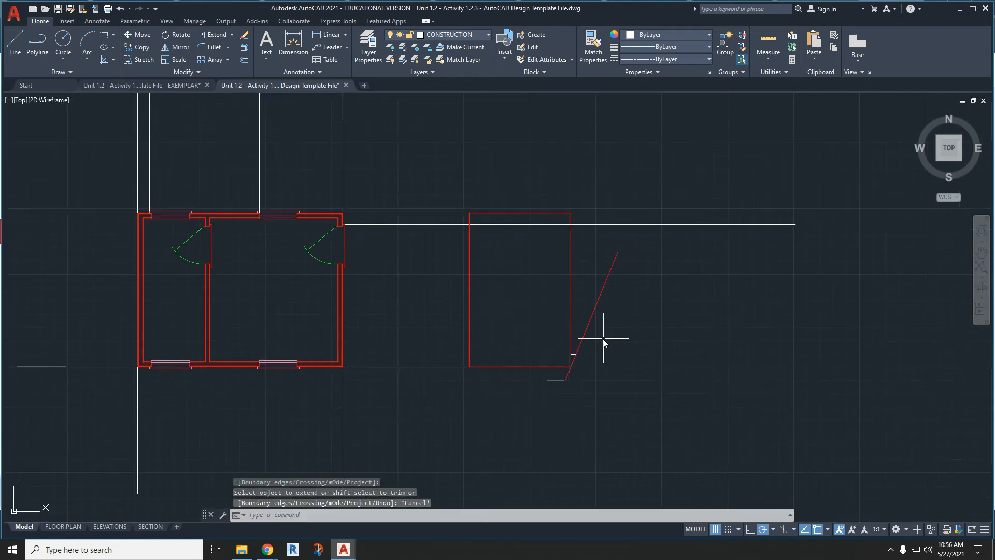
pyautogui.scroll(2, 602, 352)
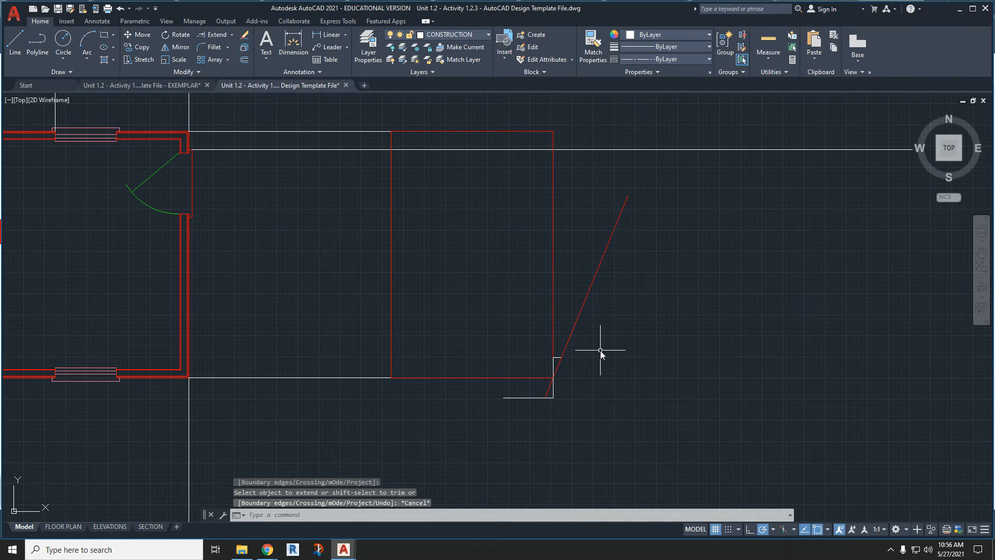
pyautogui.click(607, 316)
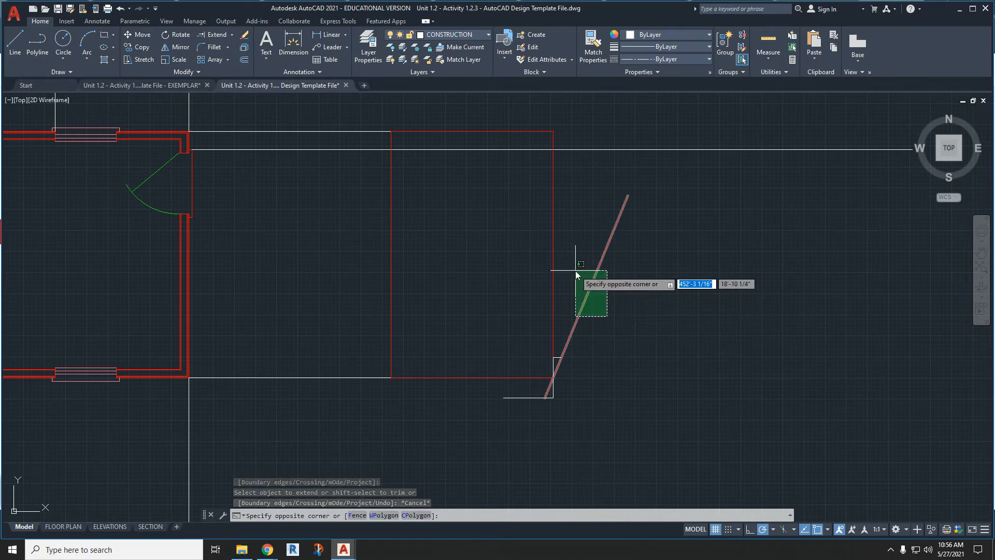
pyautogui.click(576, 272)
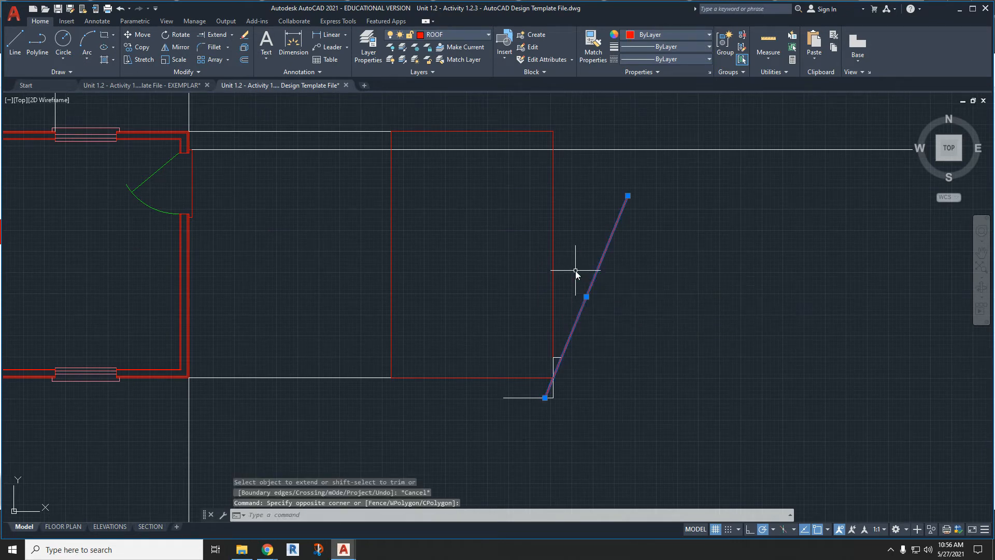
pyautogui.click(177, 45)
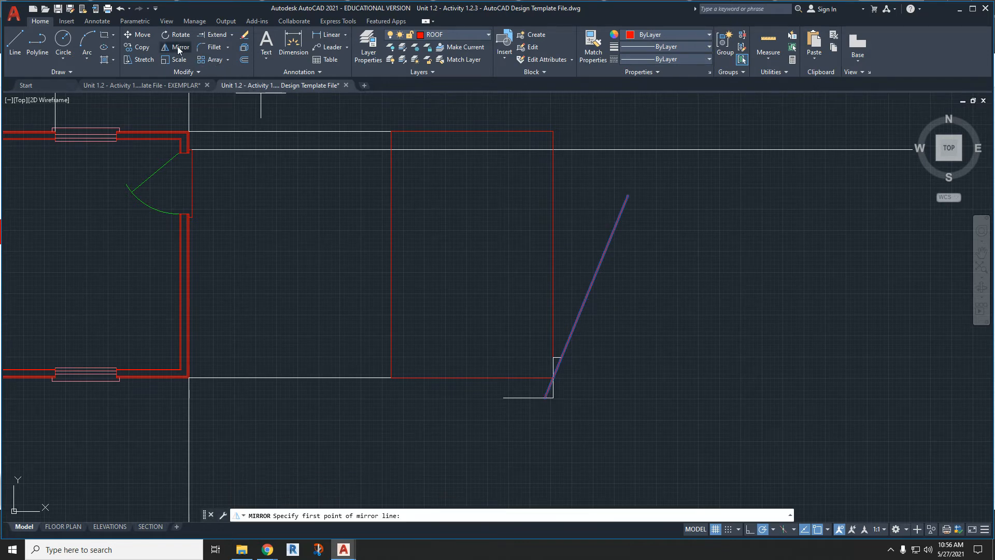
pyautogui.click(553, 254)
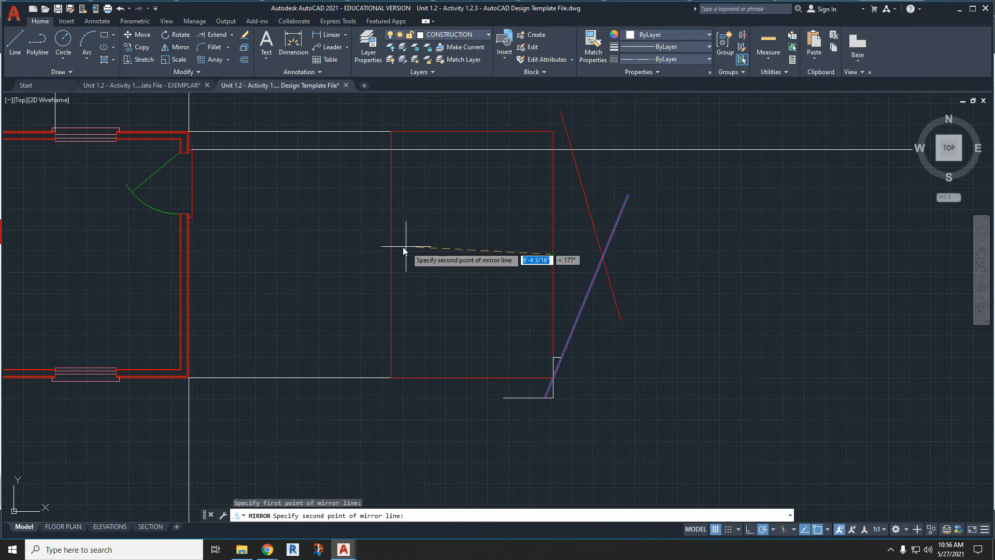
pyautogui.click(298, 253)
pyautogui.press('Escape')
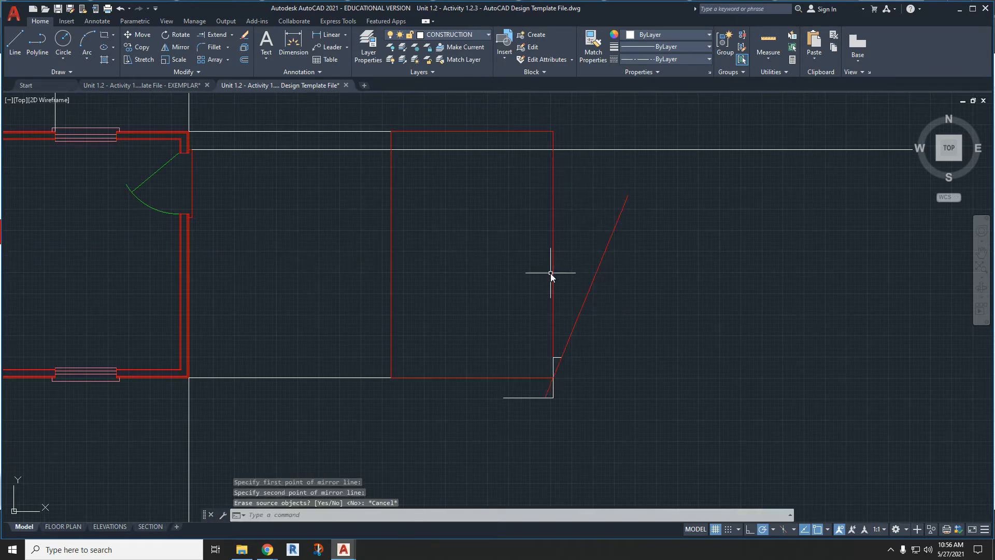
# - Mirror the roof line across a horizontal axis through the midpoint of the rectangle's right edge, keeping the source line
pyautogui.click(176, 47)
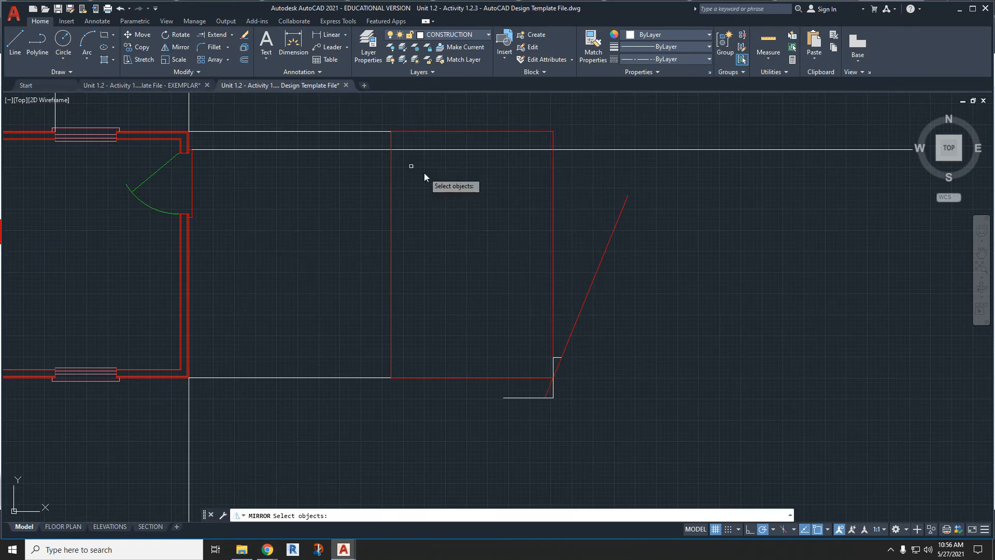
pyautogui.click(589, 294)
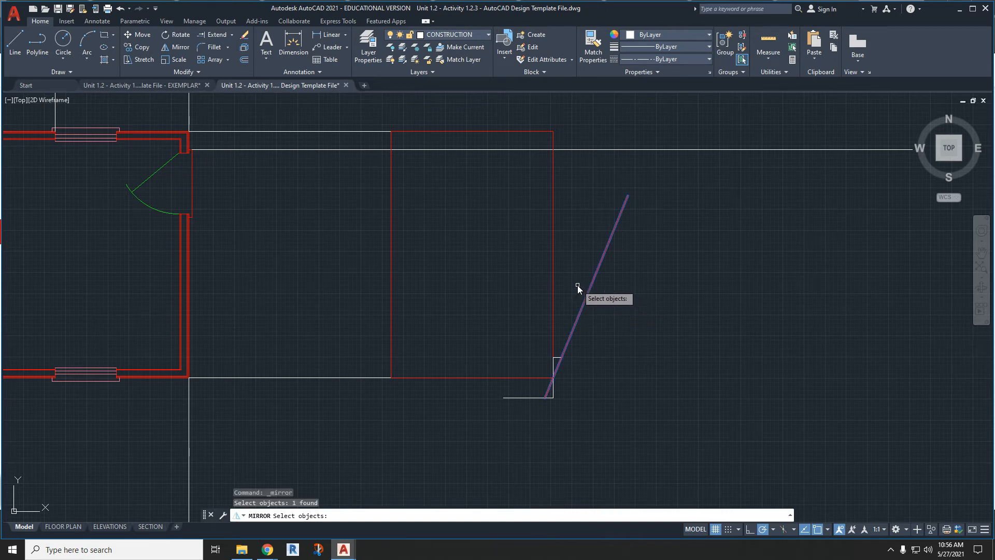
pyautogui.press('Return')
pyautogui.click(554, 254)
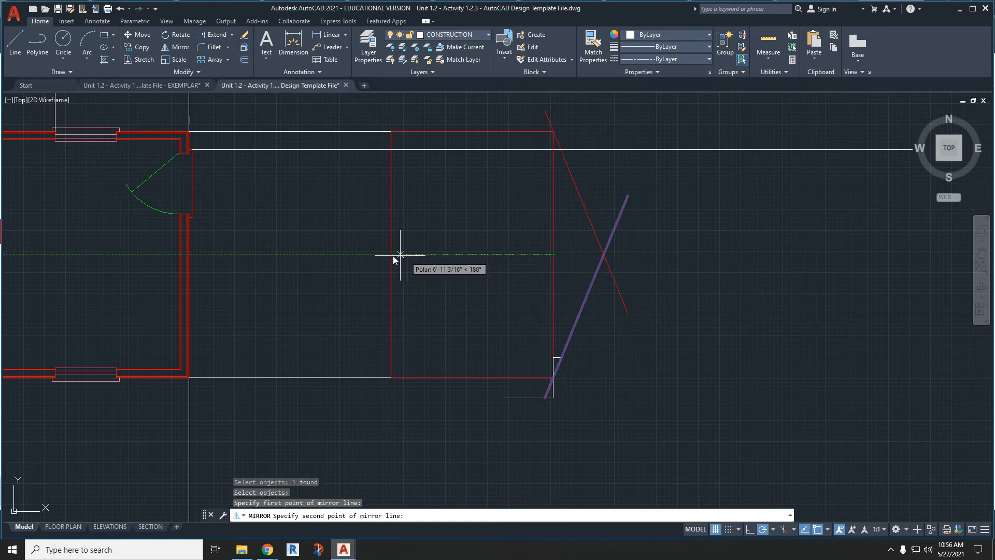
pyautogui.click(345, 254)
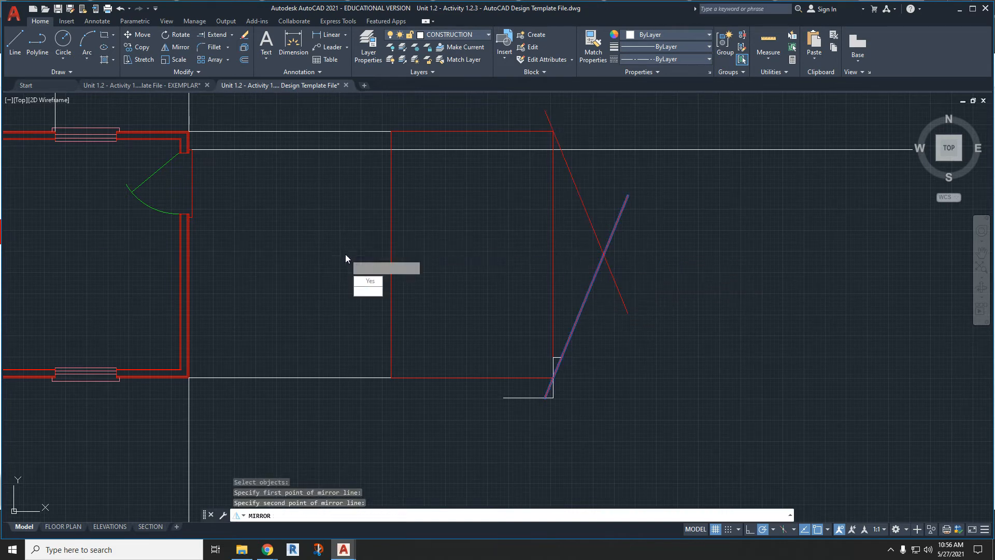
pyautogui.click(374, 291)
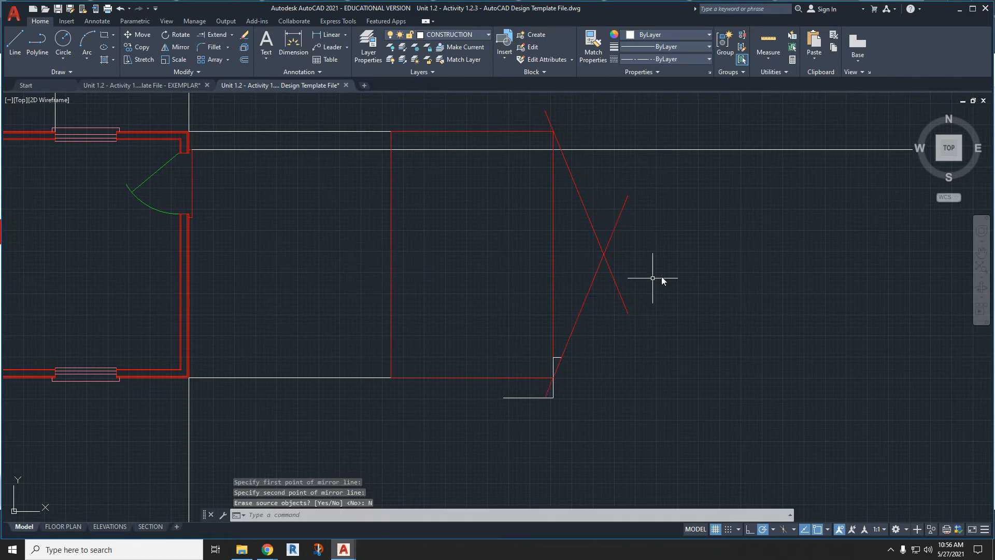
# - Trim both roof lines' ends that run past their crossing point to form the roof peak
pyautogui.click(231, 36)
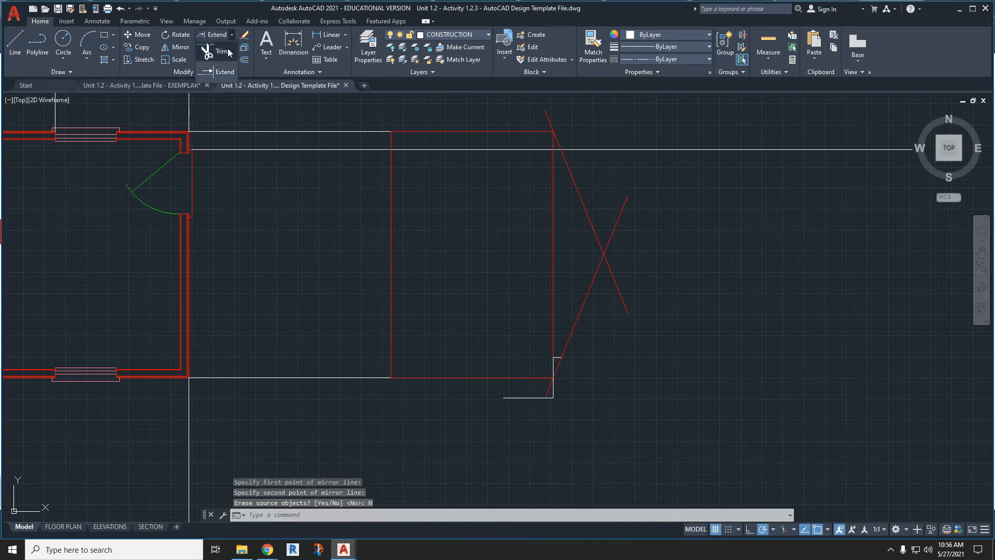
pyautogui.click(213, 48)
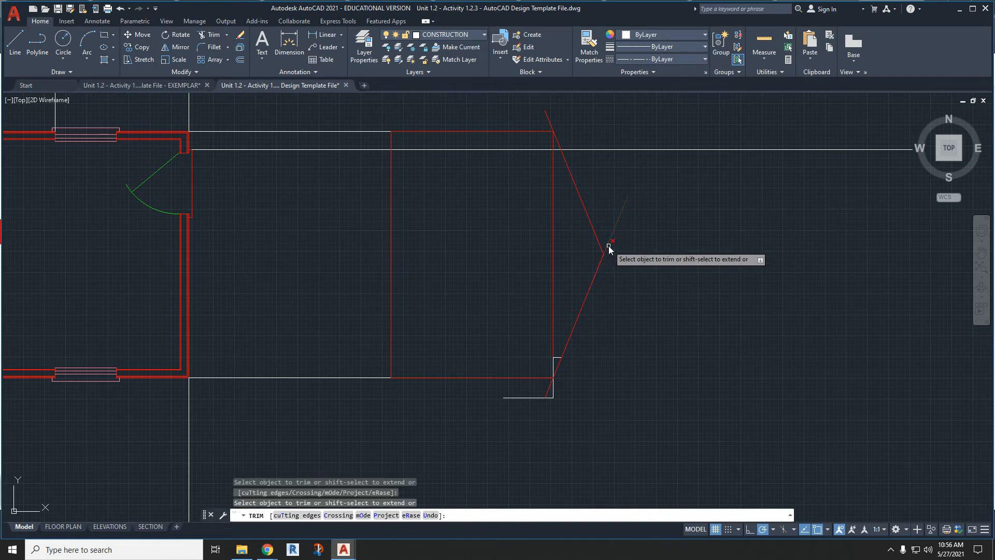
pyautogui.scroll(4, 570, 368)
pyautogui.scroll(-4, 570, 368)
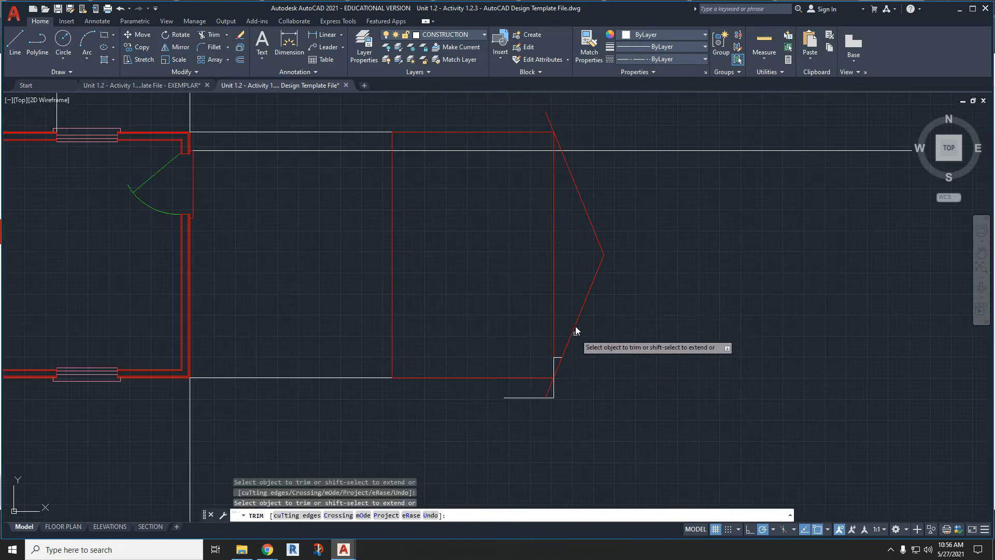
pyautogui.press('Escape')
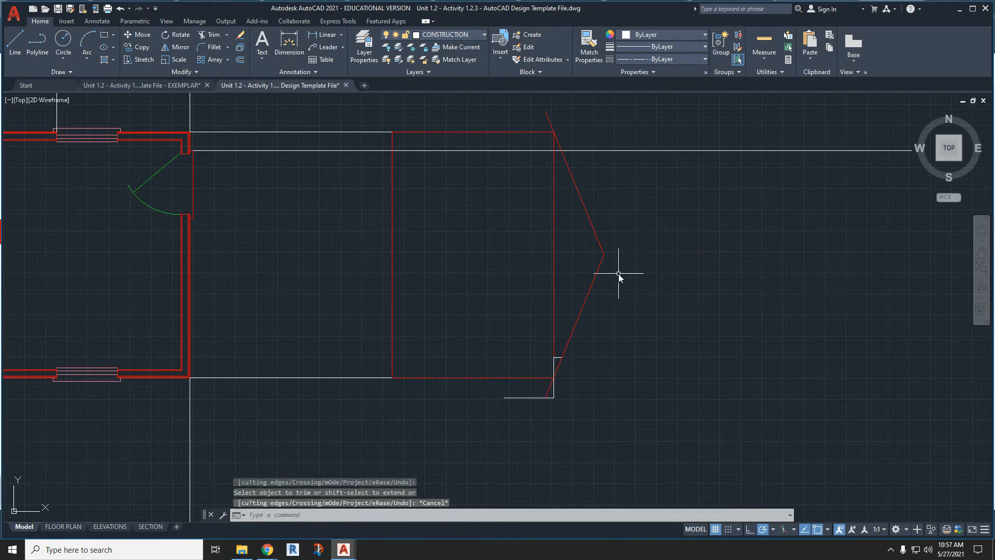
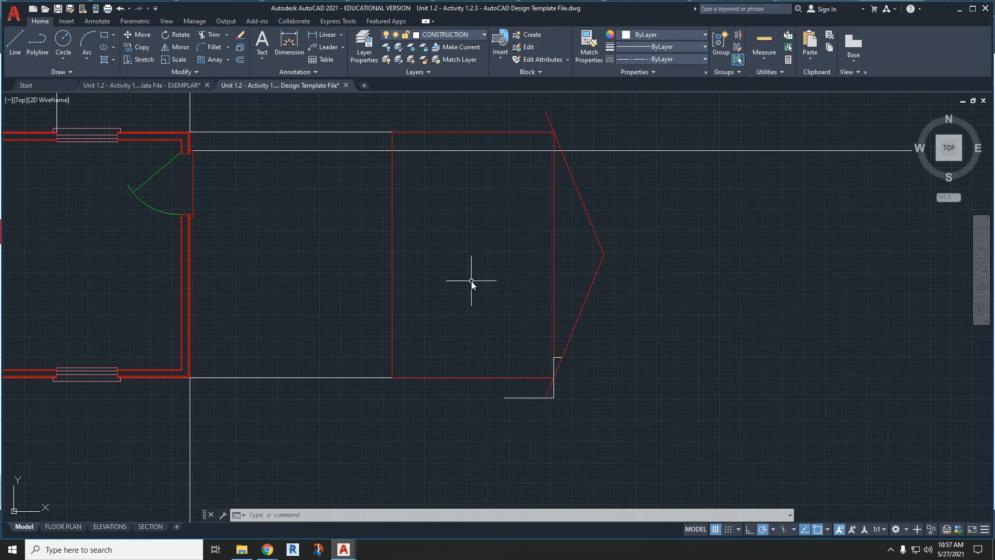
# - Offset both roof lines 9.25" outward to form the outer edge of the gable roof
pyautogui.click(240, 61)
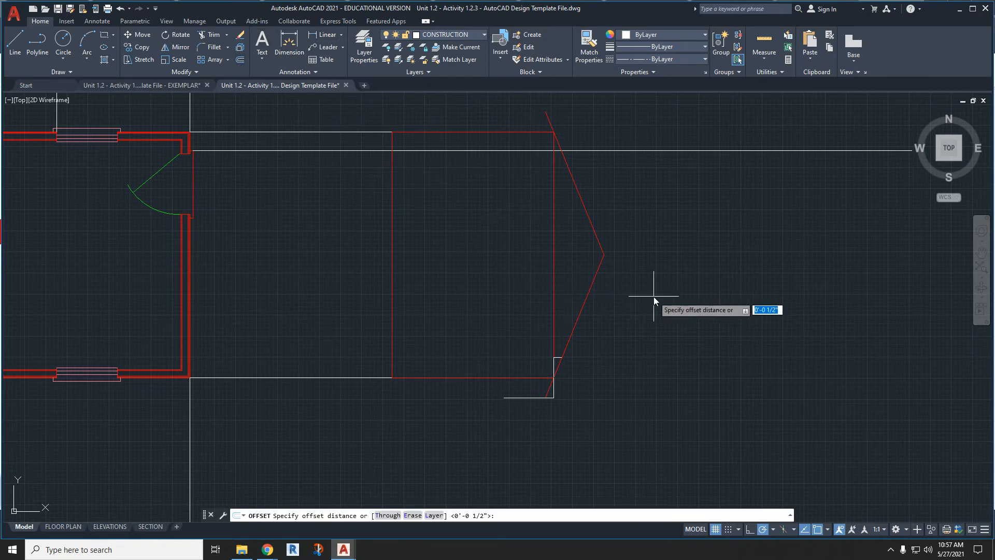
pyautogui.write('9.25"')
pyautogui.press('Return')
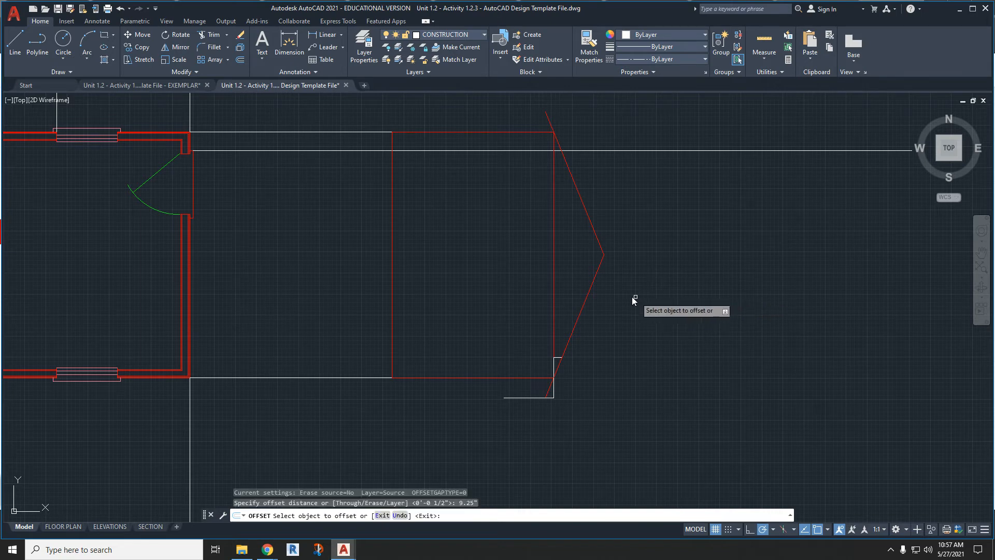
pyautogui.click(591, 292)
pyautogui.click(621, 295)
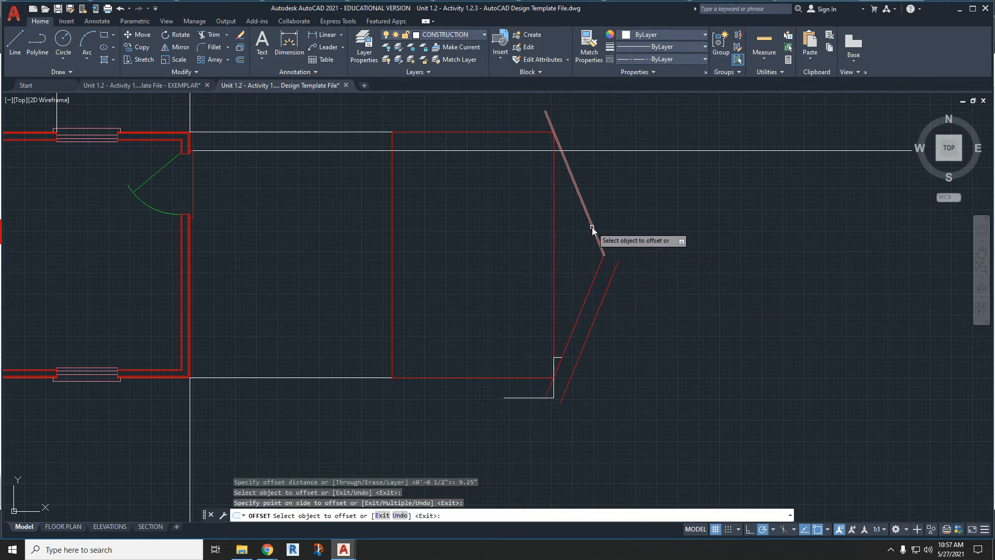
pyautogui.click(595, 233)
pyautogui.click(648, 223)
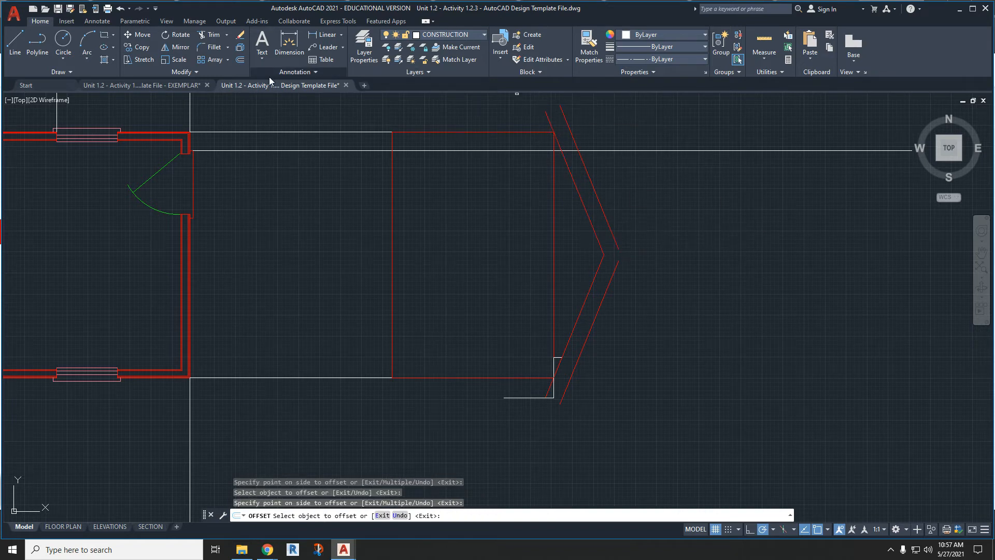
# - Make ROOF the current layer and draw a line closing the lower overhang end between the inner and outer roof lines
pyautogui.click(456, 34)
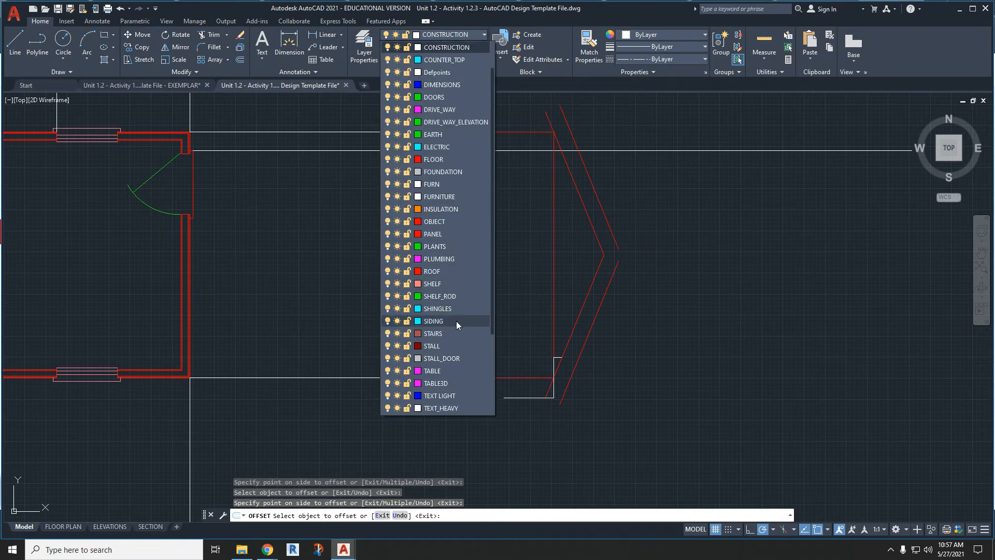
pyautogui.click(455, 271)
pyautogui.scroll(3, 510, 388)
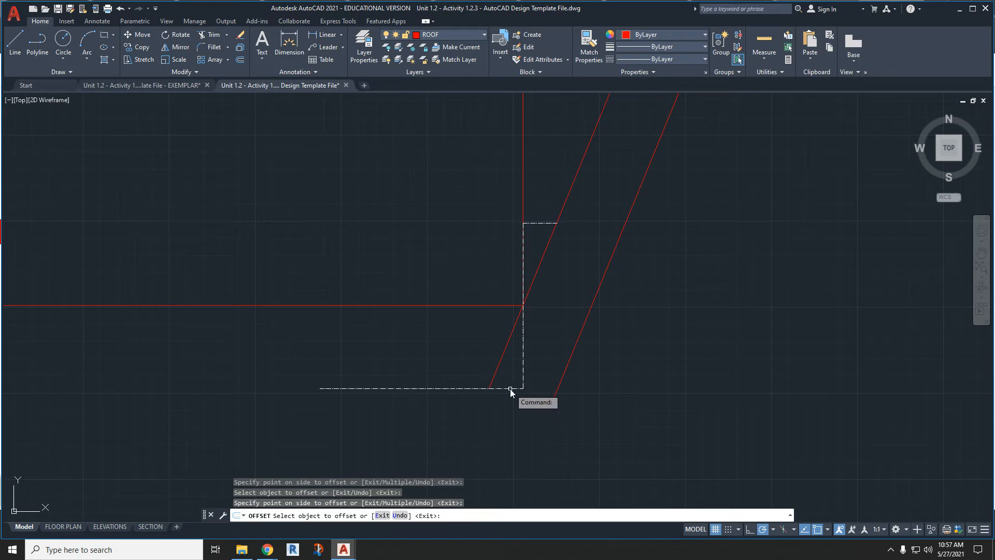
pyautogui.press('Return')
pyautogui.press('Return')
pyautogui.click(15, 42)
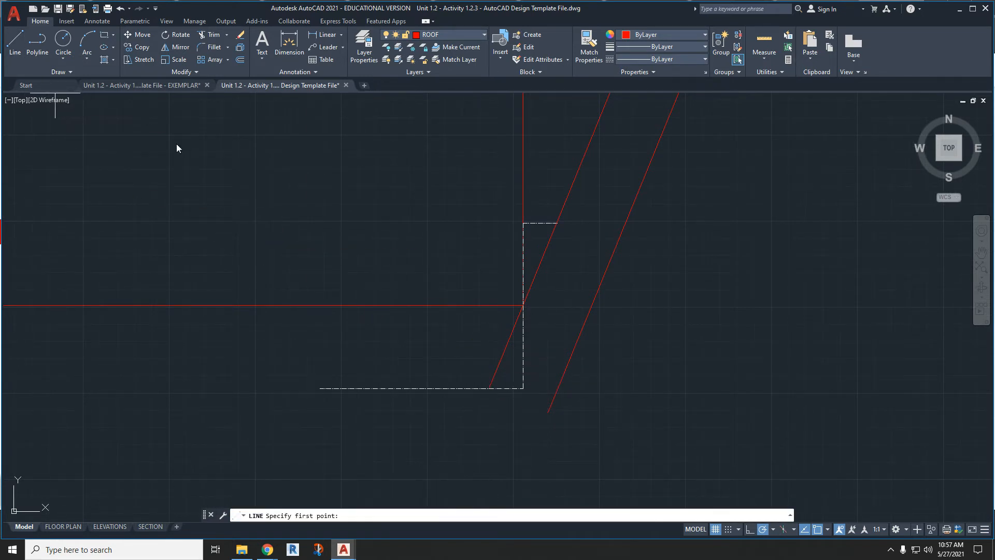
pyautogui.click(490, 388)
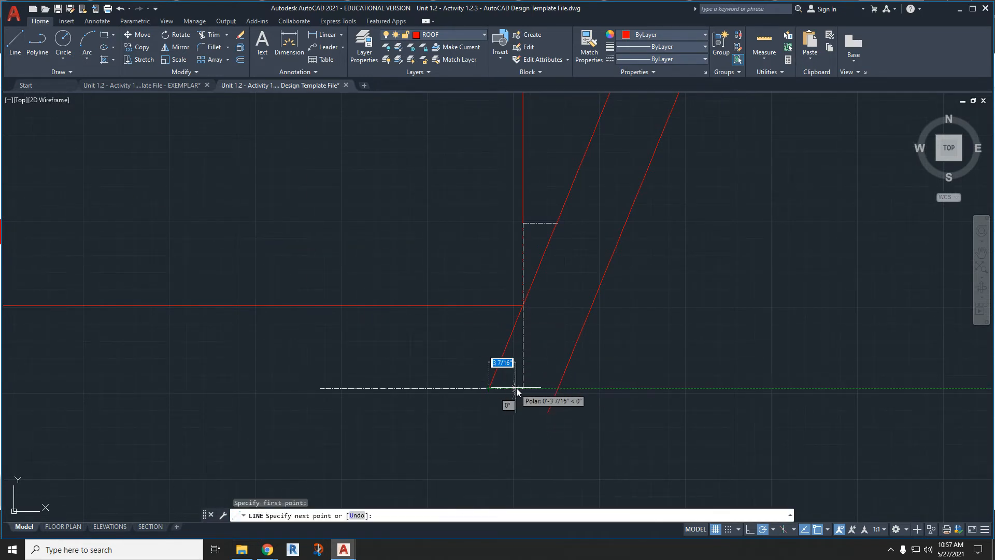
pyautogui.click(558, 388)
pyautogui.scroll(-3, 563, 409)
pyautogui.scroll(2, 684, 393)
pyautogui.press('Return')
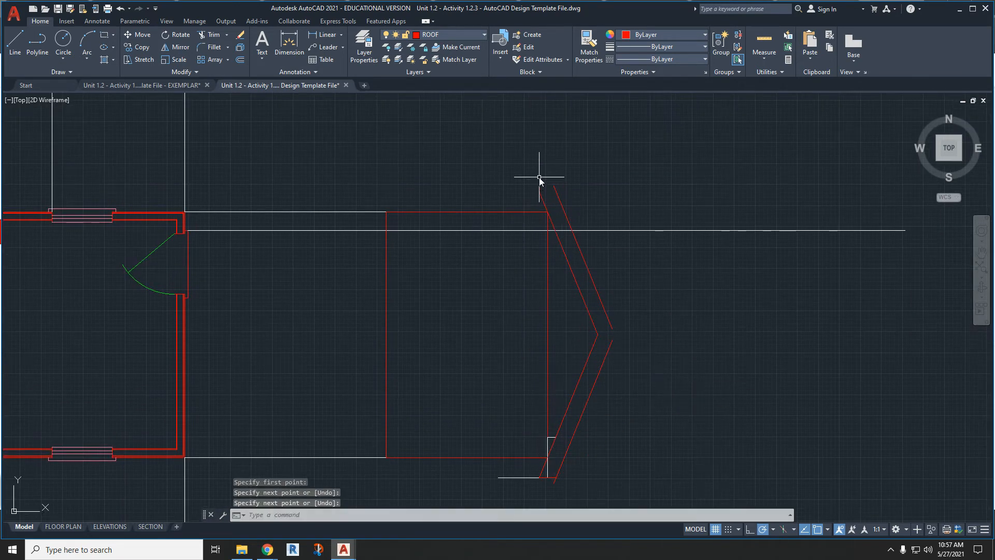
# - Draw a line closing the upper overhang end, from the inner roof line's tip straight across to the outer line
pyautogui.scroll(2, 541, 213)
pyautogui.press('Return')
pyautogui.click(541, 214)
pyautogui.click(581, 214)
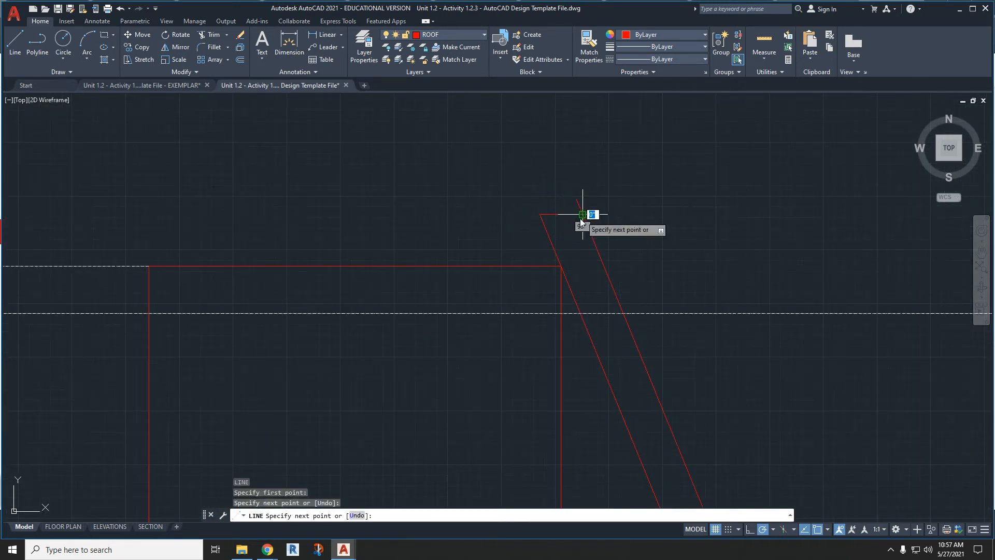
pyautogui.press('Return')
# - Trim the outer roof lines' tails that run past the closing lines at both overhang ends
pyautogui.click(211, 34)
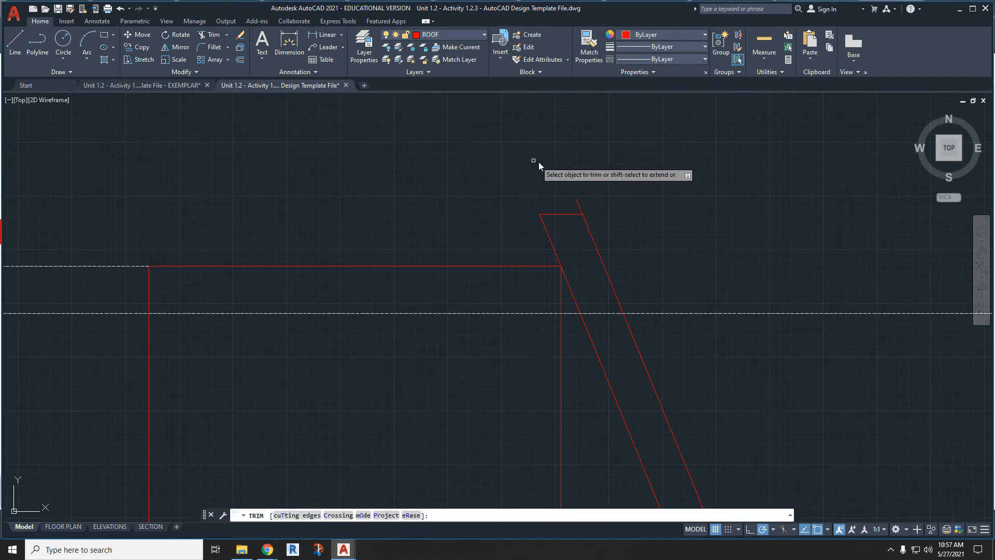
pyautogui.click(582, 209)
pyautogui.scroll(-4, 574, 149)
pyautogui.scroll(4, 535, 185)
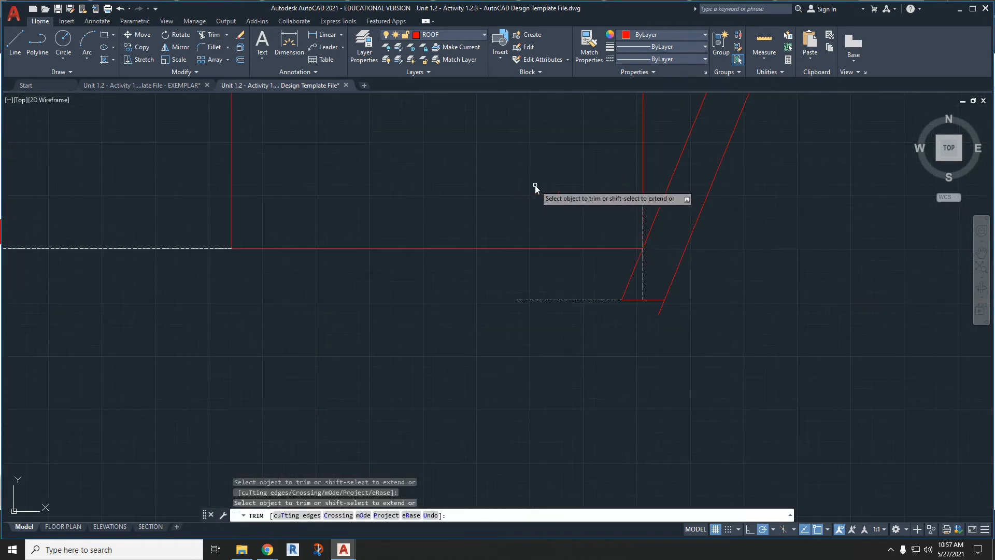
pyautogui.click(653, 306)
pyautogui.scroll(-4, 705, 225)
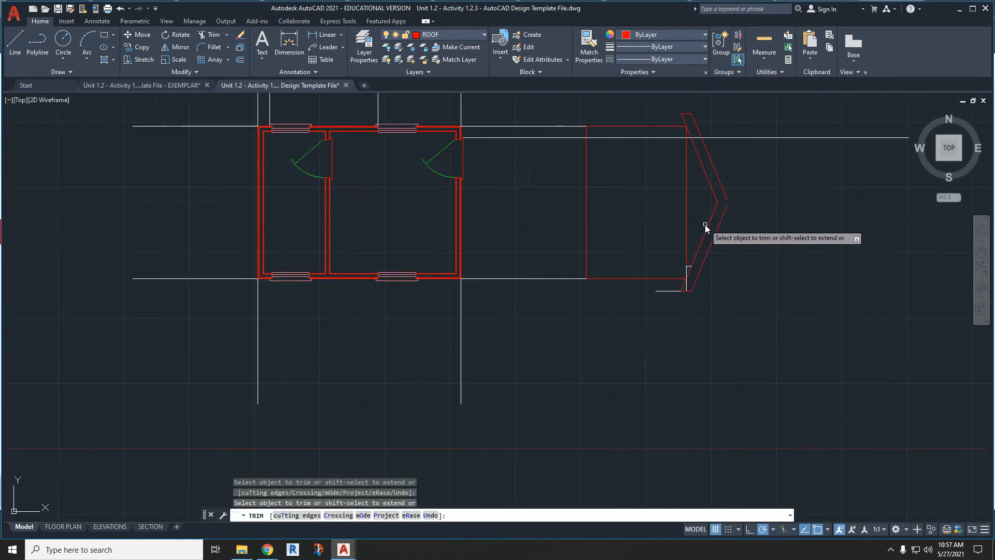
# - Extend both outer roof lines so that they meet at the gable peak
pyautogui.scroll(3, 707, 255)
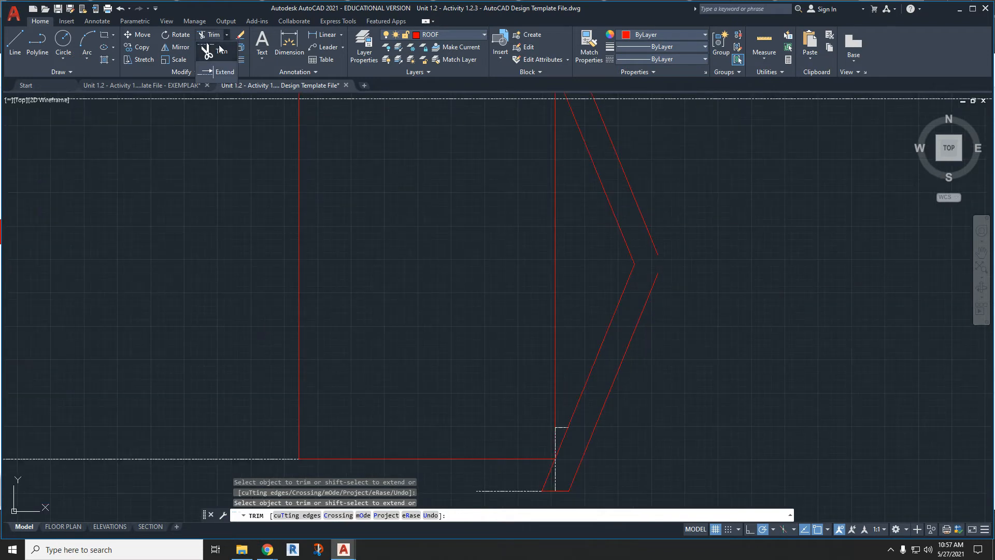
pyautogui.click(219, 71)
pyautogui.click(655, 247)
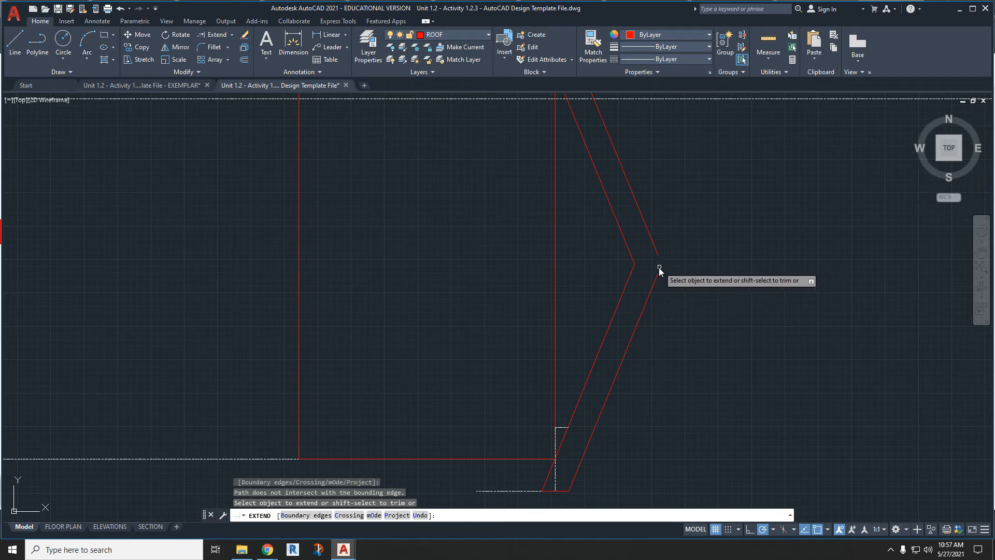
pyautogui.click(657, 279)
pyautogui.click(653, 246)
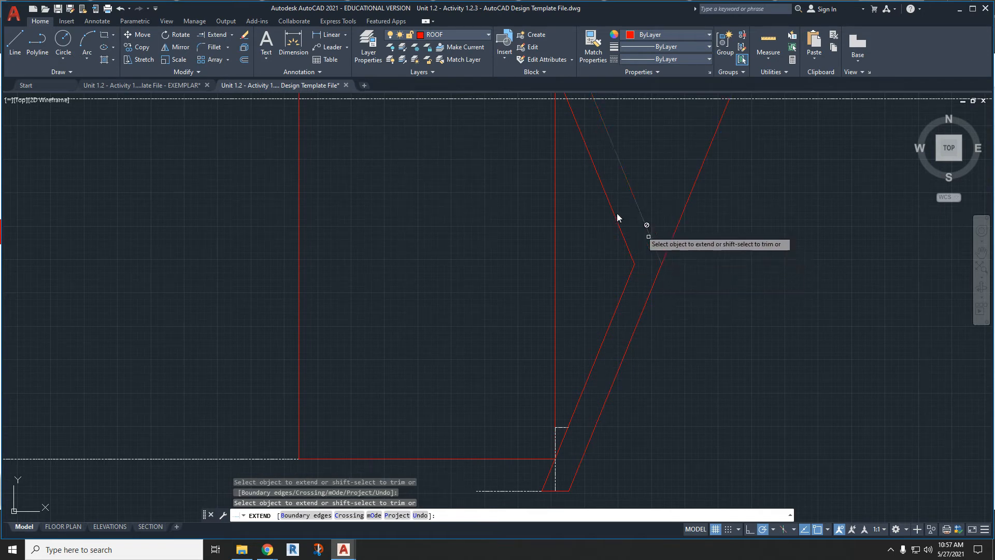
# - Trim the outer roof line's overrun beyond the gable peak
pyautogui.click(232, 35)
pyautogui.click(215, 58)
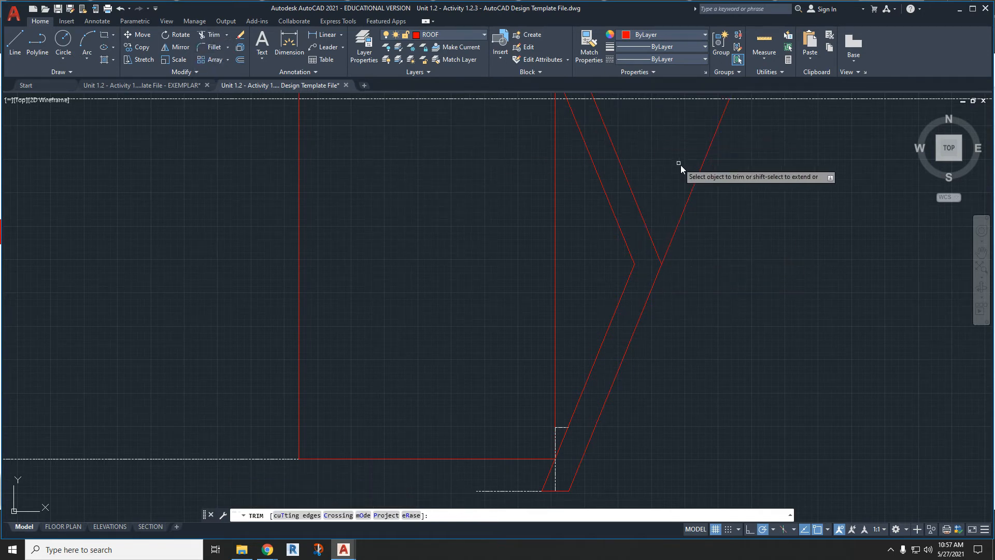
pyautogui.click(695, 180)
pyautogui.press('Escape')
pyautogui.scroll(-2, 688, 210)
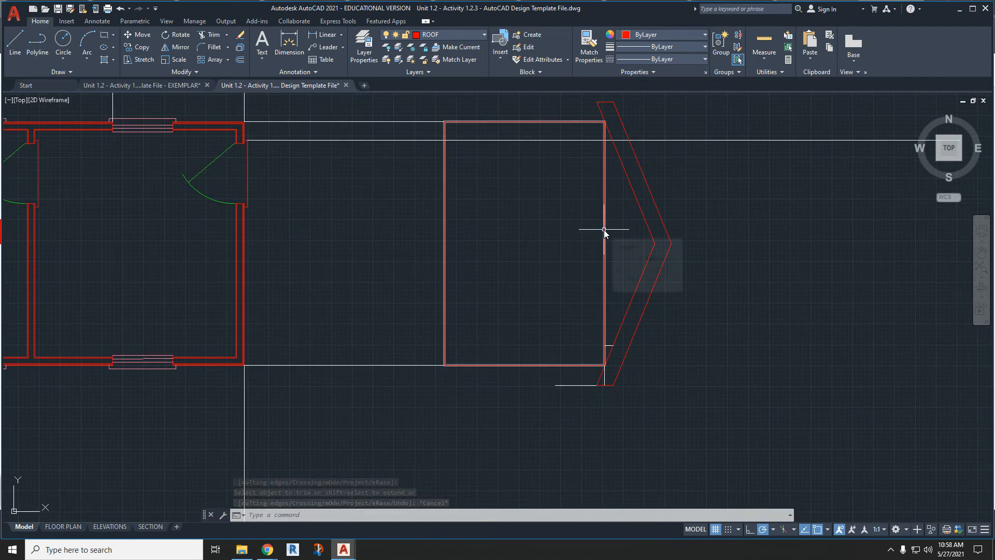
# - Trim the rectangle's right edge beneath the gable and erase the roof-pitch construction polyline at its lower-right corner
pyautogui.click(217, 35)
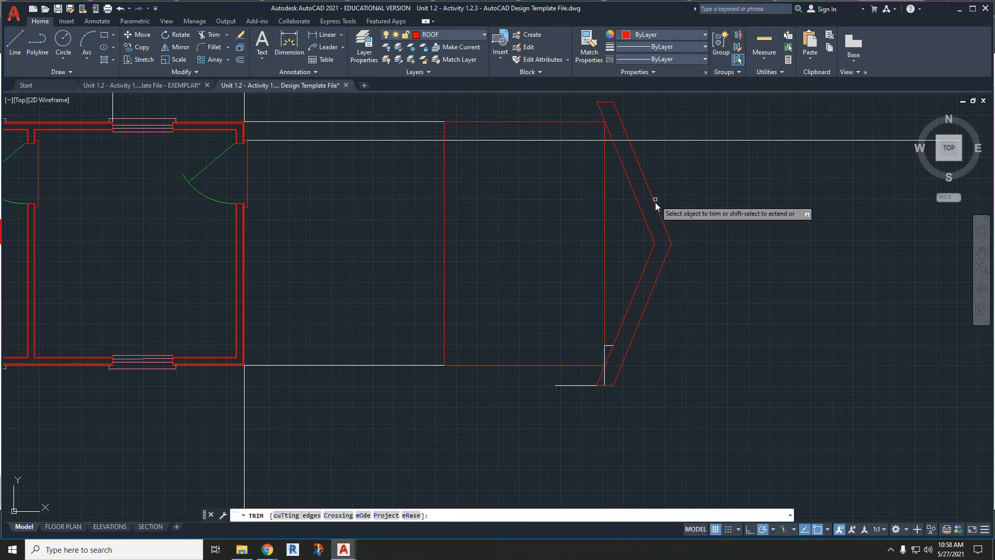
pyautogui.click(604, 205)
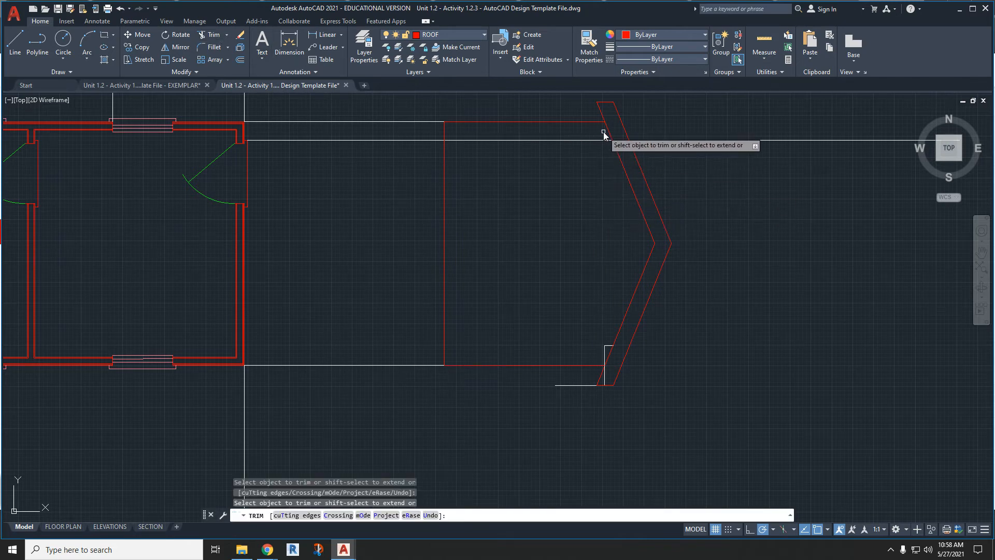
pyautogui.scroll(5, 611, 353)
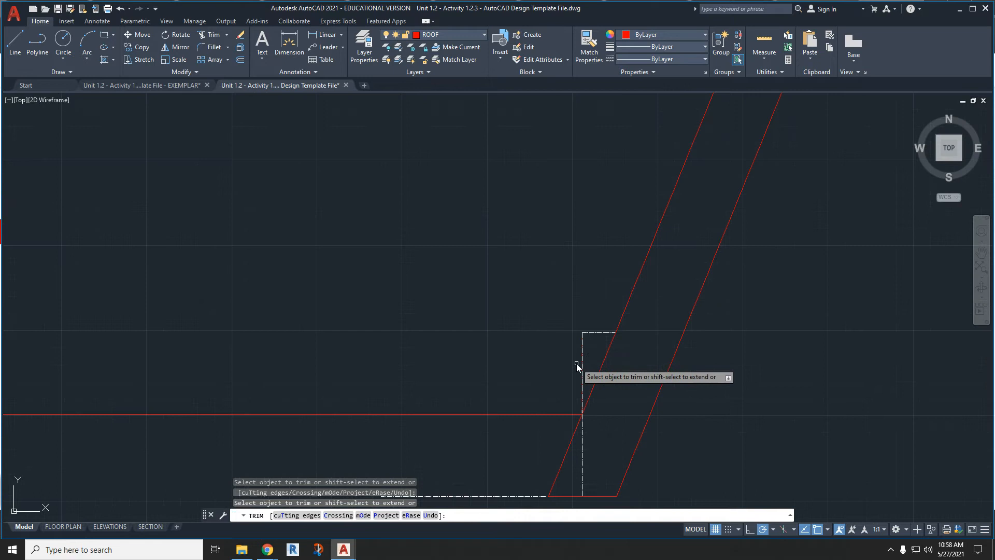
pyautogui.press('Escape')
pyautogui.click(581, 365)
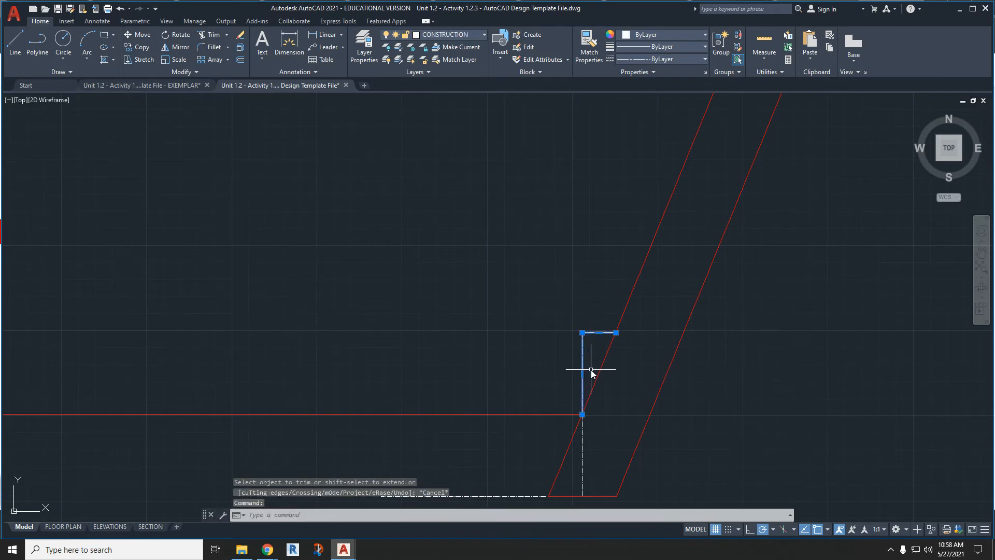
pyautogui.press('Delete')
# - Trim away the leftover short piece of the rectangle's right edge beside the lower roof overhang
pyautogui.click(583, 369)
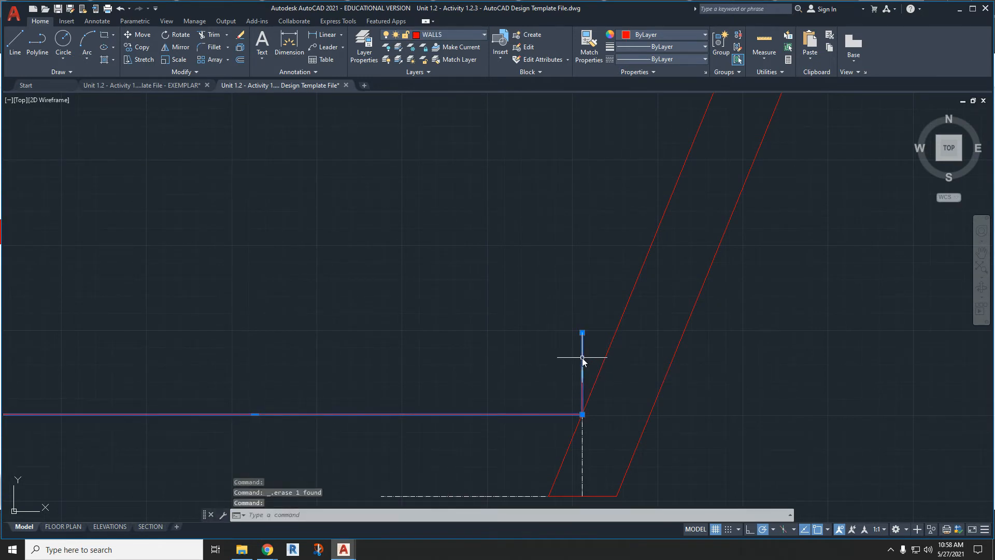
pyautogui.click(212, 34)
pyautogui.click(581, 353)
pyautogui.click(581, 353)
pyautogui.scroll(-4, 571, 287)
pyautogui.press('Escape')
pyautogui.moveTo(568, 213); pyautogui.dragTo(549, 311, button='middle')
pyautogui.scroll(-2, 549, 311)
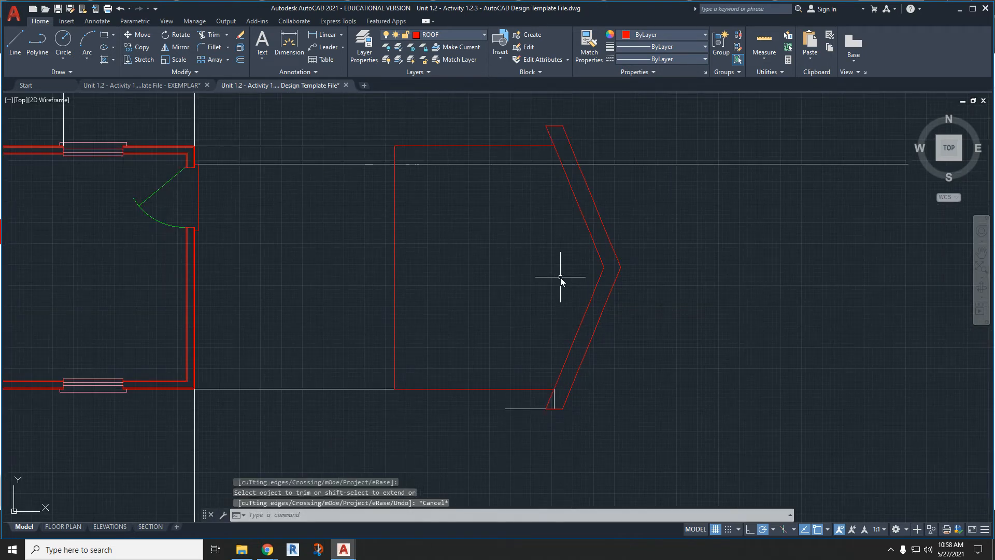
# - Erase the overhang construction polyline below the rectangle's lower-right corner
pyautogui.click(556, 401)
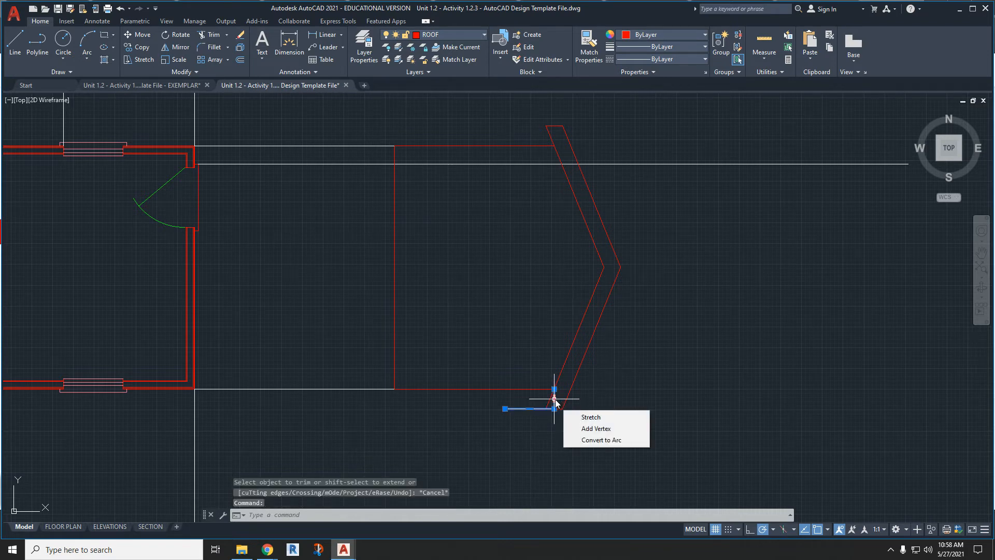
pyautogui.press('Delete')
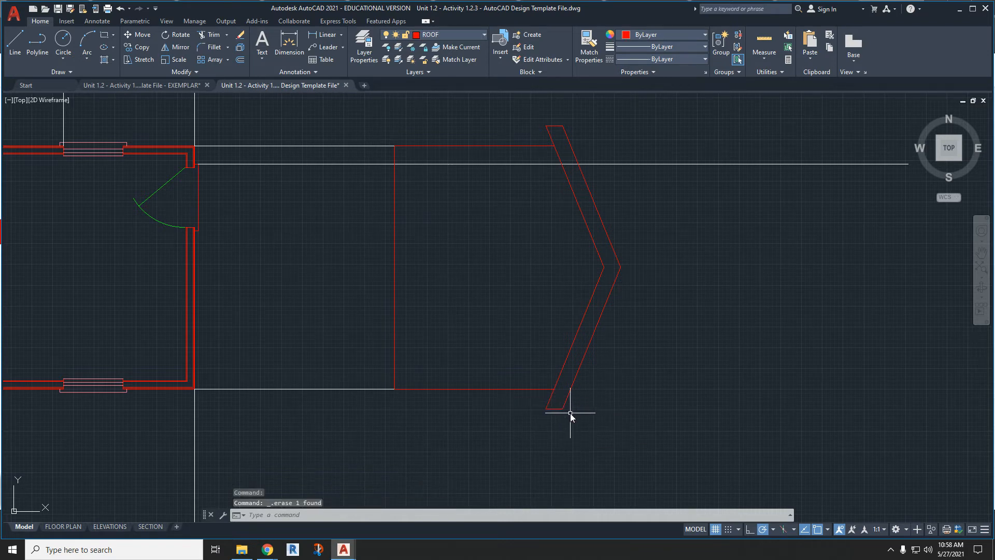
pyautogui.moveTo(523, 257); pyautogui.dragTo(514, 291, button='middle')
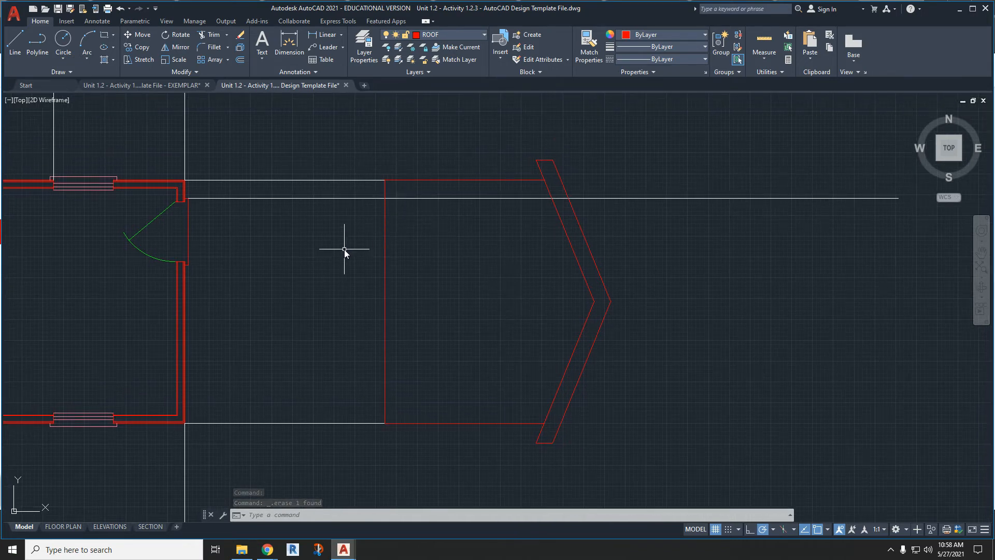
# - Copy the single door elevation block from the block library and paste it to the lower right of the gable elevation
pyautogui.scroll(-5, 528, 249)
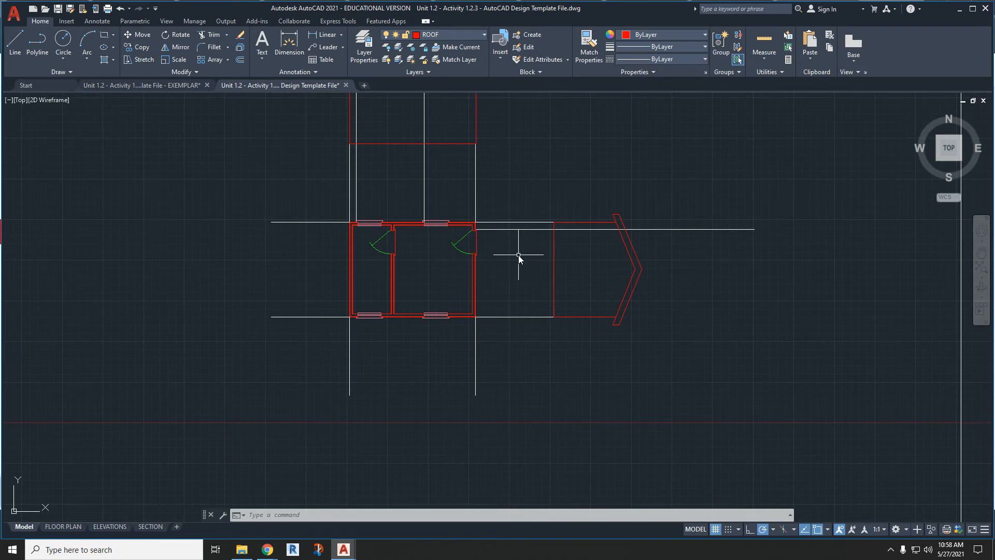
pyautogui.moveTo(258, 264); pyautogui.dragTo(585, 268, button='middle')
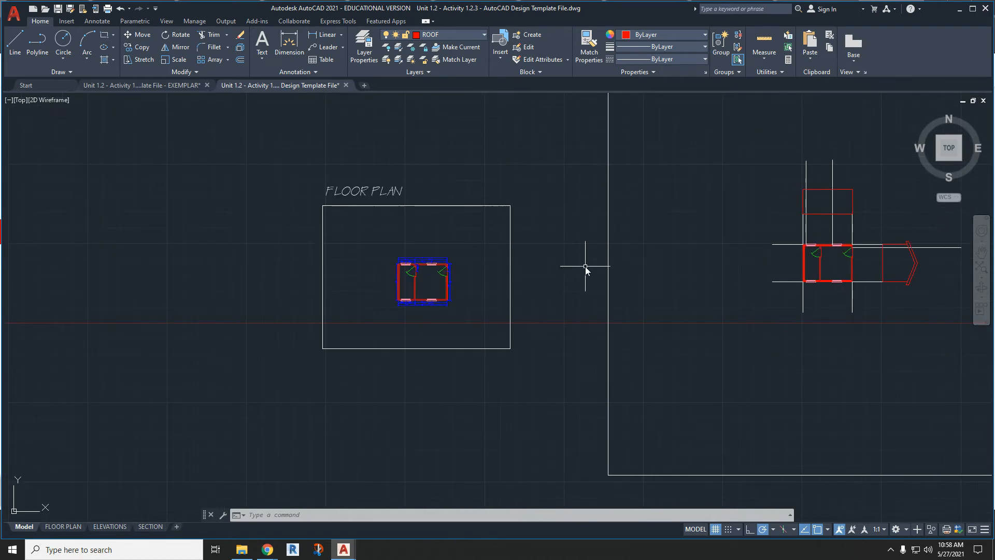
pyautogui.moveTo(175, 245); pyautogui.dragTo(640, 265, button='middle')
pyautogui.scroll(-3, 534, 276)
pyautogui.scroll(4, 384, 277)
pyautogui.scroll(2, 385, 277)
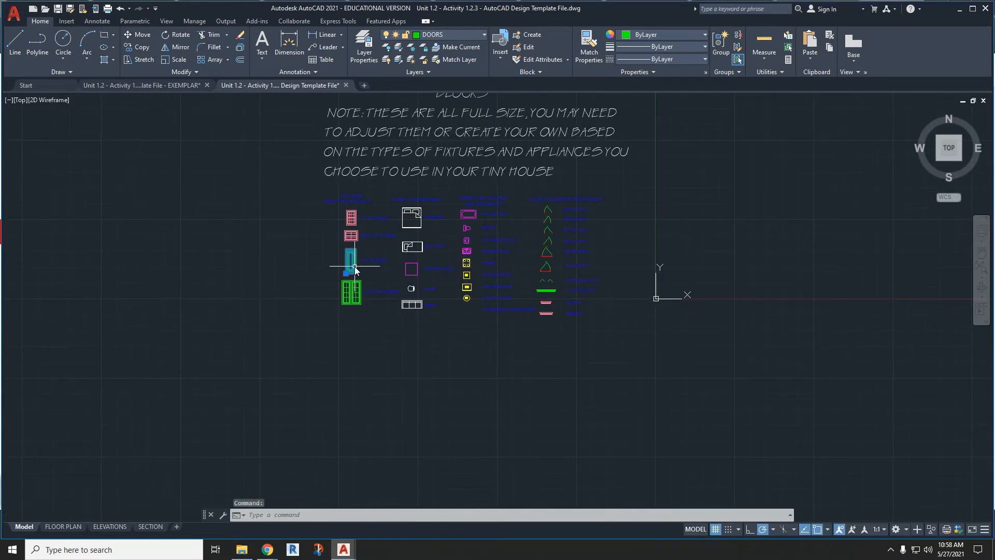
pyautogui.hotkey('ctrl', 'c')
pyautogui.hotkey('ctrl', 'v')
pyautogui.scroll(-5, 347, 294)
pyautogui.scroll(4, 739, 291)
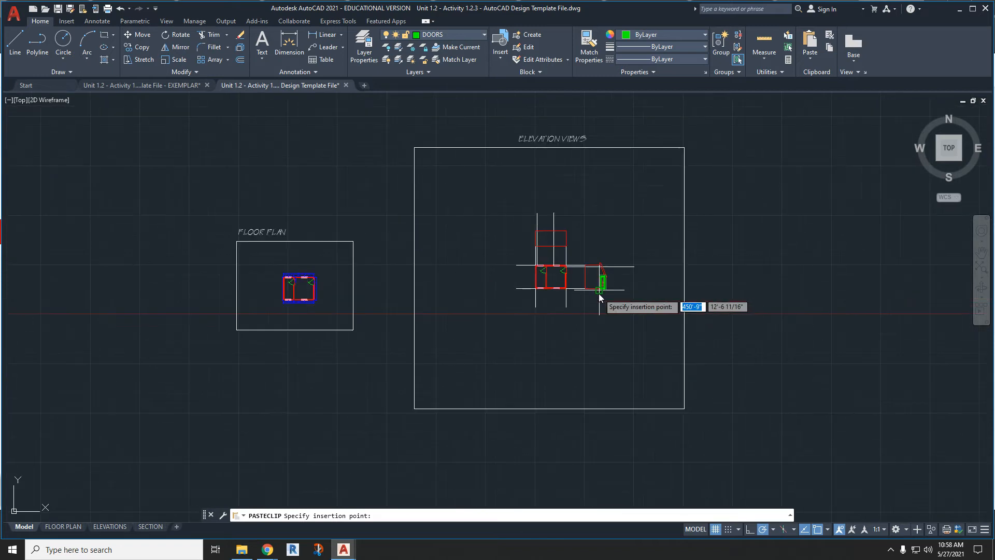
pyautogui.scroll(3, 598, 294)
pyautogui.click(662, 326)
pyautogui.scroll(2, 539, 233)
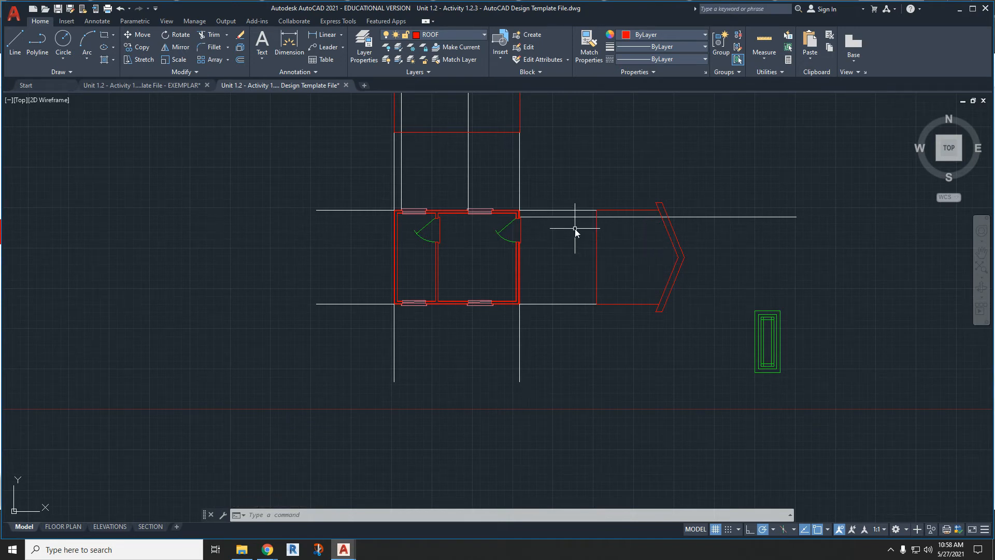
# - Rotate the pasted door elevation block to 270 degrees about its lower-left corner so it lies sideways like the gable elevation
pyautogui.scroll(2, 614, 256)
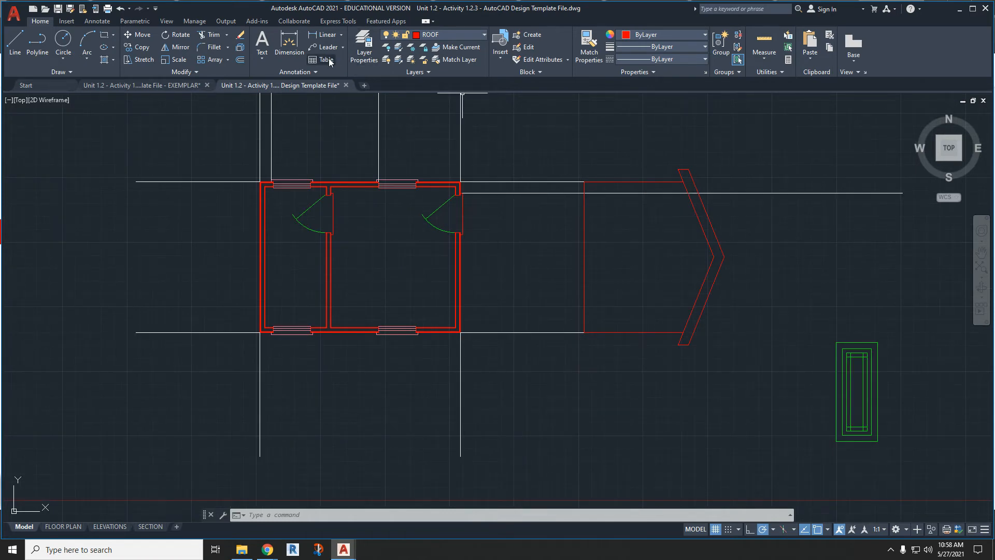
pyautogui.click(890, 442)
pyautogui.click(824, 390)
pyautogui.rightClick(870, 393)
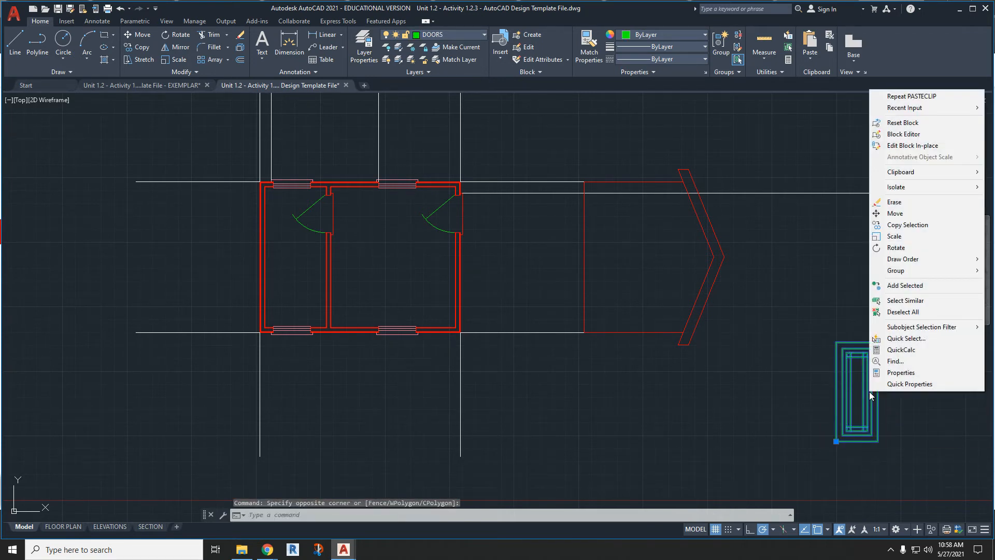
pyautogui.click(902, 248)
pyautogui.click(836, 441)
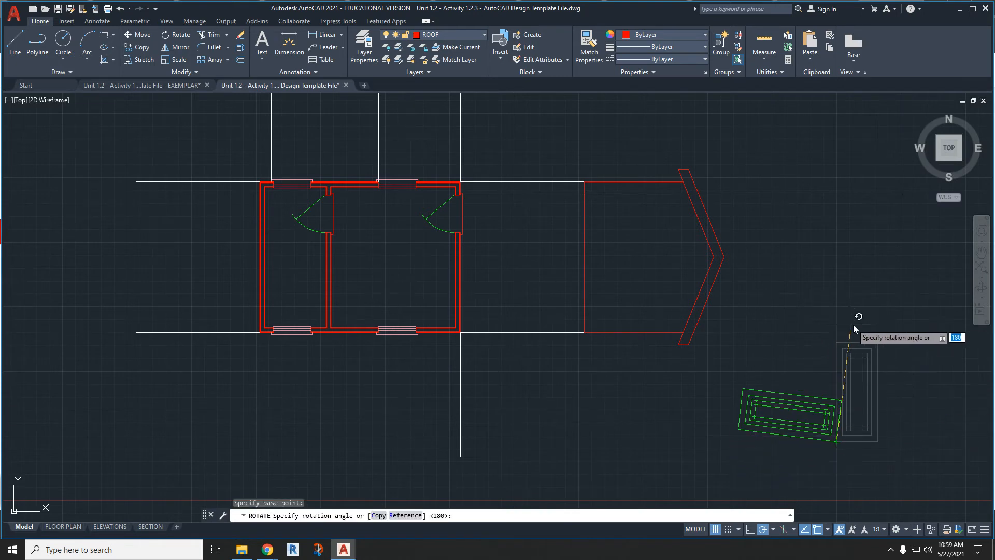
pyautogui.click(837, 503)
# - Move the rotated door block by its upper-left corner to where the white door projection line meets the gable elevation's base line
pyautogui.click(888, 490)
pyautogui.click(836, 441)
pyautogui.press('m')
pyautogui.press('Return')
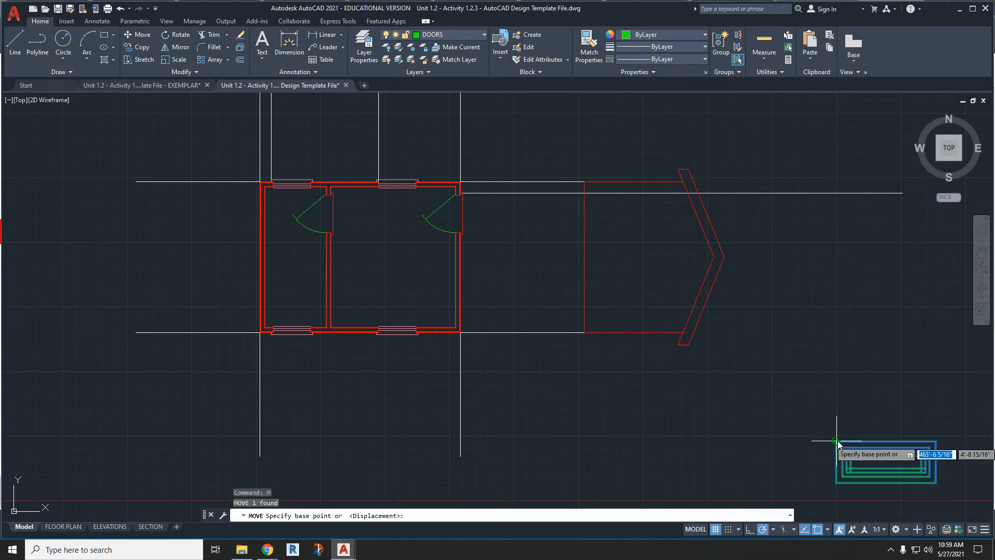
pyautogui.scroll(3, 850, 462)
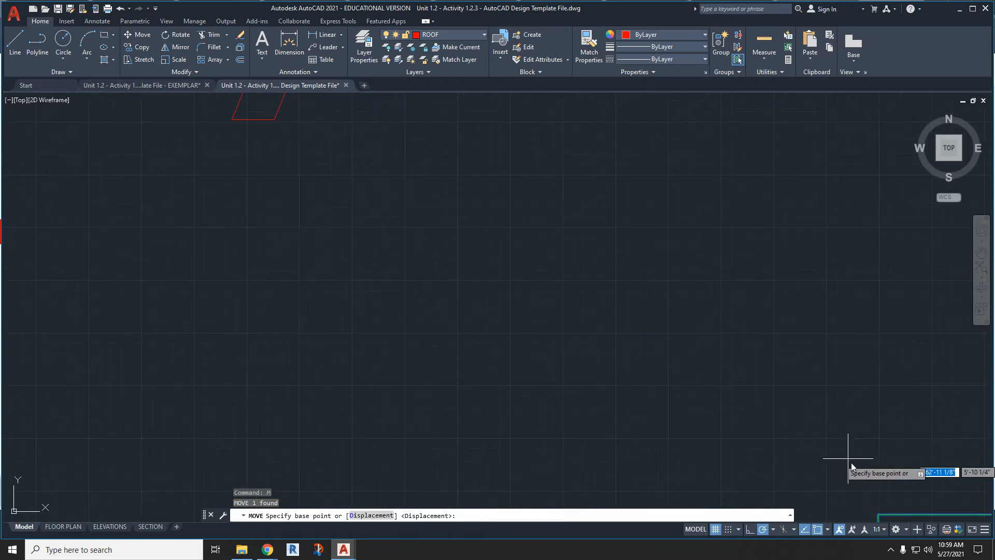
pyautogui.click(878, 512)
pyautogui.scroll(-3, 878, 512)
pyautogui.moveTo(541, 213); pyautogui.dragTo(589, 308, button='middle')
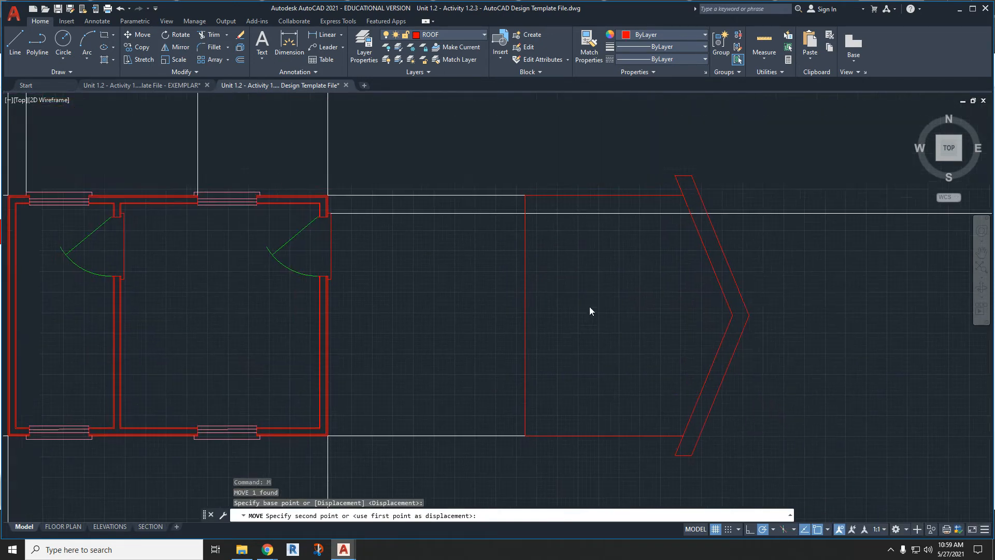
pyautogui.click(476, 118)
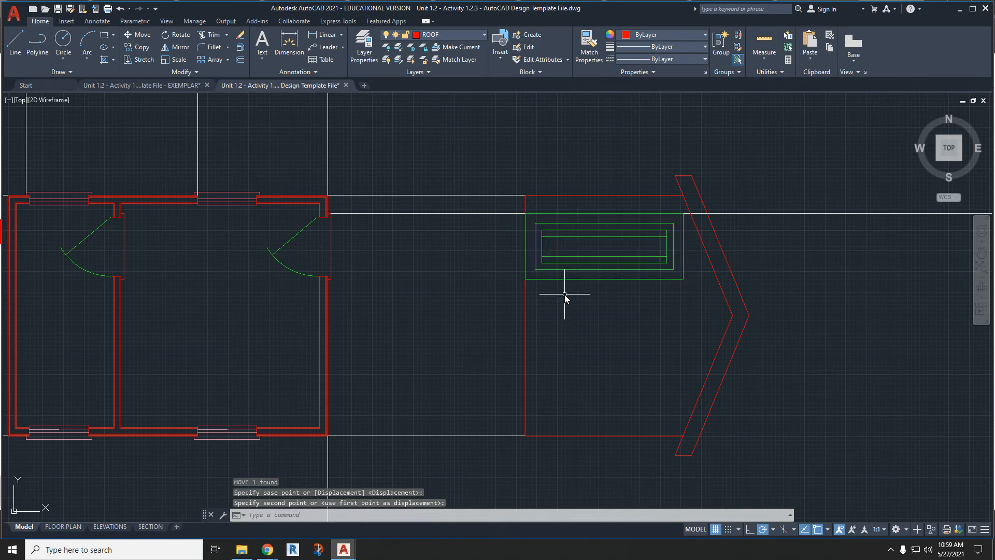
# - Mirror the door block across the gable elevation's centerline with the source object erased, and erase the white door projection line
pyautogui.click(617, 299)
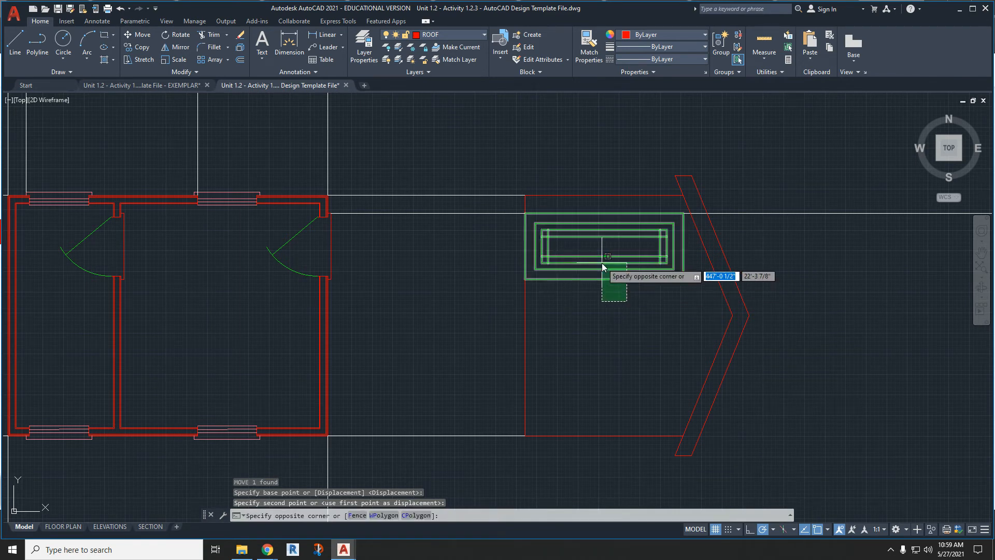
pyautogui.click(602, 263)
pyautogui.click(177, 49)
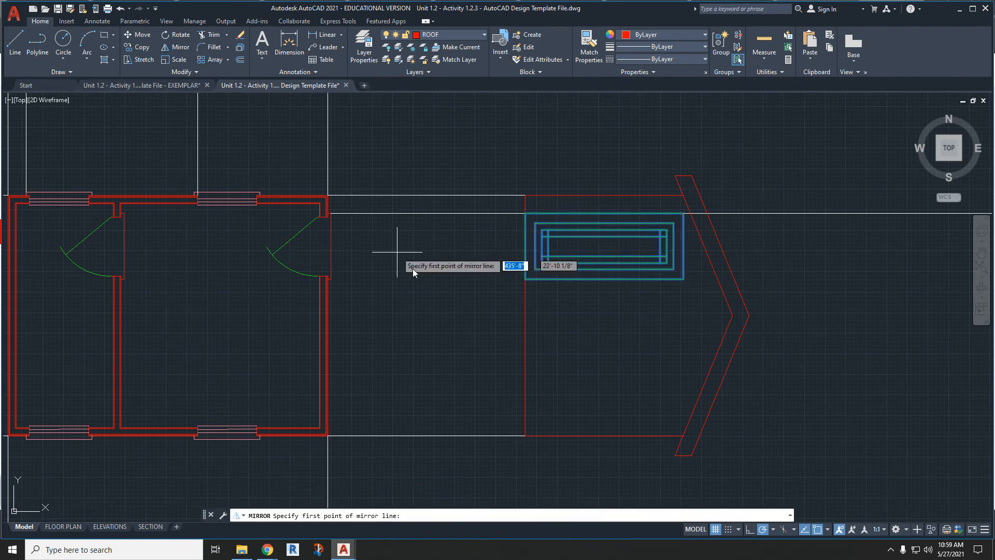
pyautogui.click(525, 317)
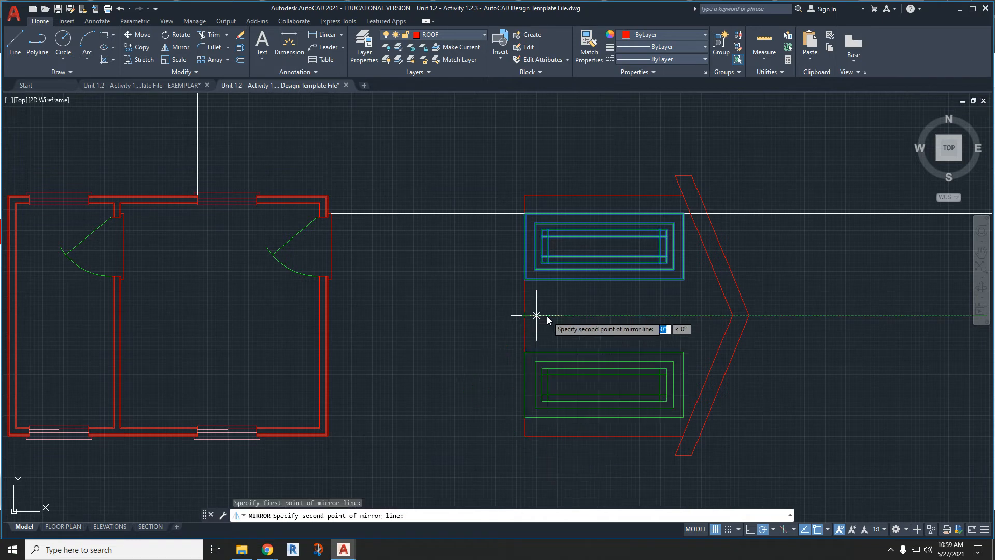
pyautogui.click(907, 316)
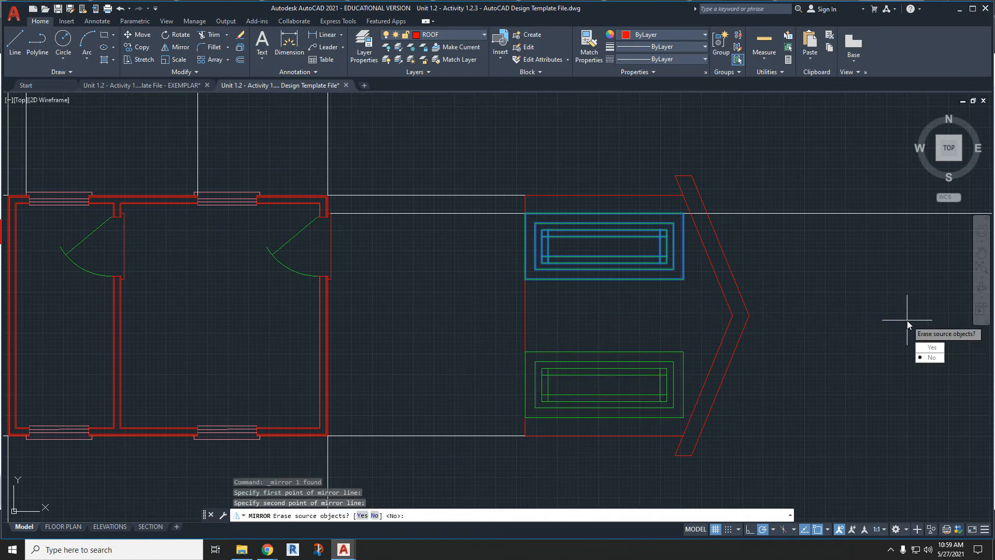
pyautogui.click(927, 348)
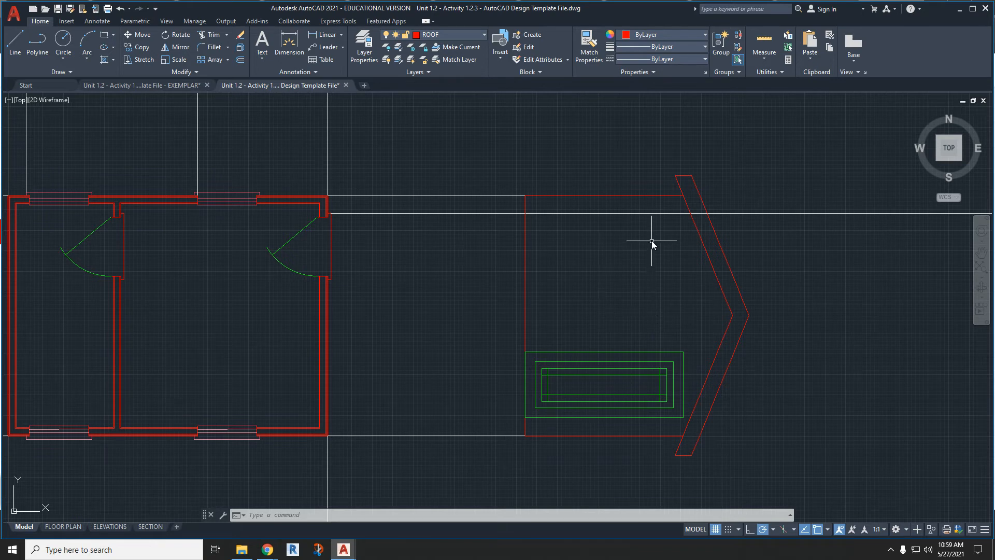
pyautogui.click(650, 214)
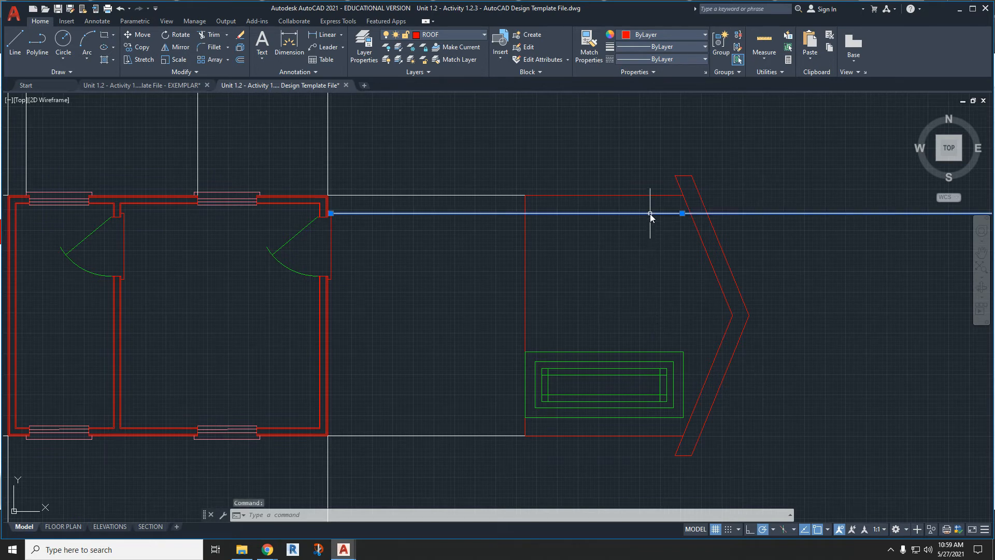
pyautogui.press('Delete')
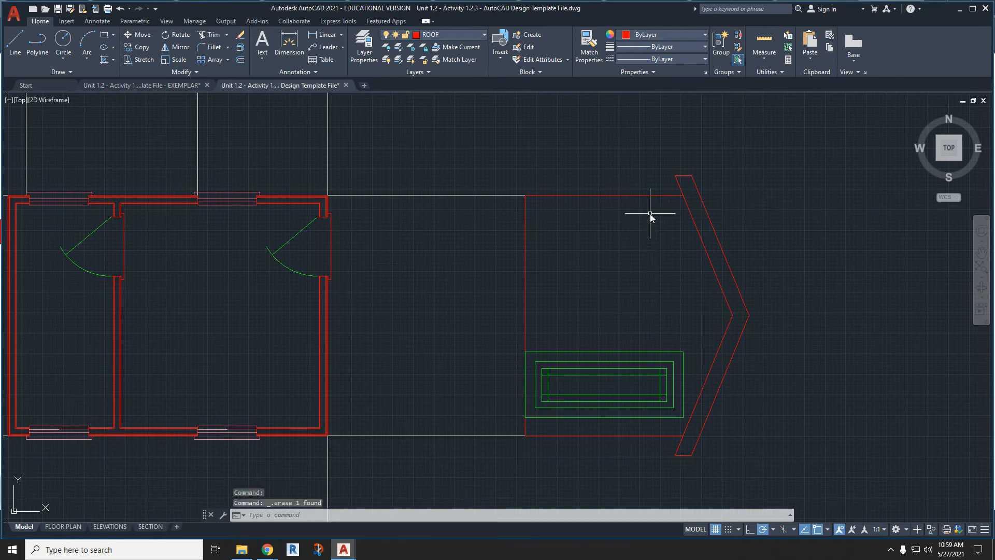
# - On the FLOOR layer, draw a 4" thick slab rectangle along the full base line of the gable elevation, outside the wall
pyautogui.click(406, 35)
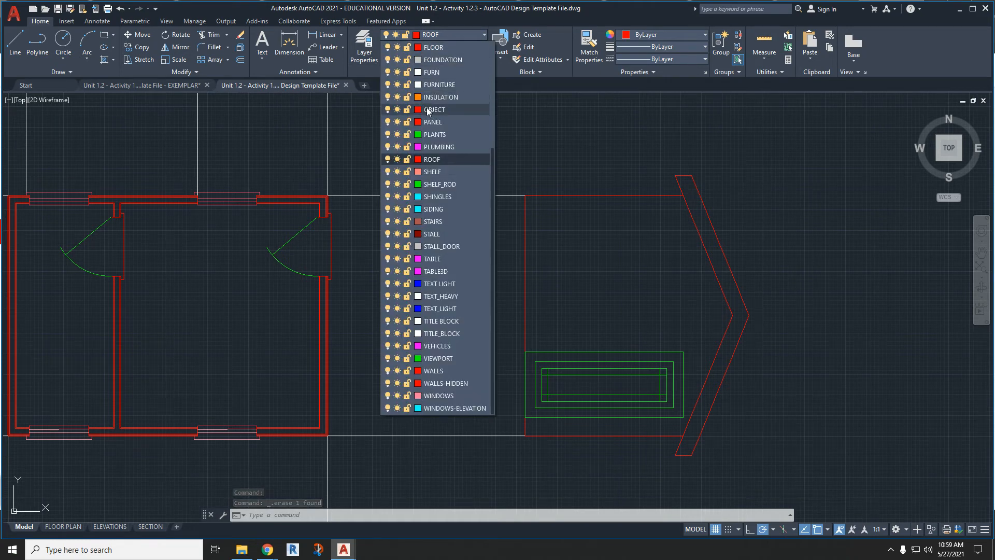
pyautogui.scroll(2, 428, 111)
pyautogui.click(437, 122)
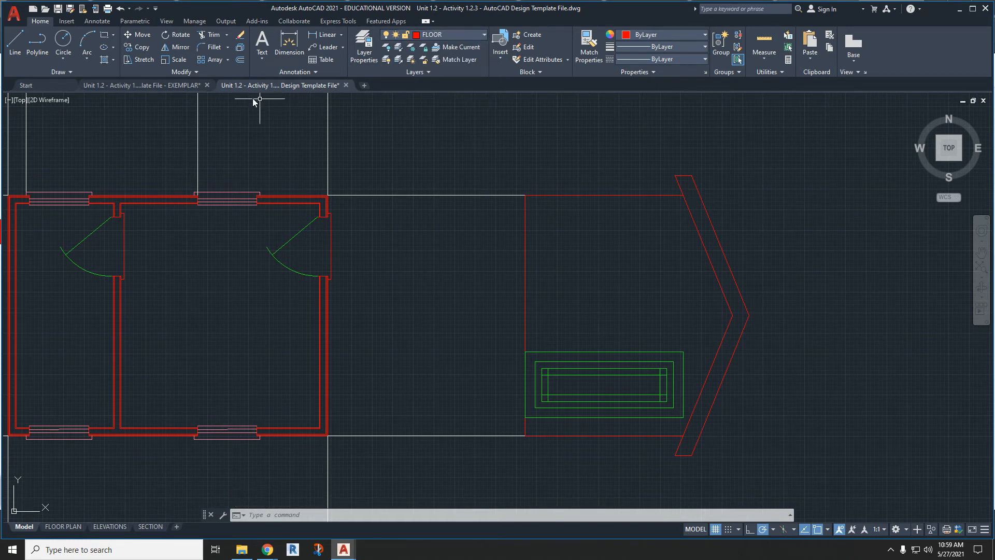
pyautogui.click(525, 196)
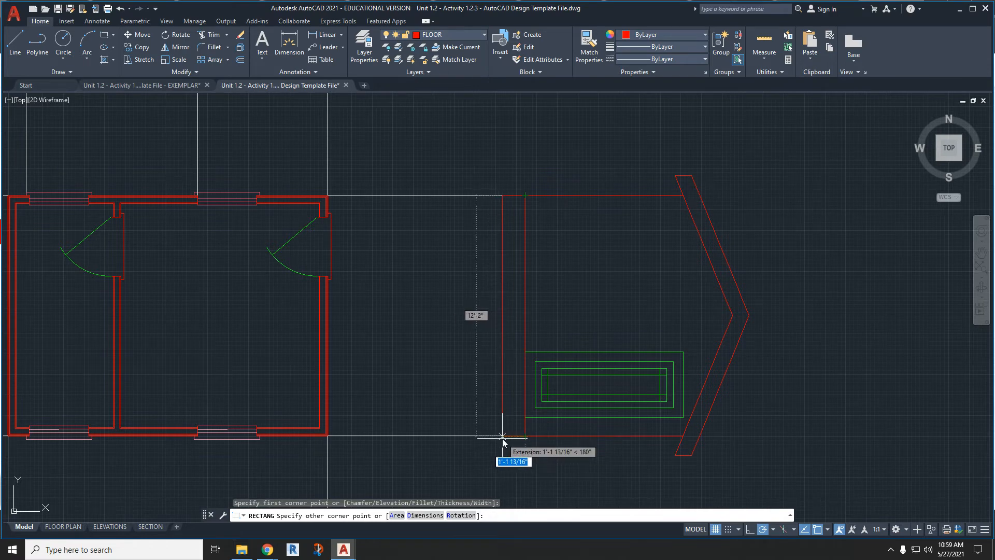
pyautogui.write('4"')
pyautogui.press('Return')
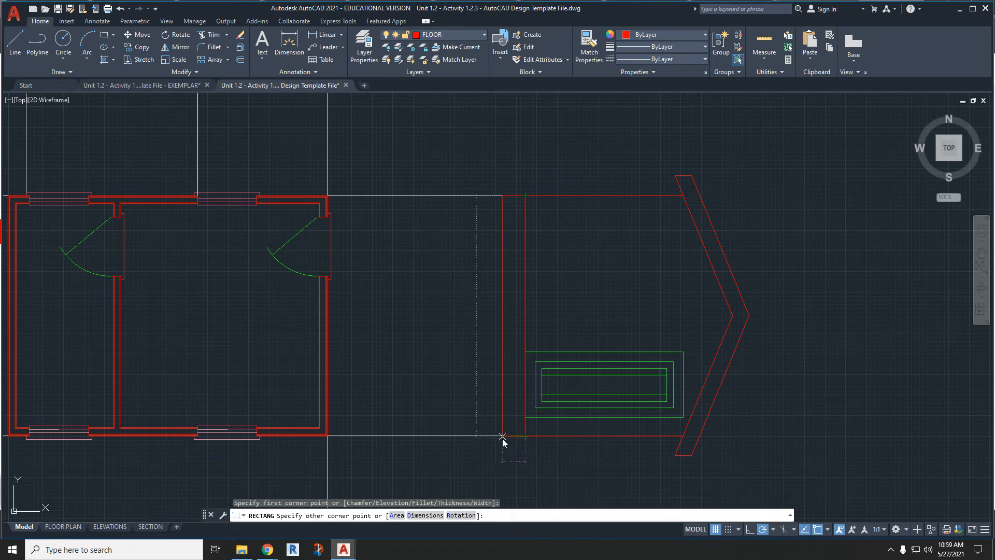
pyautogui.press('Escape')
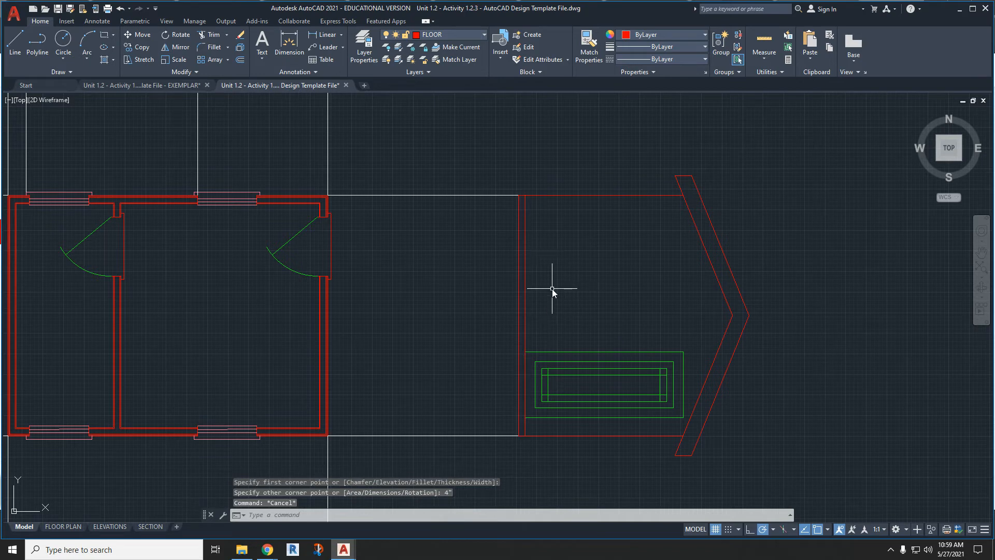
# - On the SIDING layer, hatch the gable wall around the door with the USER pattern at a 90-degree angle and 6" spacing
pyautogui.click(442, 35)
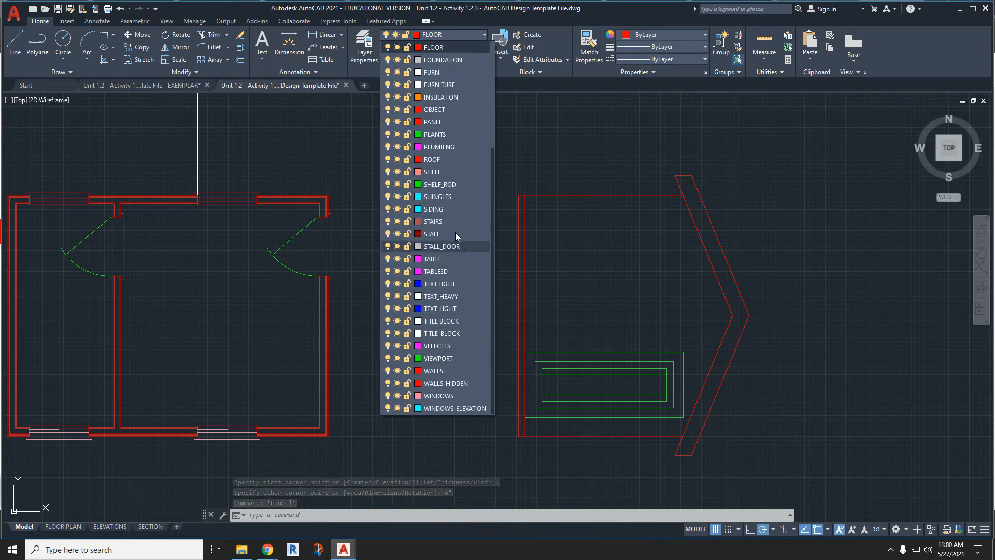
pyautogui.click(457, 209)
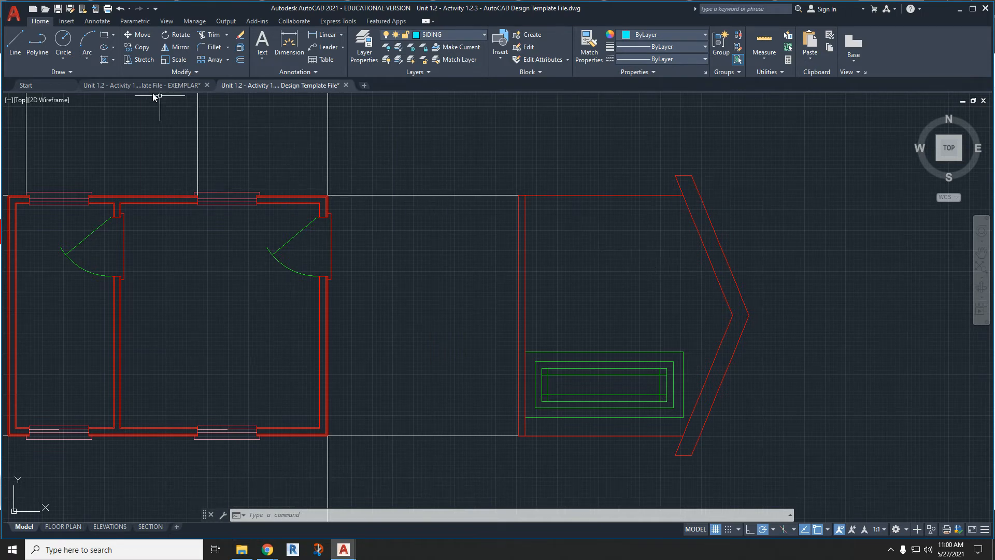
pyautogui.click(102, 59)
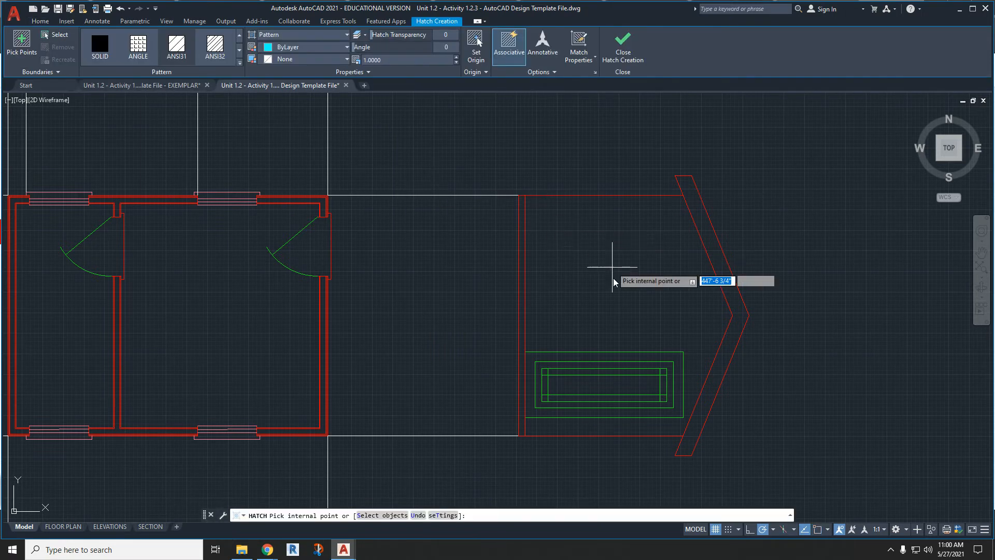
pyautogui.click(239, 64)
pyautogui.moveTo(241, 56); pyautogui.dragTo(235, 196)
pyautogui.click(178, 161)
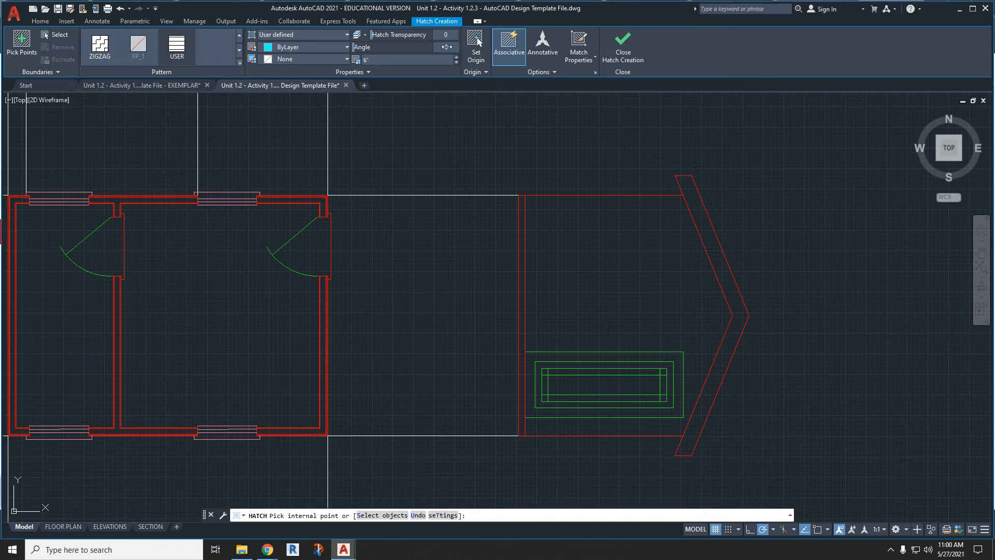
pyautogui.click(595, 270)
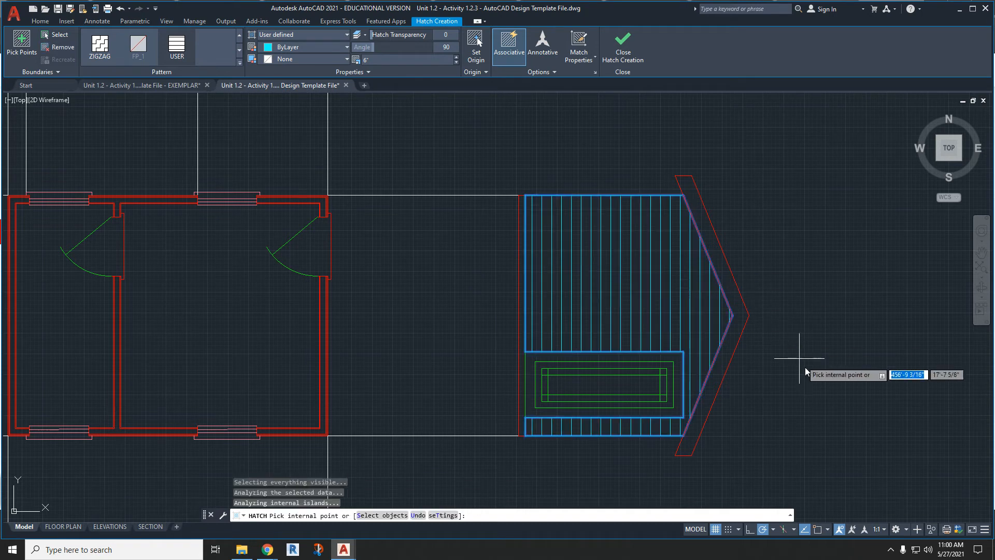
pyautogui.click(621, 51)
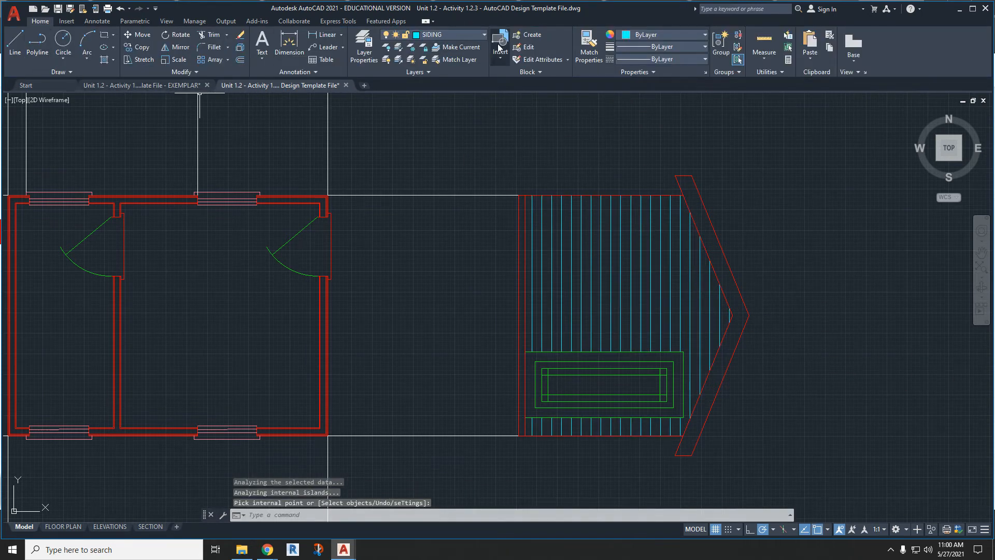
# - On the FOUNDATION layer, hatch the floor slab strip at the gable elevation's base with the AR-CONC pattern at scale 1
pyautogui.click(452, 34)
pyautogui.scroll(1, 456, 161)
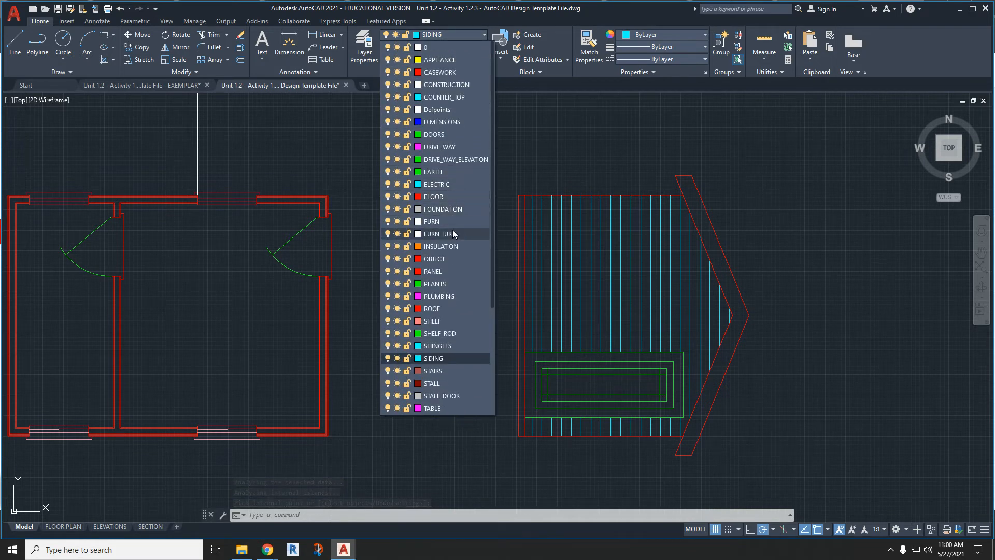
pyautogui.click(456, 208)
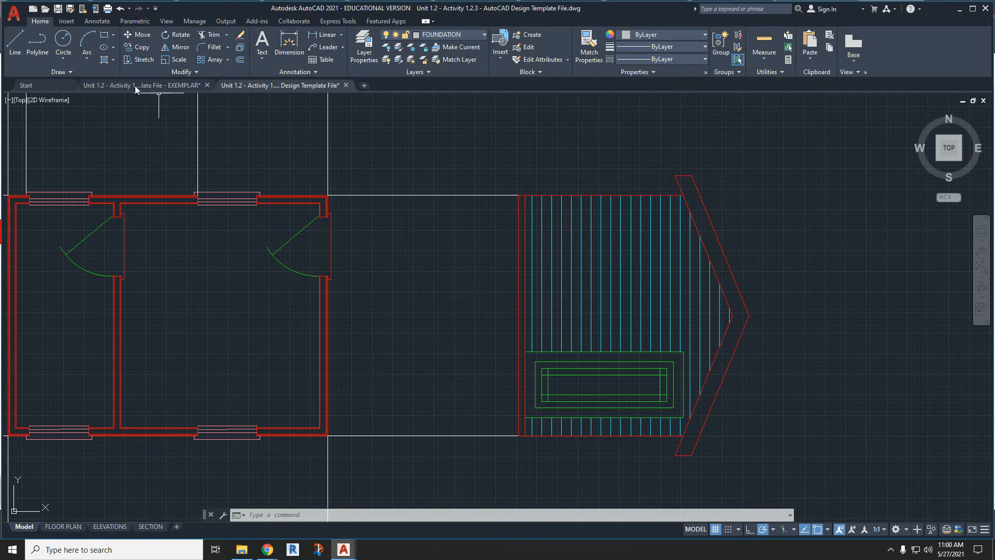
pyautogui.click(104, 60)
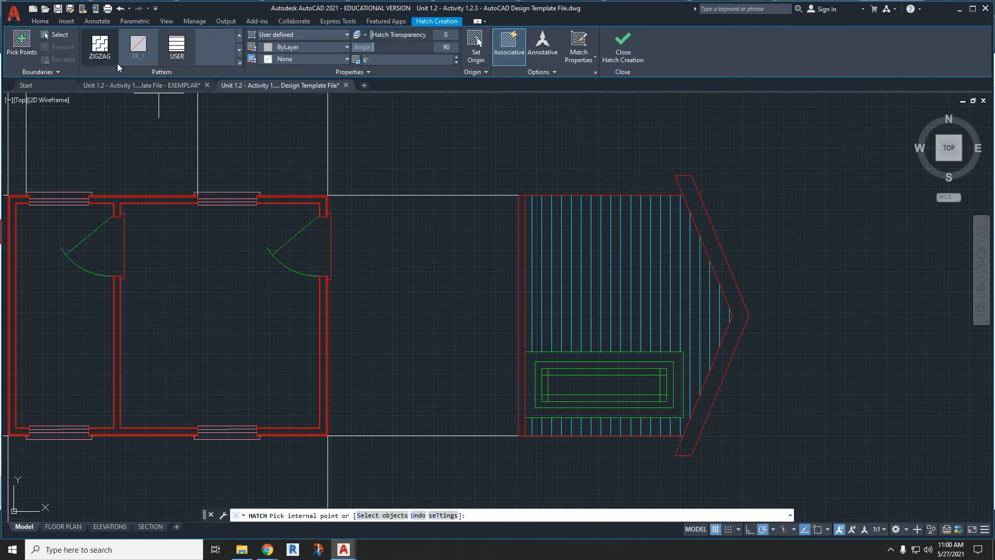
pyautogui.click(239, 63)
pyautogui.scroll(-3, 217, 133)
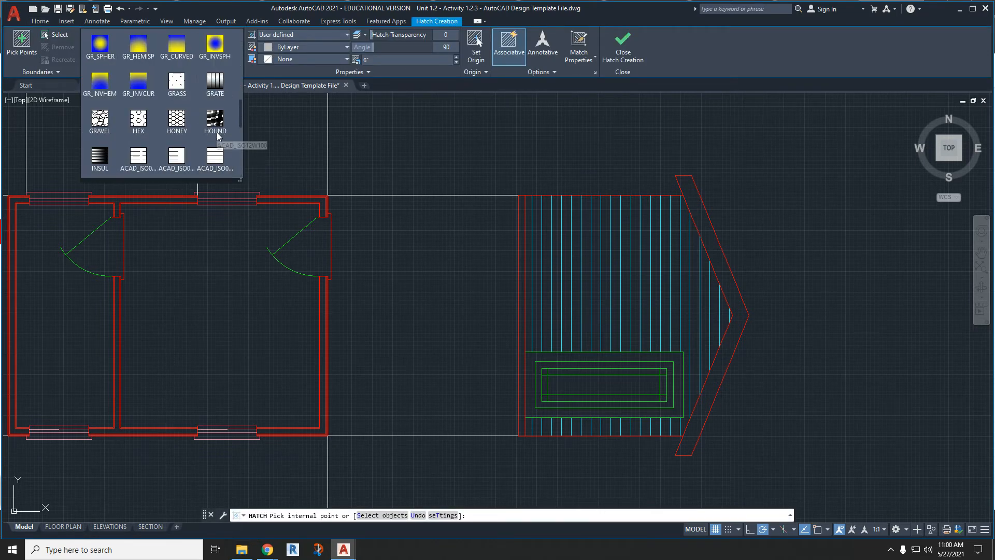
pyautogui.scroll(3, 218, 134)
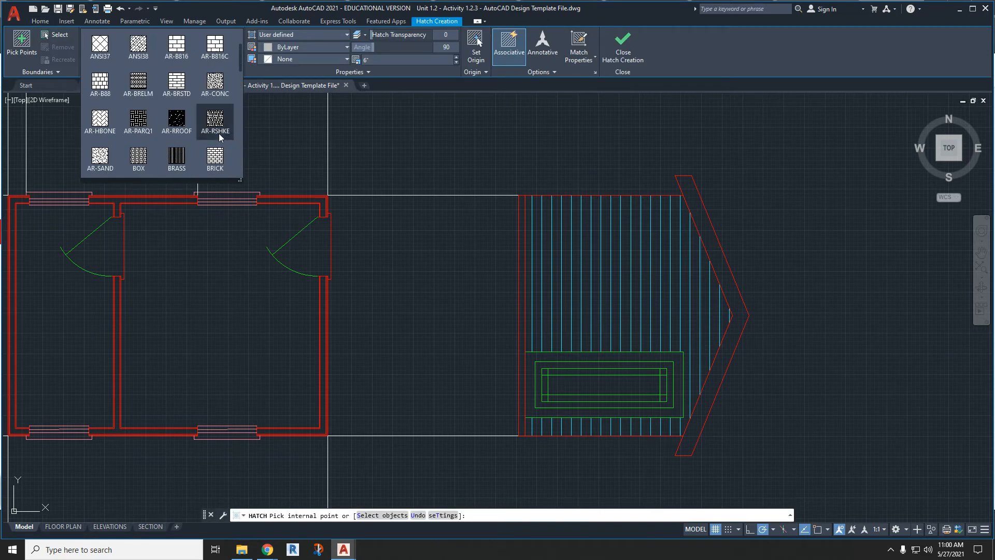
pyautogui.click(215, 84)
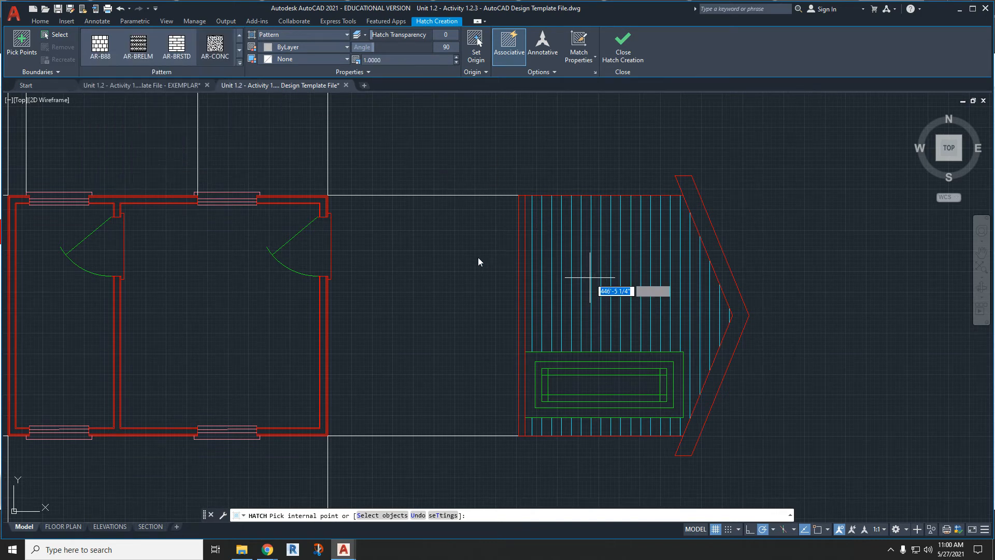
pyautogui.scroll(6, 478, 259)
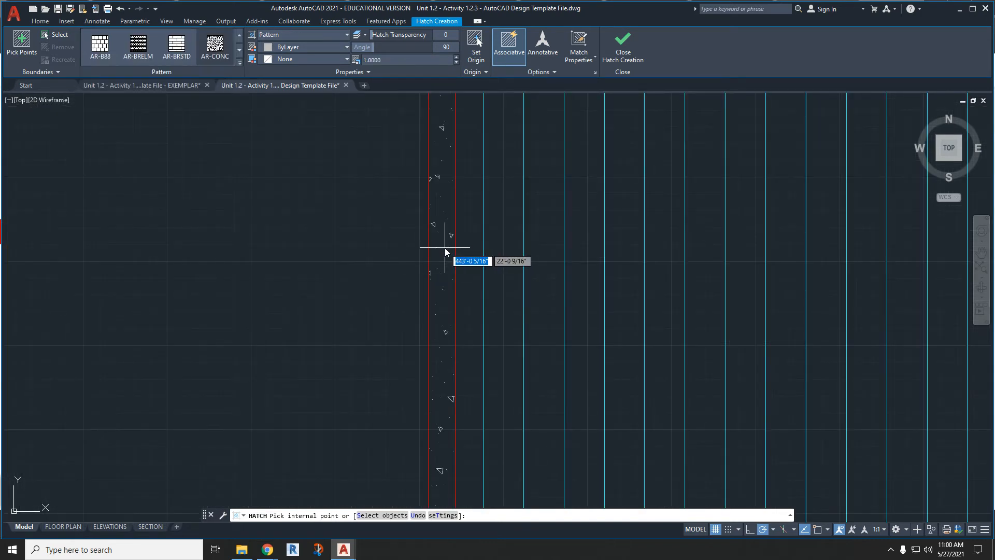
pyautogui.scroll(-6, 445, 248)
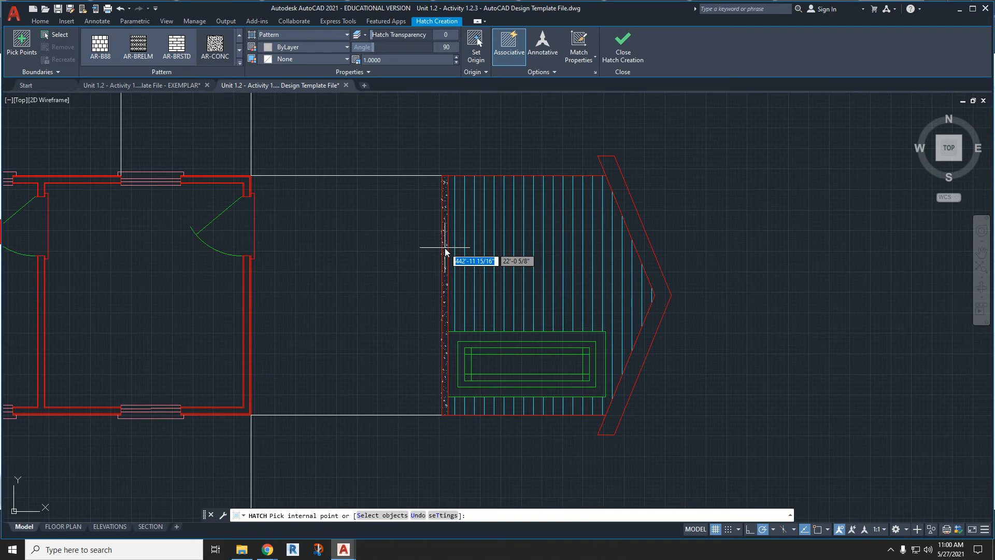
pyautogui.click(444, 247)
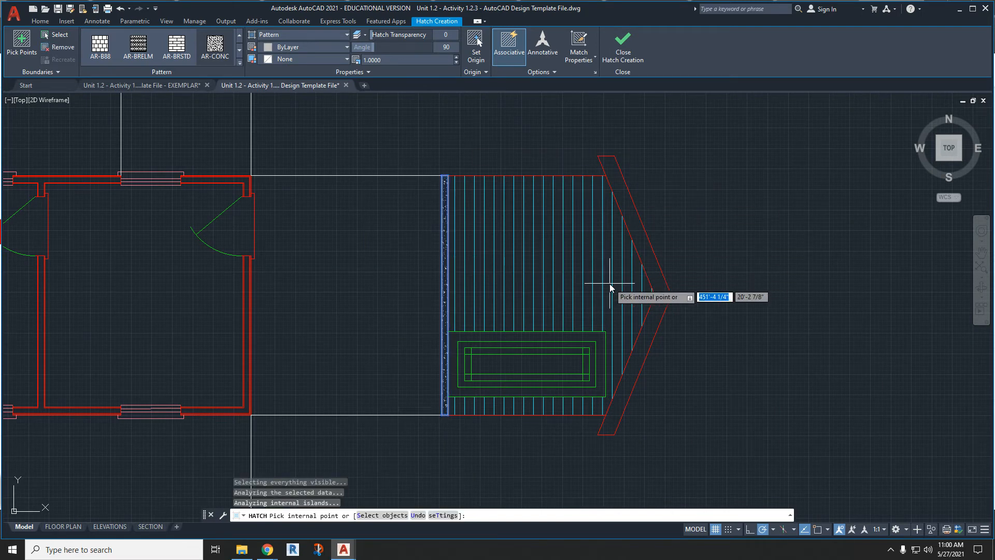
pyautogui.scroll(-2, 610, 289)
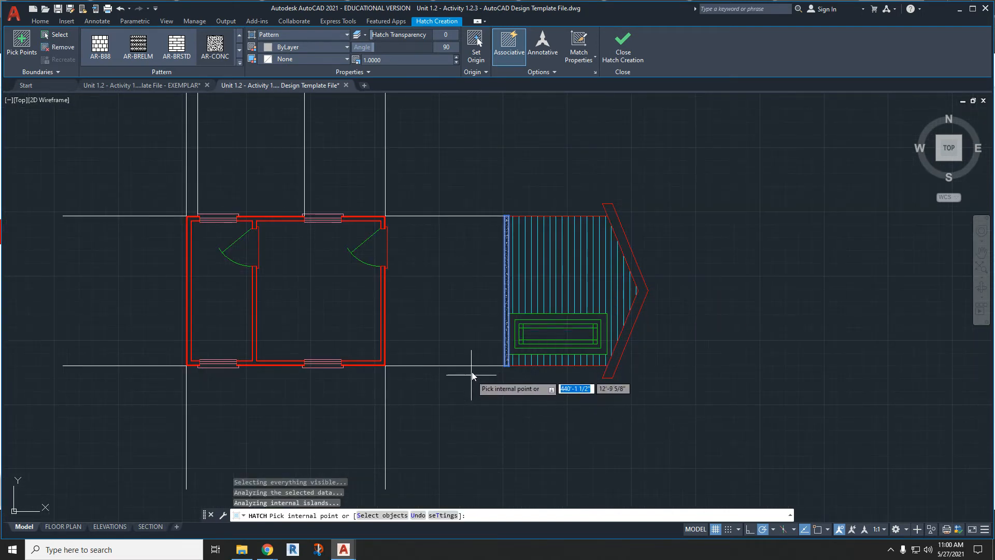
pyautogui.press('Escape')
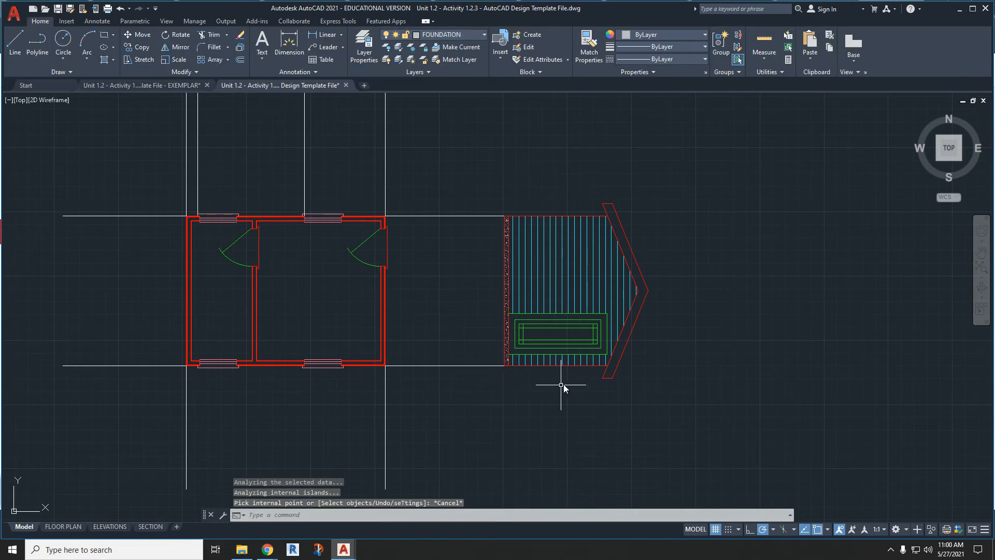
pyautogui.click(670, 402)
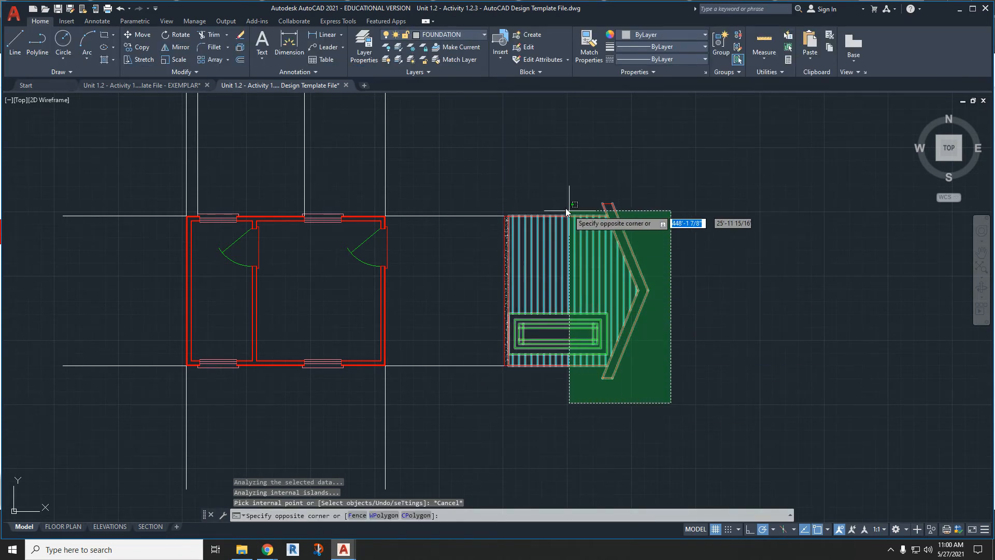
pyautogui.scroll(4, 516, 185)
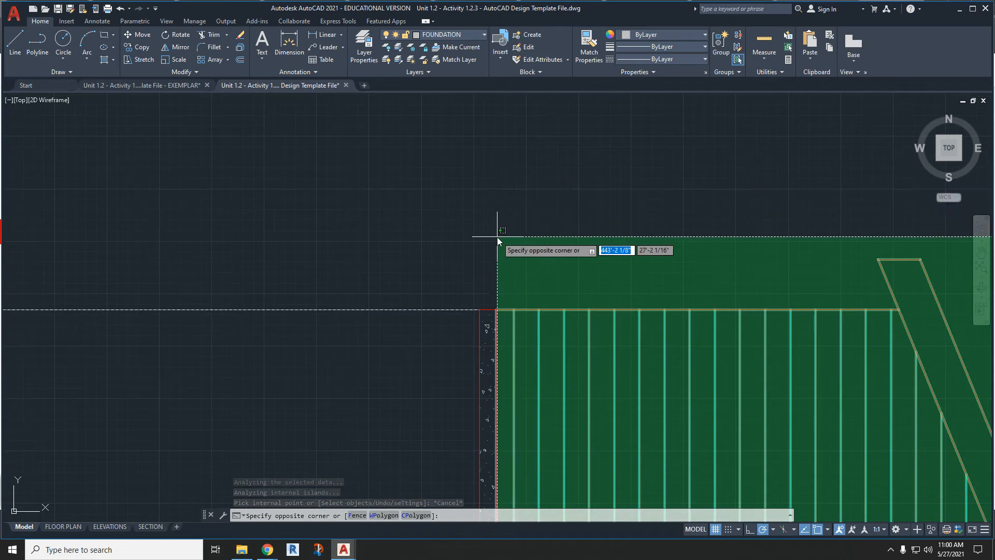
pyautogui.click(508, 264)
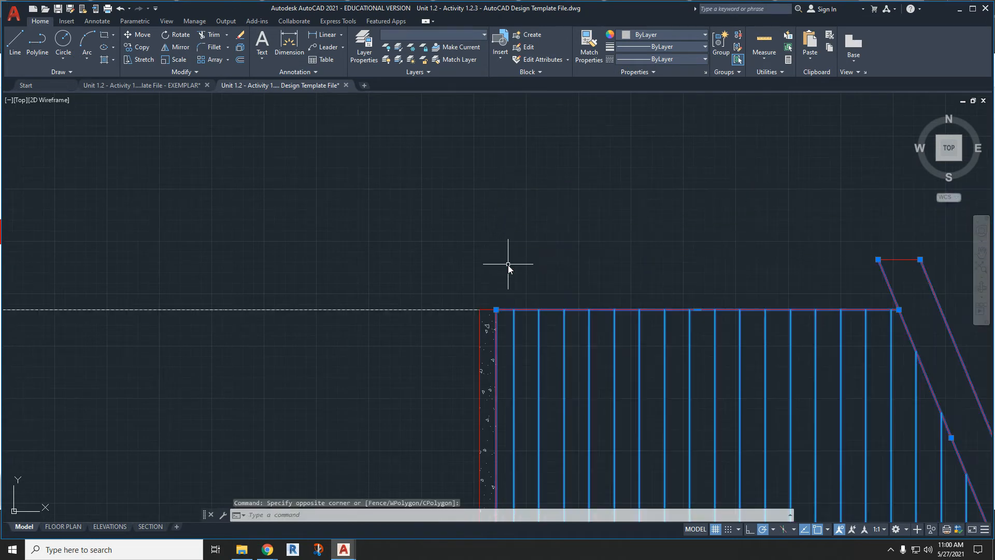
pyautogui.scroll(-2, 431, 217)
pyautogui.scroll(-4, 428, 207)
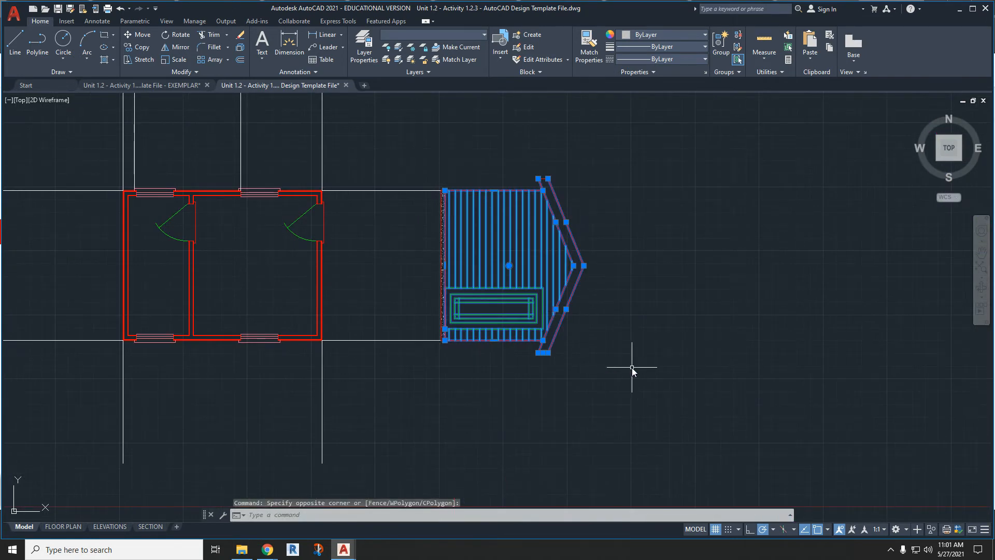
pyautogui.press('Escape')
pyautogui.press('Escape')
pyautogui.click(644, 386)
pyautogui.click(418, 188)
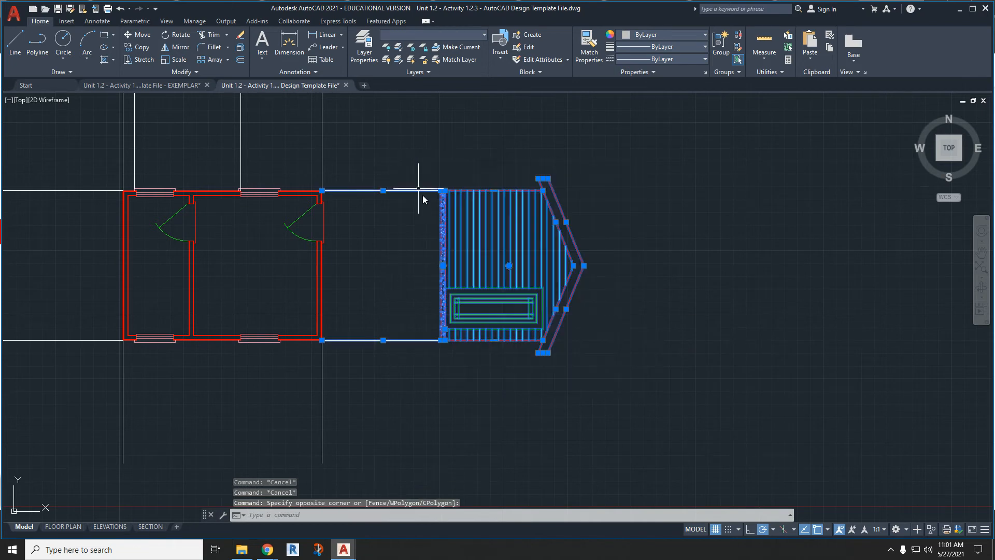
pyautogui.click(181, 48)
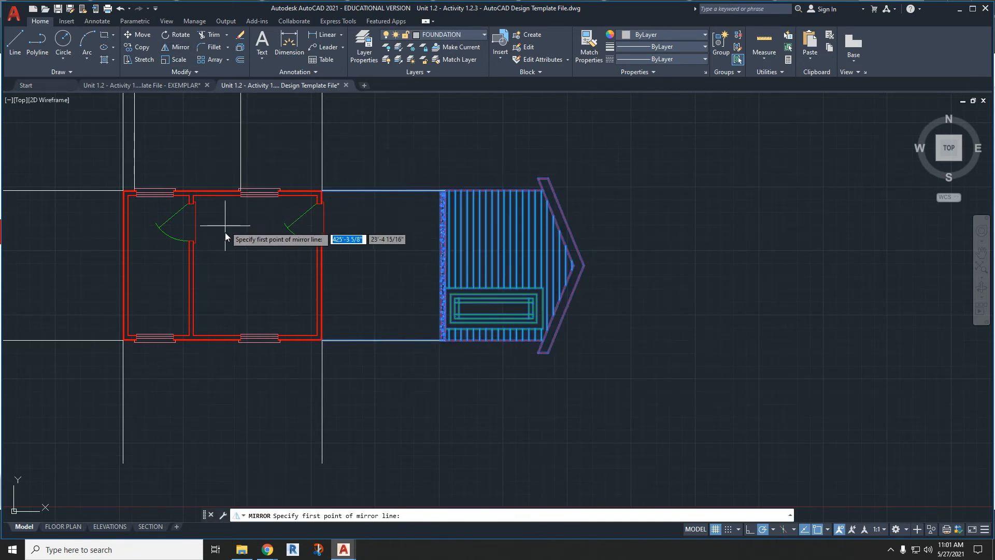
pyautogui.scroll(4, 210, 336)
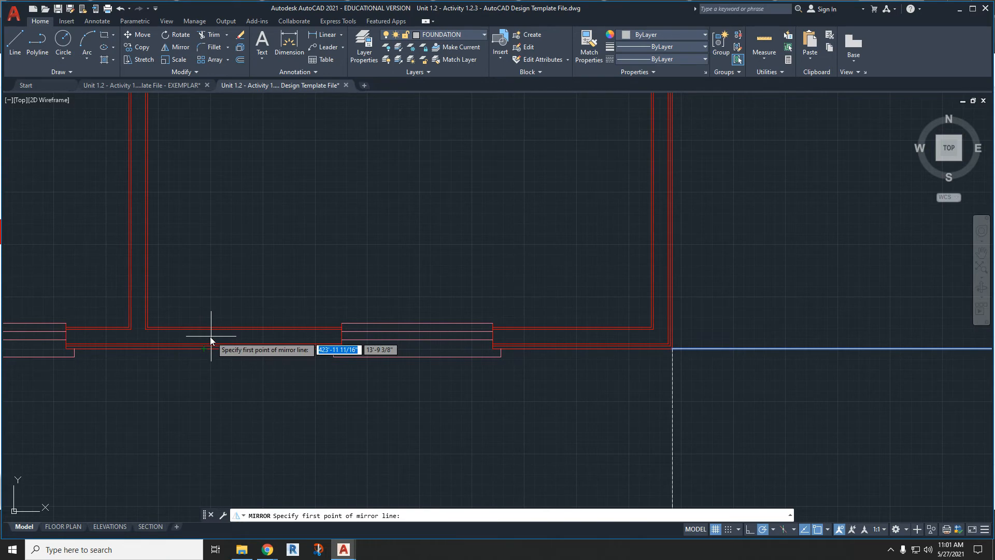
pyautogui.scroll(-5, 209, 336)
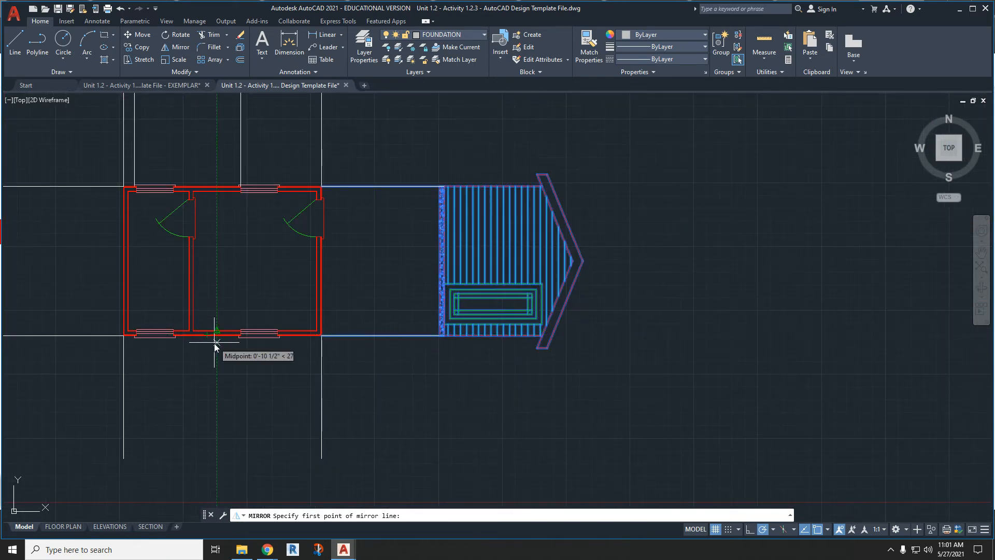
pyautogui.press('Escape')
pyautogui.press('Escape')
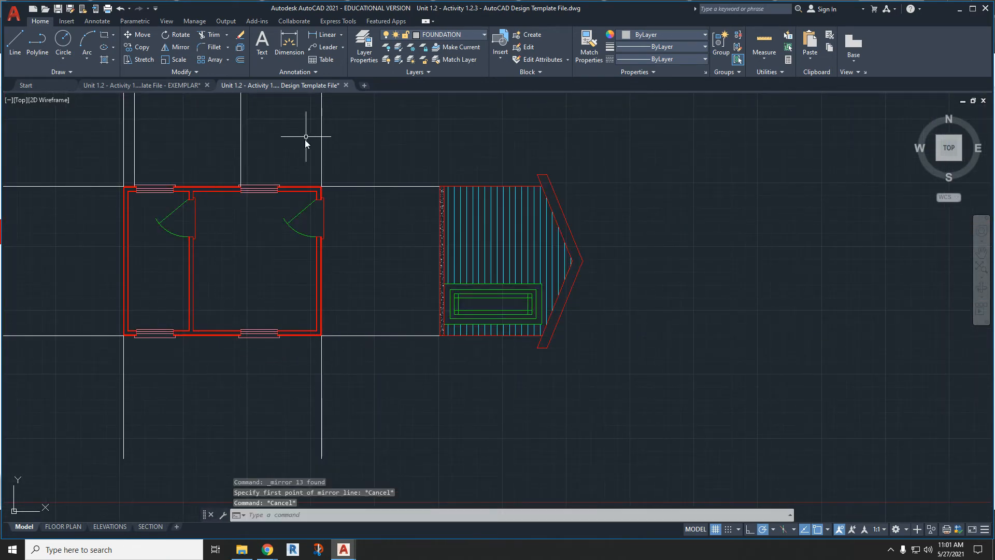
# - On the CONSTRUCTION layer, draw a horizontal line across the floor plan from the left exterior wall's midpoint to the right exterior wall's outer face
pyautogui.click(417, 34)
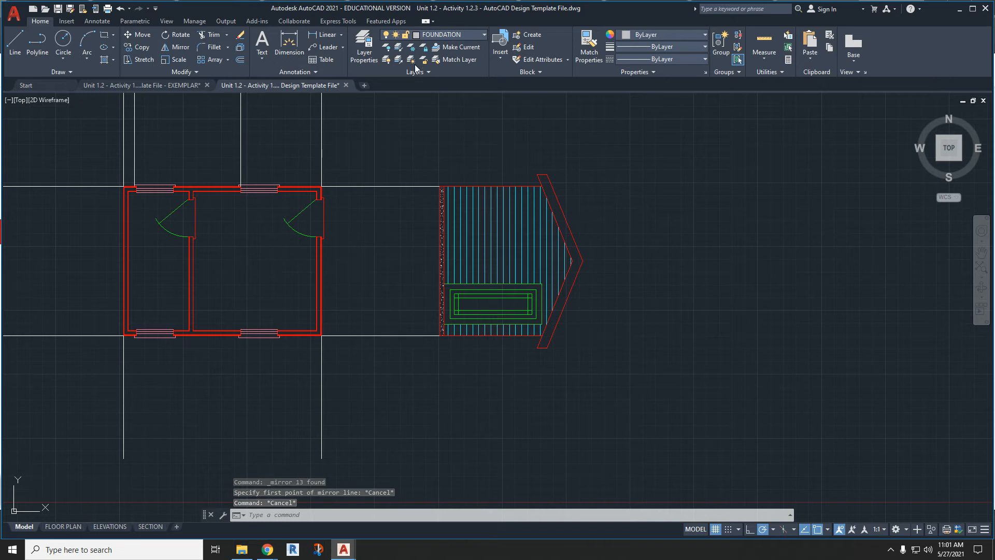
pyautogui.scroll(4, 436, 87)
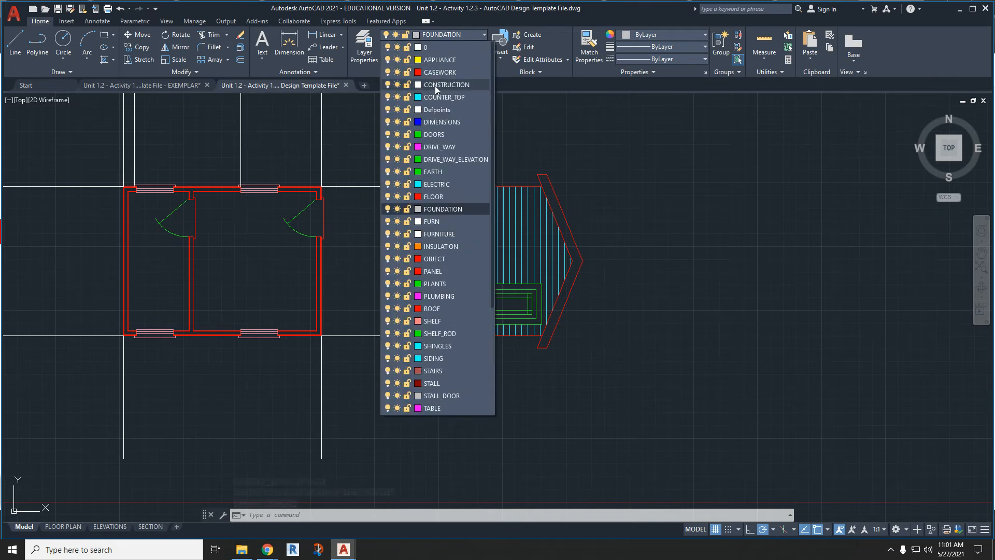
pyautogui.click(435, 85)
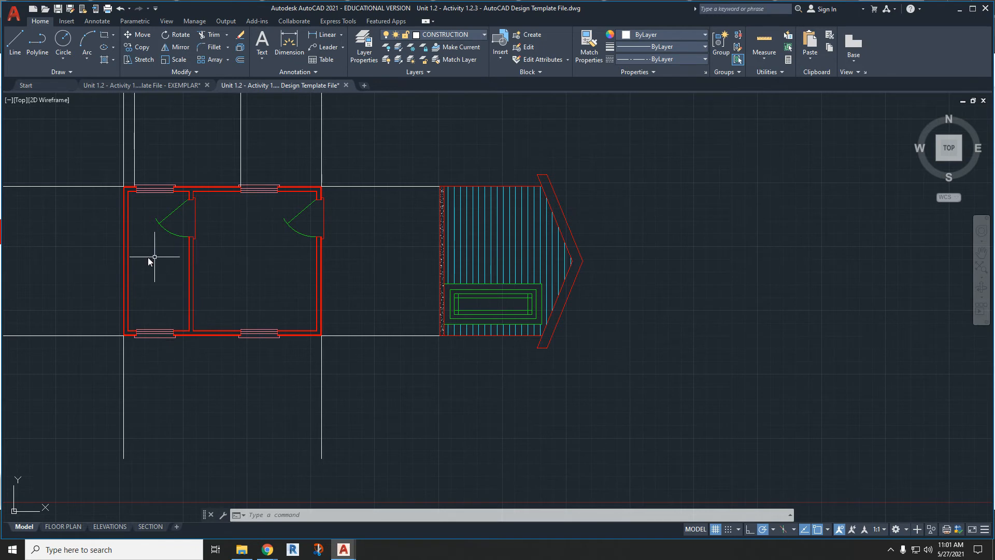
pyautogui.press('l')
pyautogui.press('Return')
pyautogui.scroll(8, 123, 258)
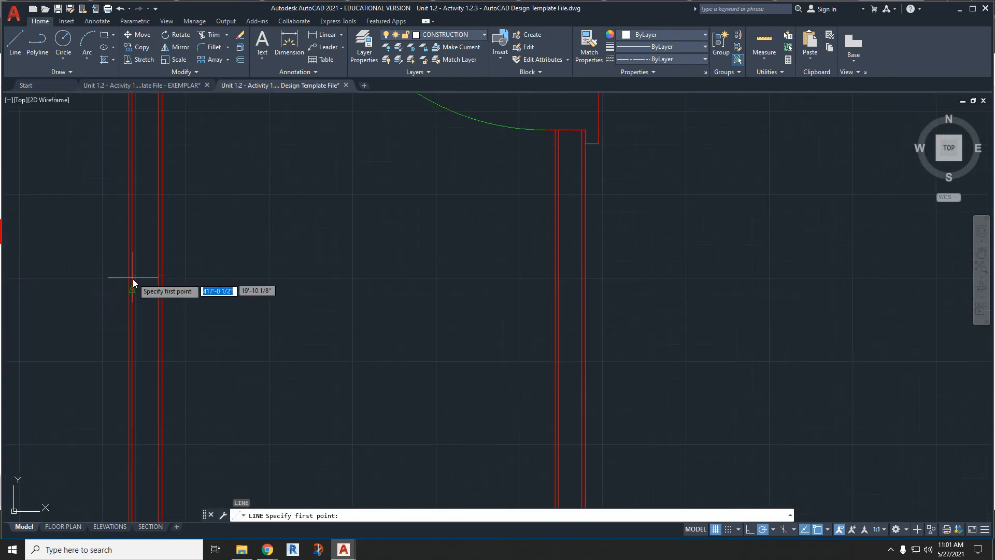
pyautogui.click(136, 291)
pyautogui.scroll(-6, 137, 291)
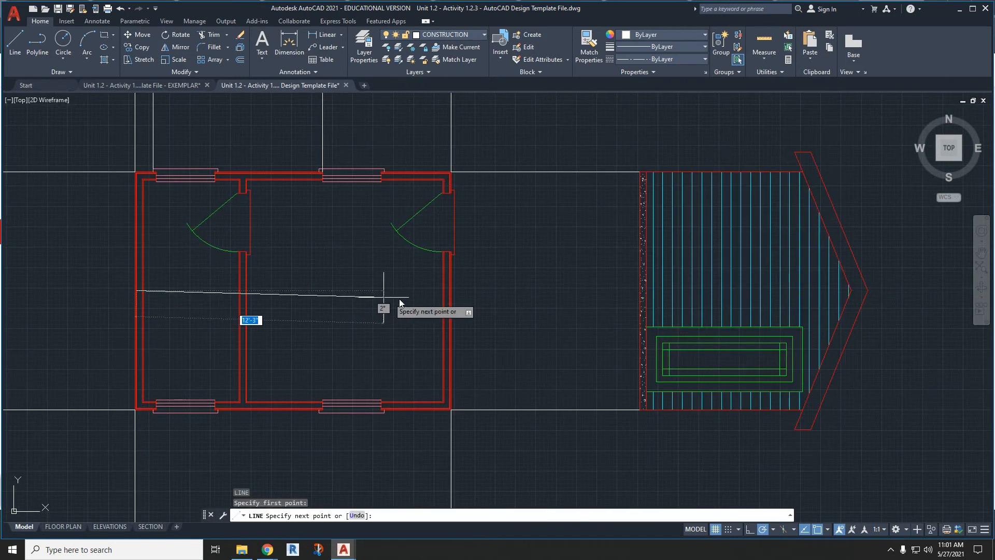
pyautogui.scroll(7, 444, 295)
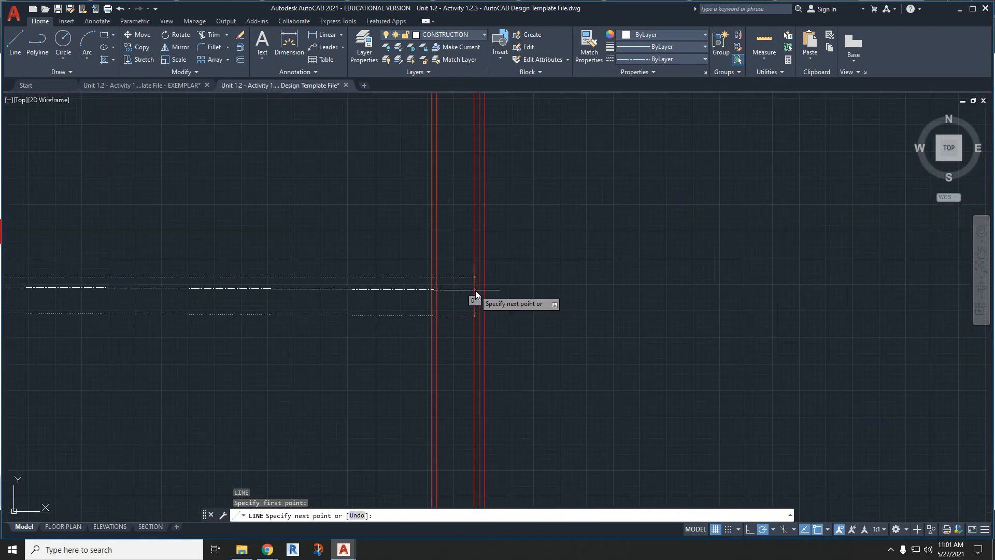
pyautogui.scroll(-4, 454, 297)
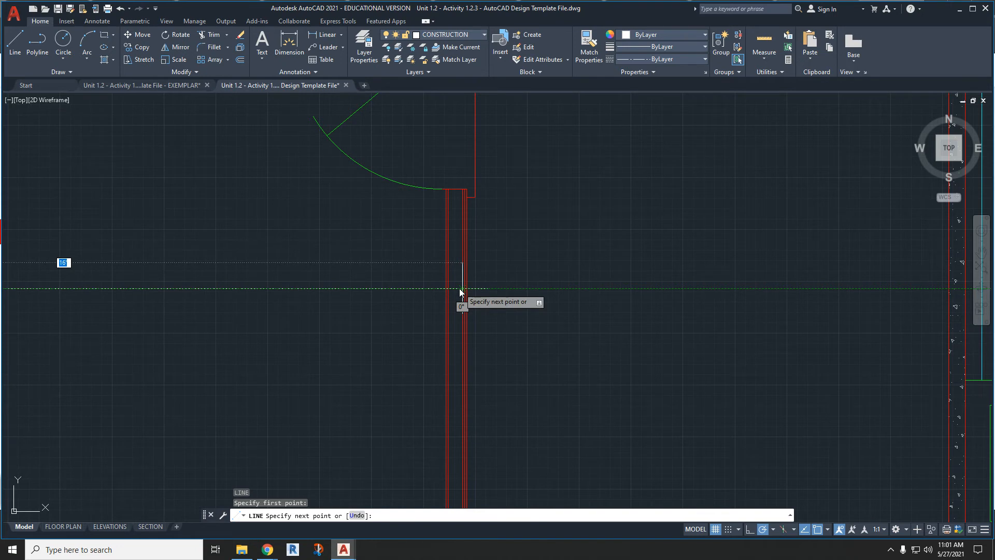
pyautogui.press('Escape')
pyautogui.scroll(-4, 495, 264)
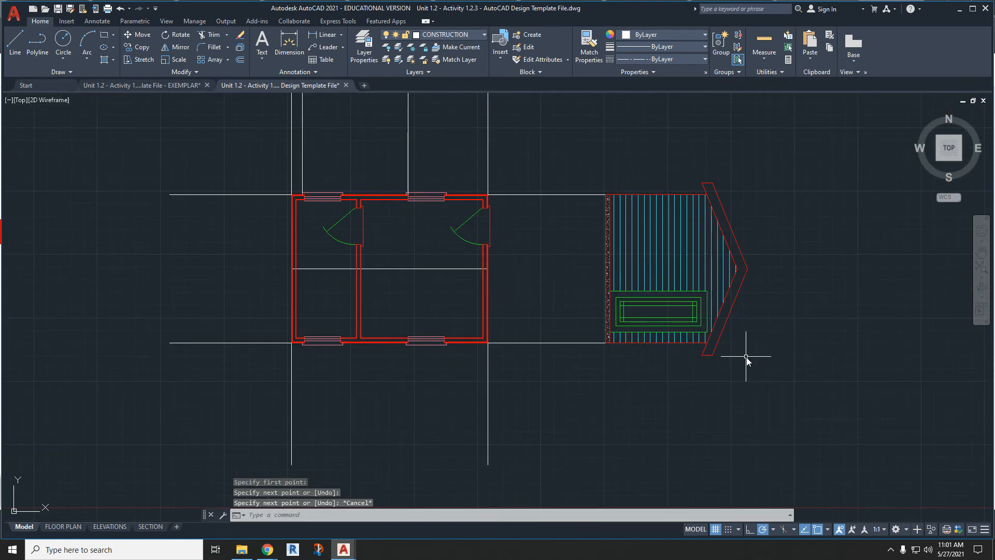
# - Mirror the whole gable elevation with its projection lines across a vertical axis through the construction line's midpoint, keeping the source objects
pyautogui.click(765, 374)
pyautogui.click(554, 136)
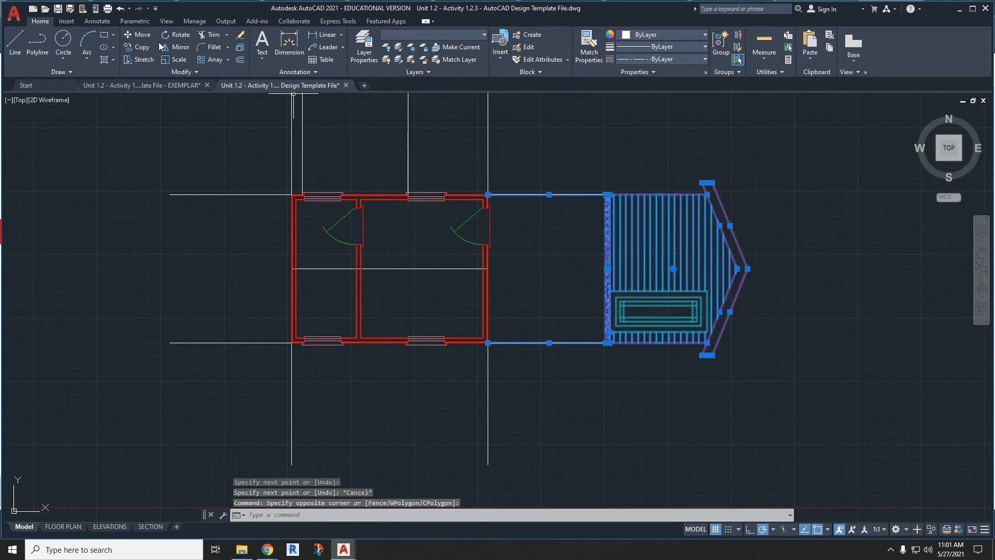
pyautogui.click(175, 47)
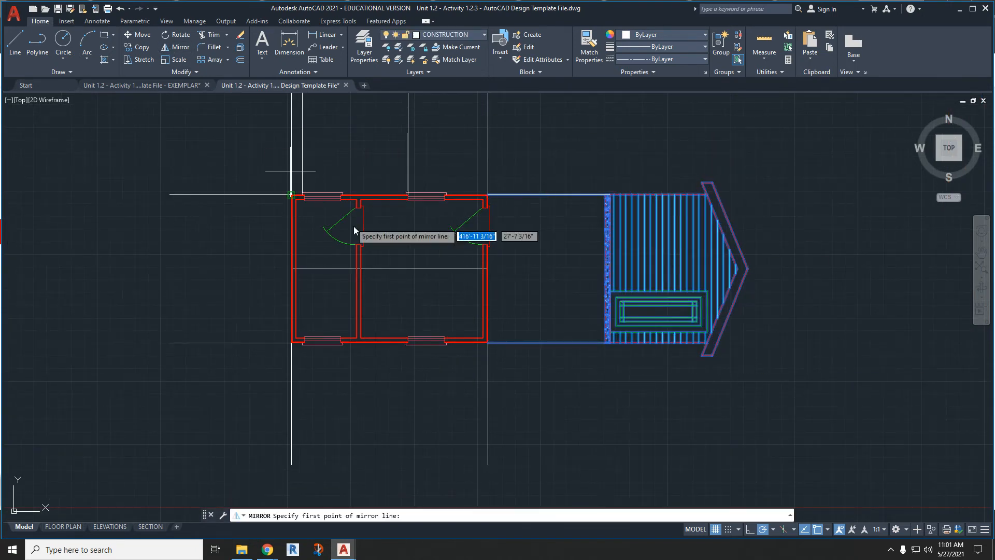
pyautogui.click(389, 268)
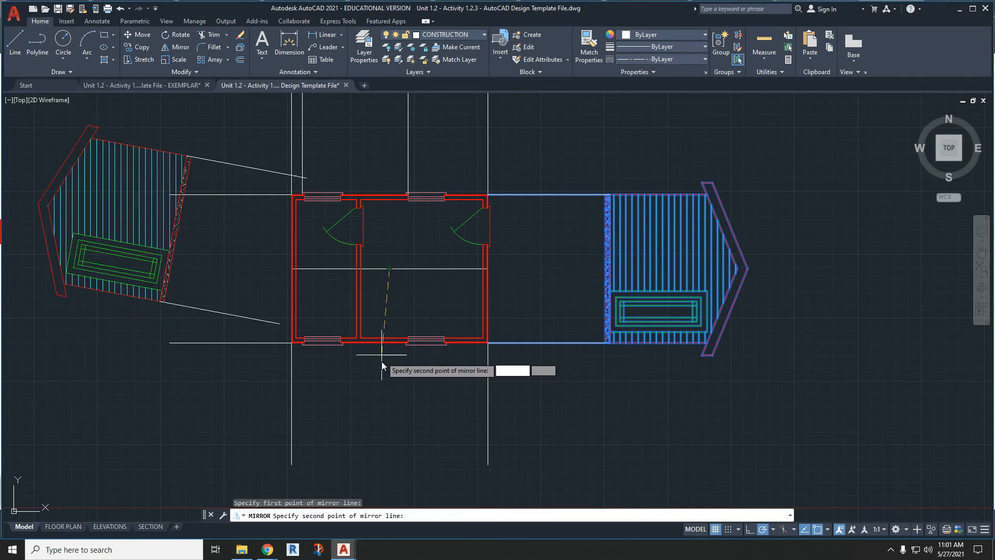
pyautogui.click(388, 418)
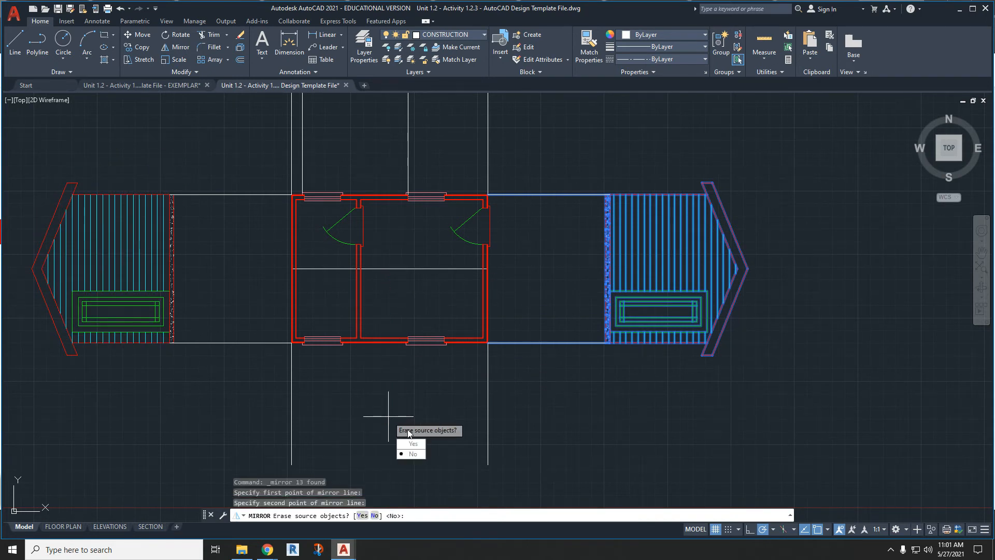
pyautogui.click(413, 454)
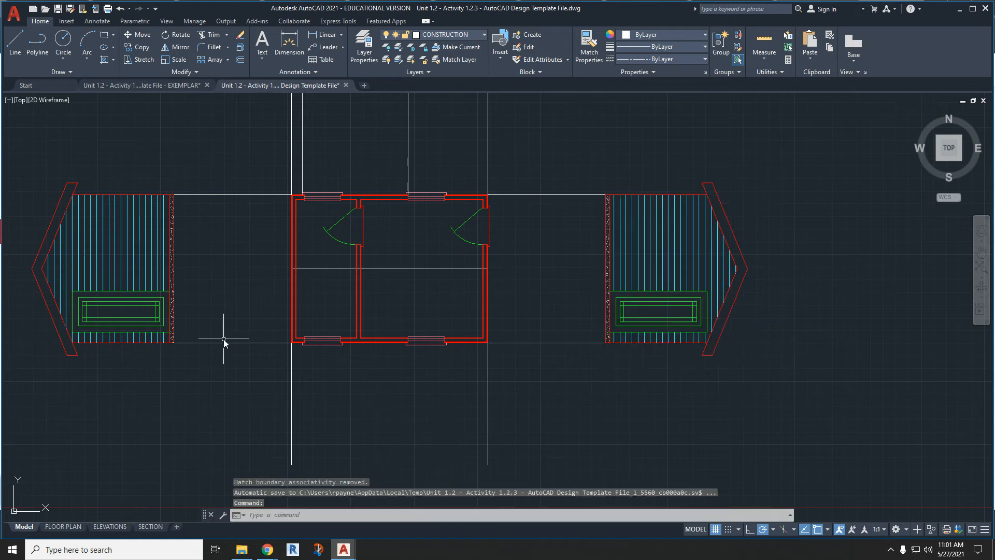
# - Erase the door block and the siding hatch from the mirrored gable elevation
pyautogui.click(127, 299)
pyautogui.press('Delete')
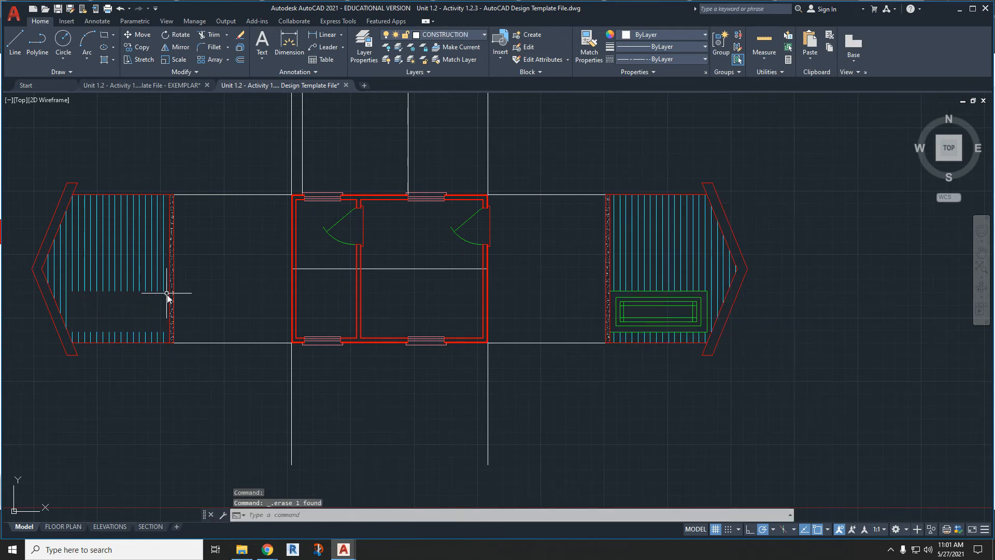
pyautogui.click(125, 272)
pyautogui.press('Delete')
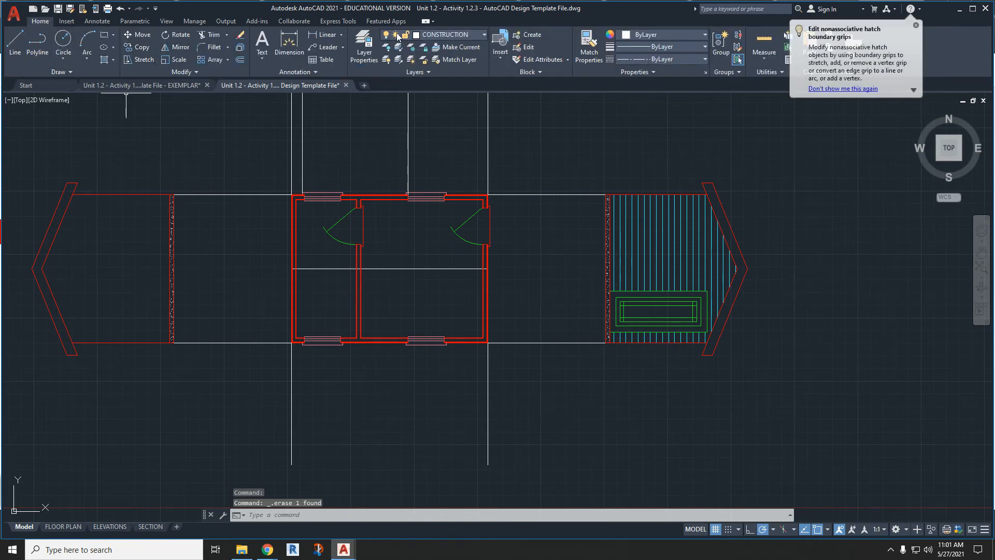
# - On the SIDING layer, hatch the mirrored gable's wall area with the USER pattern at angle 90 and 6" spacing
pyautogui.click(450, 34)
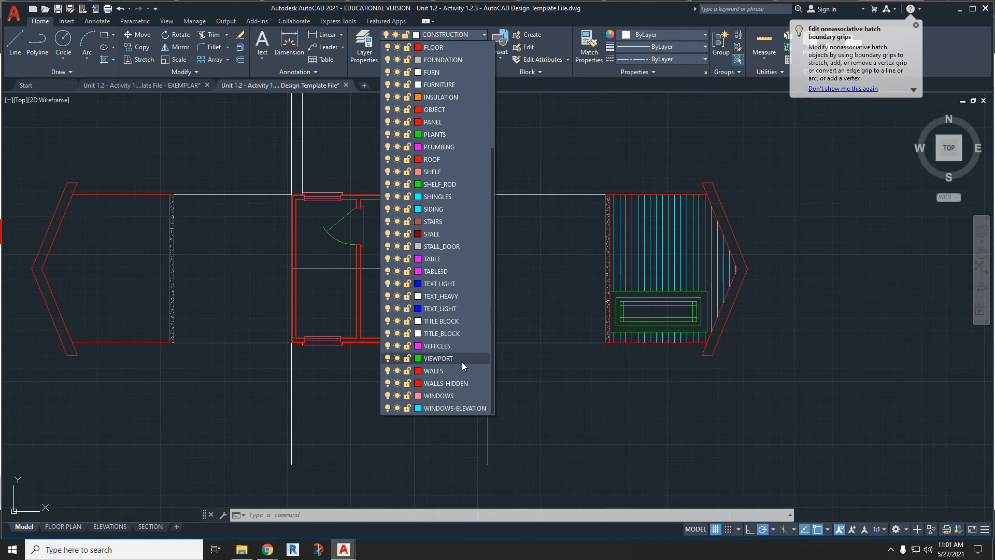
pyautogui.click(446, 208)
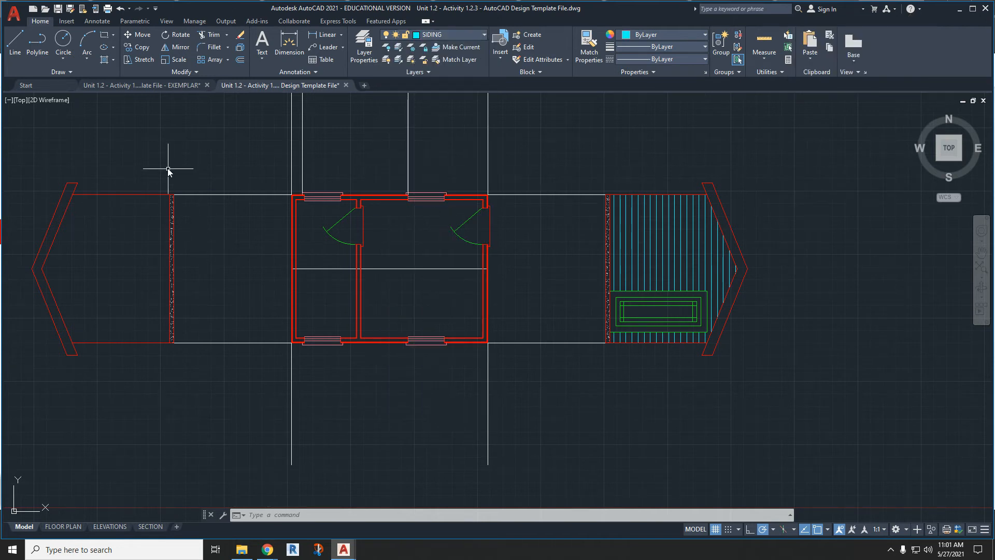
pyautogui.click(105, 62)
pyautogui.click(239, 64)
pyautogui.scroll(-6, 202, 157)
pyautogui.scroll(-1, 202, 156)
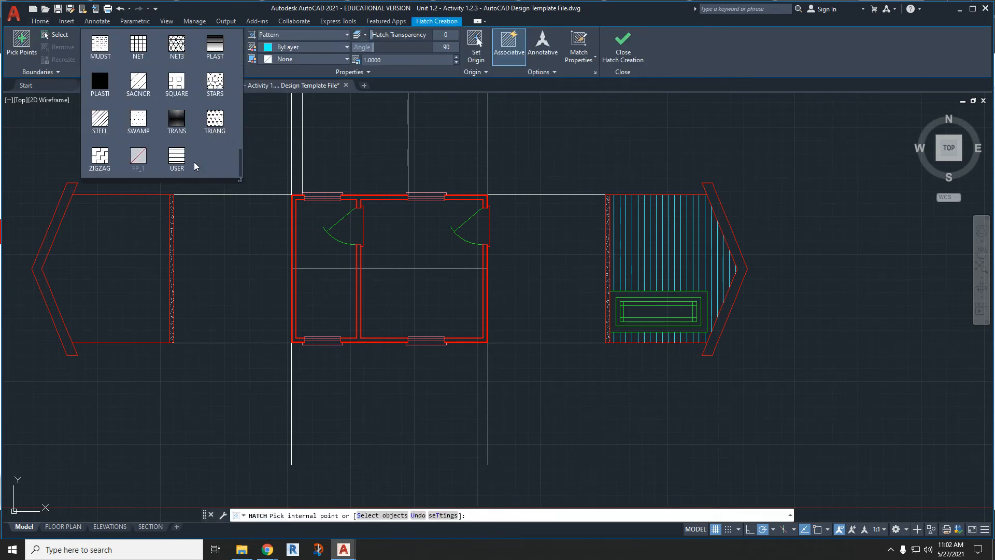
pyautogui.click(176, 167)
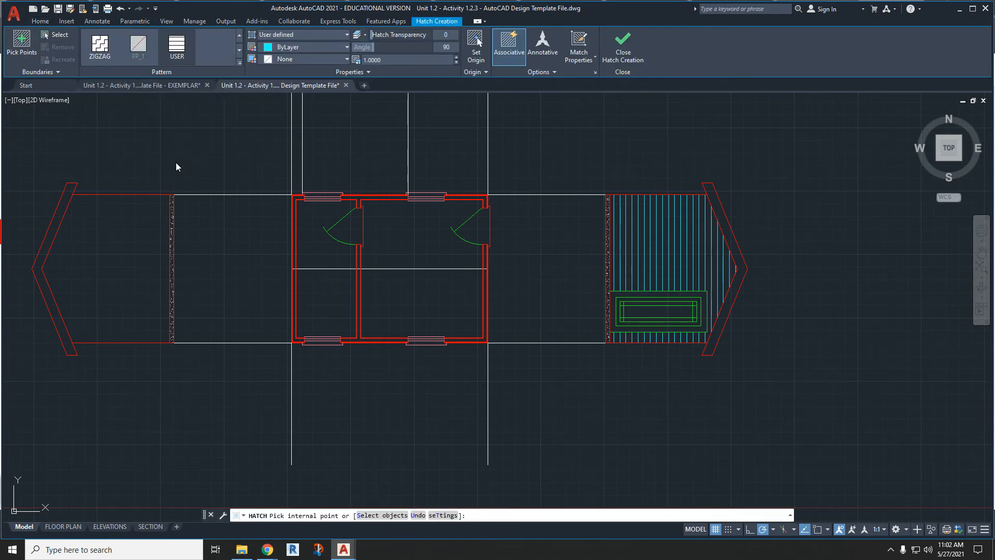
pyautogui.click(114, 265)
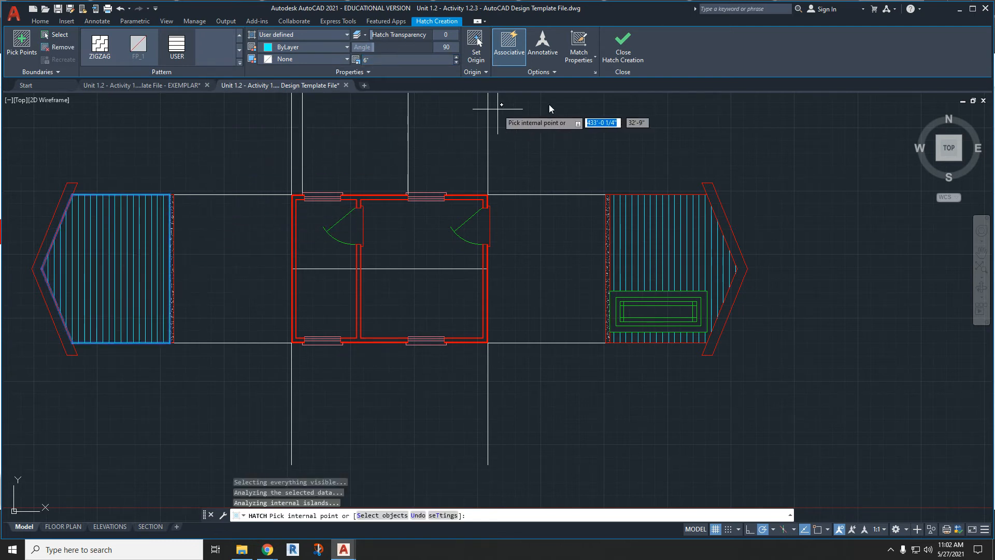
pyautogui.click(622, 52)
# - Erase the horizontal projection lines connecting the floor plan to both gable elevations
pyautogui.scroll(-5, 477, 263)
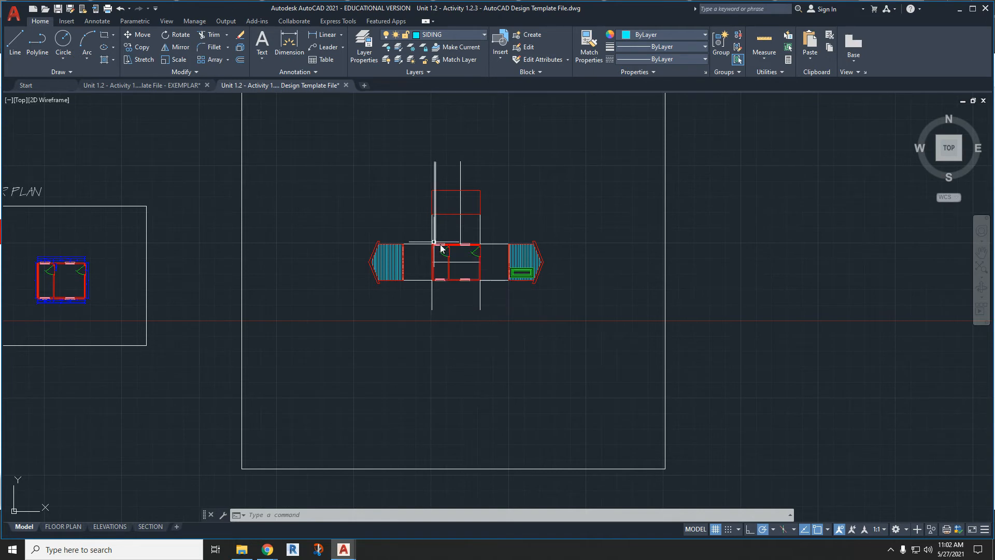
pyautogui.scroll(2, 463, 216)
pyautogui.scroll(4, 575, 284)
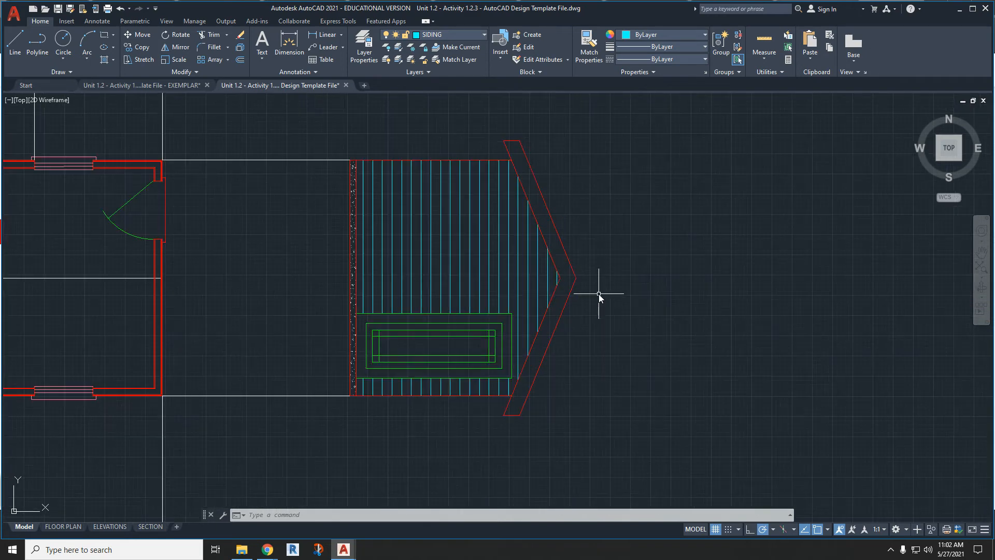
pyautogui.scroll(-4, 506, 282)
pyautogui.click(332, 319)
pyautogui.click(316, 233)
pyautogui.press('Delete')
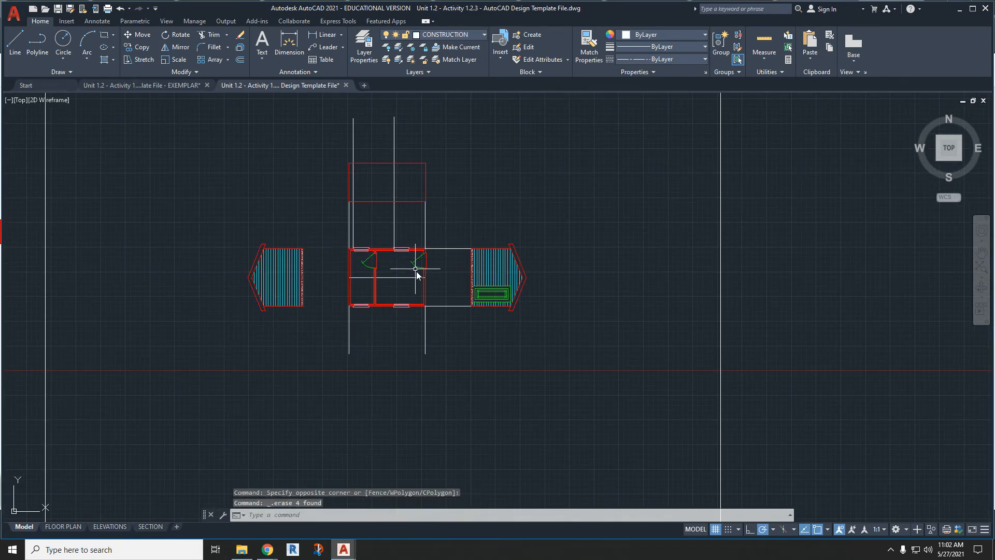
pyautogui.click(454, 319)
pyautogui.click(438, 238)
pyautogui.press('Delete')
# - On the CONSTRUCTION layer, draw a vertical line across the door-side gable between its two wall-to-roof corners
pyautogui.scroll(4, 465, 289)
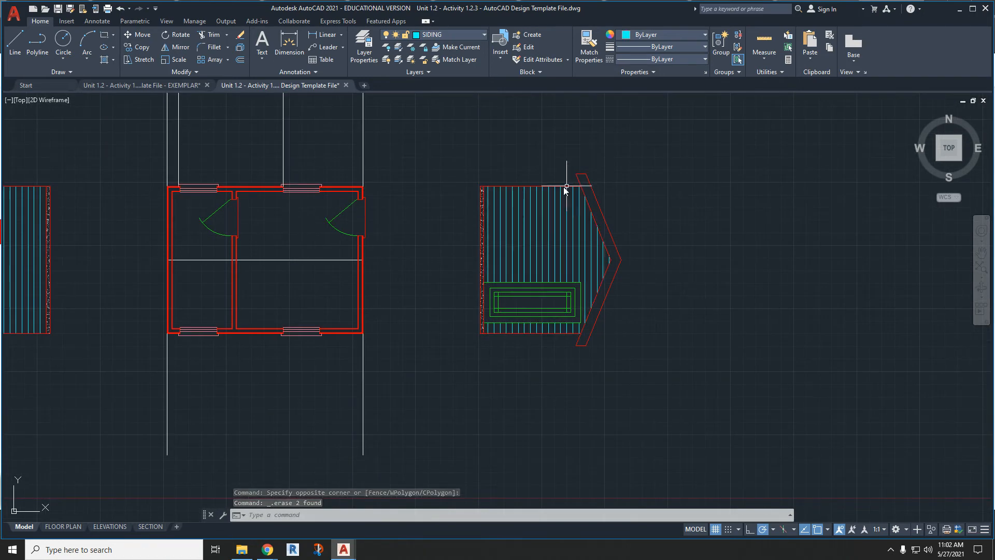
pyautogui.click(446, 34)
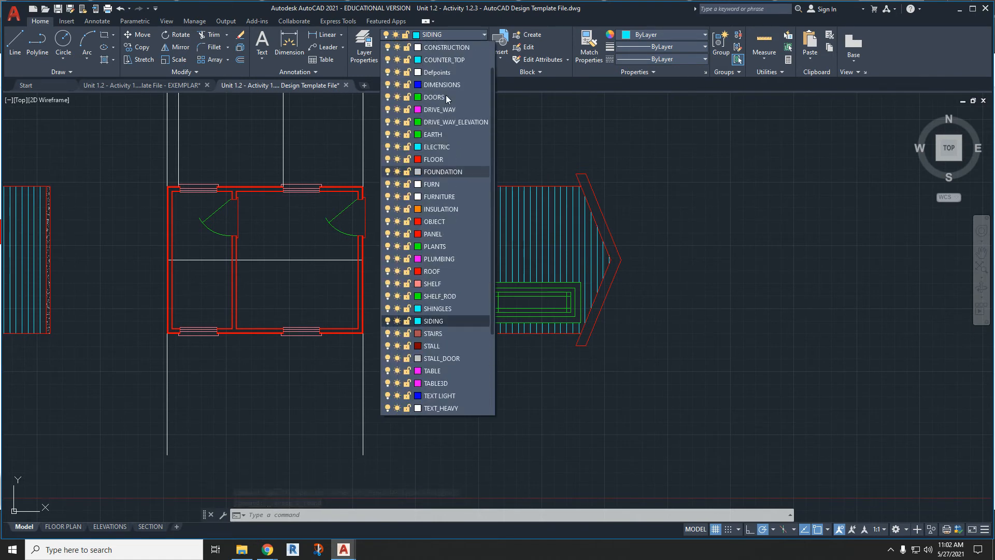
pyautogui.click(447, 86)
pyautogui.write('l')
pyautogui.press('Return')
pyautogui.scroll(4, 596, 189)
pyautogui.click(544, 182)
pyautogui.moveTo(534, 350); pyautogui.dragTo(537, 238, button='middle')
pyautogui.click(541, 448)
pyautogui.press('Return')
pyautogui.press('Return')
# - Draw a horizontal line from the inner roof peak of the door-side gable to the vertical construction line
pyautogui.click(619, 259)
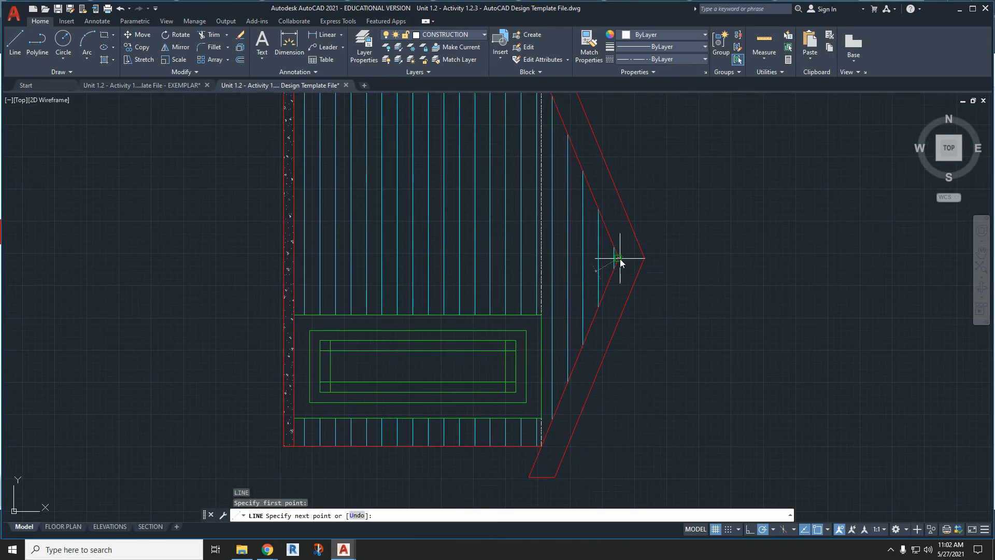
pyautogui.click(542, 257)
pyautogui.press('Return')
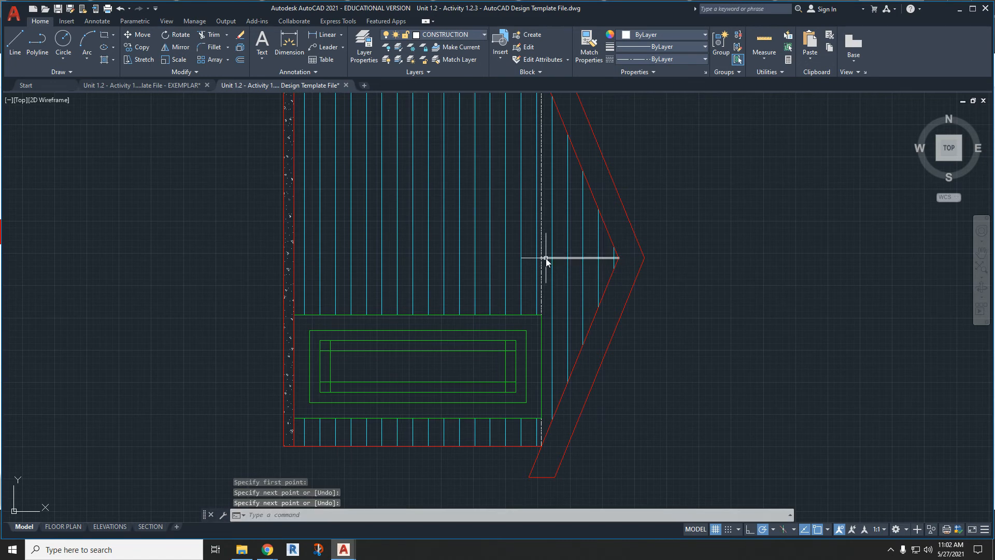
# - Draw connected lines from the upper roof overhang's inner corner straight to the wall edge, then along that edge to the foundation slab
pyautogui.moveTo(553, 144); pyautogui.dragTo(543, 216, button='middle')
pyautogui.write('l')
pyautogui.press('Return')
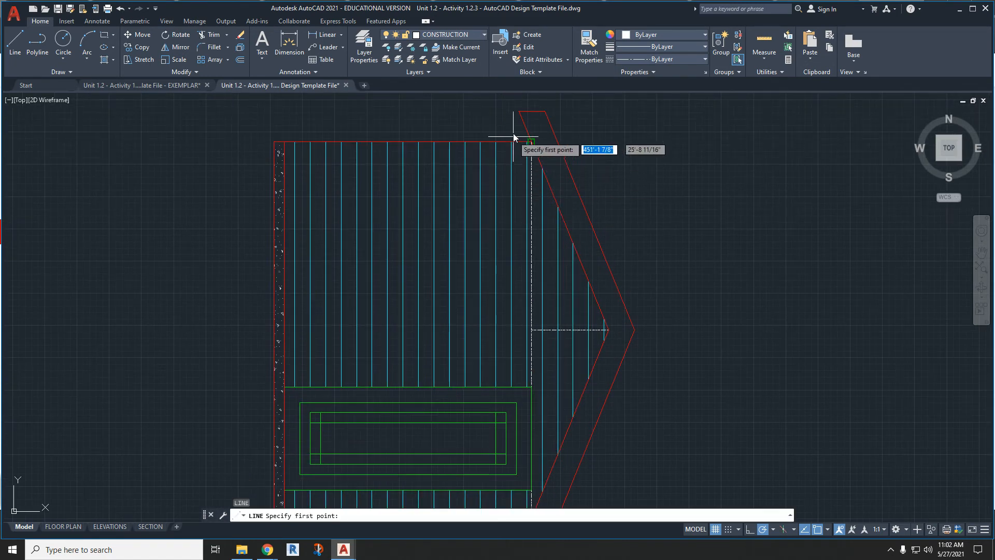
pyautogui.click(519, 111)
pyautogui.click(520, 142)
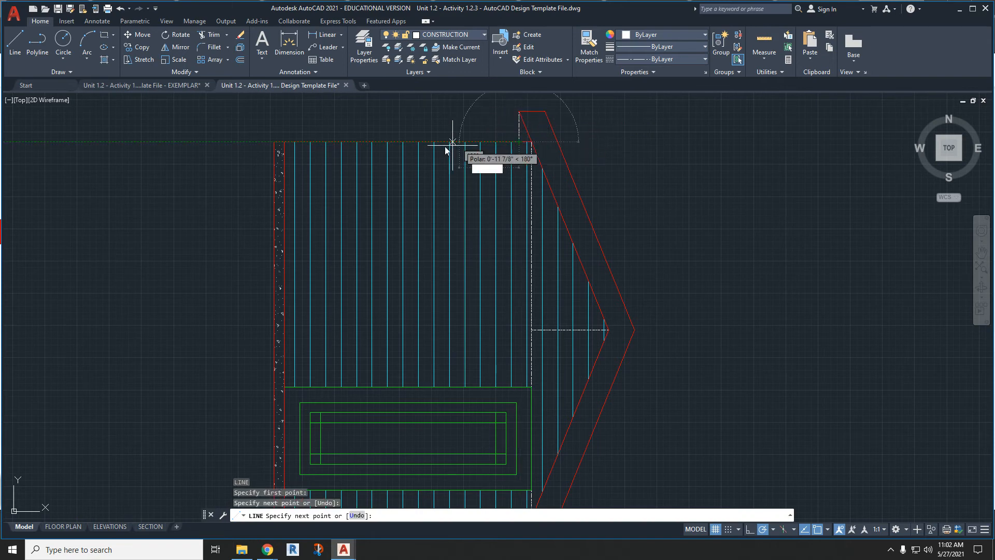
pyautogui.click(289, 142)
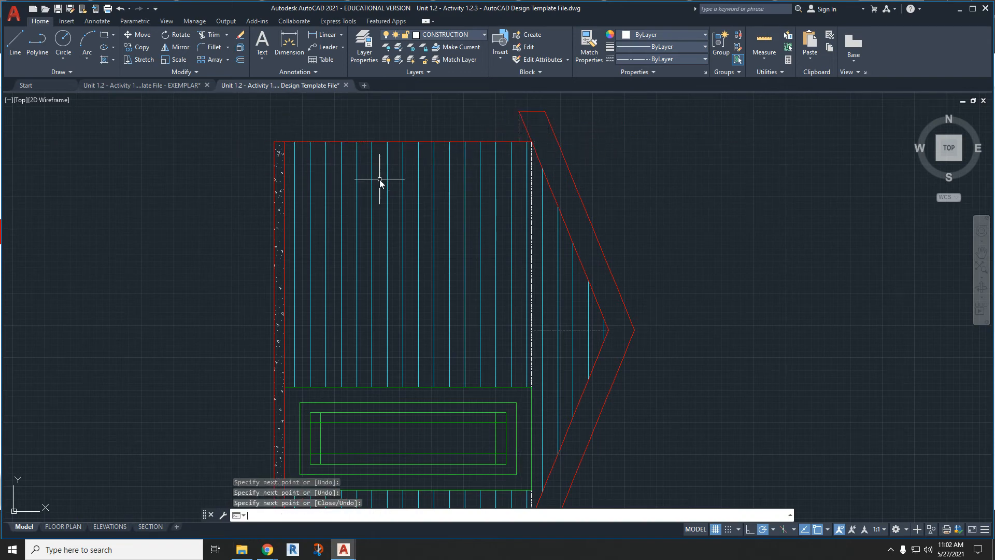
pyautogui.press('Escape')
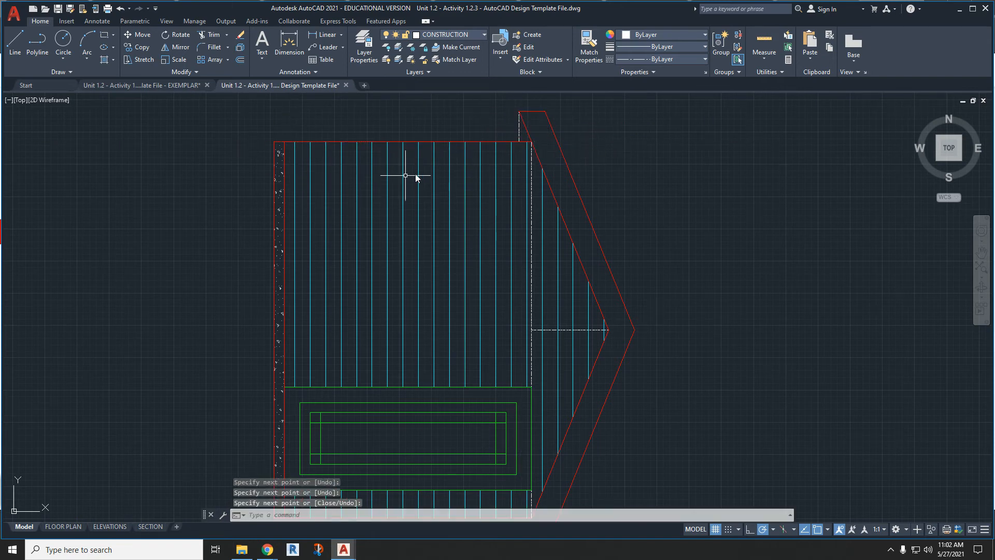
# - Copy the construction line along the gable's wall edge and paste it beside the red elevation rectangle above the floor plan
pyautogui.click(506, 142)
pyautogui.scroll(-6, 505, 142)
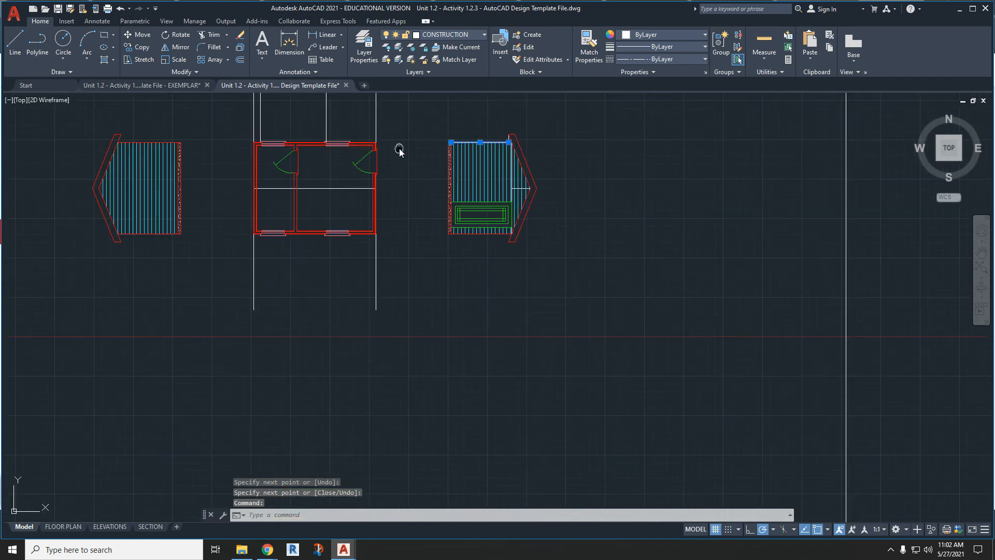
pyautogui.moveTo(395, 148); pyautogui.dragTo(442, 248, button='middle')
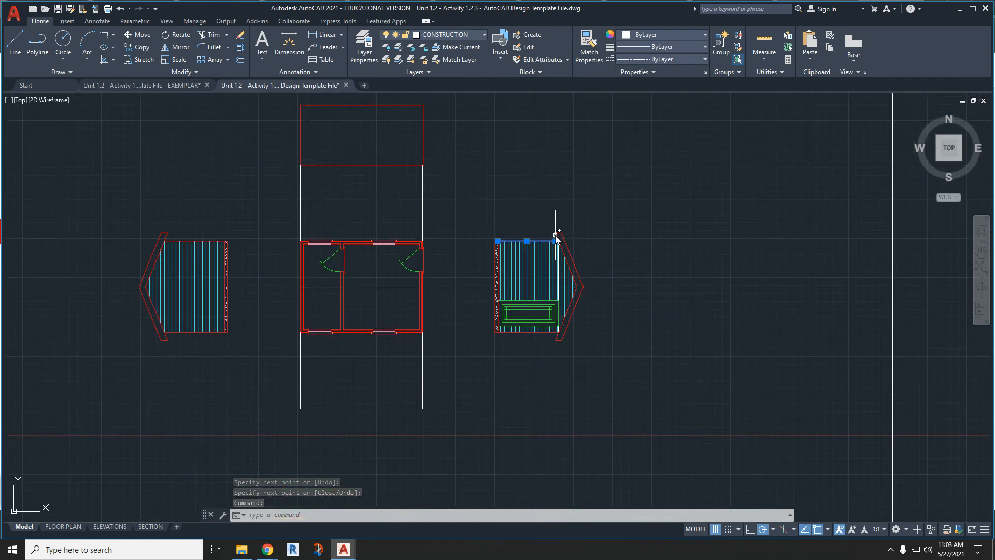
pyautogui.scroll(8, 555, 236)
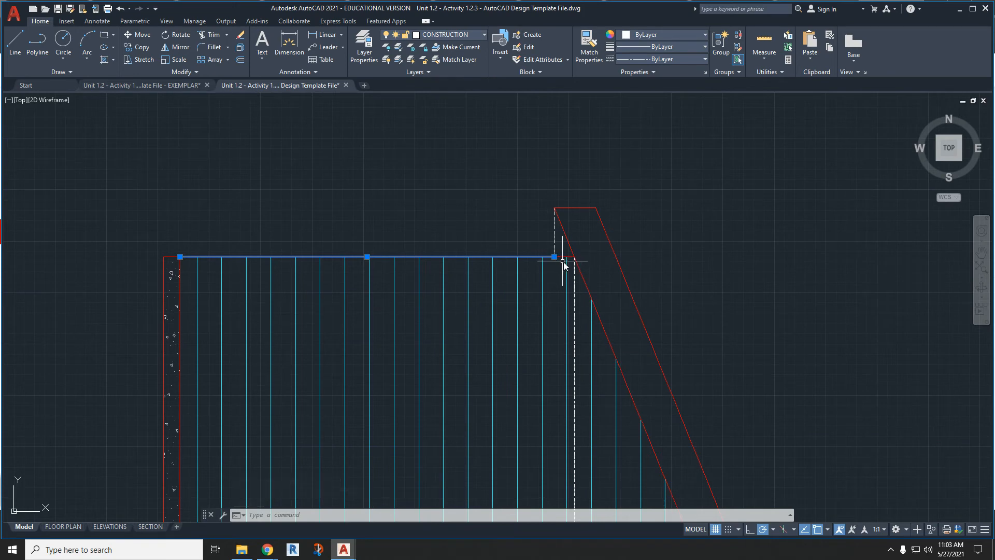
pyautogui.scroll(-8, 563, 261)
pyautogui.moveTo(389, 168); pyautogui.dragTo(421, 270, button='middle')
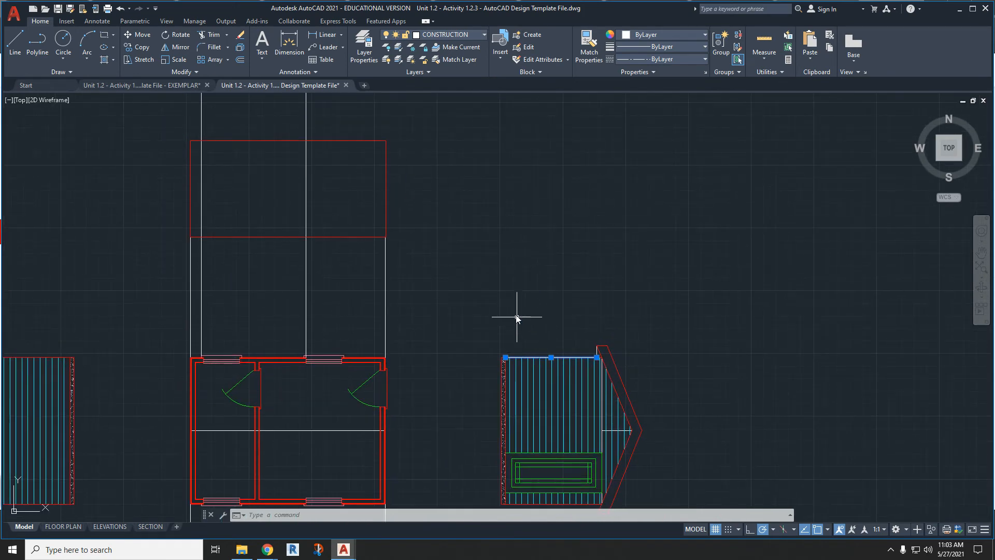
pyautogui.hotkey('ctrl', 'c')
pyautogui.hotkey('ctrl', 'v')
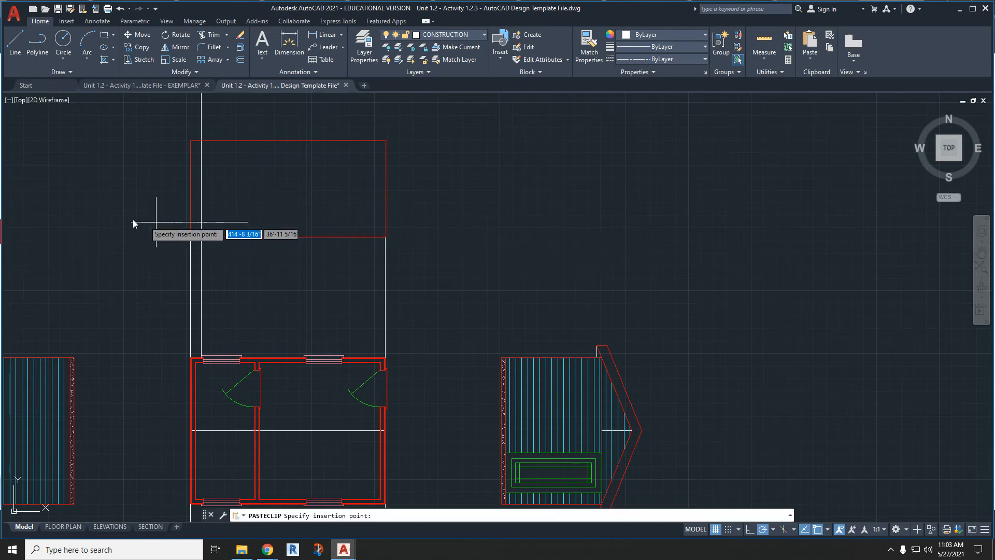
pyautogui.click(86, 208)
# - Rotate the pasted line 90° counterclockwise about its left endpoint to make it vertical
pyautogui.click(151, 203)
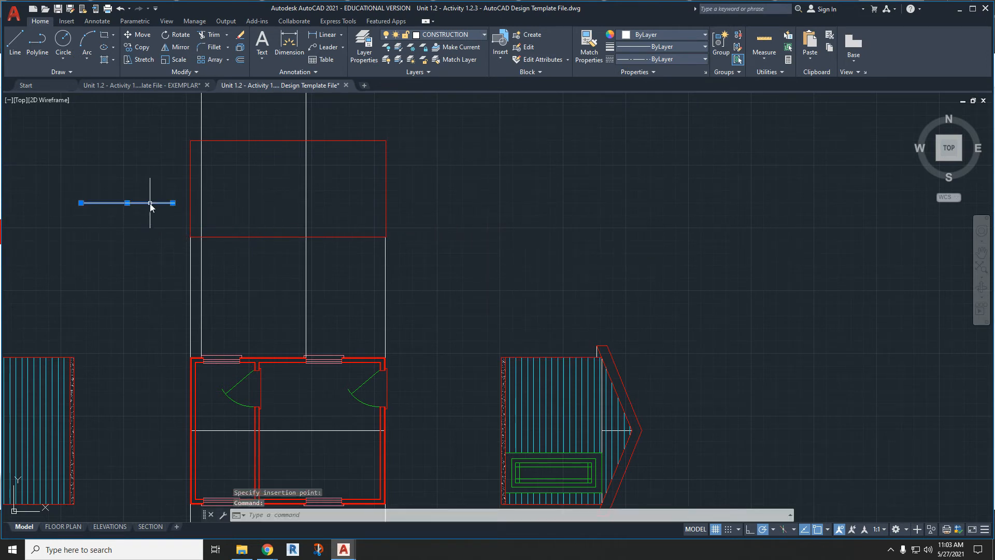
pyautogui.rightClick(150, 205)
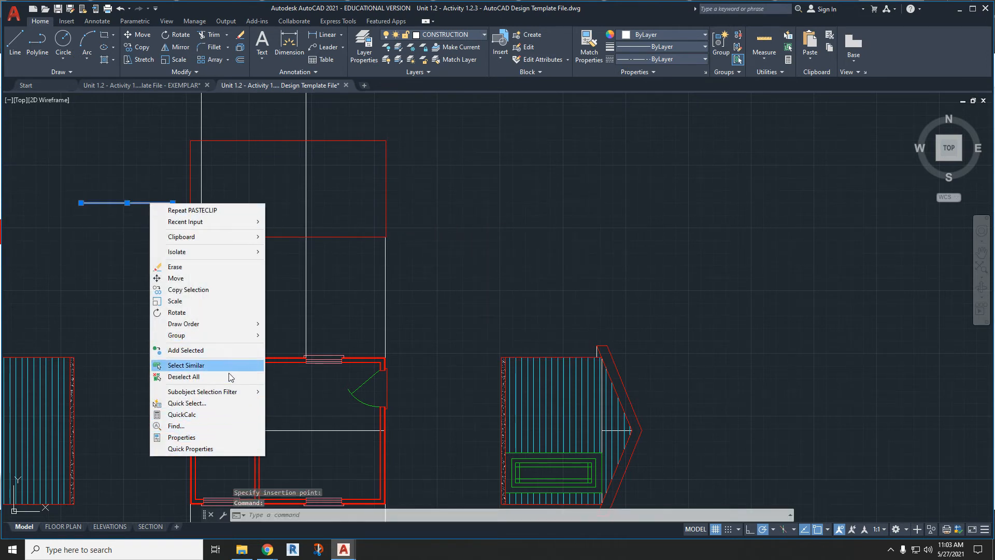
pyautogui.click(214, 313)
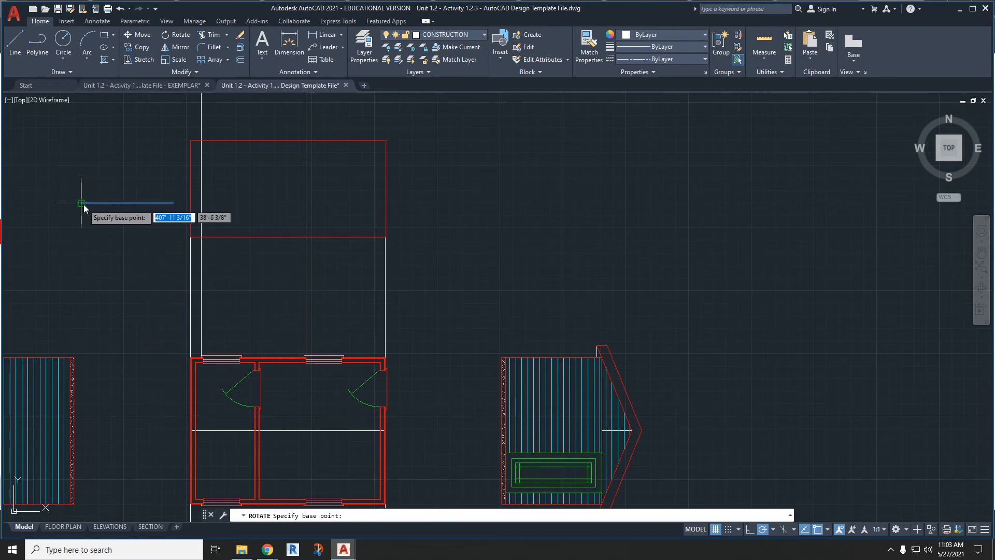
pyautogui.click(82, 204)
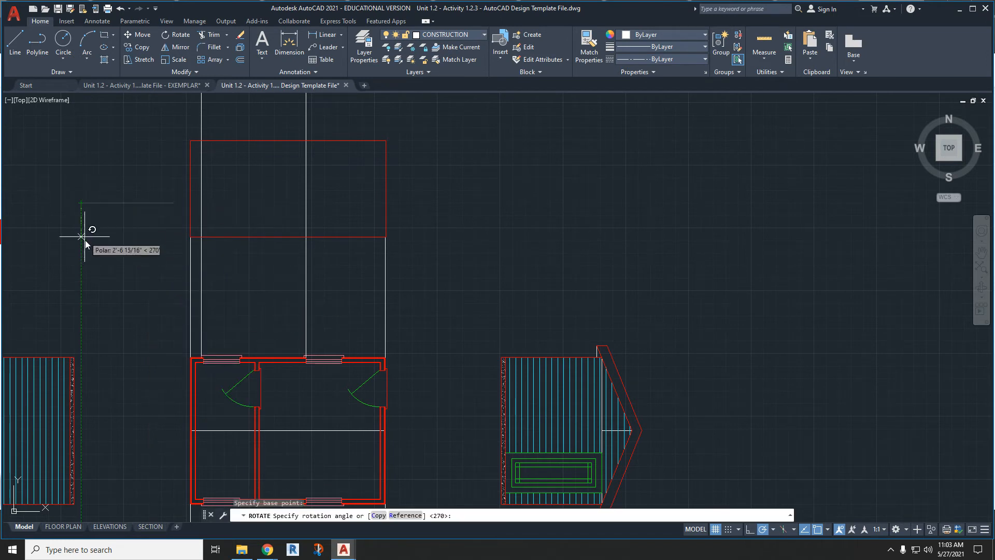
pyautogui.click(82, 111)
# - Move the vertical line by its lower endpoint to the midpoint of the elevation rectangle's bottom edge
pyautogui.click(82, 151)
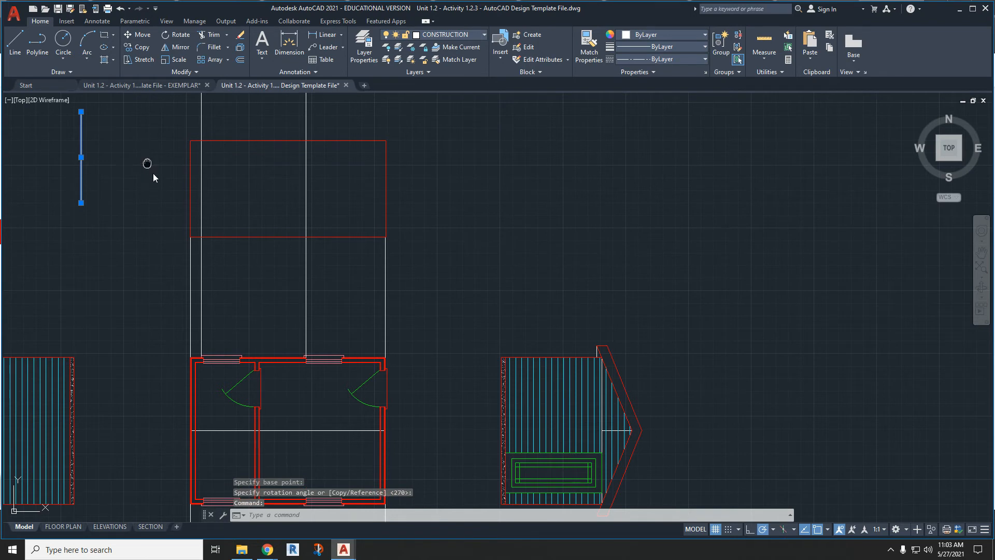
pyautogui.moveTo(147, 163); pyautogui.dragTo(181, 240, button='middle')
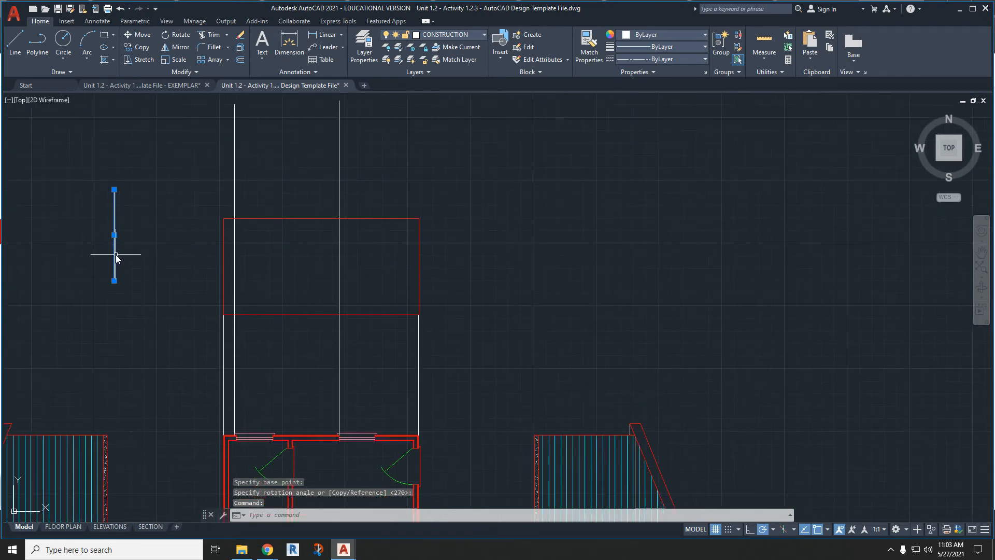
pyautogui.write('m')
pyautogui.press('Return')
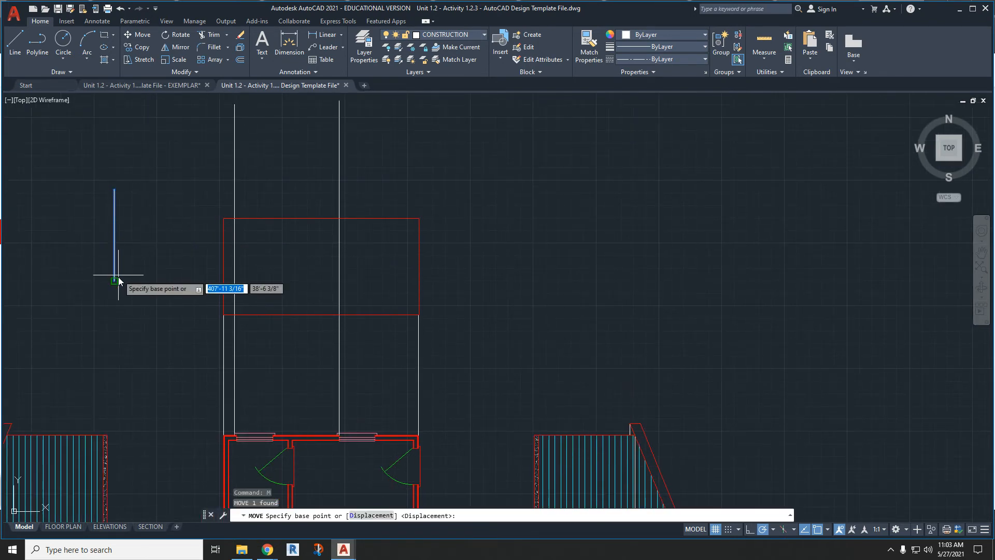
pyautogui.click(115, 280)
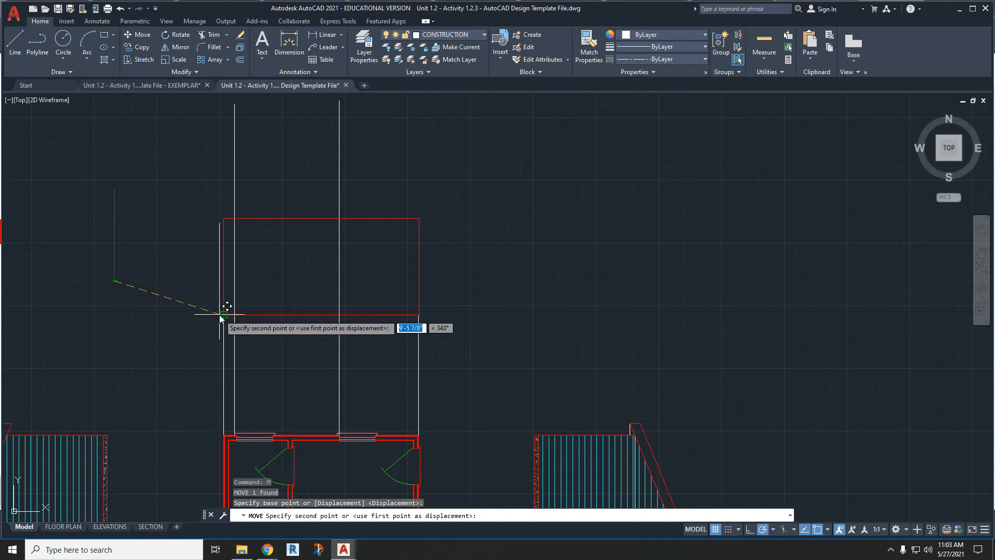
pyautogui.click(322, 316)
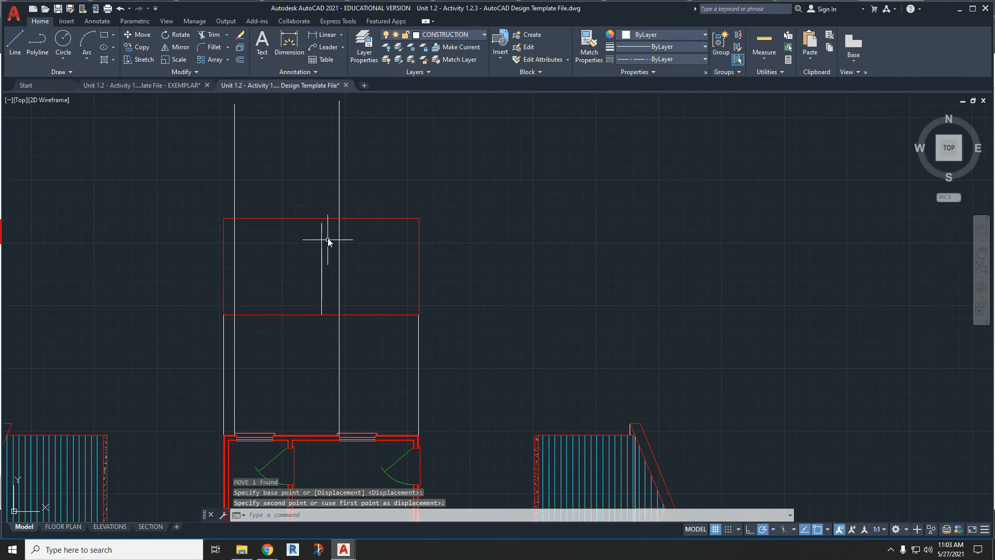
# - Stretch the elevation rectangle's top edge down from its midpoint to the upper end of the vertical line
pyautogui.click(325, 218)
pyautogui.scroll(4, 326, 218)
pyautogui.click(313, 218)
pyautogui.click(312, 230)
pyautogui.press('Escape')
pyautogui.press('Escape')
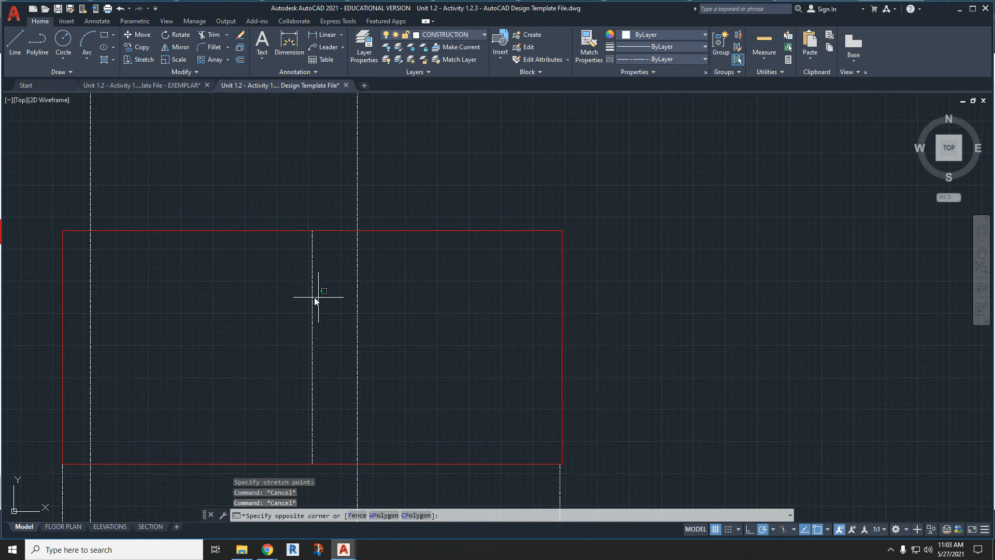
# - Erase the vertical reference line from the middle of the elevation rectangle
pyautogui.click(314, 297)
pyautogui.click(303, 291)
pyautogui.press('Delete')
# - Move the vertical construction line on the east gable elevation from its upper end to the lower end of the short eave line
pyautogui.scroll(-5, 306, 294)
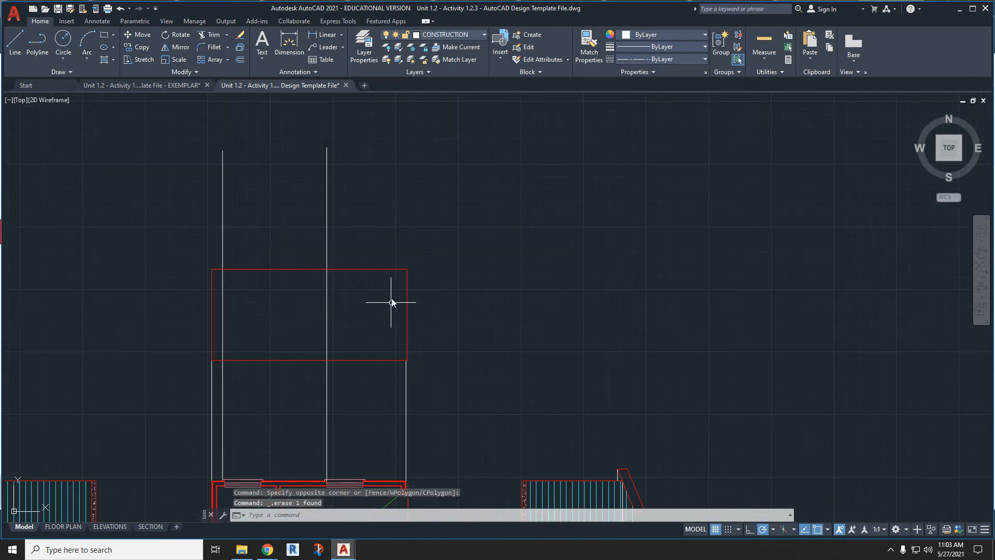
pyautogui.moveTo(515, 392); pyautogui.dragTo(543, 325, button='middle')
pyautogui.moveTo(638, 407); pyautogui.dragTo(604, 303, button='middle')
pyautogui.scroll(2, 640, 356)
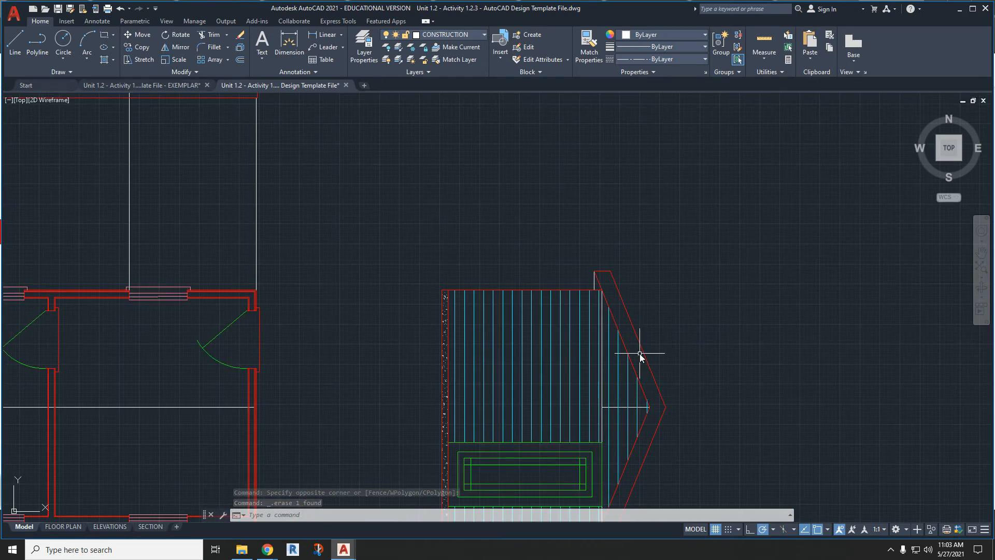
pyautogui.scroll(-2, 542, 254)
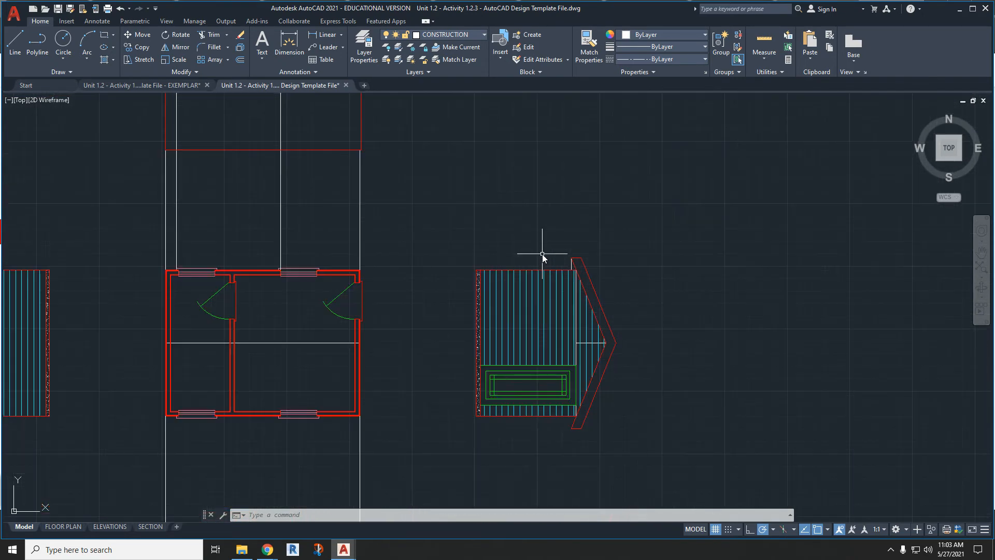
pyautogui.scroll(4, 585, 284)
pyautogui.click(560, 282)
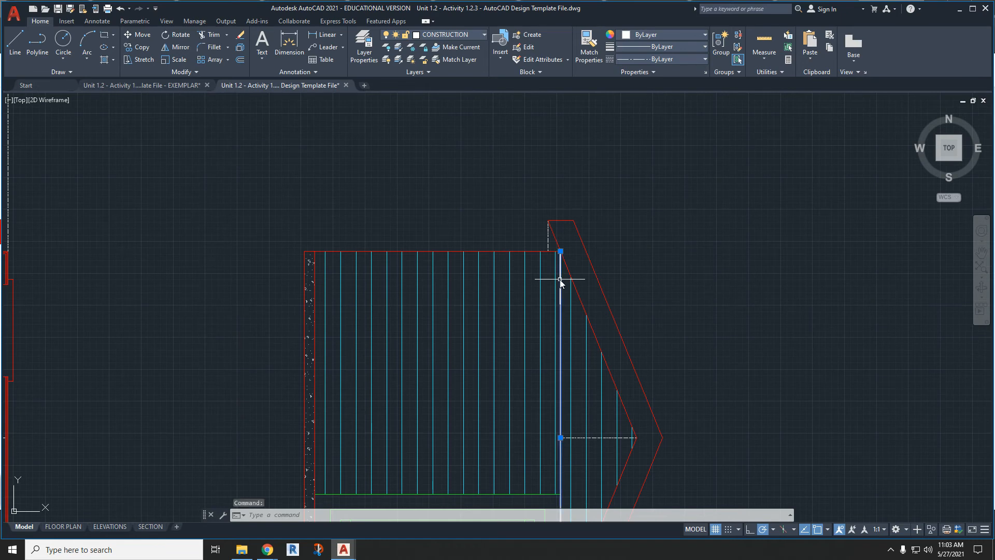
pyautogui.write('m')
pyautogui.press('Return')
pyautogui.scroll(4, 567, 269)
pyautogui.click(550, 225)
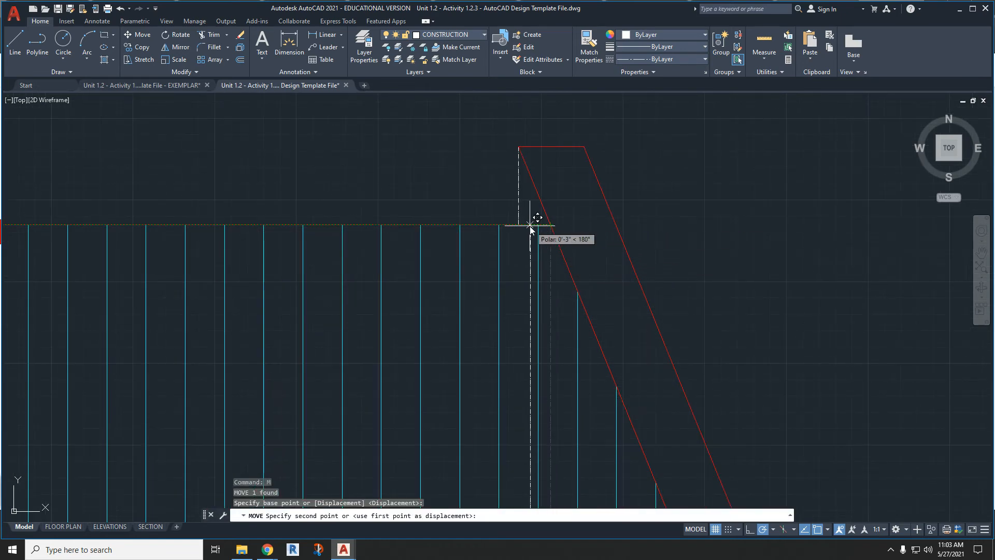
pyautogui.click(522, 223)
pyautogui.scroll(-6, 517, 214)
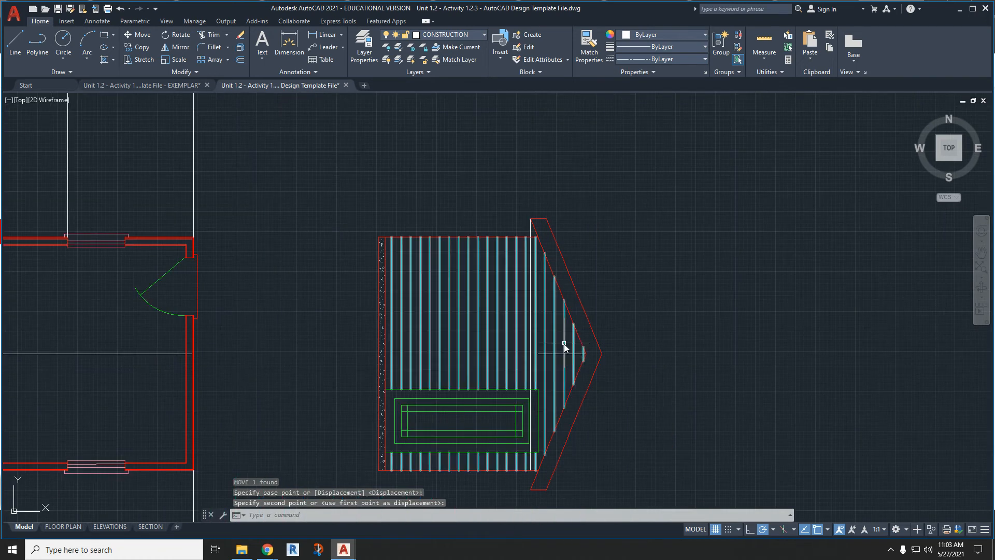
pyautogui.press('Escape')
# - Stretch the gable's horizontal reference line at both ends, to the vertical construction line and to the outer roof peak
pyautogui.scroll(4, 551, 360)
pyautogui.click(546, 345)
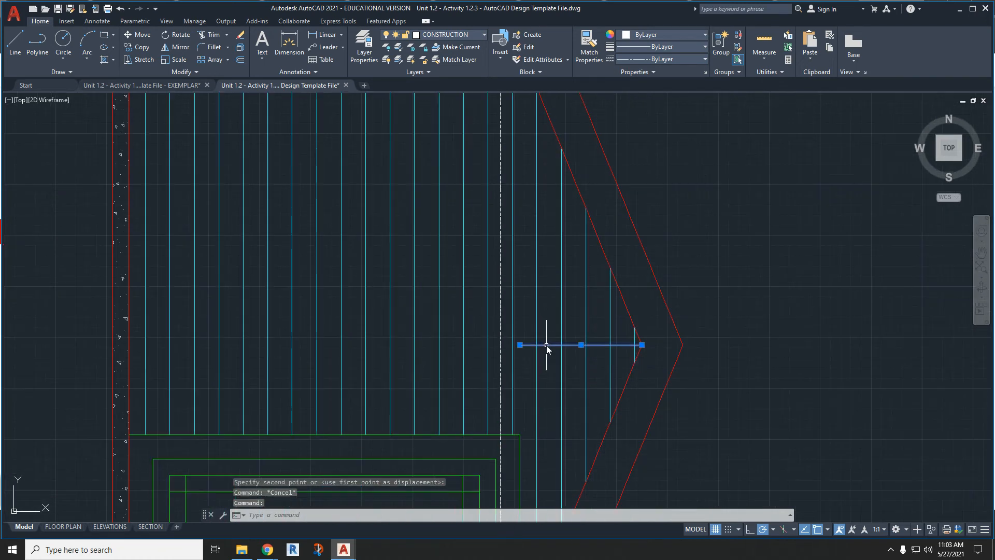
pyautogui.click(519, 345)
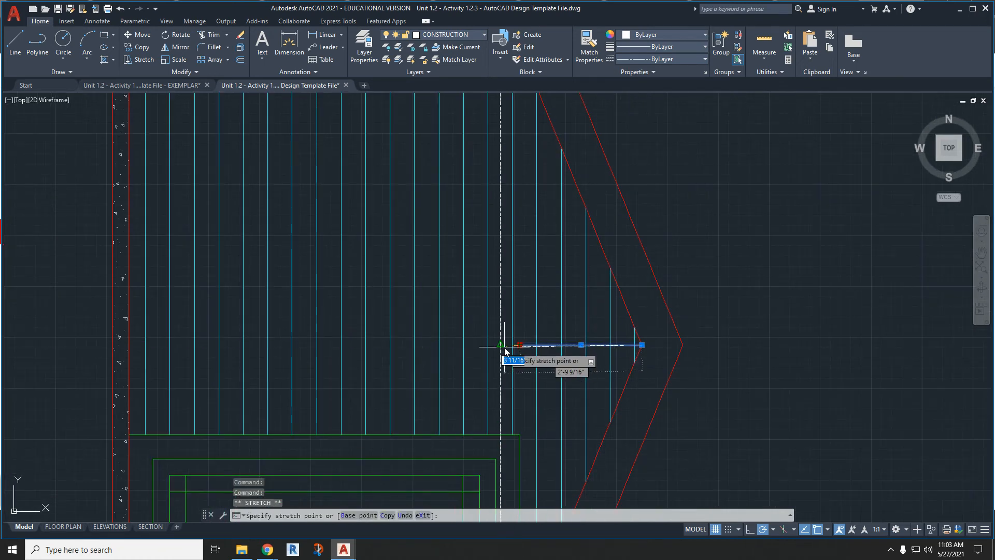
pyautogui.click(642, 344)
pyautogui.click(683, 345)
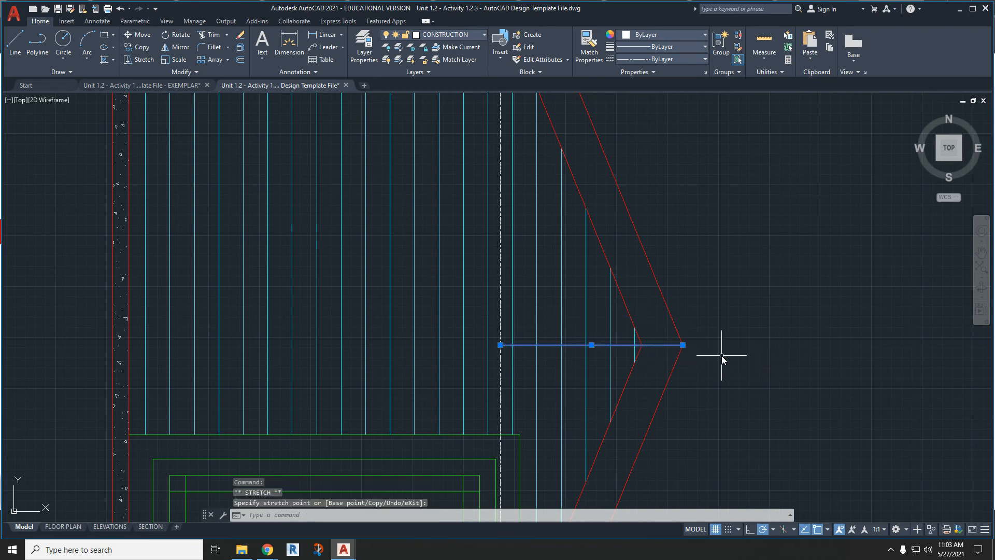
pyautogui.scroll(-4, 662, 344)
pyautogui.press('Escape')
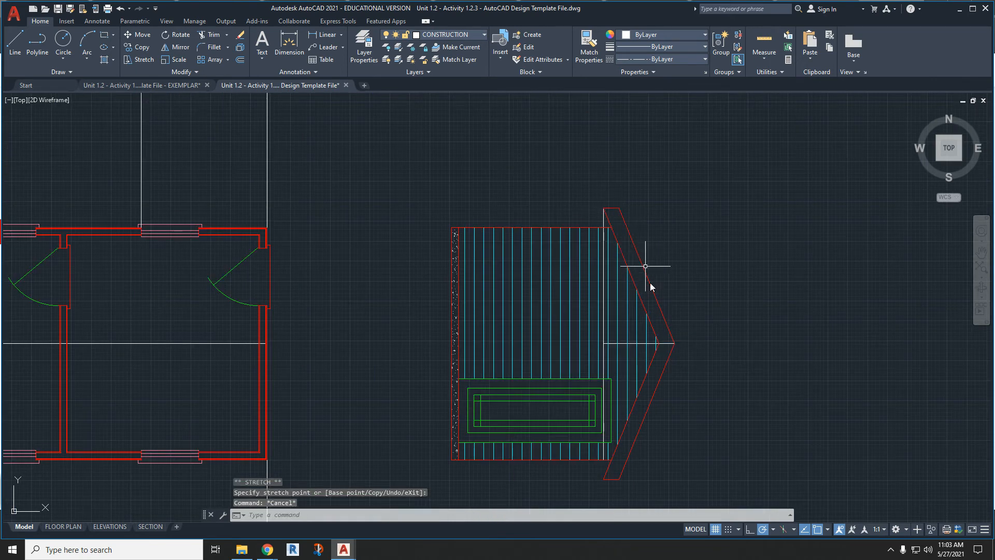
# - Copy the stretched roof-height line and paste it in the empty space beside the long-side elevation rectangle
pyautogui.click(666, 344)
pyautogui.hotkey('ctrl', 'c')
pyautogui.hotkey('ctrl', 'v')
pyautogui.scroll(-4, 694, 394)
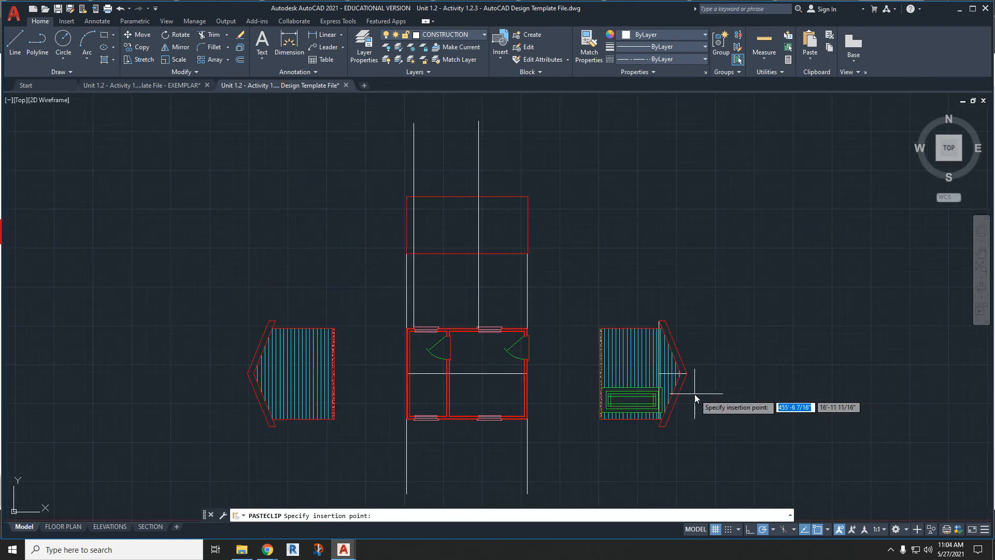
pyautogui.click(564, 174)
# - Rotate the pasted line to 270° about its left endpoint to make it vertical
pyautogui.click(577, 180)
pyautogui.click(571, 167)
pyautogui.rightClick(571, 167)
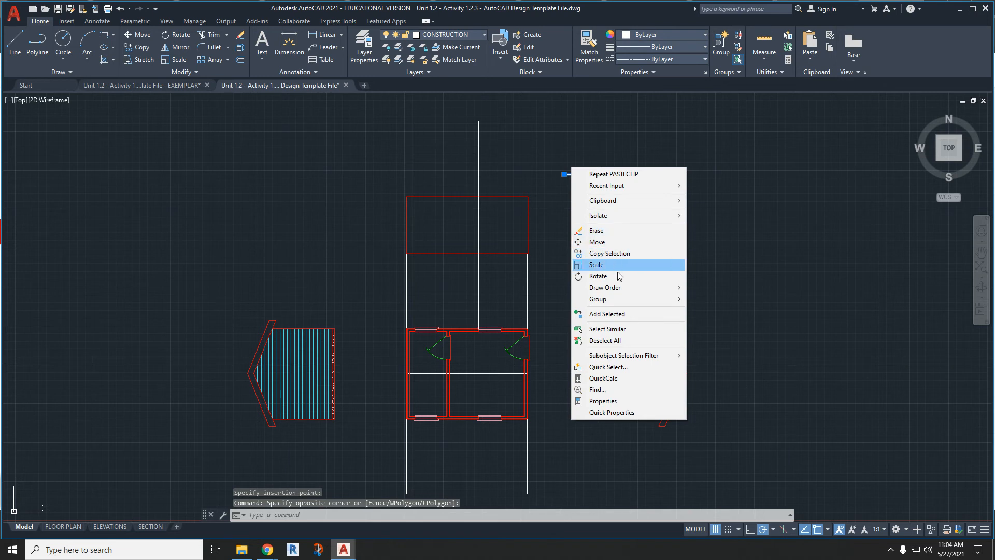
pyautogui.click(598, 276)
pyautogui.click(564, 175)
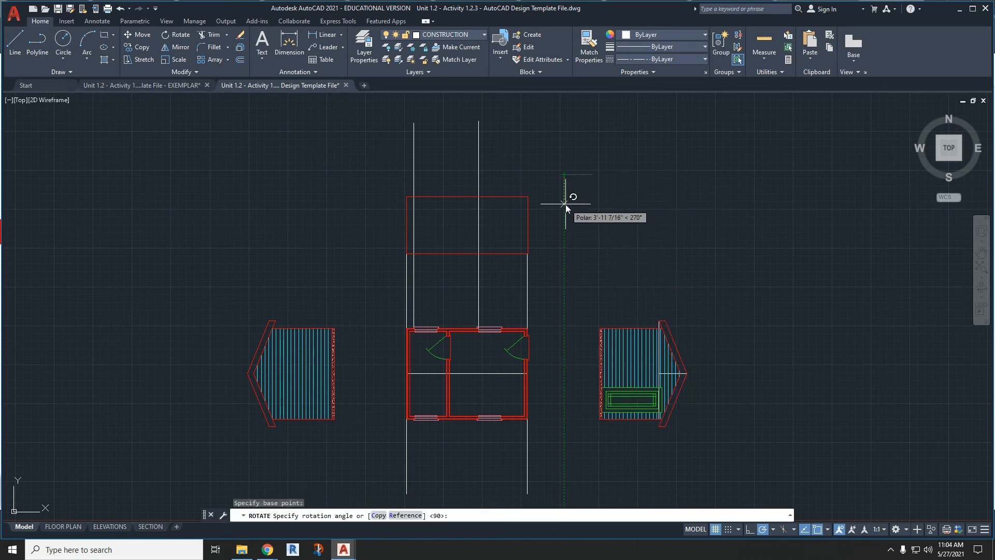
pyautogui.click(565, 206)
# - Move the vertical line by its lower endpoint to the midpoint of the elevation rectangle's top edge
pyautogui.click(583, 225)
pyautogui.click(560, 191)
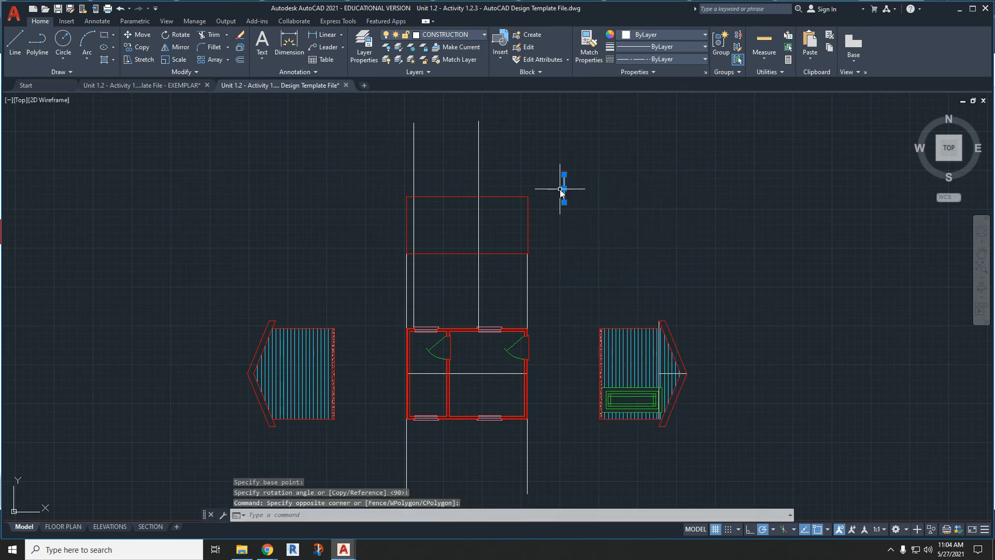
pyautogui.write('m')
pyautogui.press('Return')
pyautogui.click(564, 202)
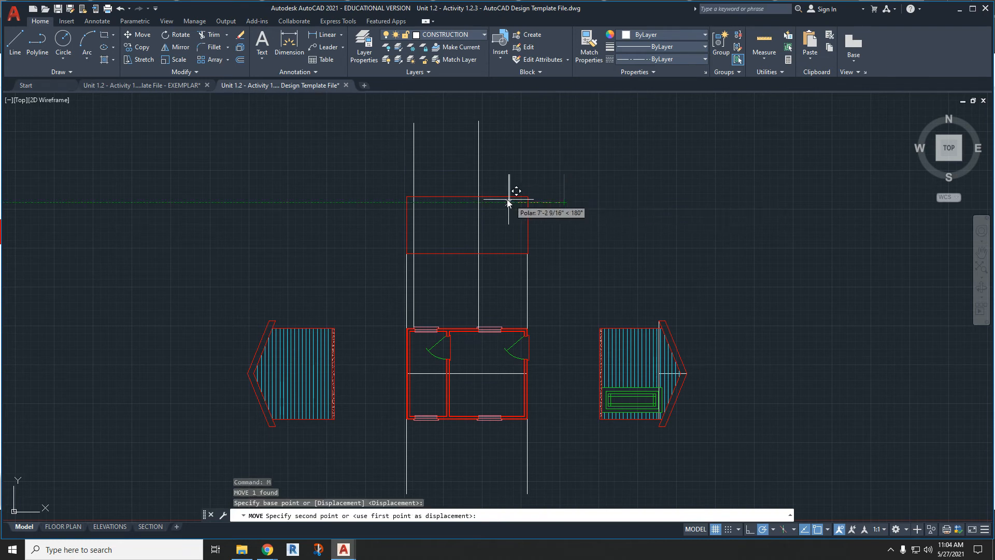
pyautogui.click(468, 198)
pyautogui.scroll(-2, 424, 225)
pyautogui.scroll(3, 424, 226)
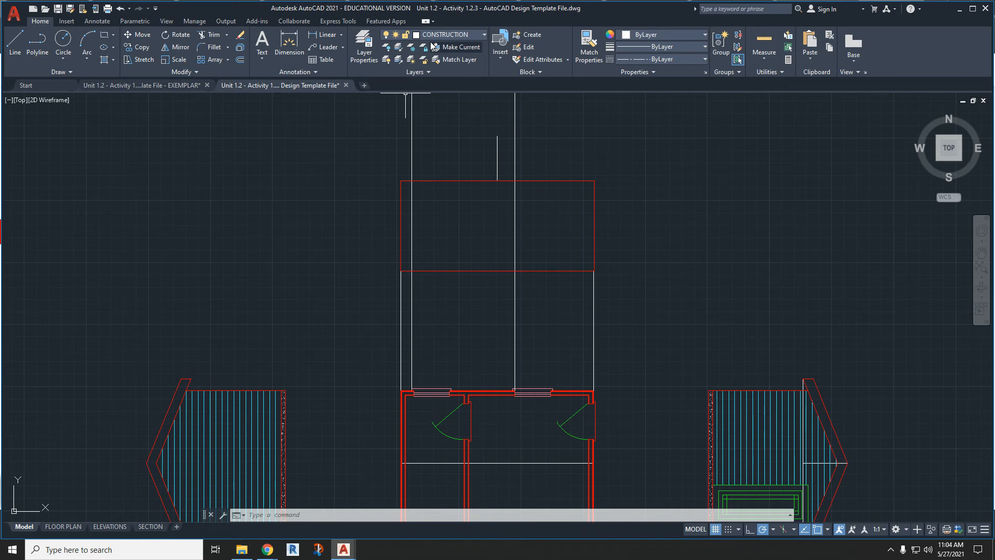
# - On the ROOF layer, draw a polyline from the rectangle's top midpoint to 1' past its left corner, up to ridge height and across to the right wall
pyautogui.click(449, 34)
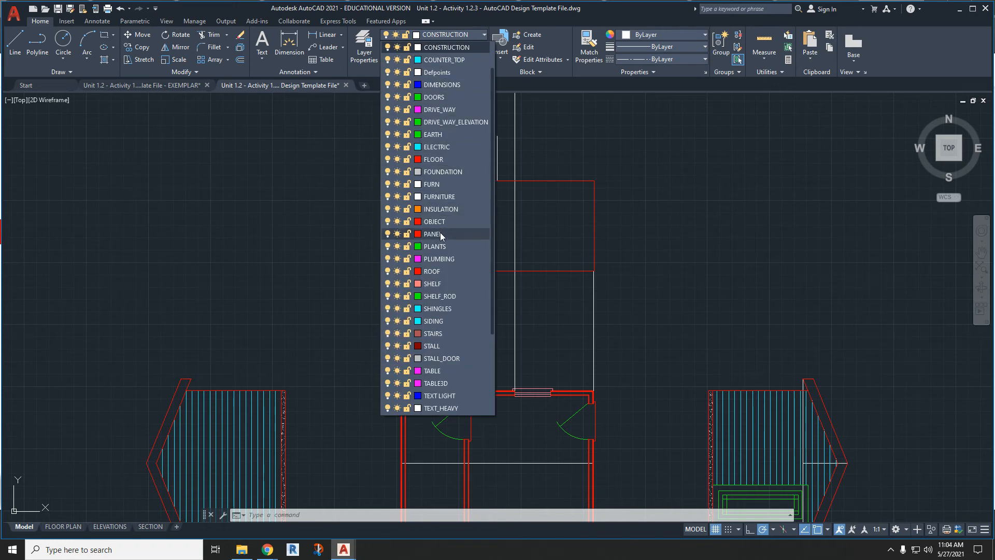
pyautogui.click(449, 271)
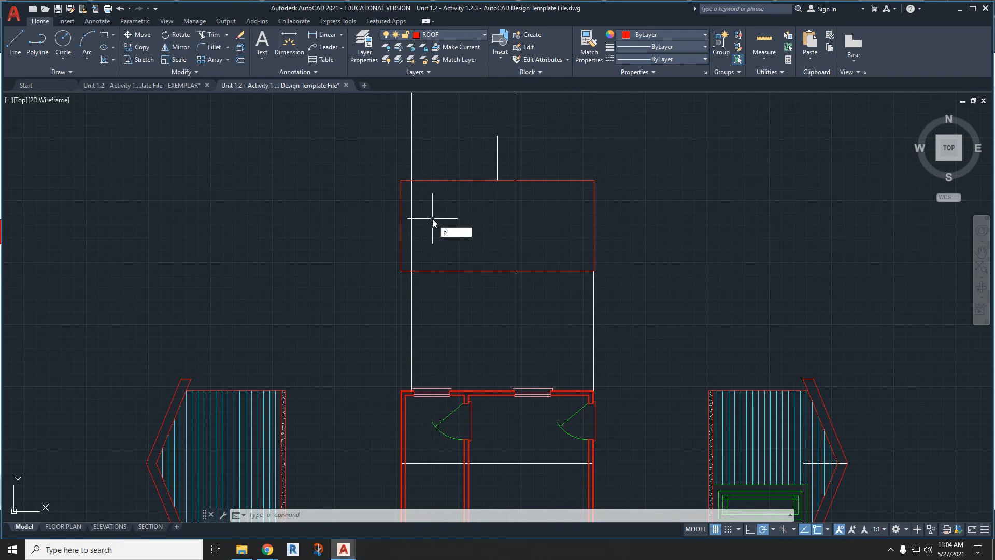
pyautogui.press('Return')
pyautogui.click(497, 181)
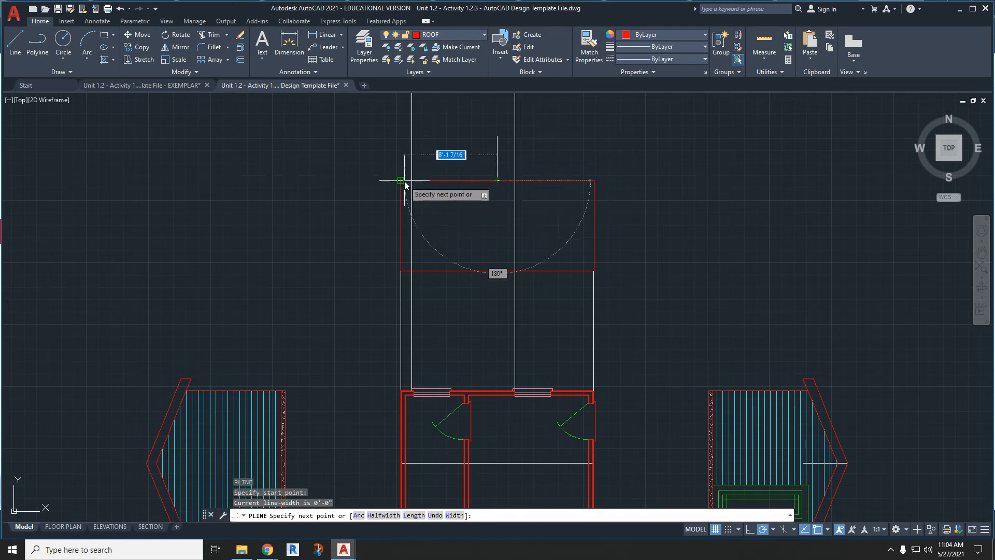
pyautogui.click(402, 181)
pyautogui.write('1')
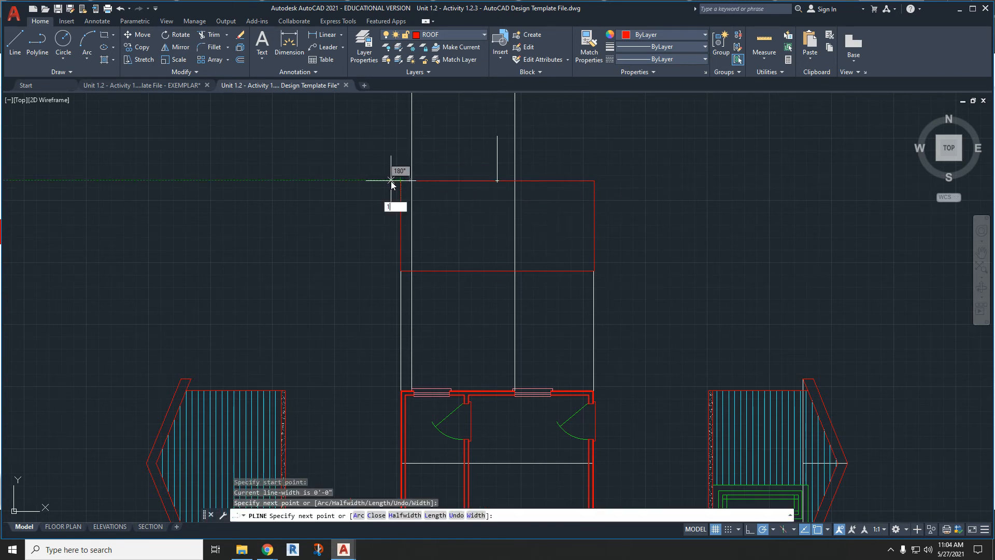
pyautogui.write("'")
pyautogui.press('Return')
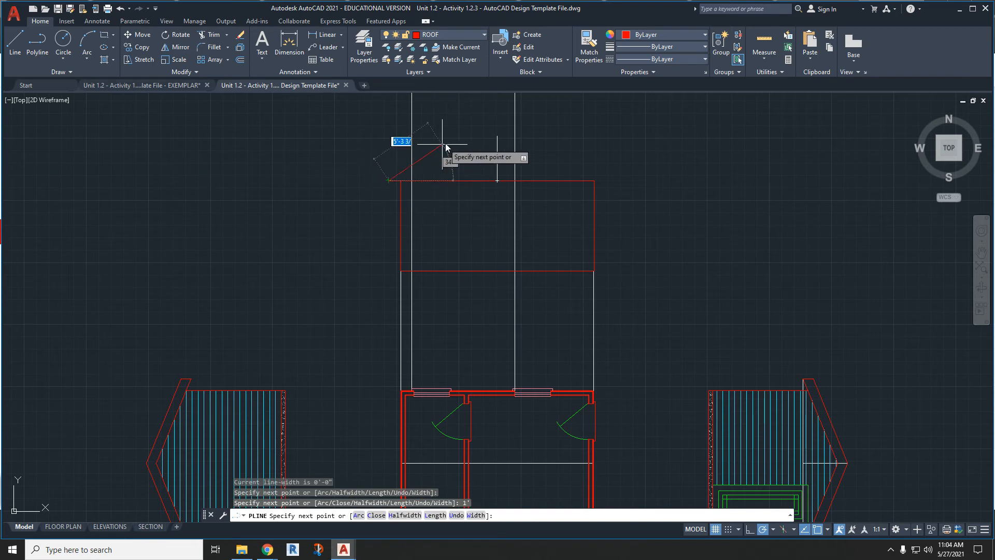
pyautogui.click(389, 136)
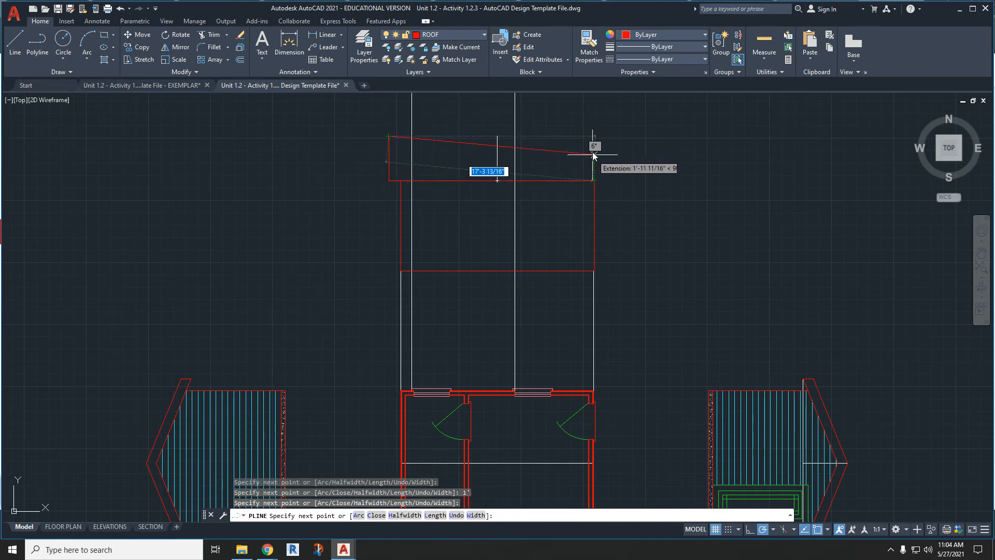
pyautogui.click(590, 136)
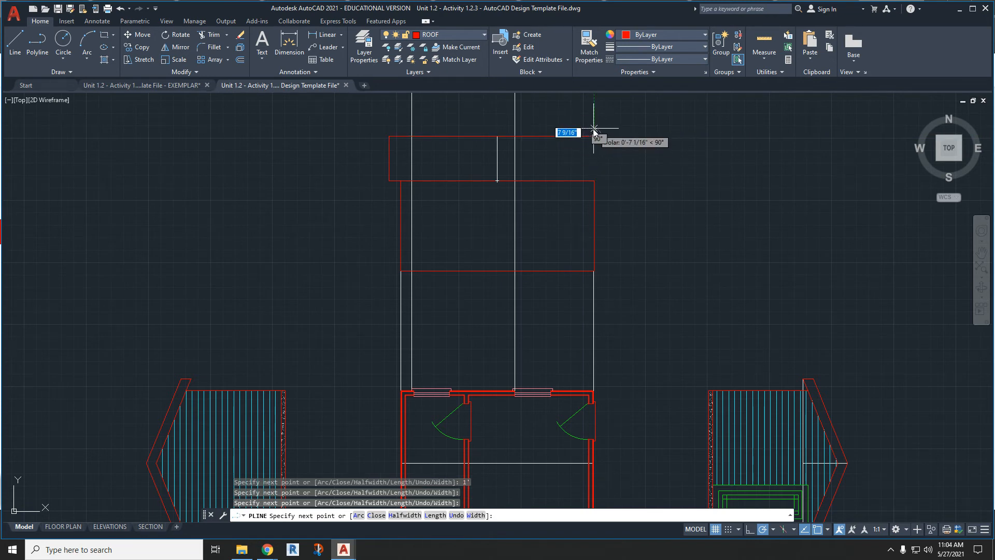
pyautogui.write("1'")
pyautogui.press('Return')
pyautogui.hotkey('ctrl', 'z')
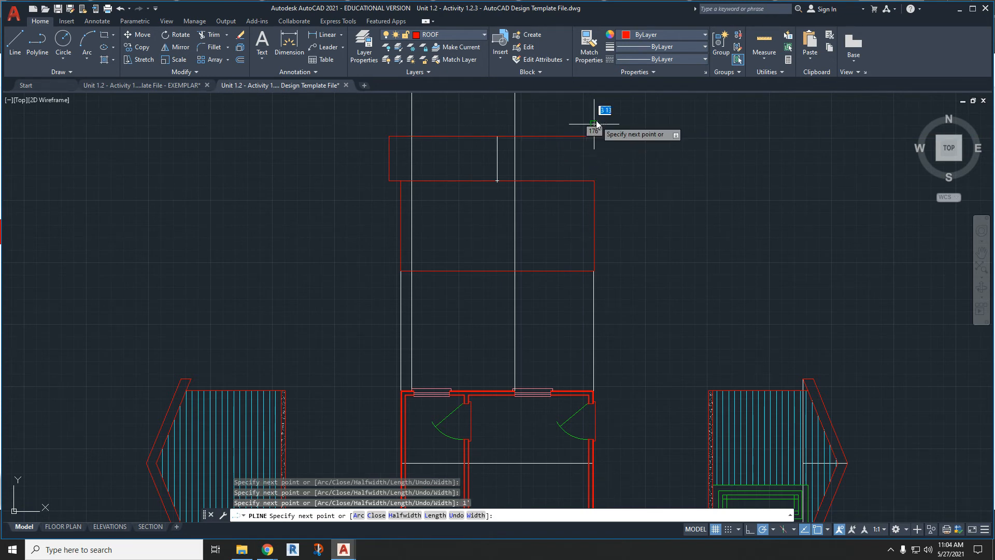
# - Continue the roof polyline 1' past the right wall, down to the wall top, and back to its starting midpoint
pyautogui.scroll(2, 595, 119)
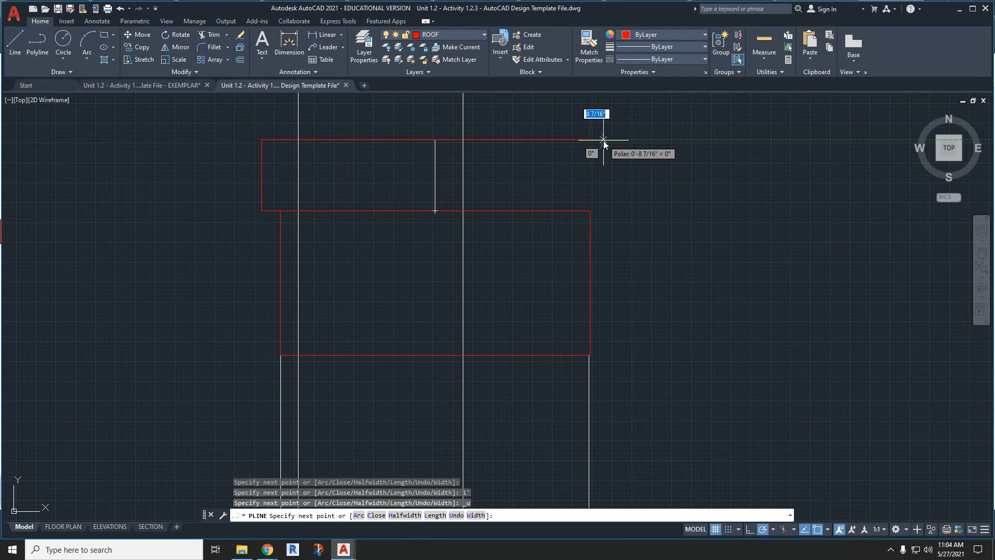
pyautogui.write("1'")
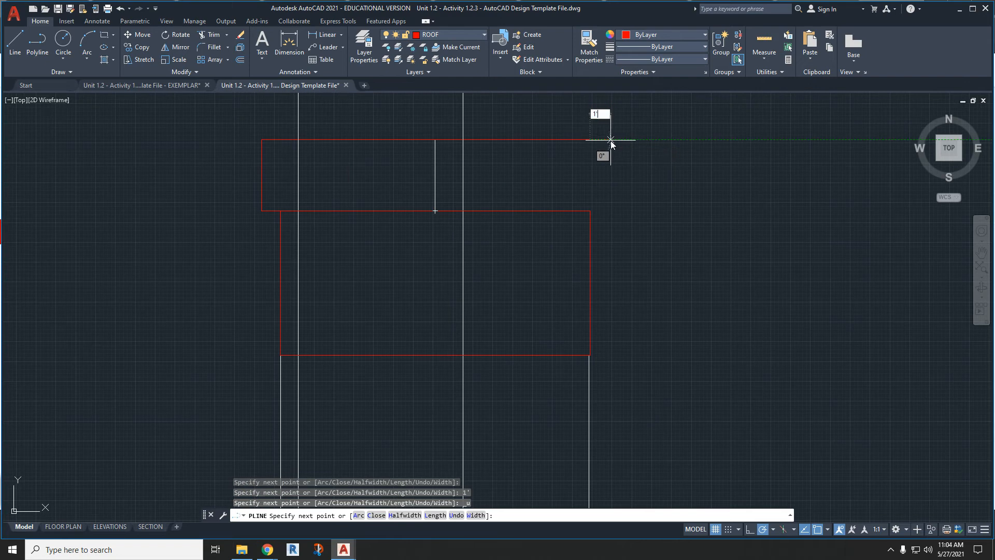
pyautogui.press('Return')
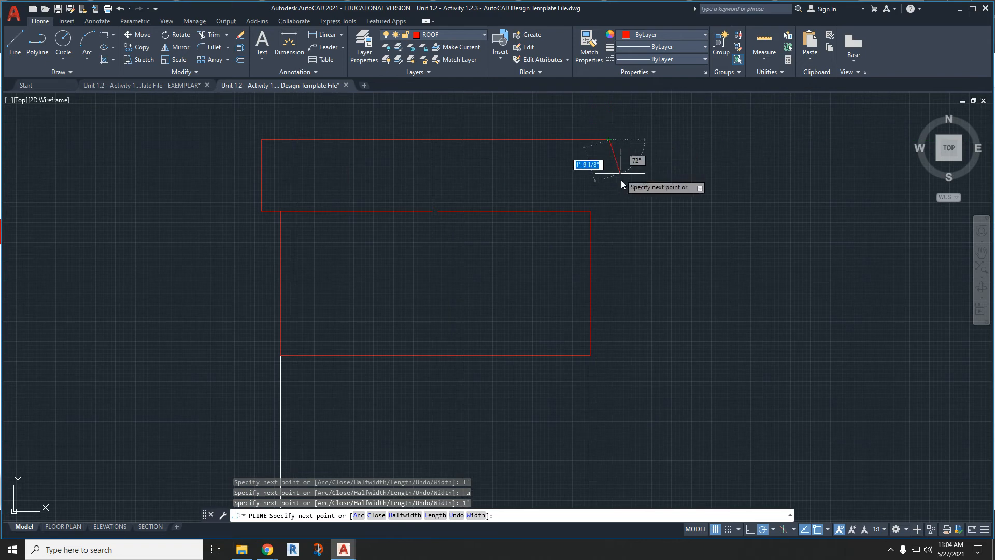
pyautogui.click(609, 210)
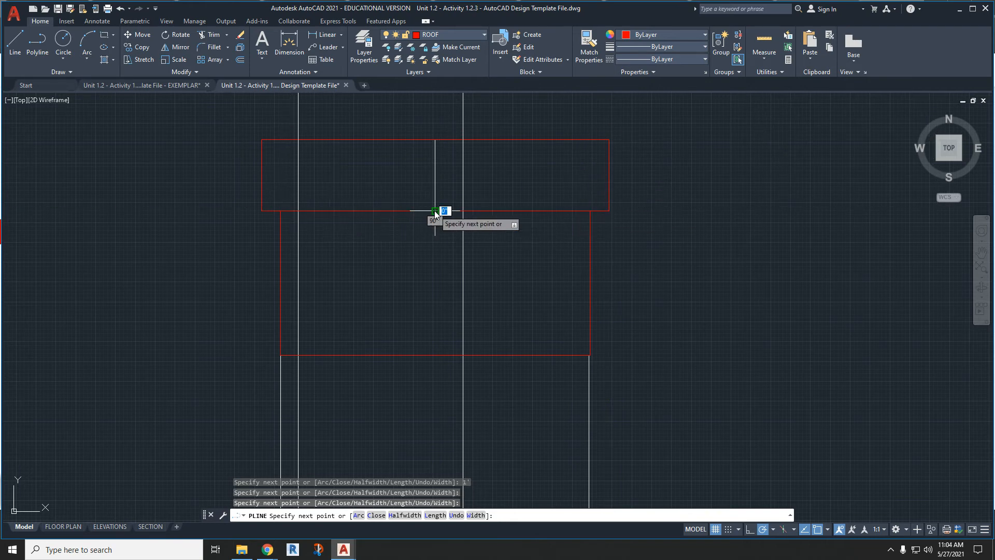
pyautogui.press('Escape')
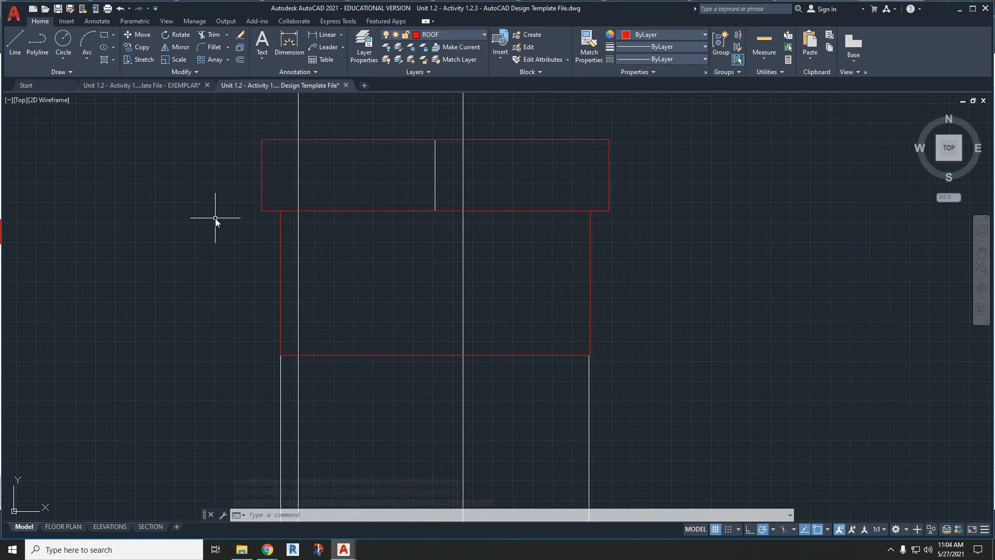
# - Draw a ROOF-layer line across the roof outline 9.25" above its bottom edge, and delete the short vertical segment used to locate it
pyautogui.scroll(-3, 318, 266)
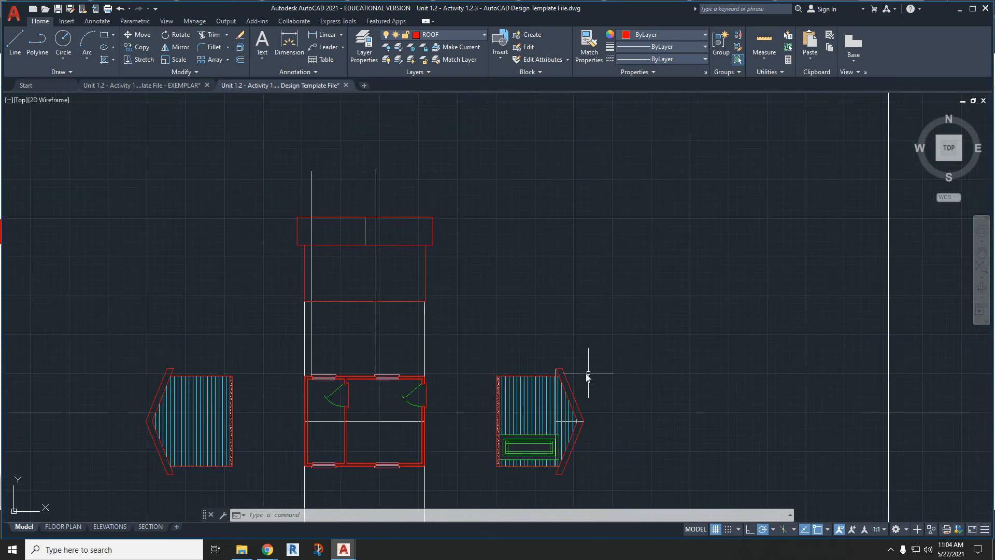
pyautogui.scroll(4, 587, 373)
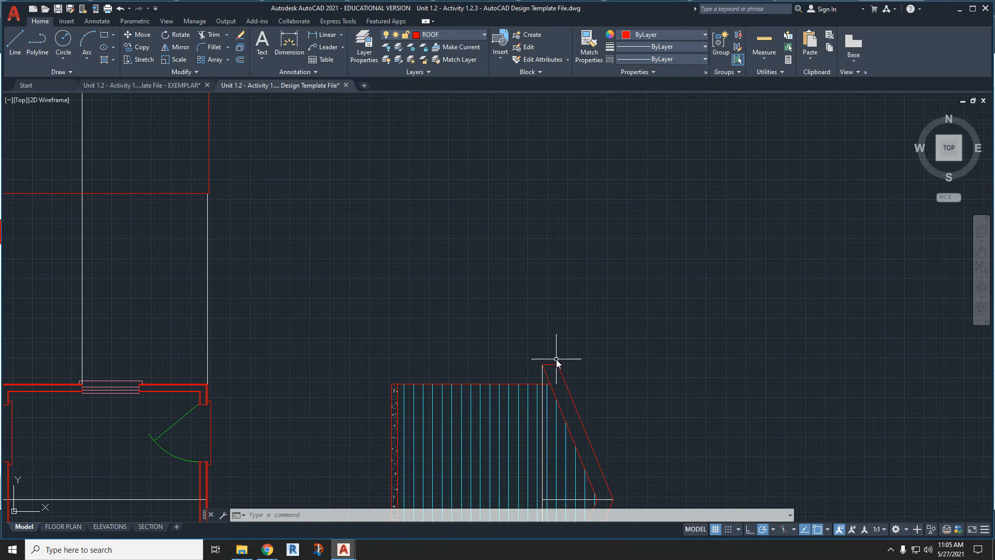
pyautogui.scroll(-2, 422, 296)
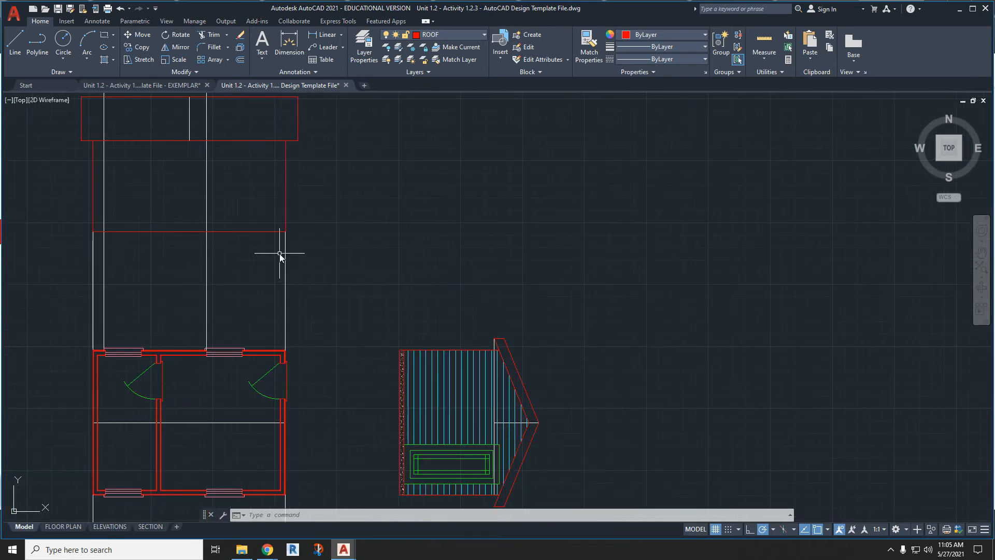
pyautogui.moveTo(282, 258); pyautogui.dragTo(390, 319, button='middle')
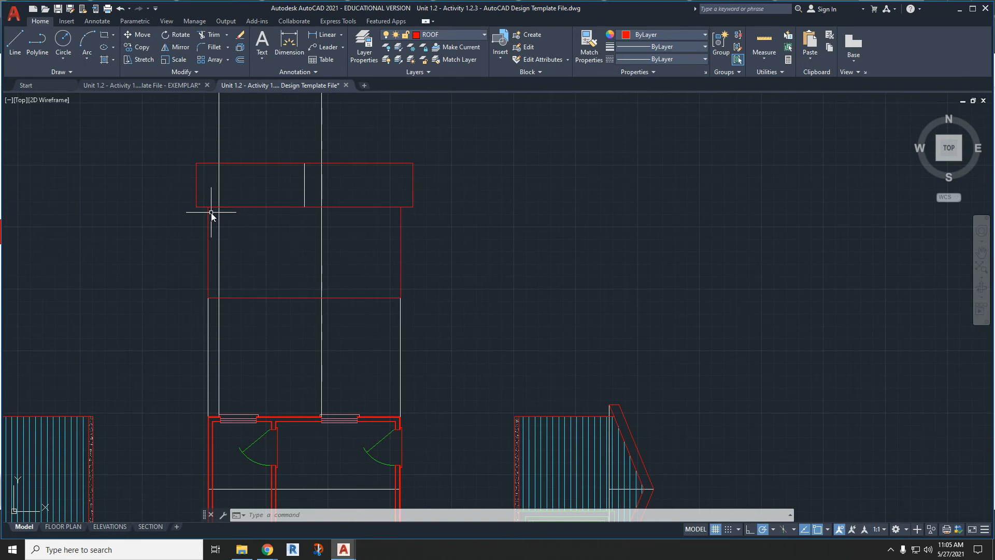
pyautogui.scroll(2, 208, 207)
pyautogui.moveTo(203, 171); pyautogui.dragTo(196, 256, button='middle')
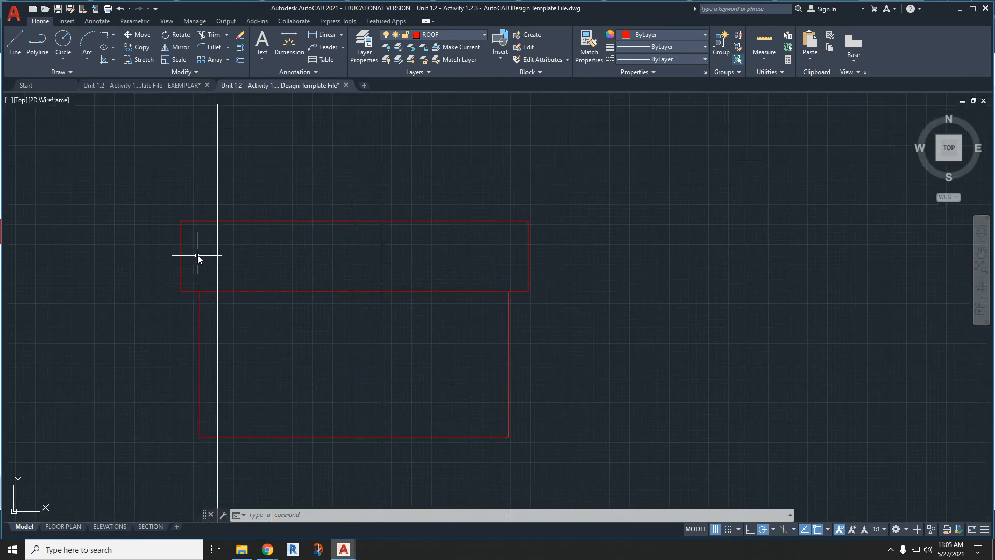
pyautogui.write('l')
pyautogui.press('Return')
pyautogui.click(181, 292)
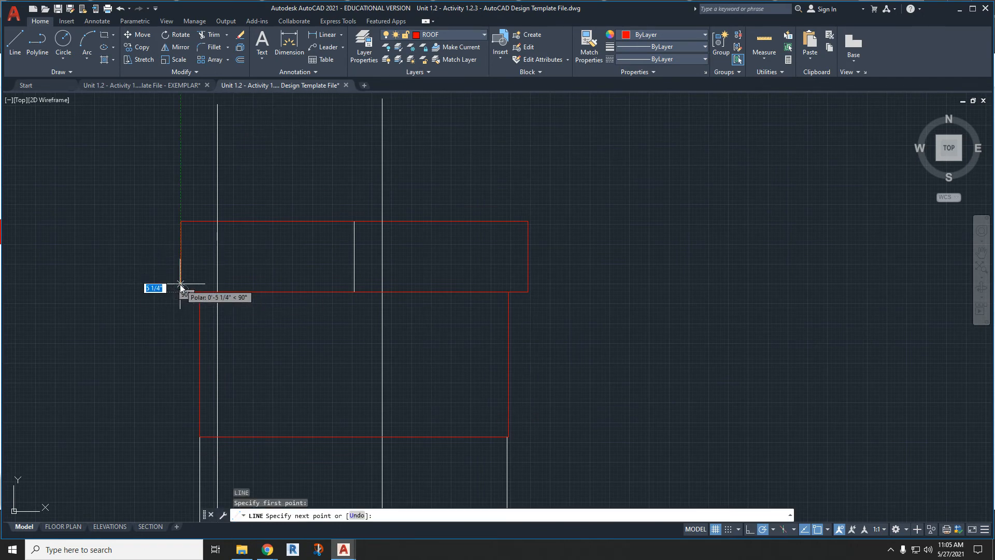
pyautogui.press('BackSpace')
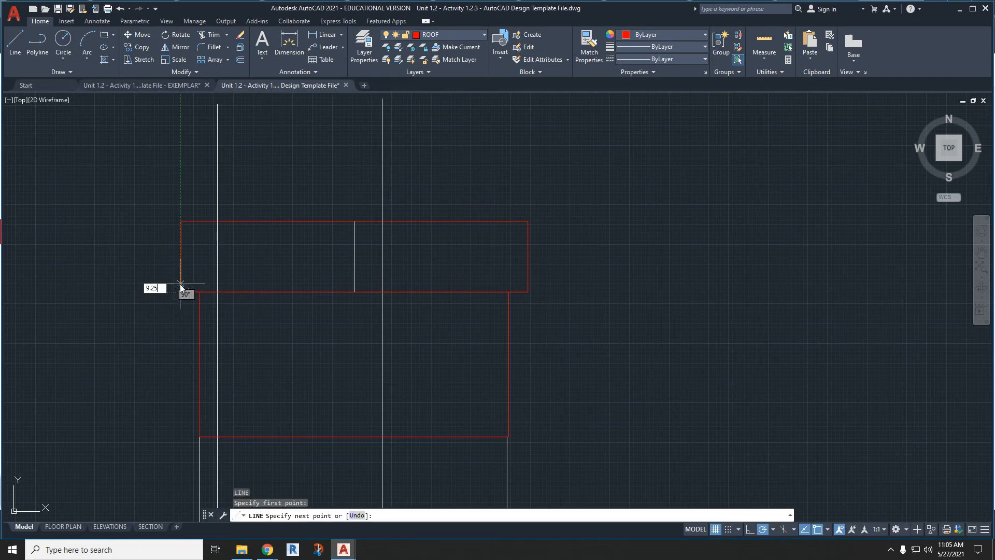
pyautogui.press('Return')
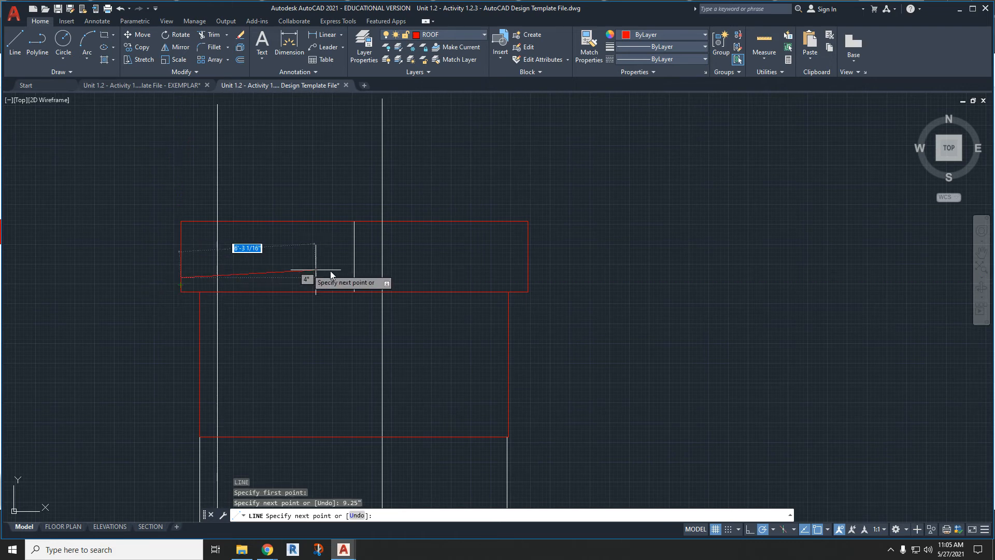
pyautogui.click(528, 278)
pyautogui.press('Escape')
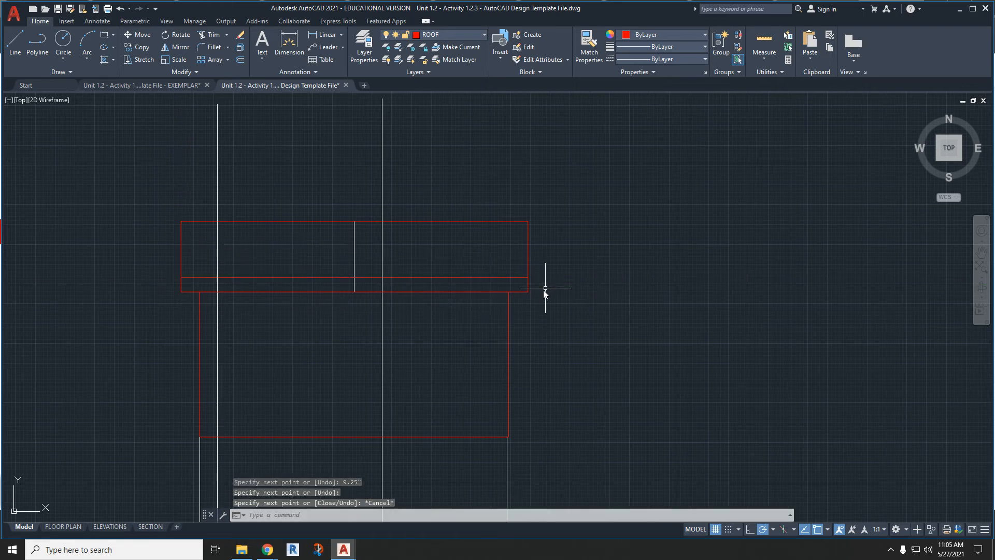
pyautogui.click(180, 283)
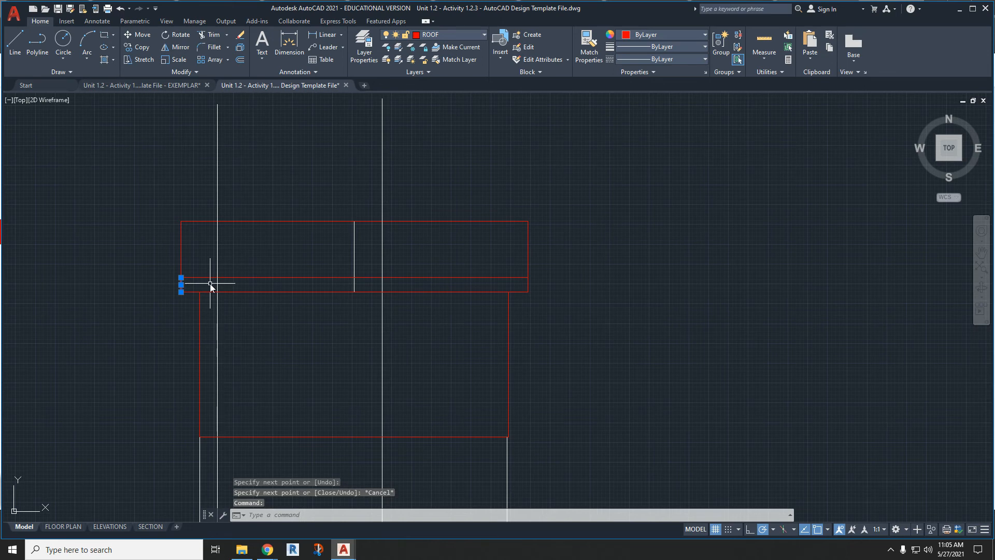
pyautogui.press('Delete')
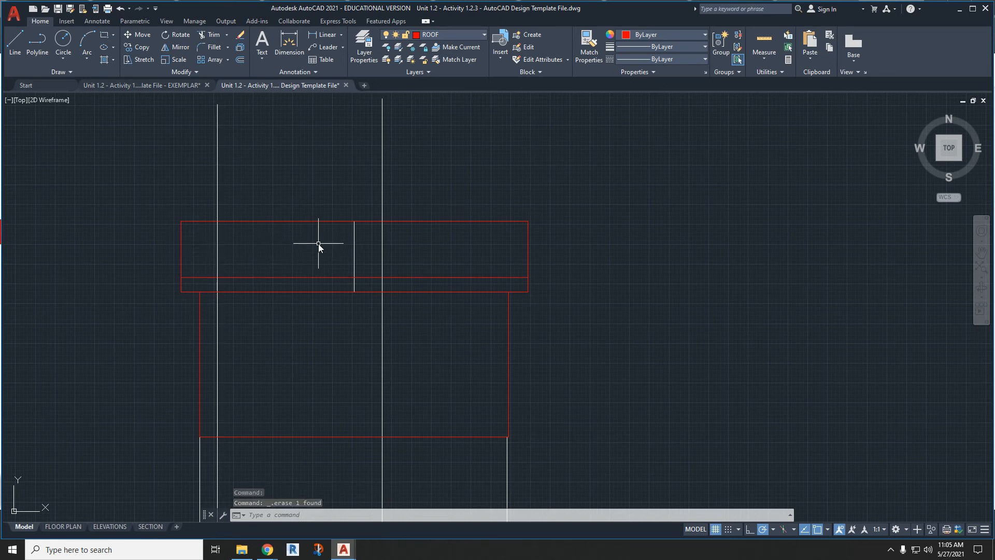
# - On the CONSTRUCTION layer, draw a line 2' up from the wall rectangle's lower-left corner and horizontally past the right wall
pyautogui.click(435, 34)
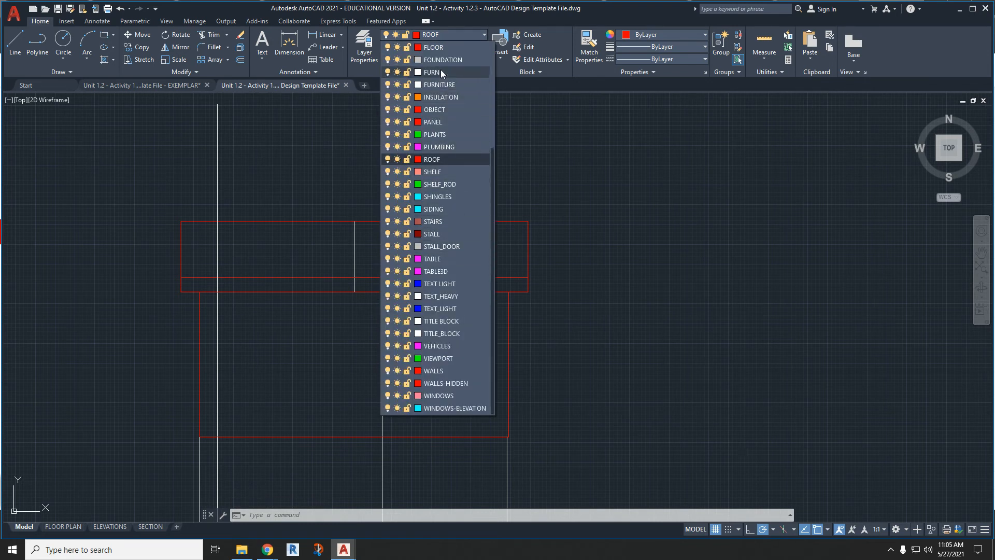
pyautogui.scroll(4, 438, 85)
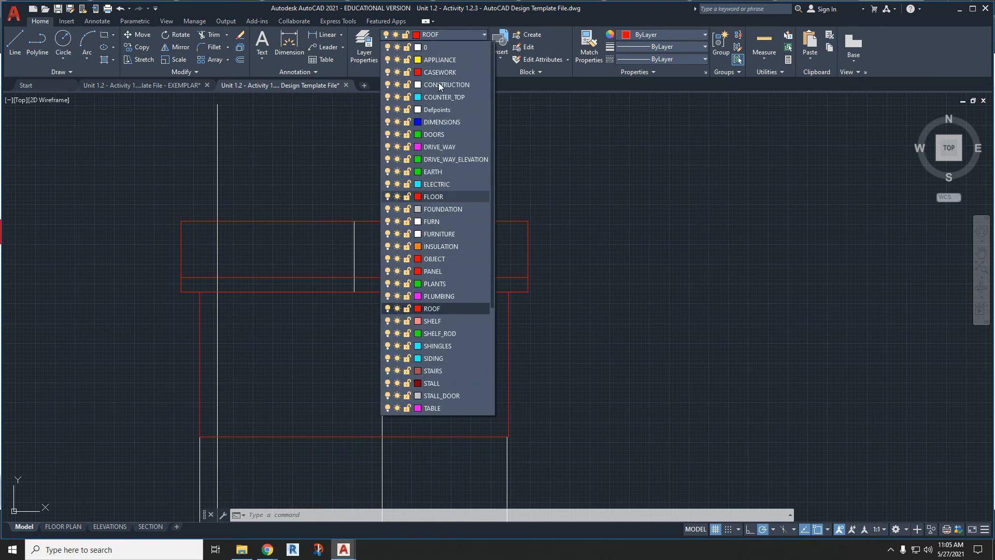
pyautogui.click(439, 83)
pyautogui.write('l')
pyautogui.press('Return')
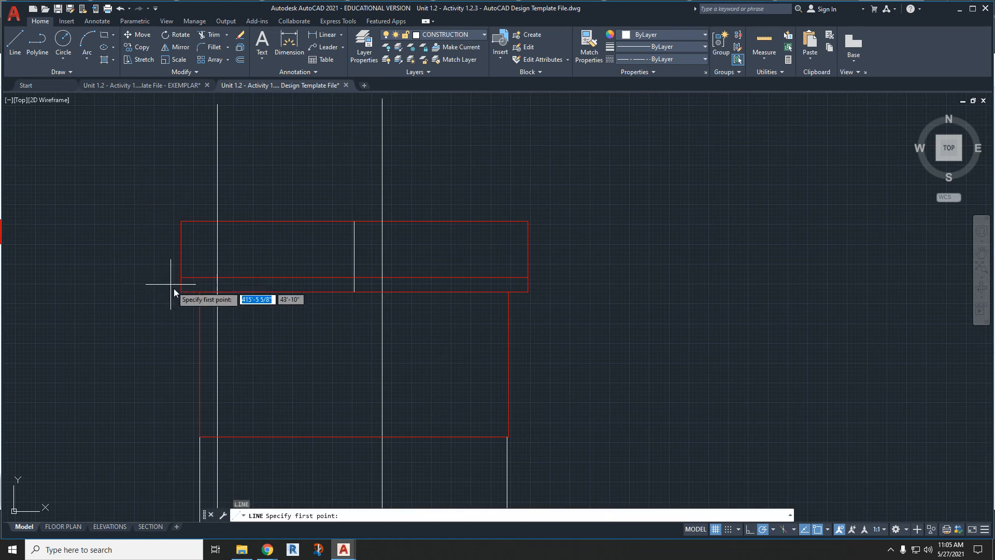
pyautogui.click(200, 437)
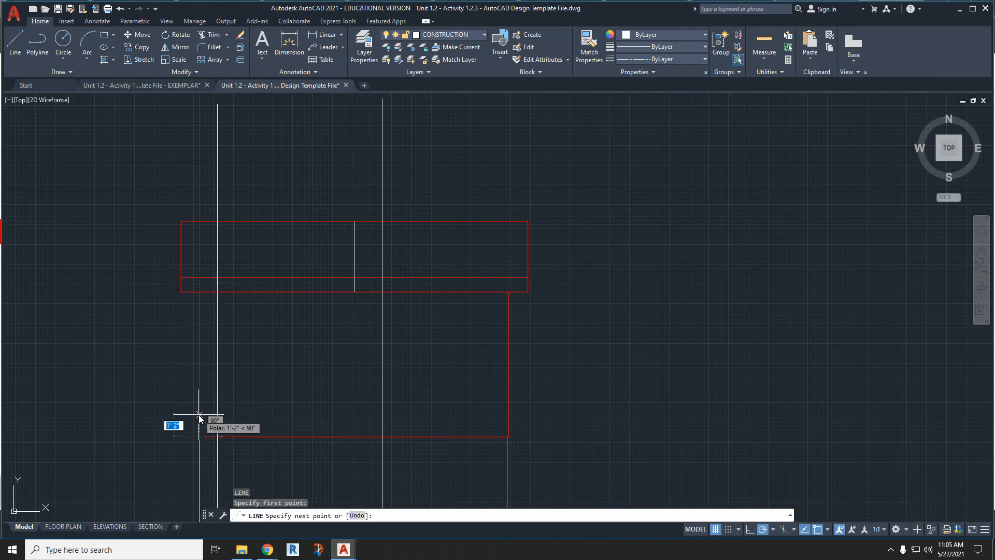
pyautogui.write("2'")
pyautogui.press('Return')
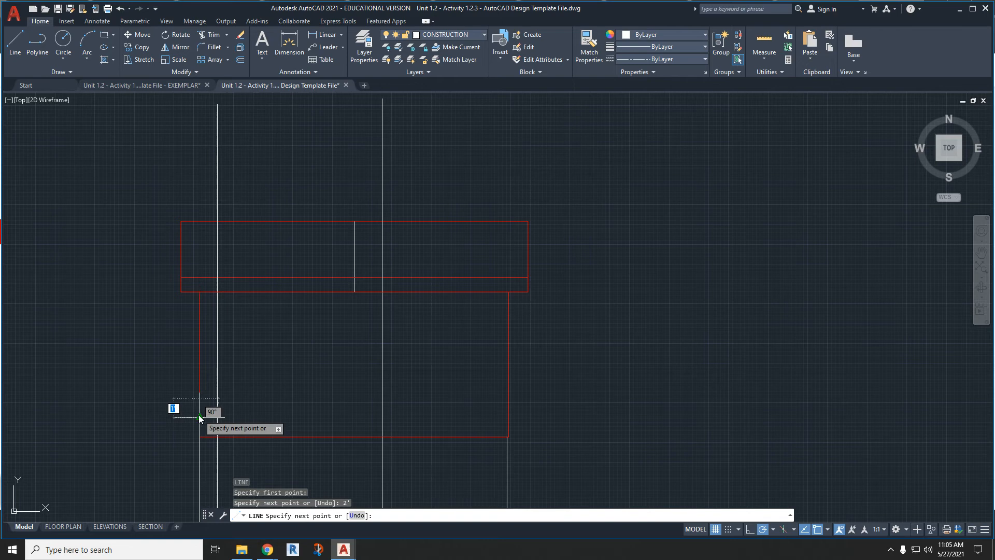
pyautogui.click(597, 398)
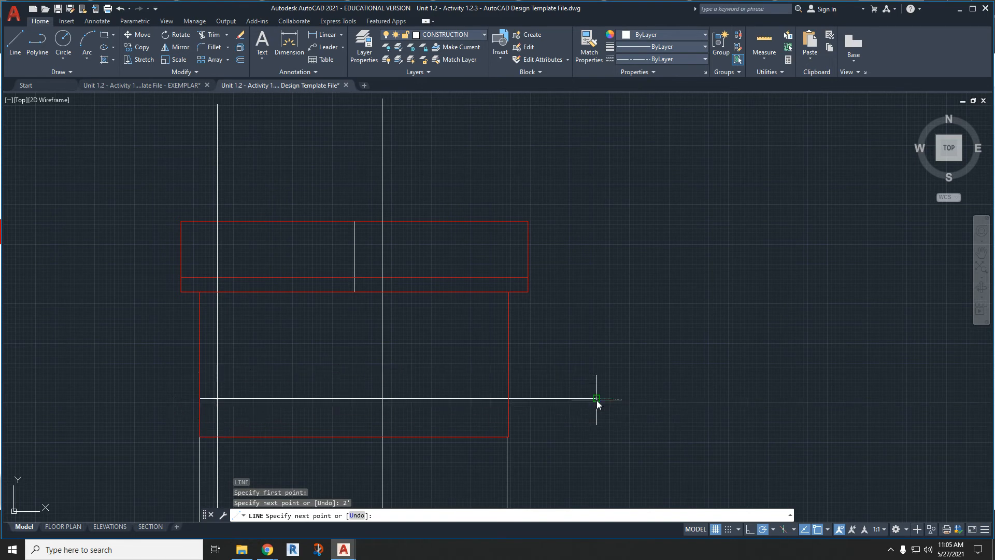
pyautogui.press('Escape')
# - Copy the 3' x 5' elevation window from the drawing's BLOCKS area to the clipboard
pyautogui.scroll(-6, 400, 396)
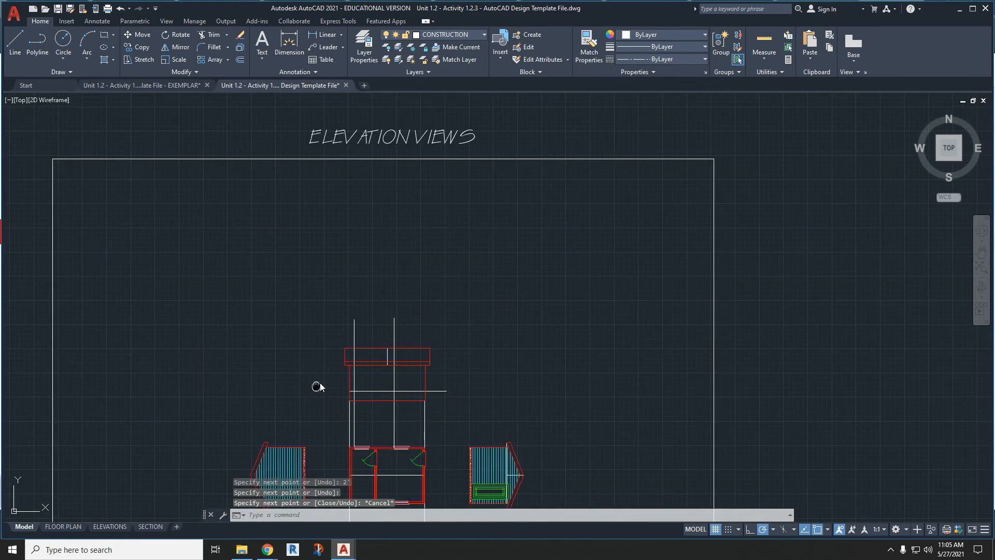
pyautogui.scroll(-4, 423, 318)
pyautogui.moveTo(176, 359)
pyautogui.mouseDown(button='middle')
pyautogui.moveTo(306, 309)
pyautogui.moveTo(636, 294)
pyautogui.mouseUp(button='middle')
pyautogui.scroll(-4, 307, 326)
pyautogui.moveTo(149, 328); pyautogui.dragTo(397, 332, button='middle')
pyautogui.scroll(4, 304, 344)
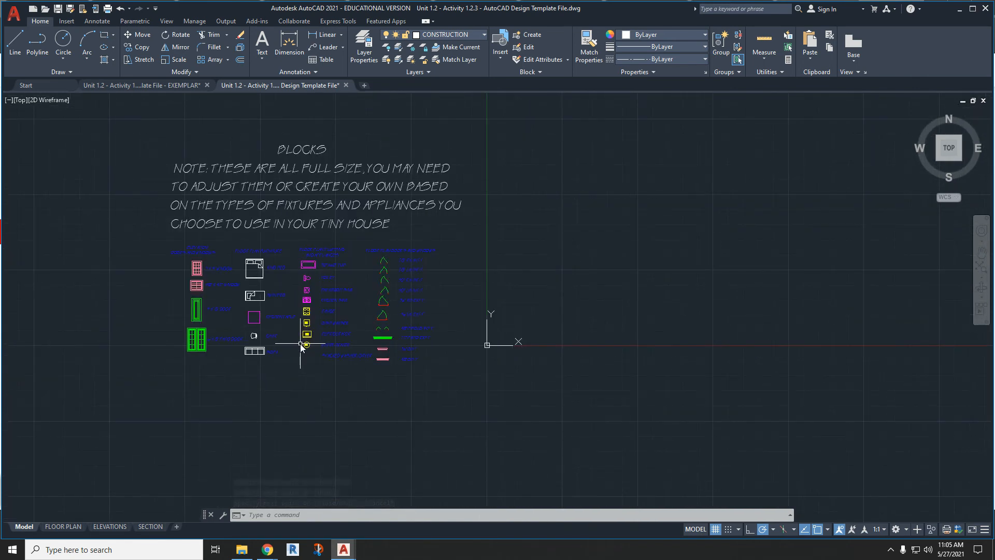
pyautogui.scroll(4, 290, 332)
pyautogui.scroll(5, 582, 382)
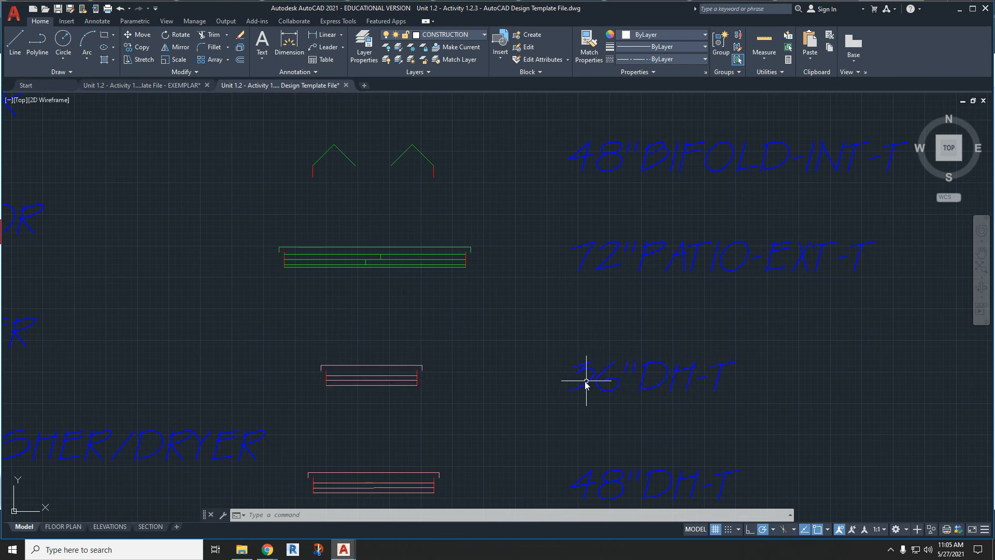
pyautogui.scroll(-5, 622, 388)
pyautogui.scroll(5, 412, 283)
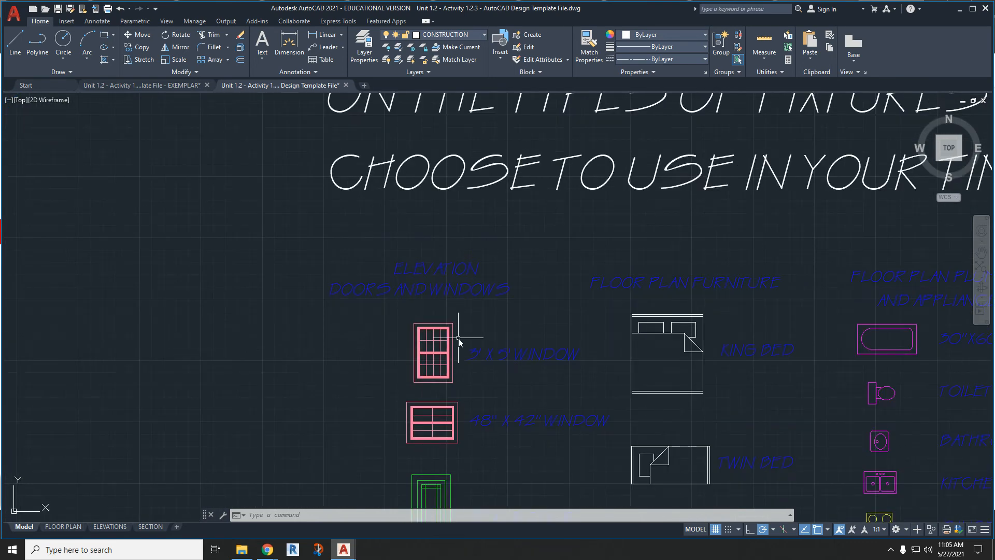
pyautogui.click(449, 367)
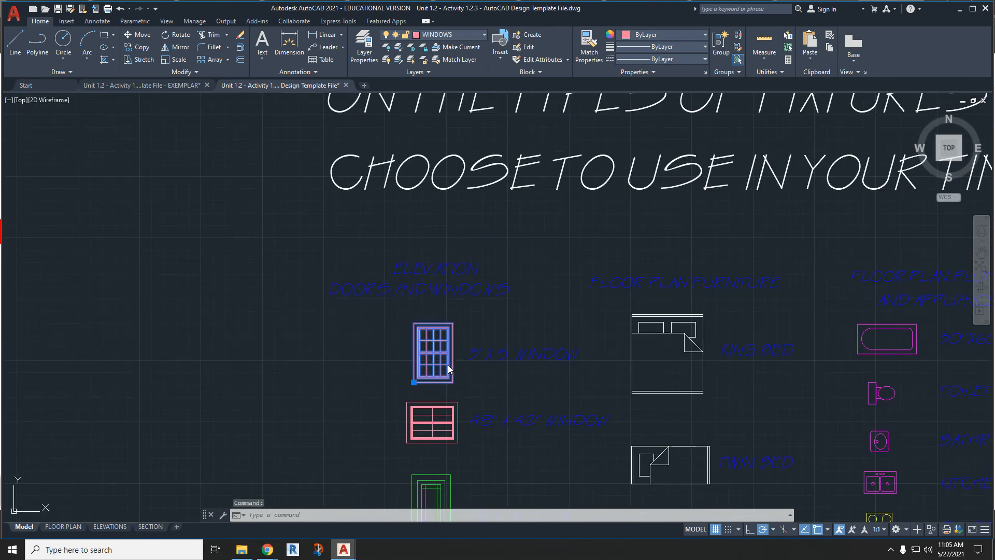
pyautogui.hotkey('ctrl', 'c')
# - Paste the window twice into the long-side elevation, where each vertical projection line meets the horizontal construction line
pyautogui.hotkey('ctrl', 'v')
pyautogui.scroll(-5, 305, 390)
pyautogui.scroll(-2, 618, 397)
pyautogui.scroll(8, 616, 396)
pyautogui.click(486, 314)
pyautogui.hotkey('ctrl', 'v')
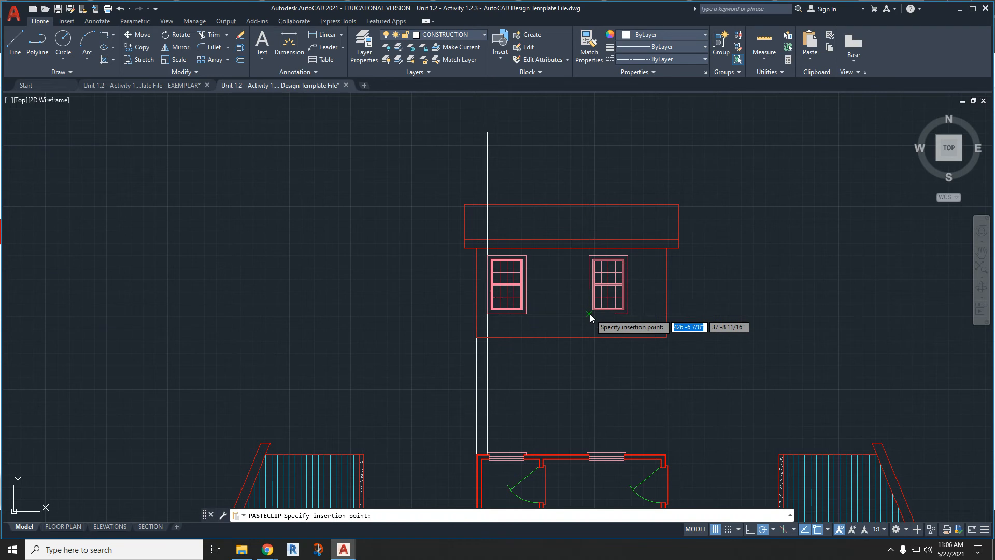
pyautogui.click(590, 313)
# - Make FLOOR the current layer
pyautogui.scroll(-3, 647, 342)
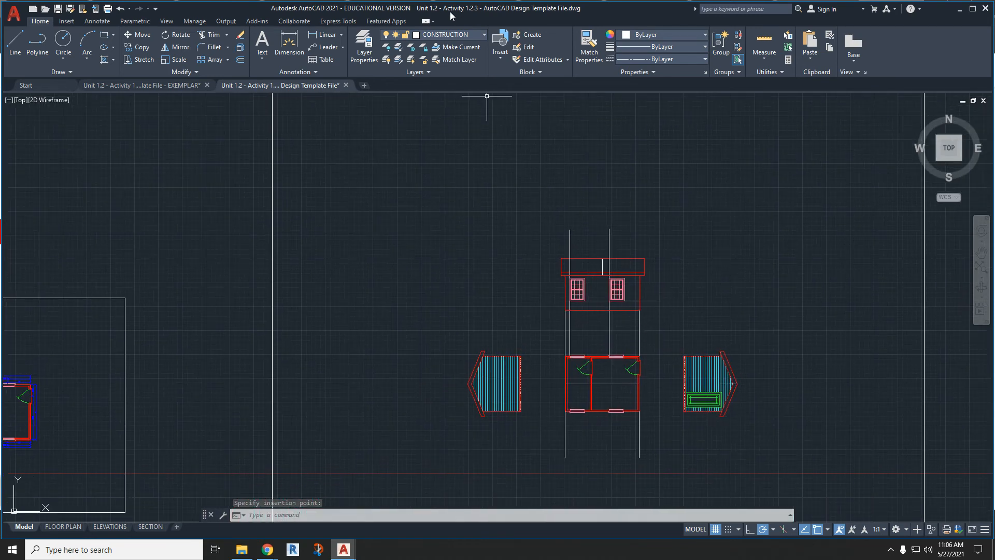
pyautogui.click(454, 35)
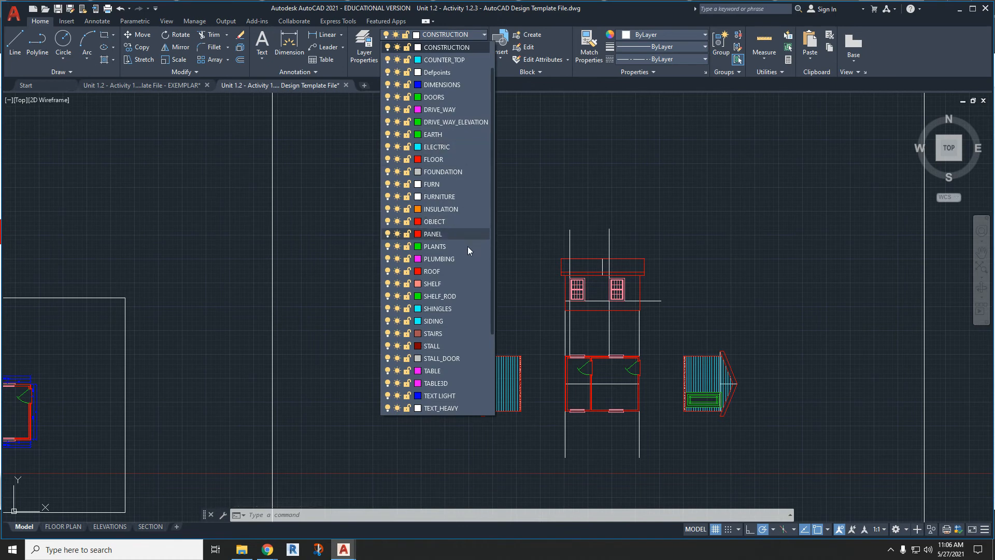
pyautogui.scroll(-3, 467, 248)
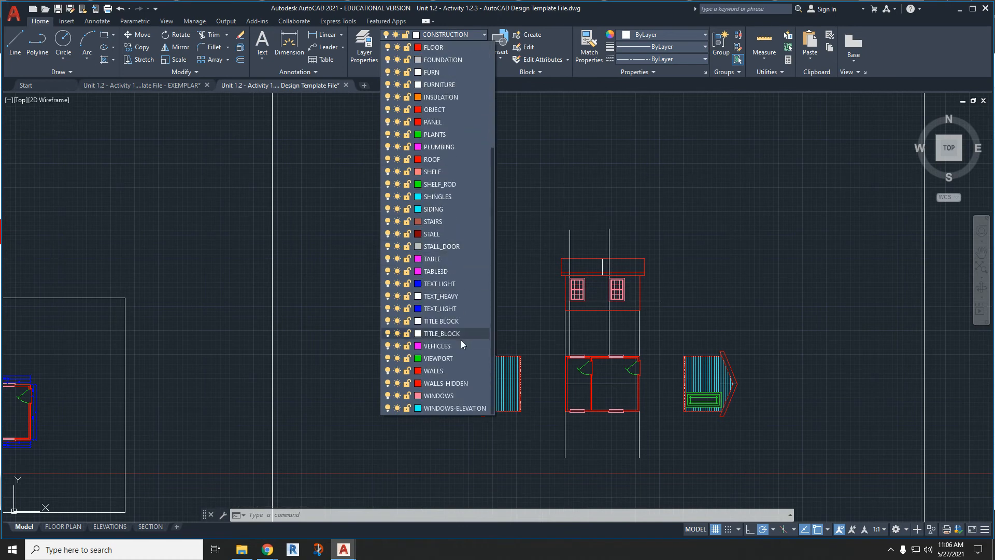
pyautogui.click(450, 47)
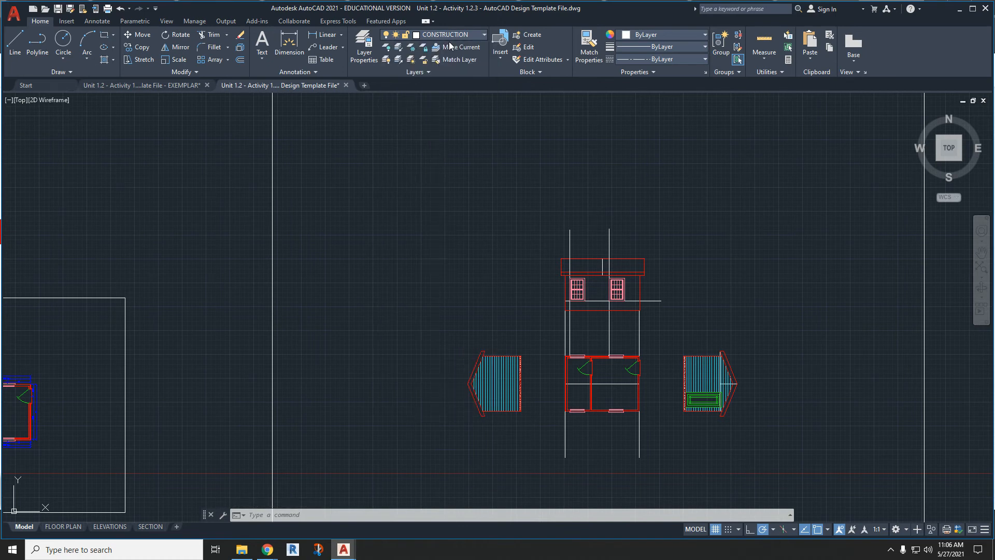
# - Try to draw a floor rectangle below the wall from its lower-left corner with the value 4", and undo it
pyautogui.click(104, 39)
pyautogui.scroll(4, 592, 353)
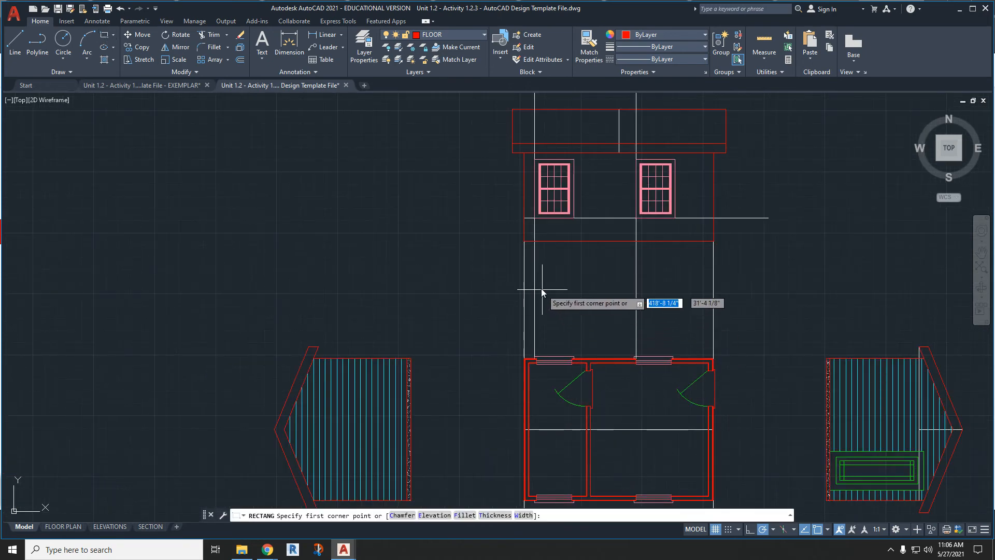
pyautogui.click(524, 242)
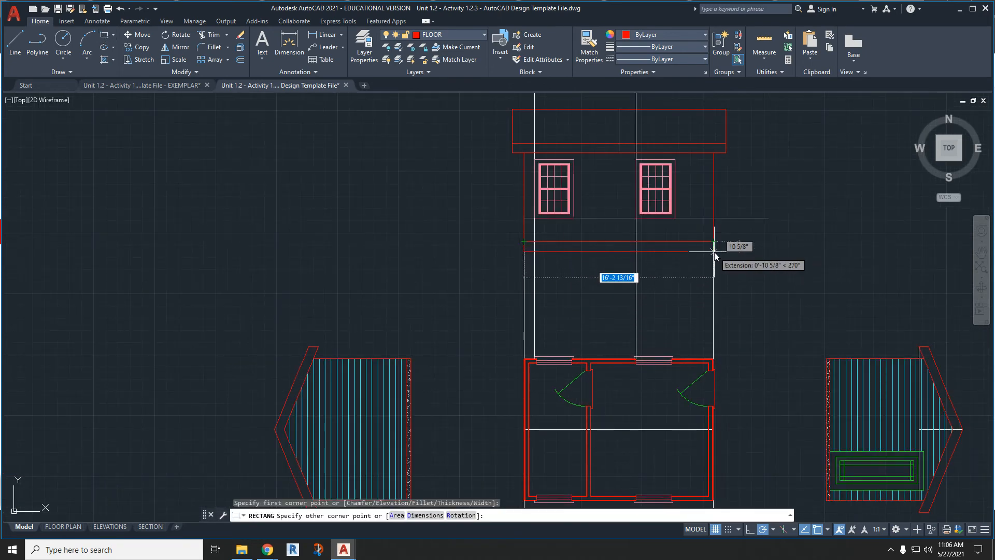
pyautogui.write('4')
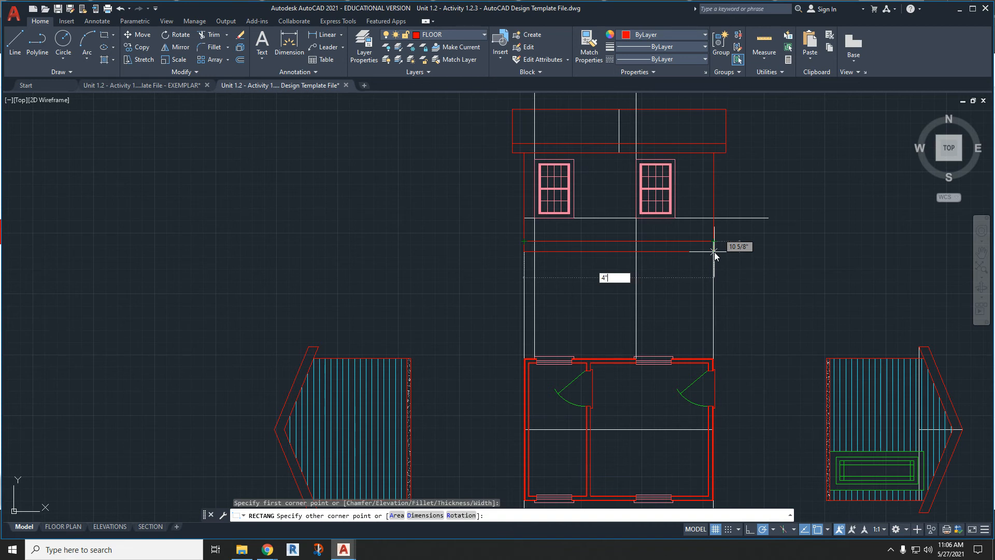
pyautogui.press('Return')
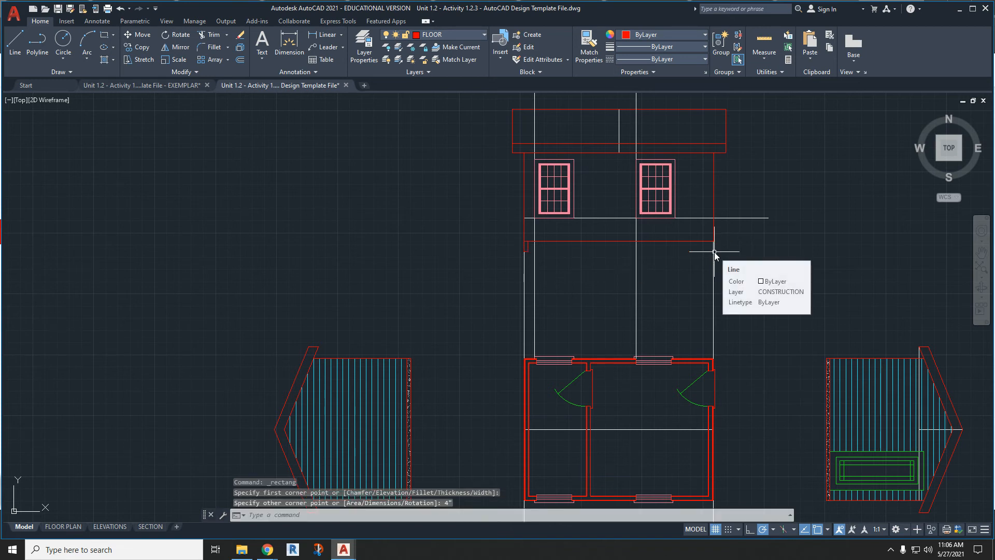
pyautogui.hotkey('ctrl', 'z')
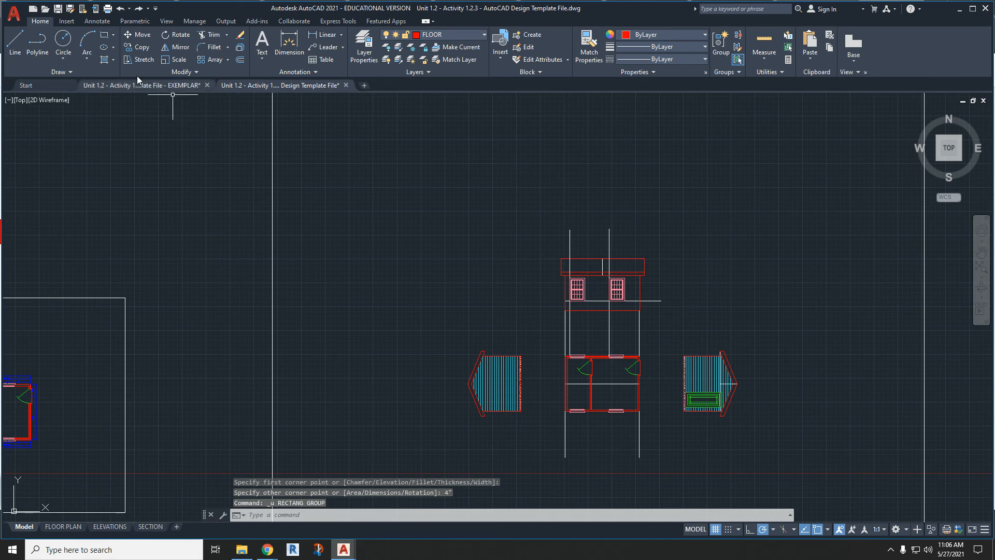
# - Try to draw a 4" high floor rectangle below the long-side wall, starting from the wall's lower-left corner
pyautogui.click(104, 40)
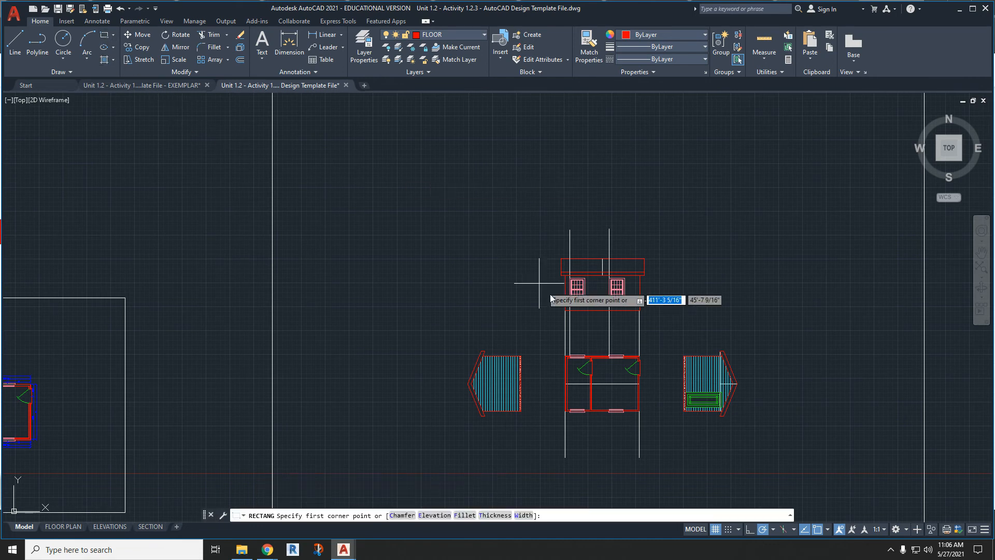
pyautogui.click(576, 309)
pyautogui.scroll(6, 638, 309)
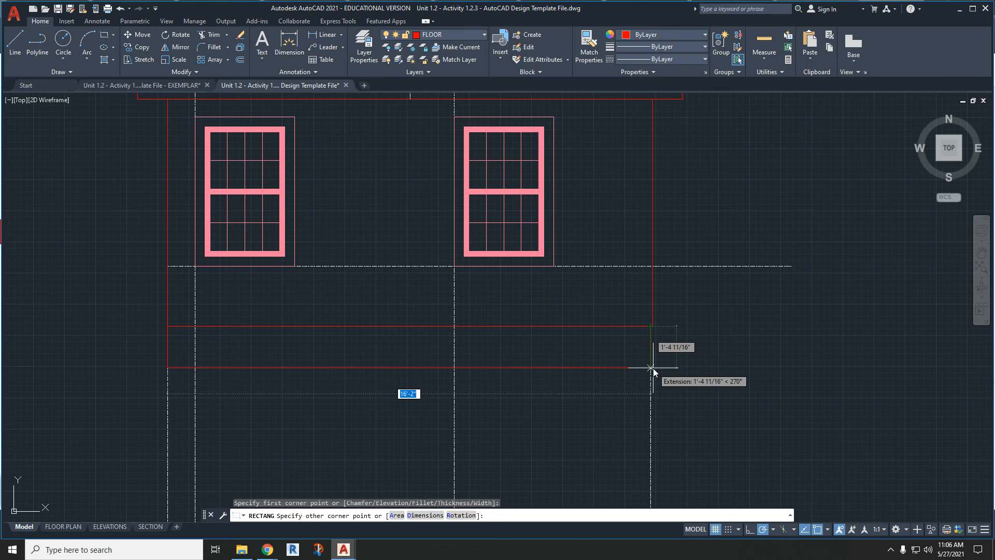
pyautogui.press('Tab')
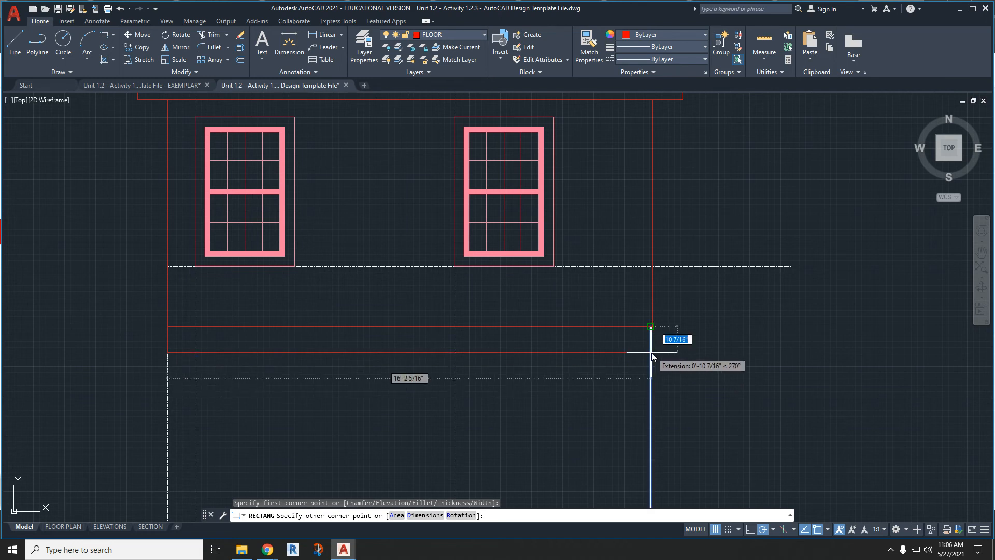
pyautogui.write('4')
pyautogui.press('Return')
pyautogui.scroll(2, 657, 344)
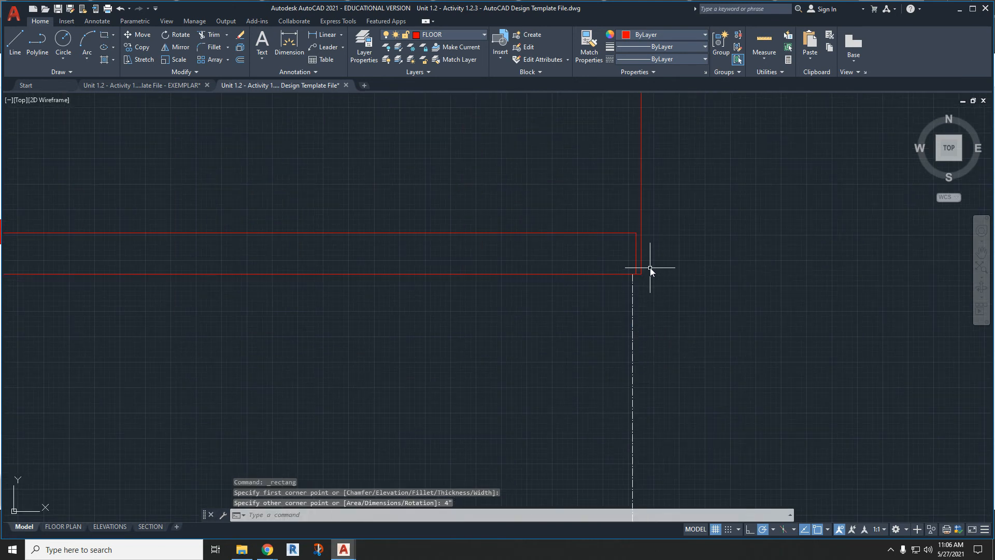
# - Try to stretch the new floor rectangle's upper-right corner towards the wall edge, cancel it, and delete the rectangle
pyautogui.click(636, 251)
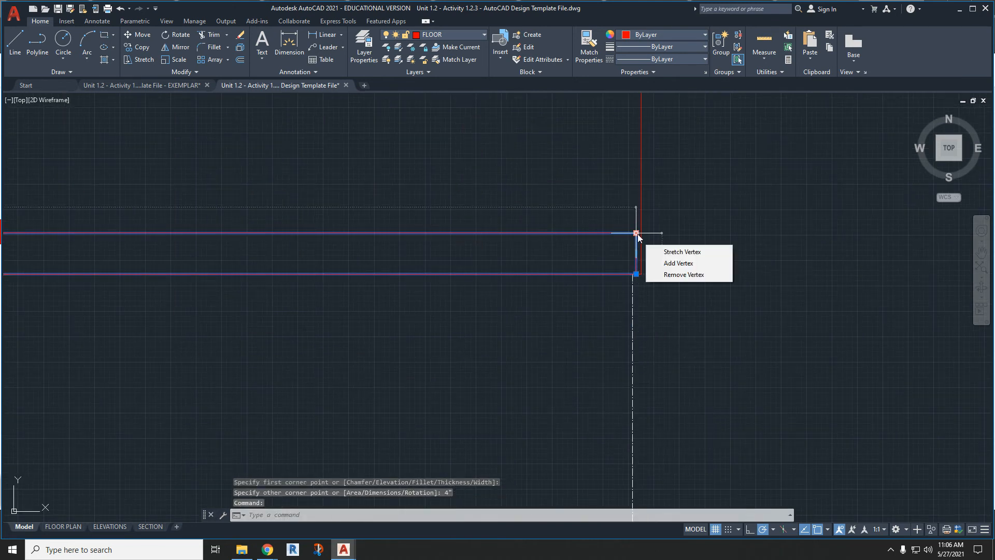
pyautogui.click(637, 233)
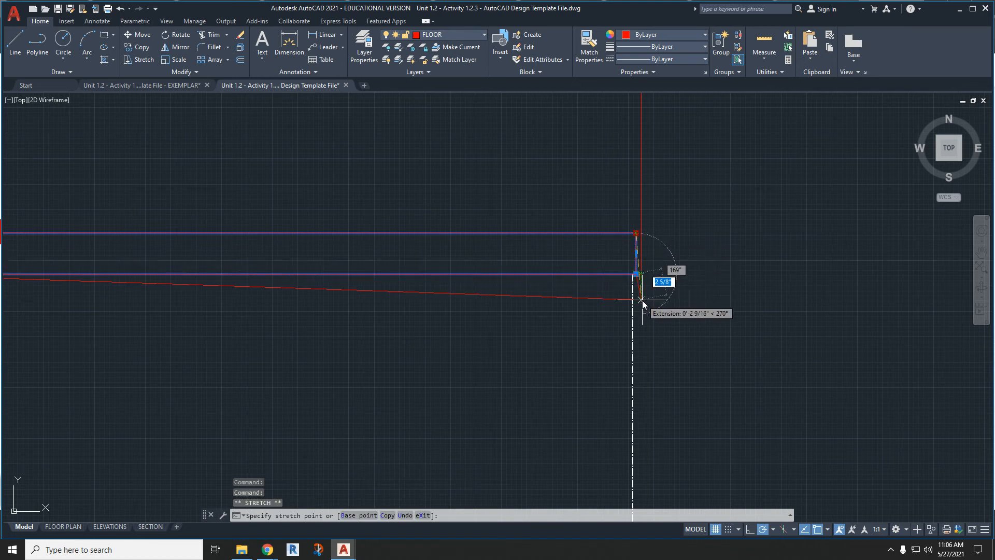
pyautogui.press('Escape')
pyautogui.press('Delete')
pyautogui.scroll(-5, 638, 263)
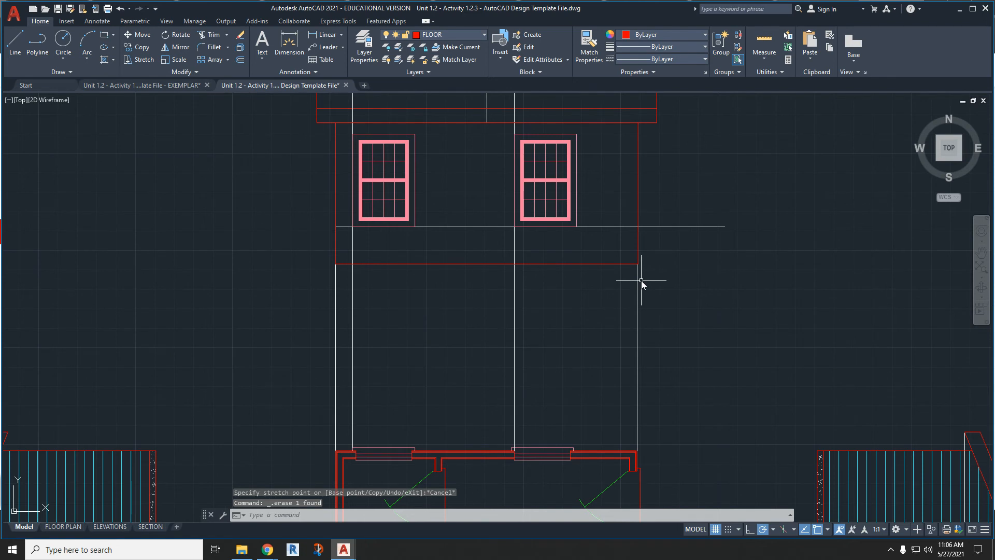
# - Try to stretch the wall outline's lower-right corner onto the right projection line, and undo the edit
pyautogui.scroll(6, 682, 270)
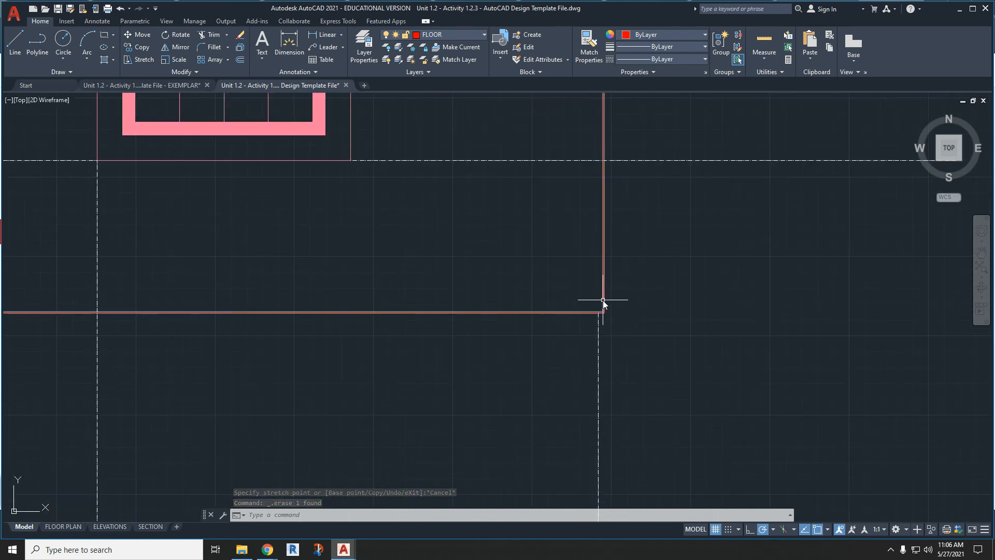
pyautogui.click(605, 311)
pyautogui.click(603, 312)
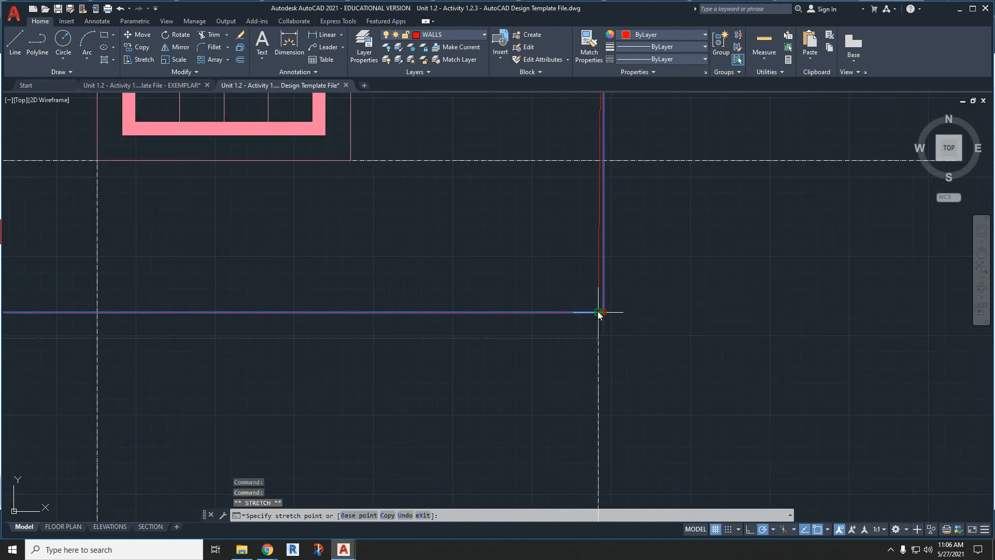
pyautogui.scroll(-4, 657, 278)
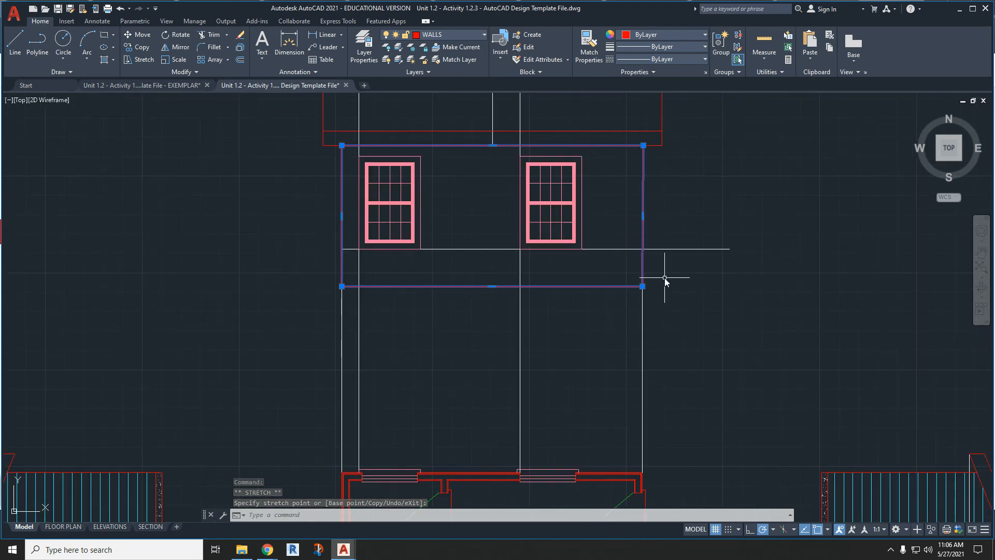
pyautogui.hotkey('ctrl', 'z')
pyautogui.hotkey('ctrl', 'z')
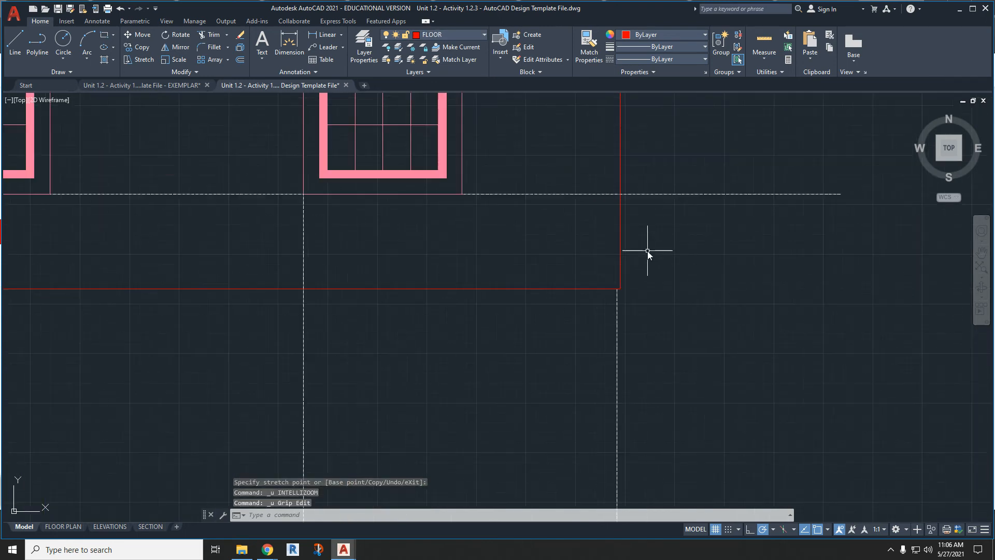
# - Extend the right vertical projection line straight upward alongside the wall's right edge, past the window sill line
pyautogui.click(617, 316)
pyautogui.click(617, 289)
pyautogui.scroll(-3, 617, 291)
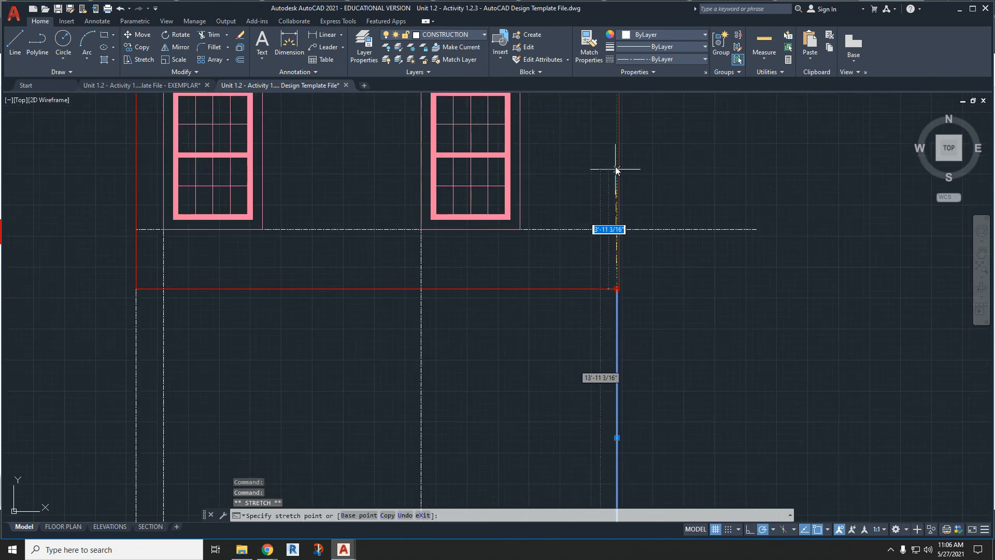
pyautogui.click(617, 131)
# - Stretch the wall outline's whole right edge horizontally onto the extended projection line
pyautogui.click(619, 141)
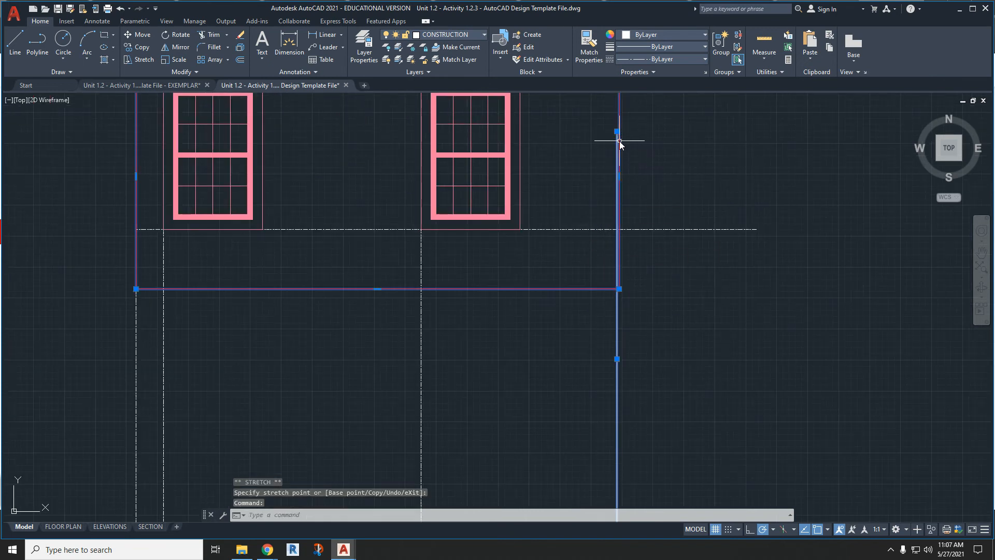
pyautogui.click(619, 177)
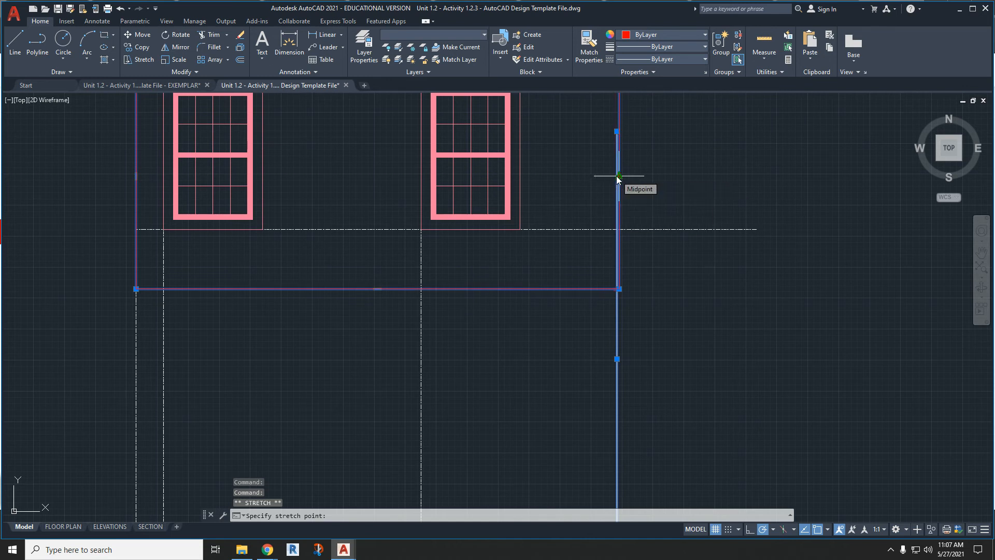
pyautogui.scroll(4, 618, 178)
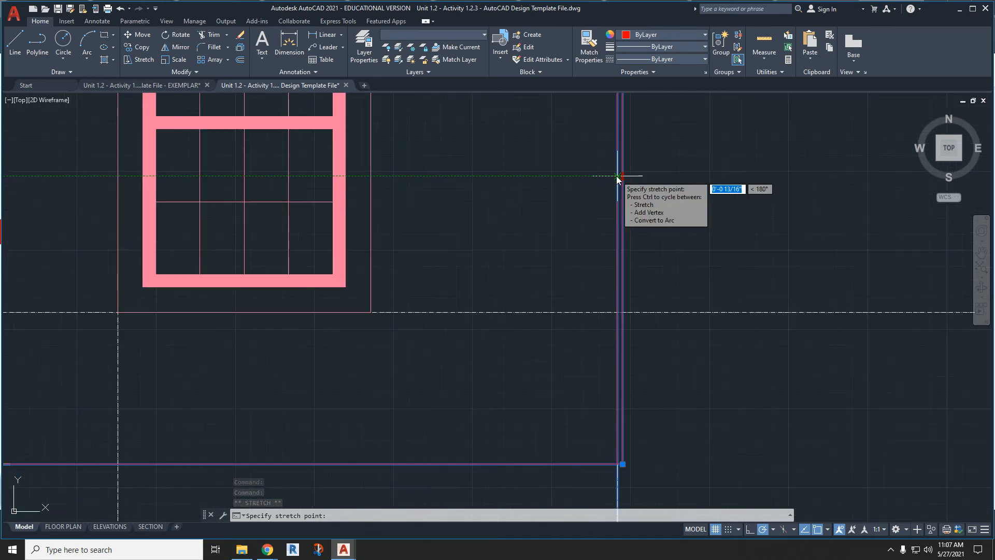
pyautogui.click(617, 177)
pyautogui.scroll(-5, 645, 269)
pyautogui.scroll(5, 655, 200)
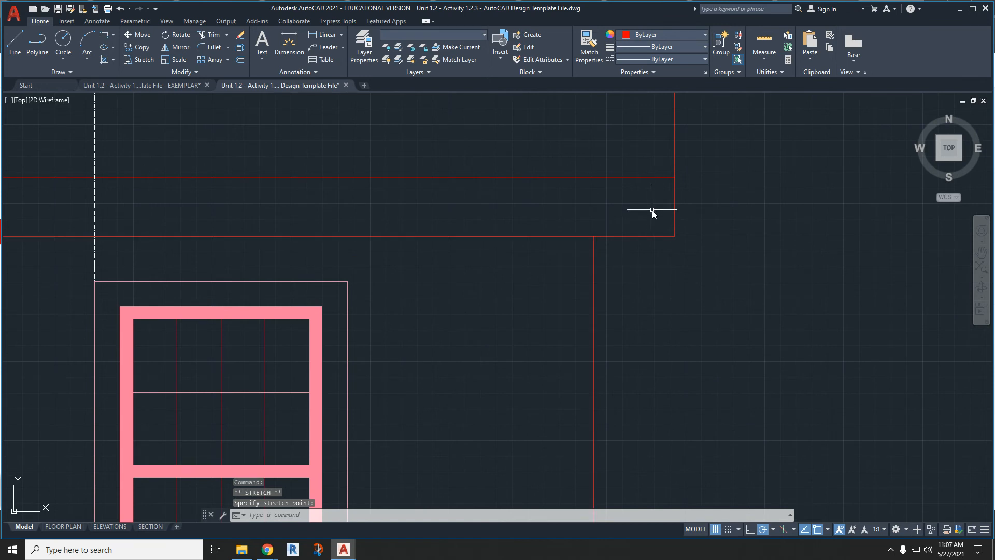
# - Draw a guide line 1' outward from the wall's upper-right corner and then vertically up past the roof's upper edge
pyautogui.press('Escape')
pyautogui.write('l')
pyautogui.press('Return')
pyautogui.click(593, 236)
pyautogui.write("1'")
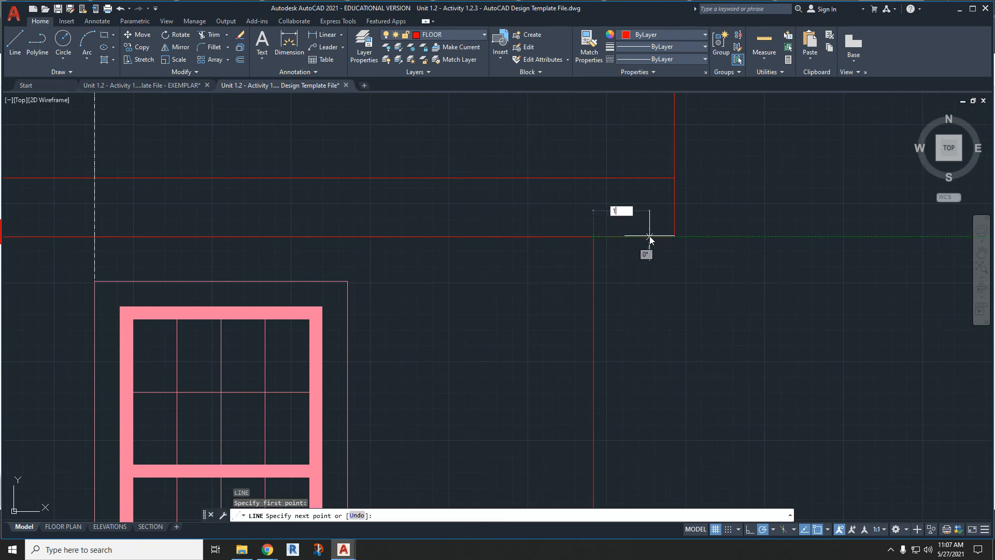
pyautogui.press('Return')
pyautogui.moveTo(706, 171); pyautogui.dragTo(689, 185, button='middle')
pyautogui.scroll(5, 673, 198)
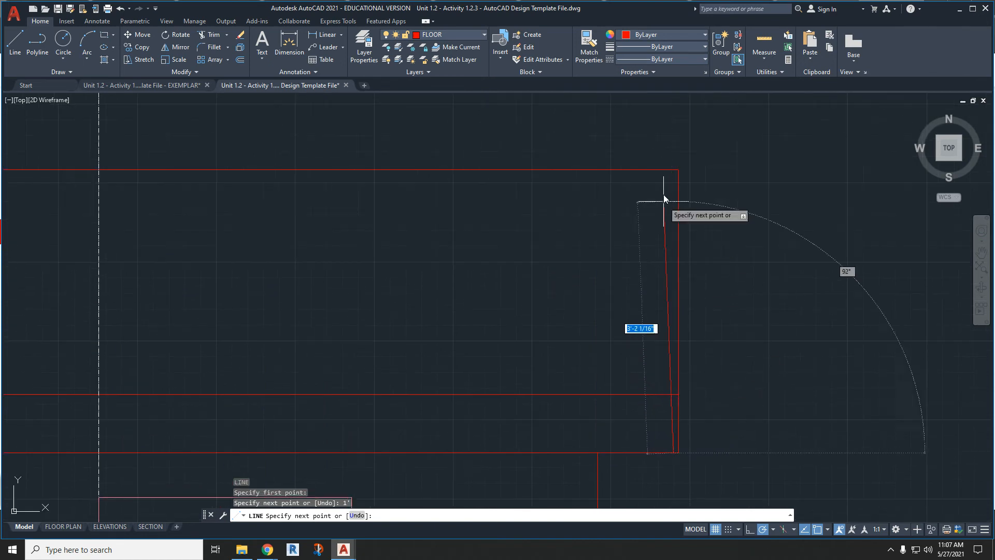
pyautogui.click(673, 129)
pyautogui.press('Escape')
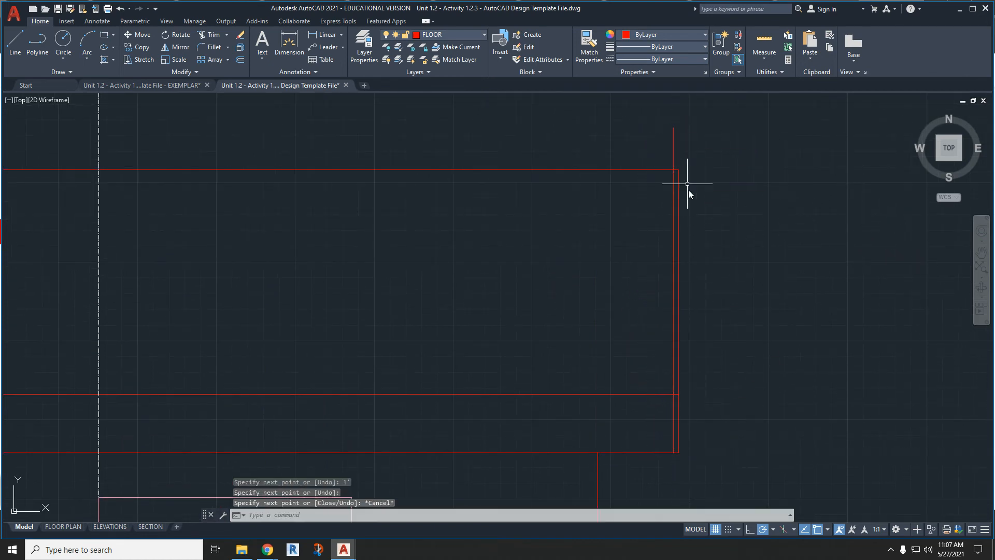
# - Try to stretch the roof outline's right edge onto the vertical guide line, and undo the skewed stretch
pyautogui.click(681, 254)
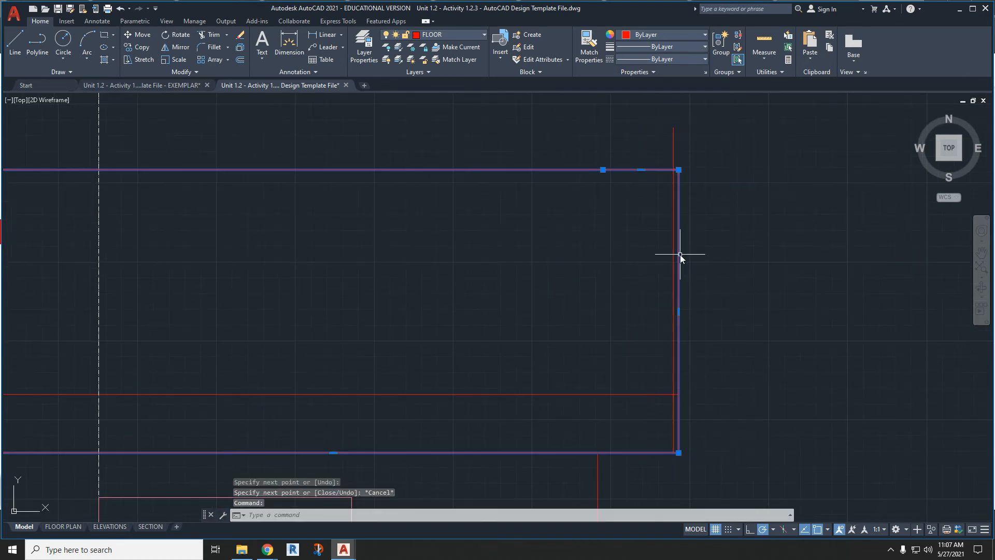
pyautogui.click(677, 311)
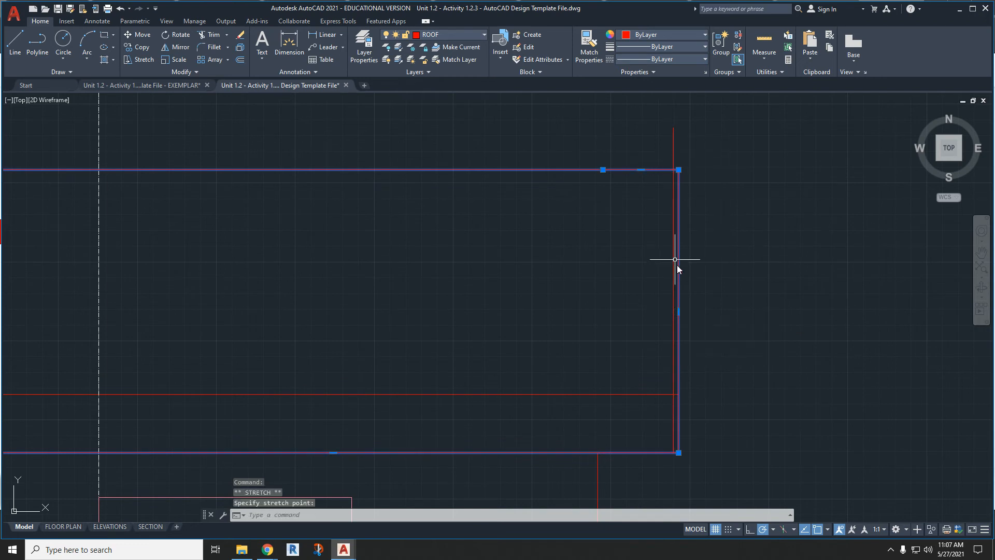
pyautogui.scroll(3, 679, 310)
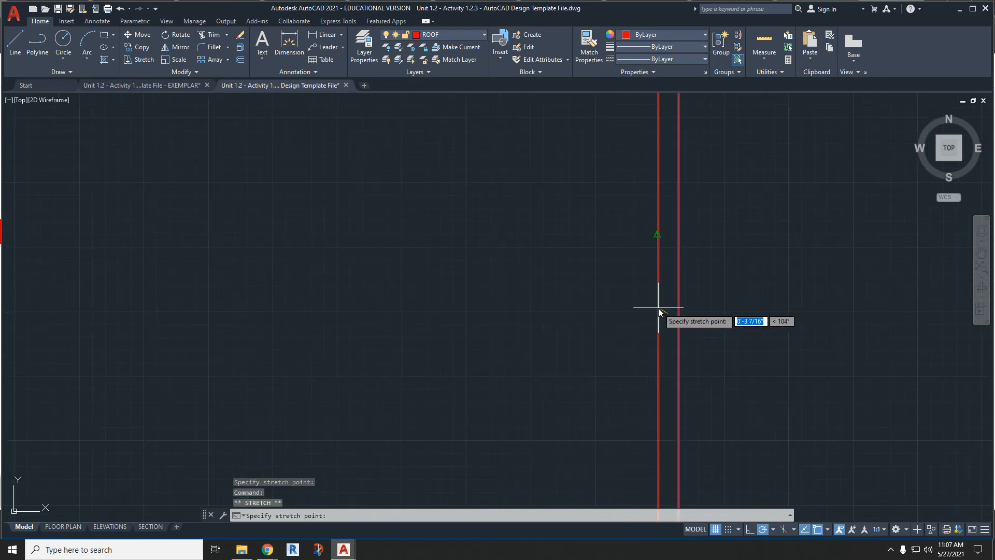
pyautogui.click(657, 272)
pyautogui.scroll(-4, 695, 315)
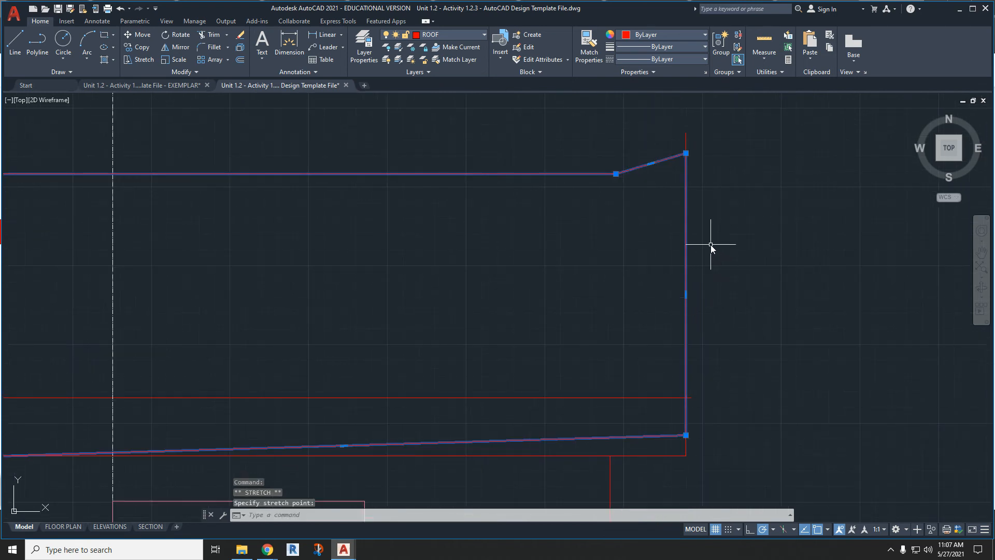
pyautogui.hotkey('ctrl', 'z')
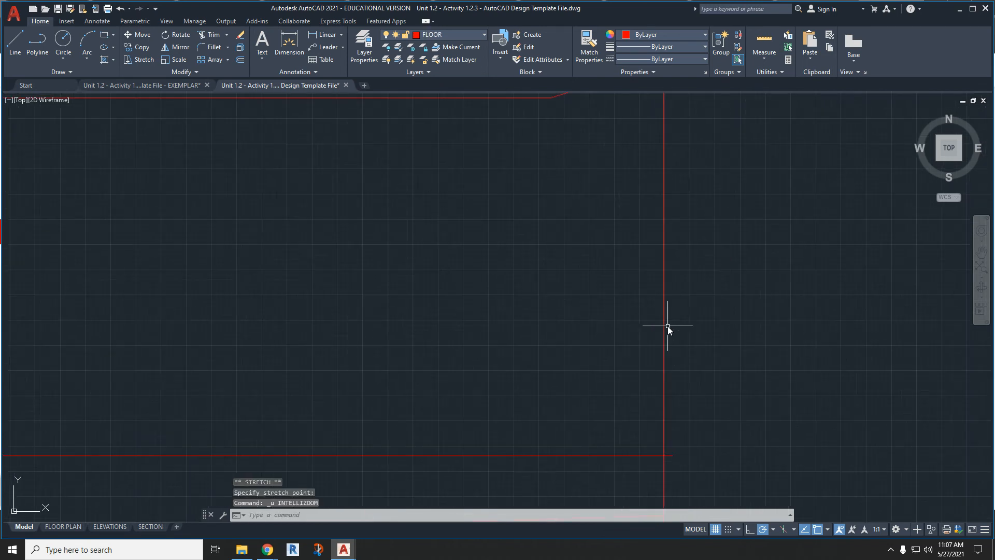
pyautogui.hotkey('ctrl', 'z')
pyautogui.hotkey('ctrl', 'z')
pyautogui.hotkey('ctrl', 'z')
pyautogui.hotkey('ctrl', 'z')
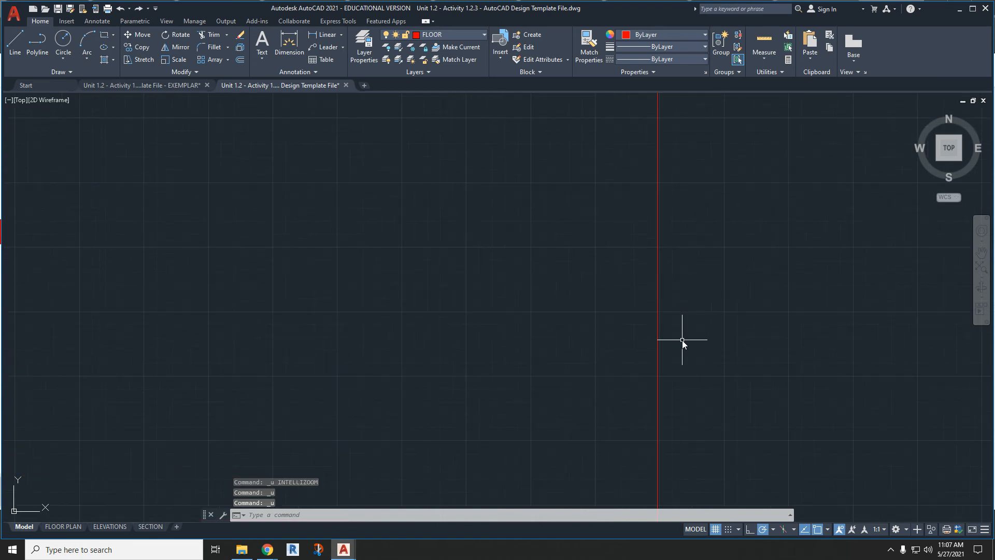
# - Stretch the roof outline's right edge horizontally onto the vertical guide line and delete that guide line
pyautogui.click(679, 323)
pyautogui.scroll(5, 681, 312)
pyautogui.click(681, 315)
pyautogui.click(667, 317)
pyautogui.scroll(-4, 674, 311)
pyautogui.click(698, 176)
pyautogui.press('Escape')
pyautogui.press('Escape')
pyautogui.click(719, 170)
pyautogui.click(662, 149)
pyautogui.press('Delete')
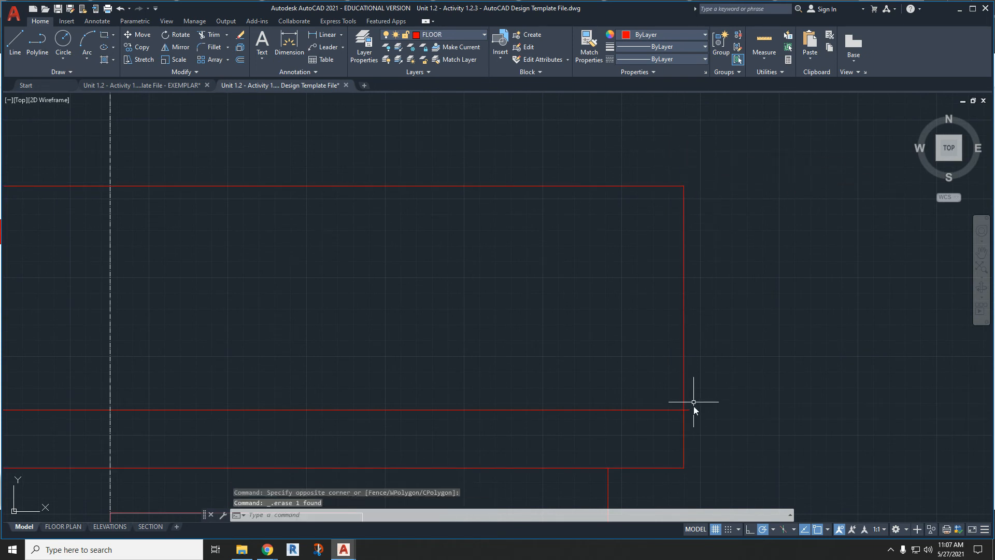
# - Shorten the horizontal fascia line so that its right end meets the roof's right edge
pyautogui.click(690, 413)
pyautogui.scroll(3, 691, 413)
pyautogui.click(685, 406)
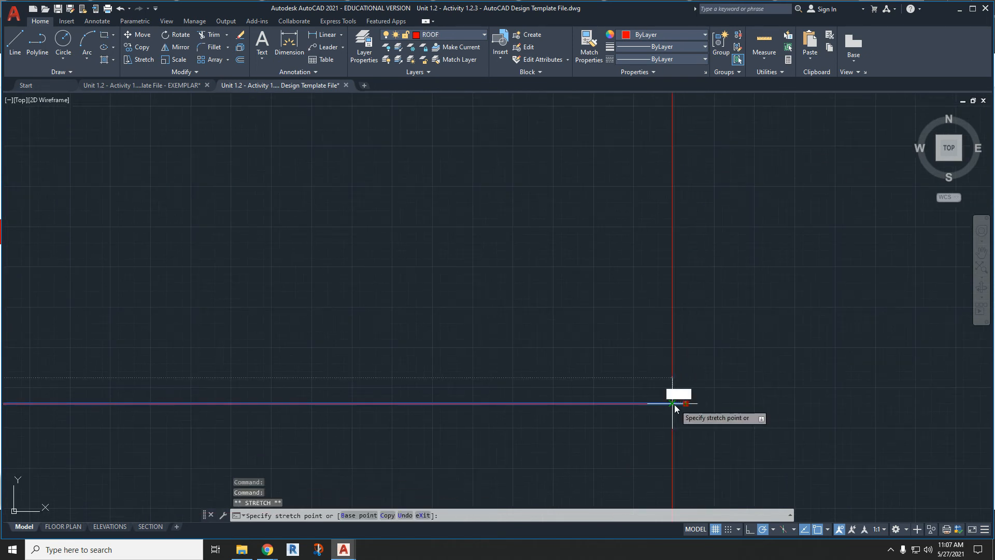
pyautogui.moveTo(672, 407); pyautogui.dragTo(670, 384, button='middle')
# - Delete the leftover guide segment near the roof's right end and clear the selection
pyautogui.click(642, 368)
pyautogui.click(642, 368)
pyautogui.press('Delete')
pyautogui.scroll(-4, 645, 368)
pyautogui.click(605, 403)
pyautogui.scroll(-6, 632, 330)
pyautogui.press('Escape')
pyautogui.press('Escape')
pyautogui.moveTo(665, 378); pyautogui.dragTo(679, 343, button='middle')
pyautogui.moveTo(657, 400); pyautogui.dragTo(676, 327, button='middle')
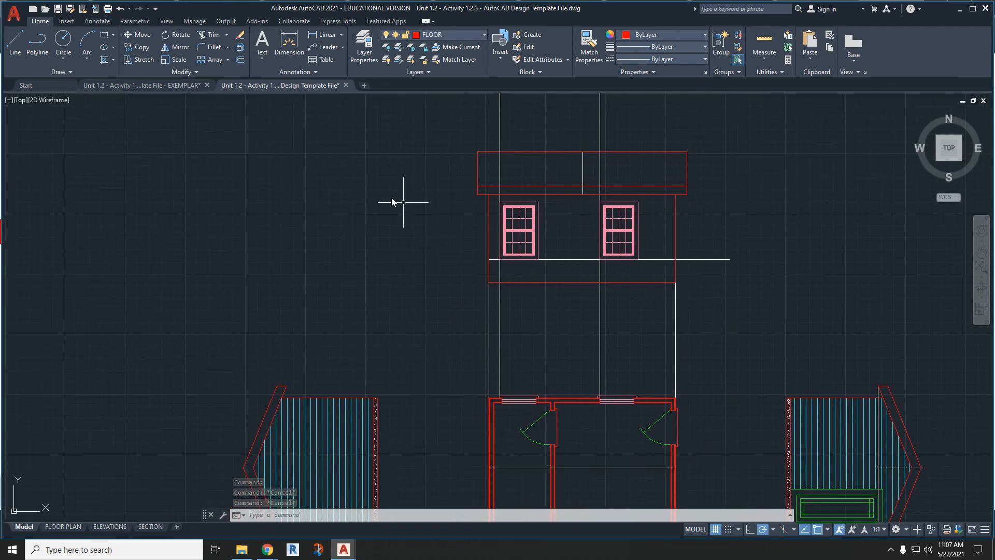
# - Draw a 4" deep floor rectangle directly below the wall, from its lower-left corner to its right edge
pyautogui.click(108, 40)
pyautogui.scroll(6, 520, 260)
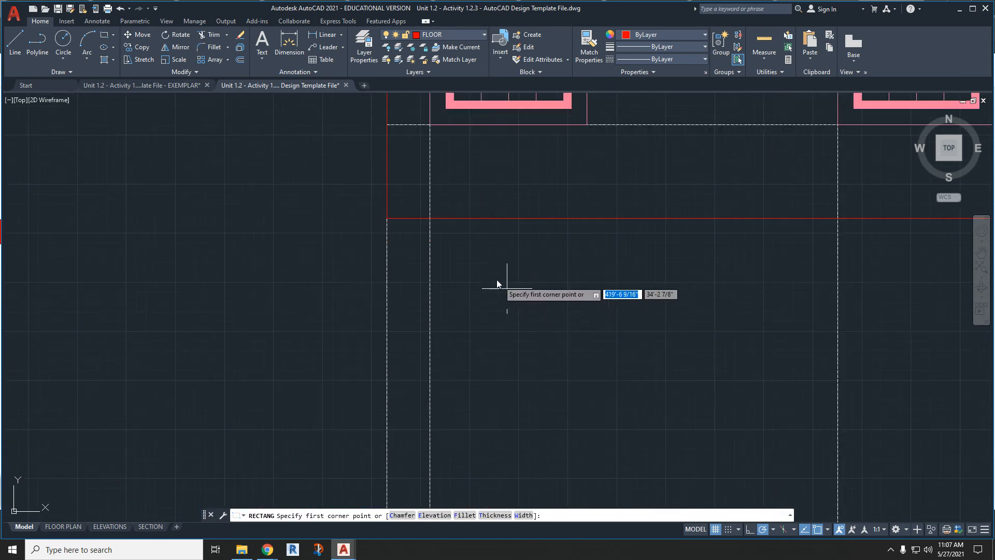
pyautogui.click(386, 218)
pyautogui.scroll(-5, 385, 220)
pyautogui.scroll(1, 616, 244)
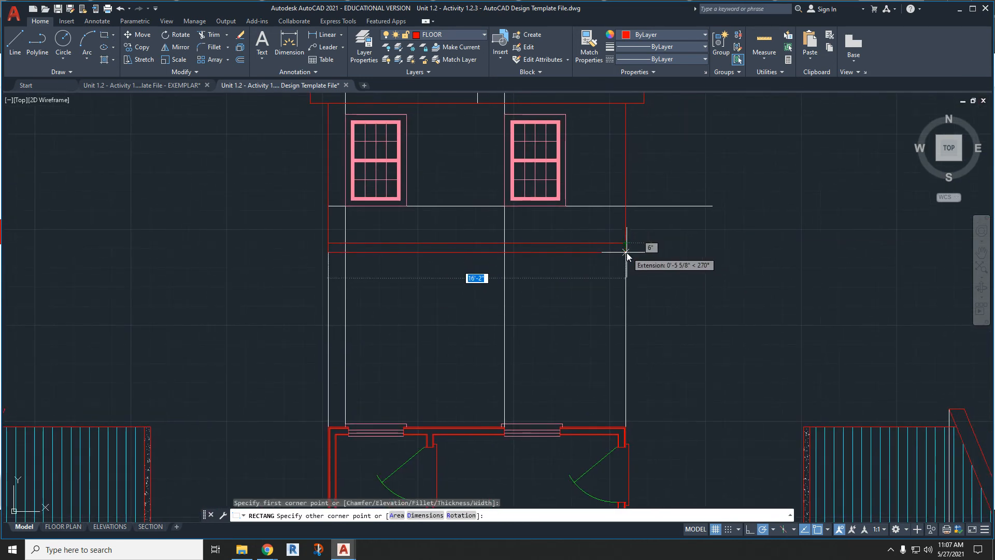
pyautogui.write('4')
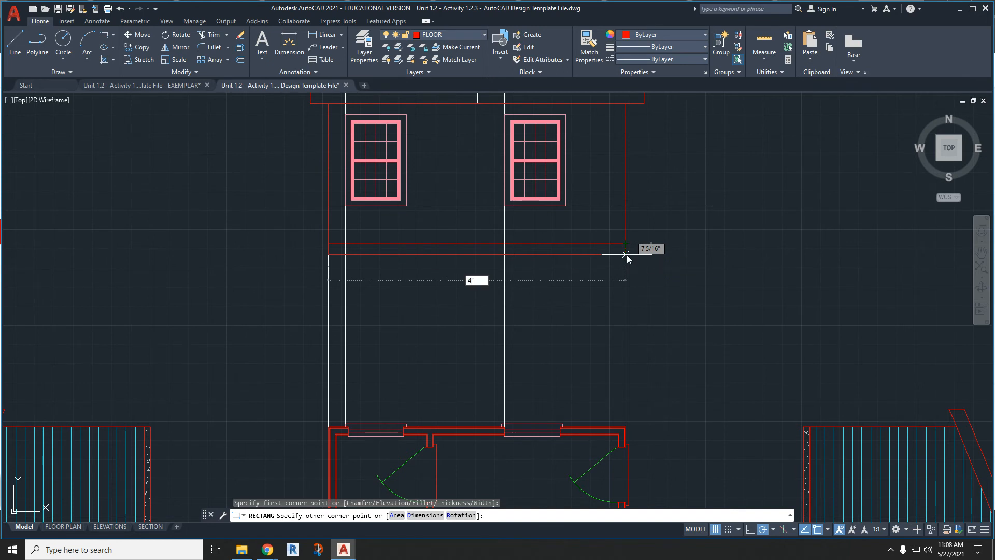
pyautogui.press('Escape')
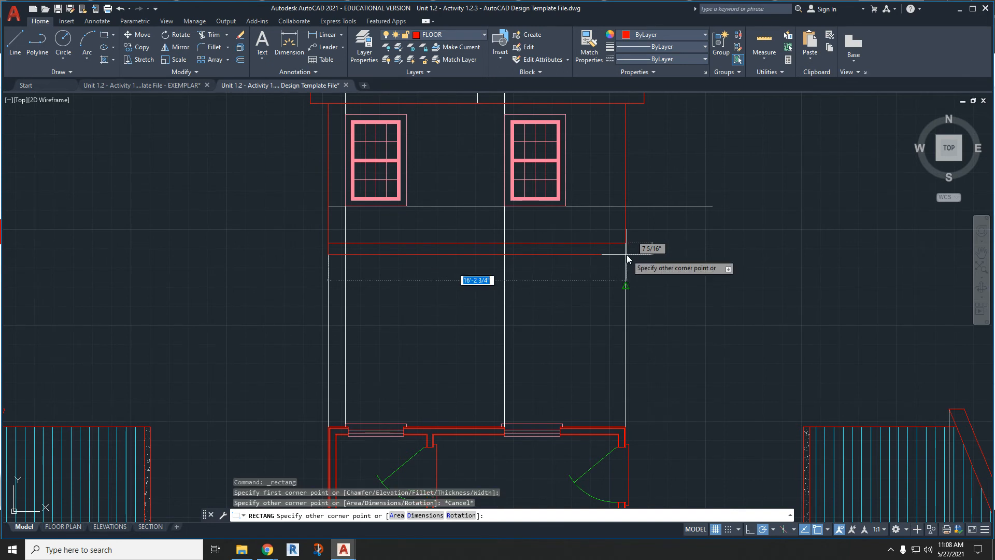
pyautogui.scroll(3, 626, 257)
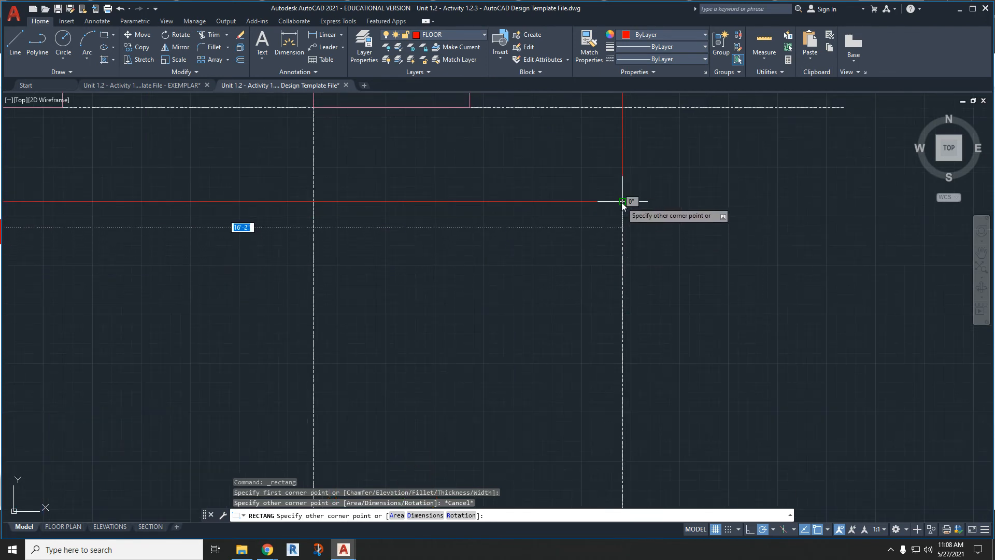
pyautogui.press('Tab')
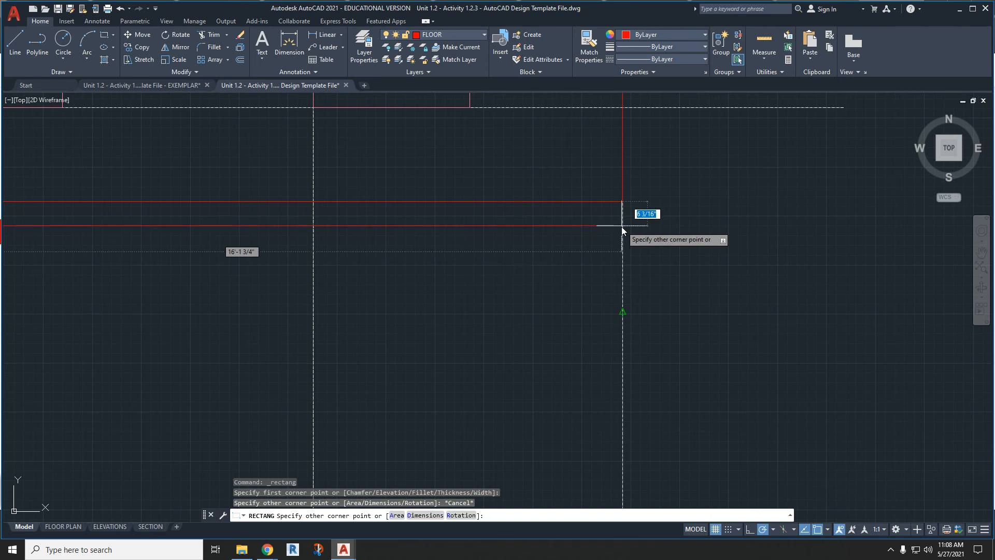
pyautogui.write('4')
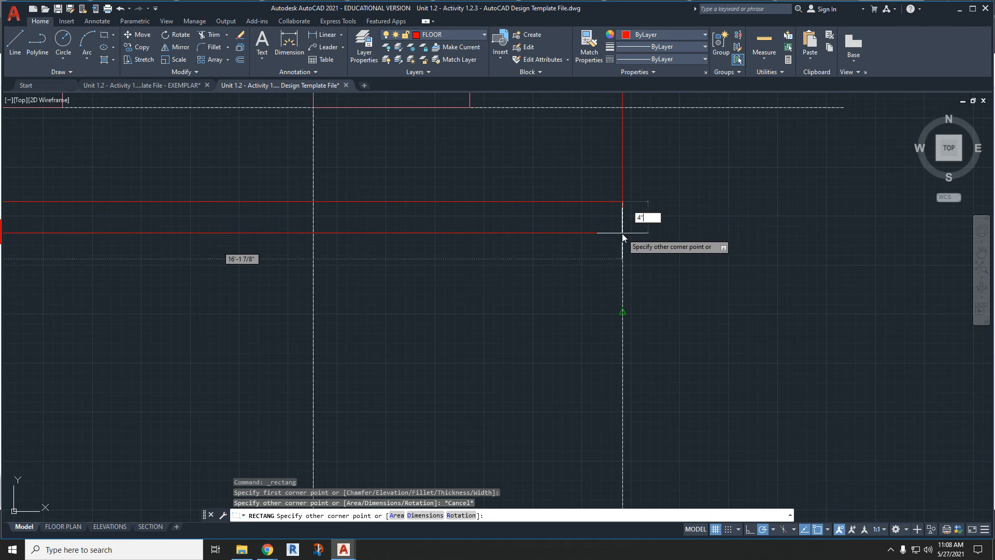
pyautogui.press('Return')
pyautogui.scroll(-5, 663, 235)
pyautogui.scroll(10, 664, 234)
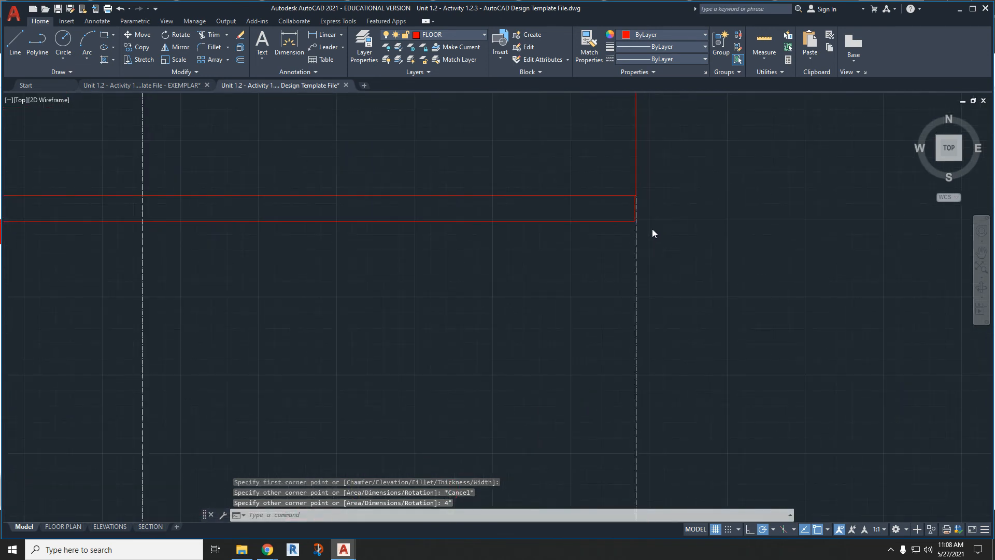
# - Stretch the floor rectangle's right edge onto the vertical guide line below the wall's right corner
pyautogui.scroll(6, 626, 184)
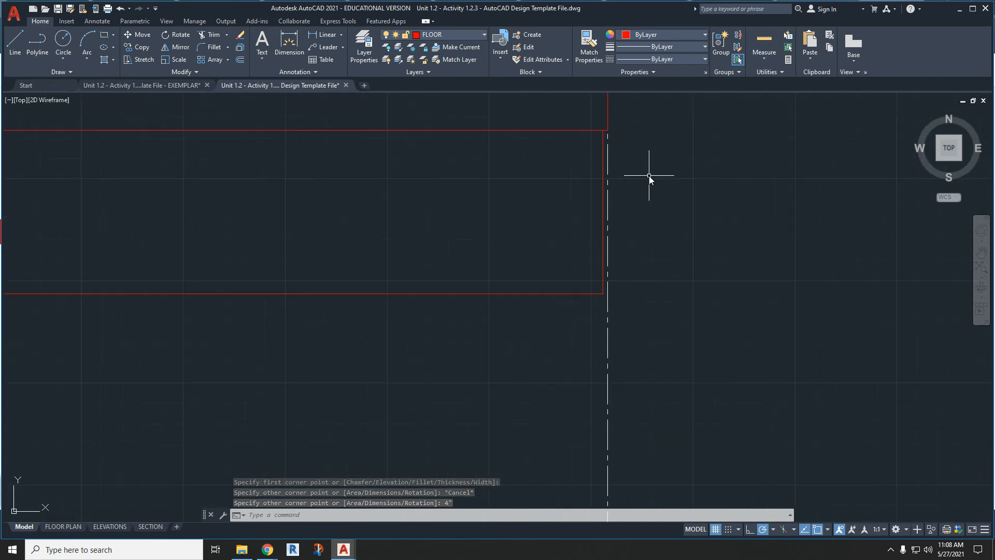
pyautogui.click(579, 217)
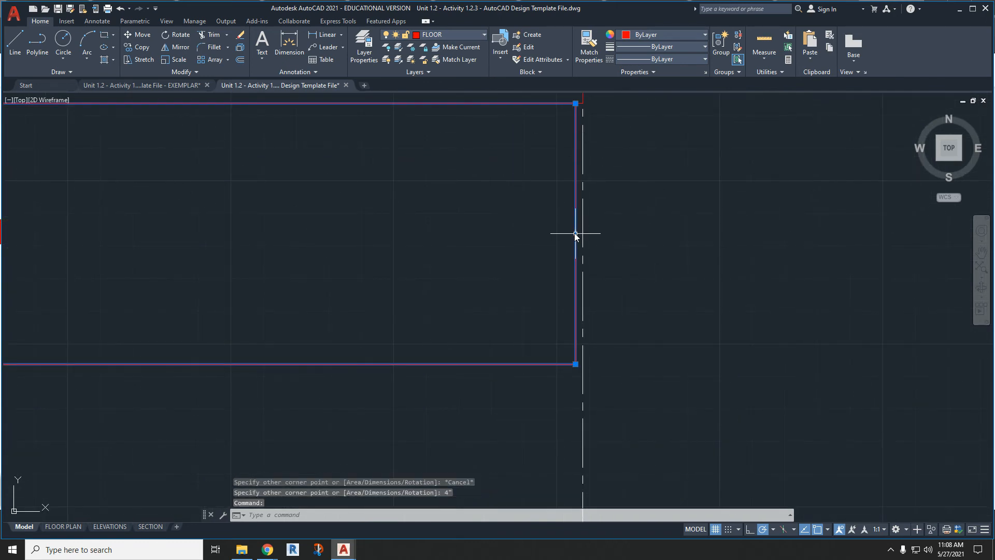
pyautogui.click(575, 234)
pyautogui.scroll(-8, 683, 244)
pyautogui.moveTo(339, 299); pyautogui.dragTo(654, 287, button='middle')
pyautogui.press('Escape')
pyautogui.scroll(1, 299, 250)
pyautogui.scroll(-1, 299, 249)
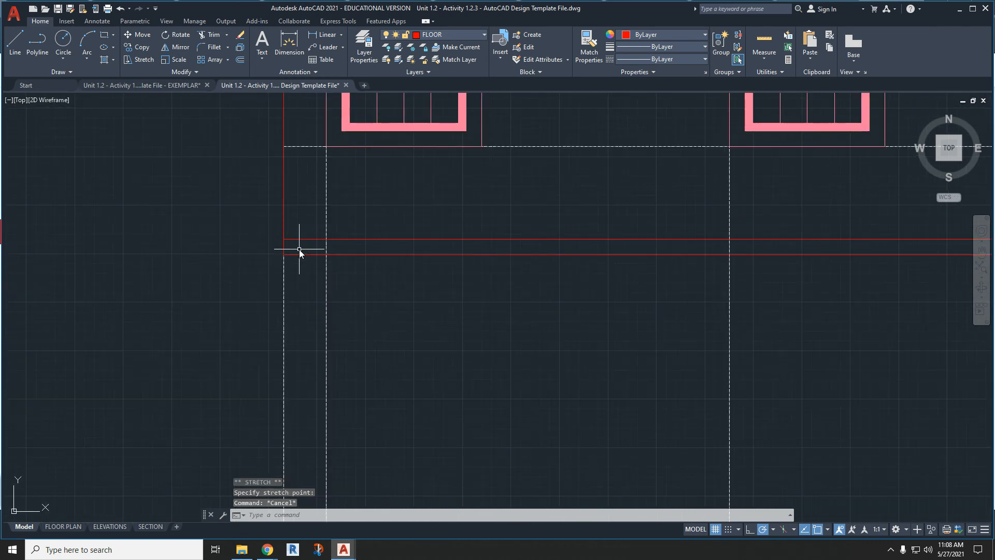
pyautogui.moveTo(806, 277); pyautogui.dragTo(594, 325, button='middle')
pyautogui.scroll(-4, 607, 287)
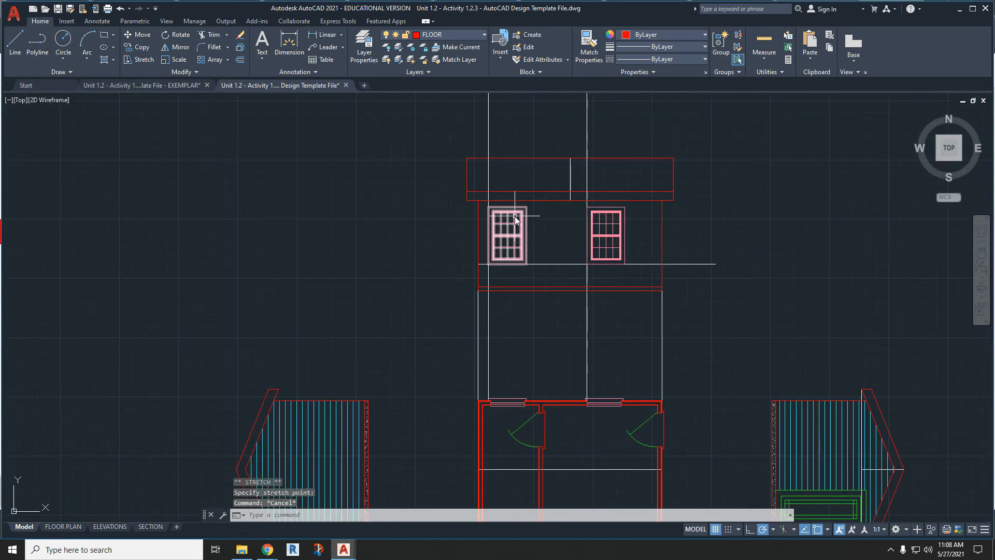
# - Make SIDING the current layer
pyautogui.click(431, 36)
pyautogui.scroll(2, 479, 140)
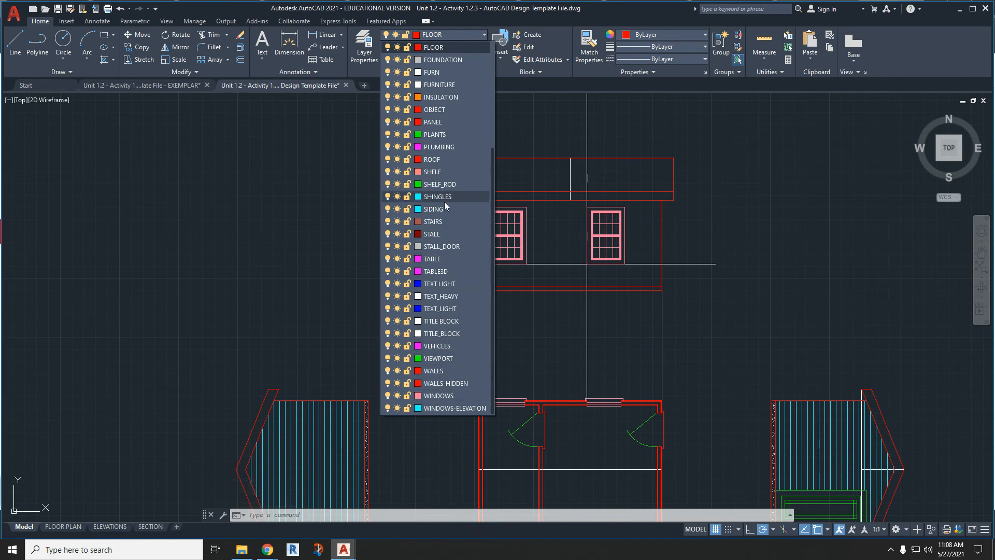
pyautogui.click(443, 208)
# - Delete the two vertical window guide lines, the short vertical line across the roof and the horizontal line at the window sills
pyautogui.scroll(1, 588, 204)
pyautogui.click(591, 210)
pyautogui.click(573, 207)
pyautogui.press('Delete')
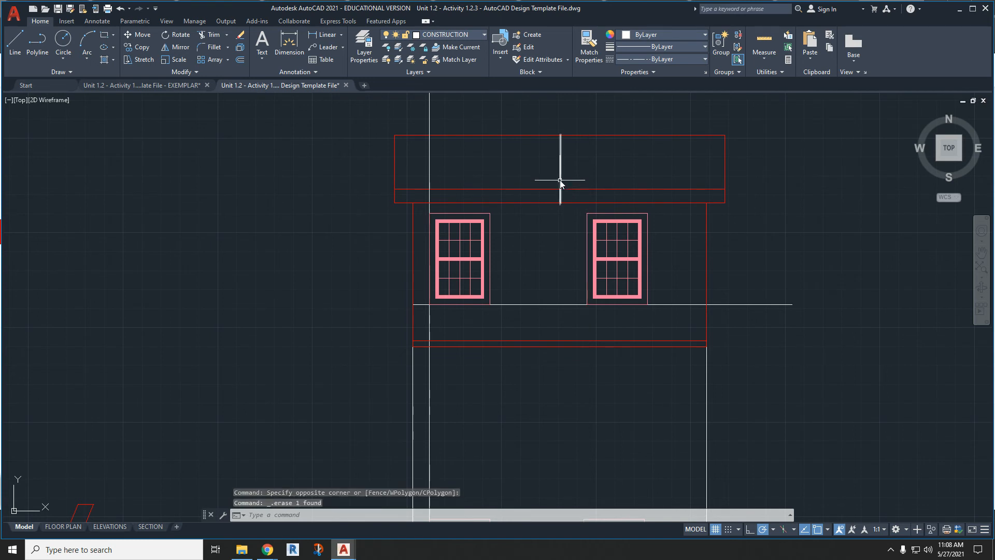
pyautogui.click(569, 165)
pyautogui.click(547, 205)
pyautogui.press('Delete')
pyautogui.click(543, 305)
pyautogui.press('Delete')
pyautogui.click(430, 178)
pyautogui.press('Delete')
# - Set the angle of the user-defined hatch pattern to 0 for horizontal siding
pyautogui.click(104, 59)
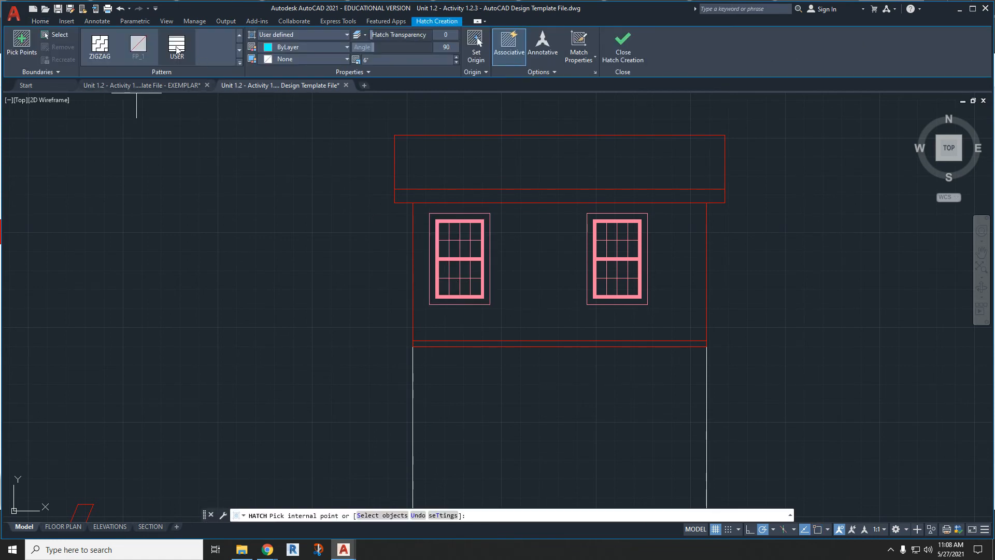
pyautogui.click(446, 48)
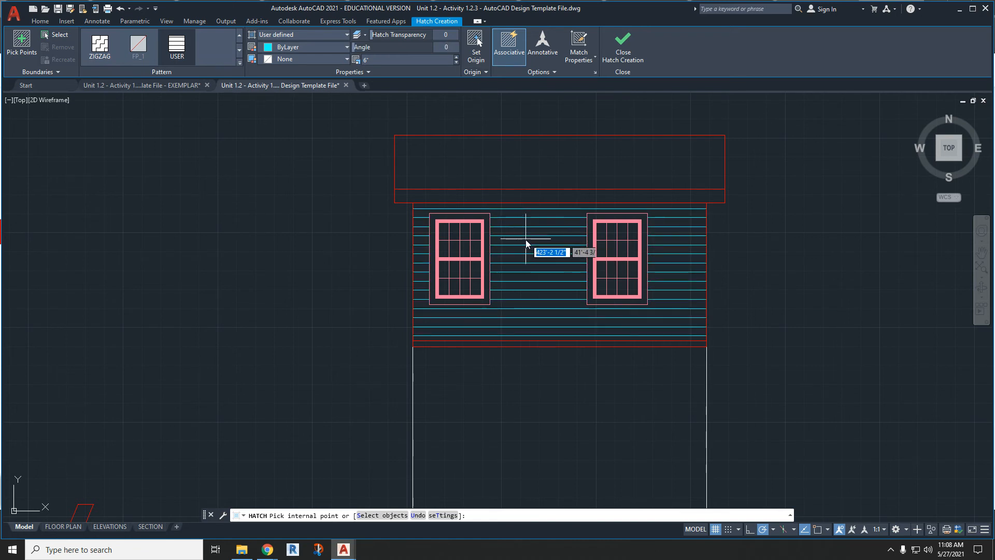
pyautogui.click(624, 50)
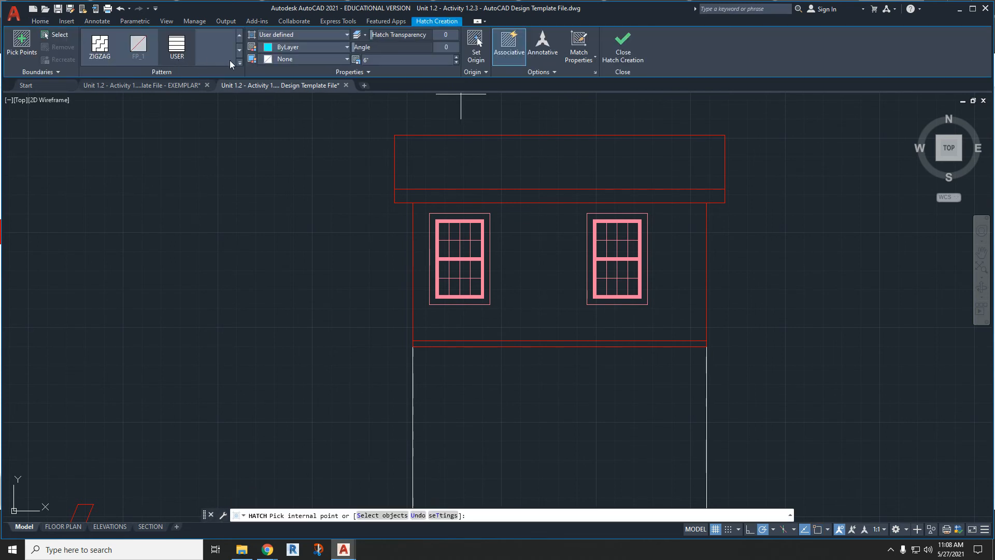
pyautogui.click(239, 63)
pyautogui.scroll(-2, 218, 129)
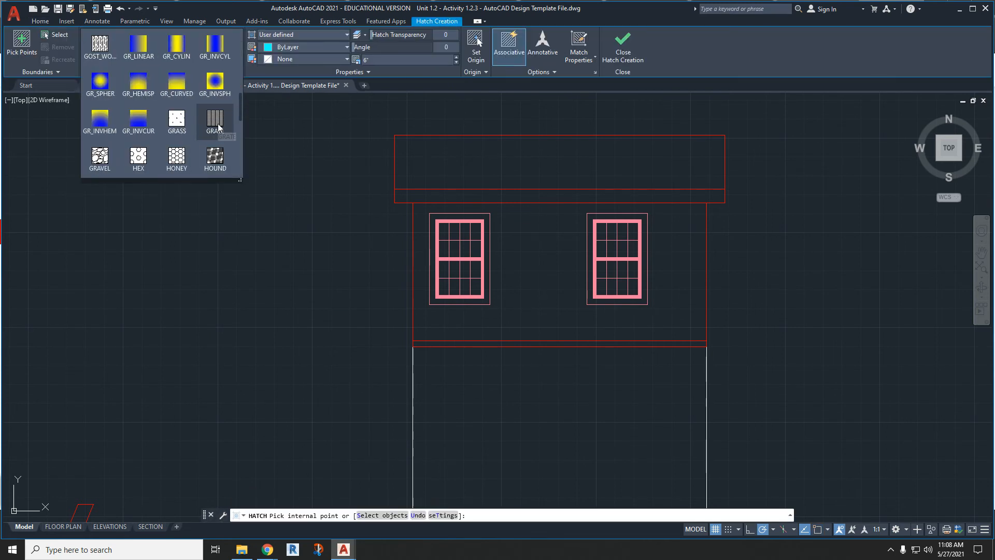
pyautogui.scroll(-3, 217, 129)
pyautogui.scroll(3, 217, 95)
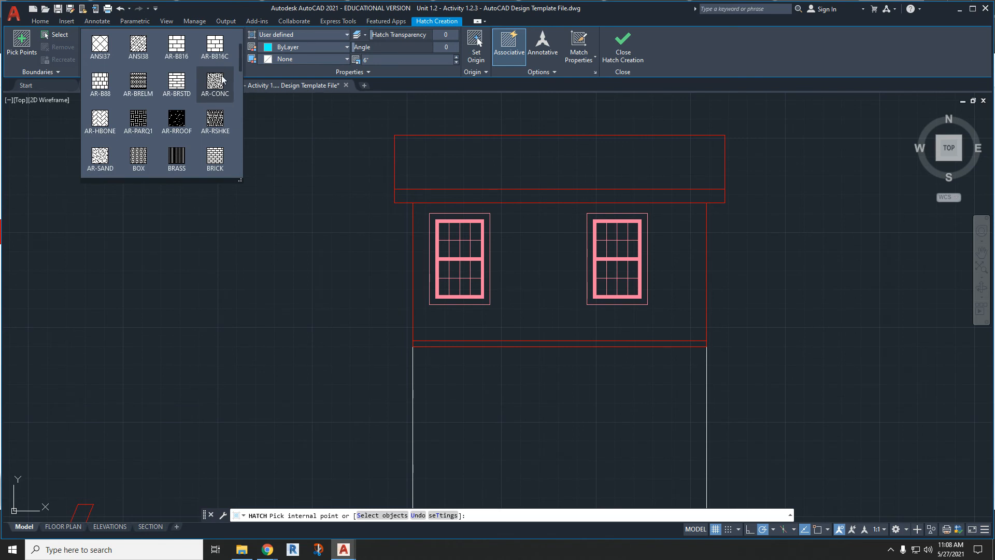
pyautogui.click(219, 82)
pyautogui.scroll(5, 539, 344)
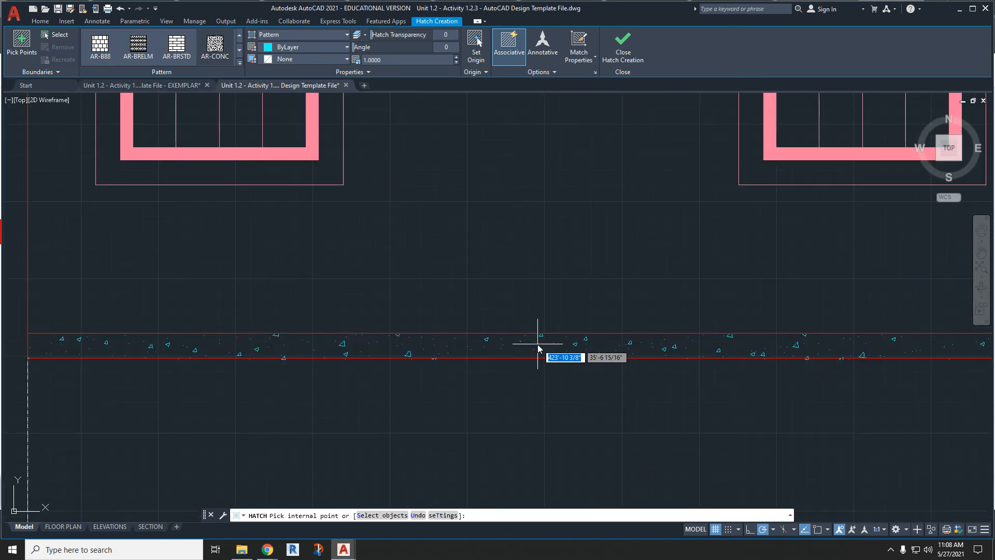
pyautogui.scroll(-6, 538, 343)
pyautogui.press('Escape')
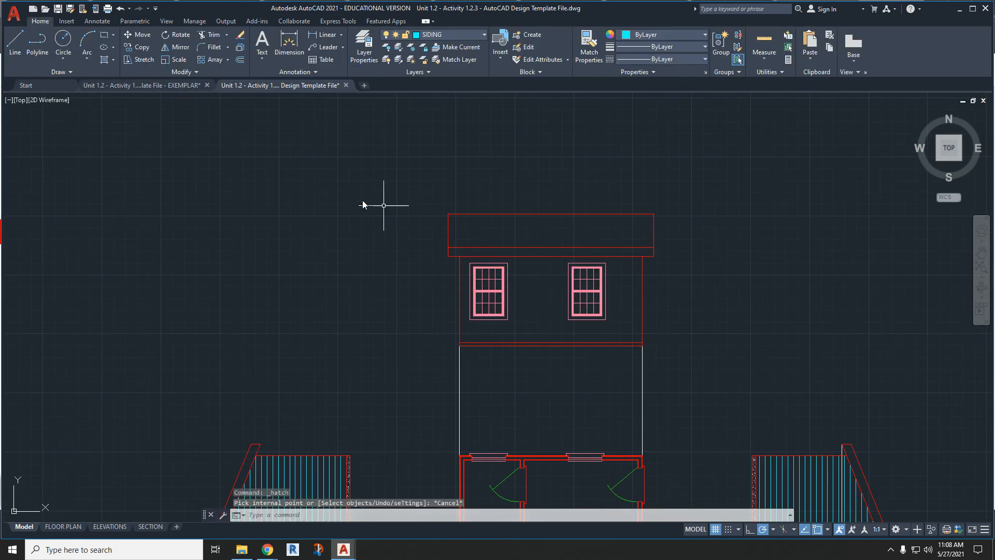
# - Hatch the wall area around the two windows with the USER pattern at 6" spacing
pyautogui.click(104, 59)
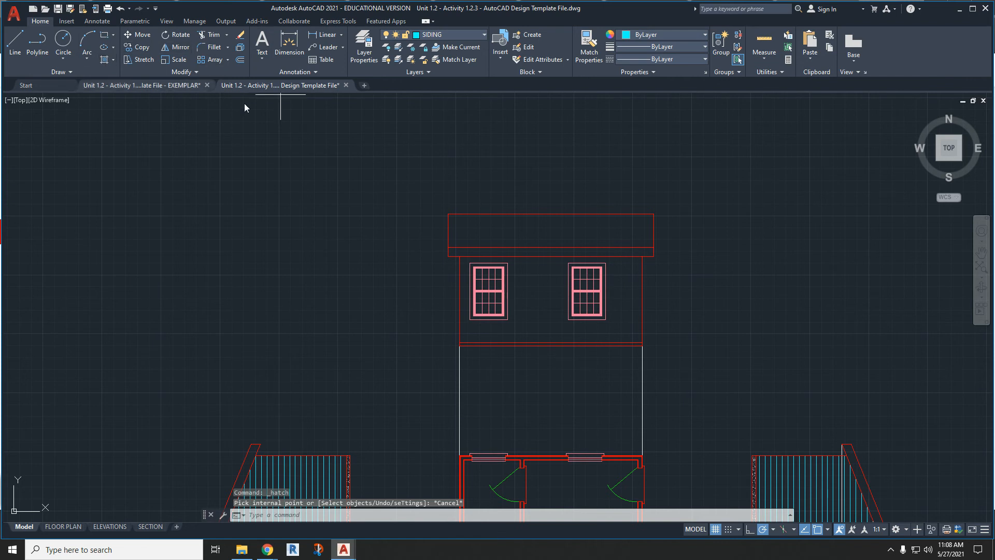
pyautogui.scroll(-7, 220, 52)
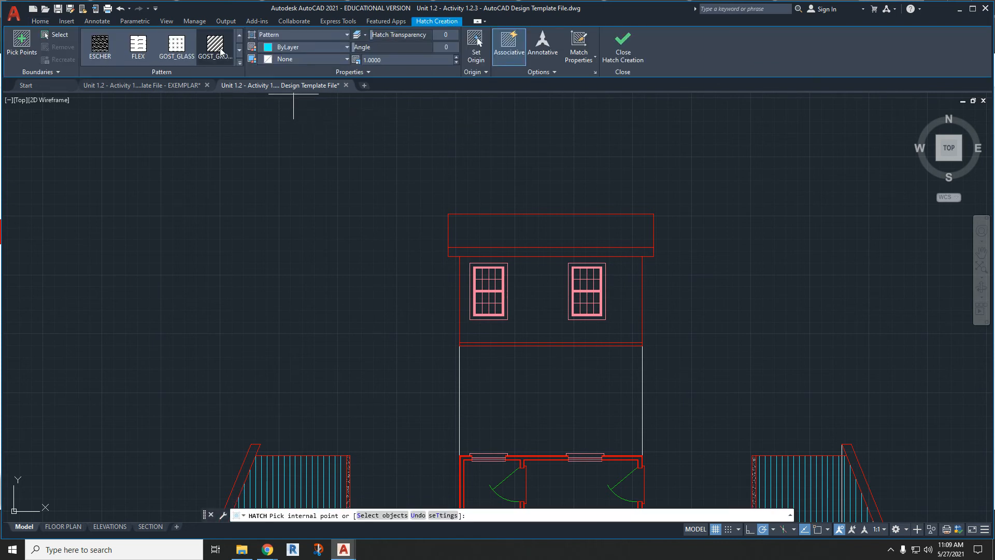
pyautogui.scroll(-2, 221, 52)
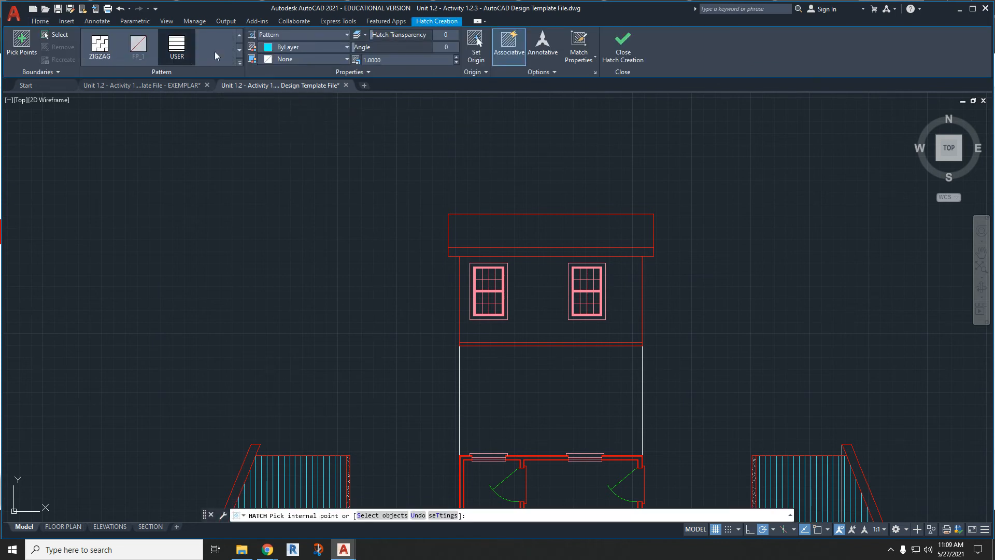
pyautogui.click(176, 45)
pyautogui.click(521, 292)
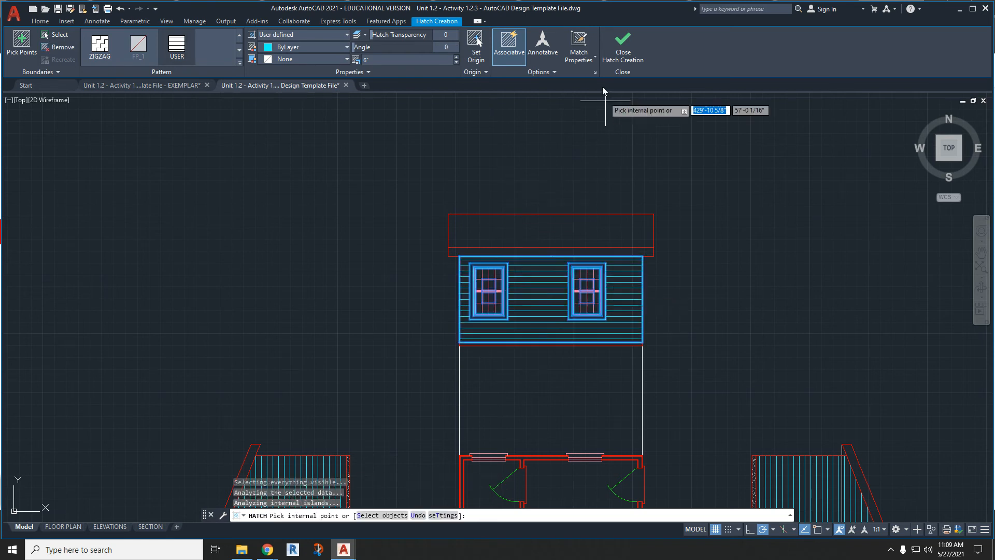
pyautogui.click(632, 51)
pyautogui.press('Escape')
pyautogui.press('Escape')
pyautogui.press('Escape')
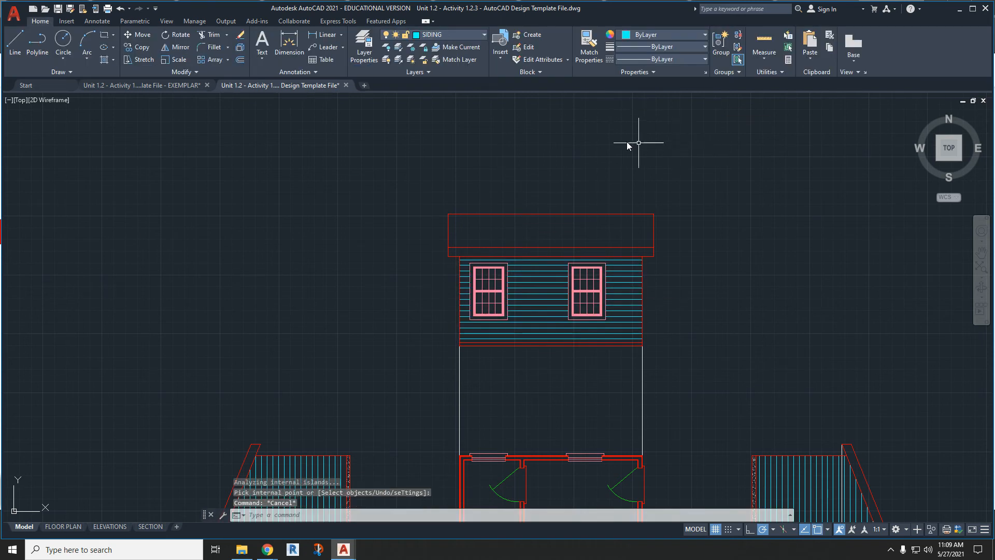
pyautogui.click(108, 59)
pyautogui.press('Escape')
pyautogui.press('Escape')
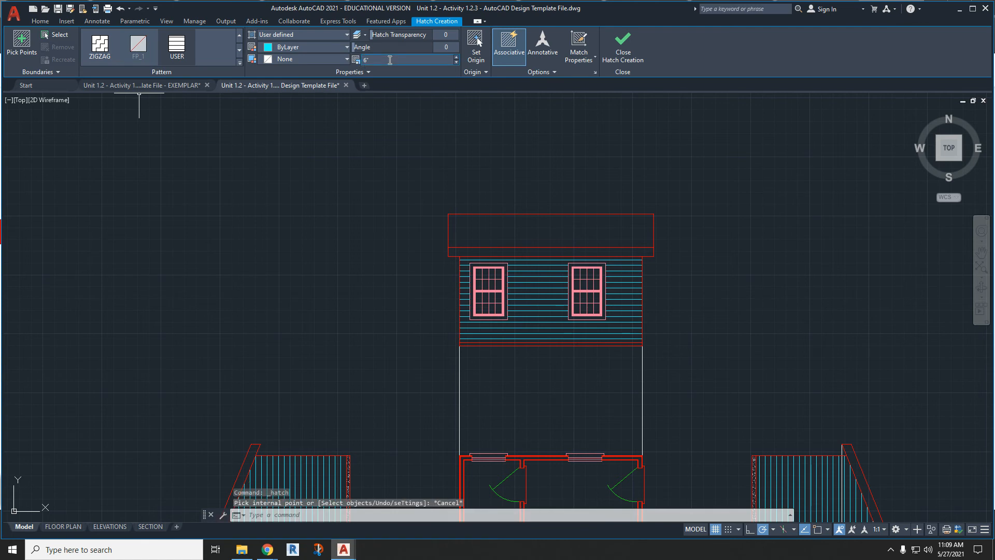
# - Hatch the floor band below the wall with the AR-CONC pattern on the FOUNDATION layer
pyautogui.click(461, 37)
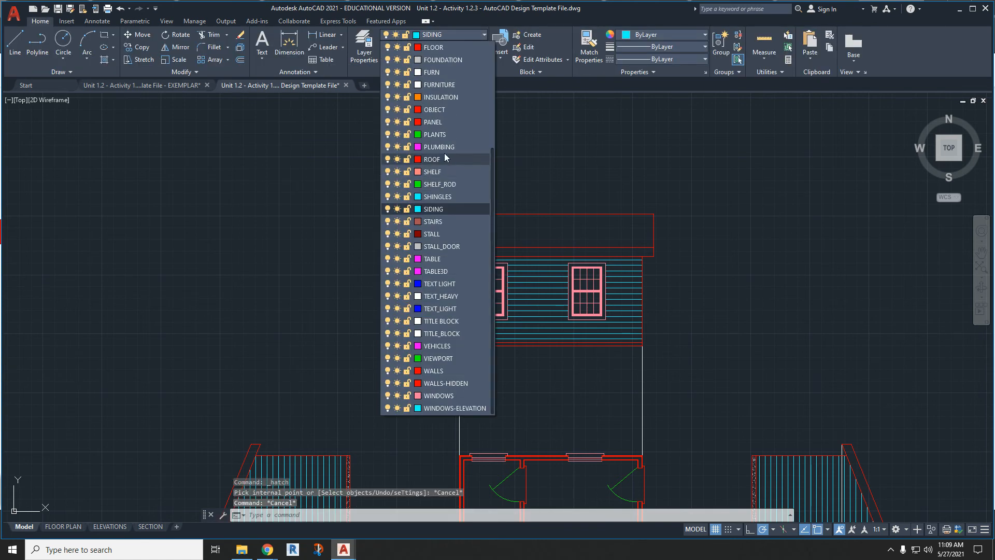
pyautogui.click(443, 61)
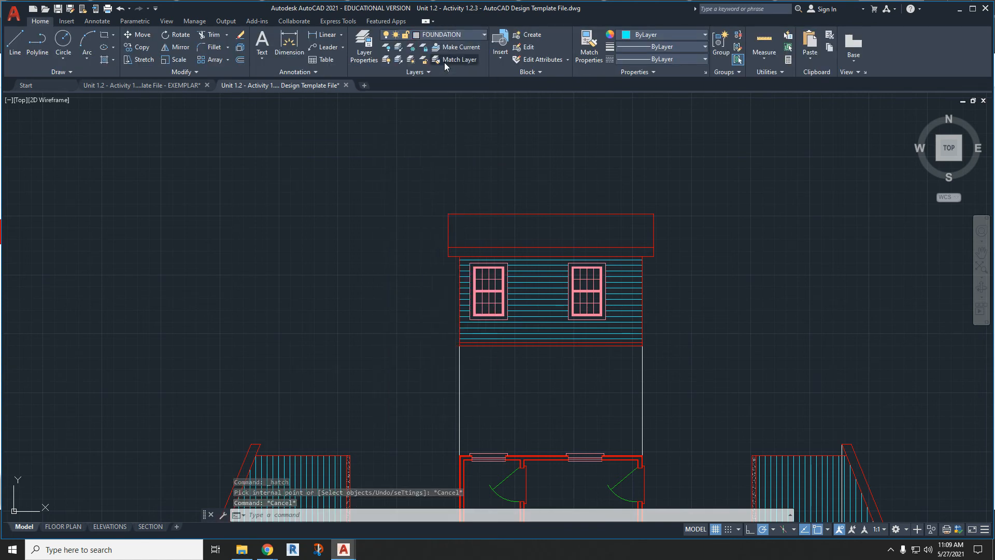
pyautogui.click(104, 61)
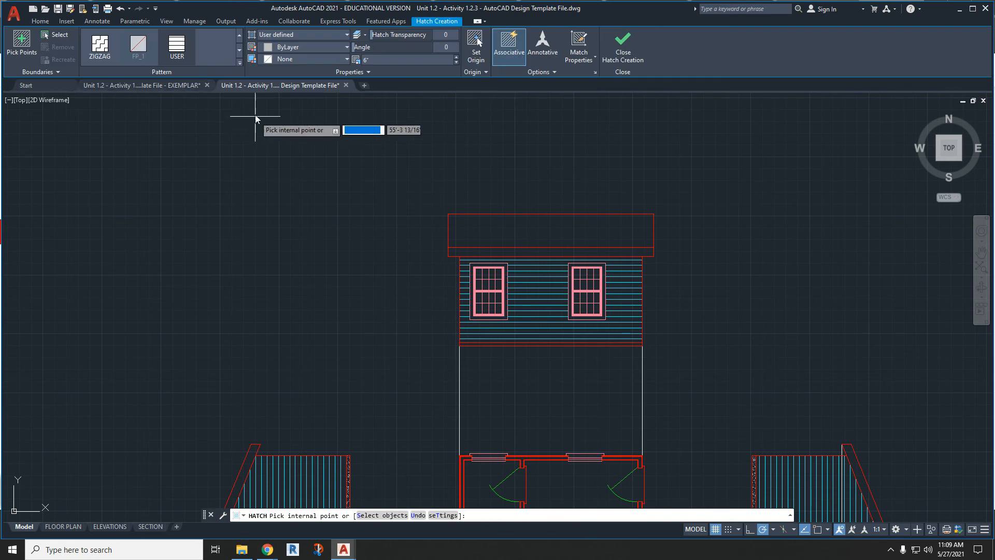
pyautogui.scroll(5, 207, 52)
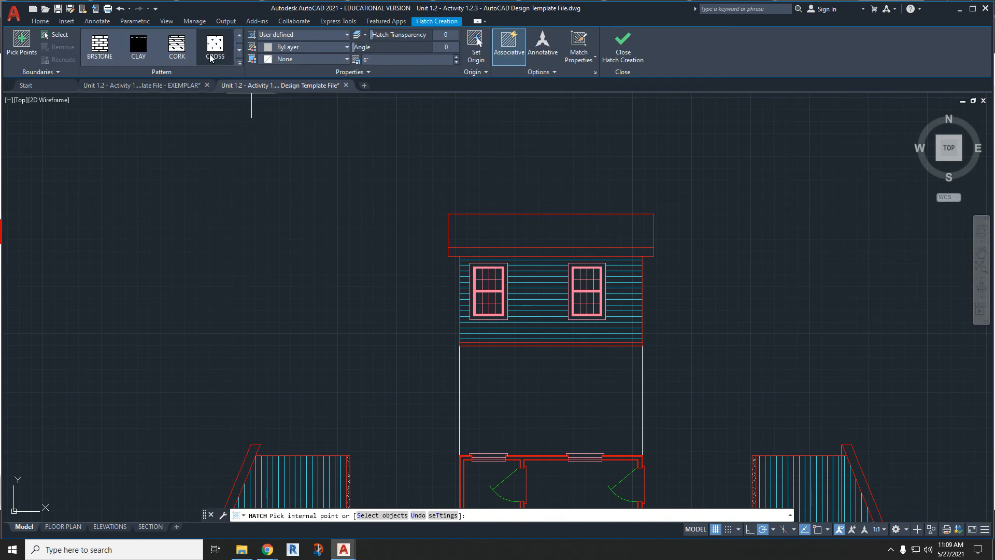
pyautogui.scroll(-2, 212, 52)
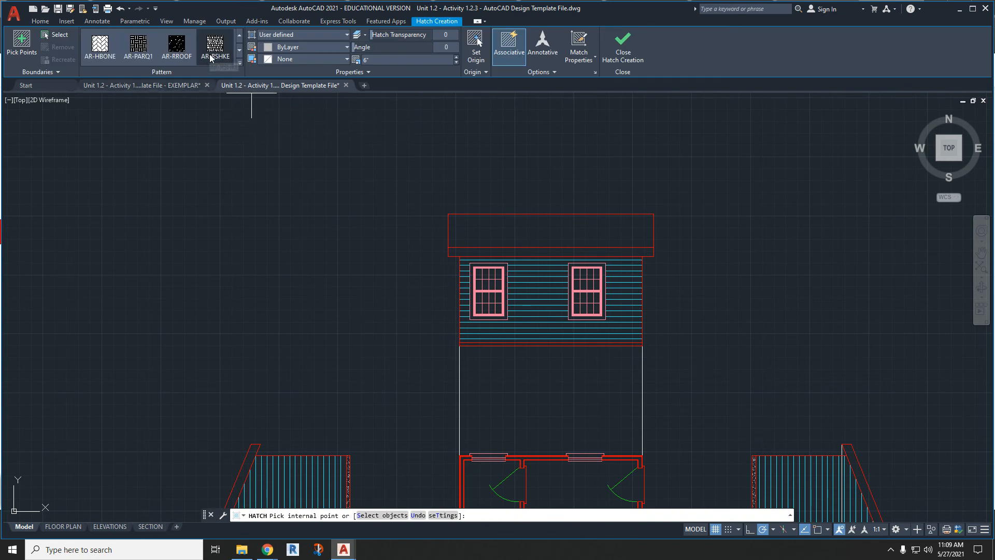
pyautogui.click(215, 46)
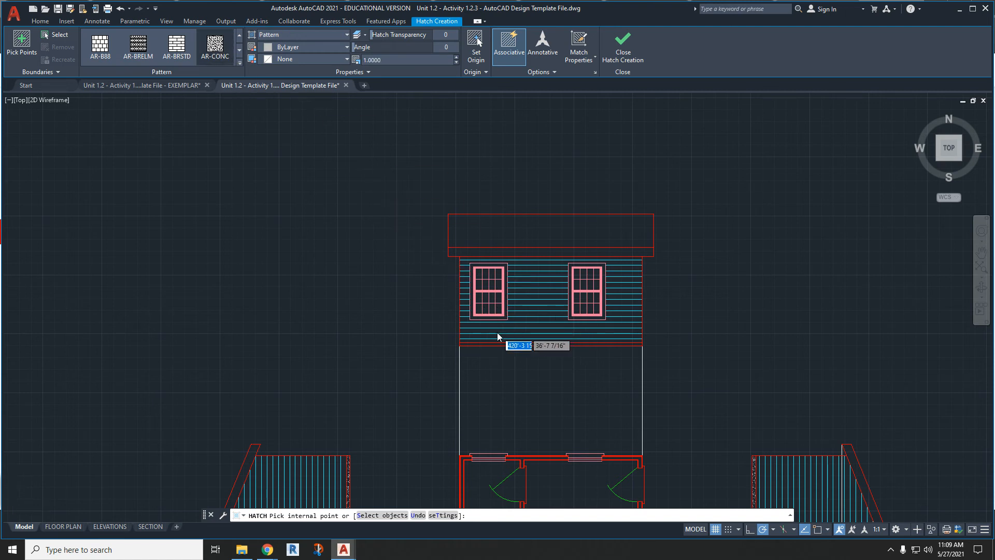
pyautogui.scroll(5, 506, 352)
pyautogui.scroll(-2, 536, 372)
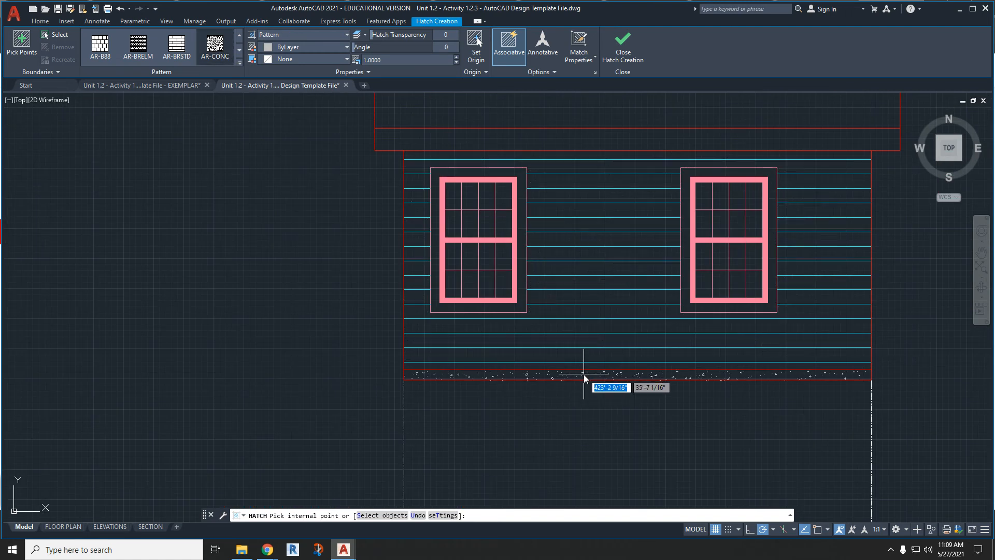
pyautogui.click(583, 374)
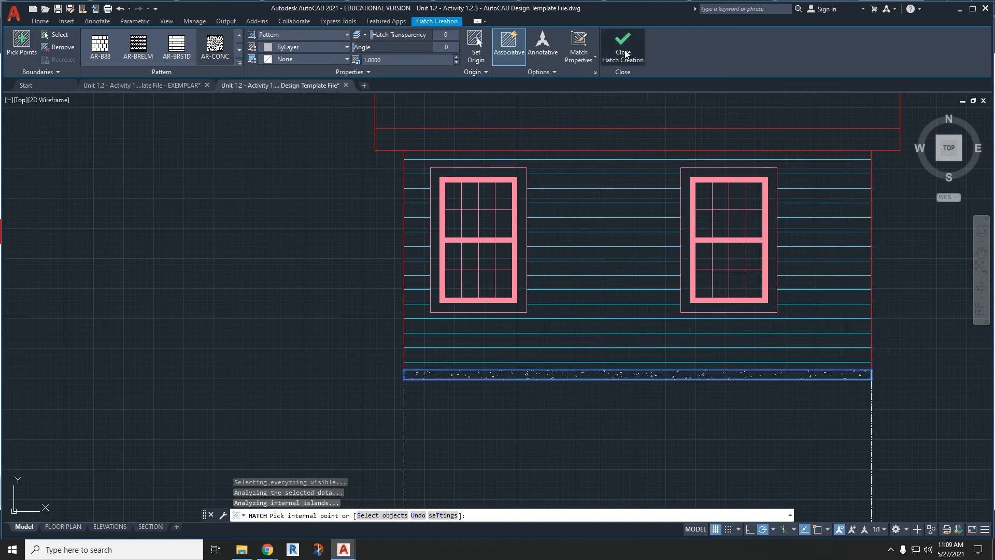
pyautogui.click(623, 44)
pyautogui.scroll(-5, 411, 132)
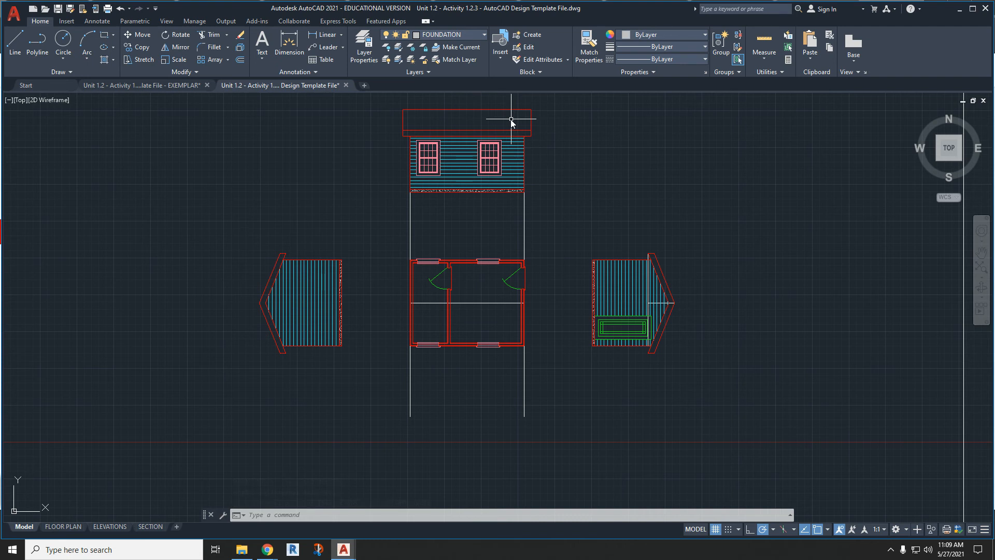
# - Hatch the roof area above the fascia line with the AR-RSHKE pattern on the SHINGLES layer
pyautogui.scroll(4, 508, 114)
pyautogui.click(437, 37)
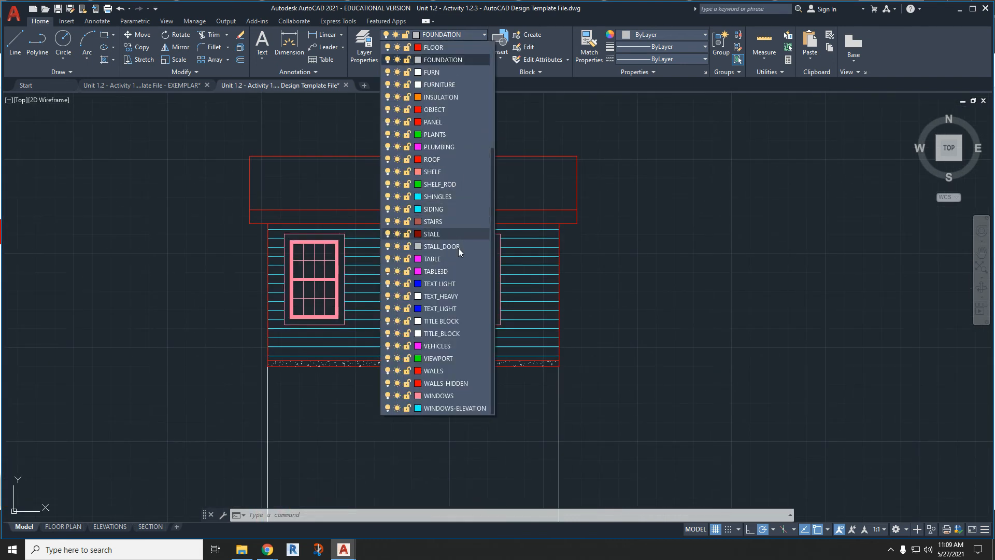
pyautogui.click(455, 198)
pyautogui.click(106, 60)
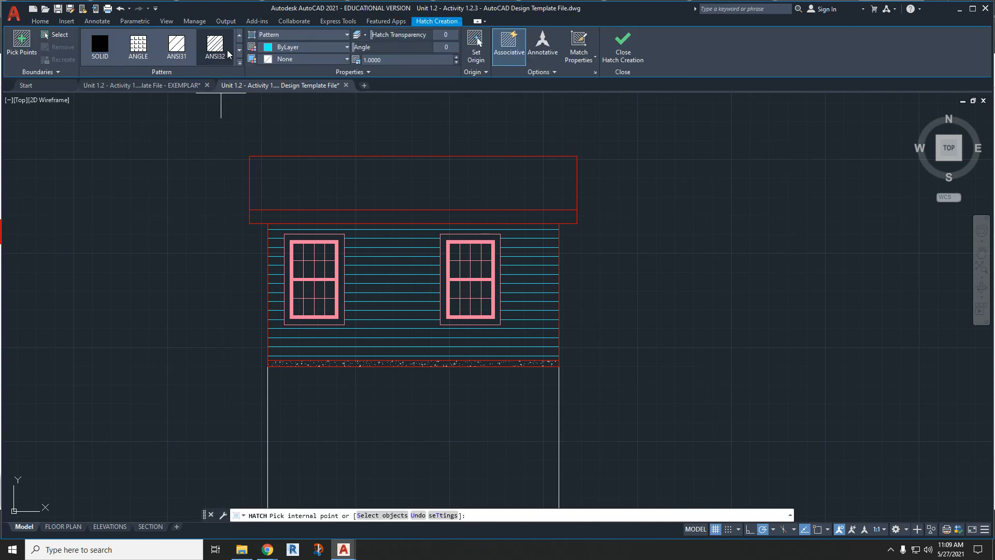
pyautogui.click(239, 63)
pyautogui.click(222, 86)
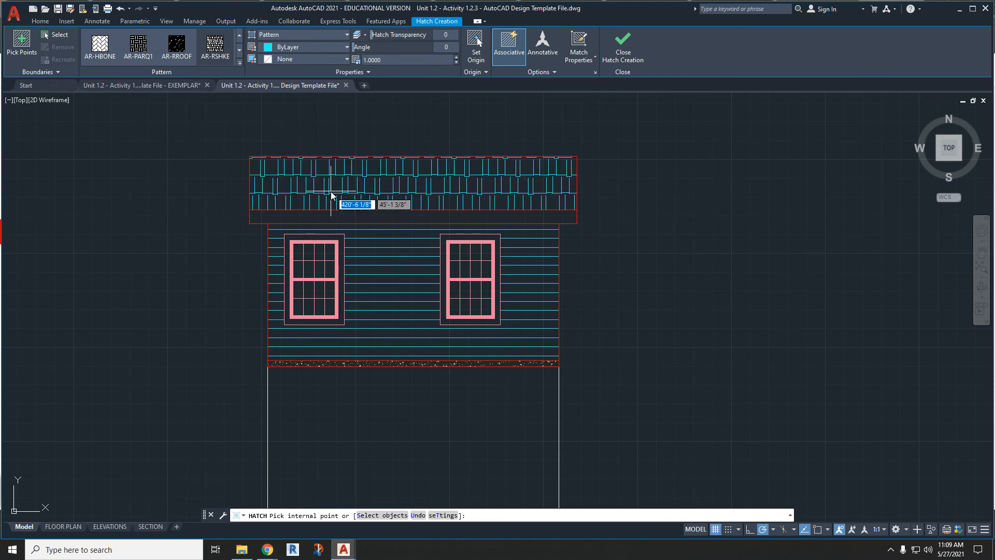
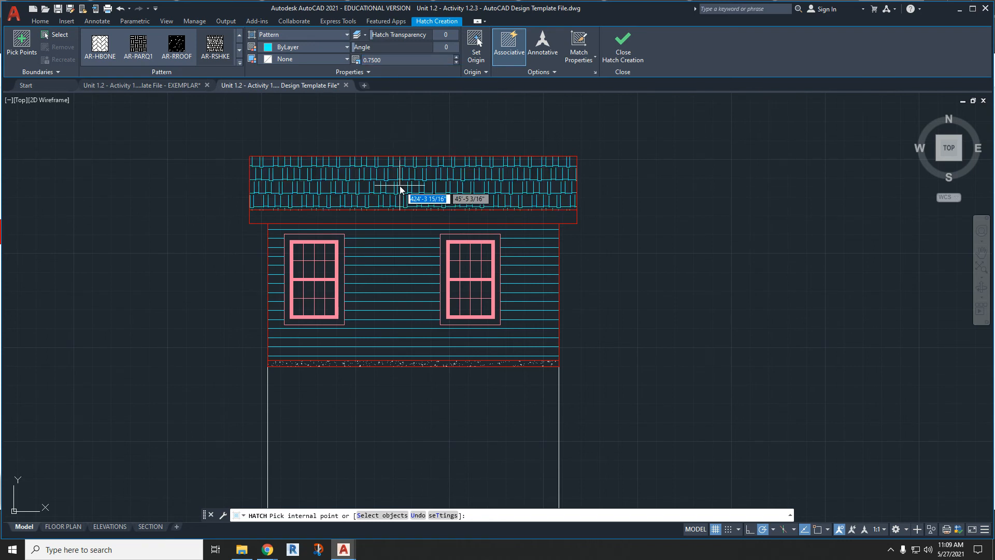
# - Set the AR-RSHKE hatch scale to 0.5000 and fill the roof area above the fascia
pyautogui.click(371, 60)
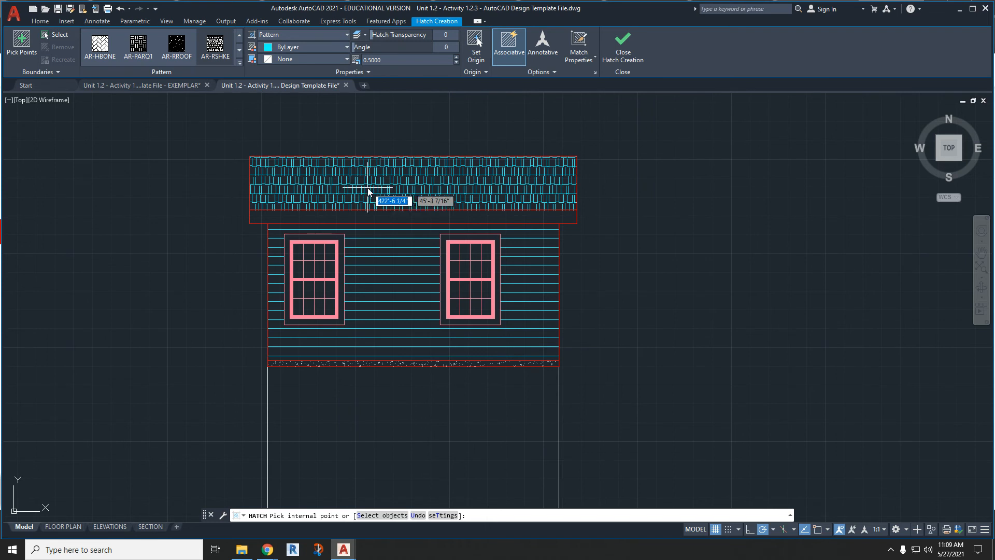
pyautogui.click(368, 190)
pyautogui.scroll(-3, 381, 174)
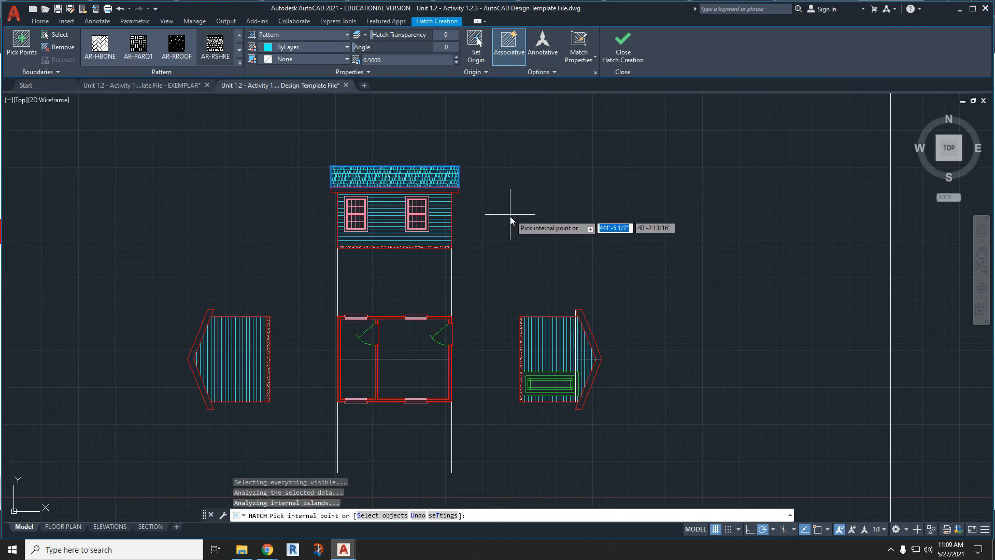
pyautogui.press('Escape')
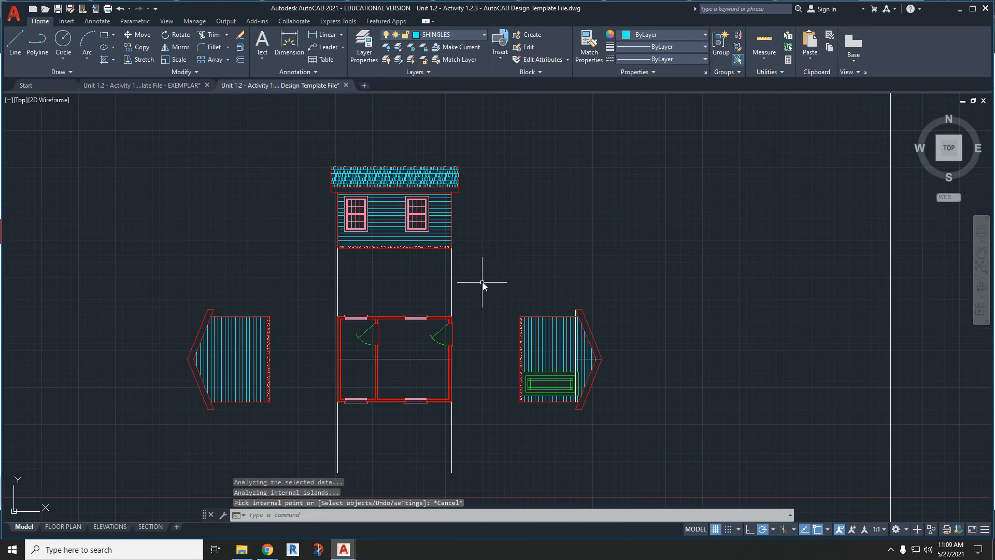
pyautogui.click(484, 278)
pyautogui.click(304, 149)
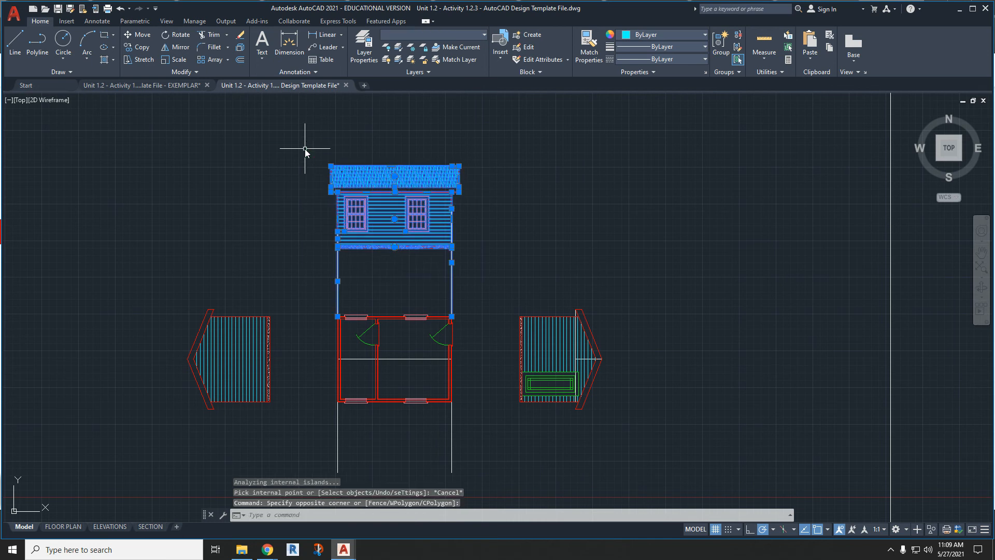
pyautogui.click(176, 47)
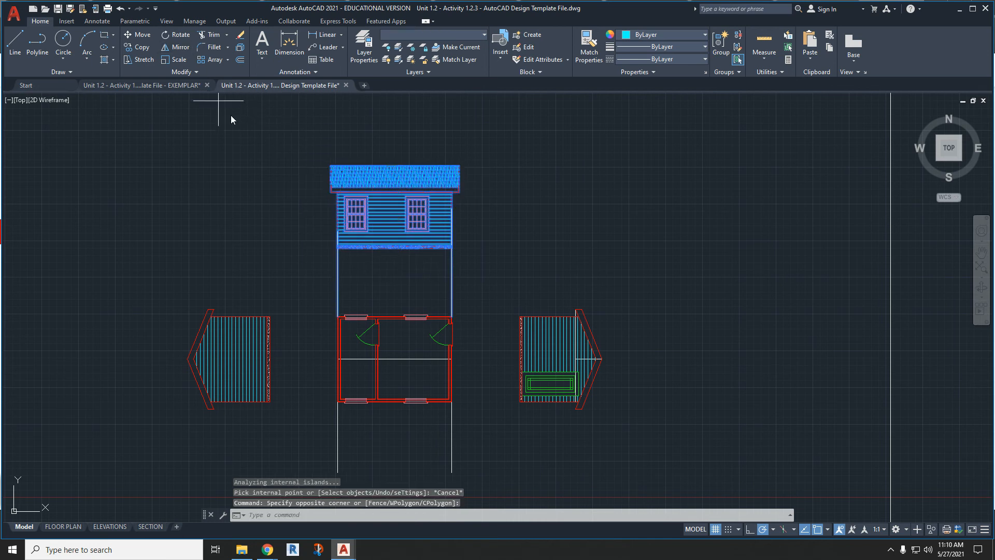
pyautogui.click(394, 252)
pyautogui.press('Escape')
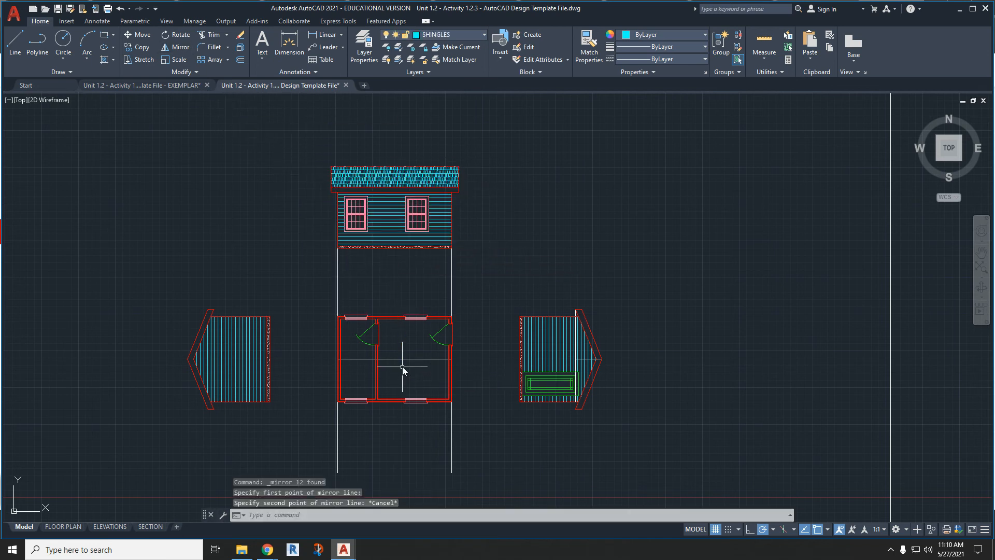
# - Mirror the long-side elevation and its projection lines across the floor plan's horizontal centerline, keeping the source objects
pyautogui.click(173, 48)
pyautogui.click(462, 253)
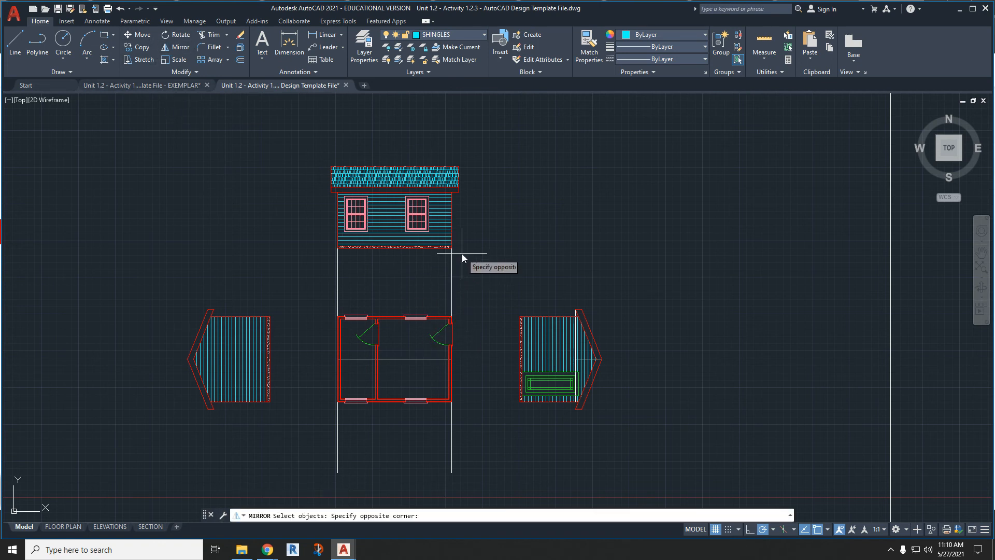
pyautogui.click(287, 151)
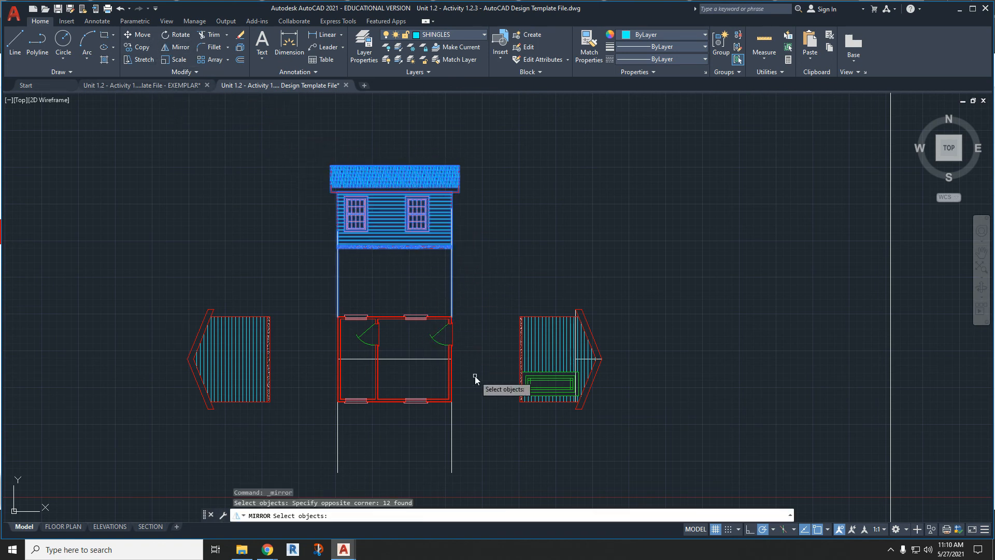
pyautogui.press('Return')
pyautogui.click(451, 359)
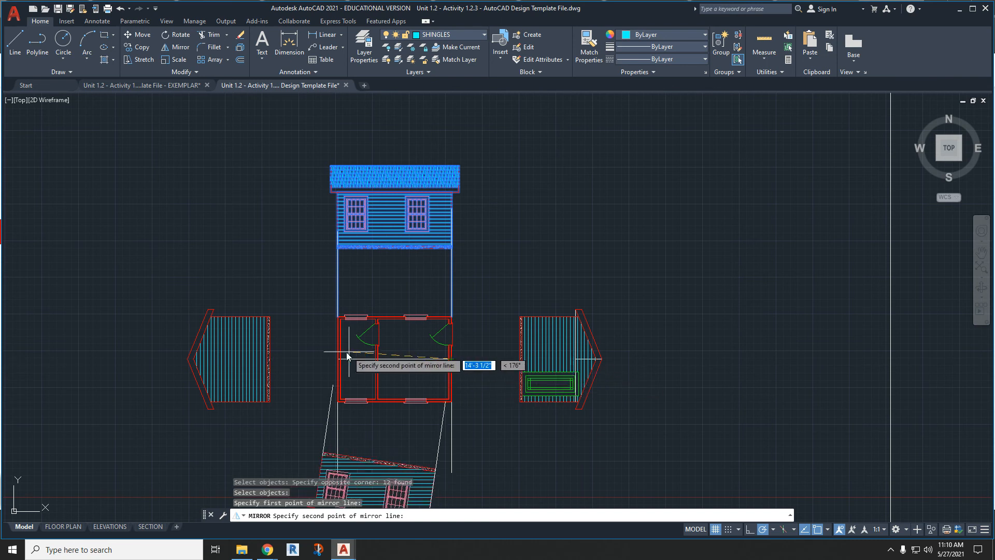
pyautogui.click(319, 357)
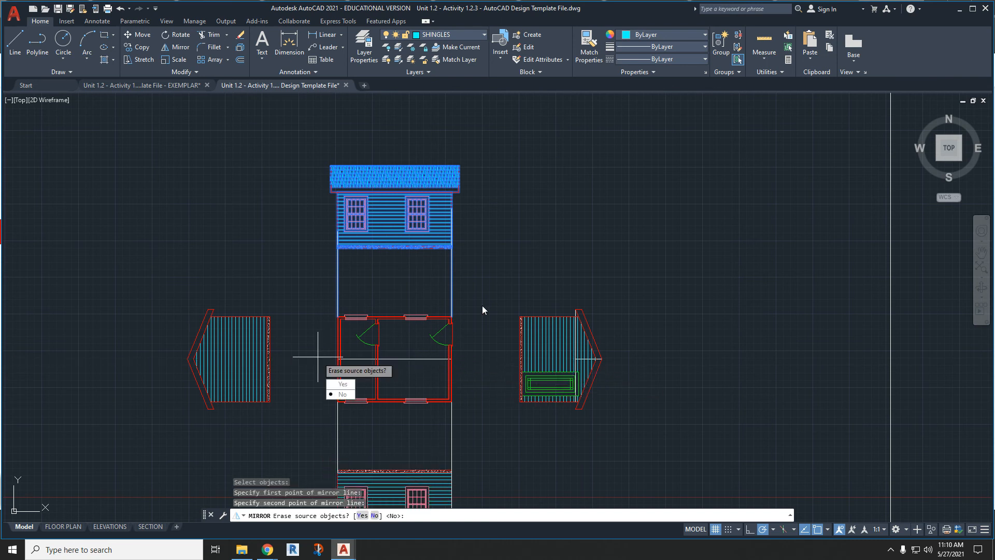
pyautogui.click(356, 397)
# - Erase the vertical construction lines between the floor plan and the long-side elevations above and below it
pyautogui.click(473, 268)
pyautogui.click(325, 272)
pyautogui.press('Delete')
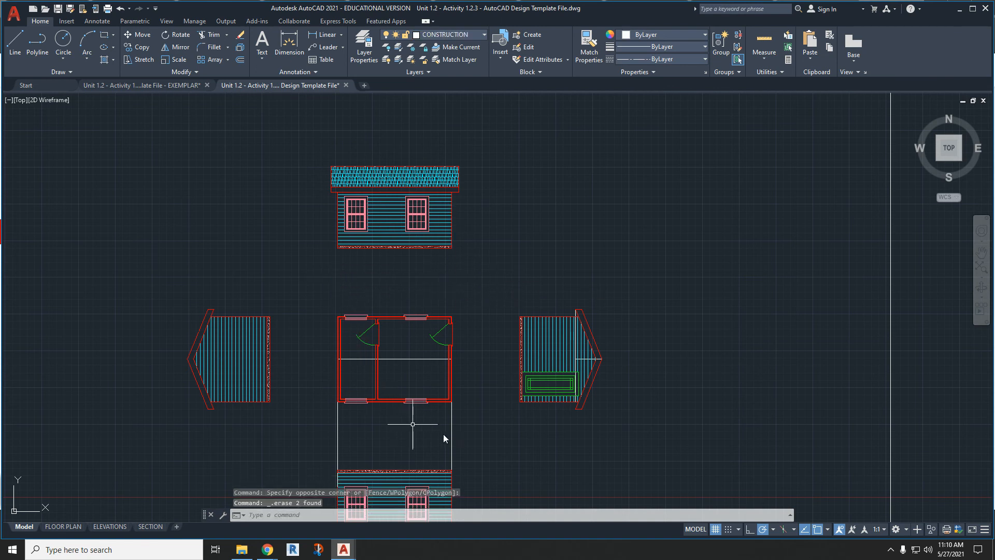
pyautogui.click(489, 442)
pyautogui.click(322, 425)
pyautogui.press('Delete')
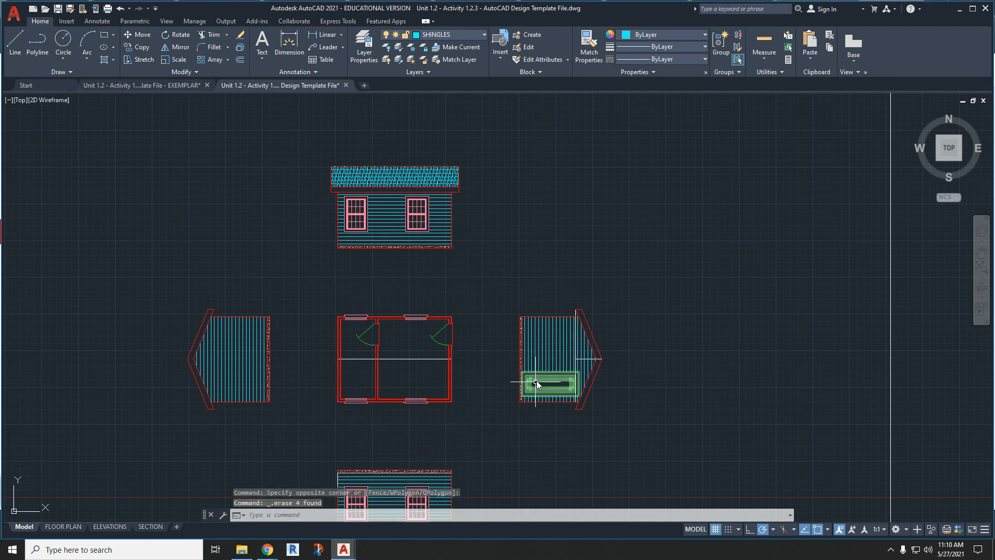
# - In the ELEVATIONS layout, shift the first long-side elevation within its viewport to line up with the neighbouring long-side elevation
pyautogui.scroll(6, 580, 342)
pyautogui.scroll(-6, 278, 392)
pyautogui.moveTo(273, 394); pyautogui.dragTo(440, 315, button='middle')
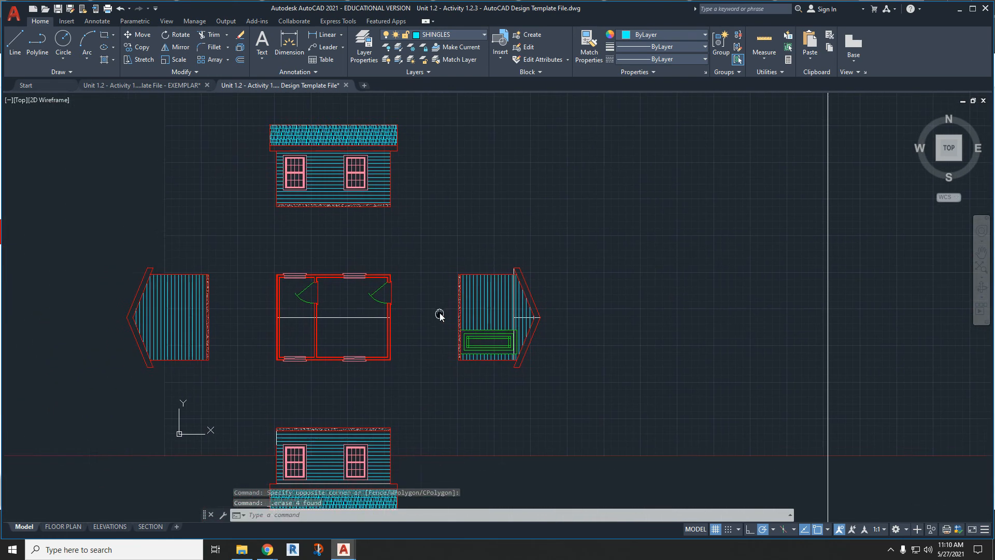
pyautogui.click(127, 526)
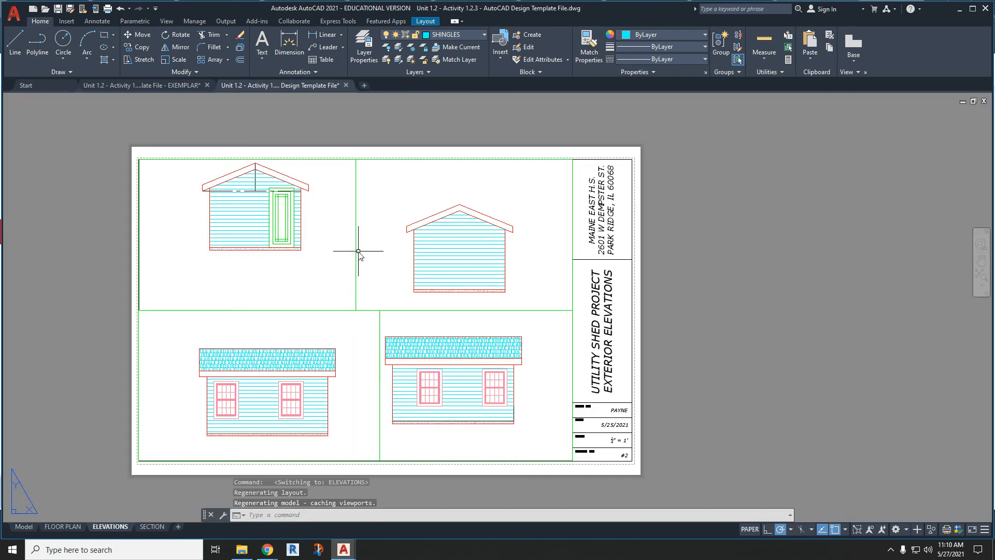
pyautogui.doubleClick(347, 417)
pyautogui.moveTo(343, 431); pyautogui.dragTo(341, 419, button='middle')
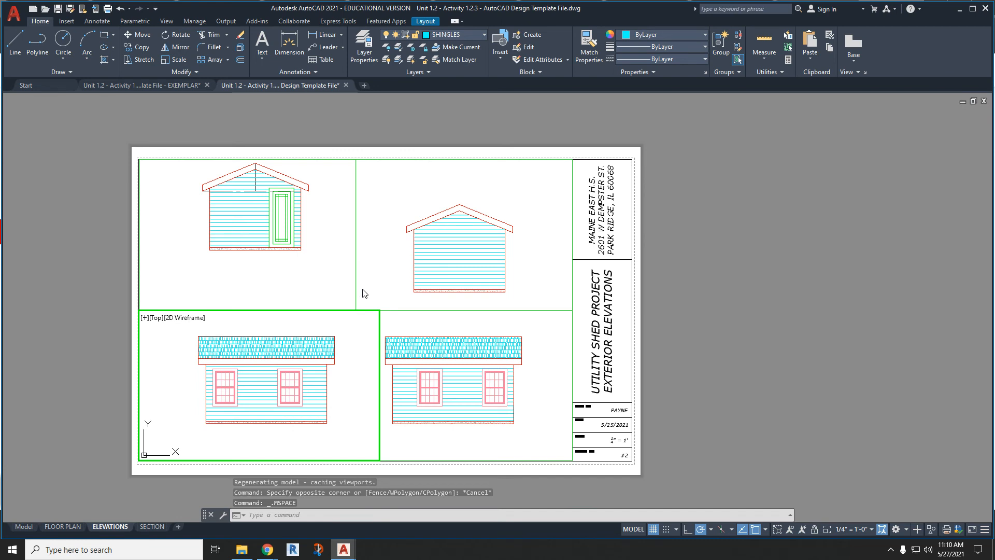
# - Shift both gable-end elevations within their viewports so they line up horizontally, and return to paper space
pyautogui.click(327, 261)
pyautogui.moveTo(323, 210); pyautogui.dragTo(323, 244, button='middle')
pyautogui.click(425, 277)
pyautogui.moveTo(394, 273); pyautogui.dragTo(394, 264, button='middle')
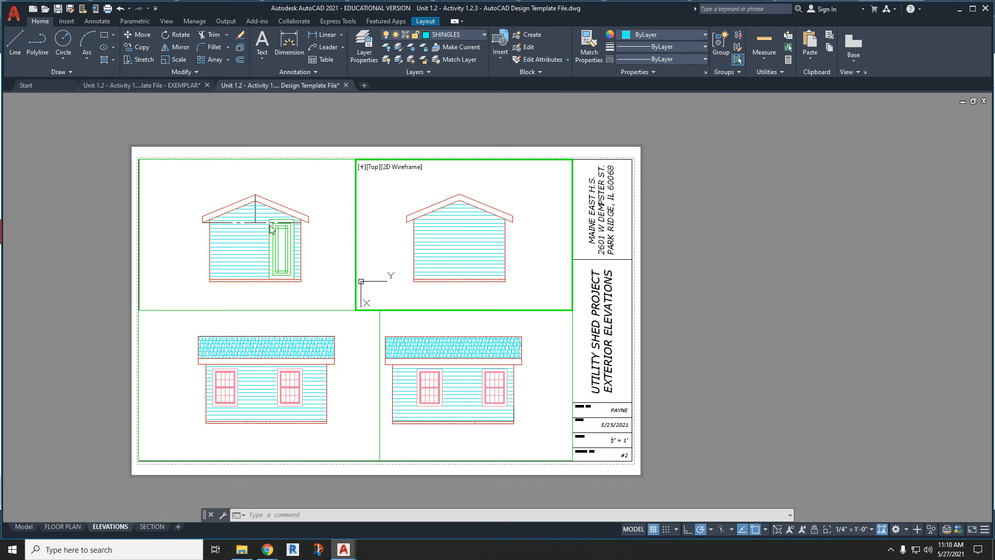
pyautogui.doubleClick(86, 215)
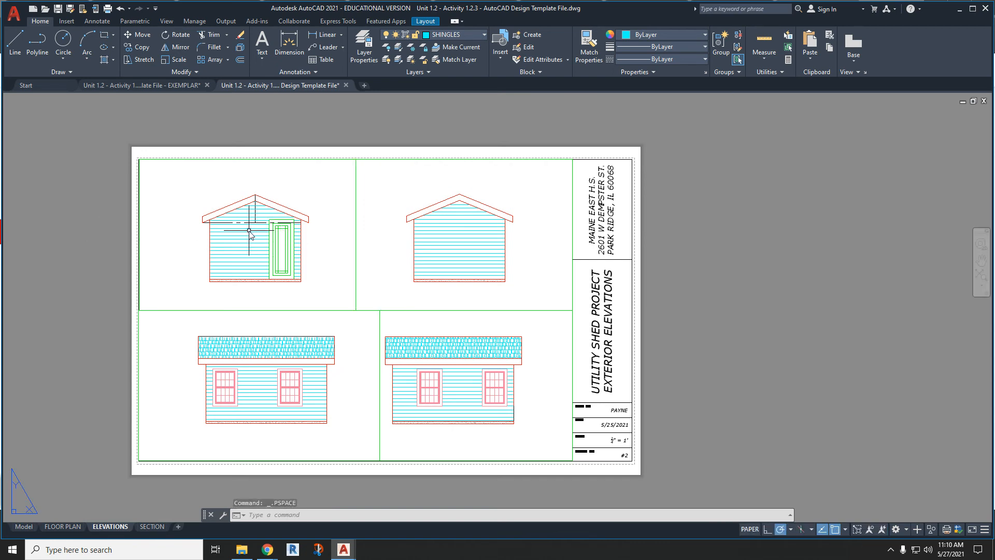
# - Preview the monochrome plot of the ELEVATIONS layout and leave without plotting
pyautogui.click(108, 11)
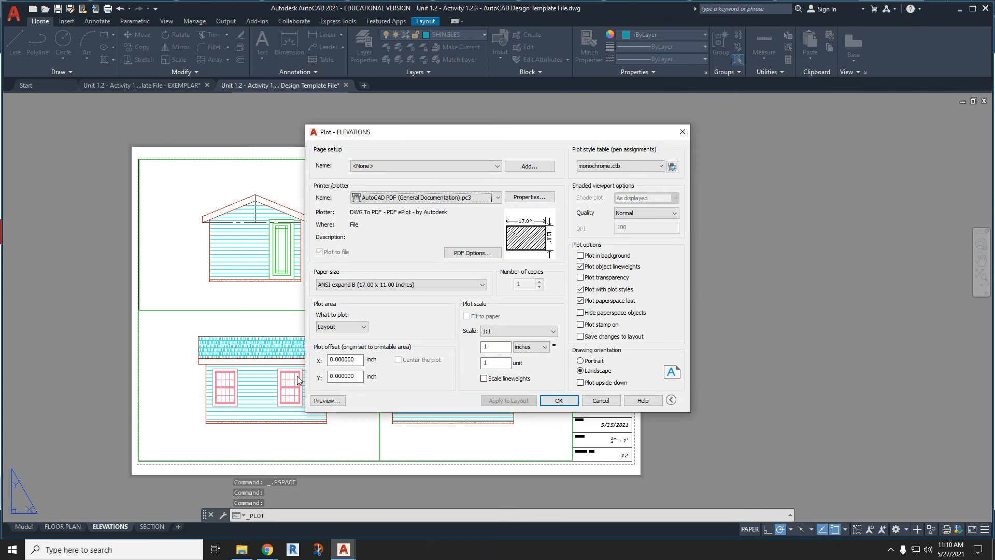
pyautogui.click(317, 400)
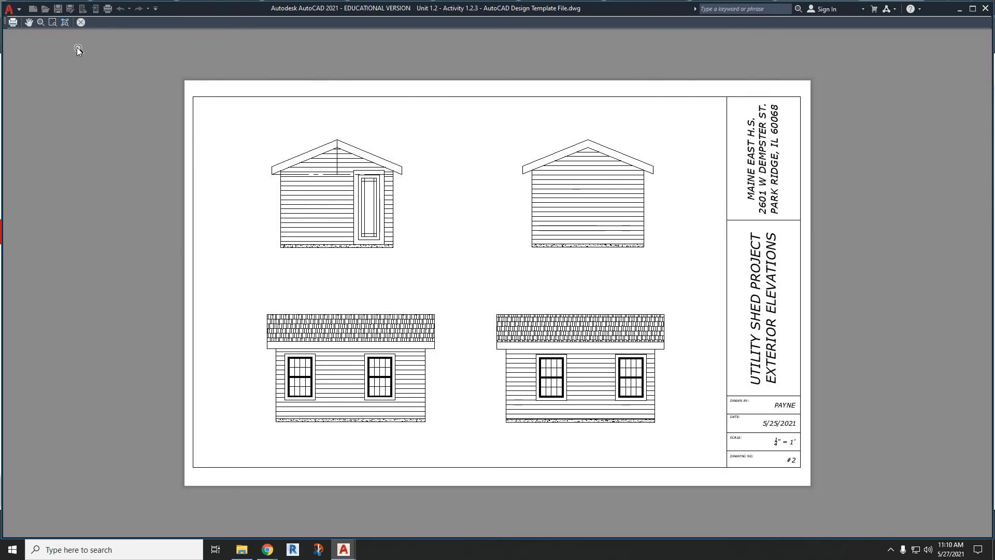
pyautogui.click(80, 22)
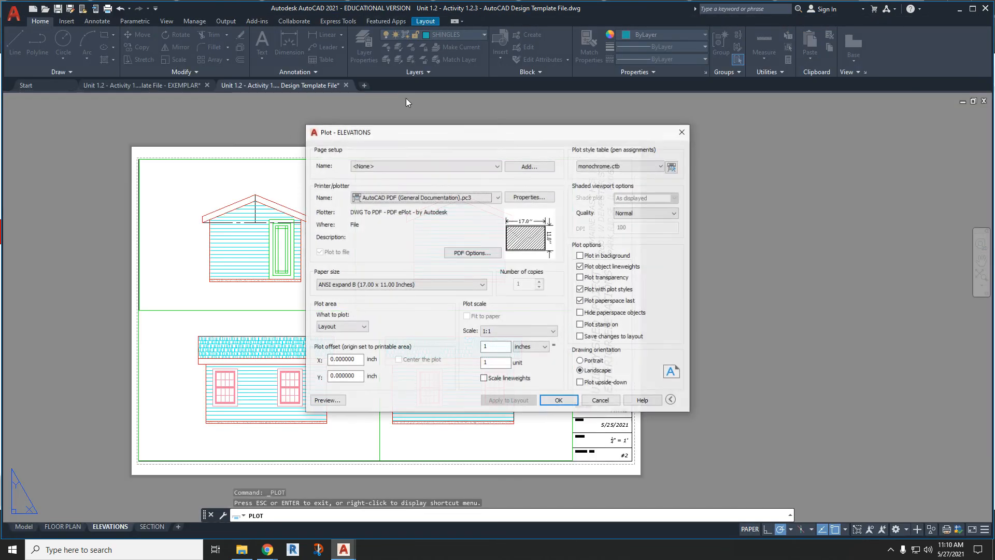
pyautogui.click(604, 404)
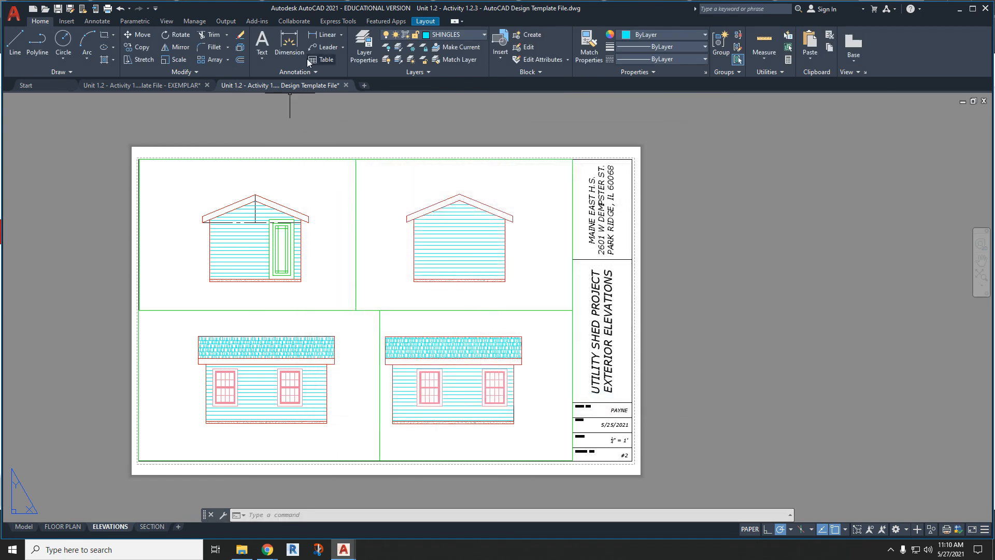
# - Make the CONSTRUCTION layer non-plotting in the layer properties
pyautogui.click(368, 49)
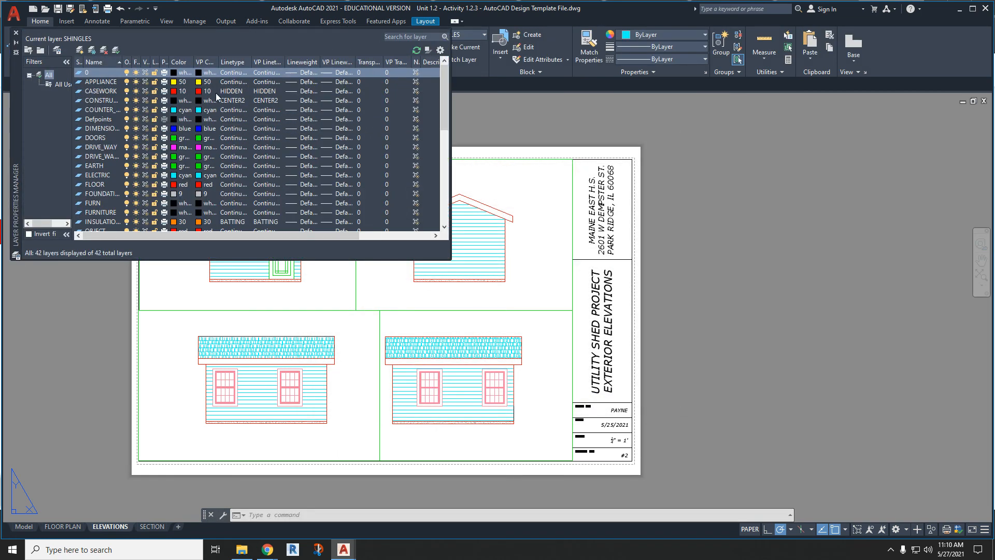
pyautogui.click(166, 101)
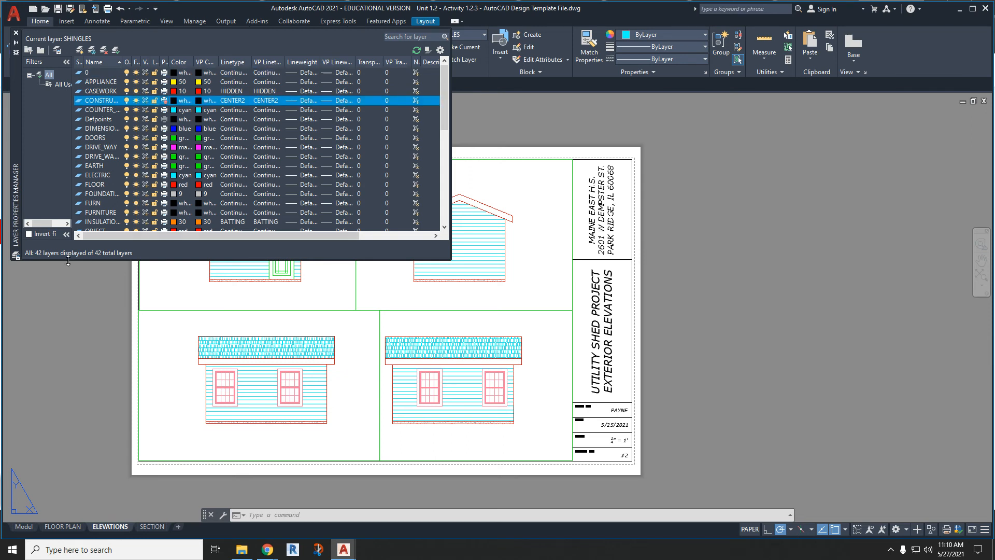
pyautogui.click(16, 32)
pyautogui.click(72, 167)
pyautogui.click(39, 166)
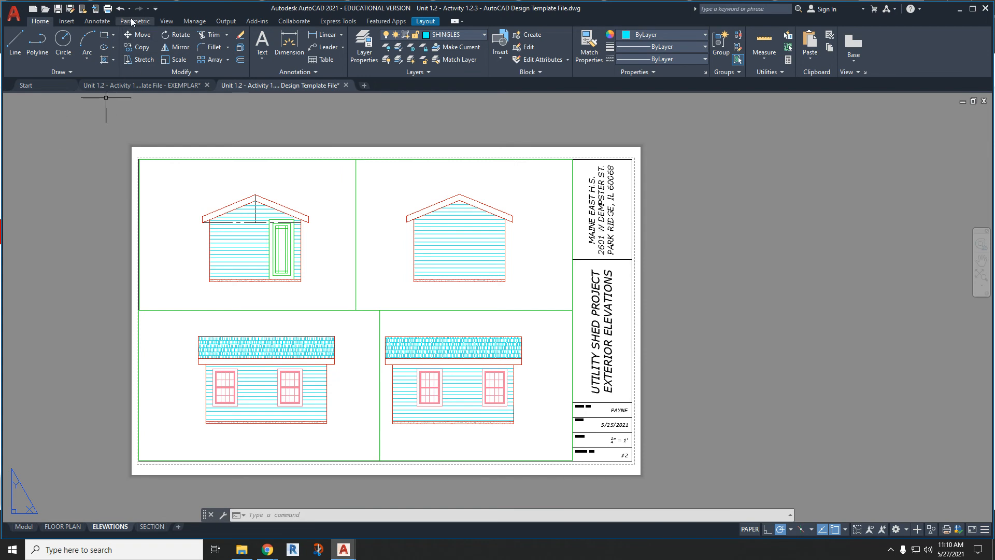
# - Preview the ELEVATIONS plot again to check the construction lines, and leave without plotting
pyautogui.click(109, 9)
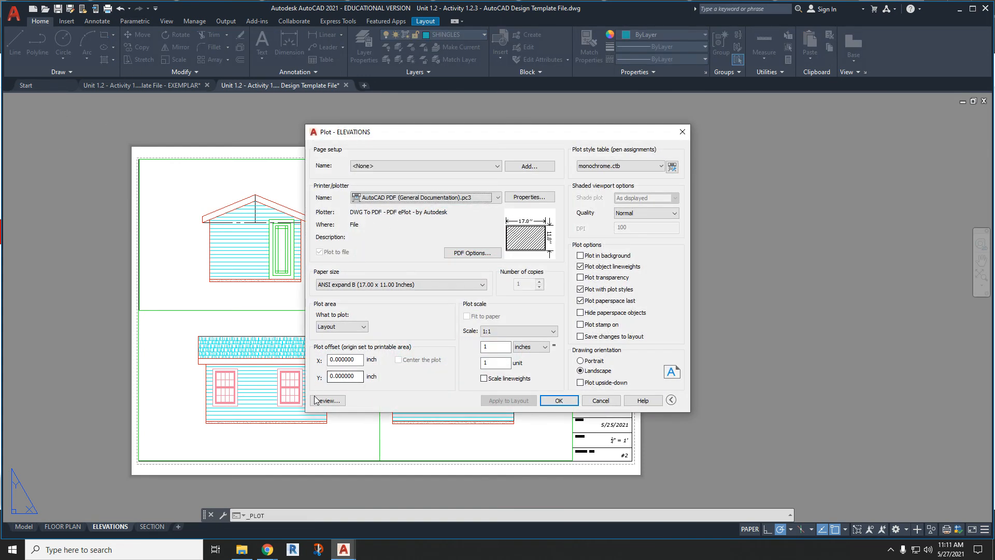
pyautogui.click(317, 399)
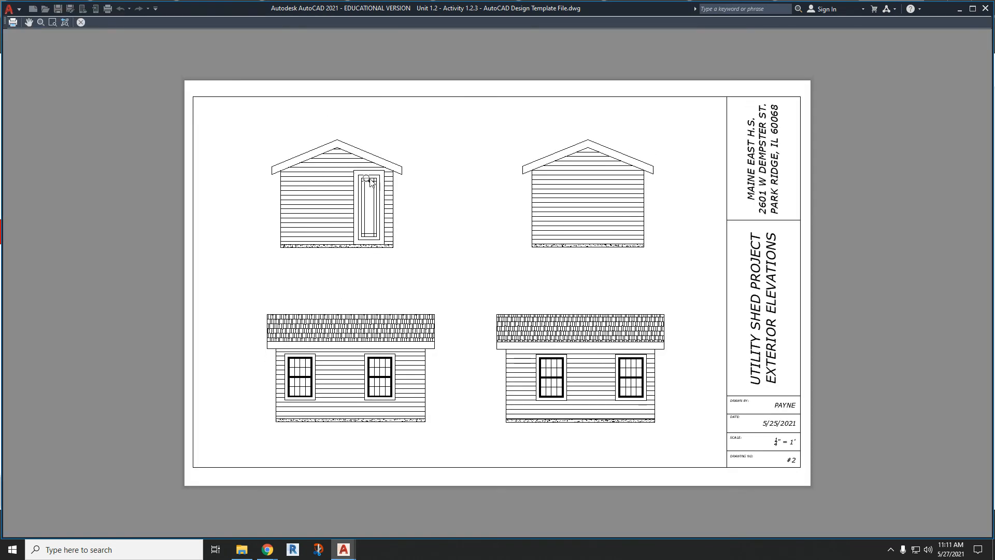
pyautogui.press('Escape')
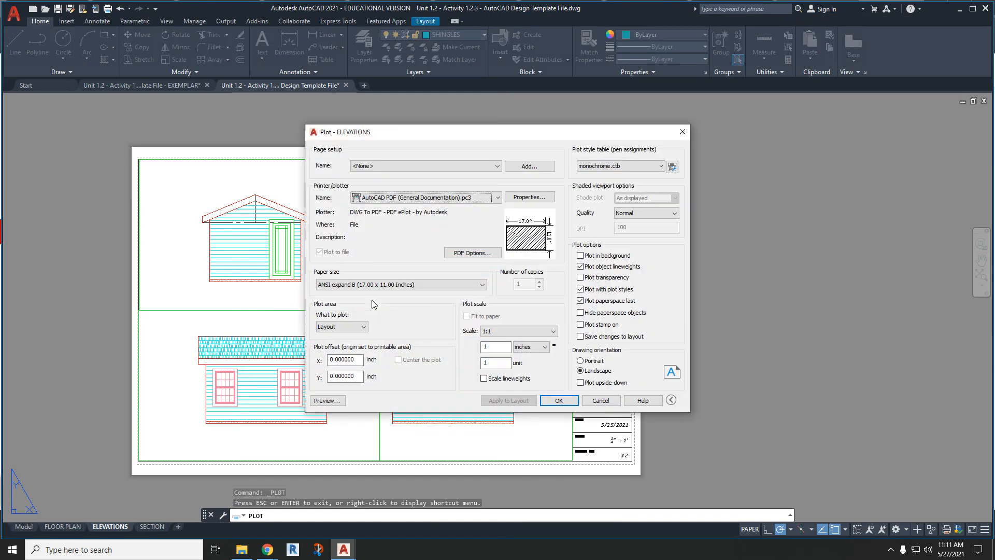
pyautogui.click(599, 402)
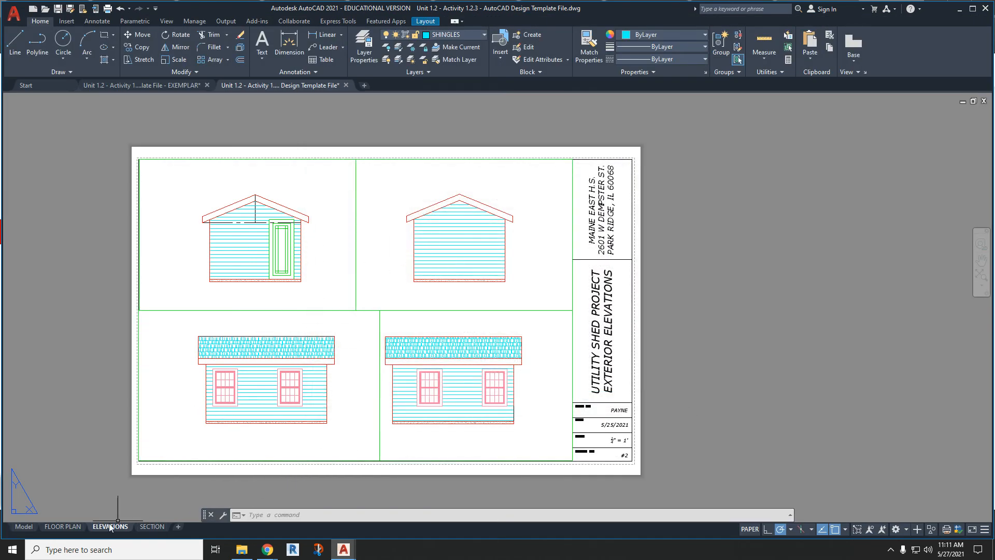
# - In model space, place an 8' vertical dimension beside the upper long-side elevation, measured upward from the top of the concrete floor band
pyautogui.click(24, 526)
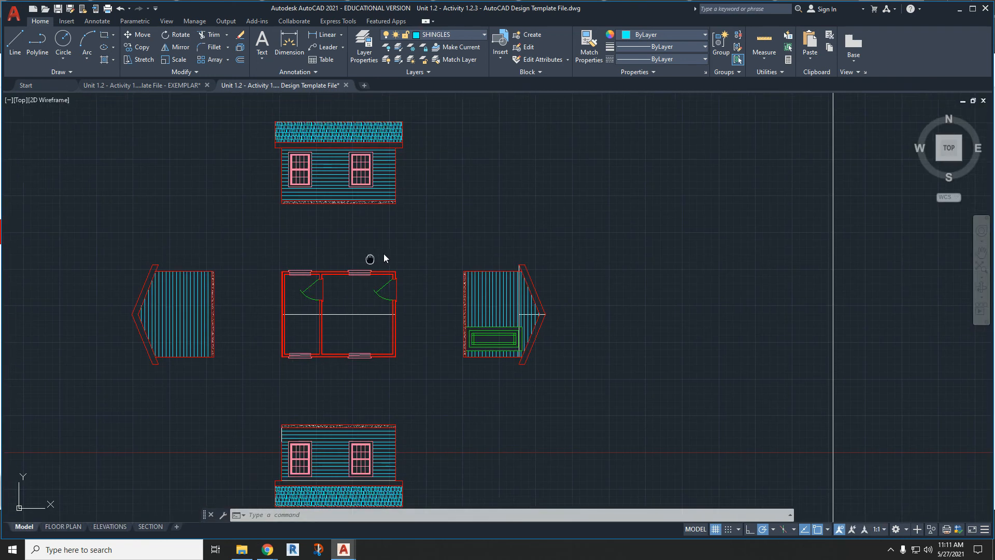
pyautogui.moveTo(384, 258); pyautogui.dragTo(434, 229, button='middle')
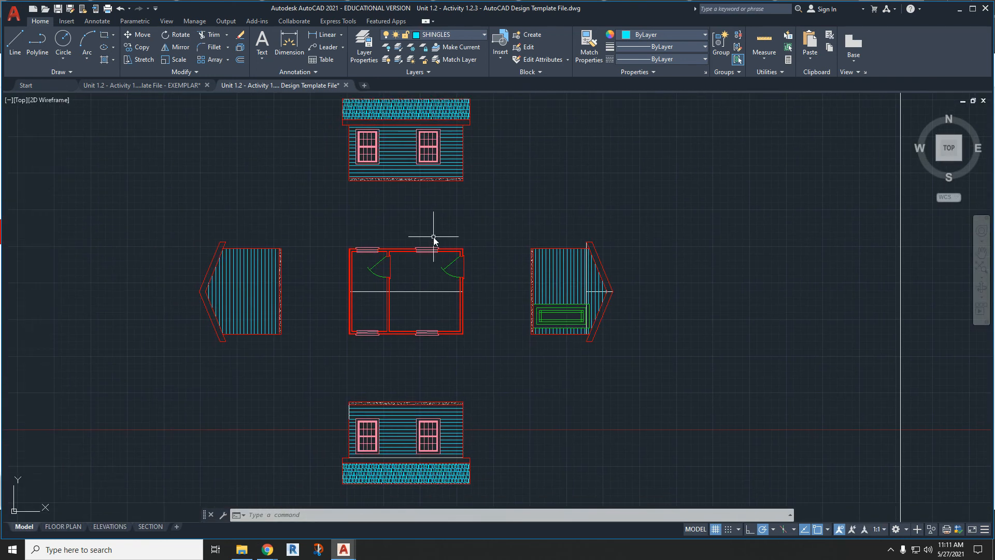
pyautogui.click(289, 47)
pyautogui.scroll(5, 515, 252)
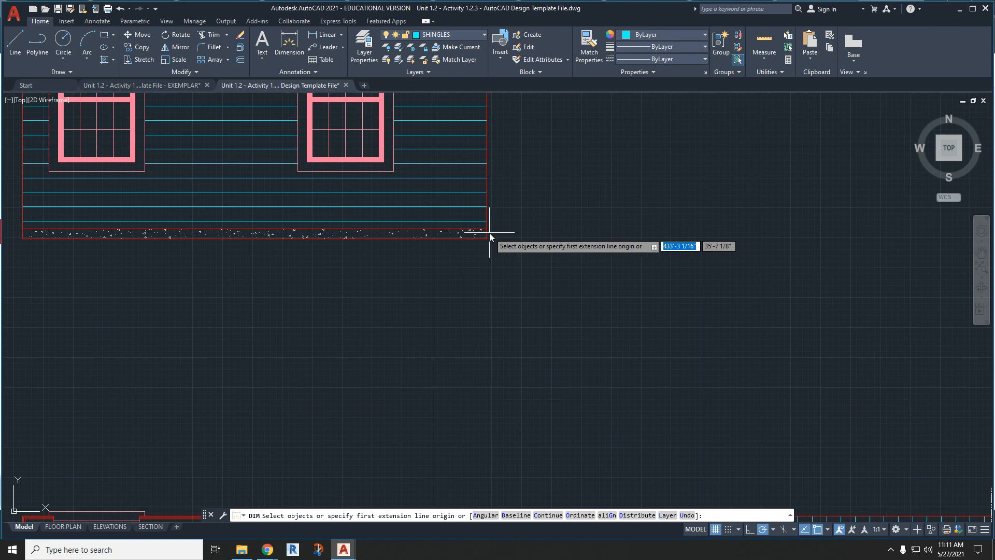
pyautogui.click(489, 231)
pyautogui.moveTo(493, 242); pyautogui.dragTo(497, 425, button='middle')
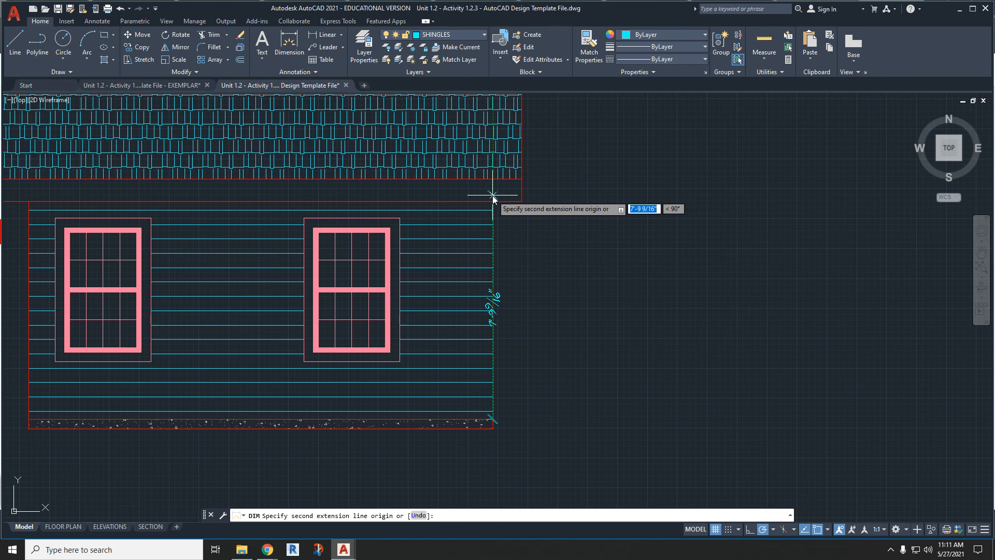
pyautogui.write('8')
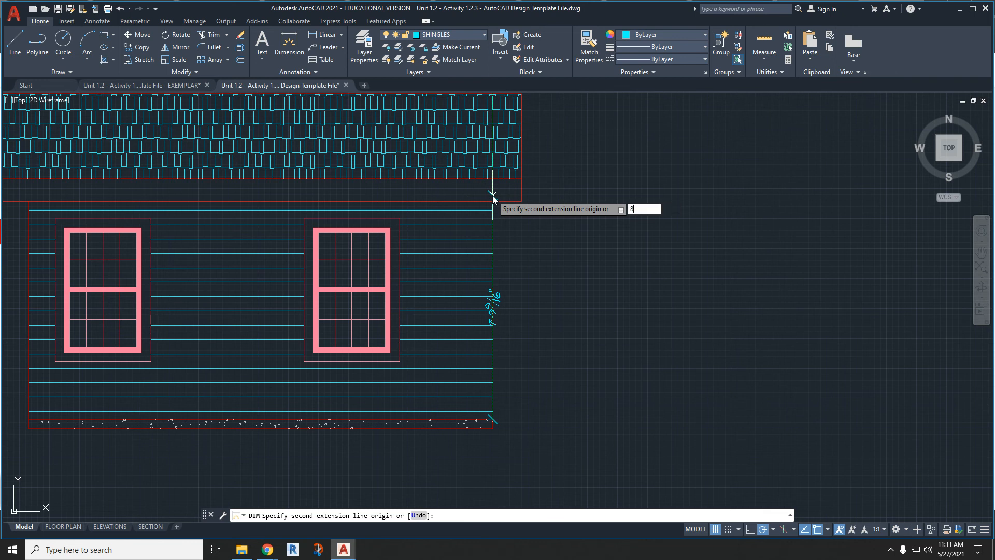
pyautogui.write("'")
pyautogui.press('Return')
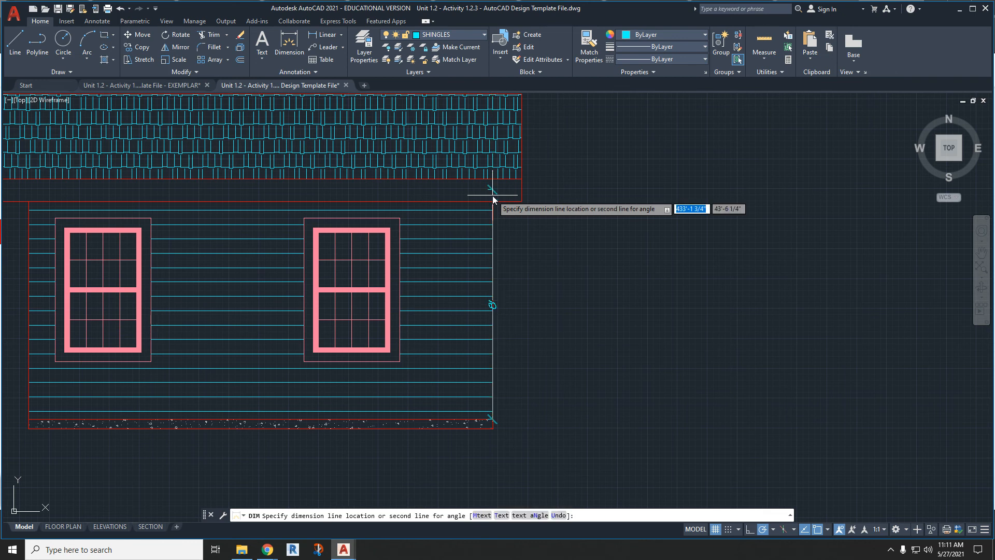
pyautogui.click(544, 193)
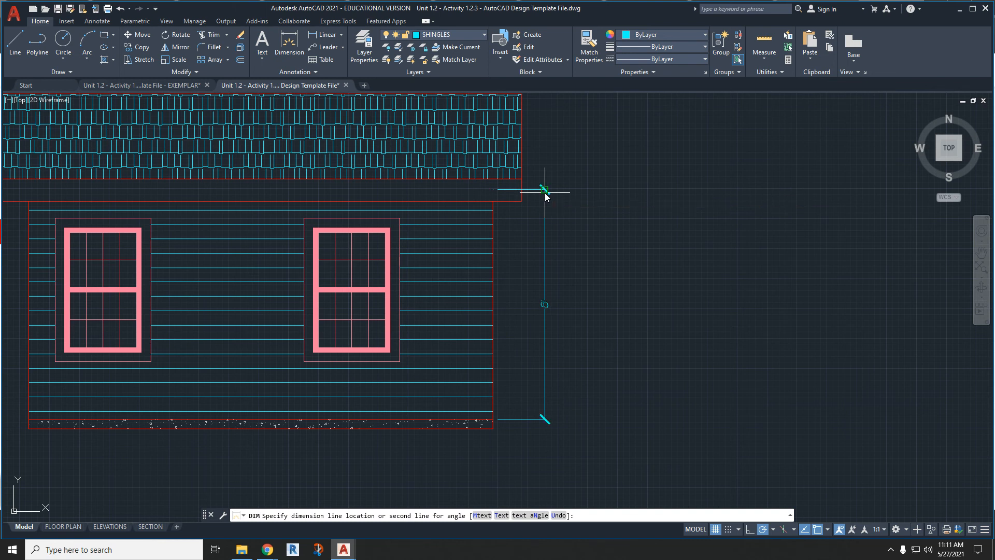
# - Try a vertical dimension across the concrete floor band in line with the 8' dimension, attempt to reposition its text, and delete it
pyautogui.click(490, 429)
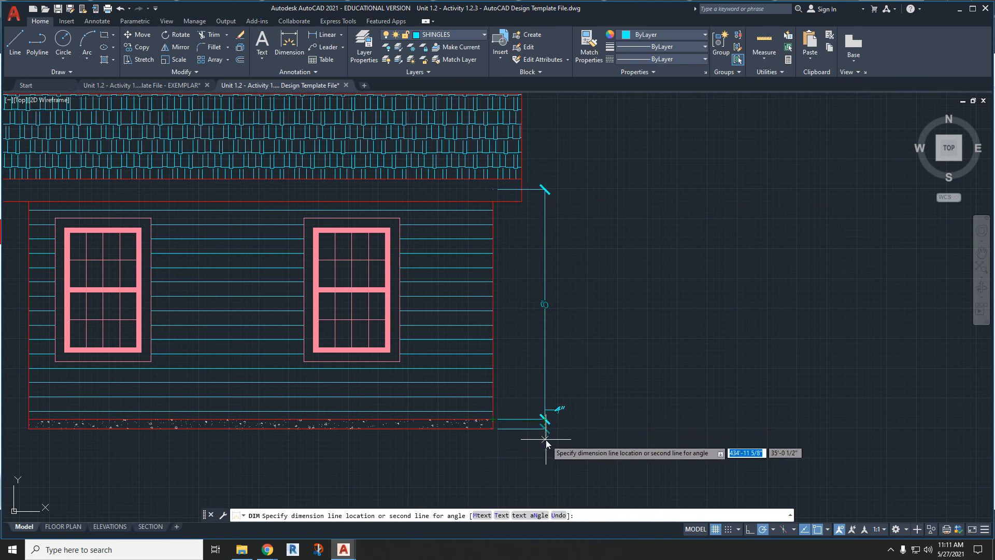
pyautogui.scroll(6, 546, 427)
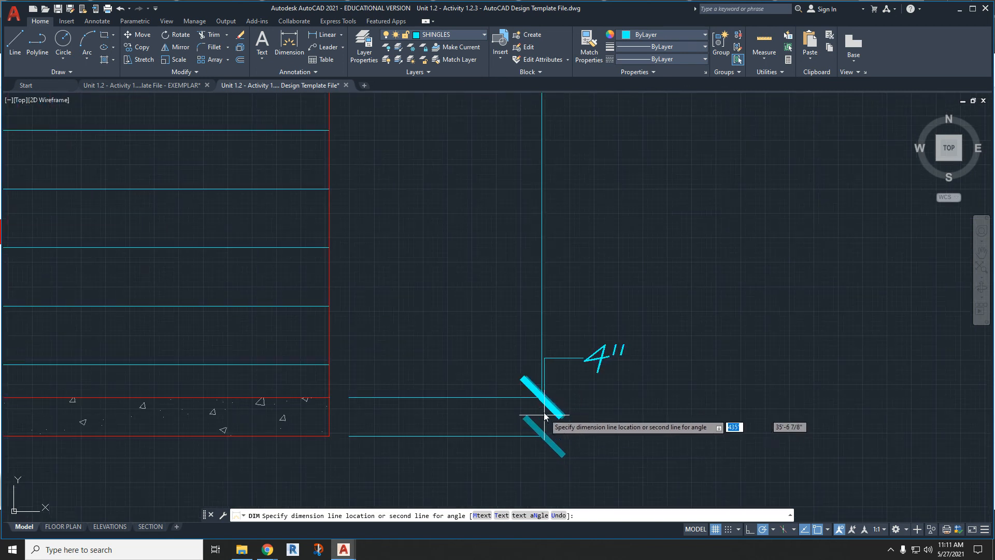
pyautogui.click(542, 397)
pyautogui.press('Escape')
pyautogui.click(556, 361)
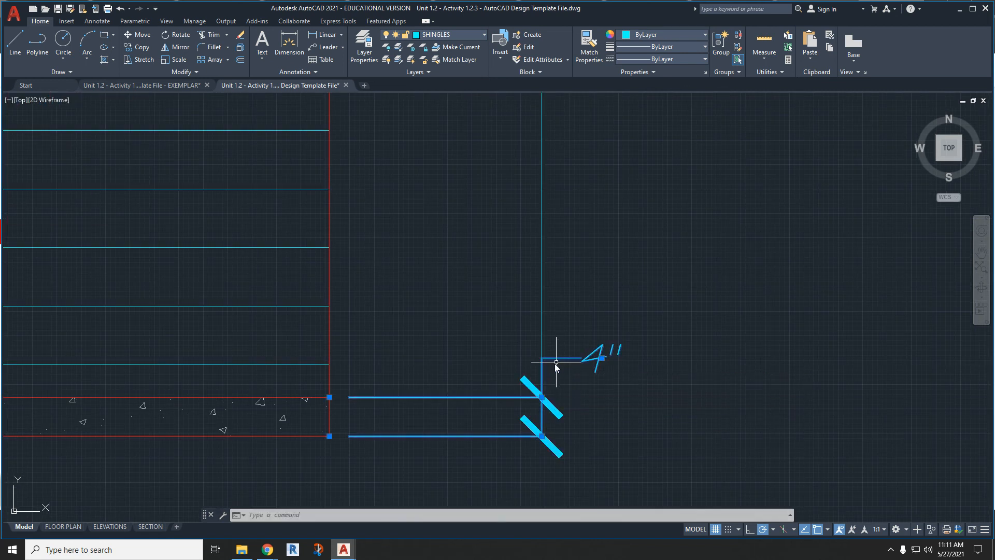
pyautogui.click(602, 357)
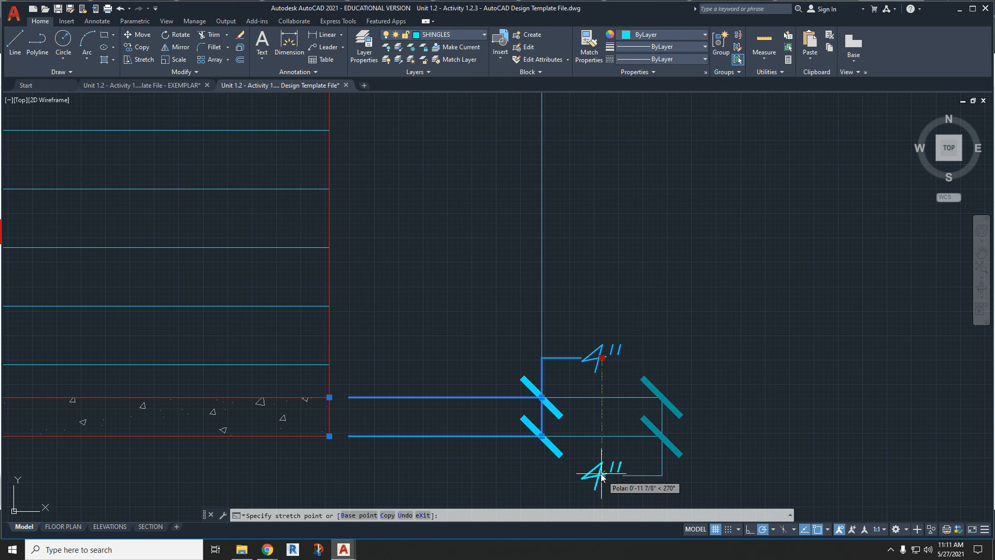
pyautogui.press('Escape')
pyautogui.press('Escape')
pyautogui.click(571, 359)
pyautogui.press('Delete')
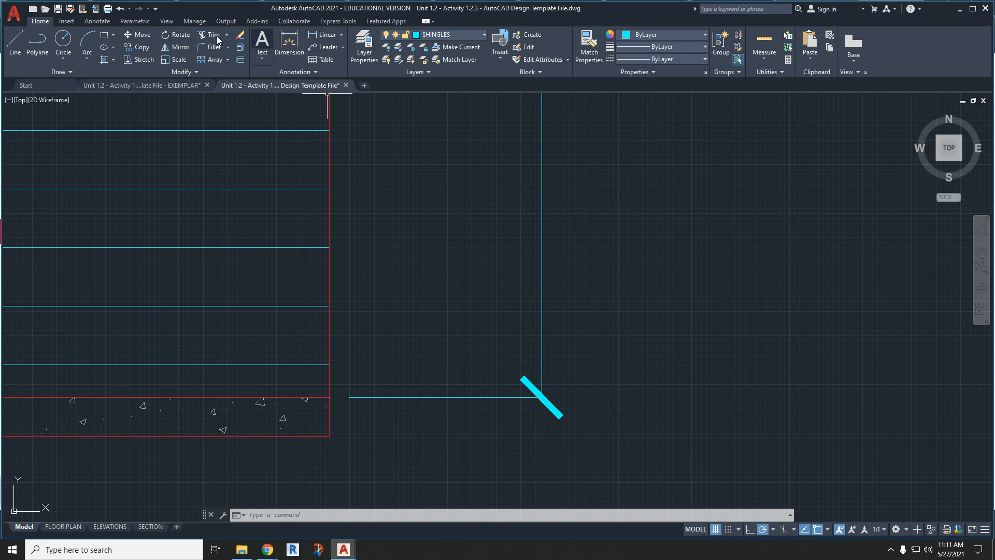
# - Dimension the concrete floor band's thickness from its upper edge down to its lower edge, placing it under the 8' dimension
pyautogui.click(289, 44)
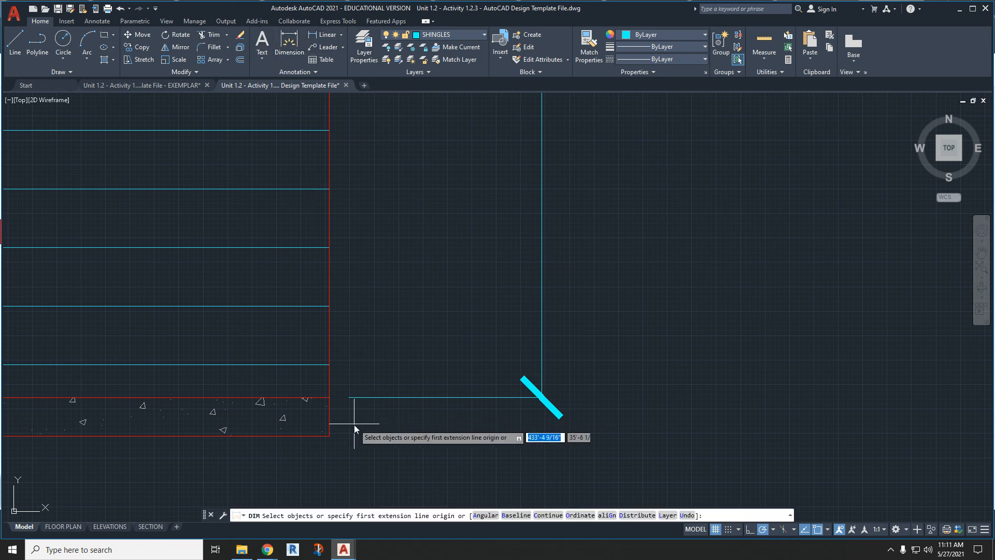
pyautogui.click(329, 398)
pyautogui.click(329, 437)
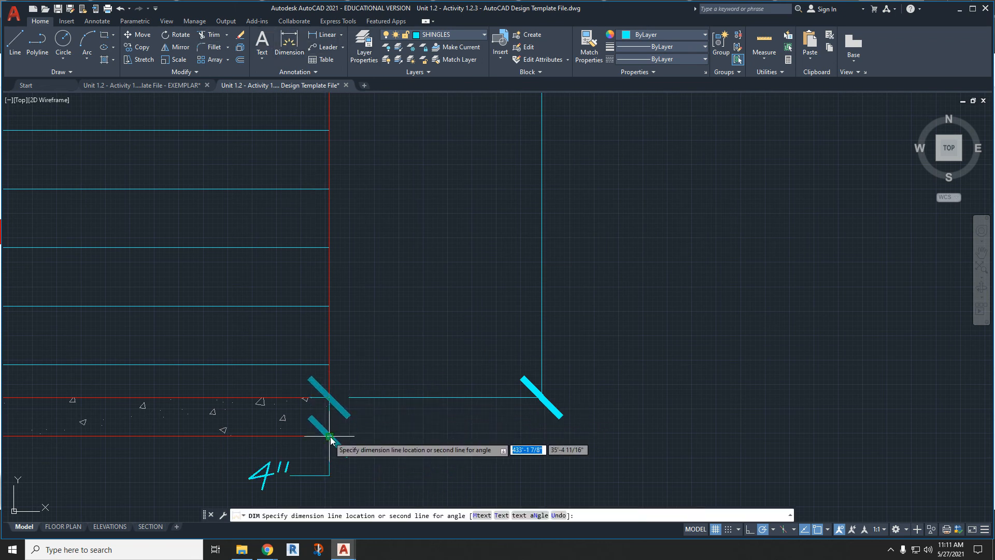
pyautogui.click(543, 397)
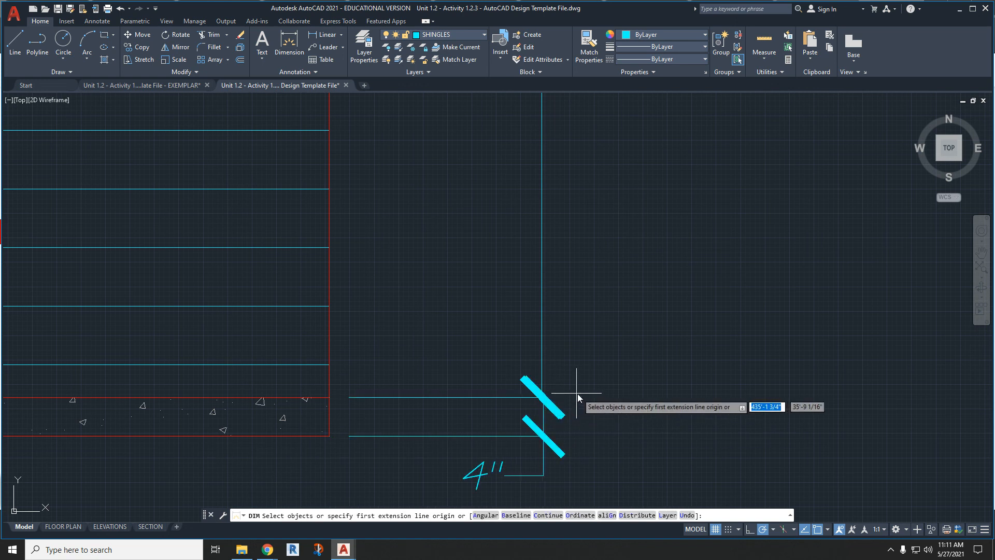
pyautogui.press('Escape')
# - Align the floor band dimension's line exactly with the lower end of the 8' dimension line
pyautogui.click(544, 411)
pyautogui.scroll(4, 544, 413)
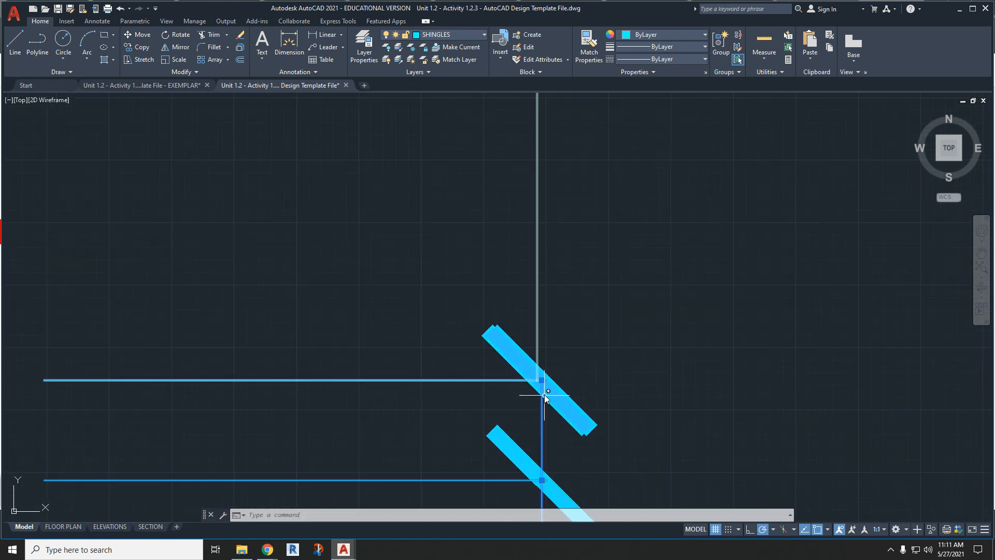
pyautogui.click(537, 379)
pyautogui.click(534, 384)
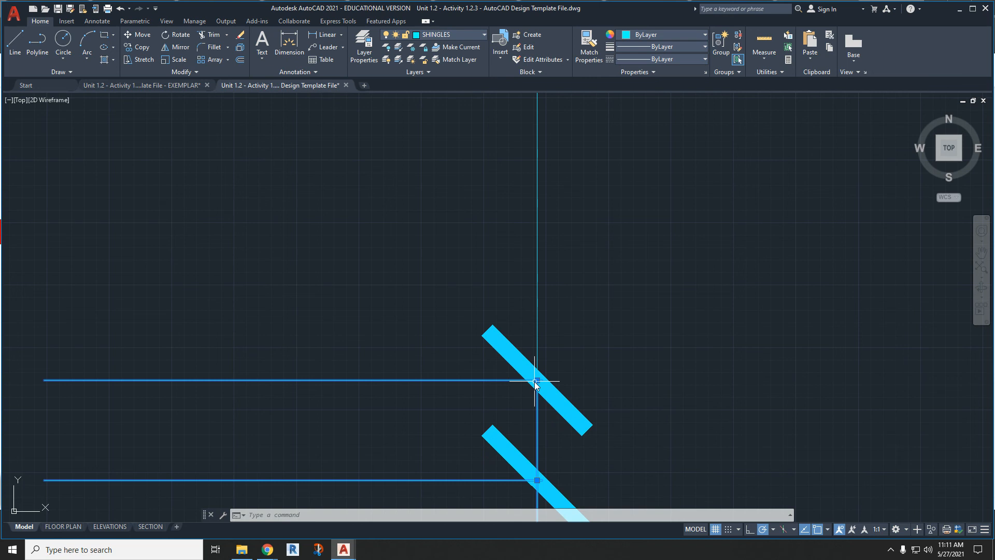
pyautogui.scroll(-5, 533, 399)
pyautogui.press('Escape')
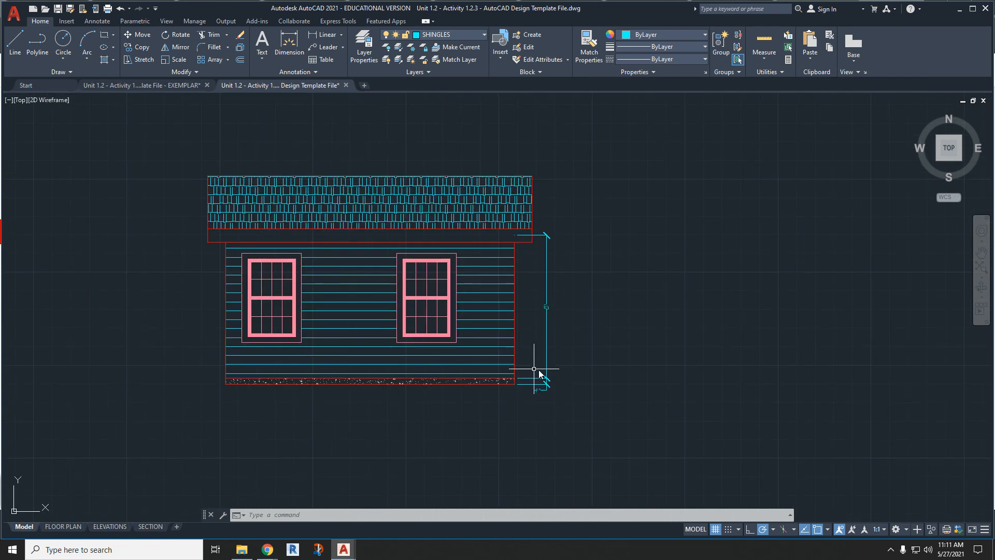
# - Move the 8' dimension and the floor band dimension beside the upper elevation to the DIMENSIONS layer
pyautogui.scroll(-4, 524, 344)
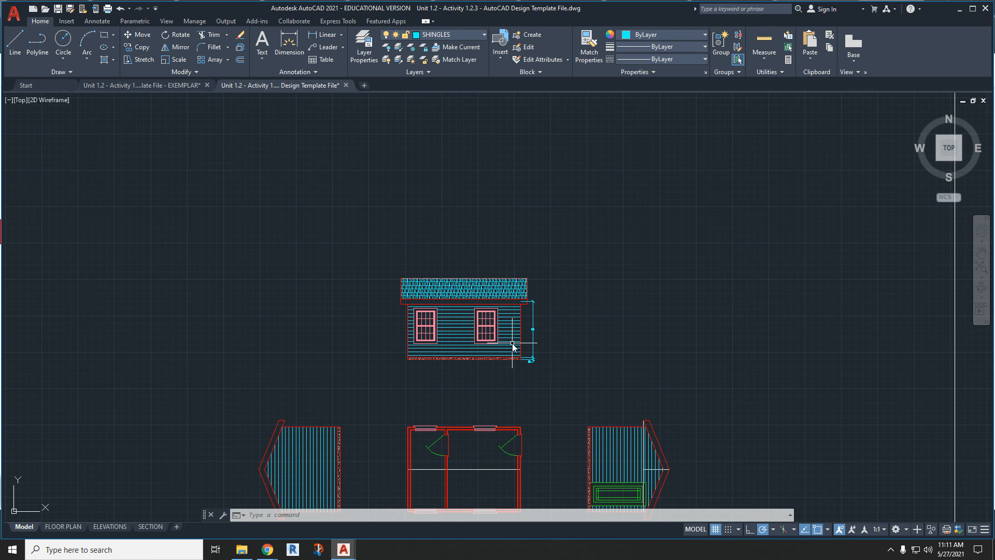
pyautogui.scroll(-4, 513, 347)
pyautogui.scroll(2, 501, 348)
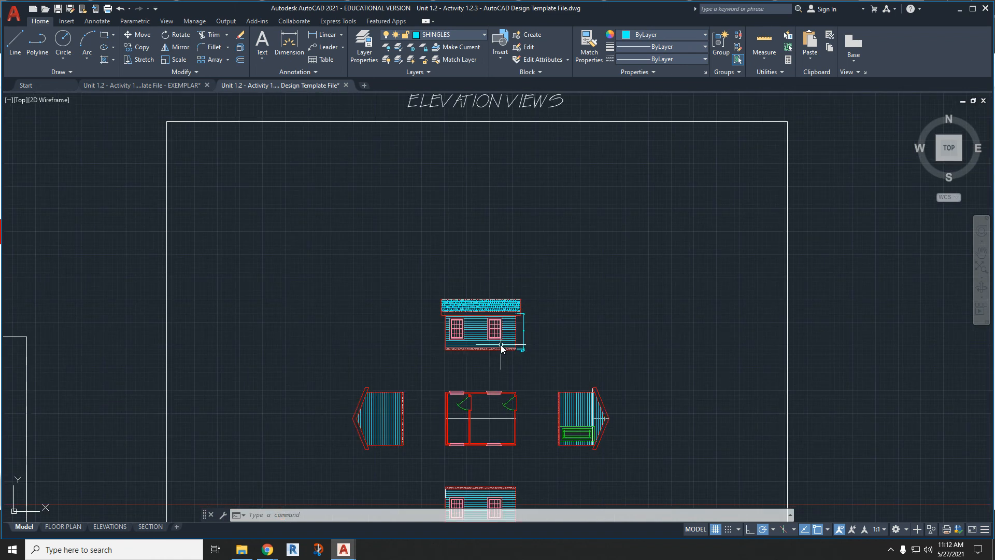
pyautogui.scroll(2, 501, 348)
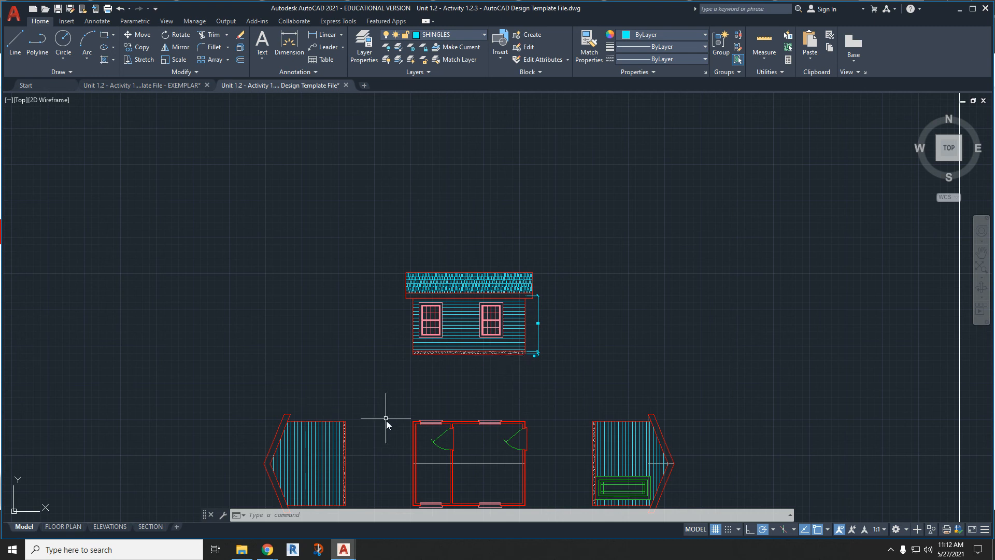
pyautogui.moveTo(484, 465); pyautogui.dragTo(477, 395, button='middle')
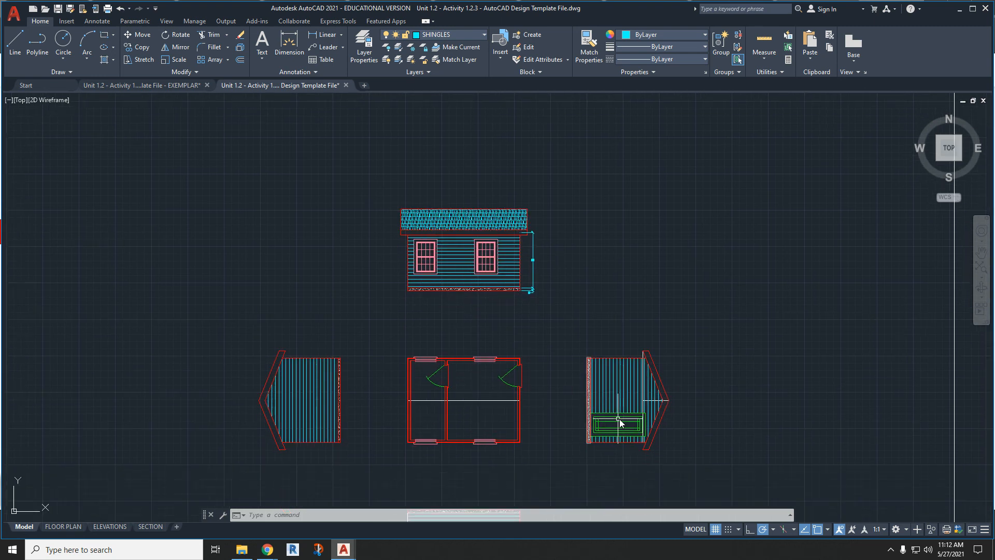
pyautogui.moveTo(242, 367); pyautogui.dragTo(297, 358, button='middle')
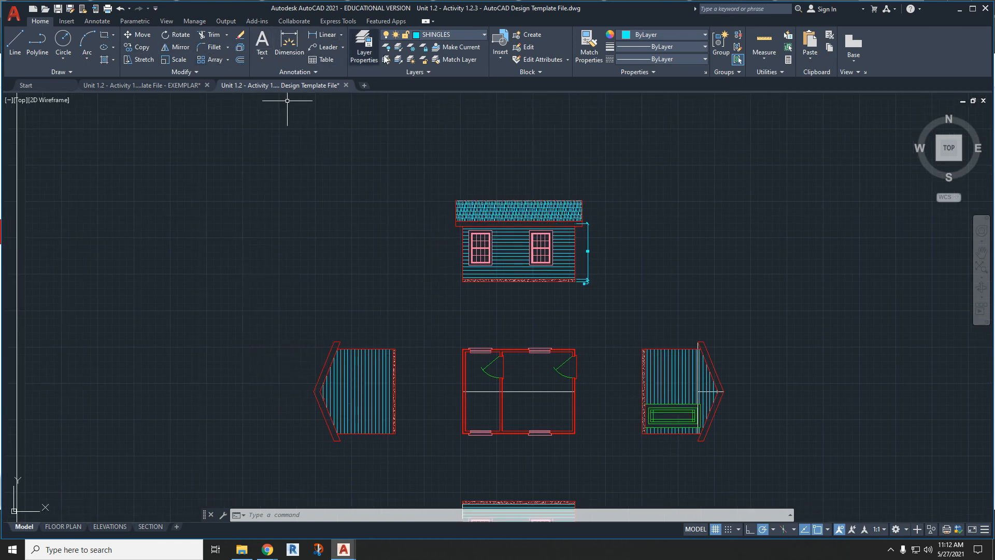
pyautogui.scroll(3, 621, 291)
pyautogui.click(583, 283)
pyautogui.click(529, 240)
pyautogui.click(458, 35)
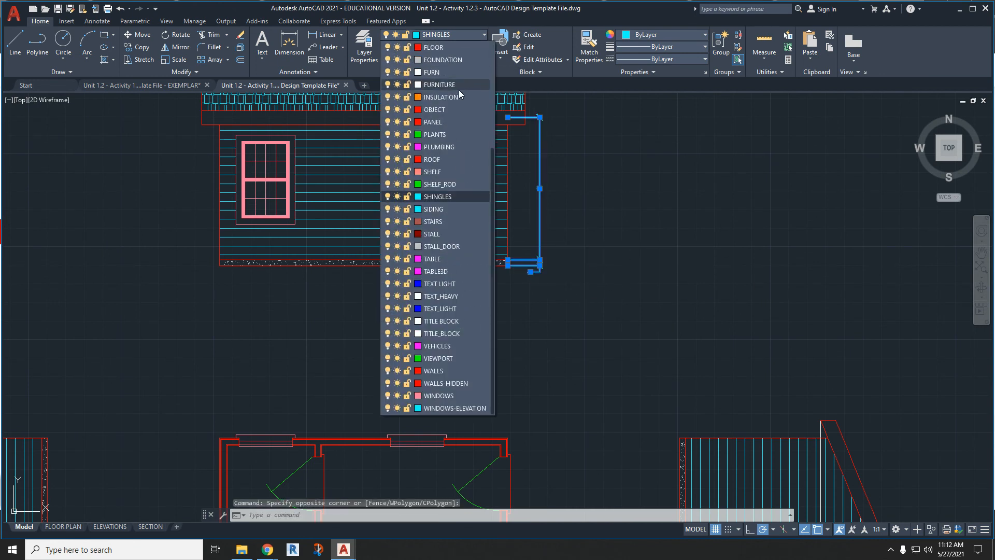
pyautogui.scroll(1, 459, 92)
pyautogui.click(456, 124)
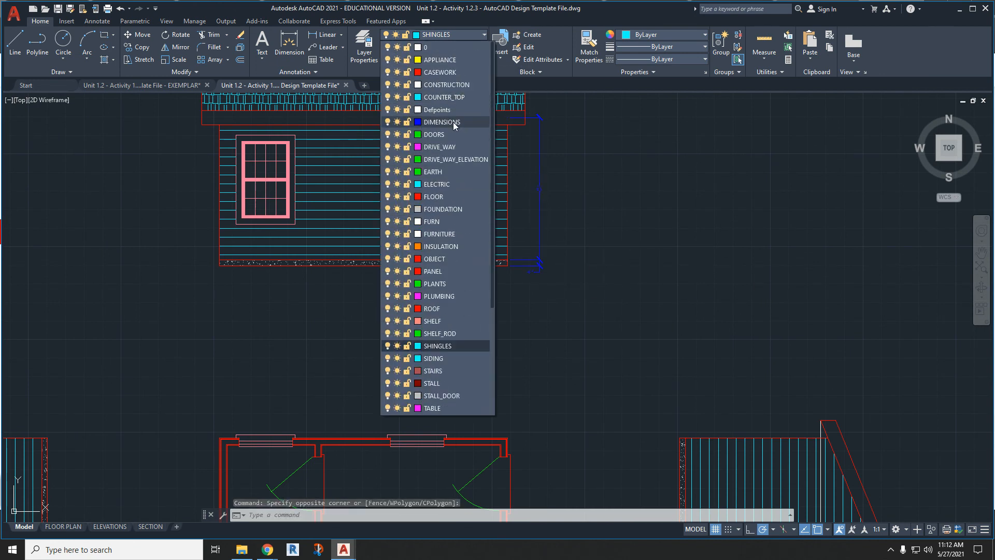
pyautogui.press('Escape')
# - Draw a roof-pitch symbol outside the left gable elevation's slope: a vertical line about 1'-9" long with a short horizontal line from its upper end
pyautogui.moveTo(241, 313)
pyautogui.mouseDown(button='middle')
pyautogui.moveTo(337, 235)
pyautogui.moveTo(399, 222)
pyautogui.mouseUp(button='middle')
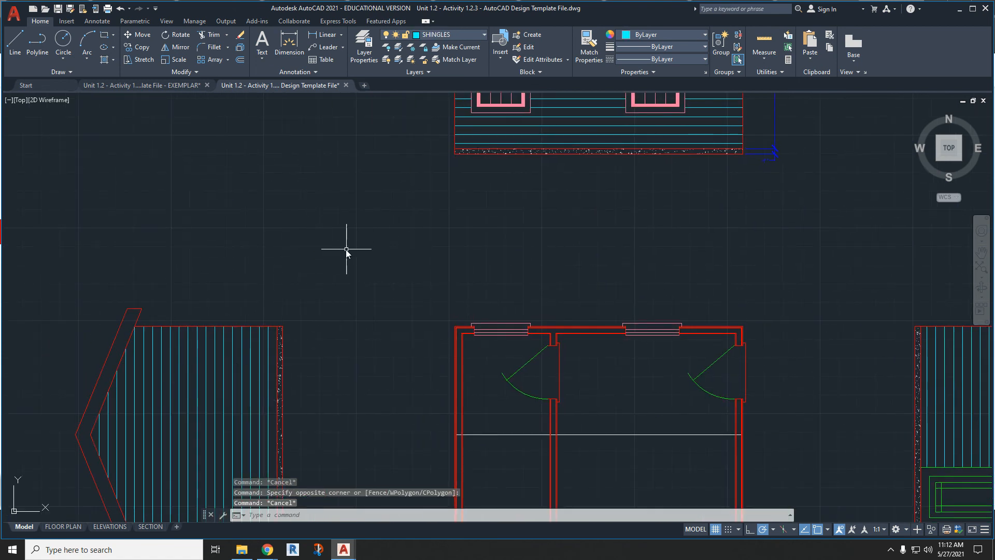
pyautogui.write('l')
pyautogui.press('Return')
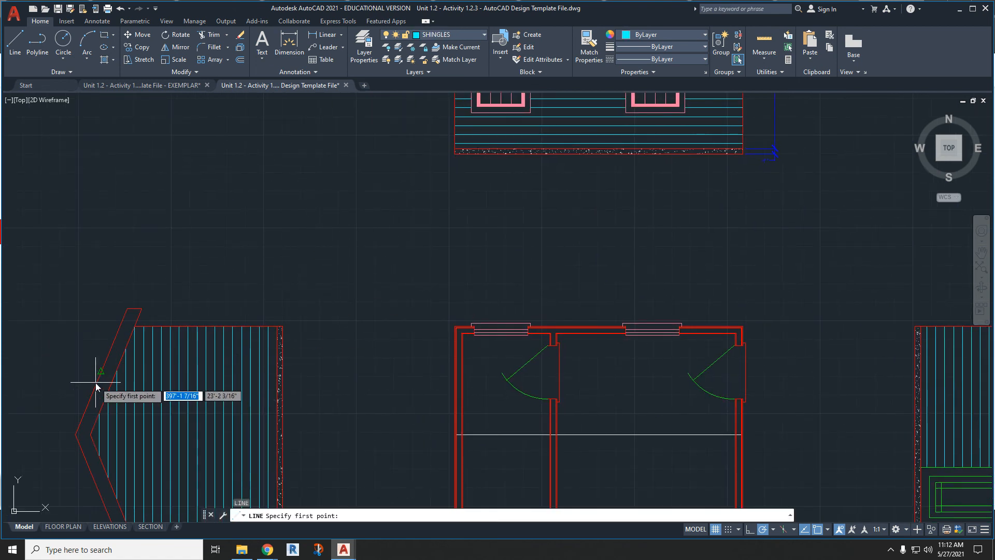
pyautogui.scroll(4, 93, 380)
pyautogui.click(88, 375)
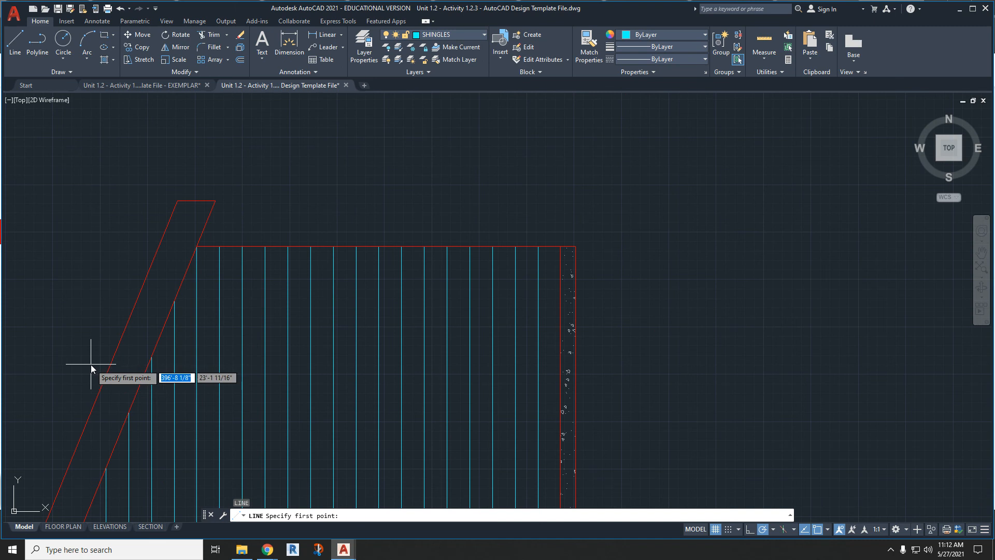
pyautogui.click(87, 297)
pyautogui.click(122, 297)
pyautogui.press('Escape')
pyautogui.press('Escape')
# - Move both roof-pitch lines to the DIMENSIONS layer and make that layer current
pyautogui.click(116, 308)
pyautogui.click(78, 283)
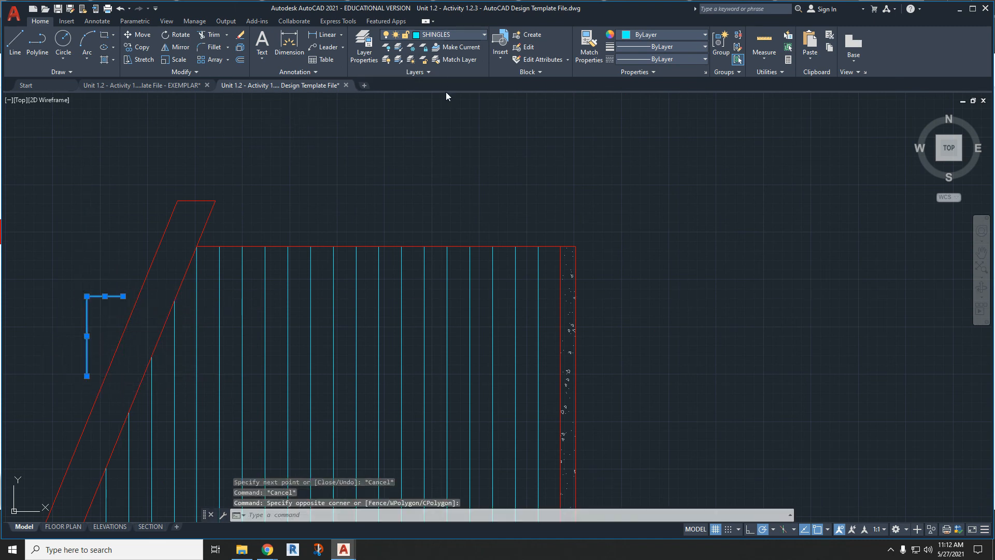
pyautogui.click(446, 35)
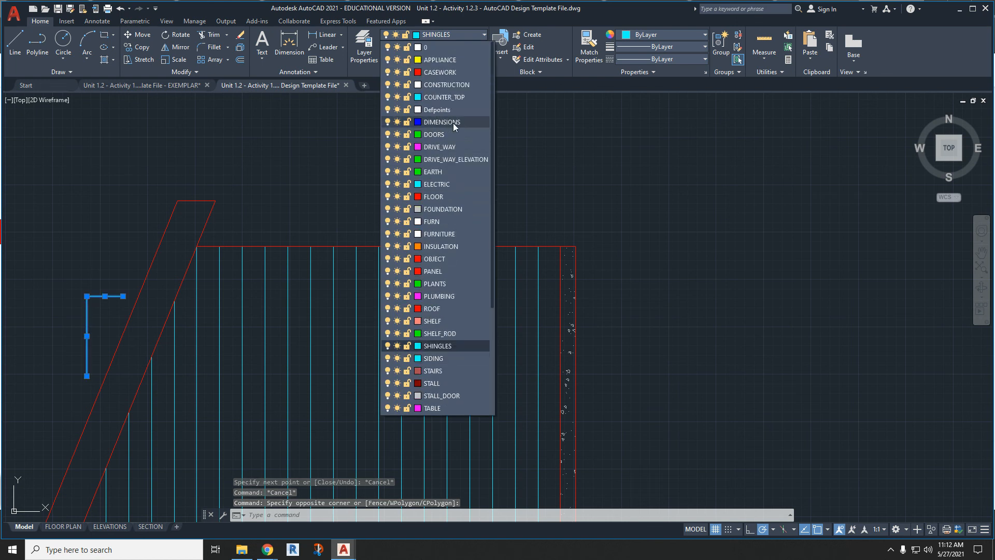
pyautogui.click(452, 122)
pyautogui.press('Escape')
pyautogui.press('Escape')
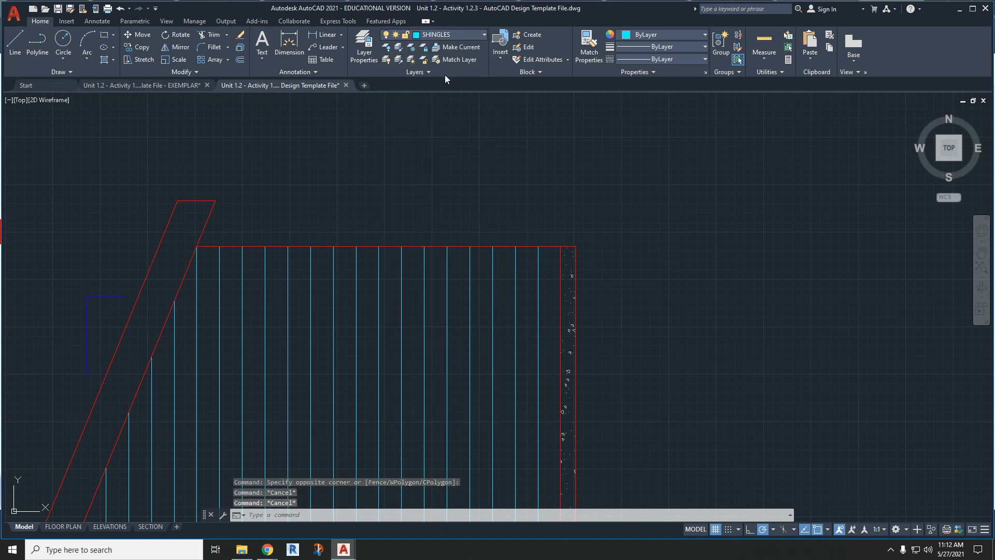
pyautogui.click(448, 36)
pyautogui.scroll(4, 440, 135)
pyautogui.click(446, 123)
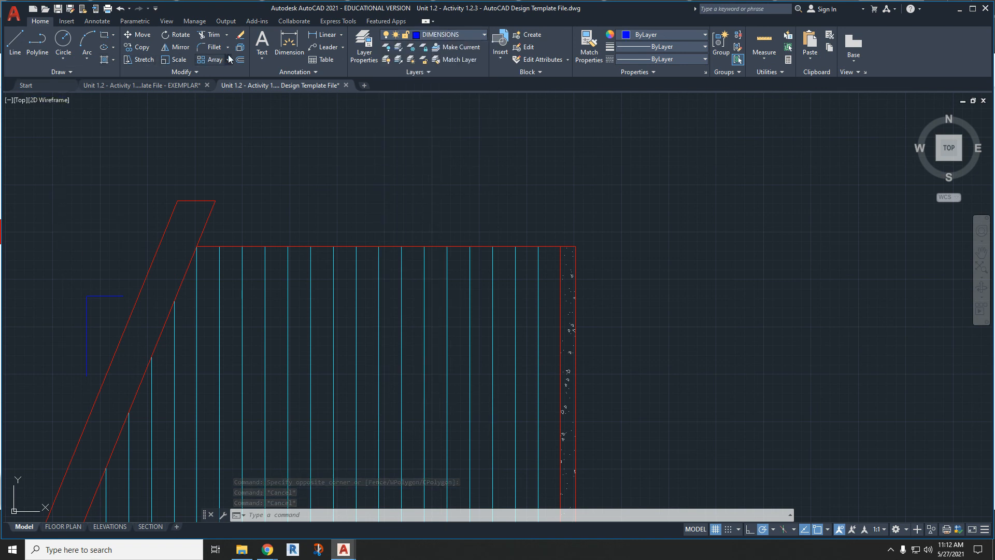
# - Add the multiline text 12 to the left of the pitch symbol's vertical line
pyautogui.click(261, 40)
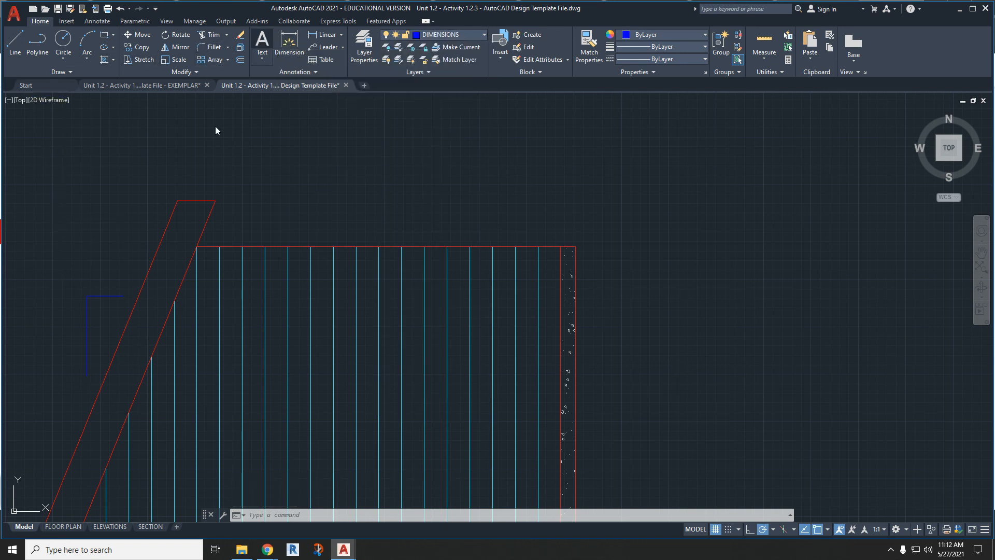
pyautogui.click(43, 351)
pyautogui.click(75, 315)
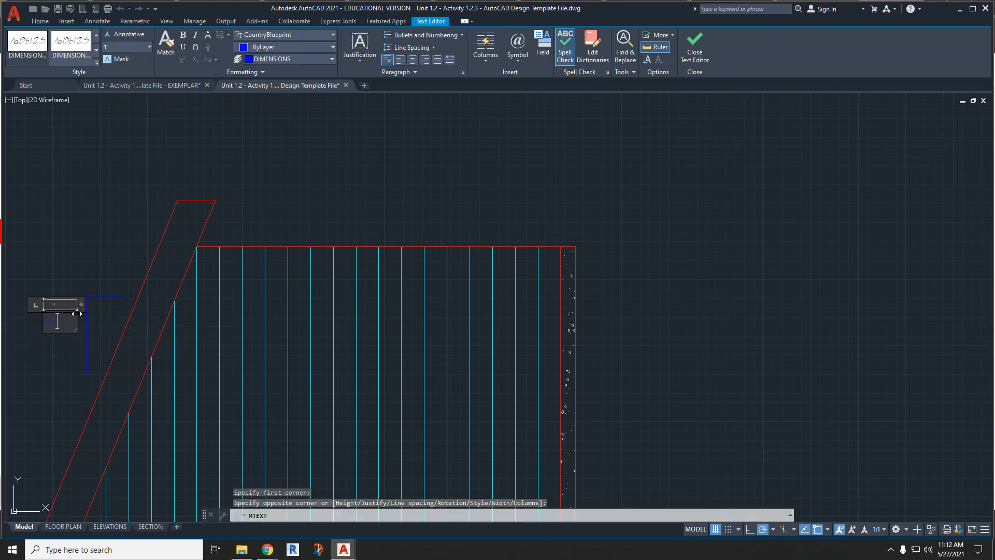
pyautogui.click(83, 276)
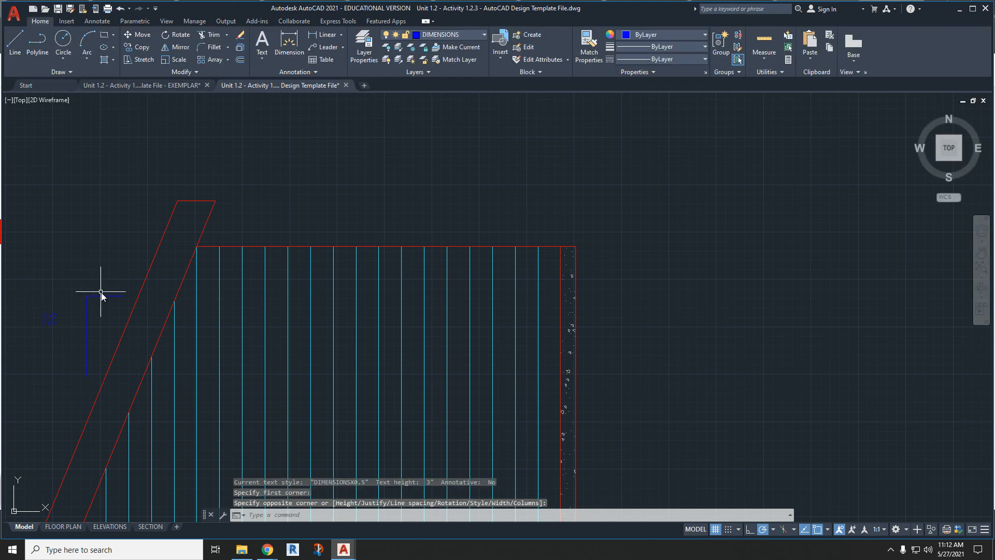
# - Rotate the 12 text 90° so that it reads upward along the vertical pitch line
pyautogui.rightClick(55, 325)
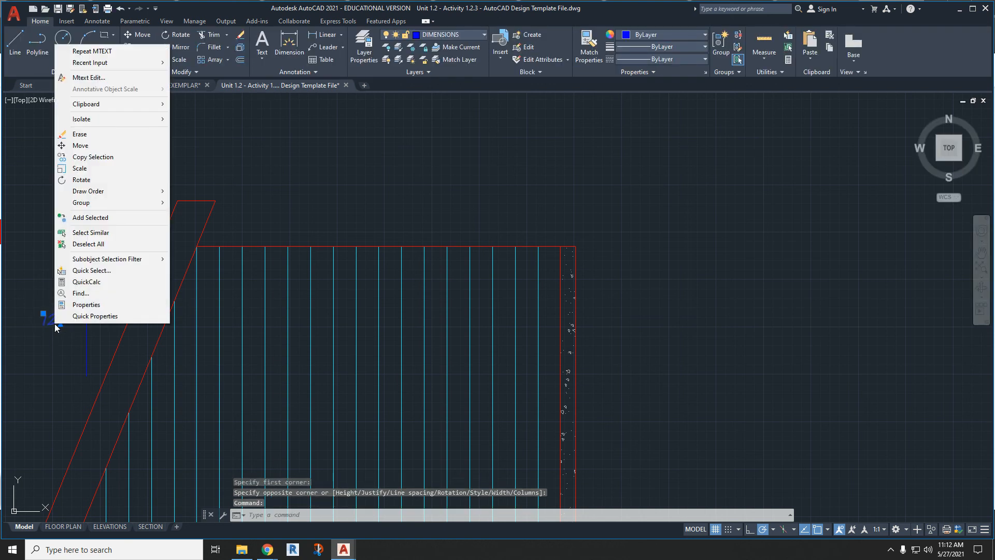
pyautogui.click(100, 182)
pyautogui.click(49, 321)
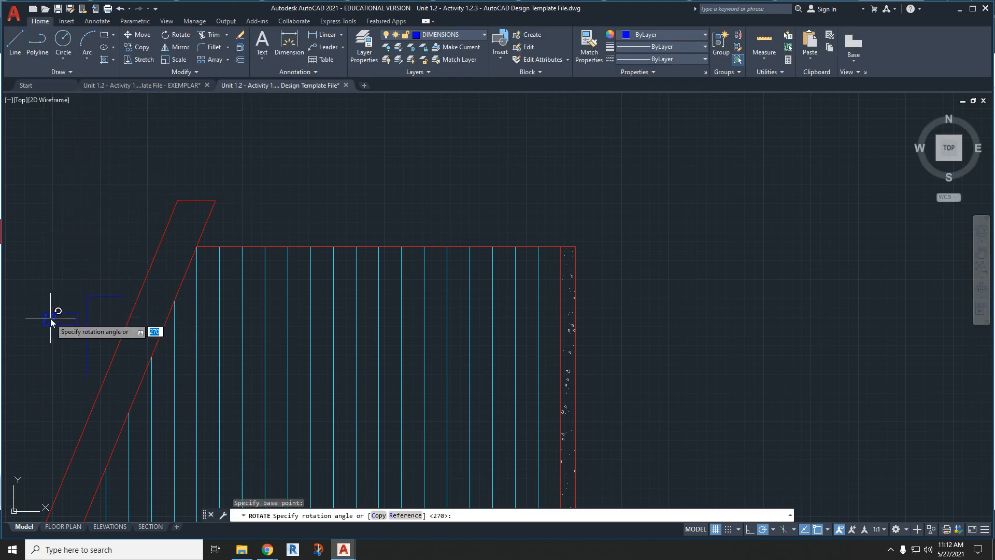
pyautogui.click(59, 226)
# - Copy the rotated 12 text and place the copy above the pitch symbol's horizontal line
pyautogui.scroll(7, 45, 318)
pyautogui.moveTo(56, 331); pyautogui.dragTo(158, 398)
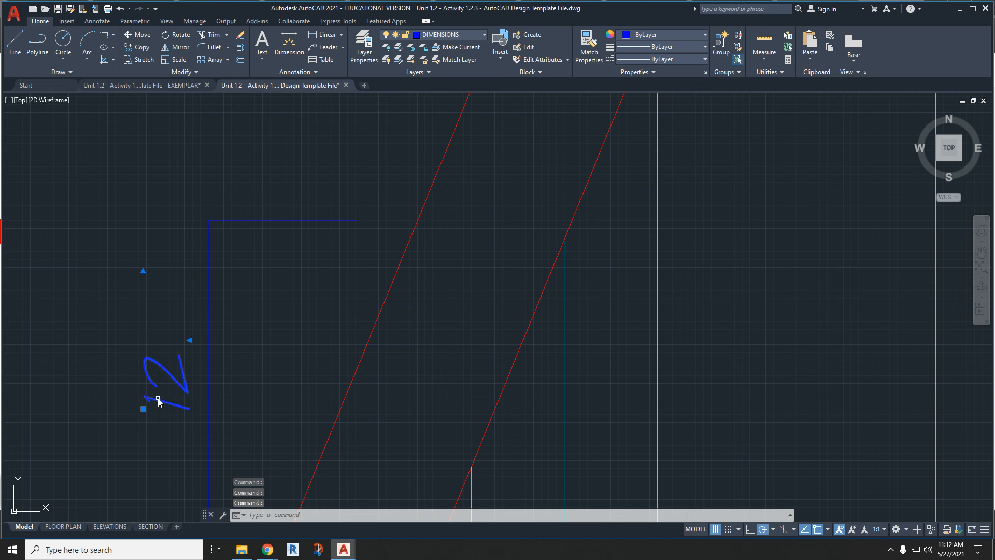
pyautogui.hotkey('ctrl', 'c')
pyautogui.hotkey('ctrl', 'v')
pyautogui.scroll(-2, 168, 319)
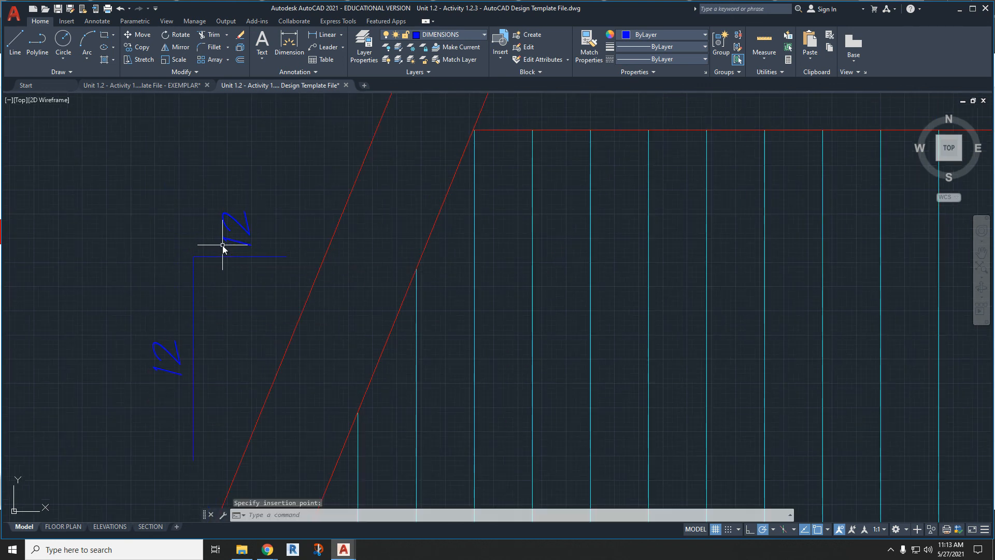
# - Change the copied text above the horizontal pitch line to 5
pyautogui.click(227, 242)
pyautogui.doubleClick(227, 241)
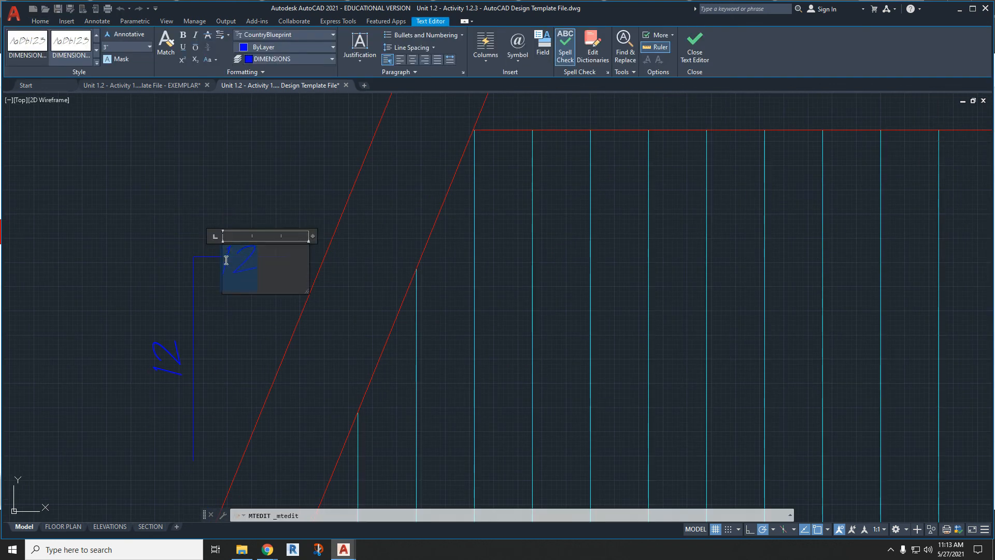
pyautogui.write('5')
pyautogui.press('Return')
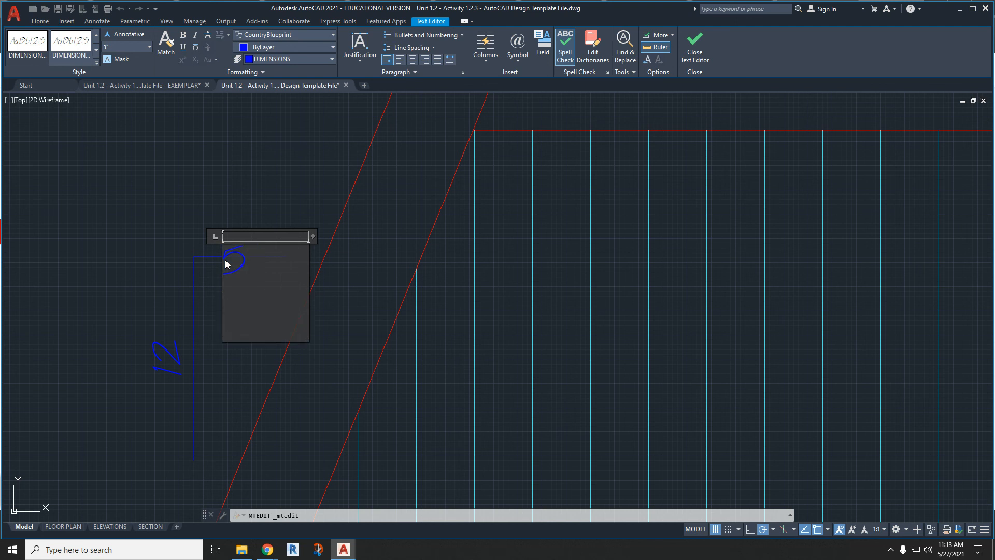
pyautogui.press('BackSpace')
pyautogui.click(194, 210)
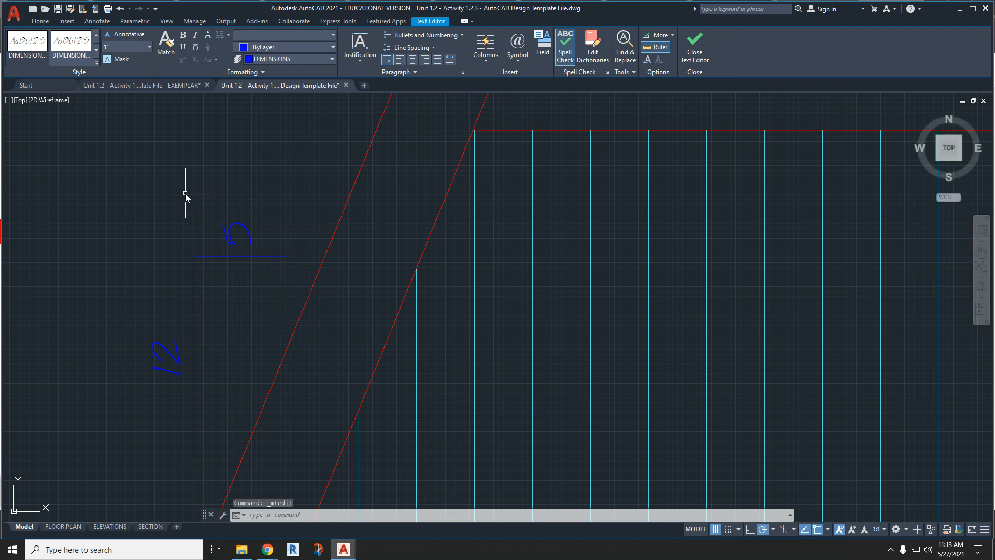
# - Add the multiline text NORTH ELEVATION VIEW below the north elevation in the current DIMENSIONSX0.5 text style
pyautogui.scroll(-4, 181, 225)
pyautogui.press('Escape')
pyautogui.scroll(-4, 298, 294)
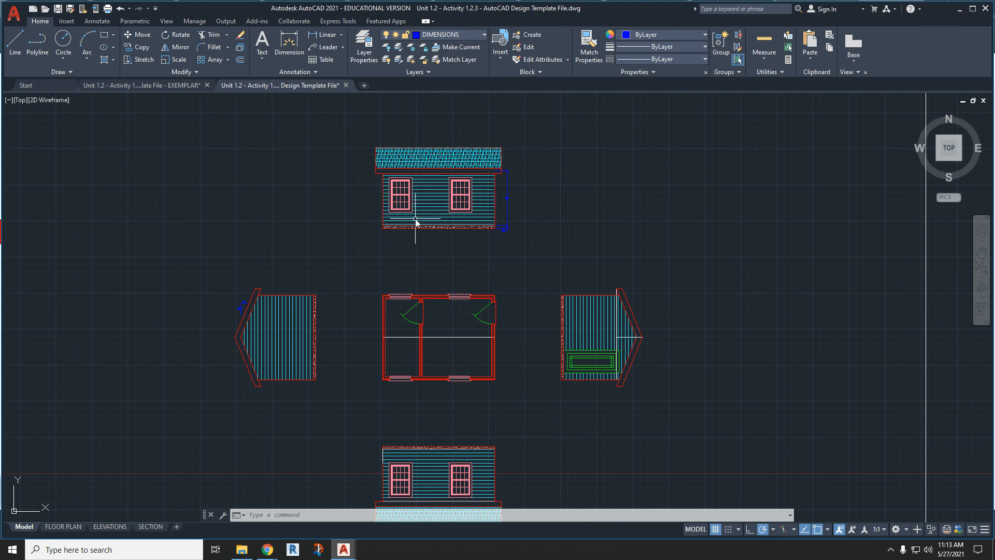
pyautogui.scroll(4, 430, 235)
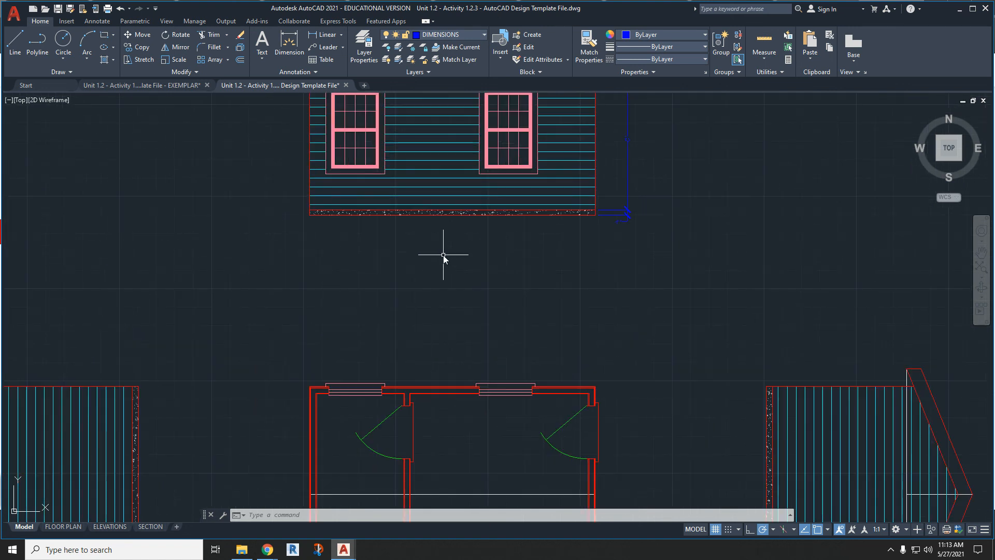
pyautogui.click(262, 45)
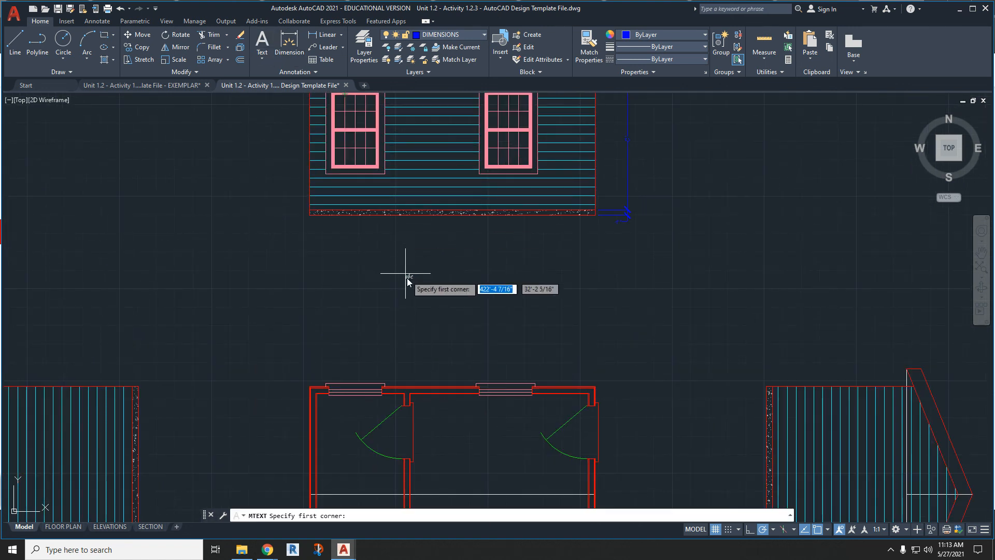
pyautogui.click(387, 231)
pyautogui.click(526, 246)
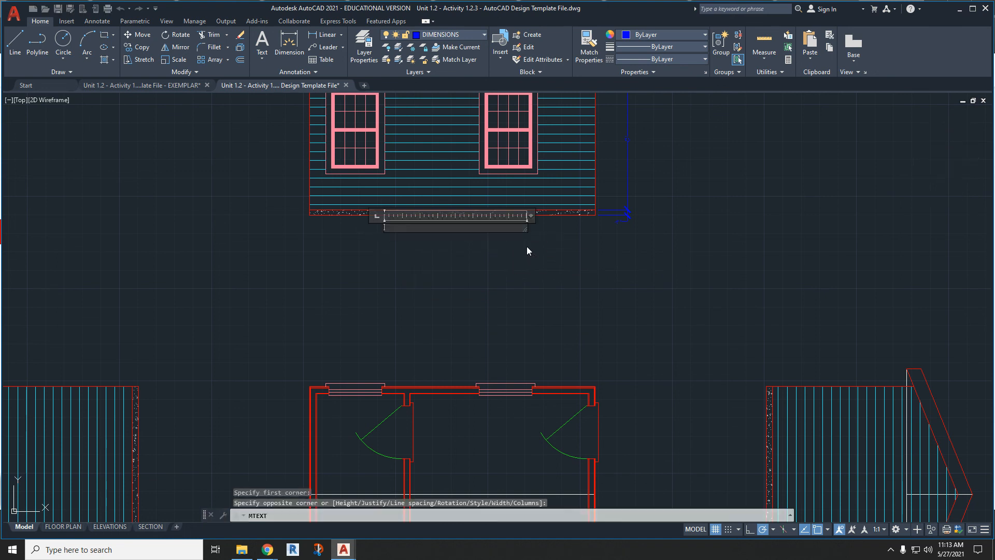
pyautogui.write('NORTH ELEVATIO')
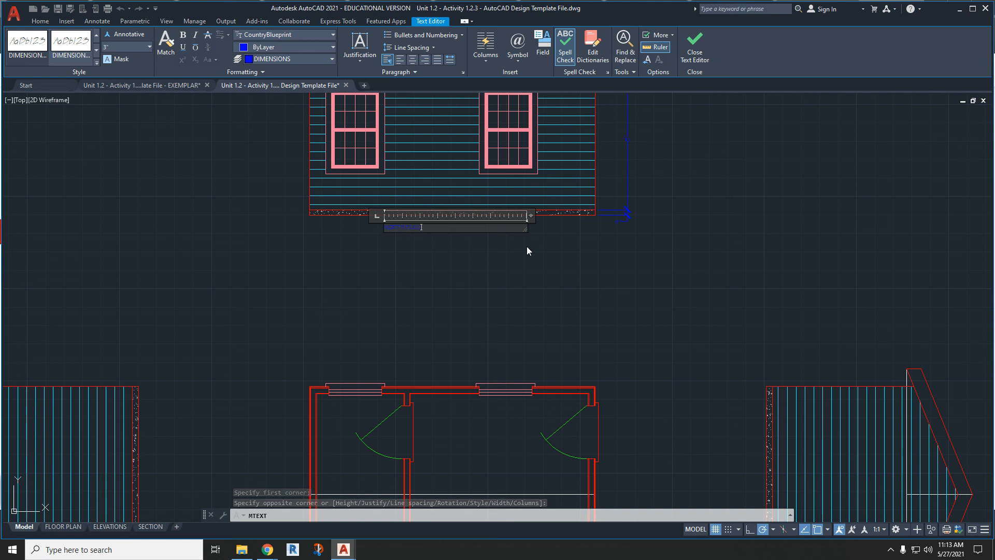
pyautogui.click(526, 247)
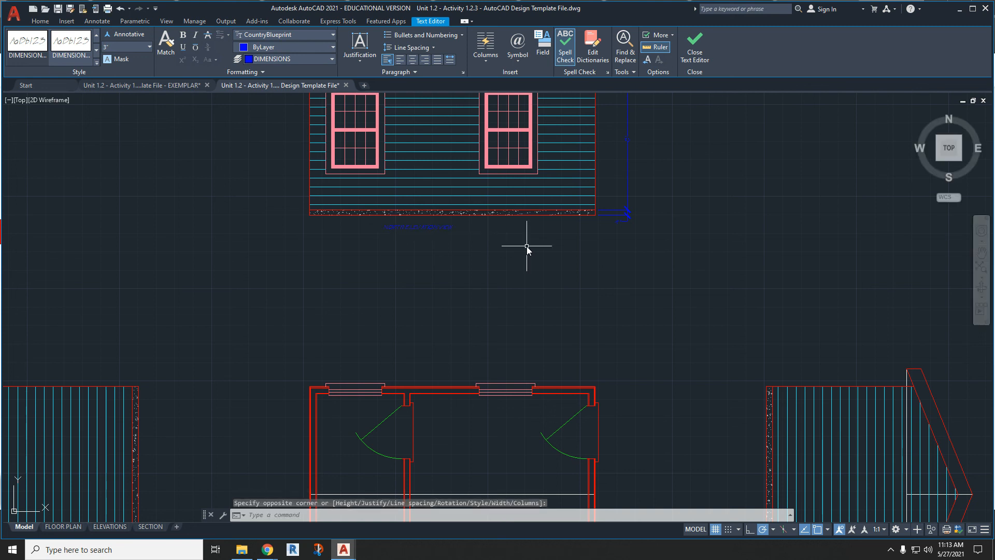
# - Set the current text style to DIMENSIONS
pyautogui.scroll(4, 389, 220)
pyautogui.moveTo(438, 237); pyautogui.dragTo(528, 236)
pyautogui.click(306, 72)
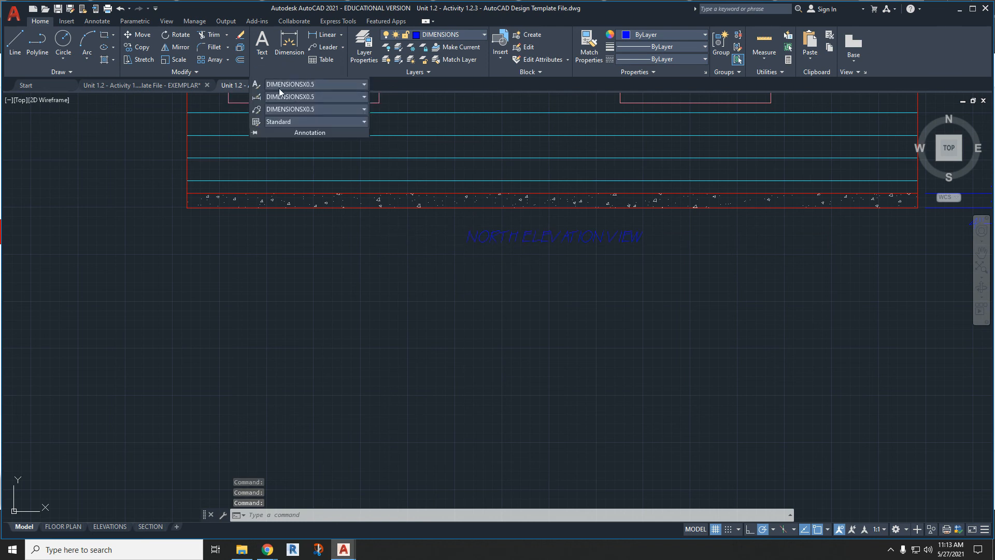
pyautogui.click(286, 85)
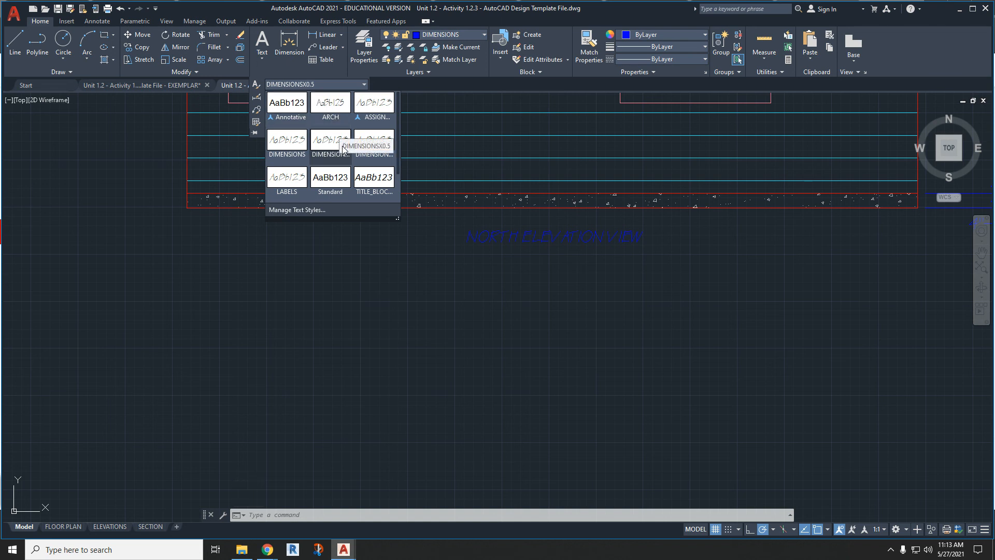
pyautogui.click(293, 147)
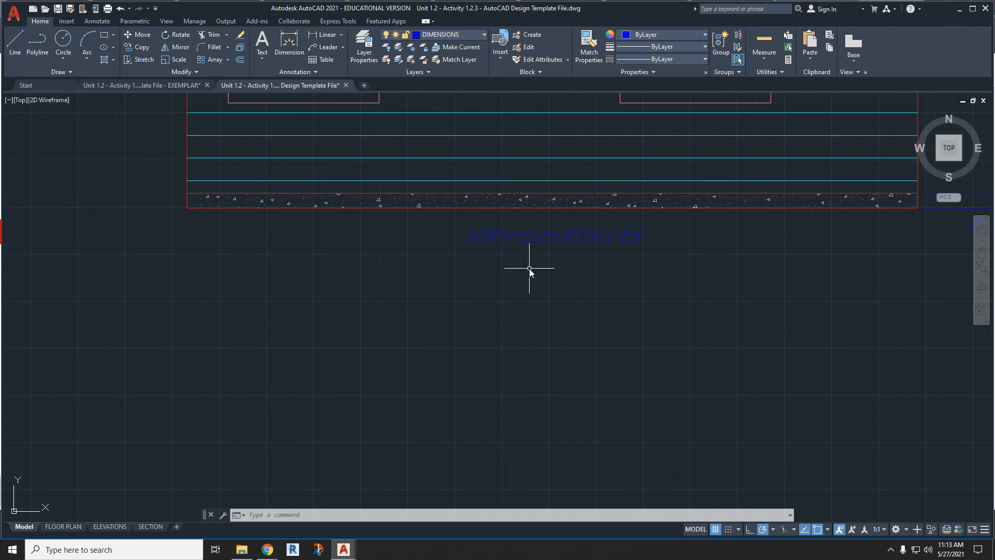
pyautogui.click(540, 242)
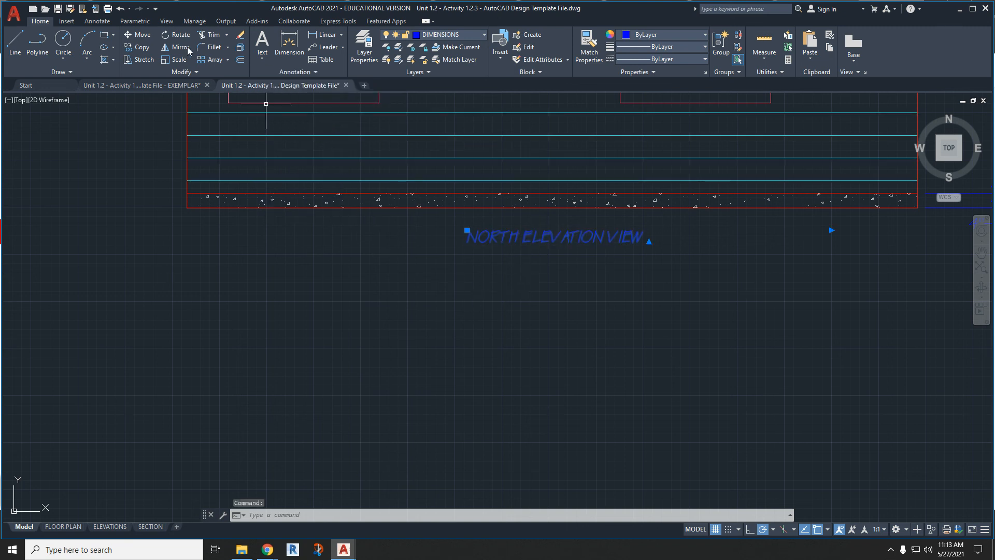
# - Add a larger NORTH ELEVATION VIEW multiline text below the existing label, widening its text box so it fits on one line
pyautogui.click(262, 42)
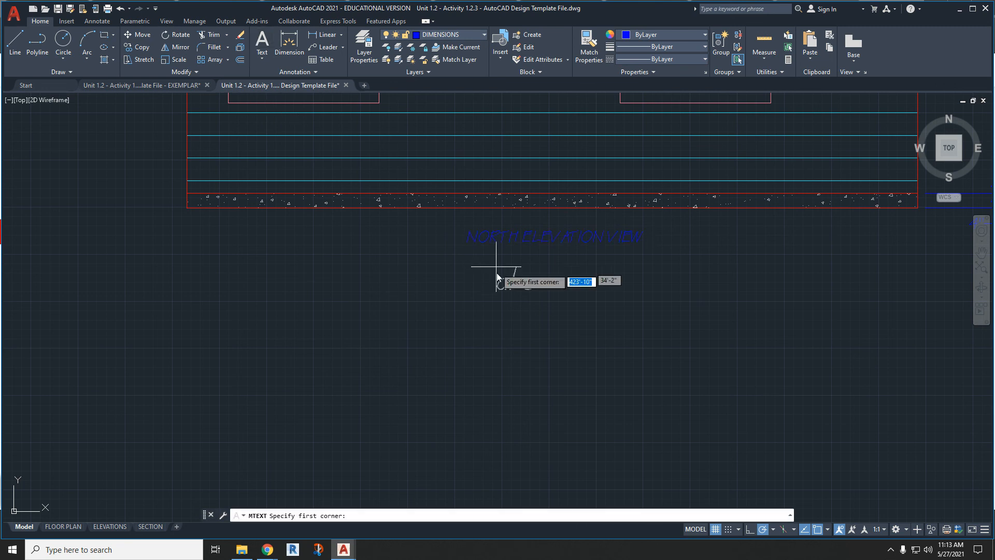
pyautogui.click(463, 258)
pyautogui.click(639, 296)
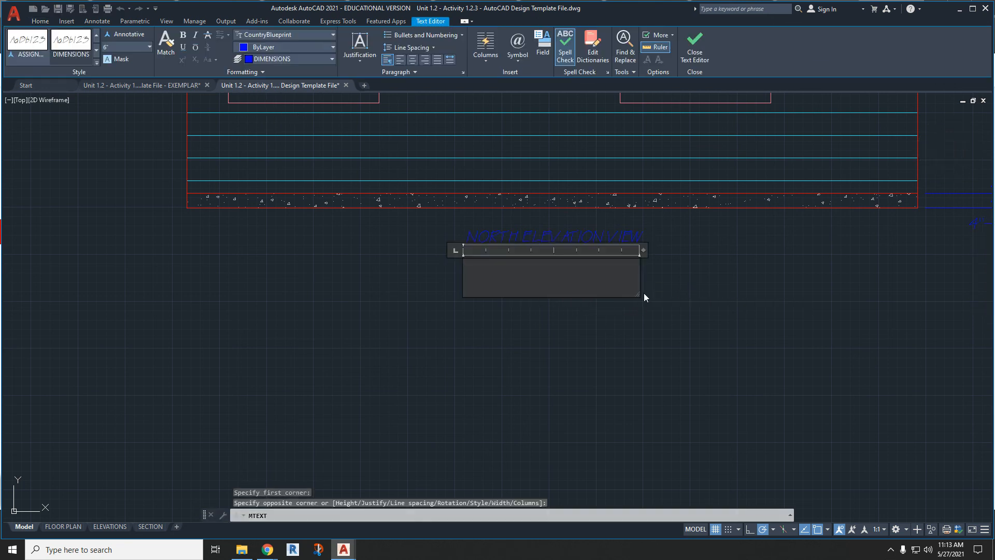
pyautogui.write('NORTH ELEVATION VIEW')
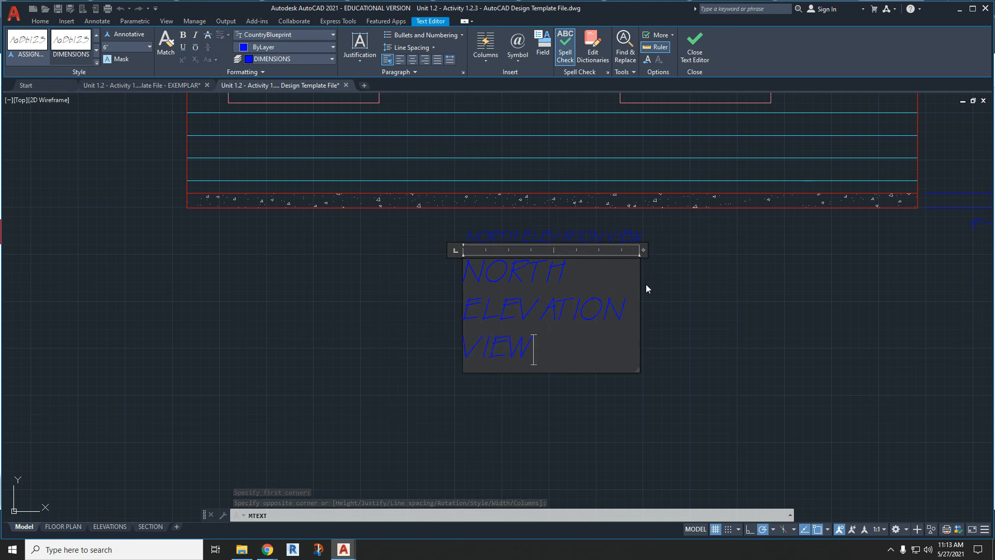
pyautogui.moveTo(638, 370); pyautogui.dragTo(836, 289)
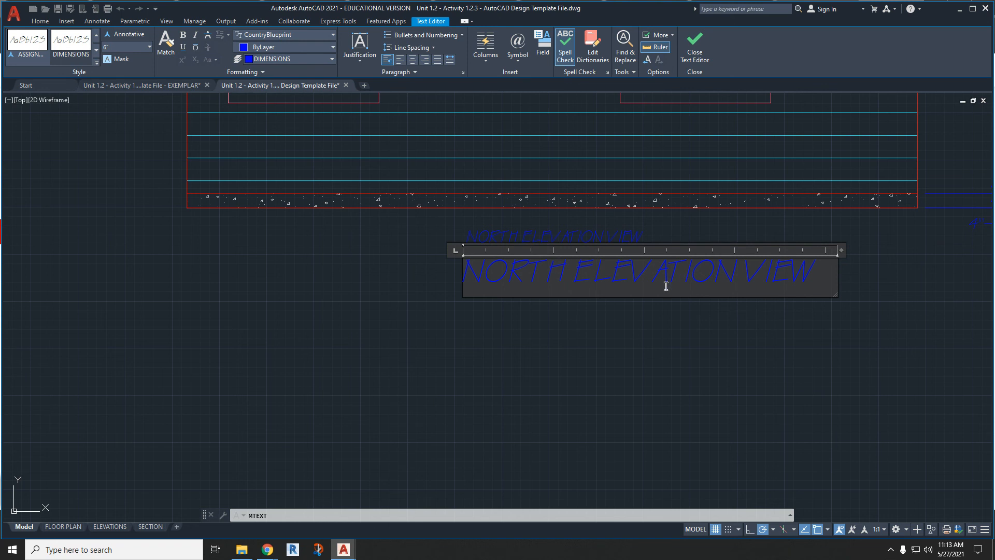
pyautogui.click(644, 326)
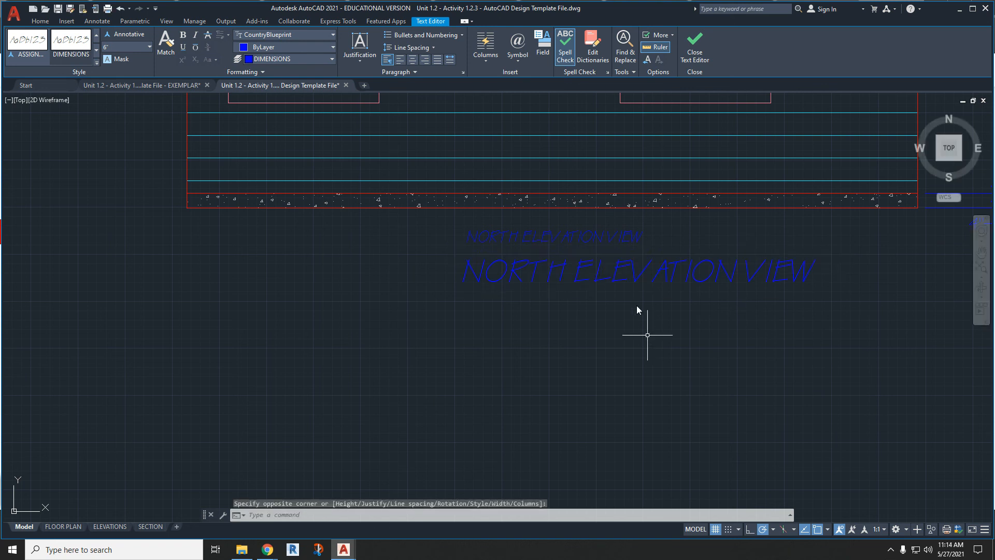
# - Erase the smaller NORTH ELEVATION VIEW text and move the larger one up, centred just below the north elevation's foundation
pyautogui.press('Delete')
pyautogui.click(621, 264)
pyautogui.moveTo(624, 263)
pyautogui.mouseDown()
pyautogui.moveTo(595, 257)
pyautogui.moveTo(580, 240)
pyautogui.mouseUp()
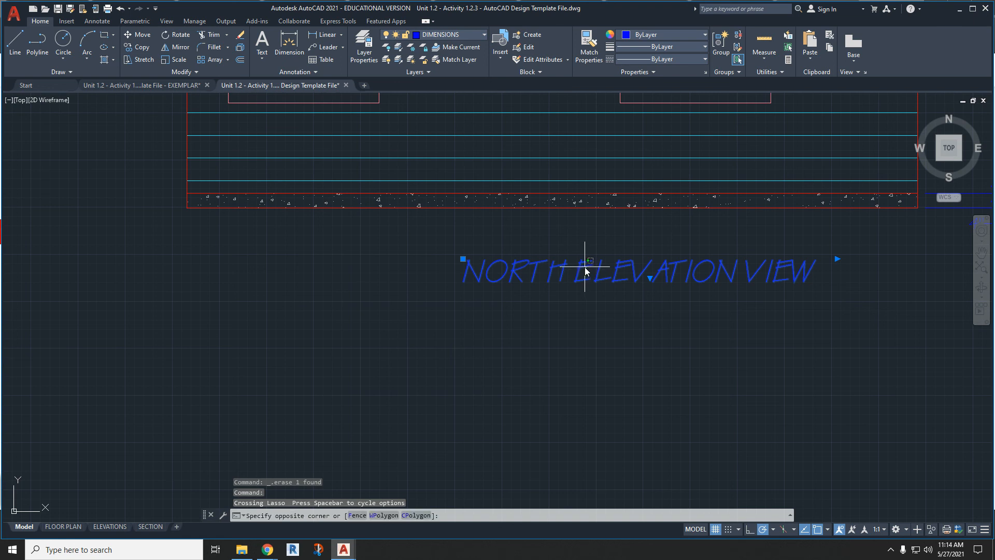
pyautogui.moveTo(581, 271)
pyautogui.mouseDown()
pyautogui.moveTo(559, 234)
pyautogui.moveTo(512, 234)
pyautogui.mouseUp()
# - Copy the NORTH ELEVATION VIEW label and place the copy just above the south elevation's foundation, below the floor plan
pyautogui.scroll(-4, 512, 231)
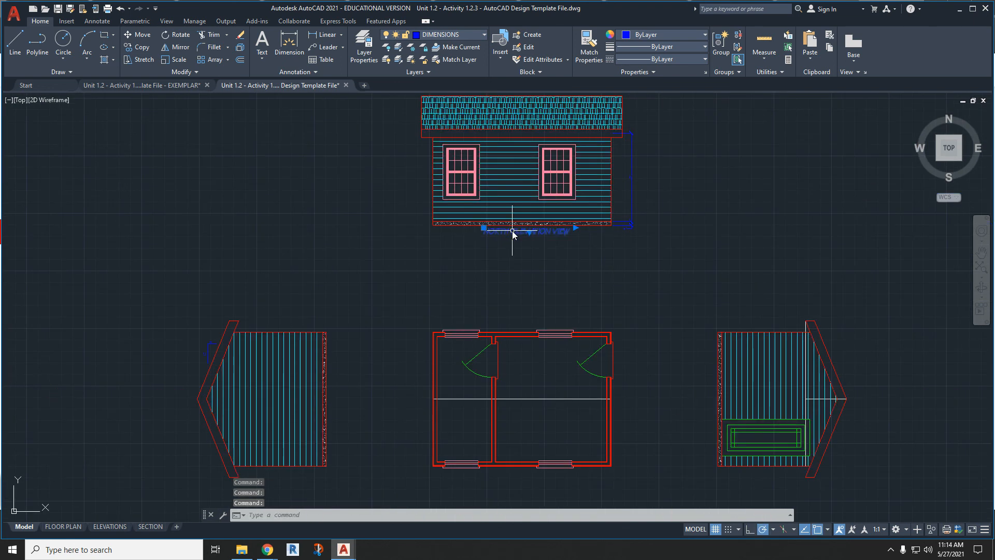
pyautogui.hotkey('ctrl', 'c')
pyautogui.hotkey('ctrl', 'v')
pyautogui.moveTo(502, 422); pyautogui.dragTo(478, 288, button='middle')
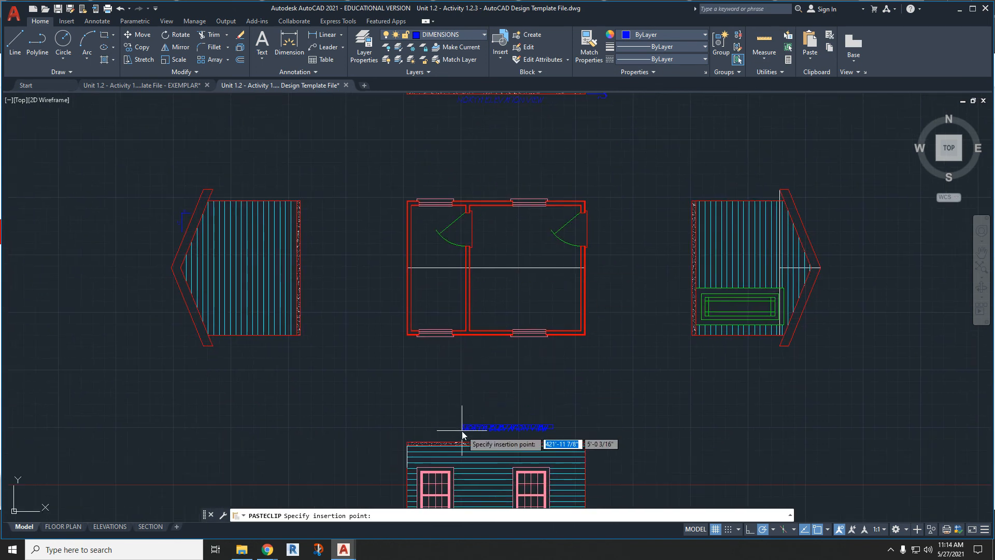
pyautogui.scroll(5, 465, 428)
pyautogui.click(440, 445)
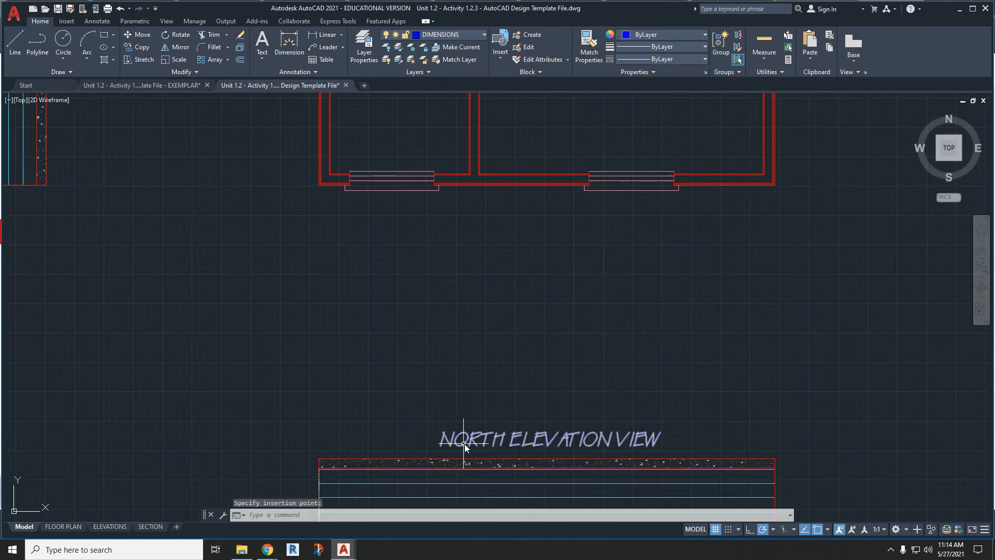
# - Change the copied label at the south elevation to SOUTH ELEVATION VIEW
pyautogui.doubleClick(465, 443)
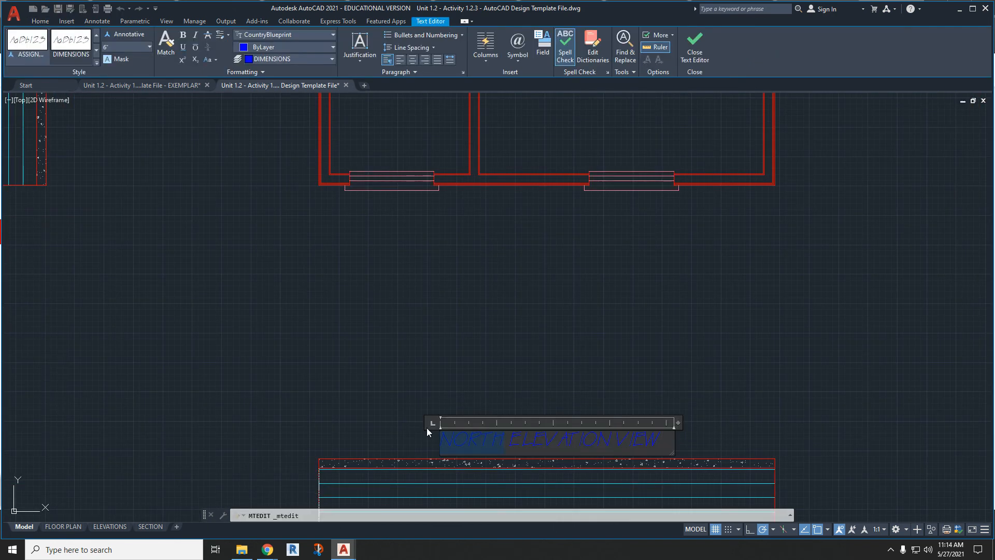
pyautogui.write('SOUTH')
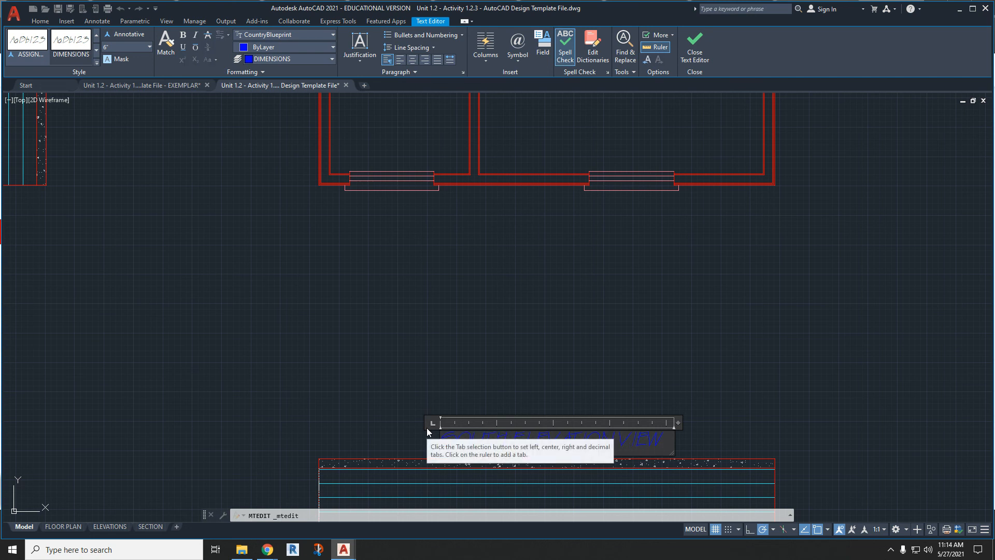
pyautogui.click(414, 394)
# - Rotate the SOUTH ELEVATION VIEW label 180° about its middle to match the upside-down elevation
pyautogui.click(460, 435)
pyautogui.rightClick(462, 433)
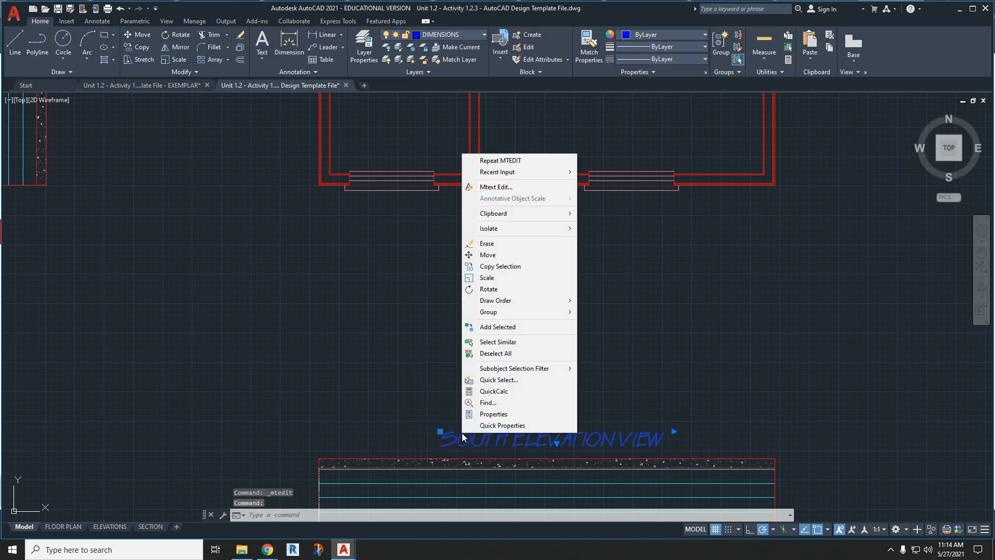
pyautogui.click(515, 290)
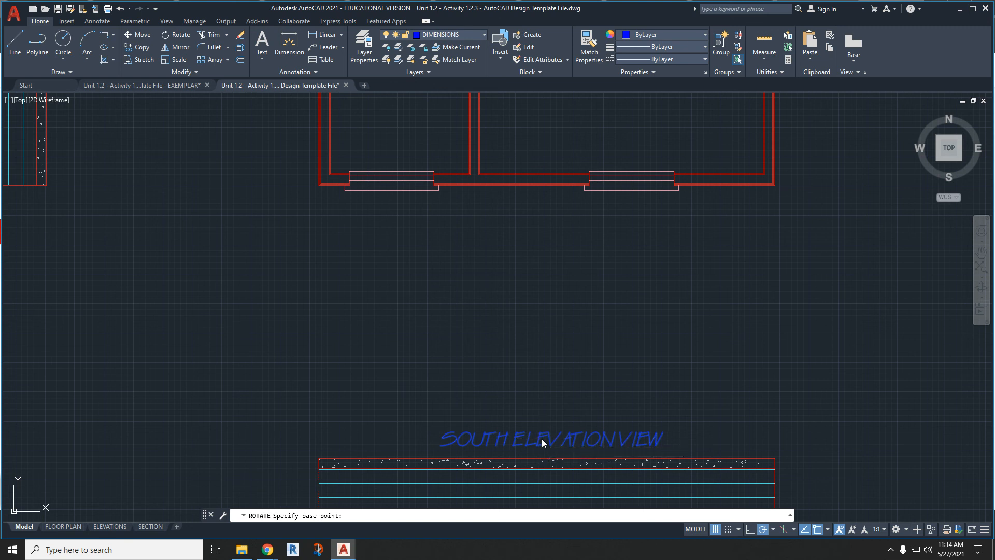
pyautogui.click(542, 441)
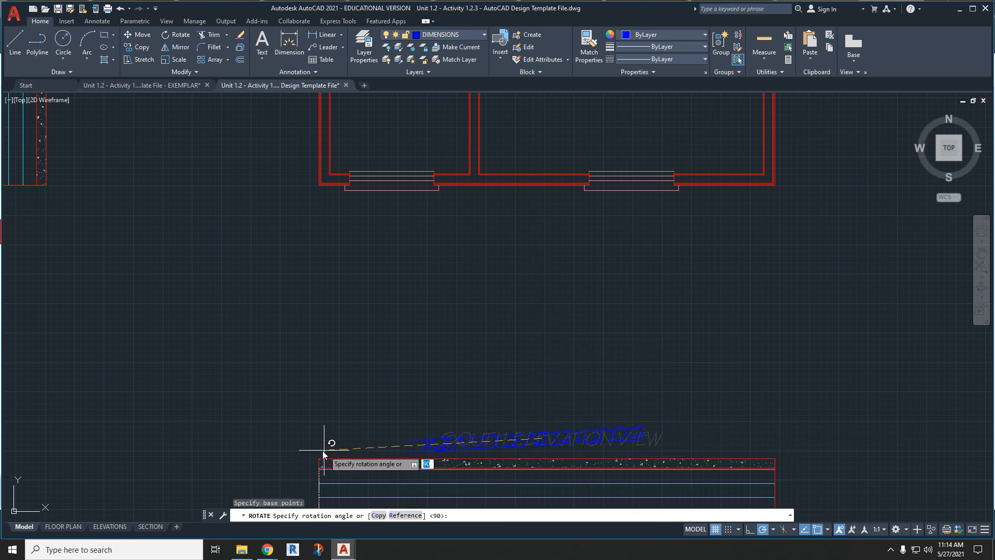
pyautogui.click(248, 440)
# - Paste another copy of the NORTH ELEVATION VIEW label between the floor plan and the east elevation
pyautogui.hotkey('ctrl', 'v')
pyautogui.scroll(-2, 456, 366)
pyautogui.moveTo(668, 167); pyautogui.dragTo(486, 375, button='middle')
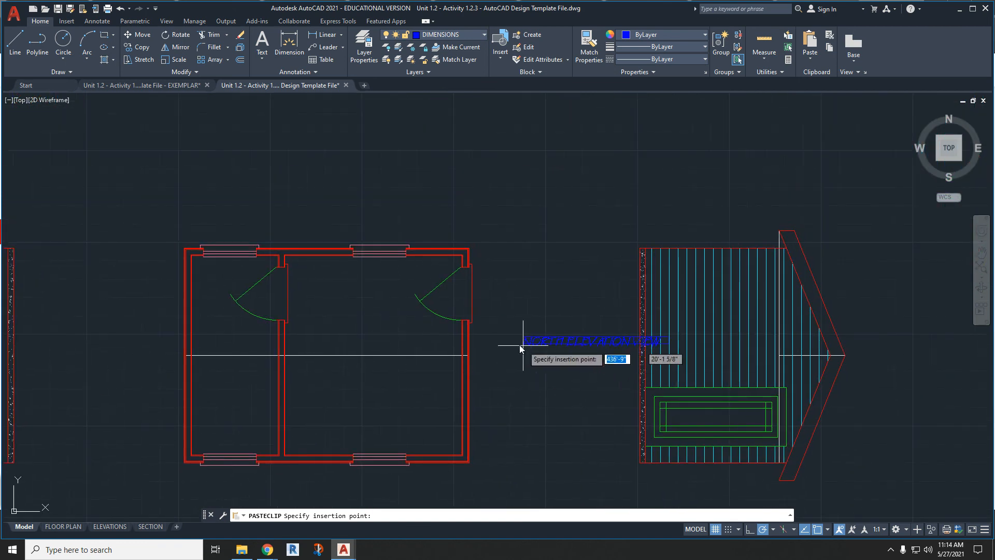
pyautogui.click(559, 359)
# - Change the pasted label near the east elevation to EAST ELEVATION VIEW
pyautogui.click(600, 357)
pyautogui.click(586, 355)
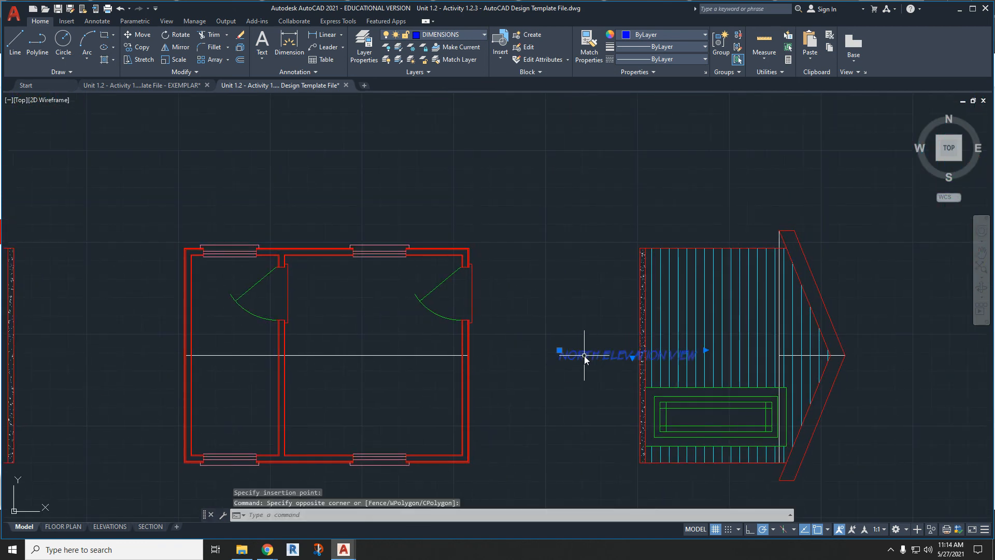
pyautogui.doubleClick(586, 356)
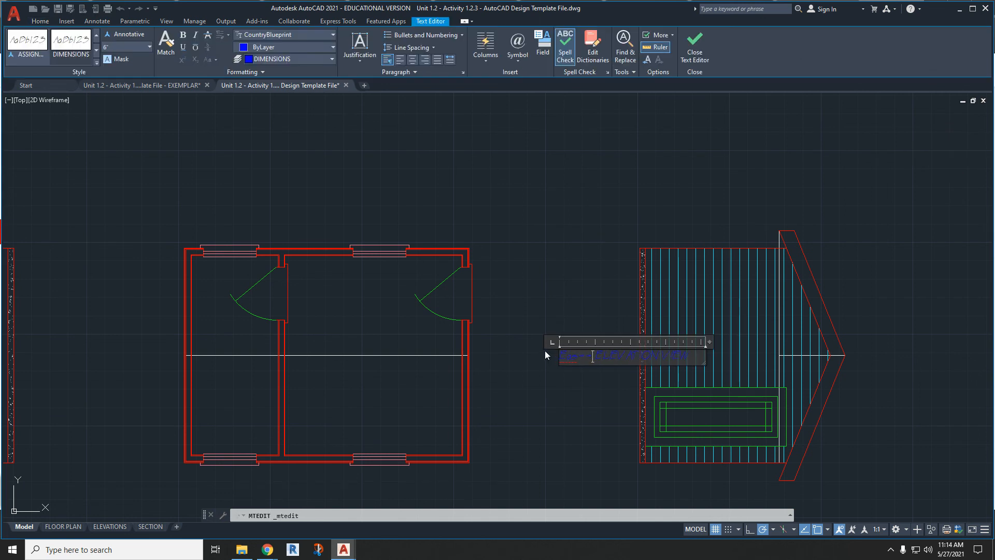
pyautogui.write('t')
pyautogui.click(497, 302)
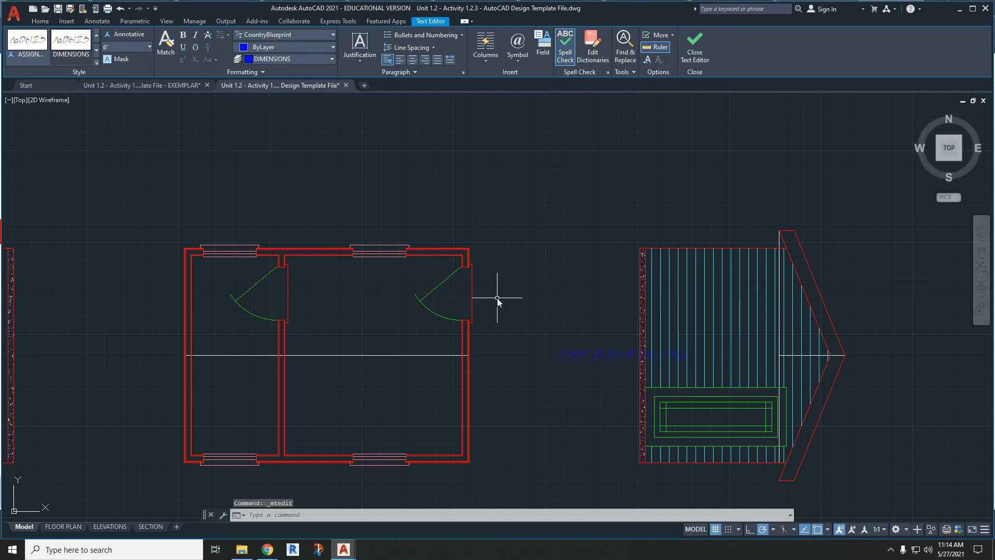
# - Rotate the EAST ELEVATION VIEW label to 270° about its insertion point and move it alongside the east elevation's foundation
pyautogui.click(604, 356)
pyautogui.rightClick(604, 355)
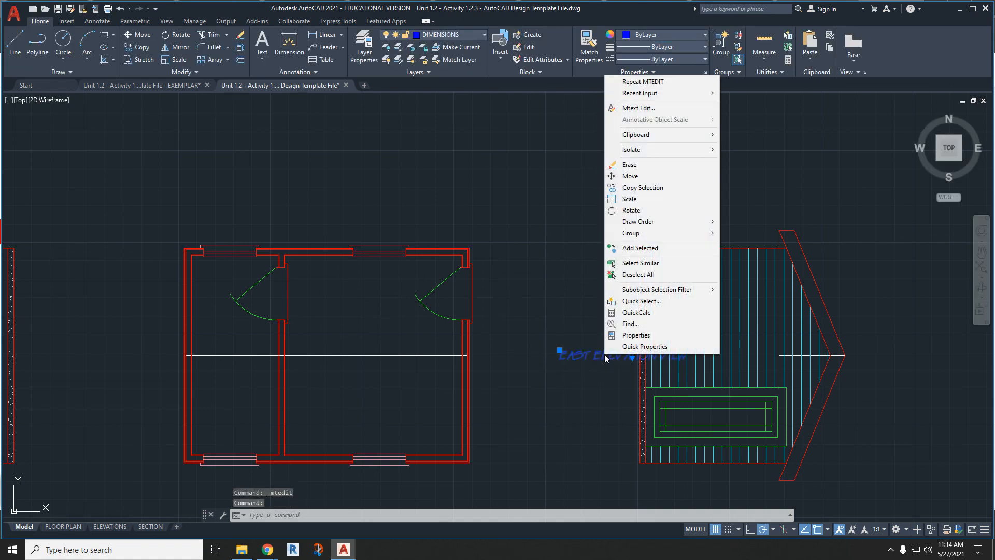
pyautogui.click(635, 211)
pyautogui.click(558, 353)
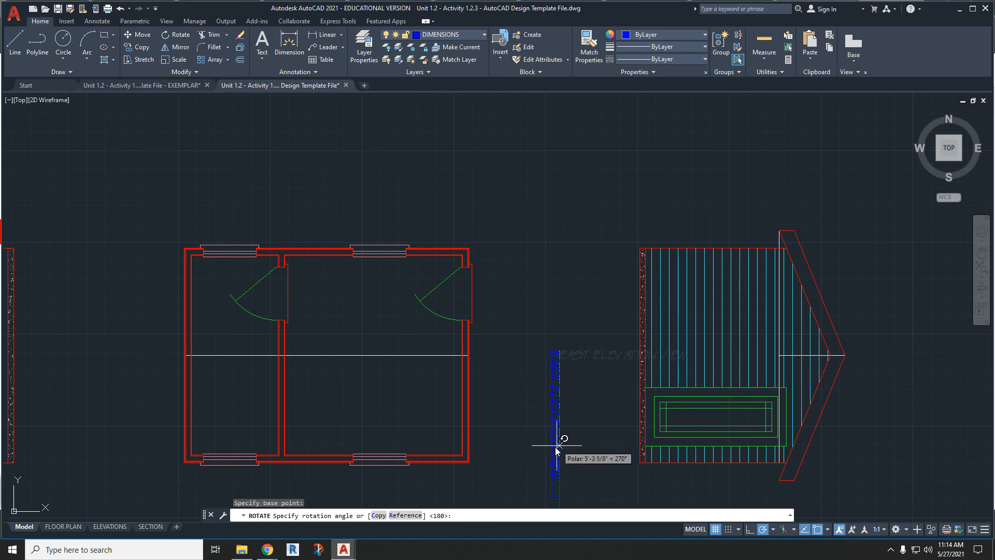
pyautogui.click(558, 451)
pyautogui.click(557, 426)
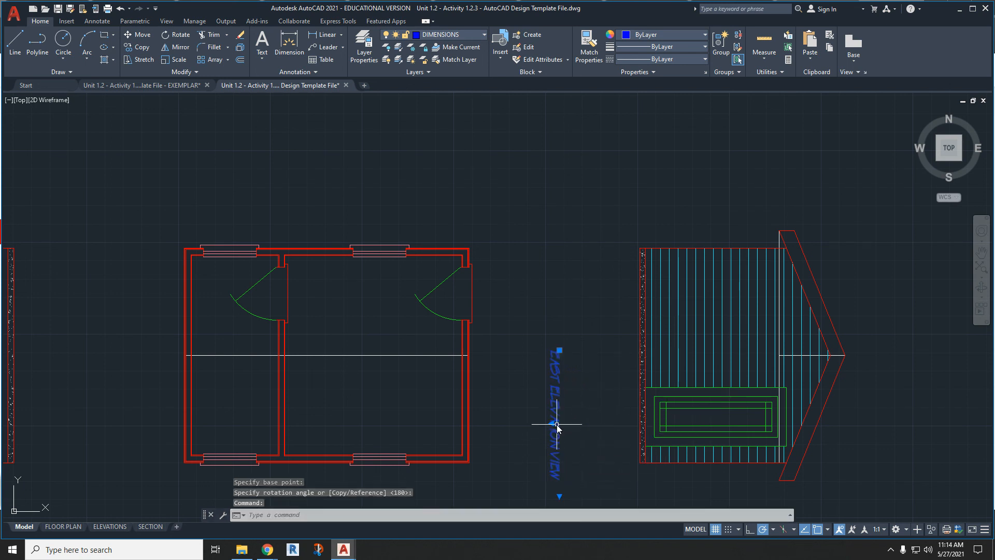
pyautogui.moveTo(561, 406); pyautogui.dragTo(607, 372)
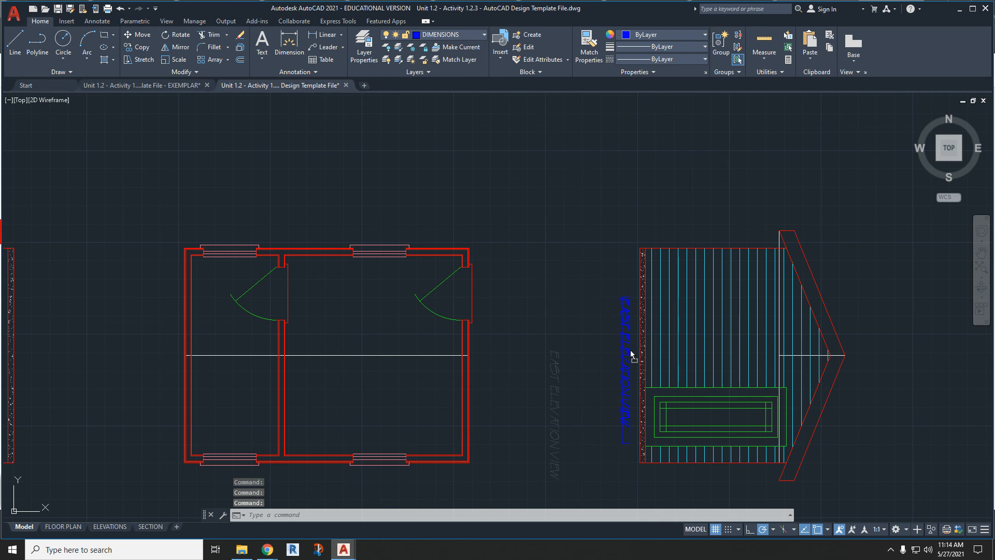
# - Paste another copy of the NORTH ELEVATION VIEW label beside the west elevation's foundation and change its text to WEST ELEVATION VIEW
pyautogui.hotkey('ctrl', 'v')
pyautogui.scroll(-4, 456, 381)
pyautogui.scroll(5, 490, 402)
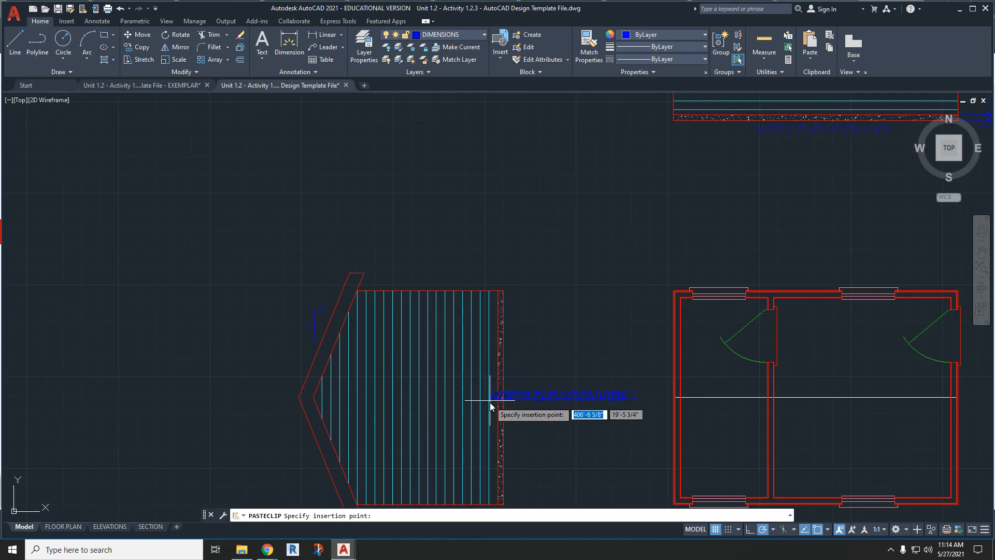
pyautogui.click(516, 412)
pyautogui.click(543, 404)
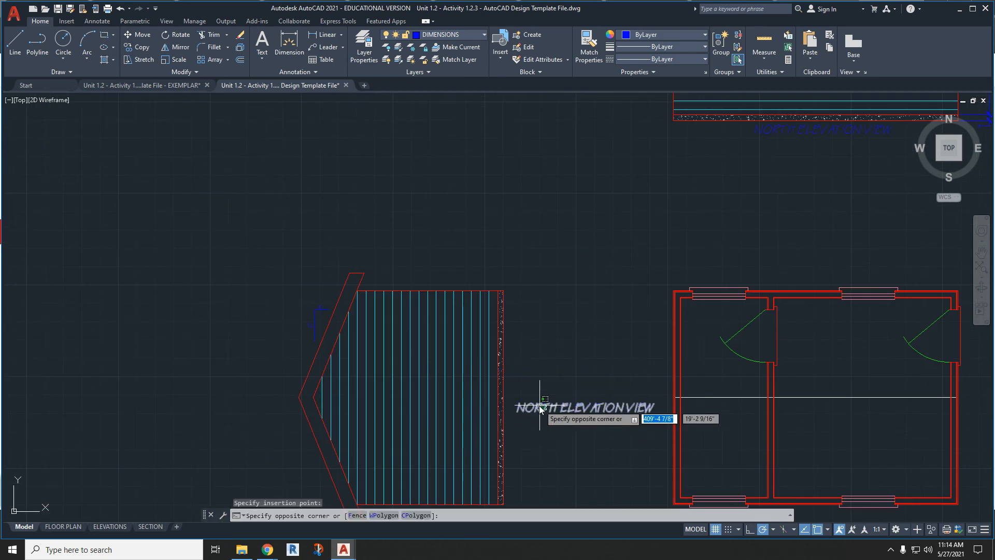
pyautogui.click(541, 410)
pyautogui.doubleClick(541, 410)
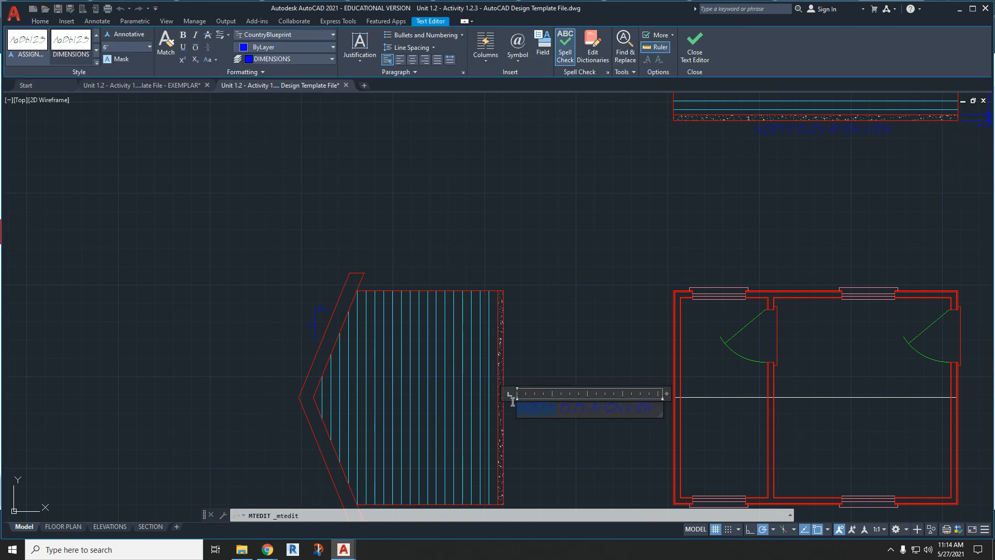
pyautogui.click(558, 340)
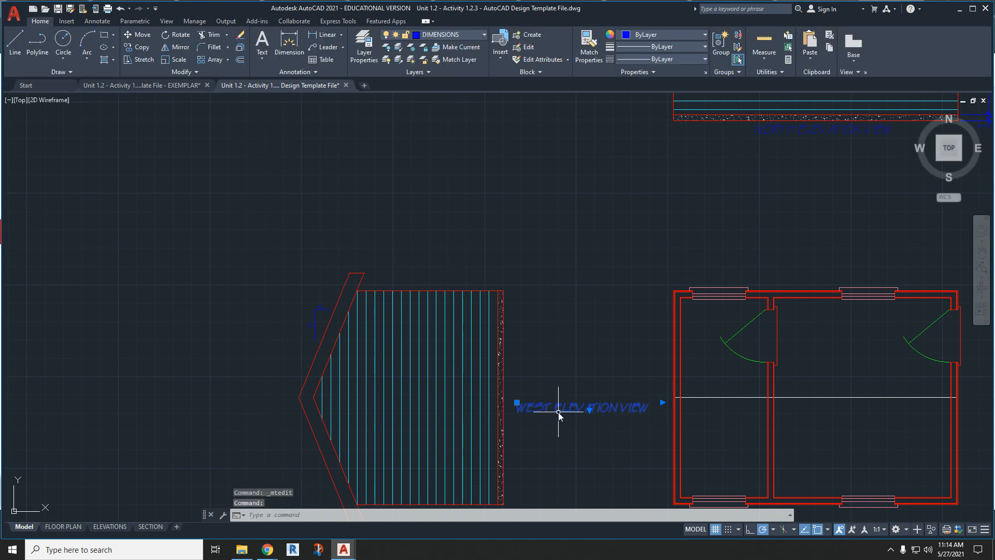
# - Rotate the WEST ELEVATION VIEW label 90° about its insertion point and move it down alongside the west elevation's foundation
pyautogui.rightClick(559, 416)
pyautogui.click(584, 268)
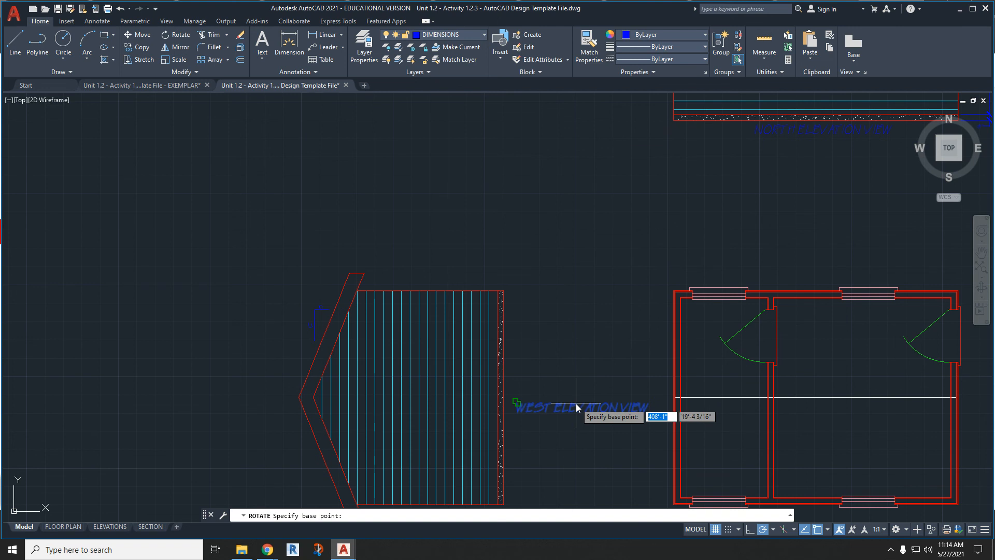
pyautogui.click(518, 407)
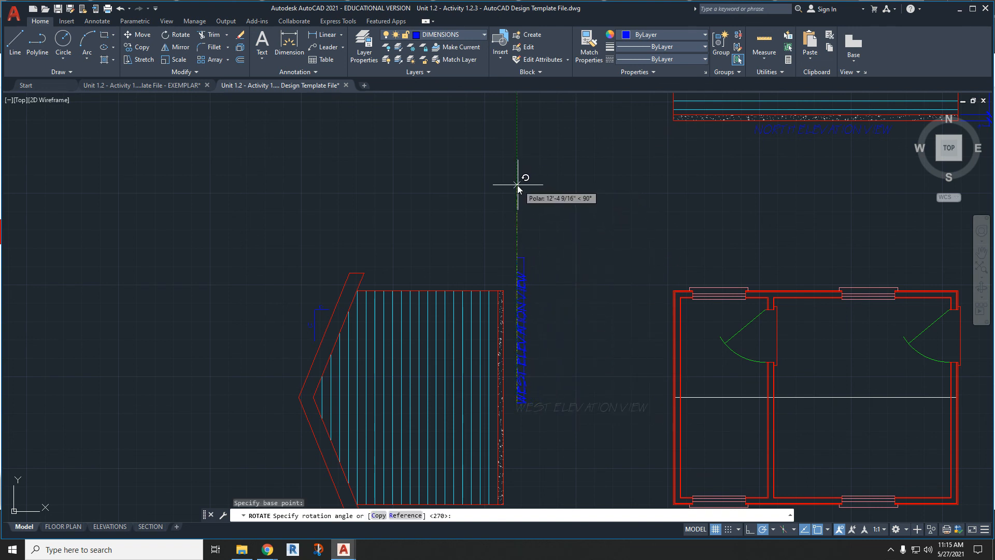
pyautogui.click(521, 242)
pyautogui.click(519, 305)
pyautogui.moveTo(521, 314); pyautogui.dragTo(520, 353)
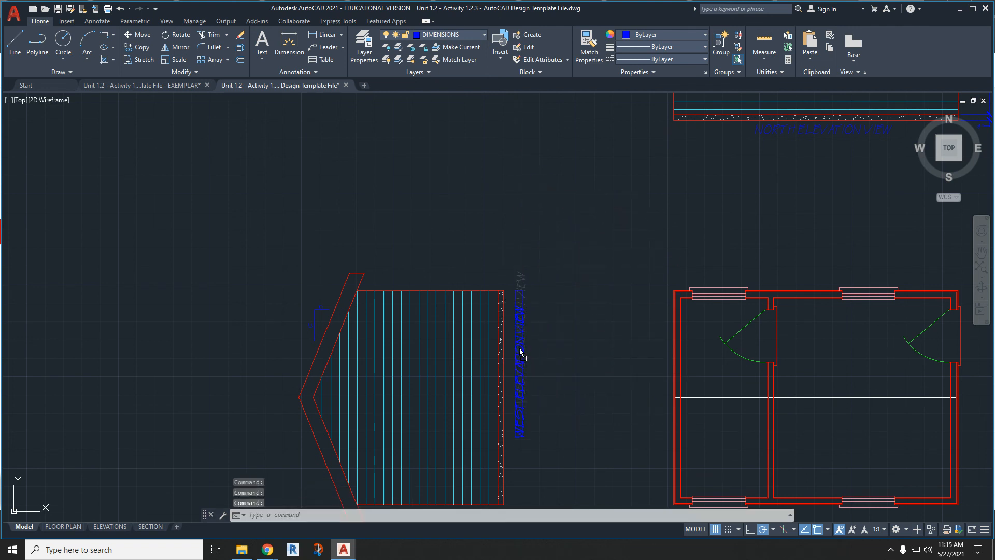
pyautogui.click(517, 381)
# - Open the ELEVATIONS layout and shift the south elevation within its viewport so it sits more centrally, then return to paper space
pyautogui.scroll(-4, 479, 277)
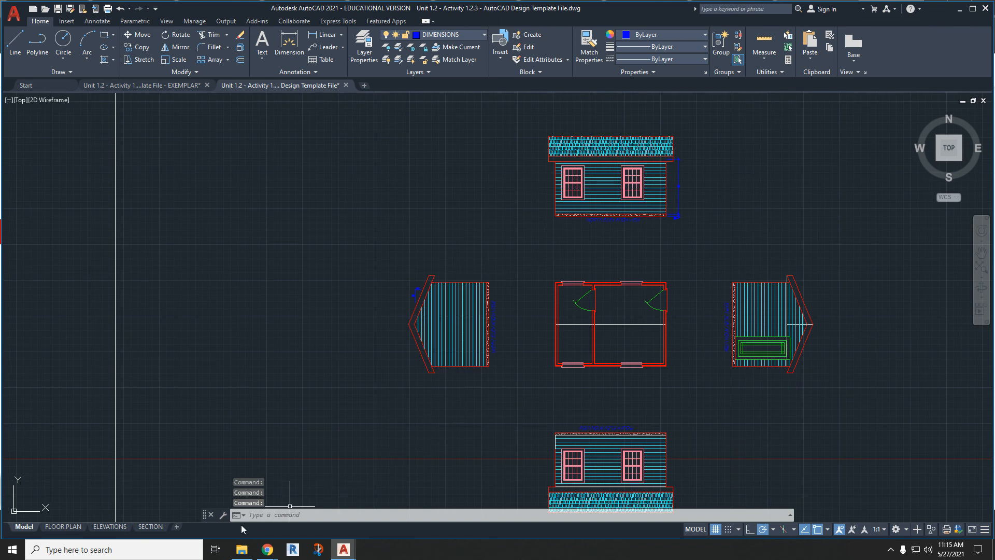
pyautogui.click(109, 526)
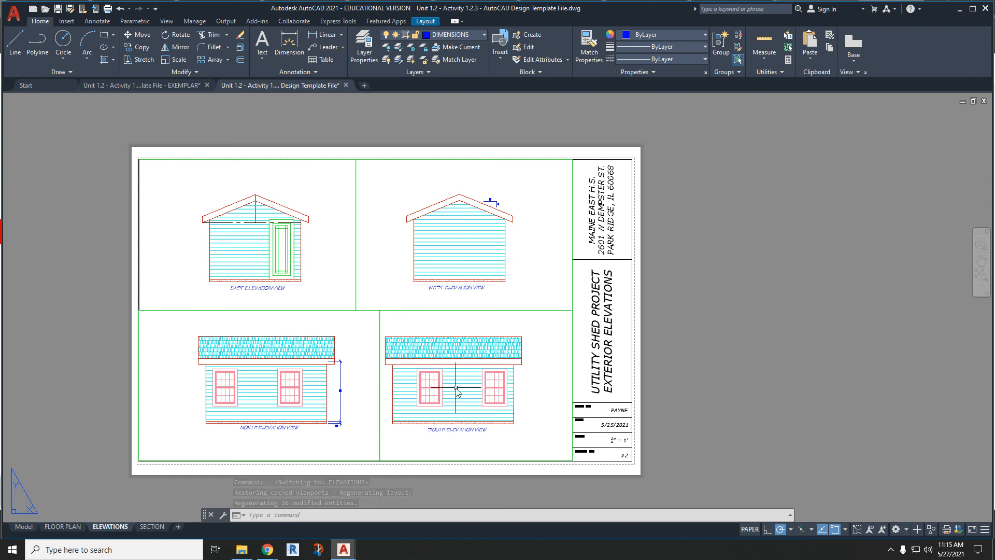
pyautogui.doubleClick(456, 389)
pyautogui.moveTo(449, 388); pyautogui.dragTo(461, 392, button='middle')
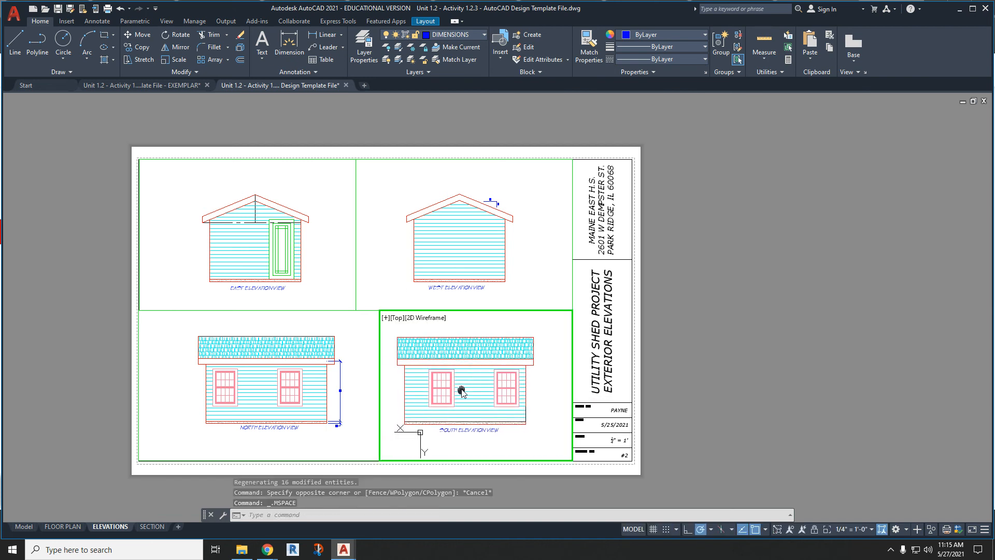
pyautogui.doubleClick(771, 382)
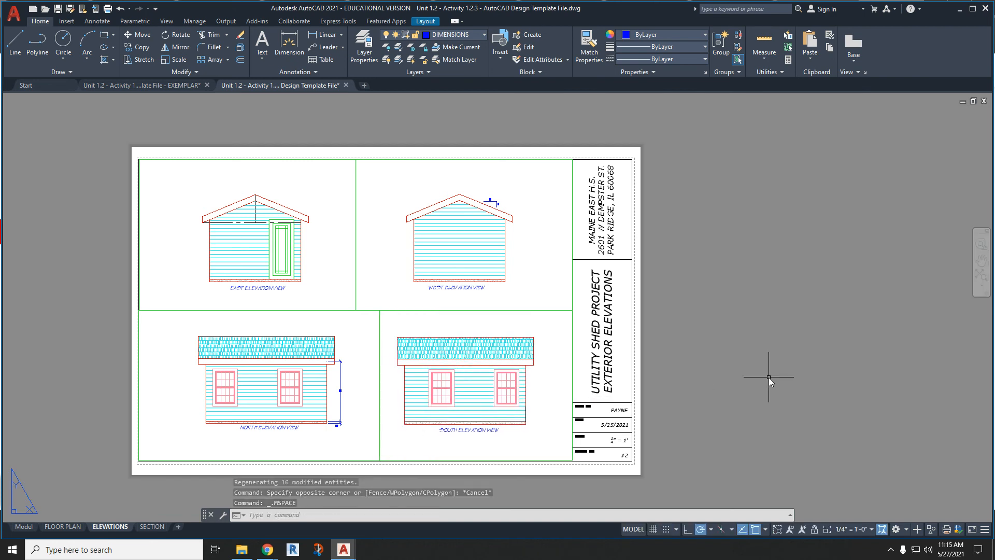
# - Check the scale properties of the south elevation viewport and clear the selection
pyautogui.click(380, 416)
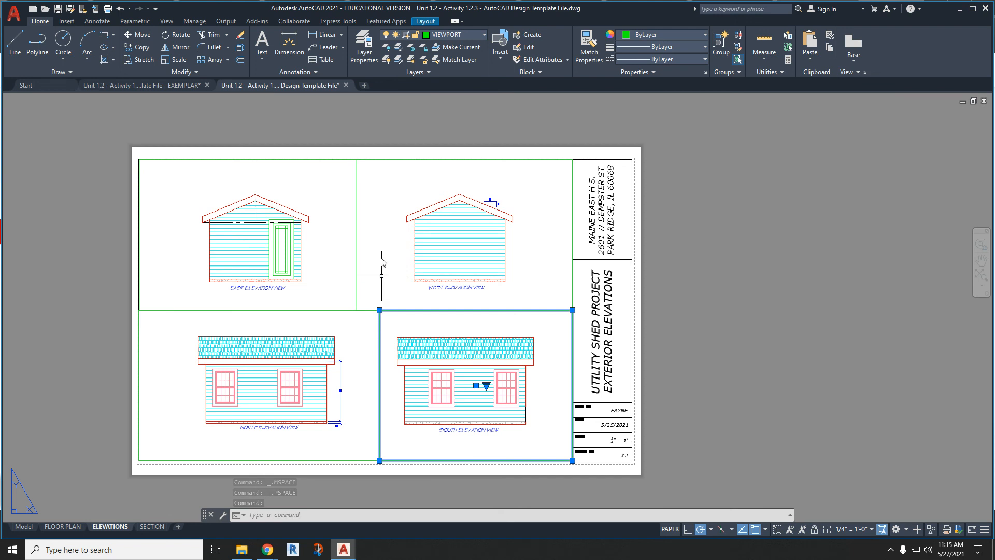
pyautogui.rightClick(490, 310)
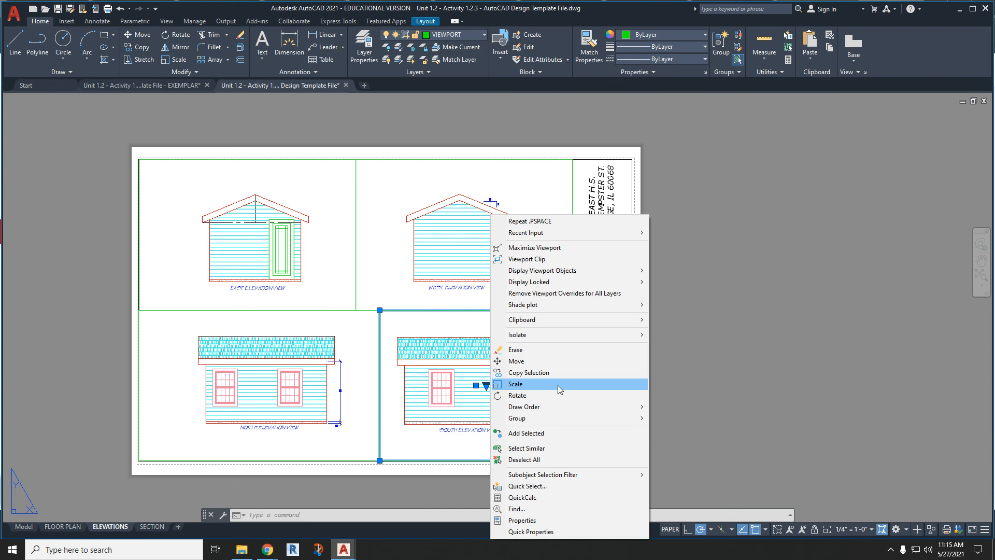
pyautogui.click(556, 519)
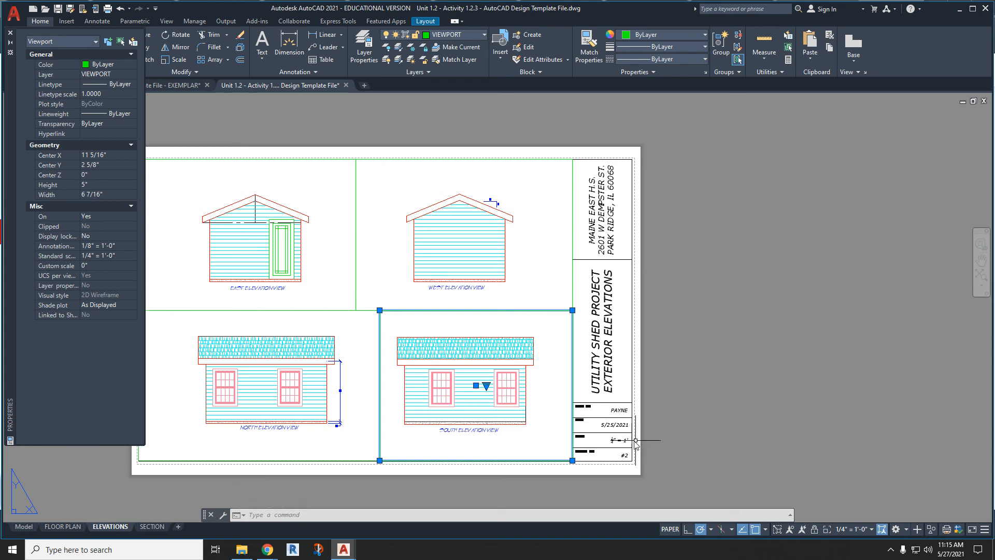
pyautogui.click(676, 435)
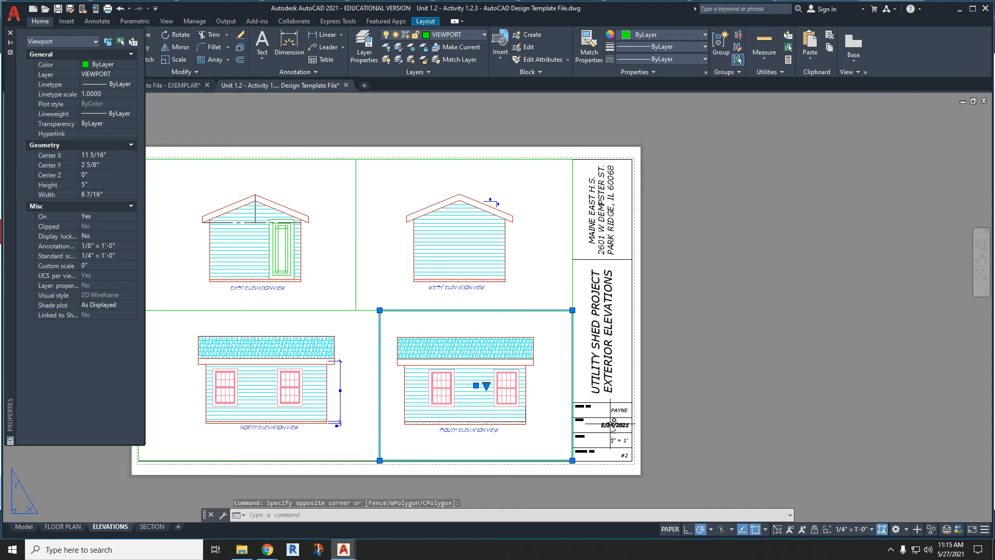
pyautogui.press('Escape')
pyautogui.press('Escape')
# - Examine the title block's scale entry and the whole elevations sheet, and close the object properties
pyautogui.scroll(5, 614, 424)
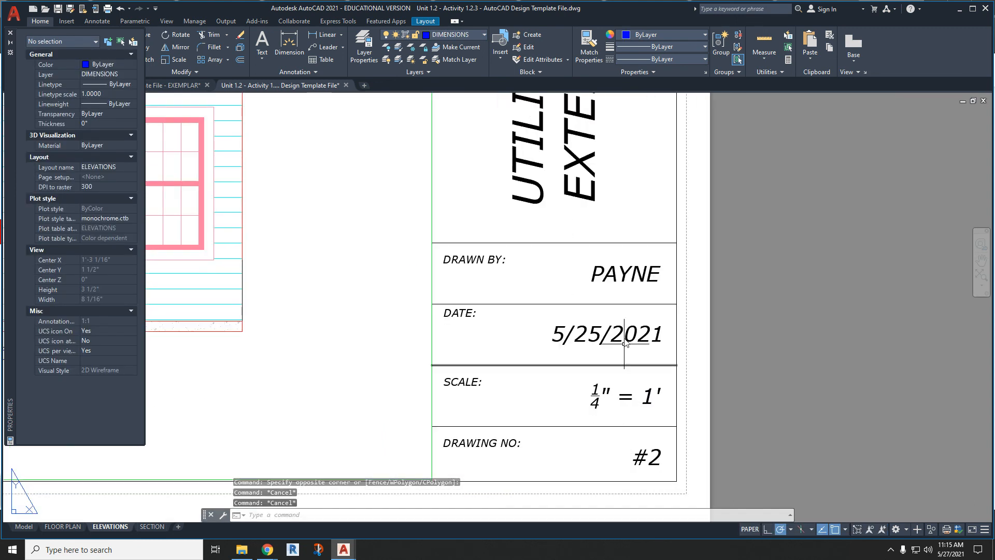
pyautogui.scroll(-8, 626, 332)
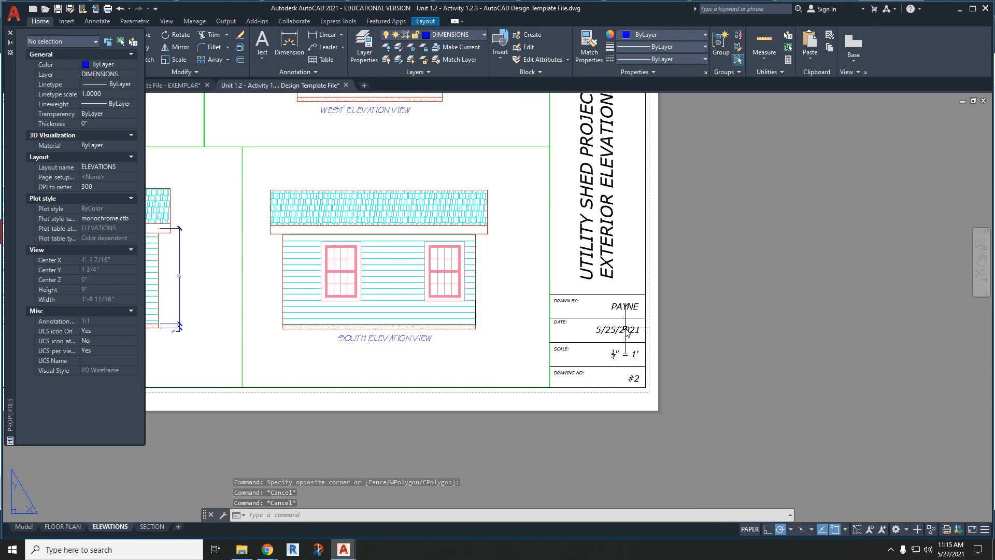
pyautogui.moveTo(696, 309); pyautogui.dragTo(779, 363, button='middle')
pyautogui.scroll(2, 727, 361)
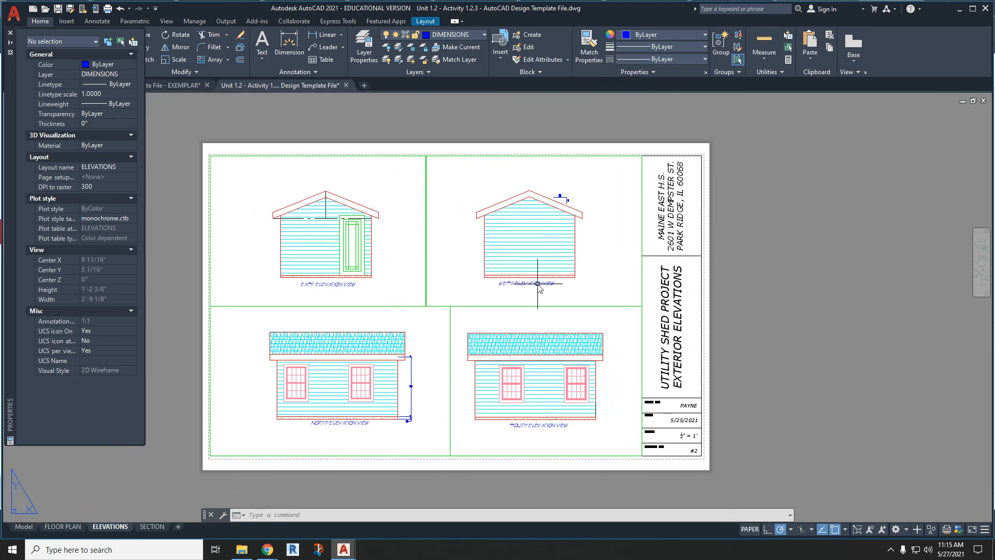
pyautogui.press('Escape')
pyautogui.press('Escape')
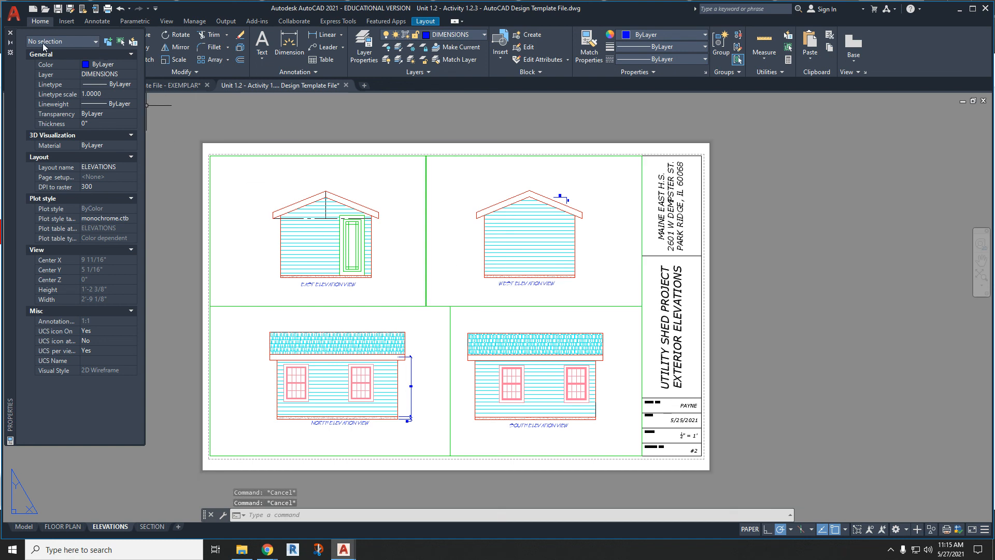
pyautogui.click(11, 33)
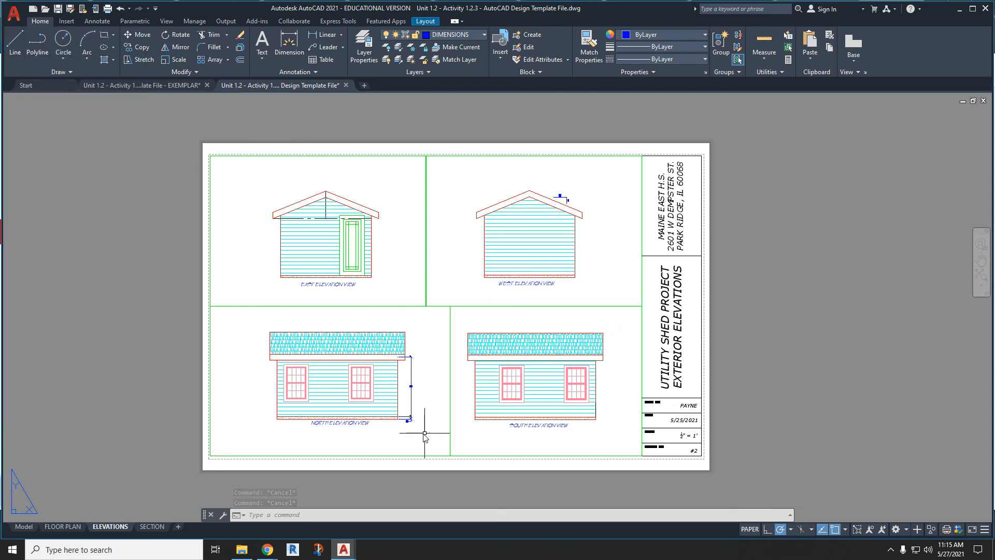
pyautogui.click(269, 550)
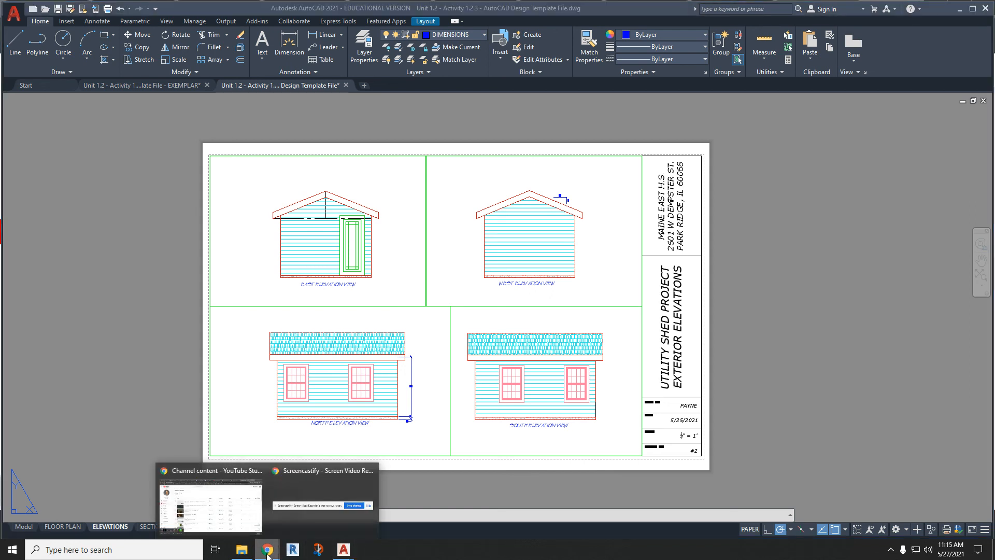